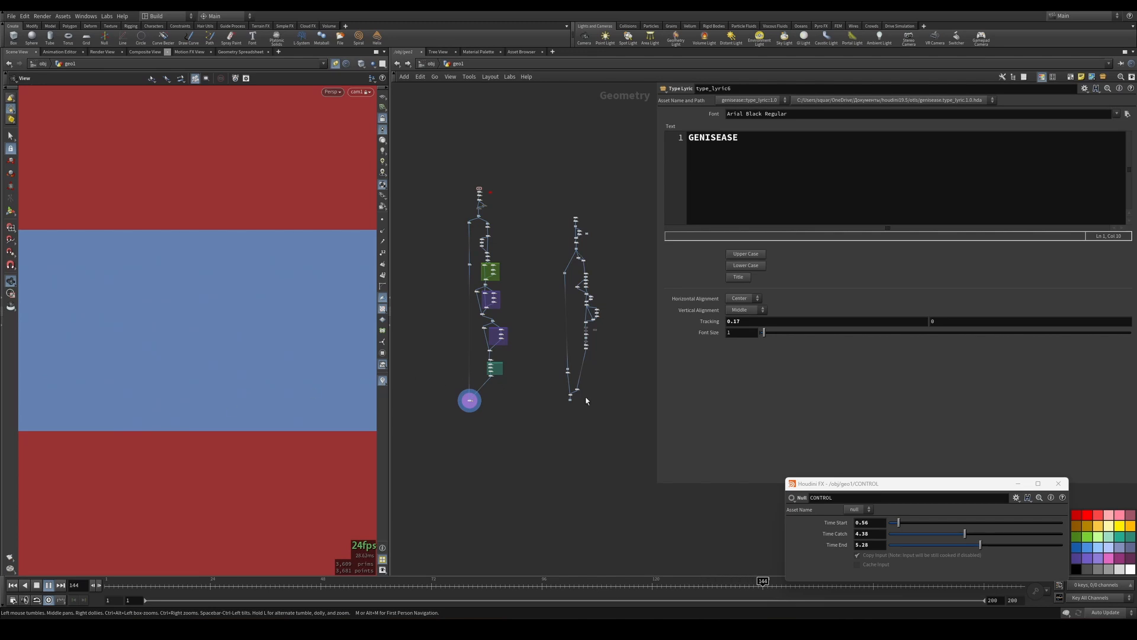
- Stop the playback and copy the type_lyric6 text node to an empty area beside its chain
{"action": "scroll", "coordinate": [632, 403], "scroll_direction": "down", "scroll_amount": 1}
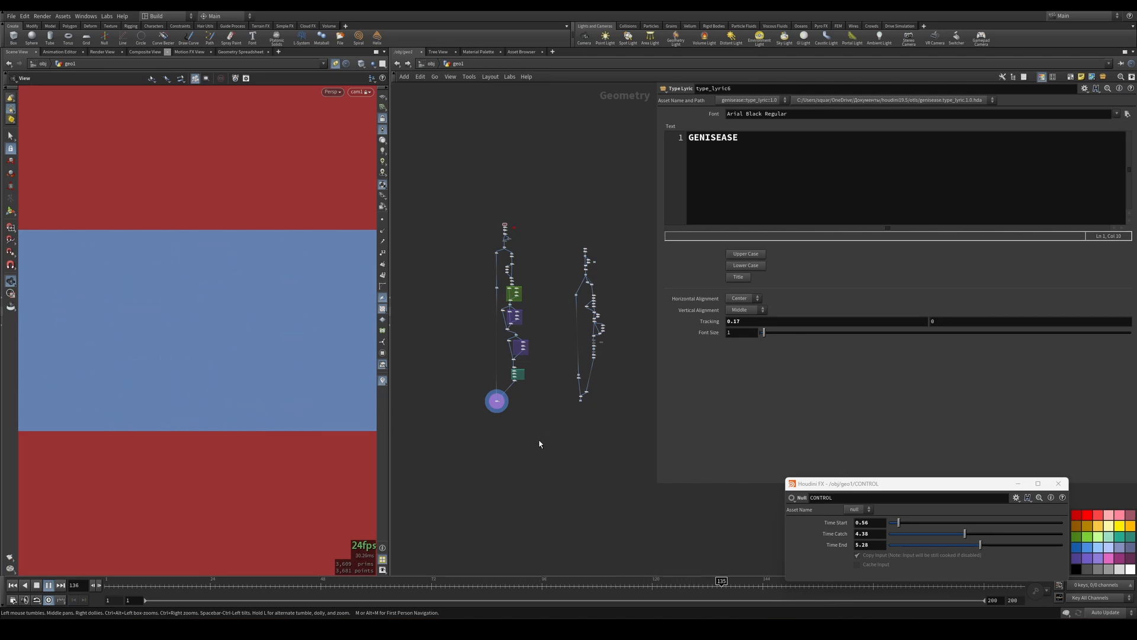
{"action": "left_click", "coordinate": [36, 584]}
{"action": "middle_click_drag", "start_coordinate": [552, 420], "coordinate": [581, 498]}
{"action": "scroll", "coordinate": [559, 296], "scroll_direction": "up", "scroll_amount": 4}
{"action": "scroll", "coordinate": [552, 280], "scroll_direction": "up", "scroll_amount": 6}
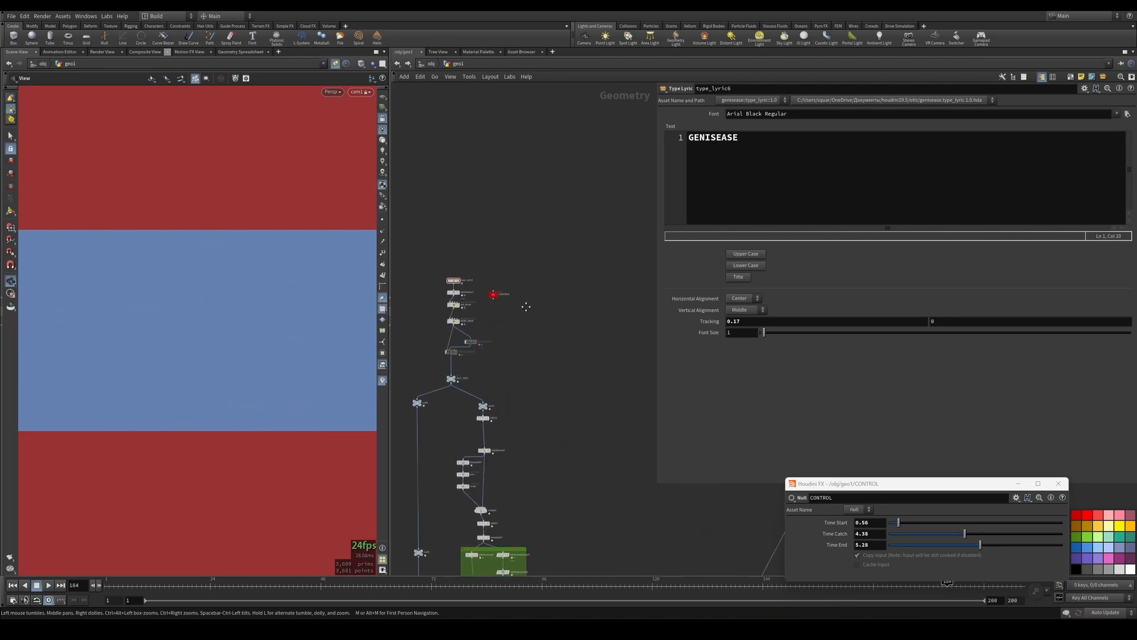
{"action": "left_click_drag", "start_coordinate": [502, 355], "coordinate": [407, 346], "text": "alt"}
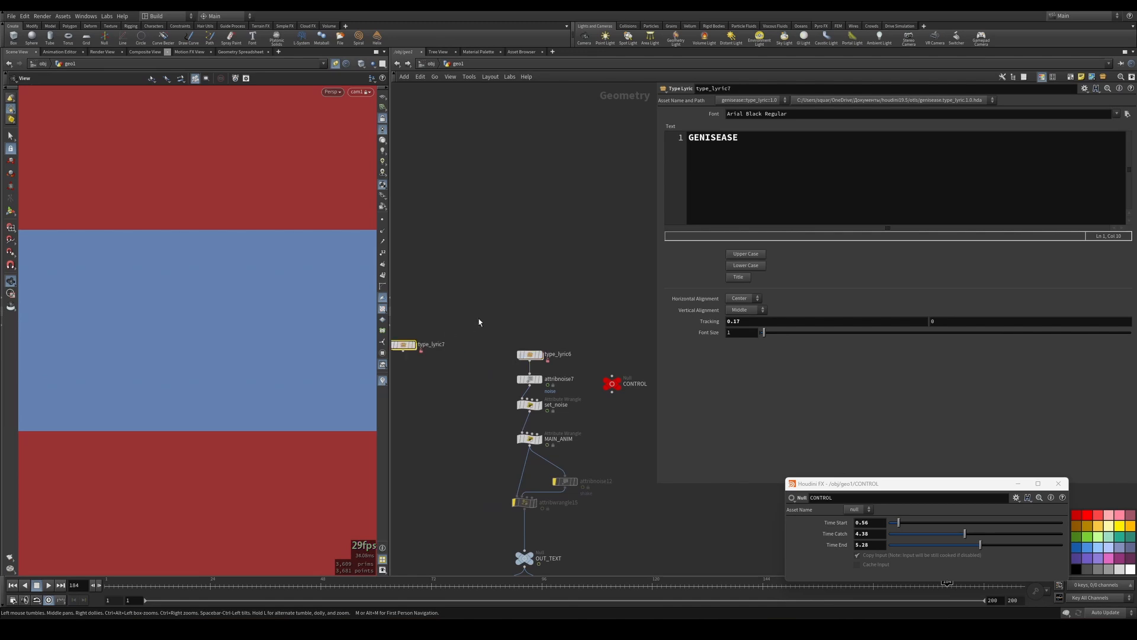
- Display the copied type_lyric7 node in the viewport
{"action": "middle_click_drag", "start_coordinate": [479, 322], "coordinate": [561, 283]}
{"action": "scroll", "coordinate": [558, 320], "scroll_direction": "up", "scroll_amount": 5}
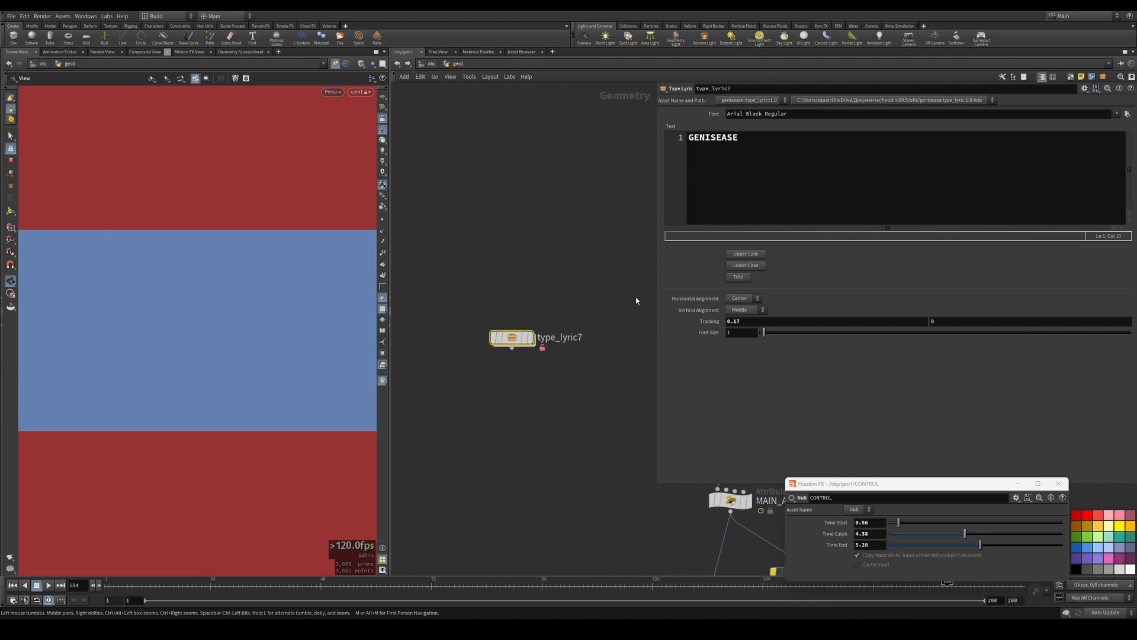
{"action": "mouse_move", "coordinate": [532, 341]}
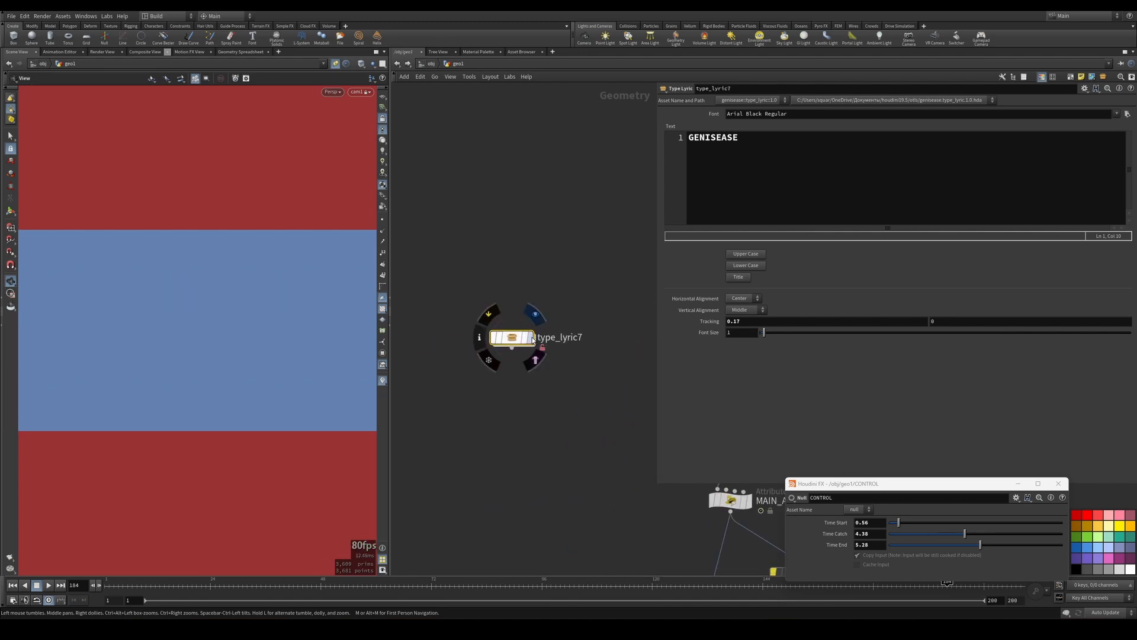
{"action": "left_click", "coordinate": [533, 341]}
- Examine the node network inside type_lyric7 and return to the geometry level
{"action": "double_click", "coordinate": [522, 339]}
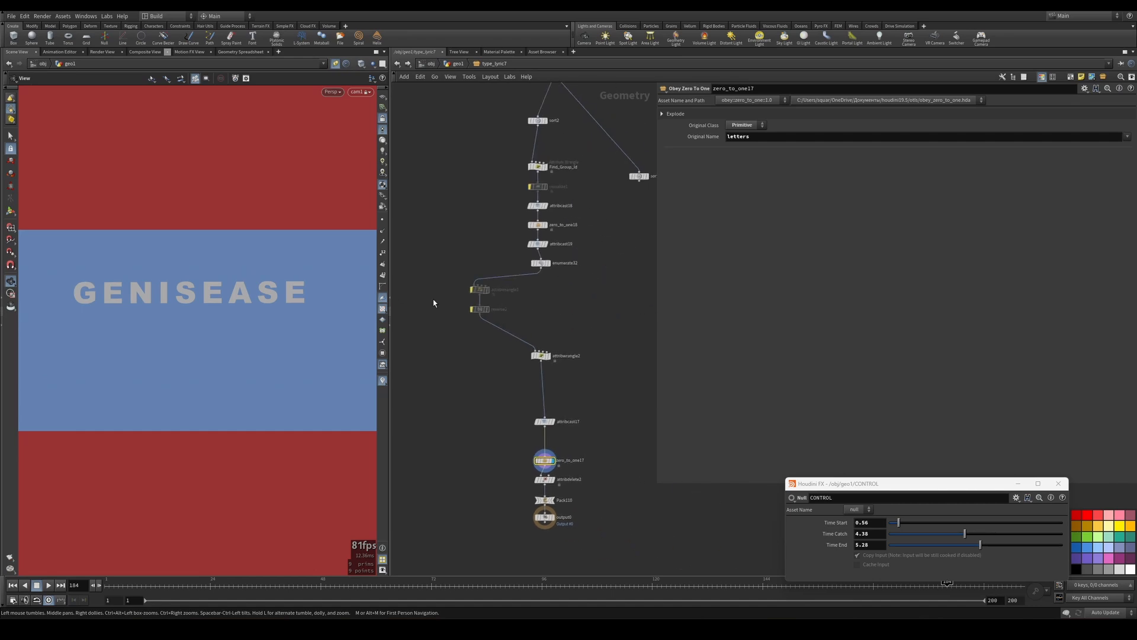
{"action": "scroll", "coordinate": [459, 320], "scroll_direction": "down", "scroll_amount": 4}
{"action": "scroll", "coordinate": [512, 244], "scroll_direction": "up", "scroll_amount": 9}
{"action": "scroll", "coordinate": [584, 330], "scroll_direction": "down", "scroll_amount": 3}
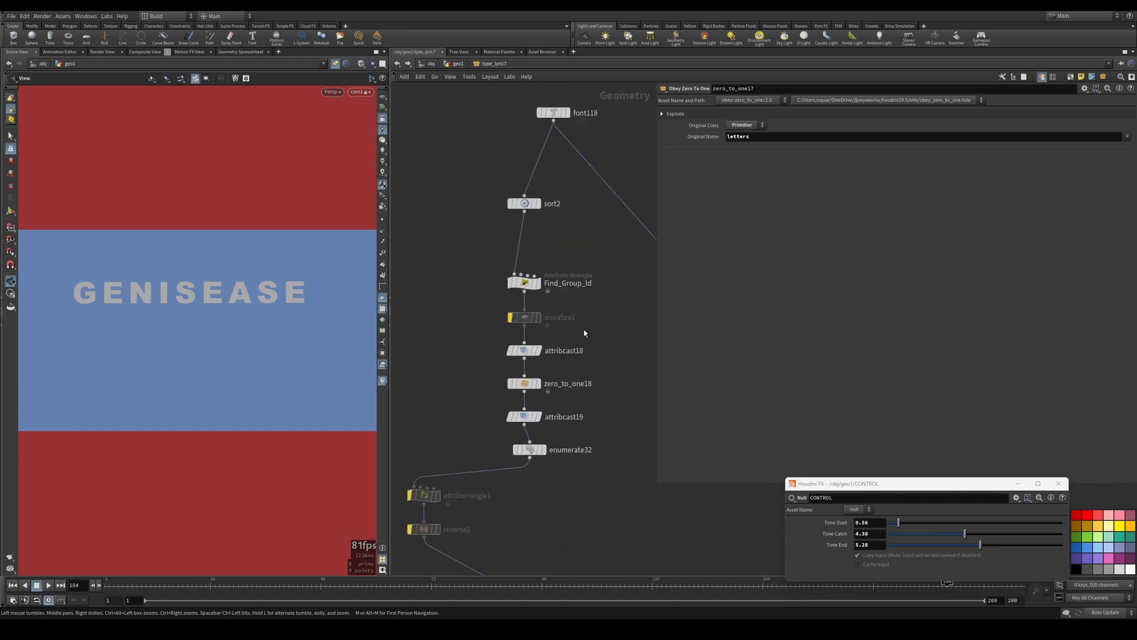
{"action": "left_click", "coordinate": [456, 64]}
{"action": "middle_click", "coordinate": [542, 279]}
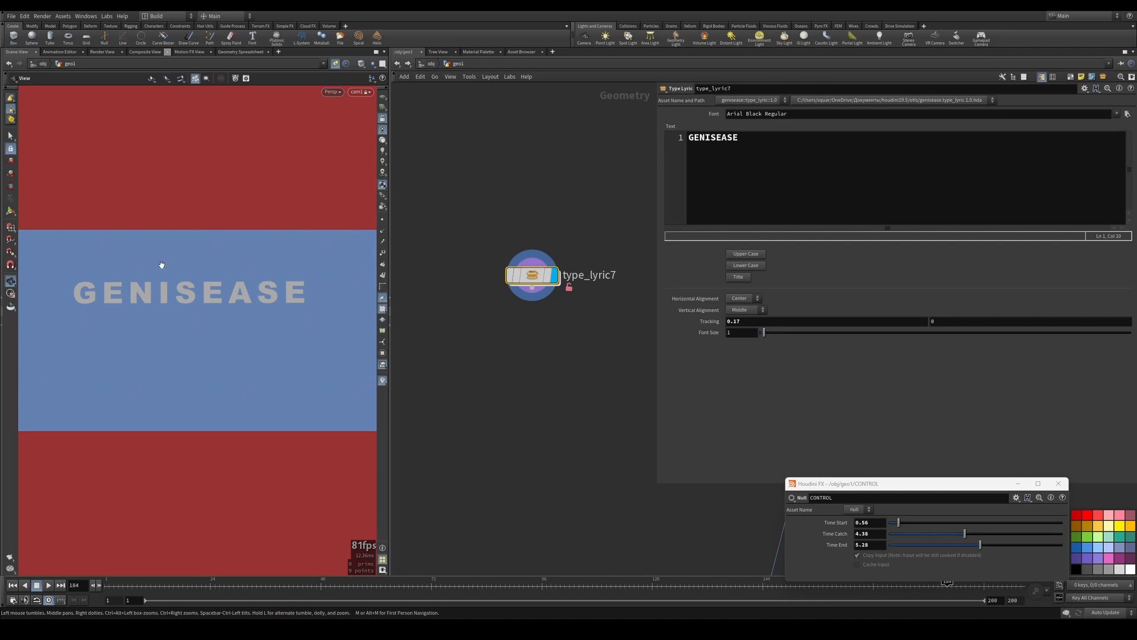
- Widen the network editor and move the type_lyric7 node farther away from the original chain
{"action": "mouse_move", "coordinate": [526, 323]}
{"action": "middle_mouse_down"}
{"action": "mouse_move", "coordinate": [518, 338]}
{"action": "mouse_move", "coordinate": [600, 316]}
{"action": "mouse_move", "coordinate": [534, 320]}
{"action": "middle_mouse_up"}
{"action": "left_click_drag", "start_coordinate": [656, 290], "coordinate": [829, 284]}
{"action": "scroll", "coordinate": [650, 277], "scroll_direction": "down", "scroll_amount": 3}
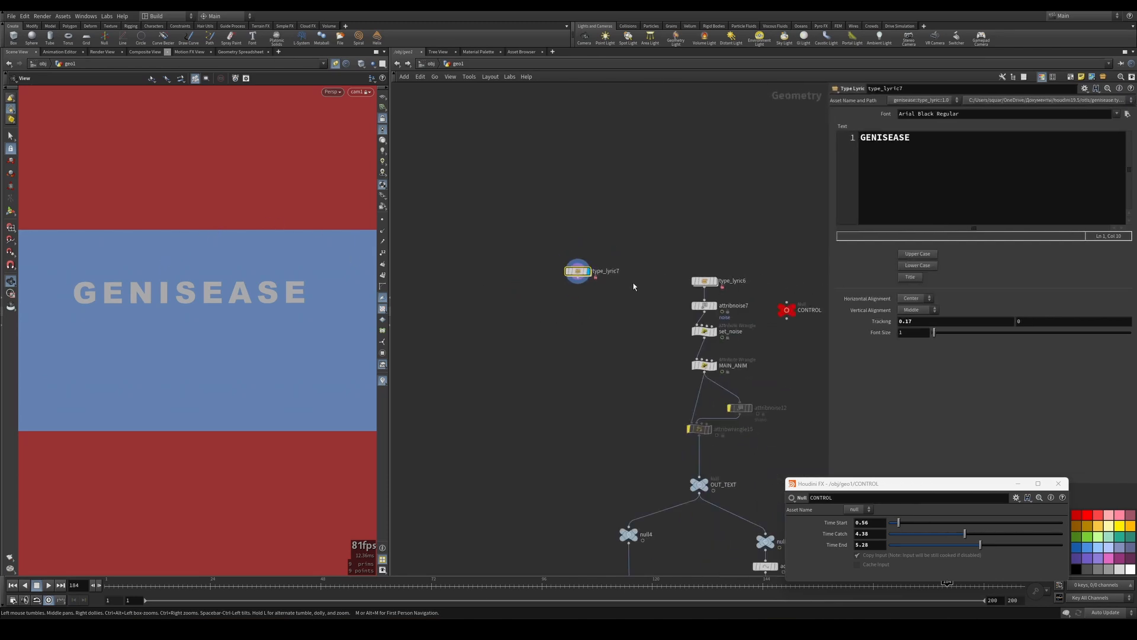
{"action": "middle_click_drag", "start_coordinate": [633, 286], "coordinate": [705, 274]}
{"action": "scroll", "coordinate": [695, 269], "scroll_direction": "up", "scroll_amount": 4}
{"action": "left_click_drag", "start_coordinate": [632, 256], "coordinate": [487, 257]}
{"action": "scroll", "coordinate": [608, 343], "scroll_direction": "up", "scroll_amount": 1}
{"action": "middle_click_drag", "start_coordinate": [571, 306], "coordinate": [627, 351]}
{"action": "scroll", "coordinate": [569, 352], "scroll_direction": "up", "scroll_amount": 1}
- Add an Attribute Noise node wired to the output of type_lyric7 and display it
{"action": "left_click", "coordinate": [511, 302]}
{"action": "middle_click_drag", "start_coordinate": [519, 355], "coordinate": [573, 253]}
{"action": "scroll", "coordinate": [573, 253], "scroll_direction": "up", "scroll_amount": 2}
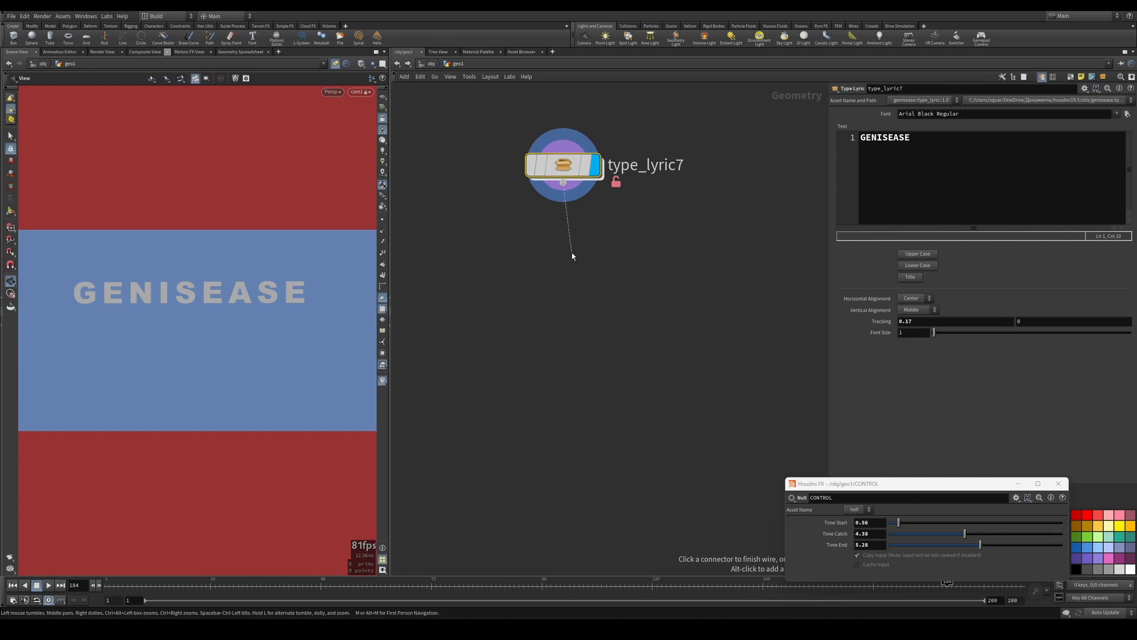
{"action": "key", "text": "Tab"}
{"action": "type", "text": "ob"}
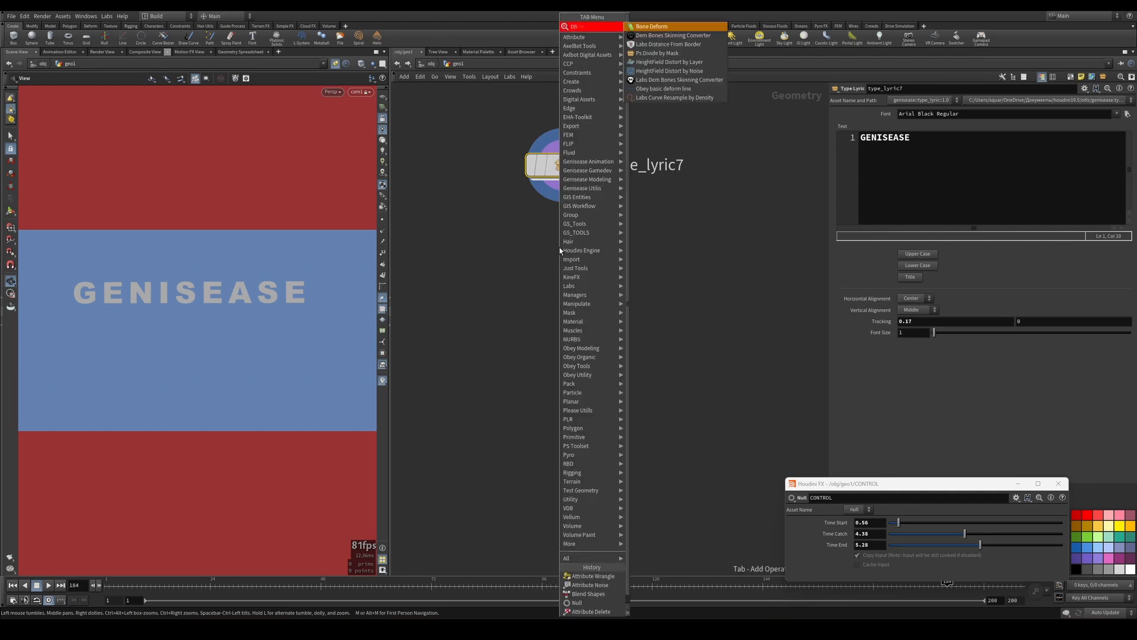
{"action": "key", "text": "BackSpace"}
{"action": "key", "text": "BackSpace"}
{"action": "type", "text": "anoi"}
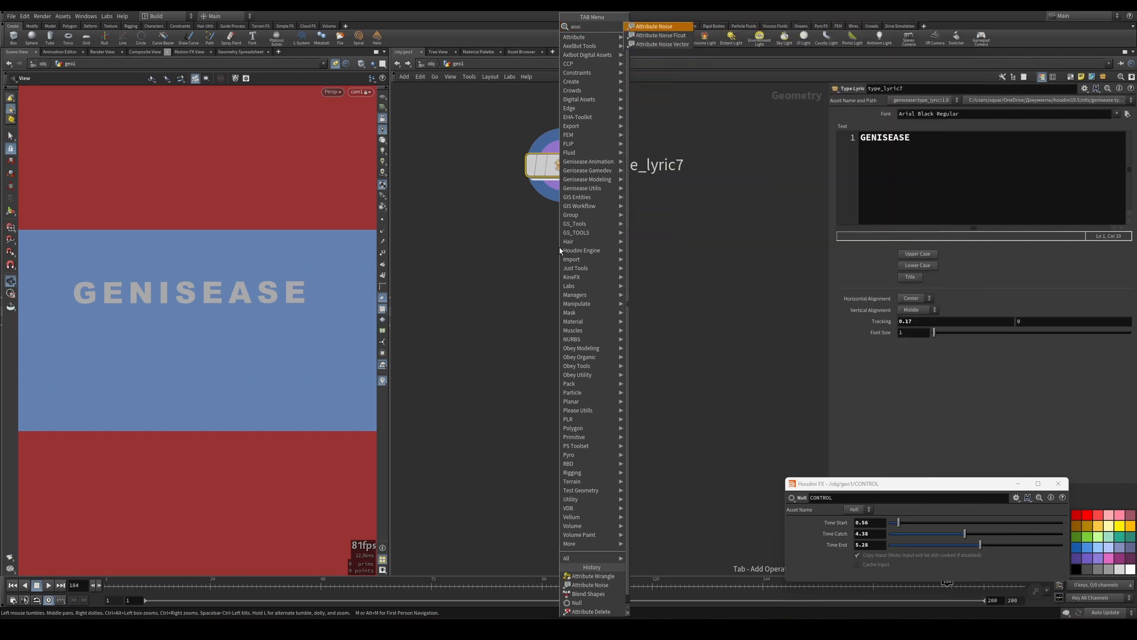
{"action": "left_click", "coordinate": [640, 28]}
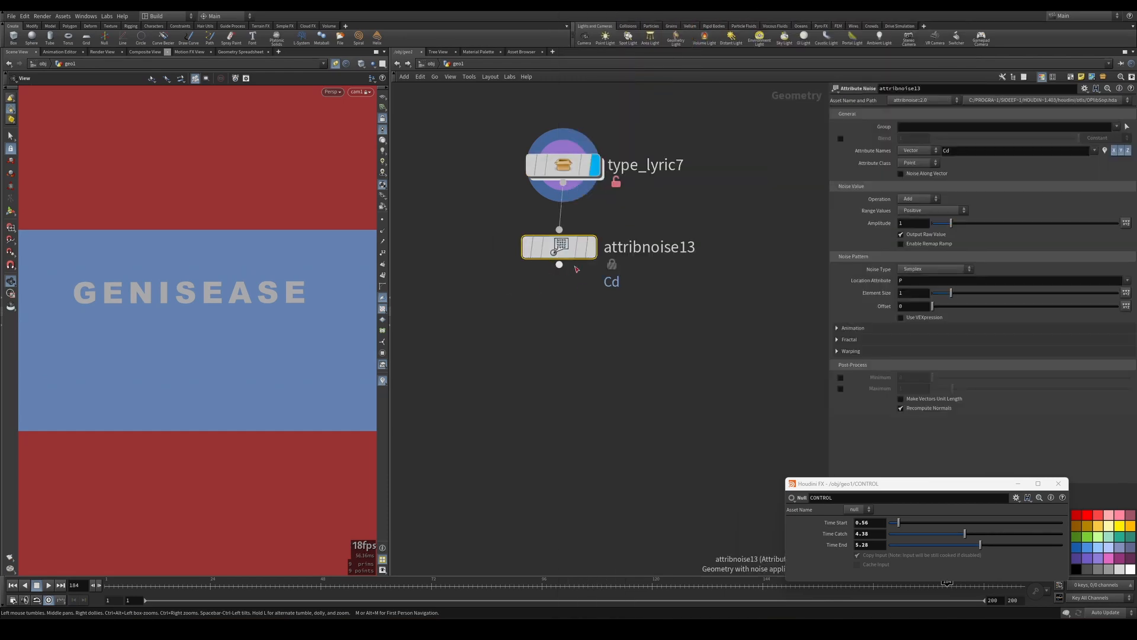
{"action": "middle_click_drag", "start_coordinate": [681, 203], "coordinate": [676, 207]}
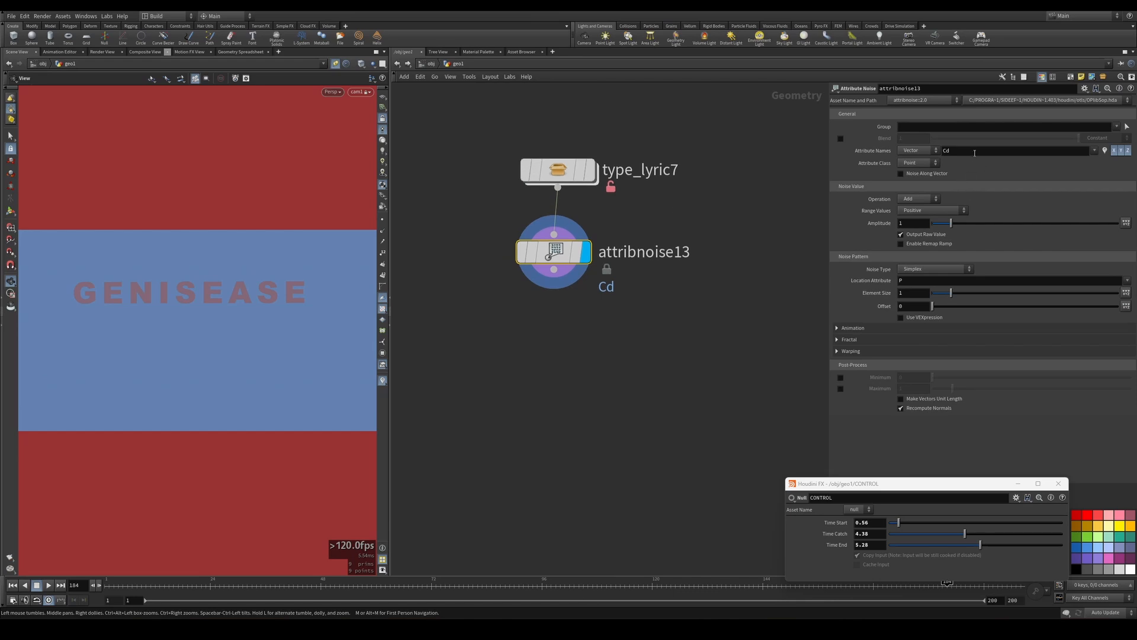
- Try the noise on the P attribute with an amplitude of 2.63, and undo the amplitude change
{"action": "double_click", "coordinate": [974, 151]}
{"action": "type", "text": "P"}
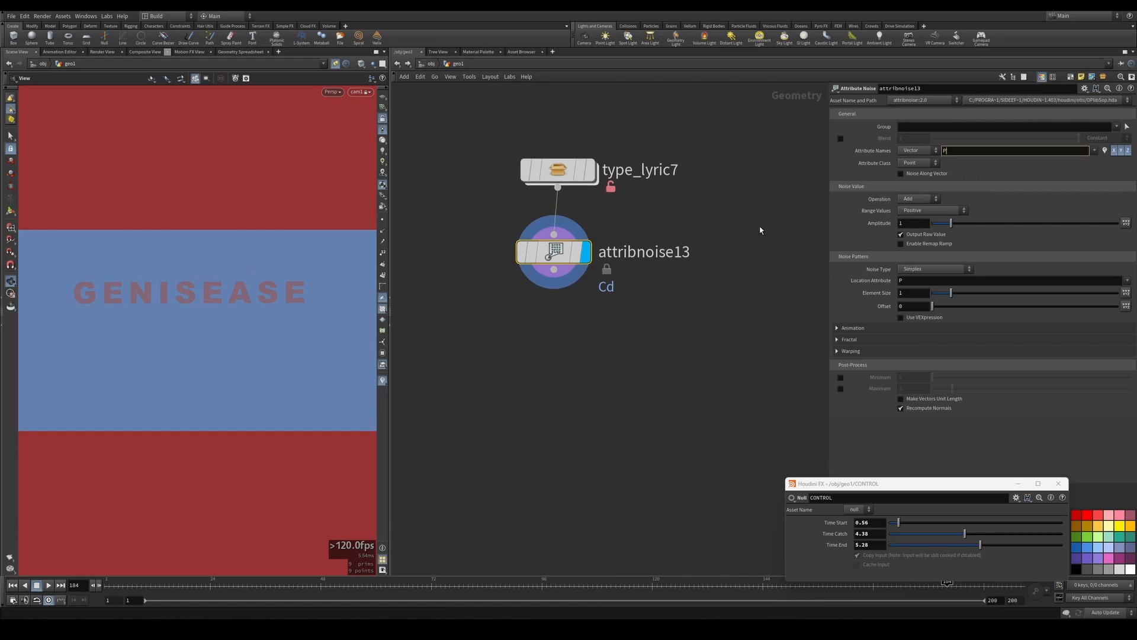
{"action": "key", "text": "Return"}
{"action": "left_click_drag", "start_coordinate": [951, 223], "coordinate": [975, 237]}
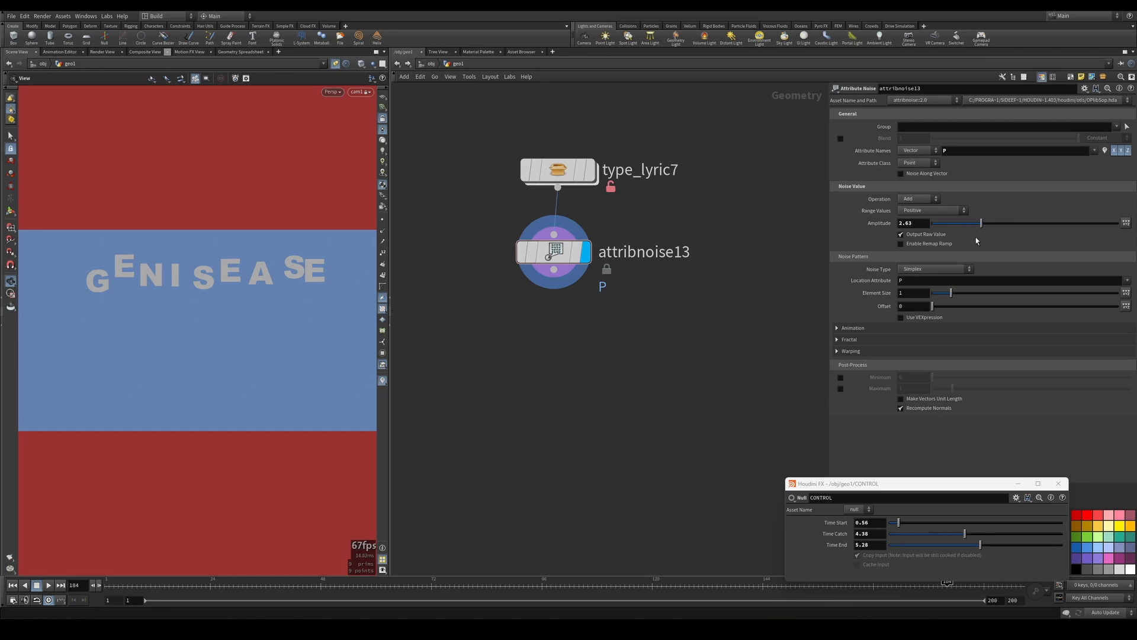
{"action": "key", "text": "ctrl+z"}
- Set the Attribute Noise node's attribute name to noise
{"action": "left_click", "coordinate": [1071, 151]}
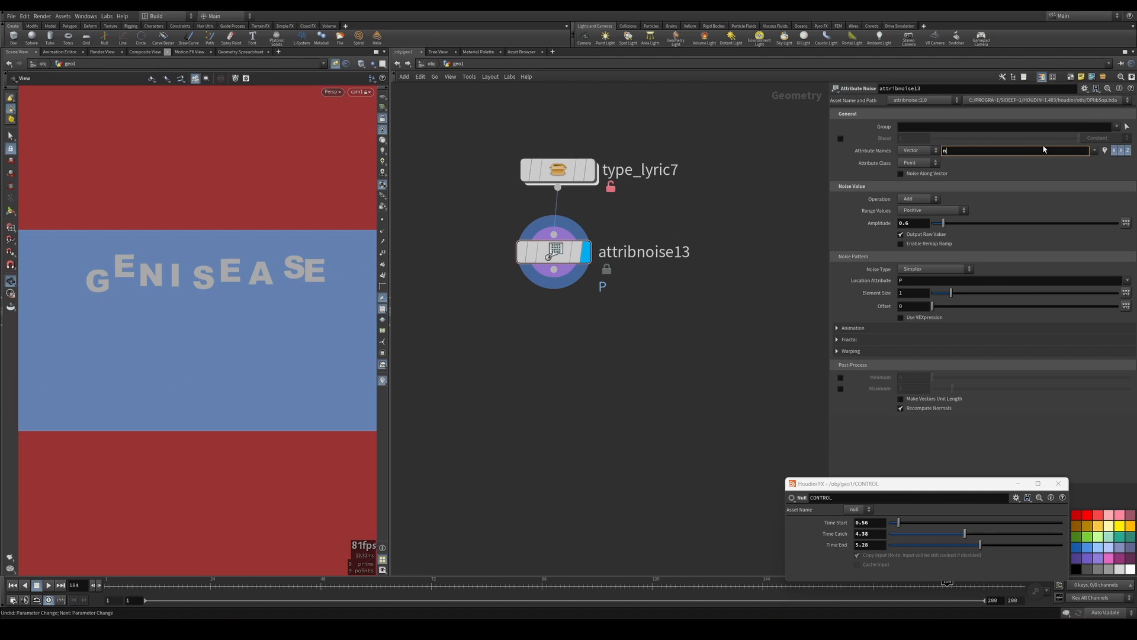
{"action": "type", "text": "noise"}
{"action": "key", "text": "Return"}
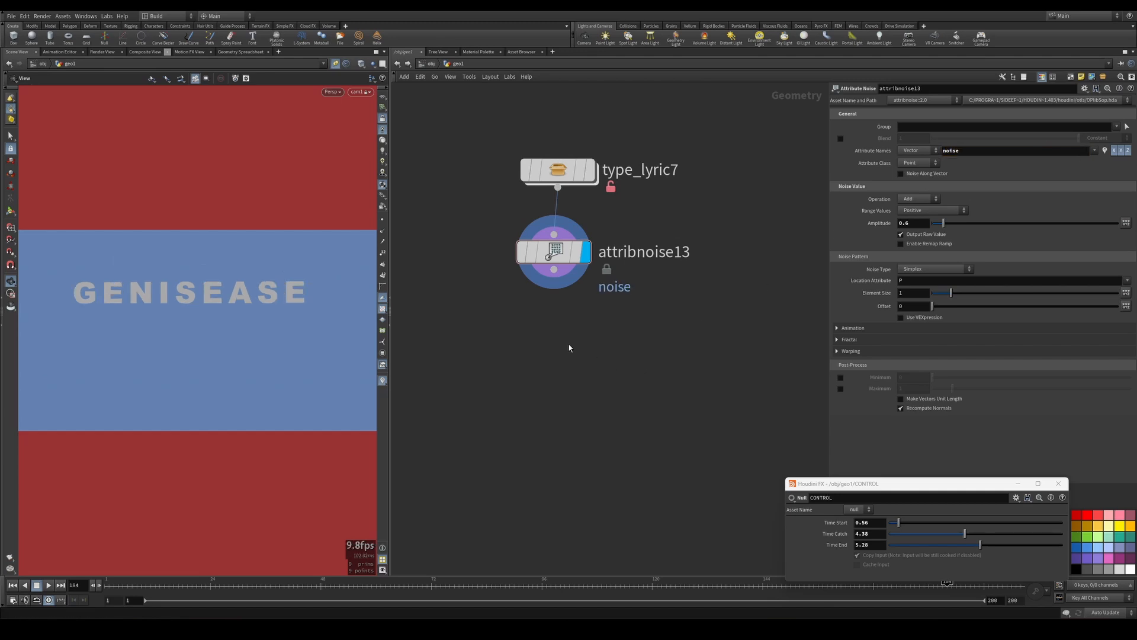
- Add an Attribute Wrangle node below the Attribute Noise and wire the noise output into its first input
{"action": "middle_click_drag", "start_coordinate": [568, 347], "coordinate": [575, 312]}
{"action": "key", "text": "Tab"}
{"action": "type", "text": "aw"}
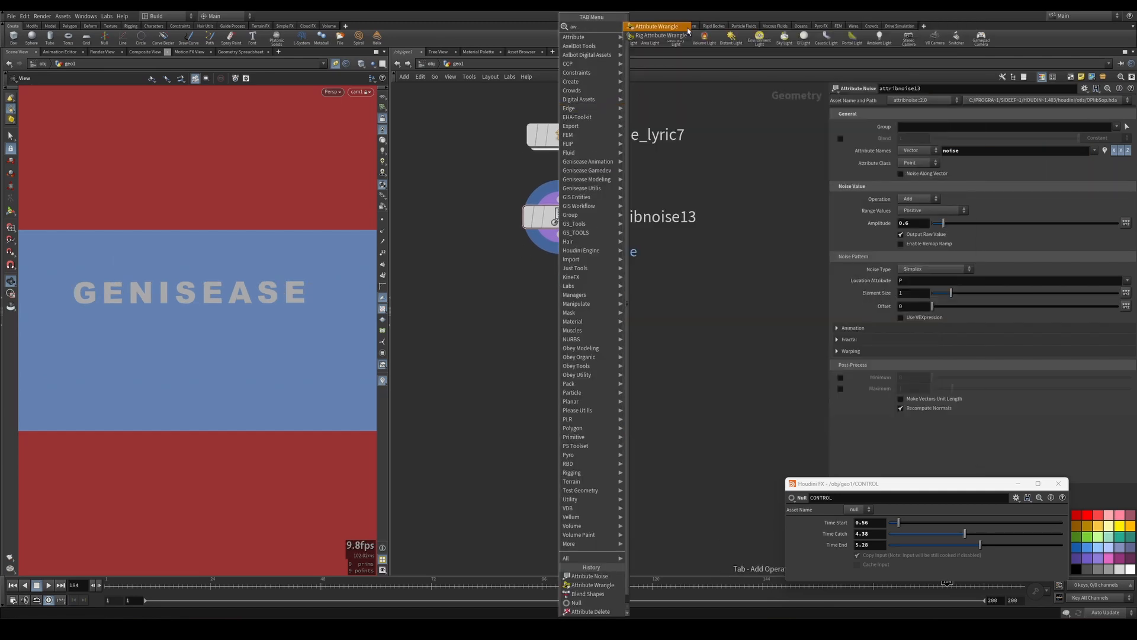
{"action": "key", "text": "Return"}
{"action": "left_click", "coordinate": [559, 294]}
{"action": "middle_click_drag", "start_coordinate": [559, 294], "coordinate": [552, 281]}
- Rename the new Attribute Wrangle node to set_noise1
{"action": "left_click", "coordinate": [627, 282]}
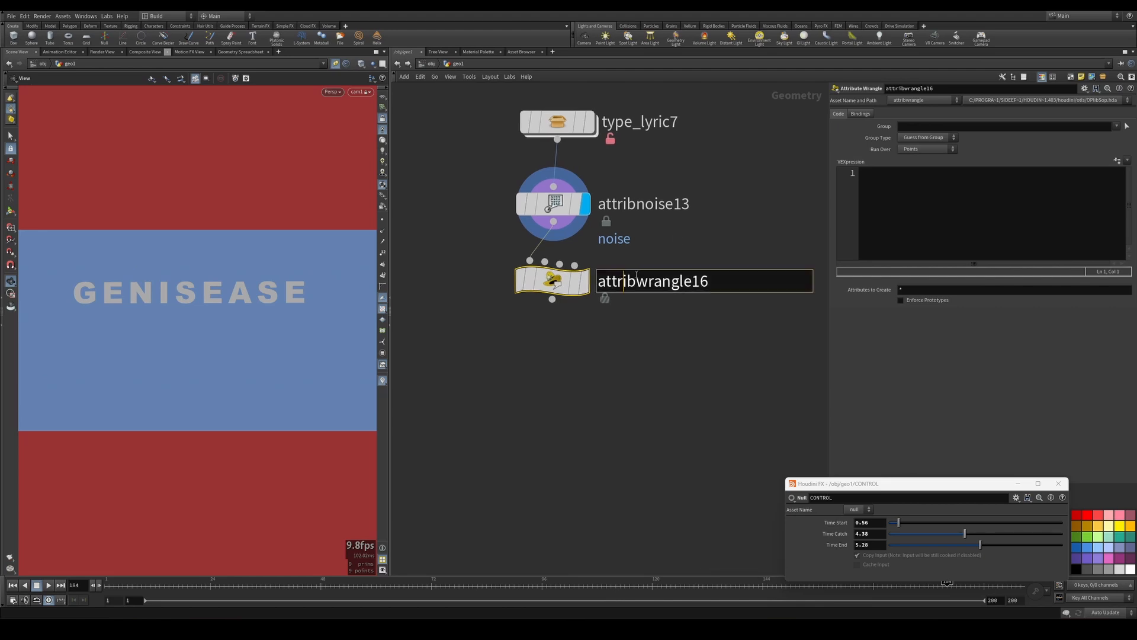
{"action": "key", "text": "ctrl+a"}
{"action": "type", "text": "set_noise1"}
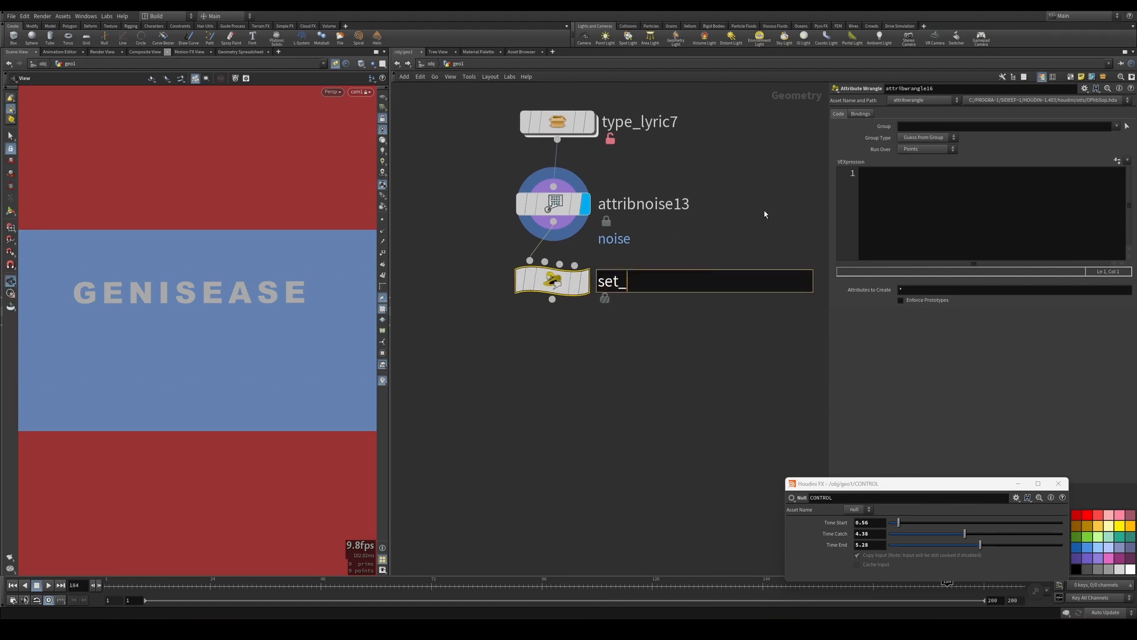
{"action": "key", "text": "Return"}
- Write the VEX expression "@P += v@noise;" in set_noise1 and display the node in the viewport
{"action": "type", "text": "@P ="}
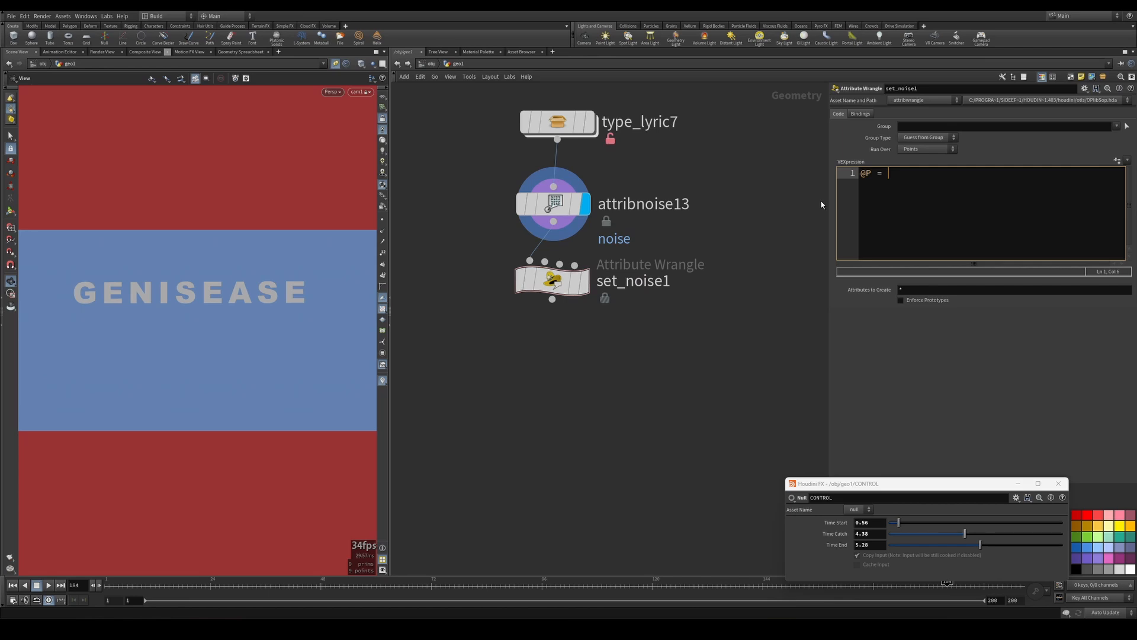
{"action": "key", "text": "Left"}
{"action": "key", "text": "Left"}
{"action": "type", "text": "+"}
{"action": "key", "text": "Right"}
{"action": "key", "text": "Right"}
{"action": "type", "text": "v@noise "}
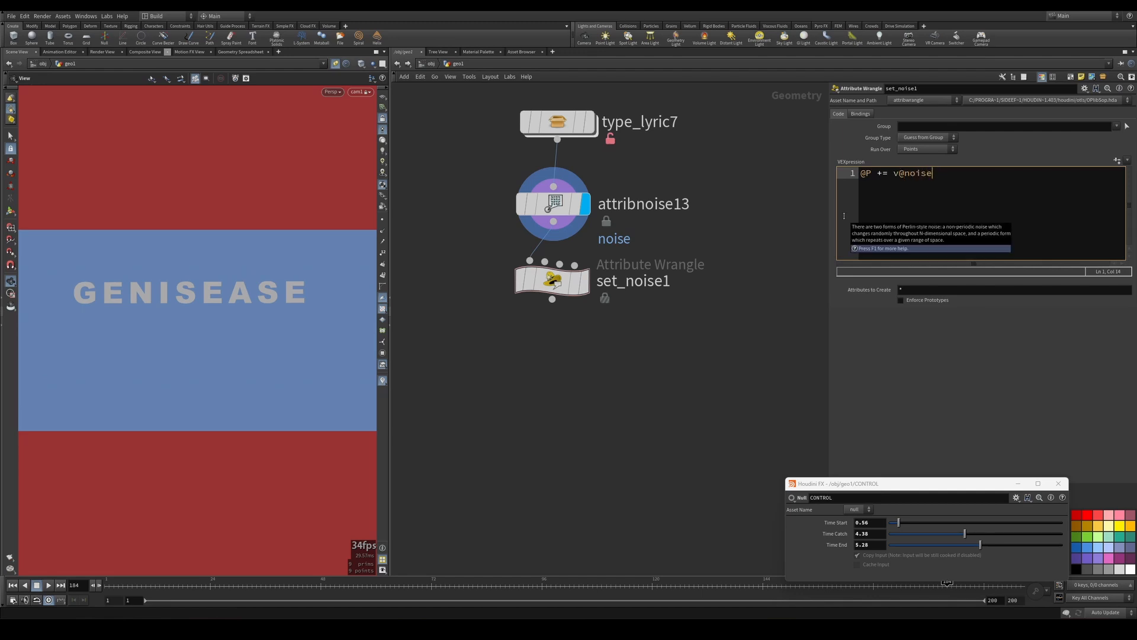
{"action": "type", "text": ";"}
{"action": "middle_click_drag", "start_coordinate": [592, 314], "coordinate": [616, 310]}
{"action": "left_click", "coordinate": [616, 309]}
- Clear the node selection and move the playhead to frame 5
{"action": "middle_click_drag", "start_coordinate": [594, 384], "coordinate": [611, 353]}
{"action": "scroll", "coordinate": [610, 353], "scroll_direction": "down", "scroll_amount": 8}
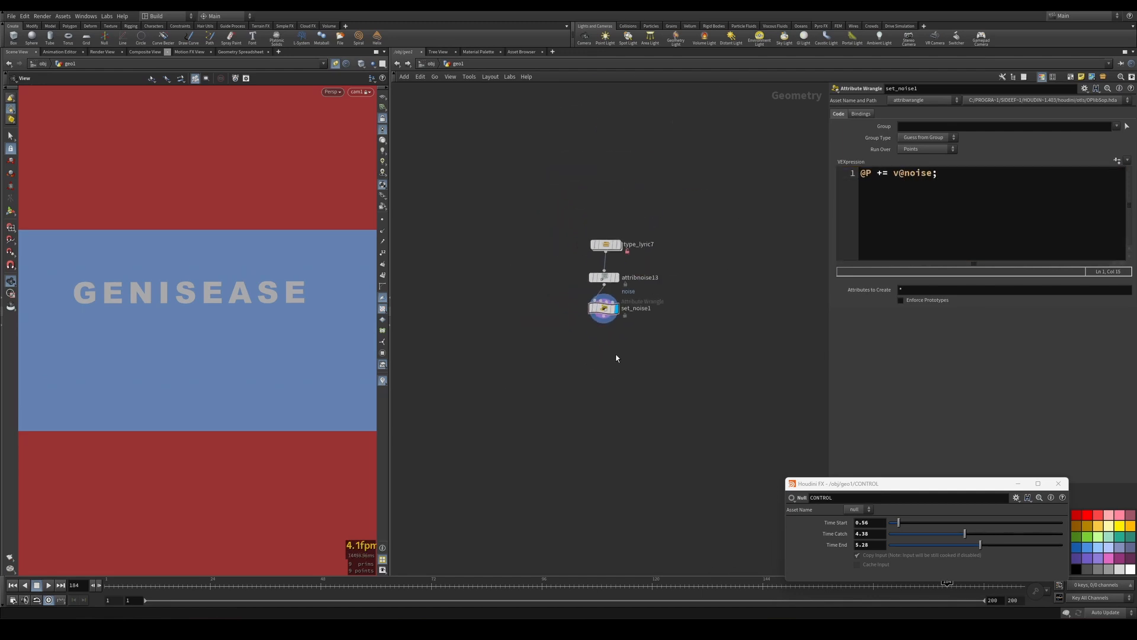
{"action": "left_click_drag", "start_coordinate": [713, 178], "coordinate": [546, 263]}
{"action": "left_click", "coordinate": [619, 251]}
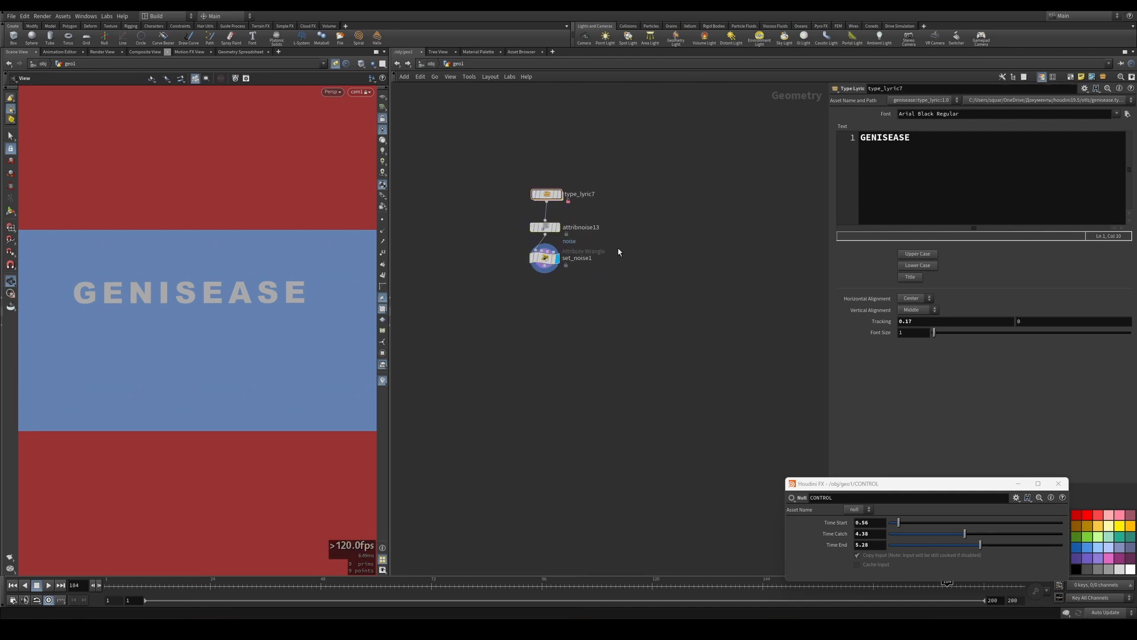
{"action": "scroll", "coordinate": [594, 254], "scroll_direction": "up", "scroll_amount": 4}
{"action": "left_click_drag", "start_coordinate": [190, 585], "coordinate": [122, 528]}
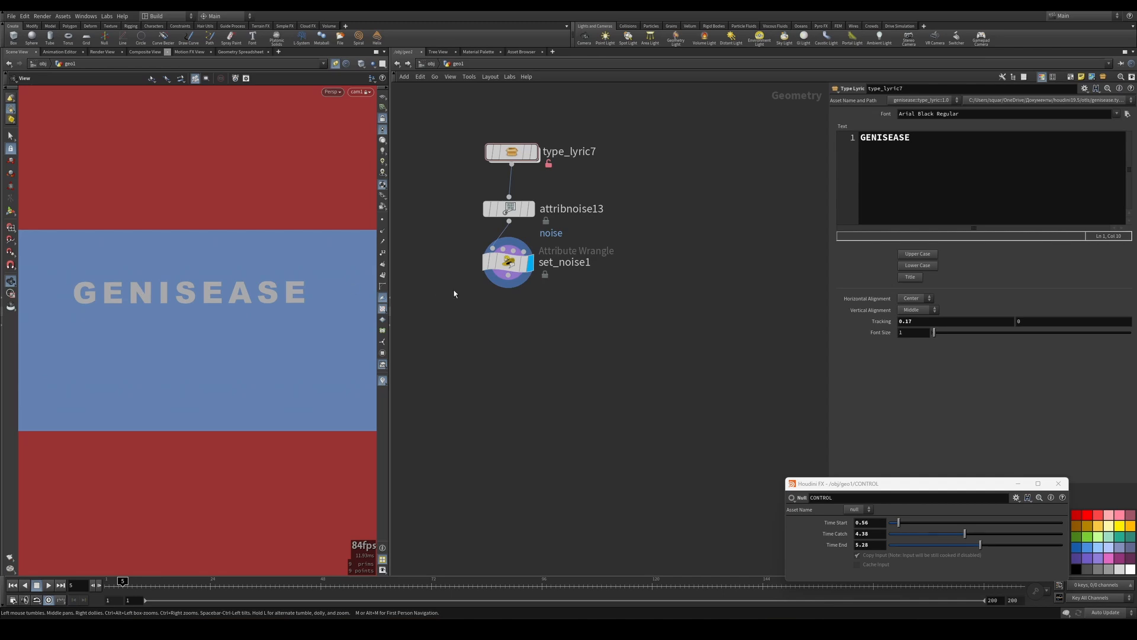
- Lower the amplitude of the attribnoise13 node to 0.26
{"action": "left_click", "coordinate": [508, 262]}
{"action": "middle_click_drag", "start_coordinate": [653, 263], "coordinate": [652, 302]}
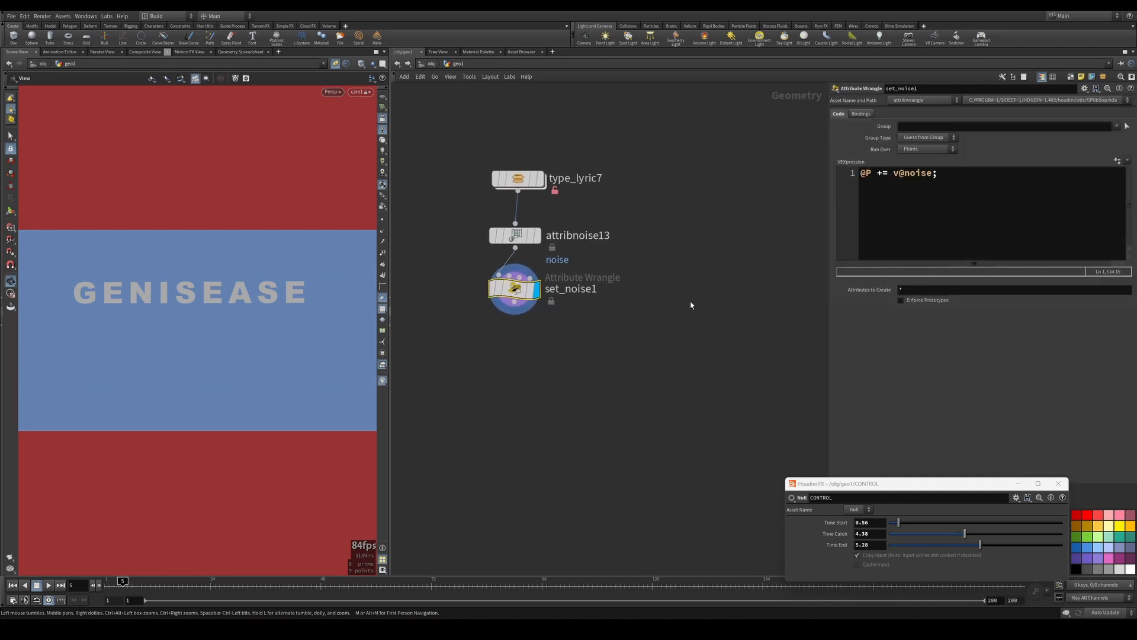
{"action": "key", "text": "Up"}
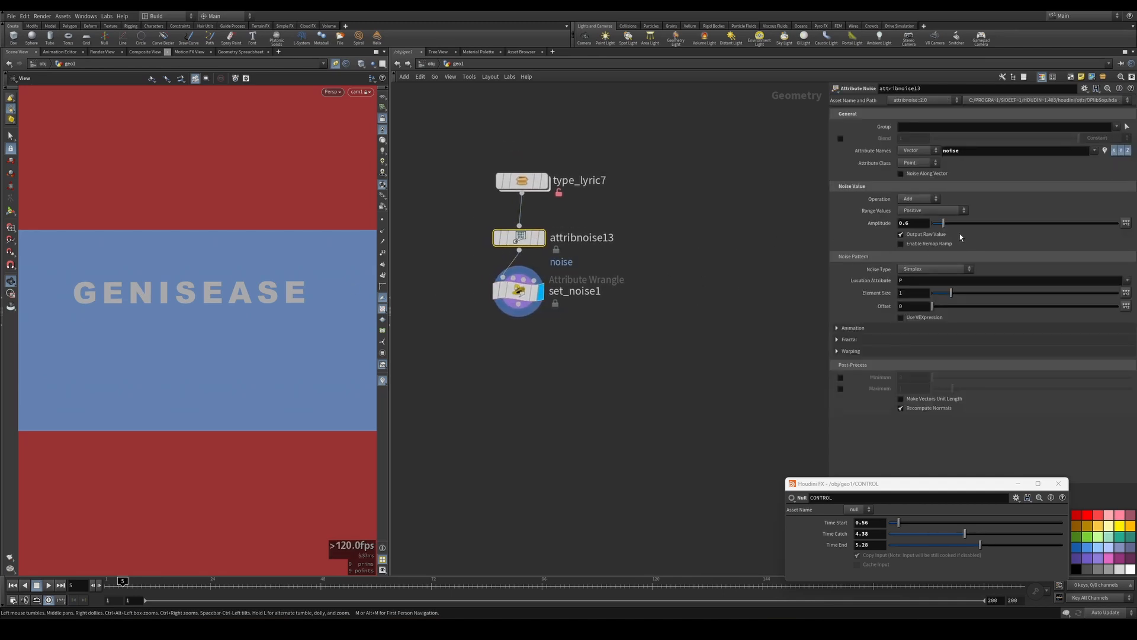
{"action": "mouse_move", "coordinate": [943, 222]}
{"action": "left_mouse_down"}
{"action": "mouse_move", "coordinate": [970, 223]}
{"action": "mouse_move", "coordinate": [937, 233]}
{"action": "left_mouse_up"}
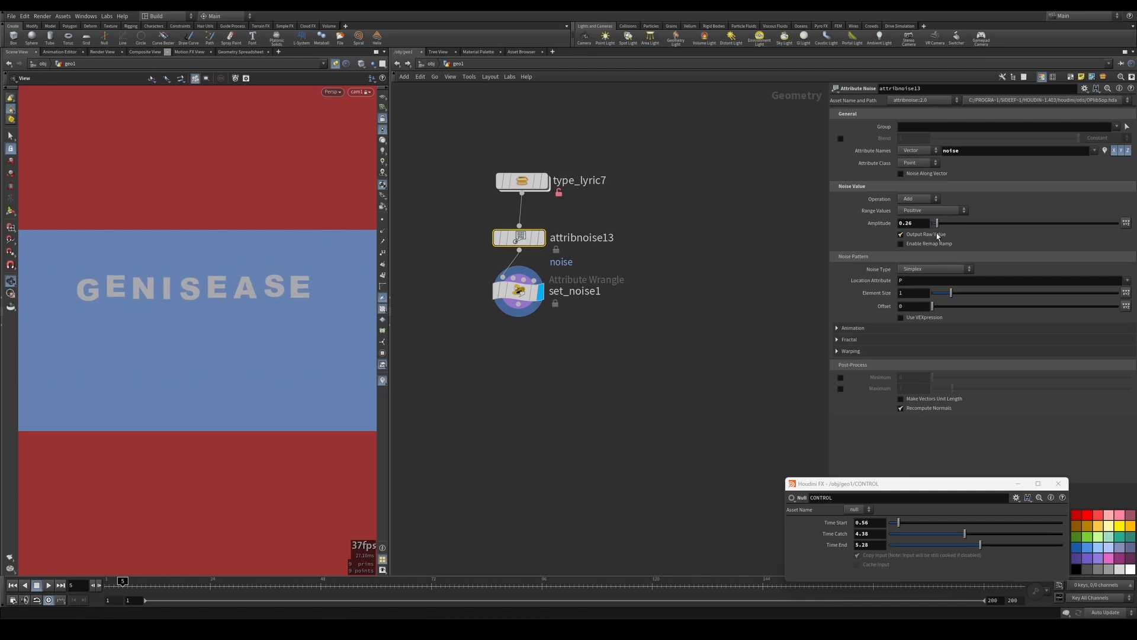
{"action": "left_click", "coordinate": [935, 270]}
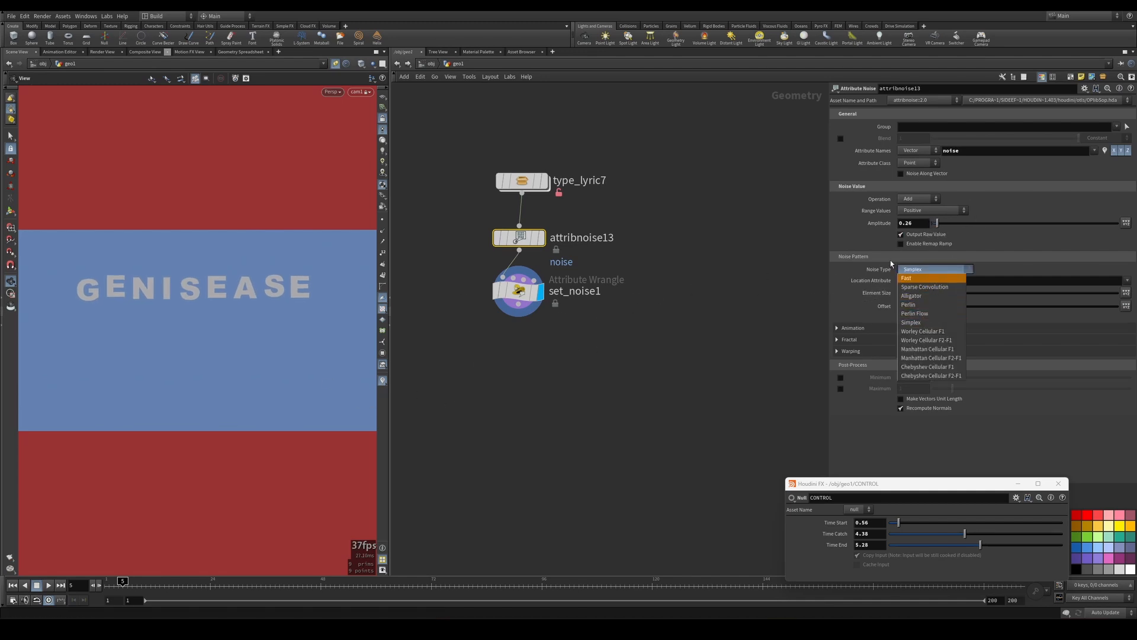
{"action": "left_click", "coordinate": [845, 246]}
{"action": "left_click", "coordinate": [924, 163]}
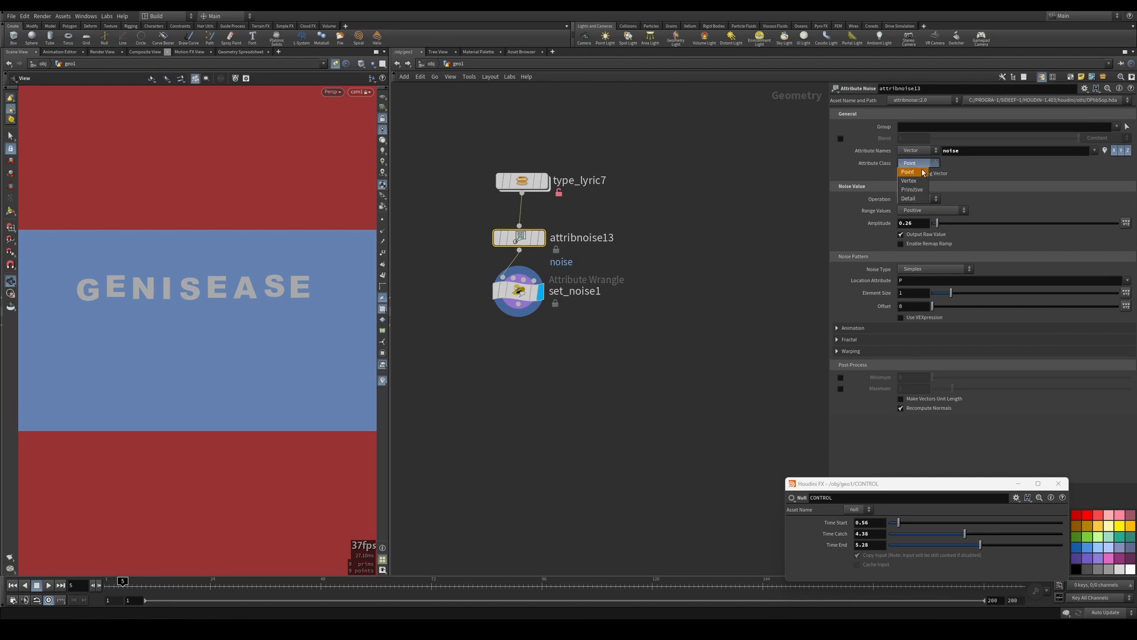
{"action": "left_click", "coordinate": [923, 171]}
{"action": "left_click", "coordinate": [933, 200]}
{"action": "left_click", "coordinate": [917, 216]}
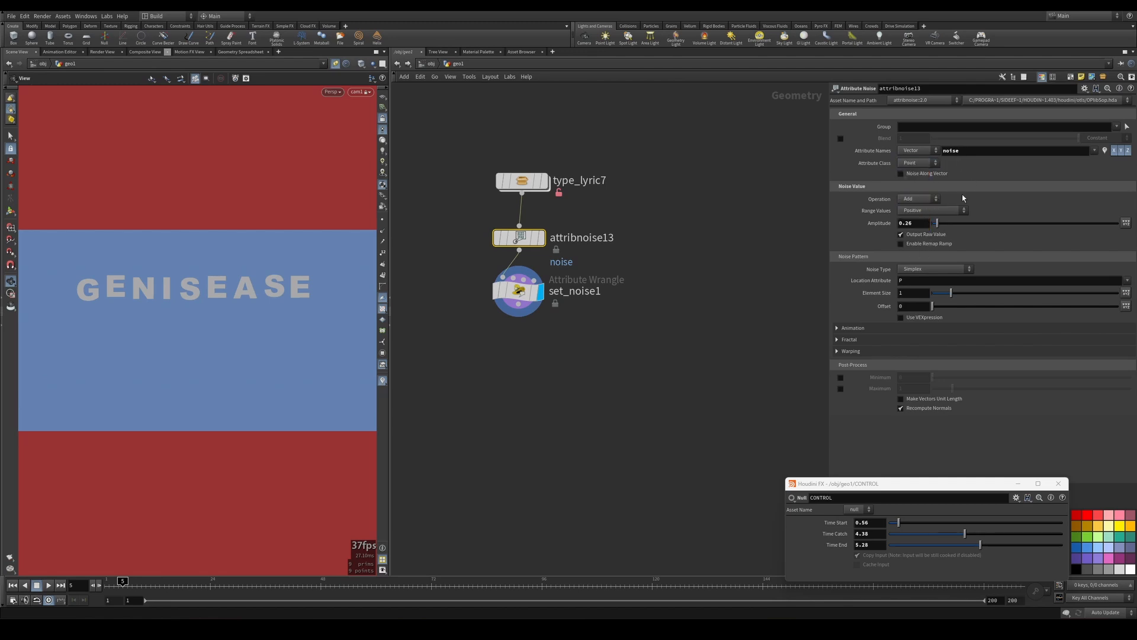
- Set the noise's range values to Zero Centered and enable Animate Noise
{"action": "left_click", "coordinate": [945, 210]}
{"action": "left_click", "coordinate": [930, 228]}
{"action": "left_click", "coordinate": [843, 329]}
{"action": "left_click", "coordinate": [901, 340]}
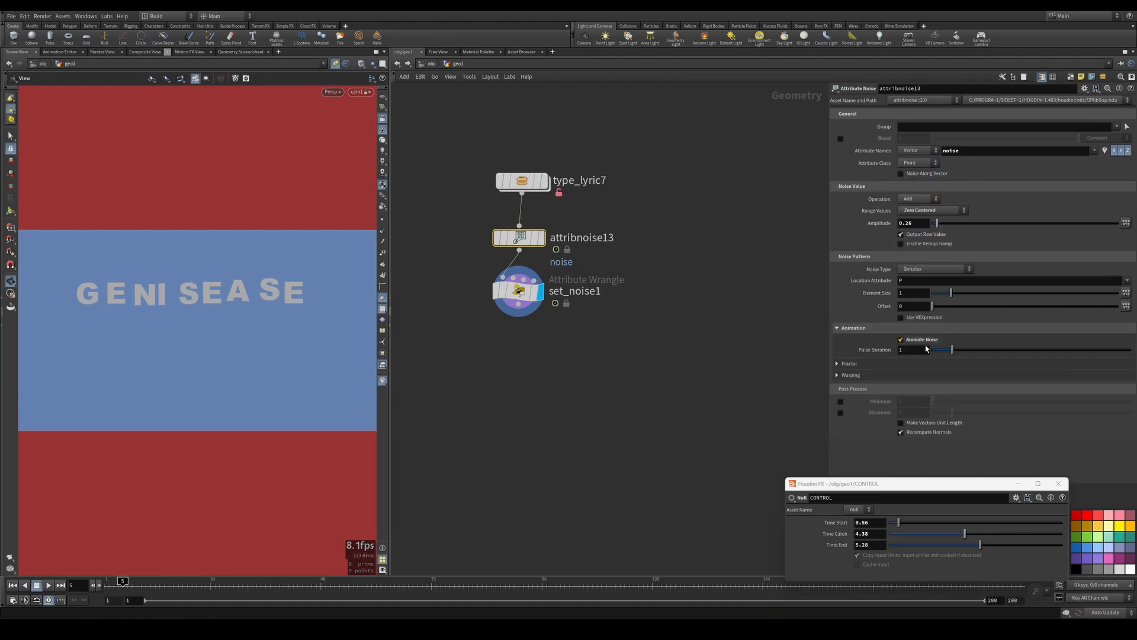
- Reduce the roughness in the noise's fractal settings to 0.065
{"action": "left_click", "coordinate": [845, 364]}
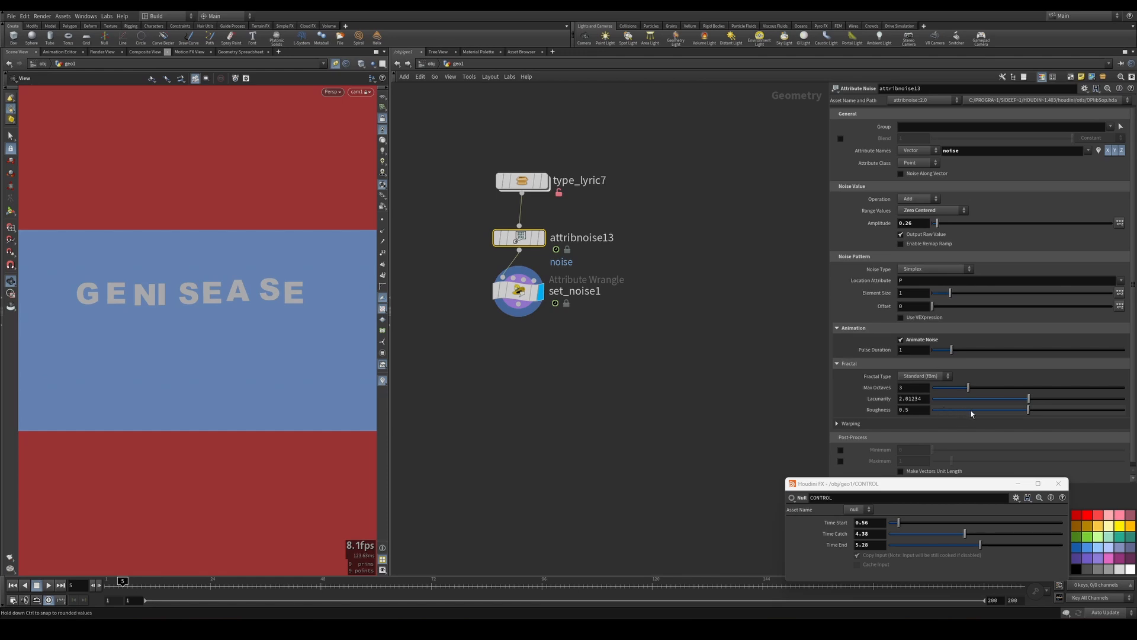
{"action": "left_click_drag", "start_coordinate": [971, 414], "coordinate": [945, 413]}
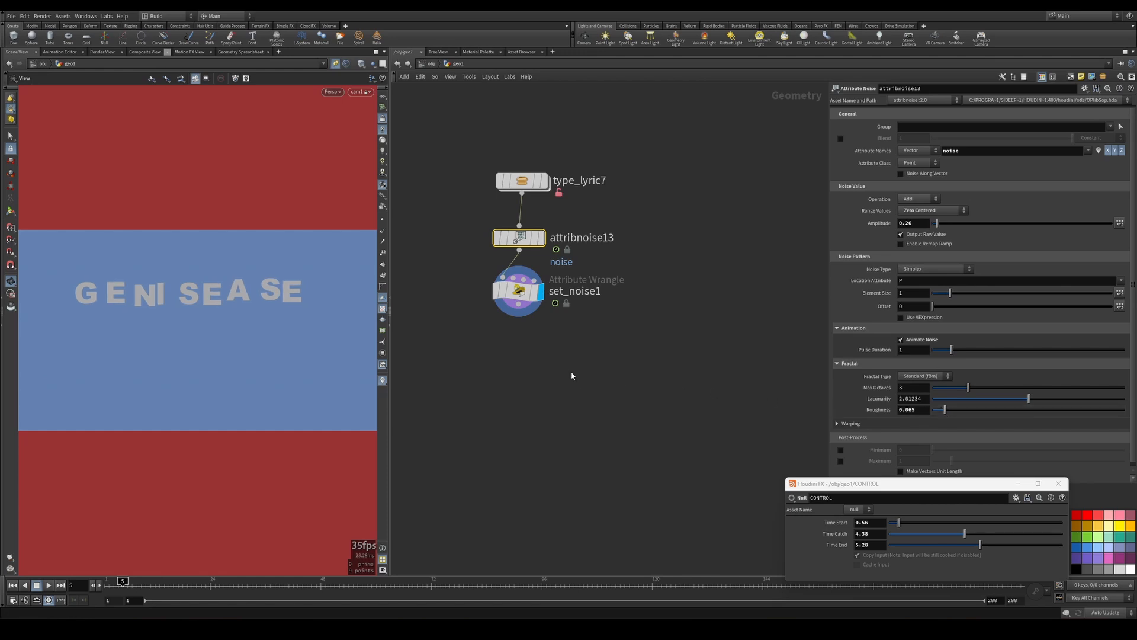
- Raise the noise's amplitude to 0.35 and its element size to 3.07, and play the animation to check the motion
{"action": "left_click_drag", "start_coordinate": [936, 223], "coordinate": [939, 223]}
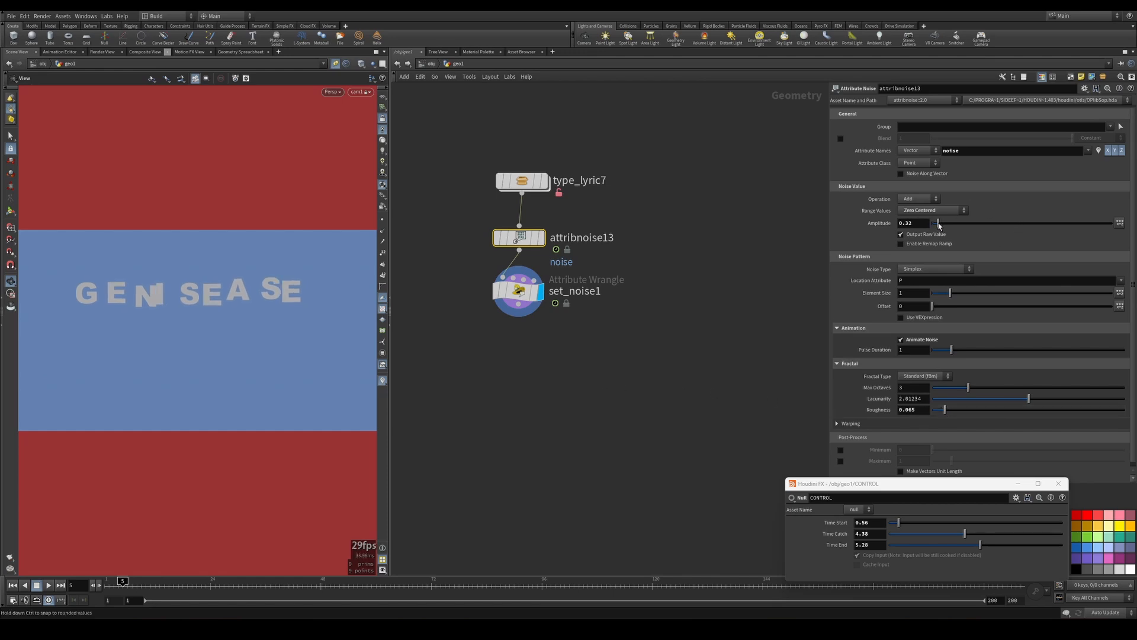
{"action": "left_click_drag", "start_coordinate": [951, 292], "coordinate": [988, 293]}
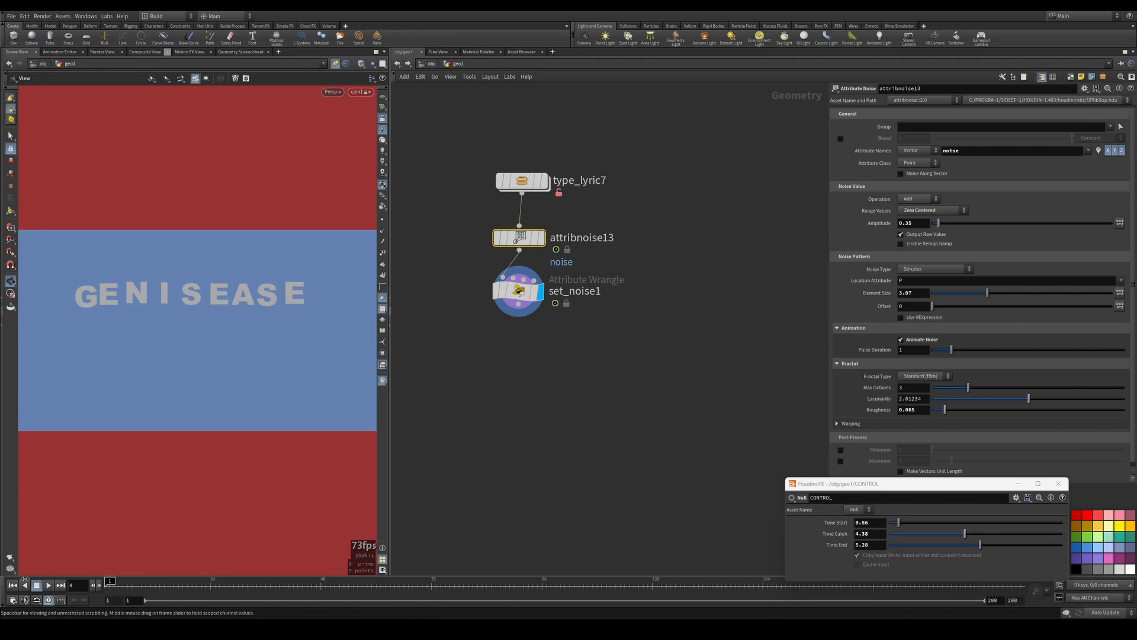
{"action": "left_click", "coordinate": [49, 585]}
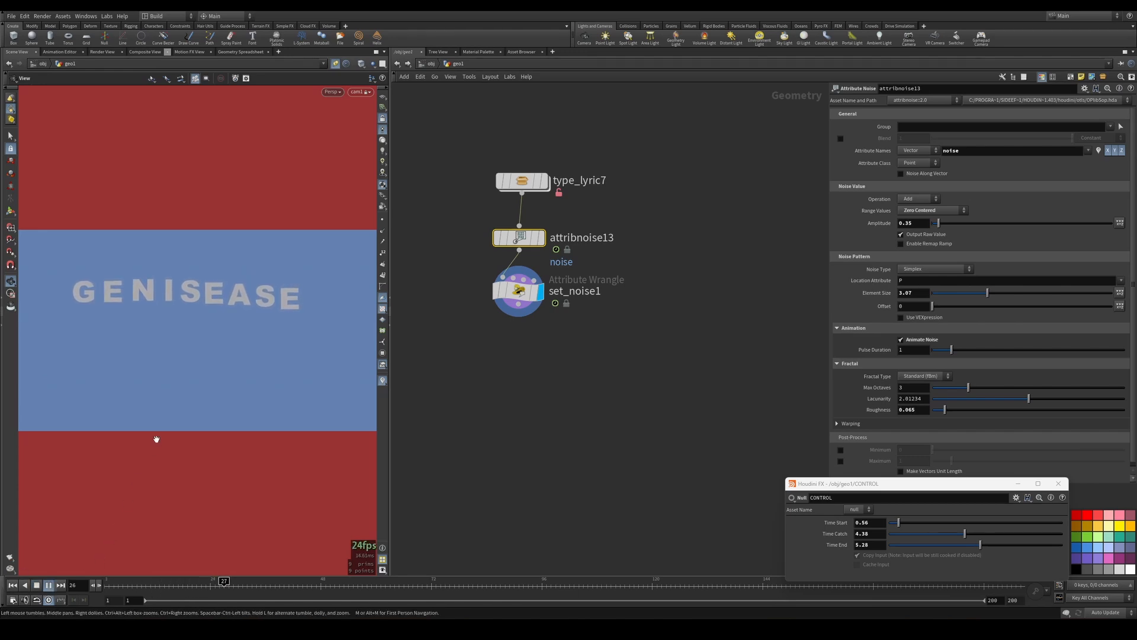
{"action": "left_click", "coordinate": [48, 586]}
- Add an Attribute Wrangle below set_noise1 and name it MAIN_ANIMATION
{"action": "middle_click_drag", "start_coordinate": [539, 329], "coordinate": [534, 275]}
{"action": "key", "text": "Tab"}
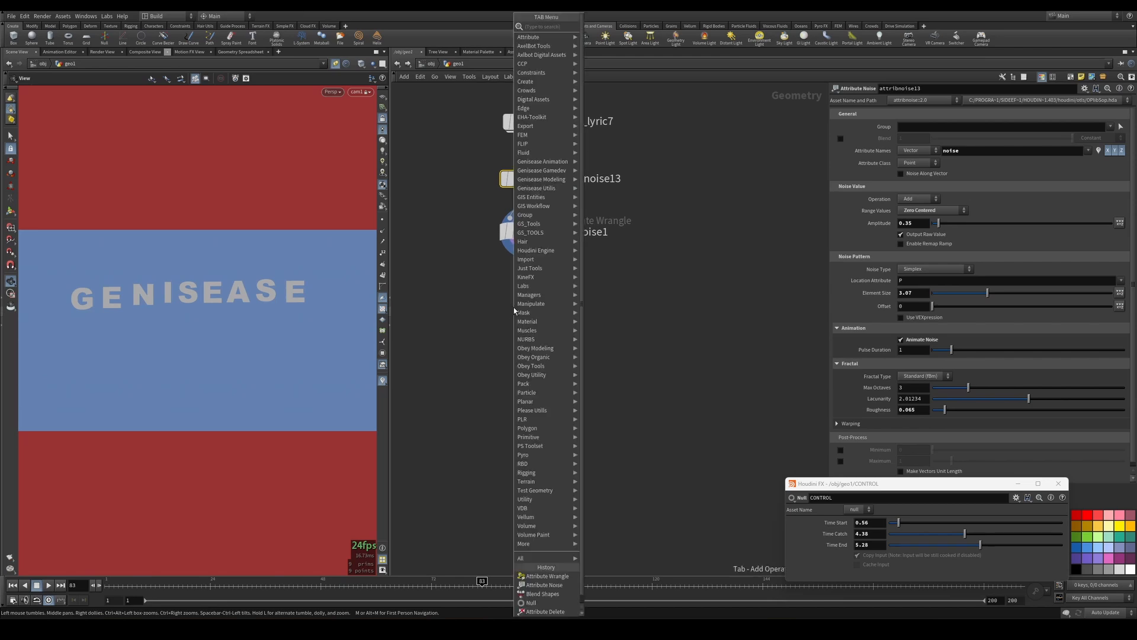
{"action": "type", "text": "aw"}
{"action": "key", "text": "Return"}
{"action": "type", "text": "MAIN_ANIMATION"}
{"action": "key", "text": "Return"}
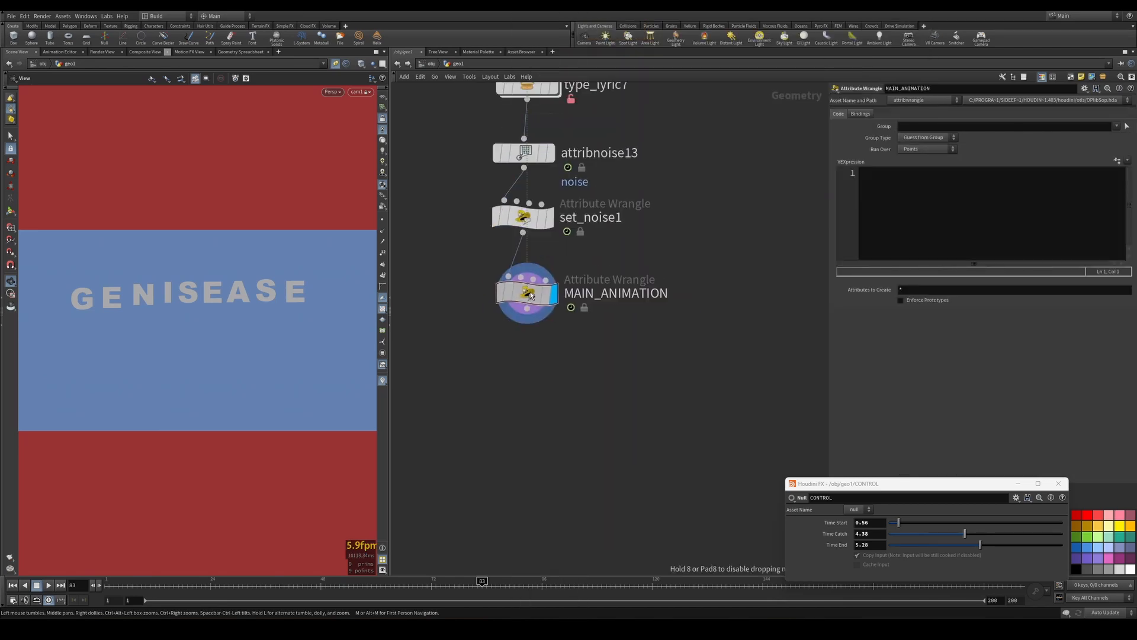
- Write the line float time_start = ch('time_start'); in the MAIN_ANIMATION wrangle's VEX code
{"action": "left_click", "coordinate": [954, 193]}
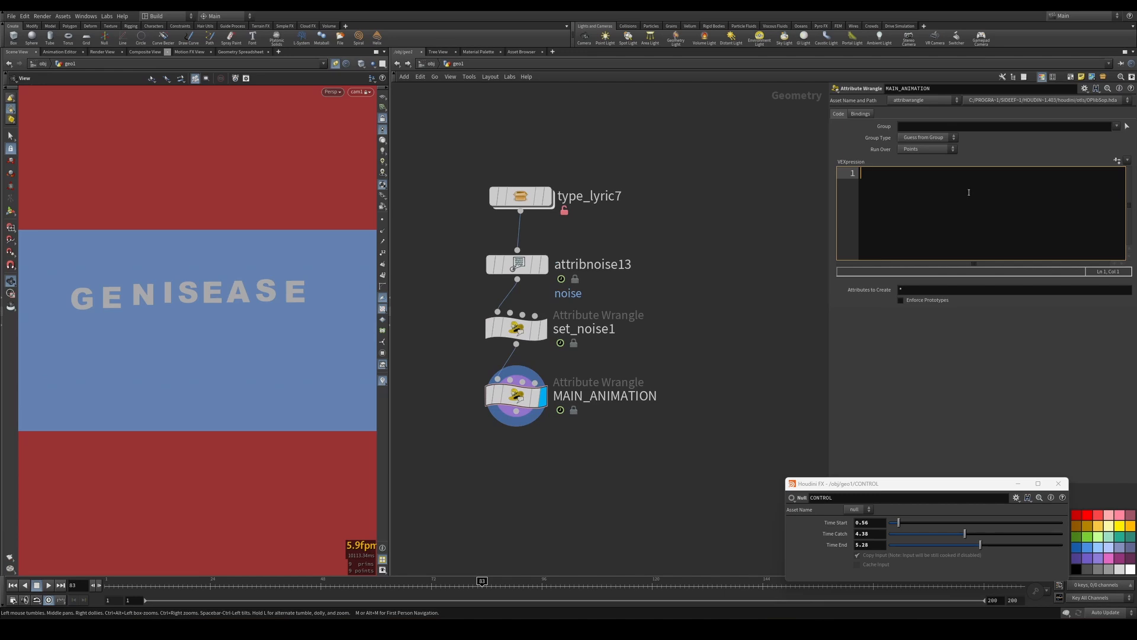
{"action": "type", "text": "float"}
{"action": "type", "text": "time_start = ch()"}
{"action": "key", "text": "Left"}
{"action": "type", "text": "'time_start"}
{"action": "key", "text": "End"}
{"action": "type", "text": ";"}
- Duplicate the time_start line and change the copy to float time_catch = ch('time_catch');
{"action": "key", "text": "ctrl+a"}
{"action": "key", "text": "ctrl+c"}
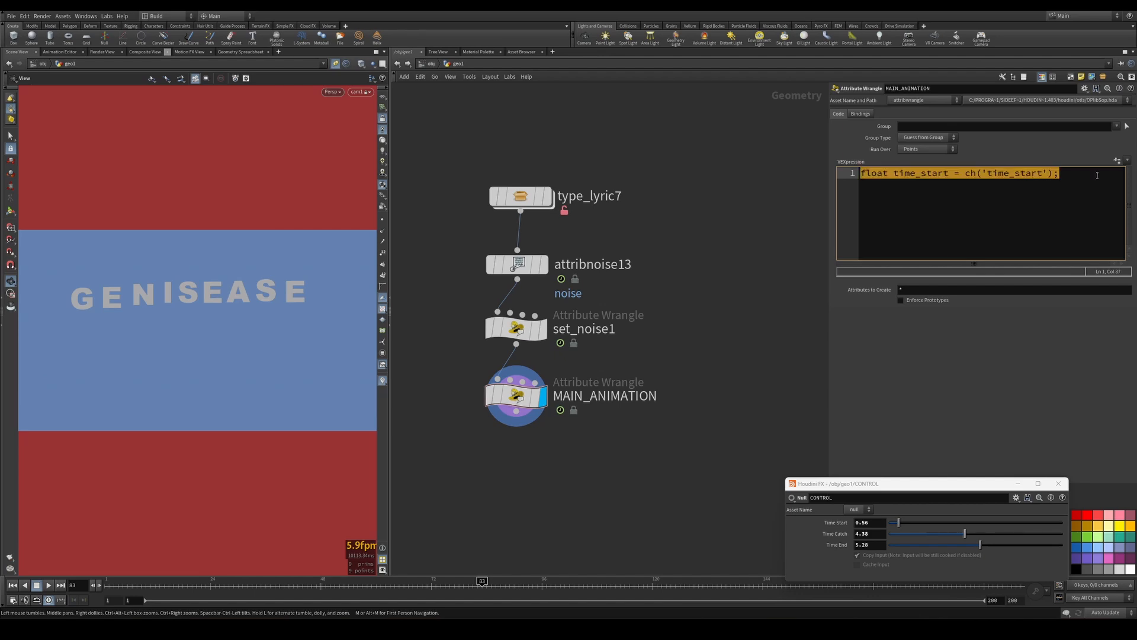
{"action": "left_click", "coordinate": [1097, 175]}
{"action": "key", "text": "Return"}
{"action": "key", "text": "ctrl+v"}
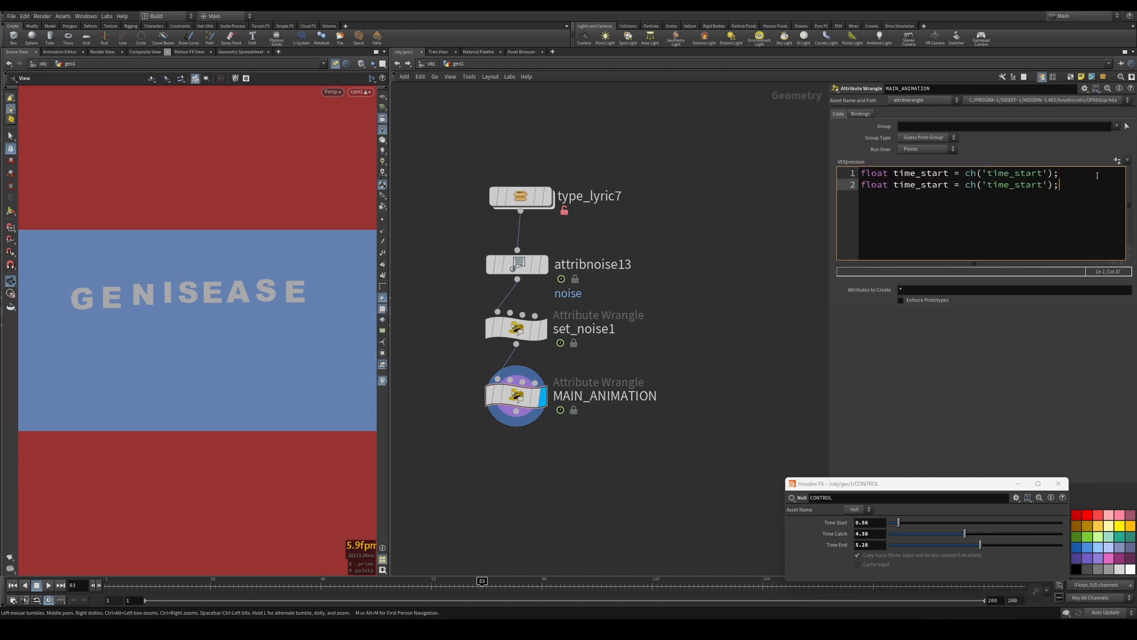
{"action": "key", "text": "Left"}
{"action": "key", "text": "Left"}
{"action": "key", "text": "Left"}
{"action": "key", "text": "Left"}
{"action": "key", "text": "Left"}
{"action": "key", "text": "Left"}
{"action": "key", "text": "Left"}
{"action": "key", "text": "Left"}
{"action": "key", "text": "Left"}
{"action": "key", "text": "Left"}
{"action": "key", "text": "Left"}
{"action": "key", "text": "Left"}
{"action": "key", "text": "Left"}
{"action": "key", "text": "Left"}
{"action": "key", "text": "shift+Left"}
{"action": "key", "text": "shift+Left"}
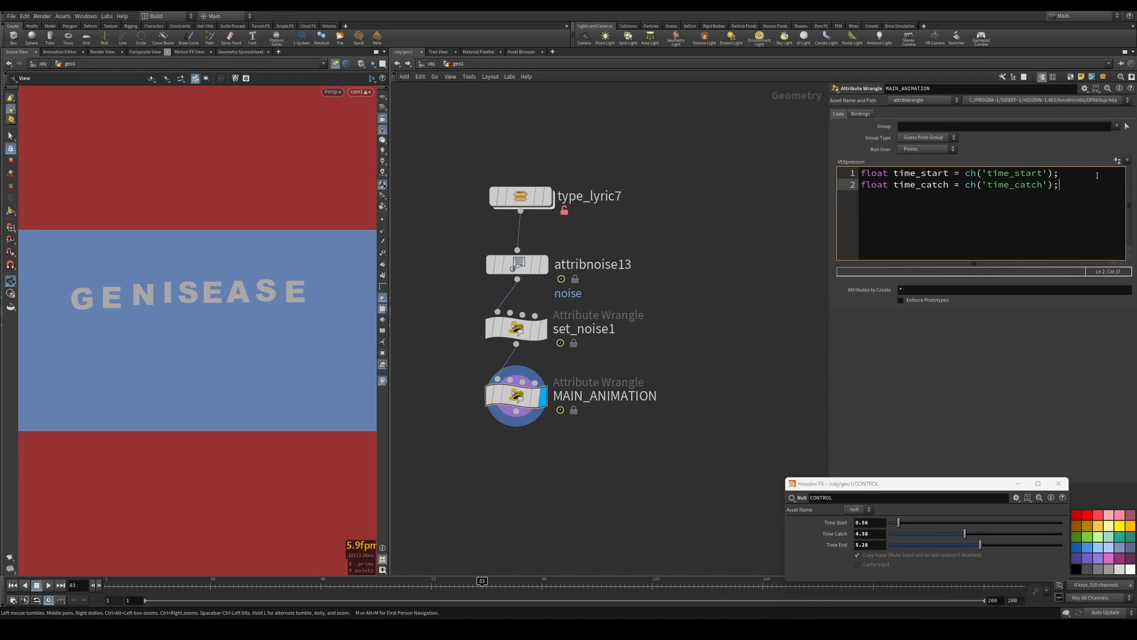
- Add the line float time_end = ch('time_end'); and create the parameters for the code's channel references
{"action": "key", "text": "Return"}
{"action": "type", "text": "fl"}
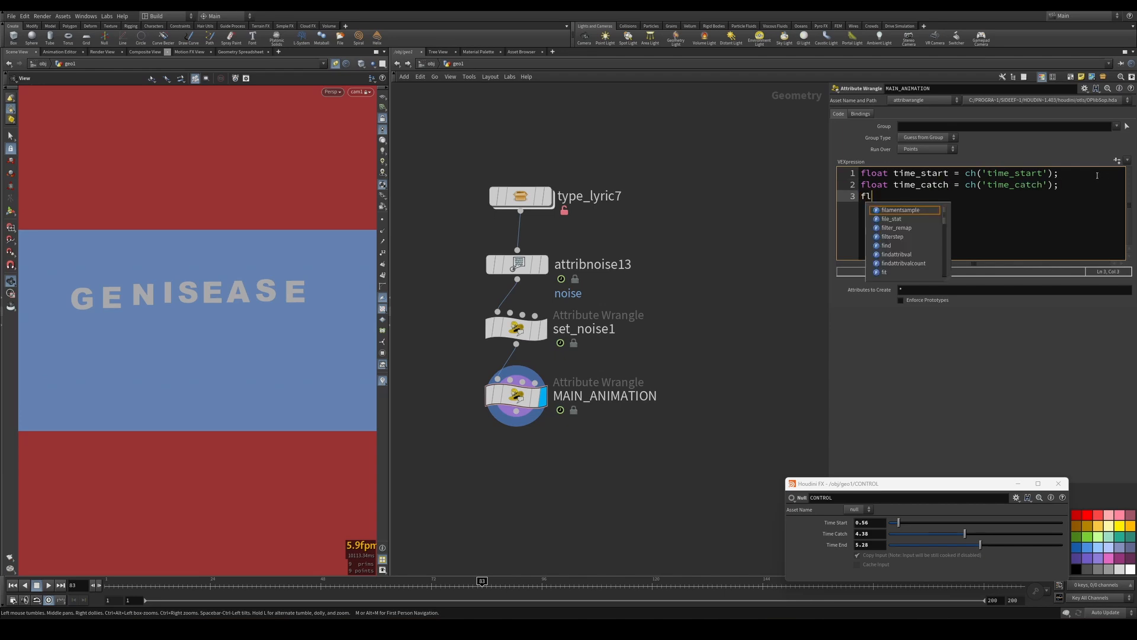
{"action": "type", "text": "oat time_end = ch('time_end');"}
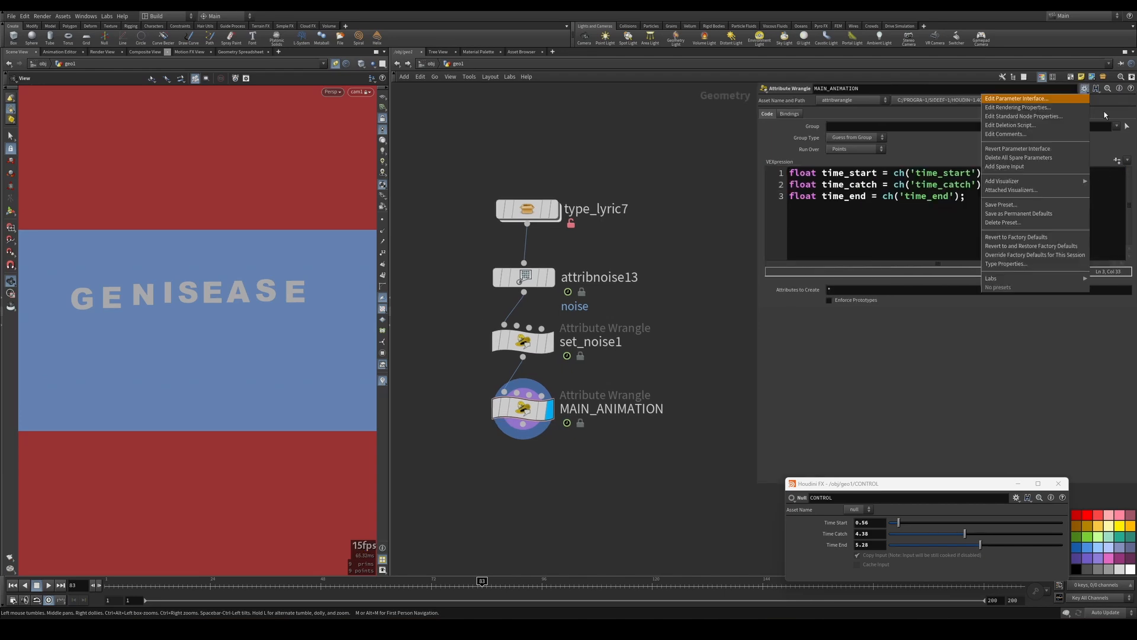
{"action": "left_click", "coordinate": [1117, 160]}
- Change the upper range limit of the Time Start, Time Catch and Time End parameters together in the wrangle's parameter interface
{"action": "left_click", "coordinate": [1085, 89]}
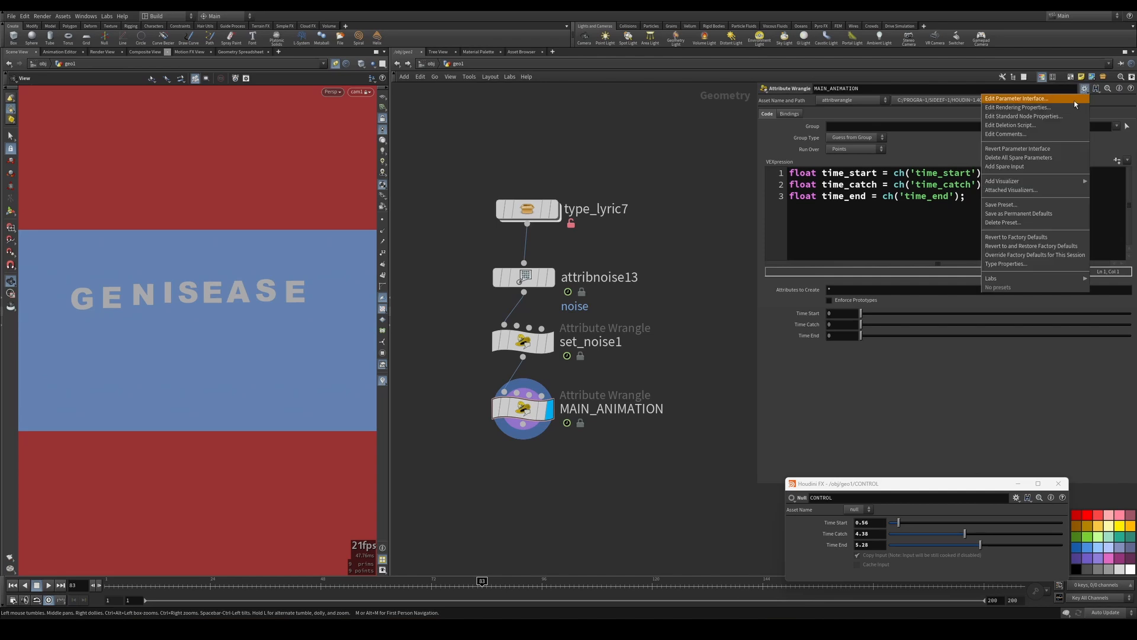
{"action": "left_click", "coordinate": [1076, 104]}
{"action": "left_click_drag", "start_coordinate": [556, 294], "coordinate": [557, 310]}
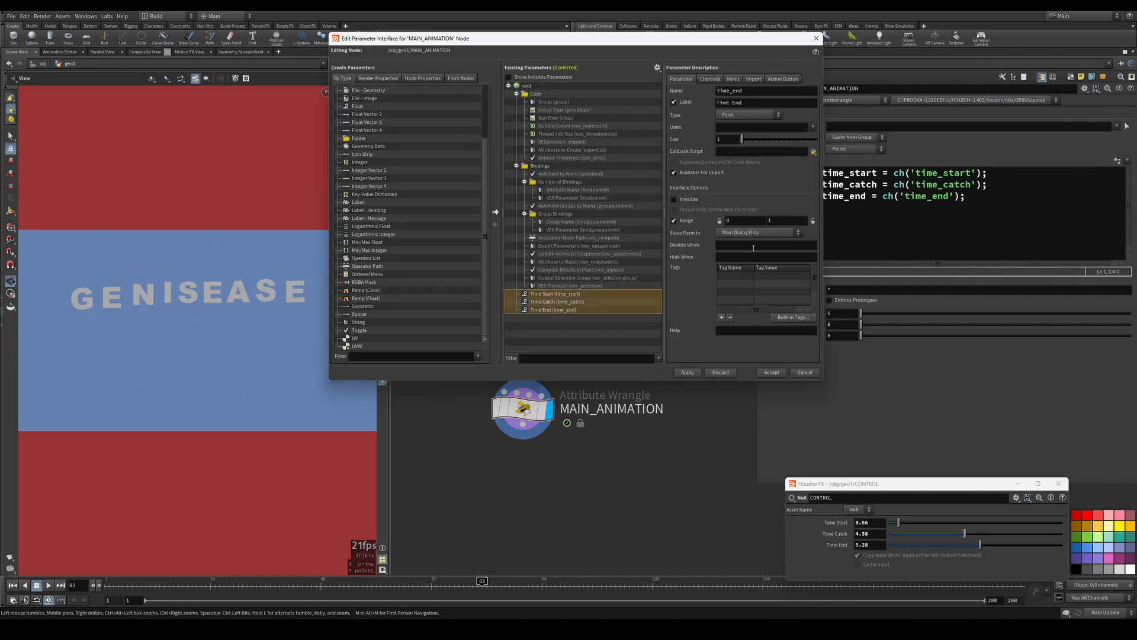
{"action": "left_click", "coordinate": [787, 219]}
{"action": "key", "text": "Return"}
{"action": "left_click", "coordinate": [689, 373]}
{"action": "left_click", "coordinate": [772, 372]}
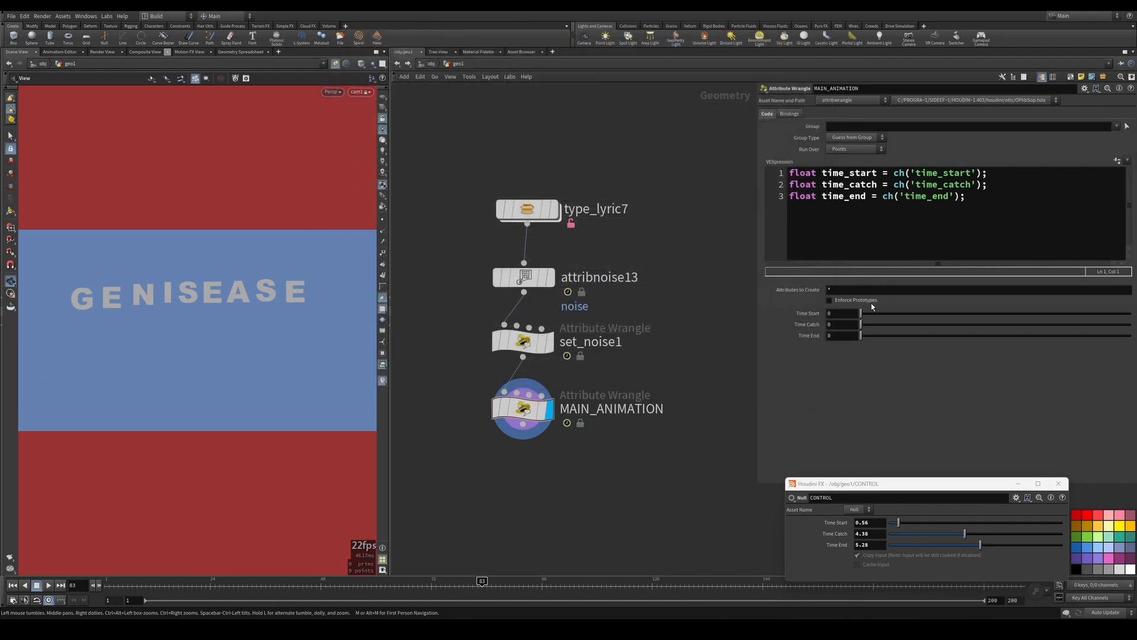
- Set Time Catch to 5.14 and Time End to 6.29, and scrub the timeline to frame 93
{"action": "middle_click_drag", "start_coordinate": [705, 268], "coordinate": [710, 275]}
{"action": "left_click", "coordinate": [1000, 324]}
{"action": "left_click", "coordinate": [1030, 336]}
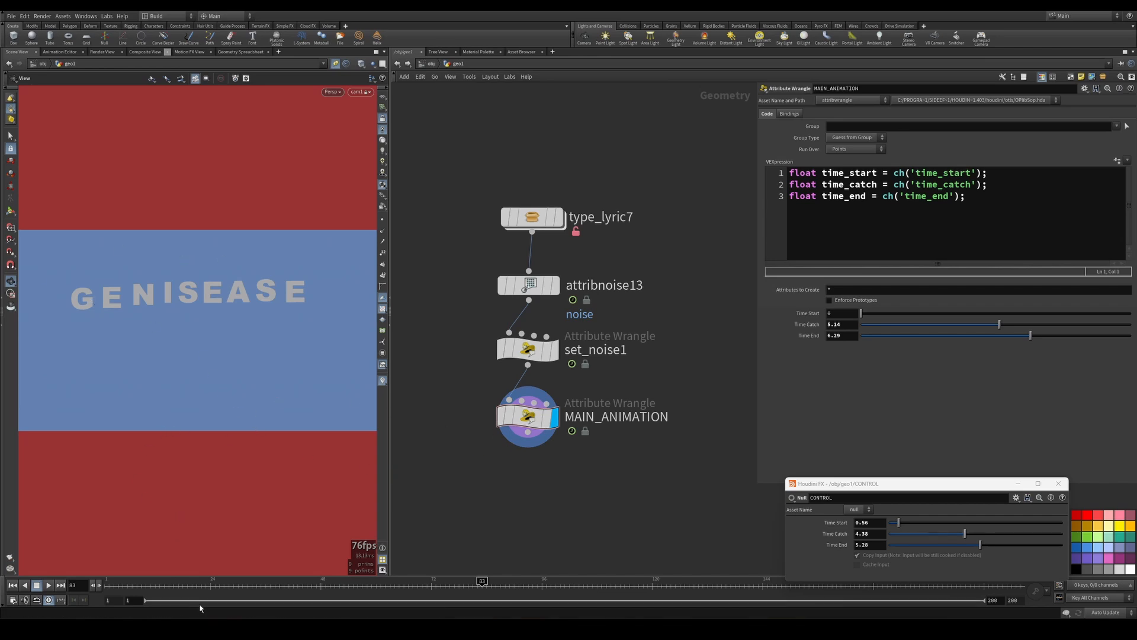
{"action": "left_click_drag", "start_coordinate": [203, 588], "coordinate": [528, 593]}
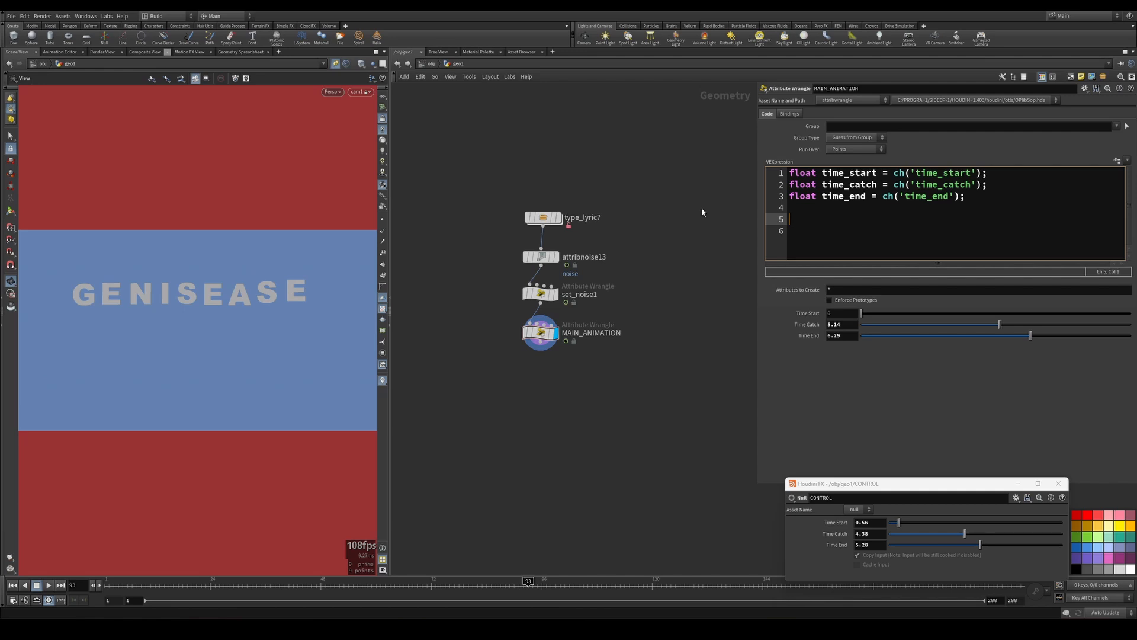
{"action": "type", "text": "float anim = fi"}
{"action": "key", "text": "BackSpace"}
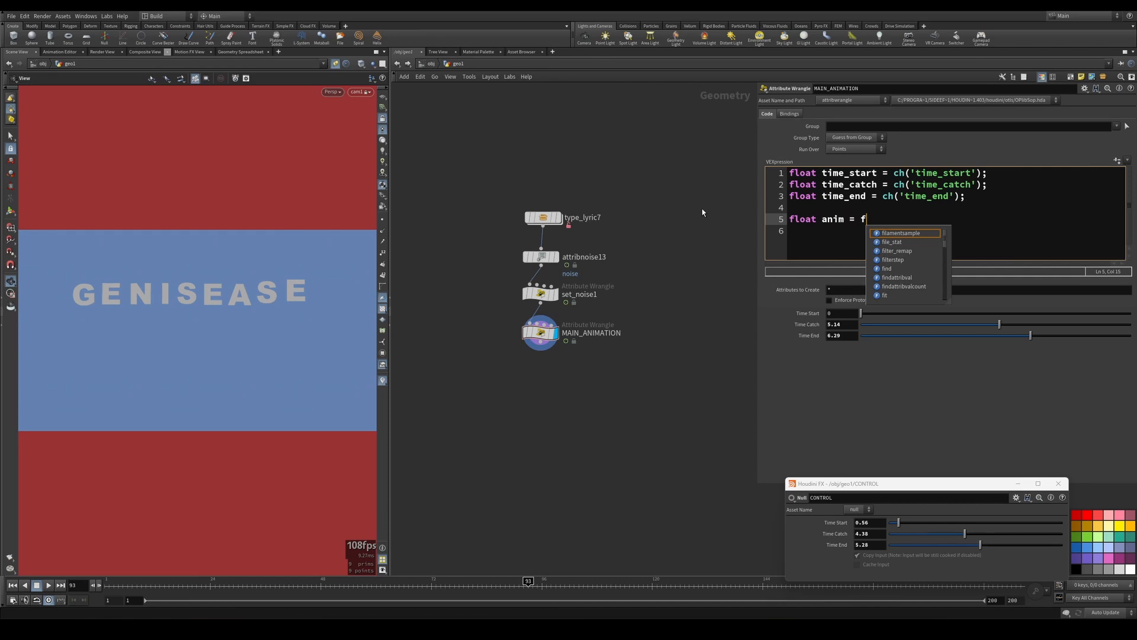
{"action": "type", "text": "fit()"}
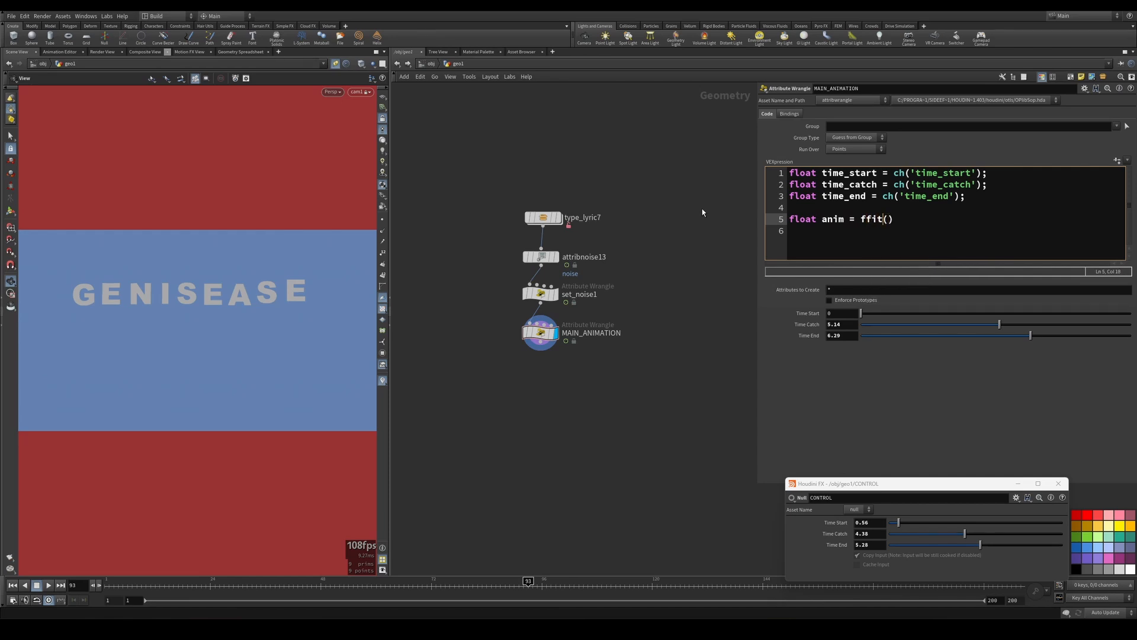
{"action": "key", "text": "Left"}
{"action": "key", "text": "Left"}
{"action": "key", "text": "Left"}
{"action": "key", "text": "BackSpace"}
{"action": "key", "text": "Right"}
{"action": "key", "text": "Right"}
{"action": "key", "text": "Right"}
{"action": "key", "text": "Right"}
{"action": "type", "text": "@Time, time_"}
{"action": "type", "text": "cathc"}
{"action": "key", "text": "BackSpace"}
{"action": "key", "text": "BackSpace"}
{"action": "type", "text": "ch"}
{"action": "key", "text": "BackSpace"}
{"action": "type", "text": ", time_end"}
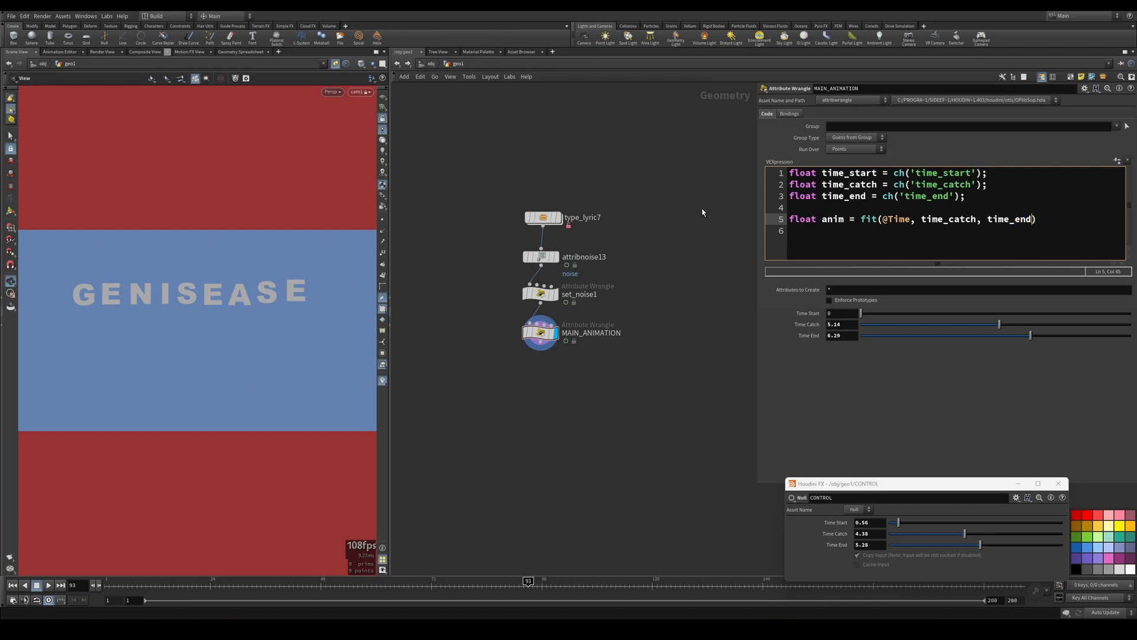
{"action": "type", "text": ",0,1);"}
- Remap the anim variable through a ramp with the line anim = chramp('remap_anim', anim);
{"action": "key", "text": "Return"}
{"action": "type", "text": "anim "}
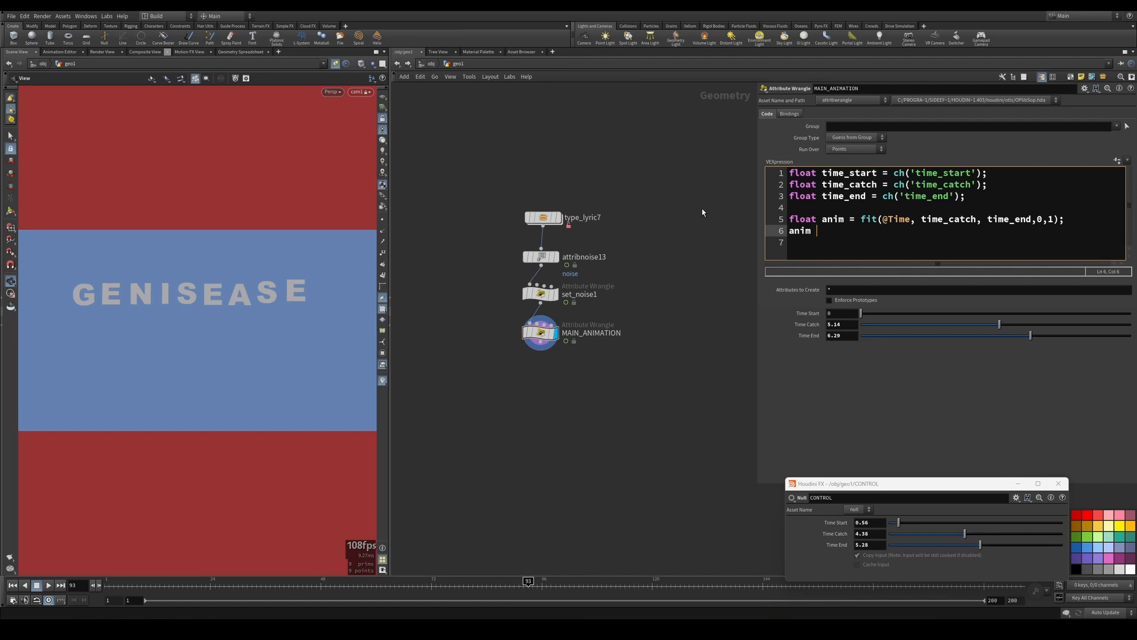
{"action": "type", "text": "= chram"}
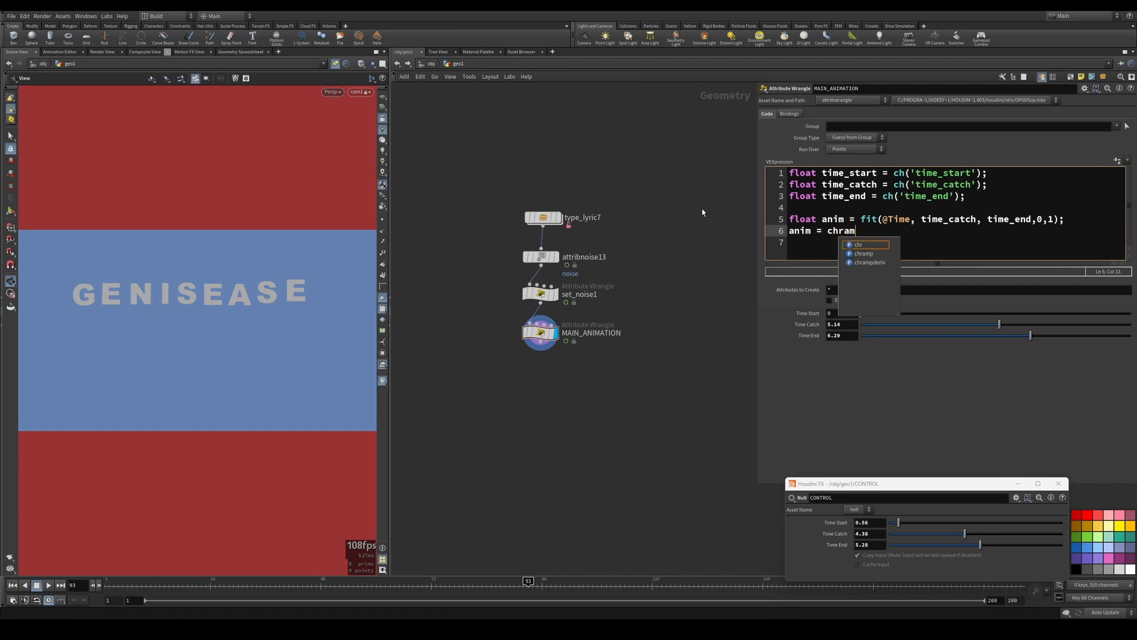
{"action": "type", "text": "p("}
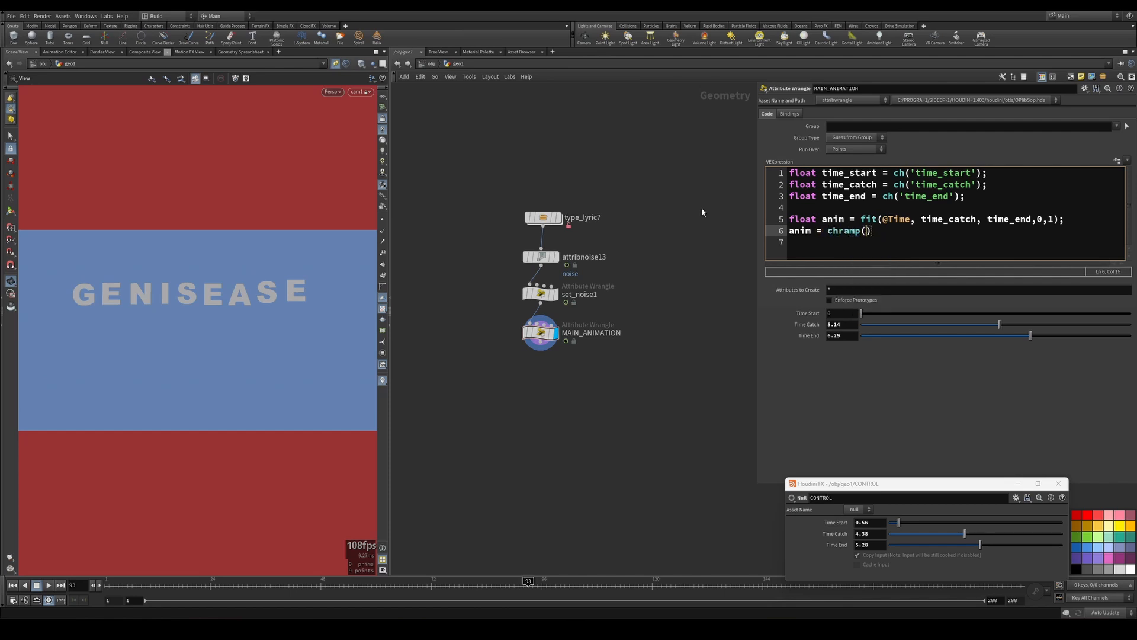
{"action": "type", "text": "'remap_anim', anim);"}
{"action": "key", "text": "Return"}
{"action": "key", "text": "Return"}
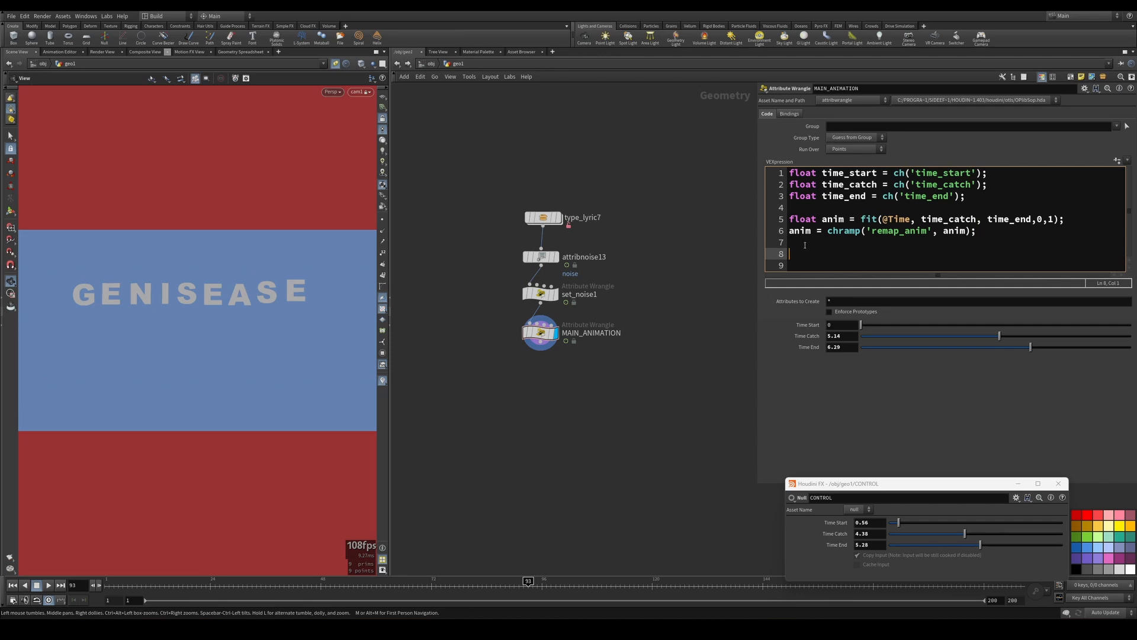
{"action": "type", "text": "@anim "}
{"action": "type", "text": "="}
{"action": "type", "text": "fall"}
{"action": "type", "text": "_"}
{"action": "type", "text": "anim;"}
- Create the Remap Anim ramp parameter and lower Time Catch to 4.15, checking fall_anim in the Geometry Spreadsheet while scrubbing the timeline
{"action": "left_click", "coordinate": [232, 52]}
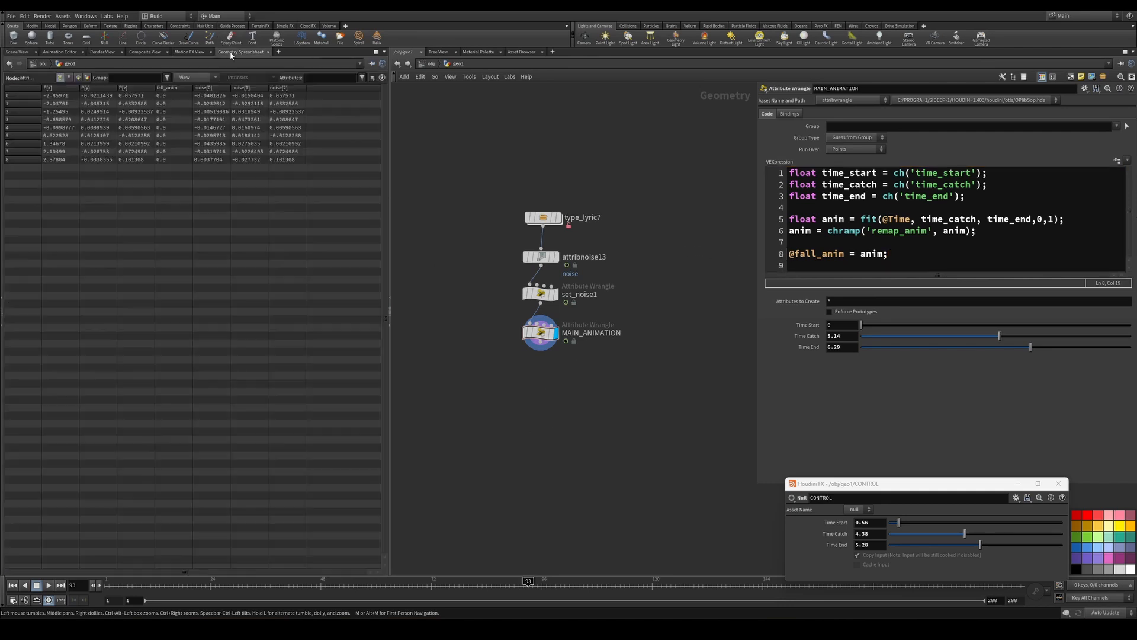
{"action": "left_click", "coordinate": [1119, 160]}
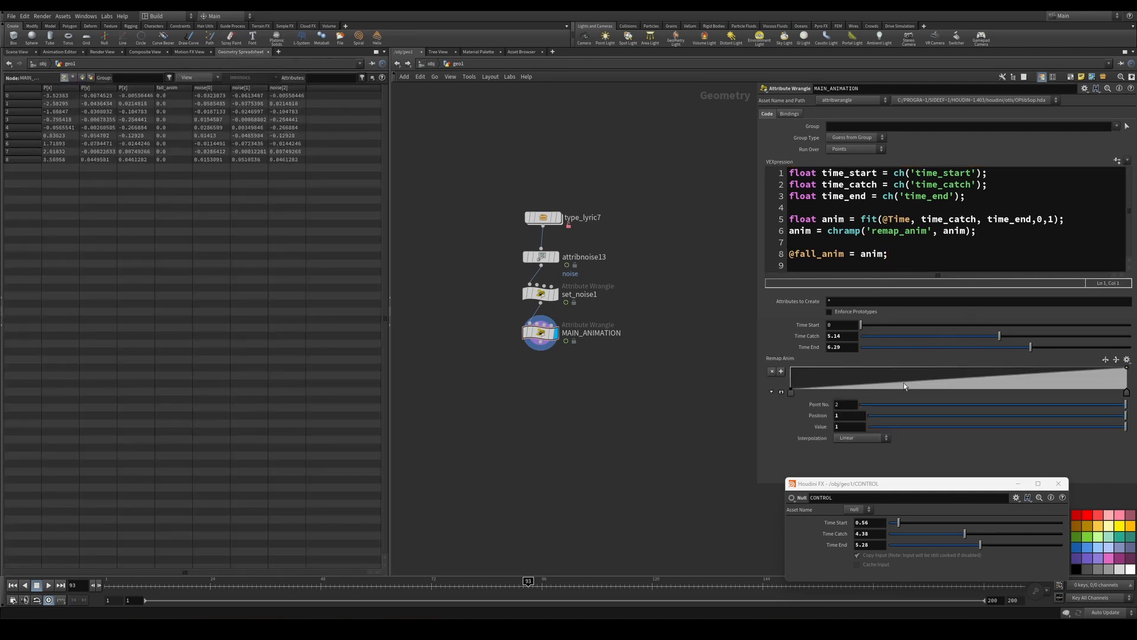
{"action": "mouse_move", "coordinate": [528, 583]}
{"action": "left_mouse_down"}
{"action": "mouse_move", "coordinate": [107, 584]}
{"action": "mouse_move", "coordinate": [220, 571]}
{"action": "mouse_move", "coordinate": [725, 566]}
{"action": "mouse_move", "coordinate": [658, 567]}
{"action": "mouse_move", "coordinate": [675, 568]}
{"action": "left_mouse_up"}
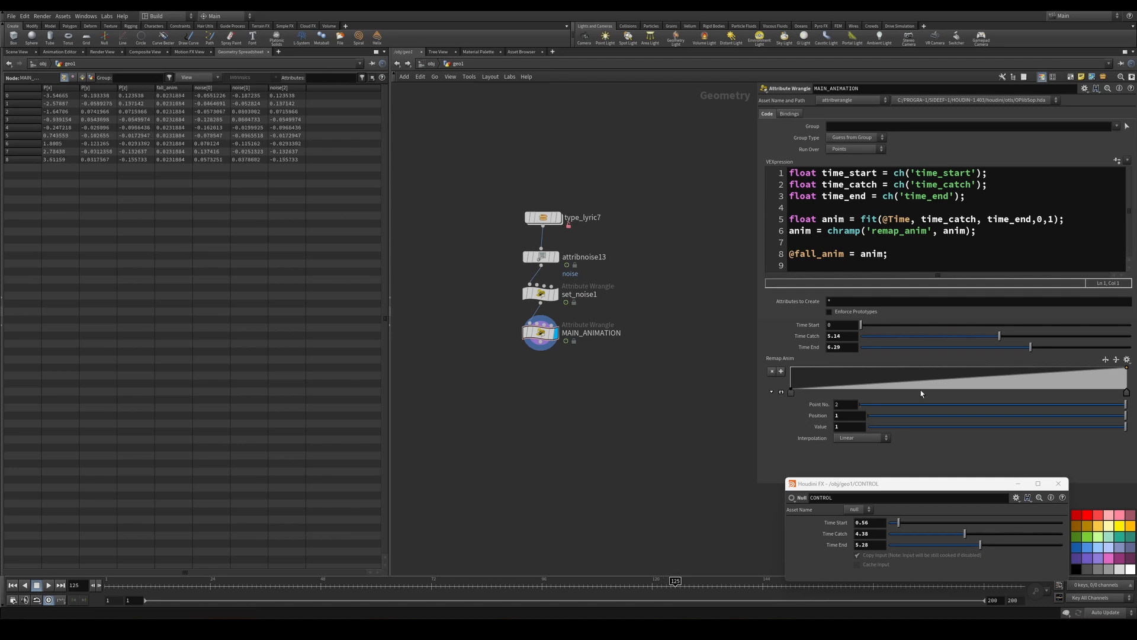
{"action": "left_click_drag", "start_coordinate": [1000, 336], "coordinate": [973, 336]}
{"action": "mouse_move", "coordinate": [636, 580]}
{"action": "left_mouse_down"}
{"action": "mouse_move", "coordinate": [601, 581]}
{"action": "mouse_move", "coordinate": [746, 577]}
{"action": "mouse_move", "coordinate": [491, 581]}
{"action": "mouse_move", "coordinate": [707, 581]}
{"action": "mouse_move", "coordinate": [820, 563]}
{"action": "mouse_move", "coordinate": [568, 564]}
{"action": "left_mouse_up"}
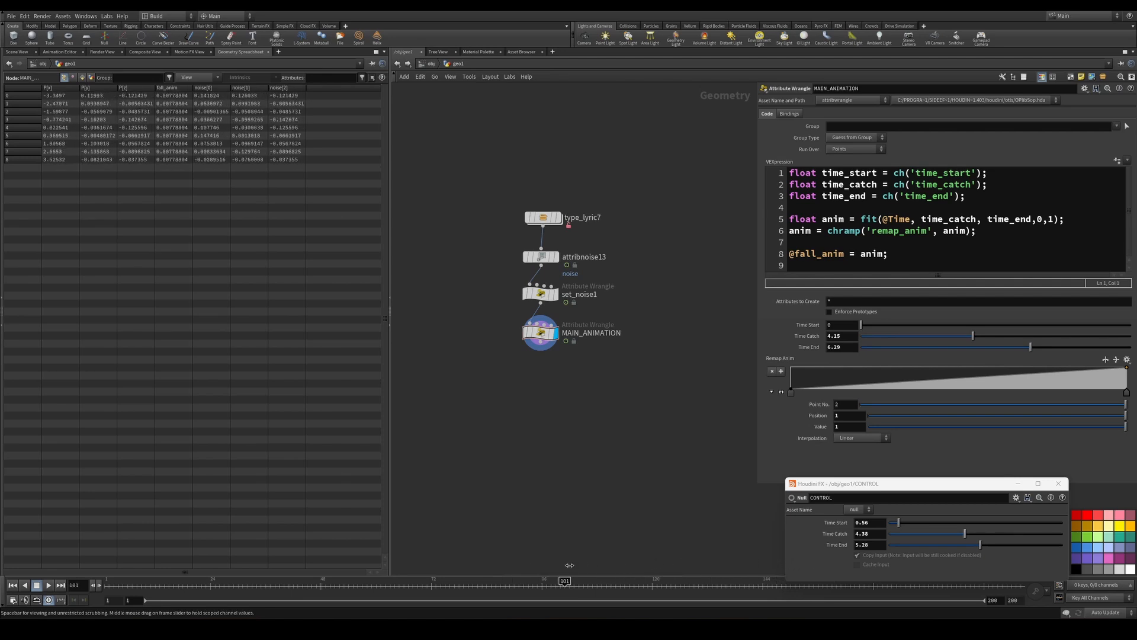
- Ease the Remap Anim ramp with B-Spline interpolation and a zero-value point at about 0.735, and scrub the timeline to frame 70
{"action": "left_click", "coordinate": [789, 391]}
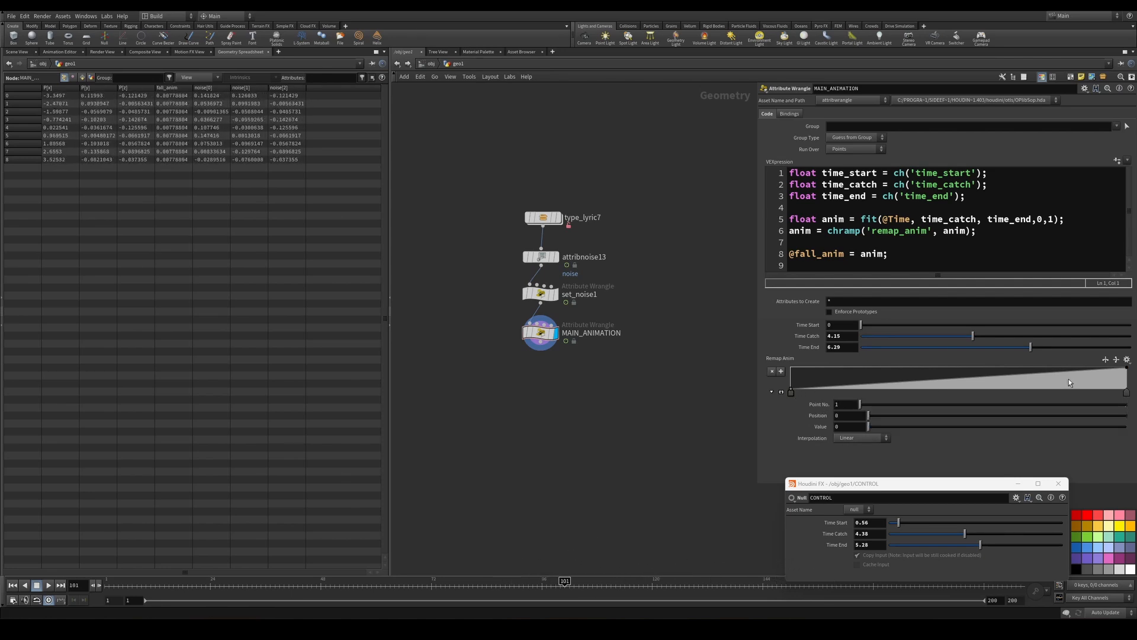
{"action": "left_click", "coordinate": [1125, 392]}
{"action": "left_click", "coordinate": [862, 438]}
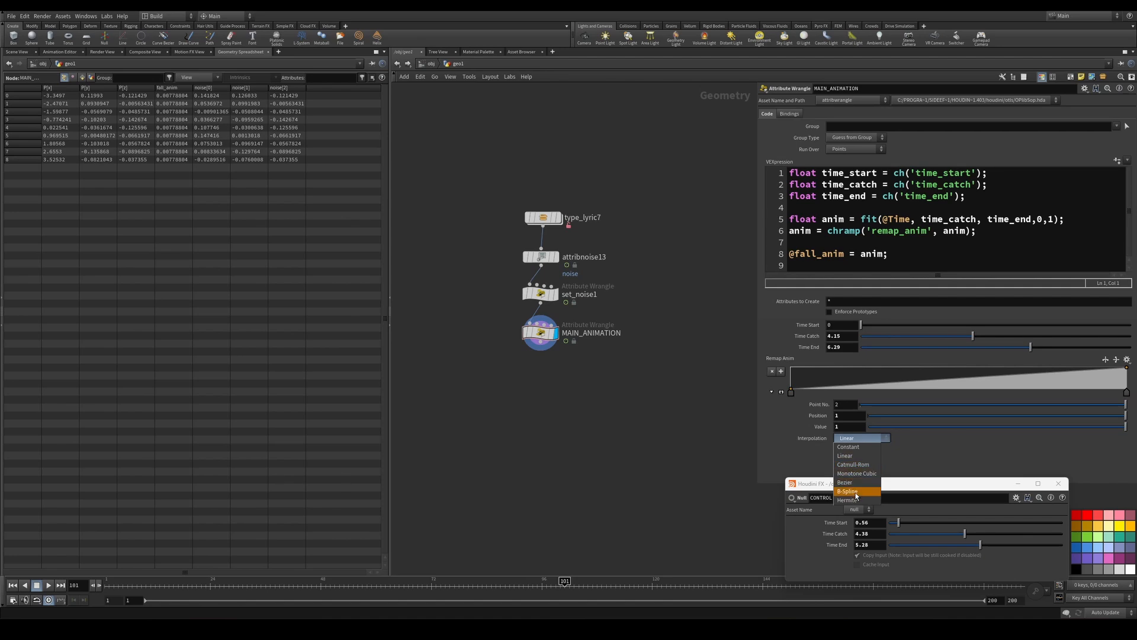
{"action": "left_click", "coordinate": [853, 492]}
{"action": "left_click", "coordinate": [1039, 391]}
{"action": "mouse_move", "coordinate": [1042, 396]}
{"action": "left_mouse_down"}
{"action": "mouse_move", "coordinate": [1052, 396]}
{"action": "mouse_move", "coordinate": [999, 396]}
{"action": "mouse_move", "coordinate": [1038, 395]}
{"action": "left_mouse_up"}
{"action": "left_click_drag", "start_coordinate": [577, 583], "coordinate": [422, 580]}
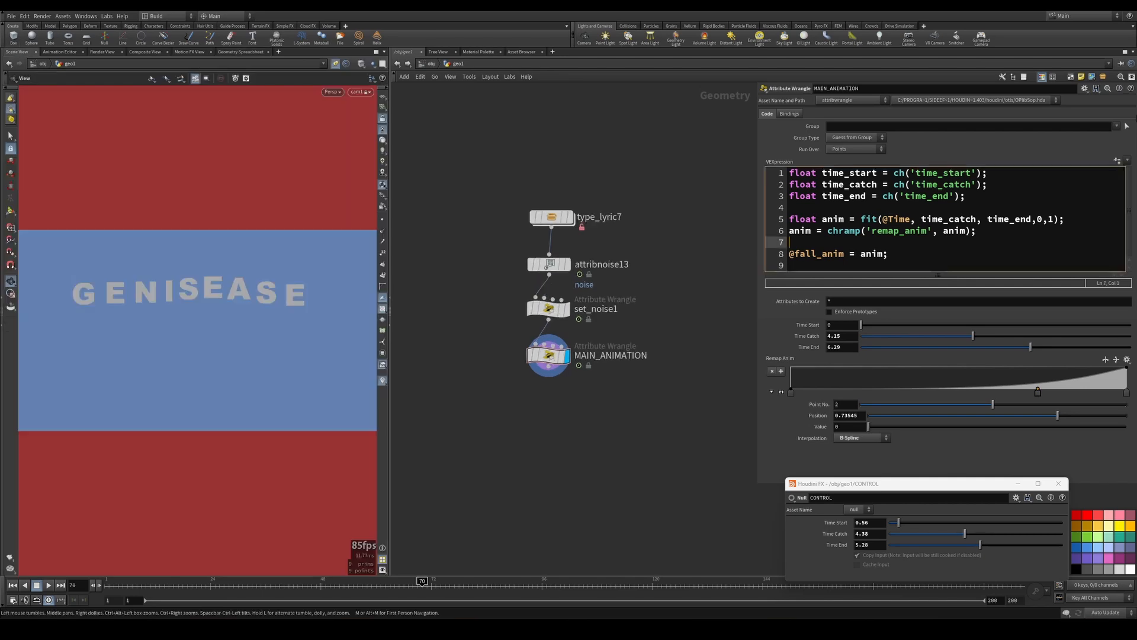
{"action": "key", "text": "Return"}
{"action": "type", "text": "@"}
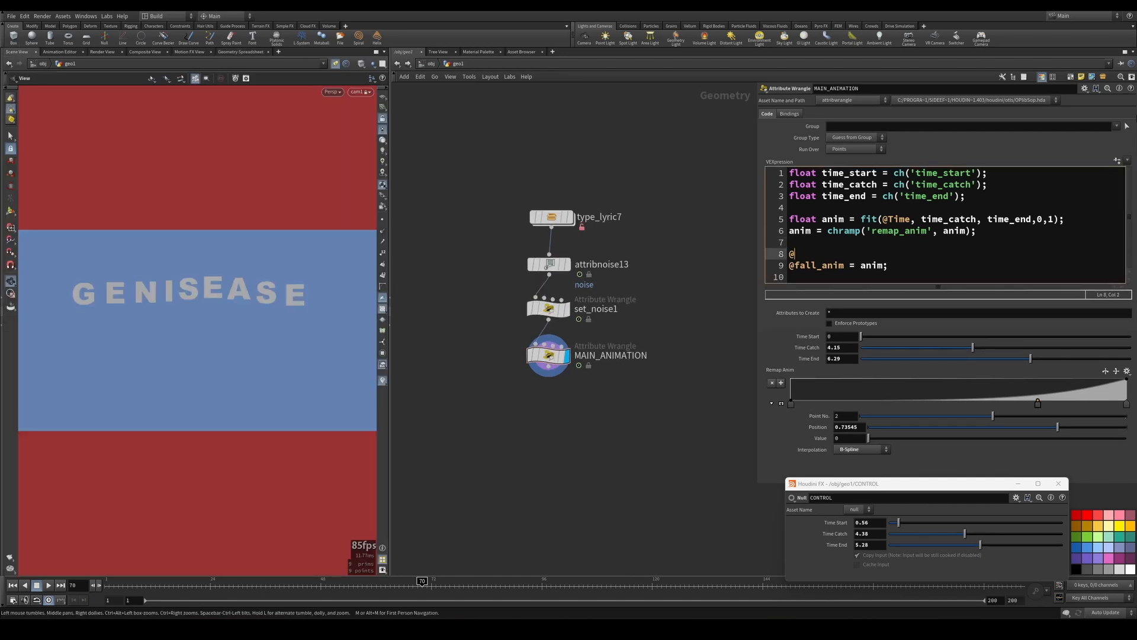
{"action": "type", "text": "P.y += anim * ch('amount_y"}
{"action": "key", "text": "End"}
{"action": "type", "text": ";"}
{"action": "left_click_drag", "start_coordinate": [1124, 266], "coordinate": [743, 263]}
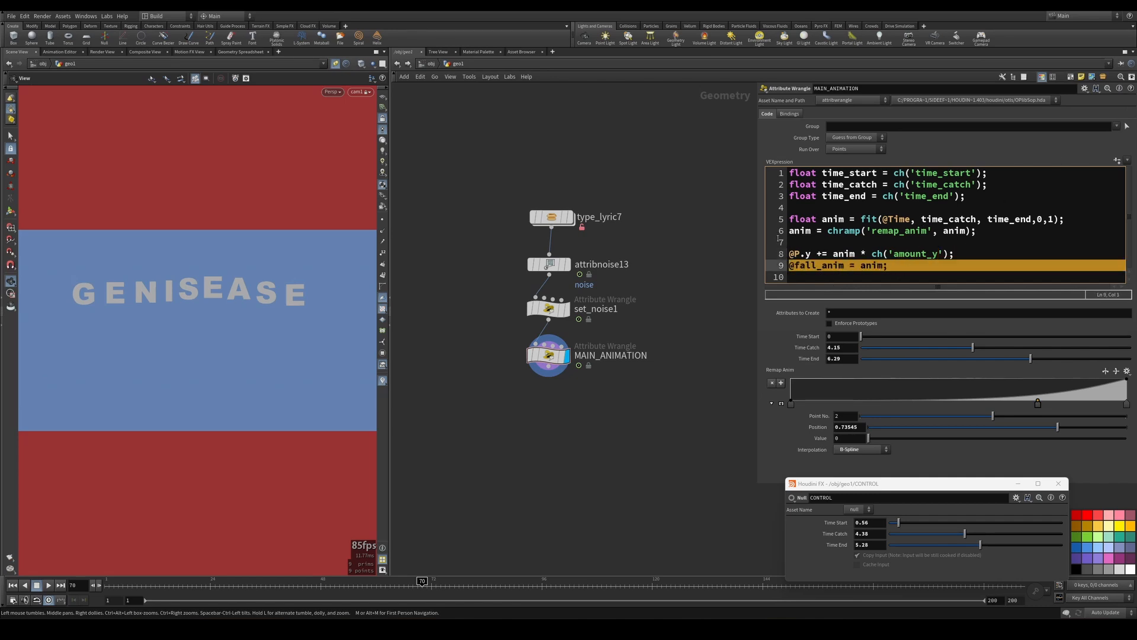
{"action": "left_click", "coordinate": [640, 176]}
- Create the Amount Y parameter from the code and set it to -5.3, moving the floating CONTROL window out of the way
{"action": "left_click", "coordinate": [1118, 160]}
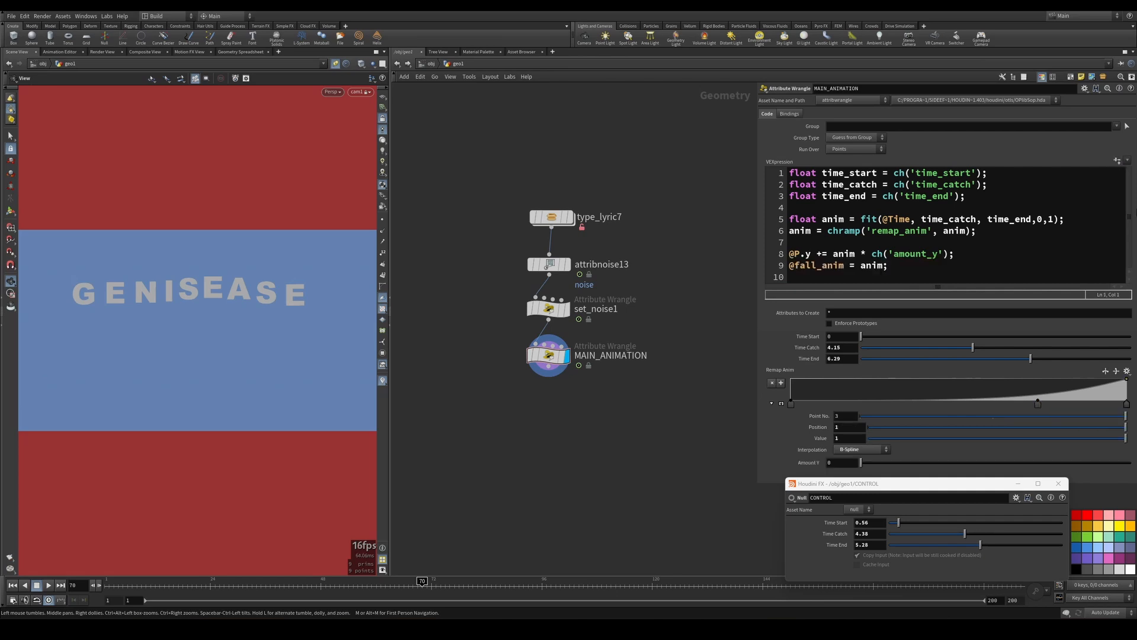
{"action": "left_click_drag", "start_coordinate": [833, 489], "coordinate": [817, 537]}
{"action": "middle_click_drag", "start_coordinate": [833, 462], "coordinate": [818, 462]}
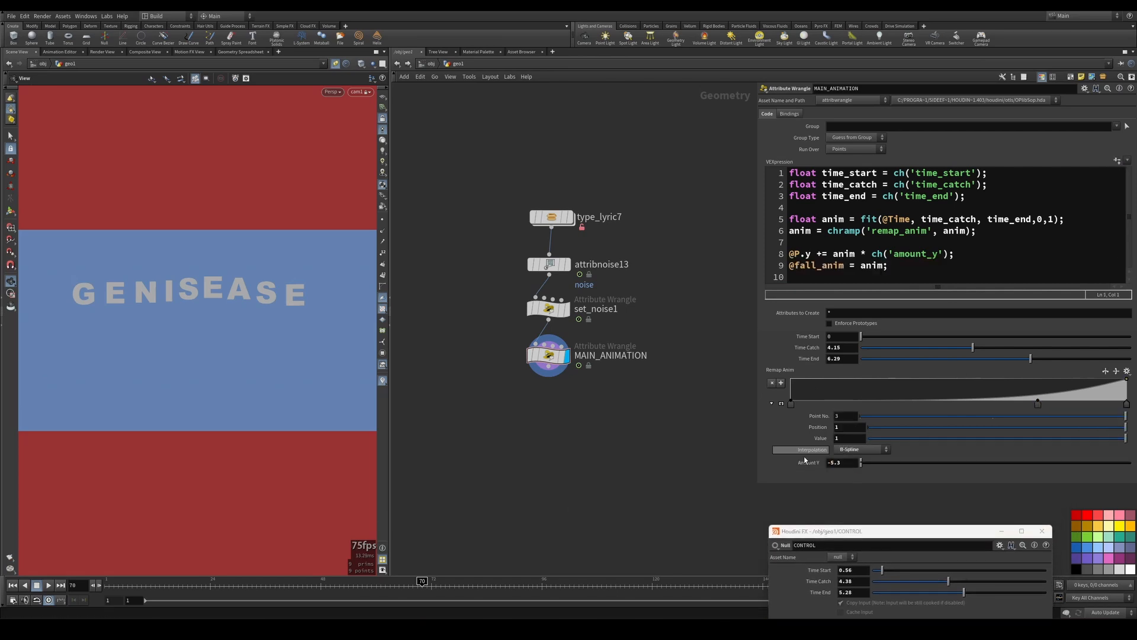
- Set the Amount Y parameter's range from -10 to 0 in the wrangle's parameter interface and accept the change
{"action": "left_click", "coordinate": [1084, 87]}
{"action": "left_click", "coordinate": [1031, 158]}
{"action": "left_click", "coordinate": [554, 325]}
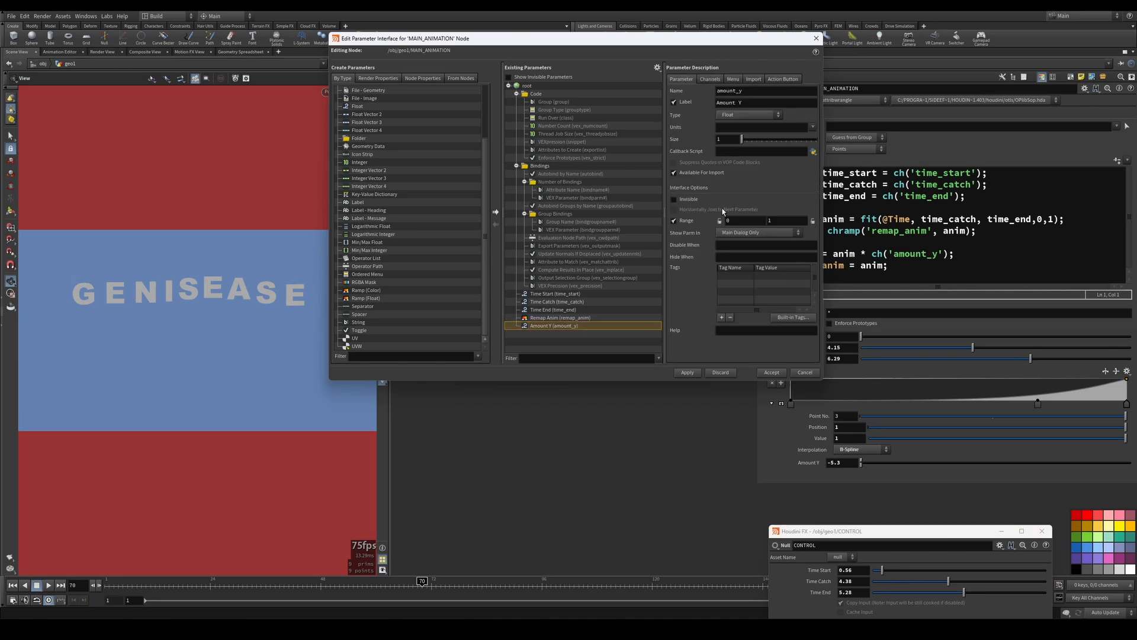
{"action": "left_click", "coordinate": [785, 220]}
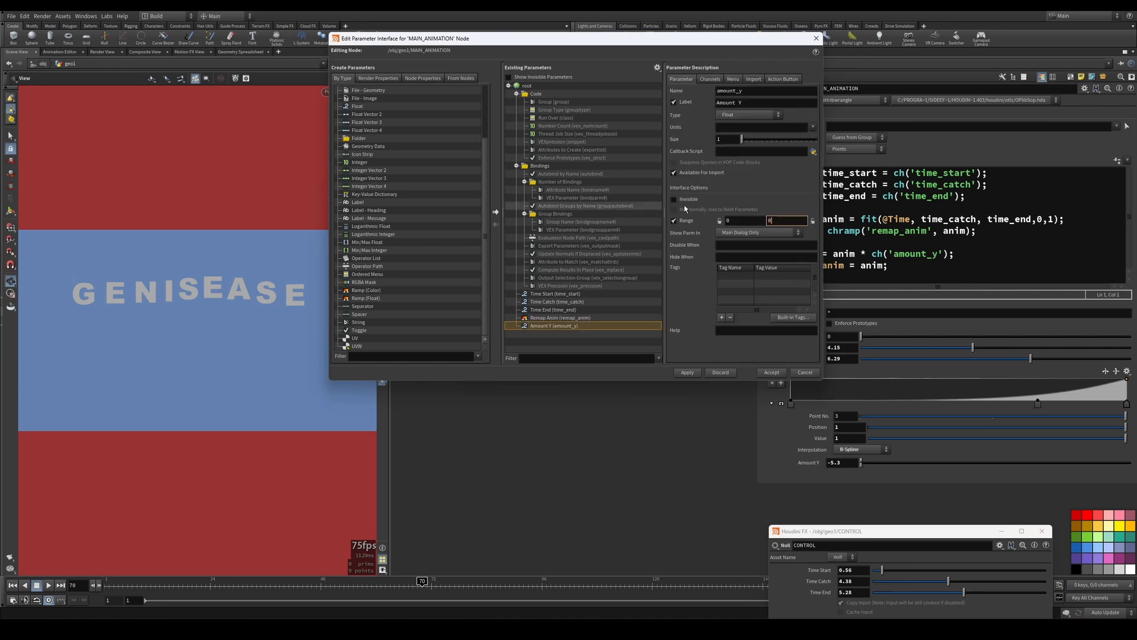
{"action": "key", "text": "shift+Tab"}
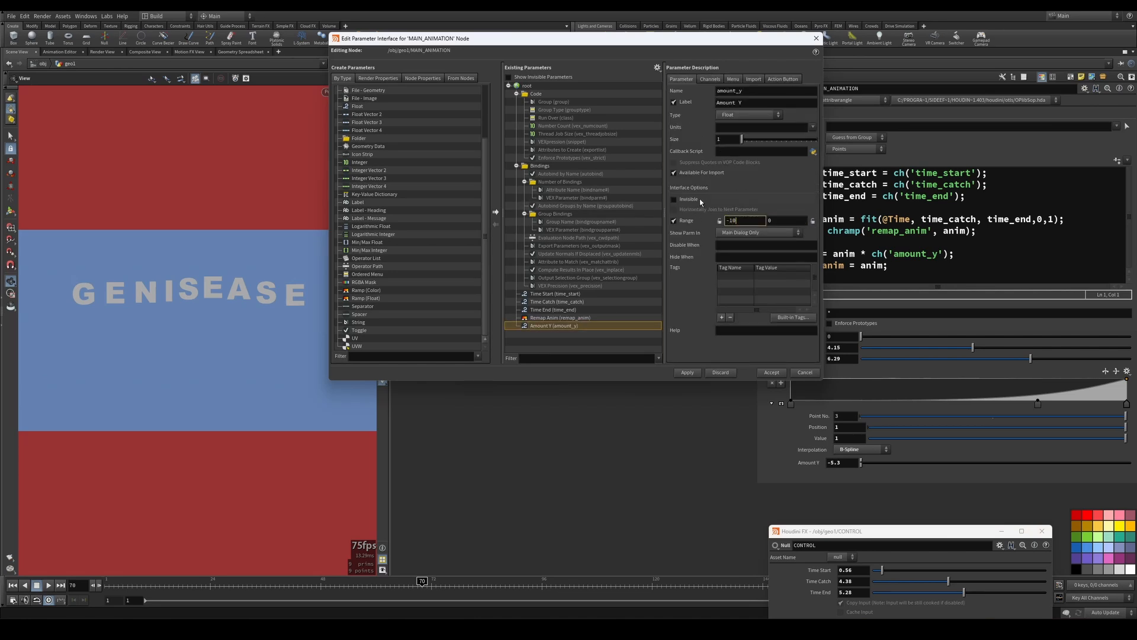
{"action": "left_click", "coordinate": [687, 372]}
{"action": "left_click", "coordinate": [772, 372]}
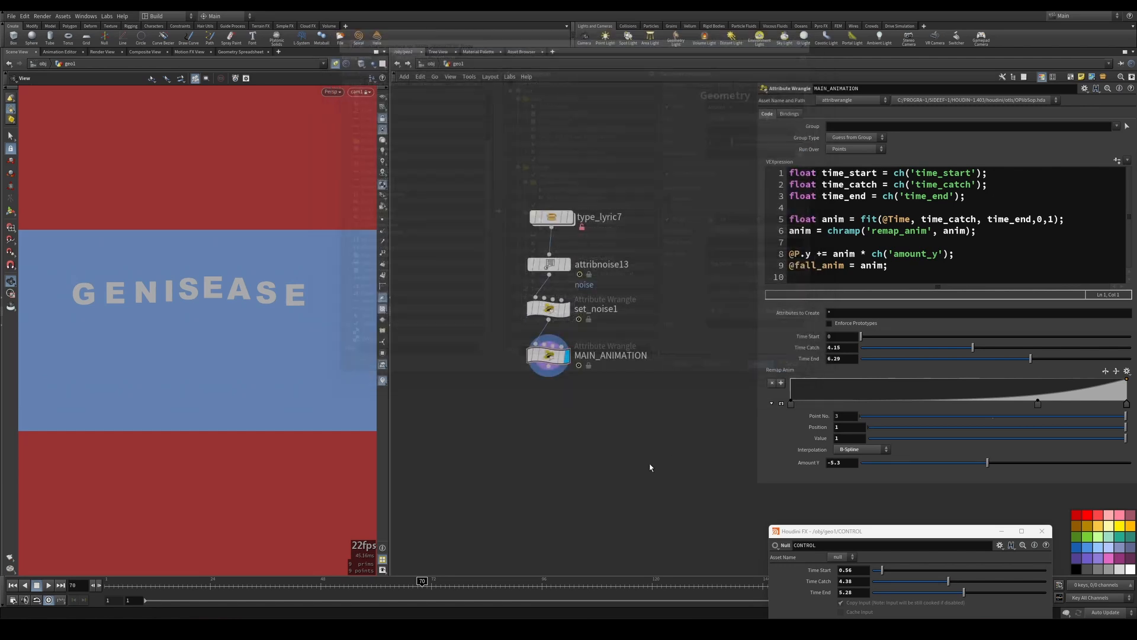
- Lower Amount Y to about -8.29, scrubbing the timeline to frame 120 to judge the fall
{"action": "left_click_drag", "start_coordinate": [947, 460], "coordinate": [889, 462]}
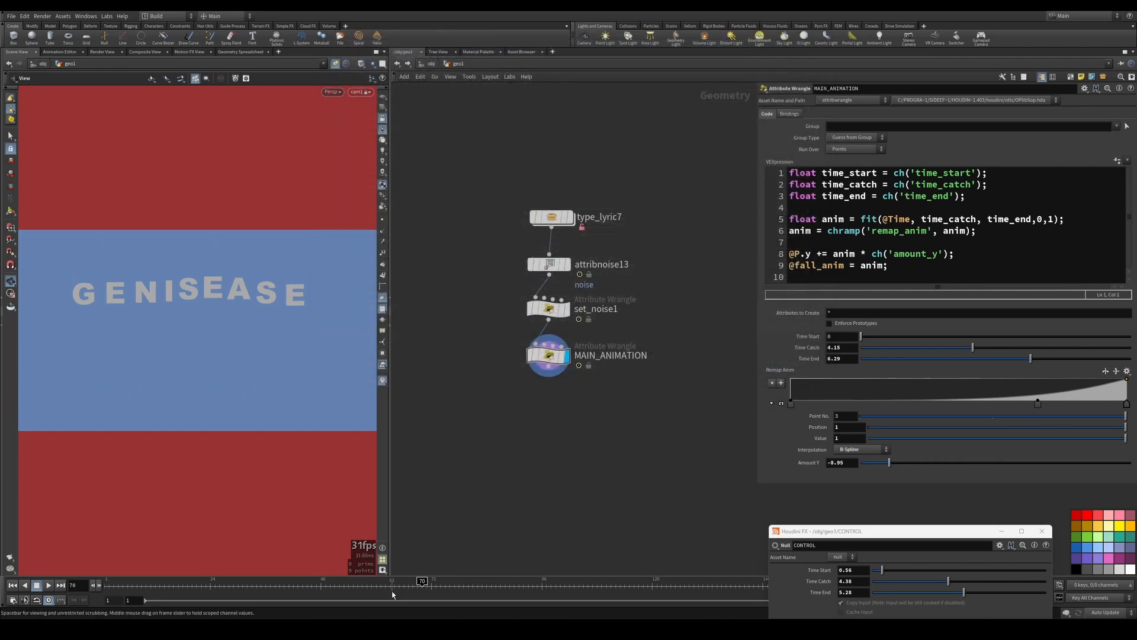
{"action": "left_click_drag", "start_coordinate": [391, 585], "coordinate": [699, 594]}
{"action": "left_click_drag", "start_coordinate": [889, 463], "coordinate": [868, 463]}
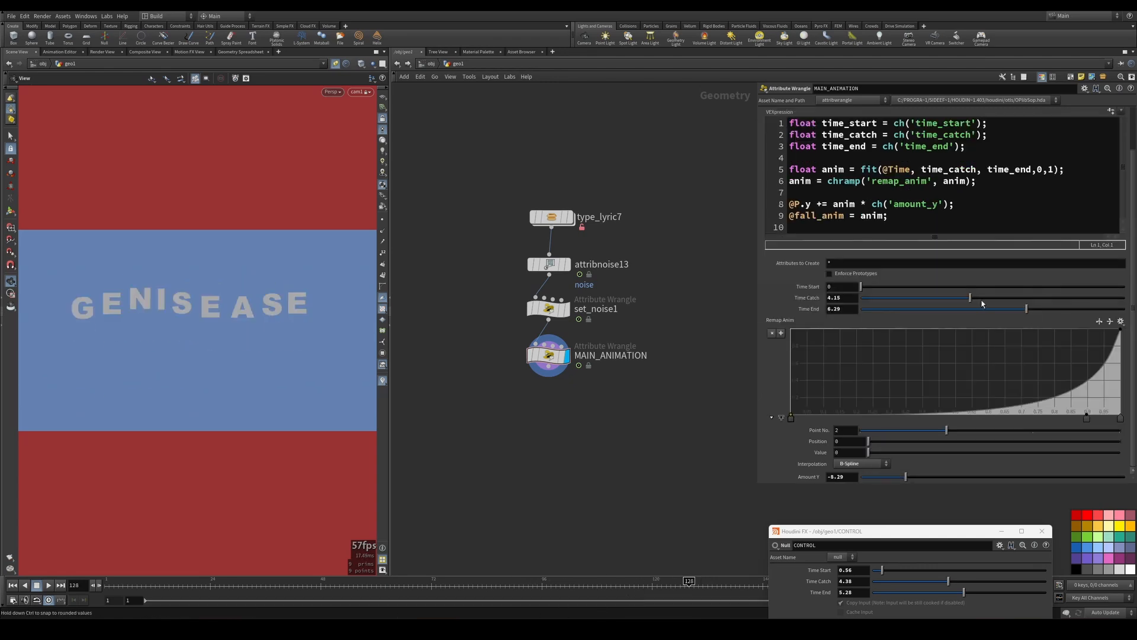
- Set Time Catch to 5.48 and Time End to 6.39, then scrub and play the animation
{"action": "left_click_drag", "start_coordinate": [981, 301], "coordinate": [1030, 310]}
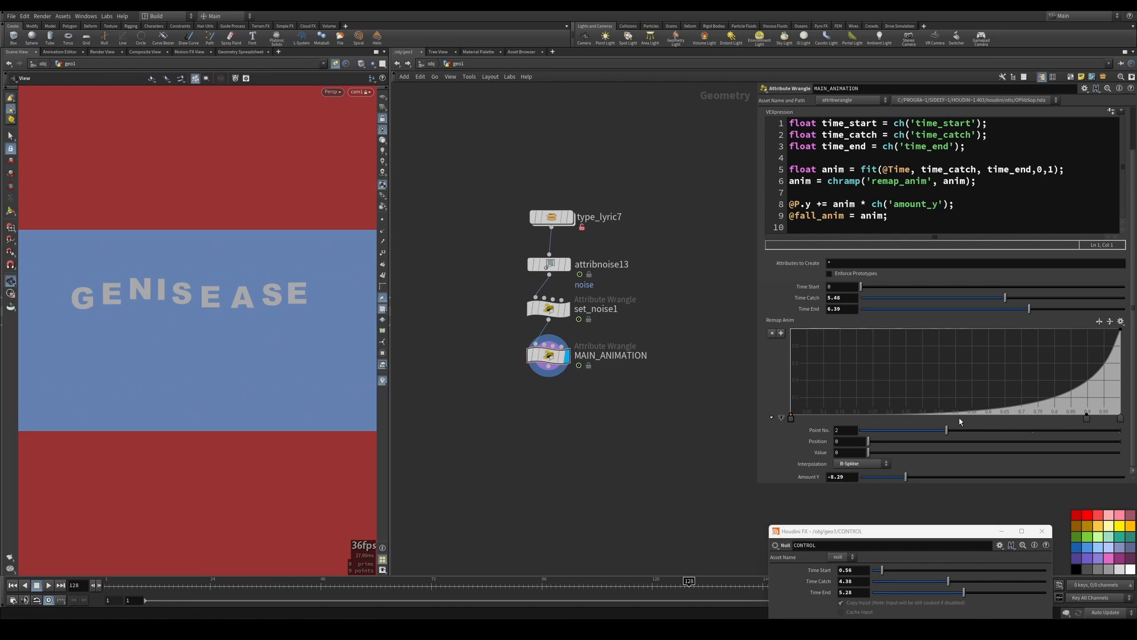
{"action": "left_click_drag", "start_coordinate": [207, 584], "coordinate": [872, 587]}
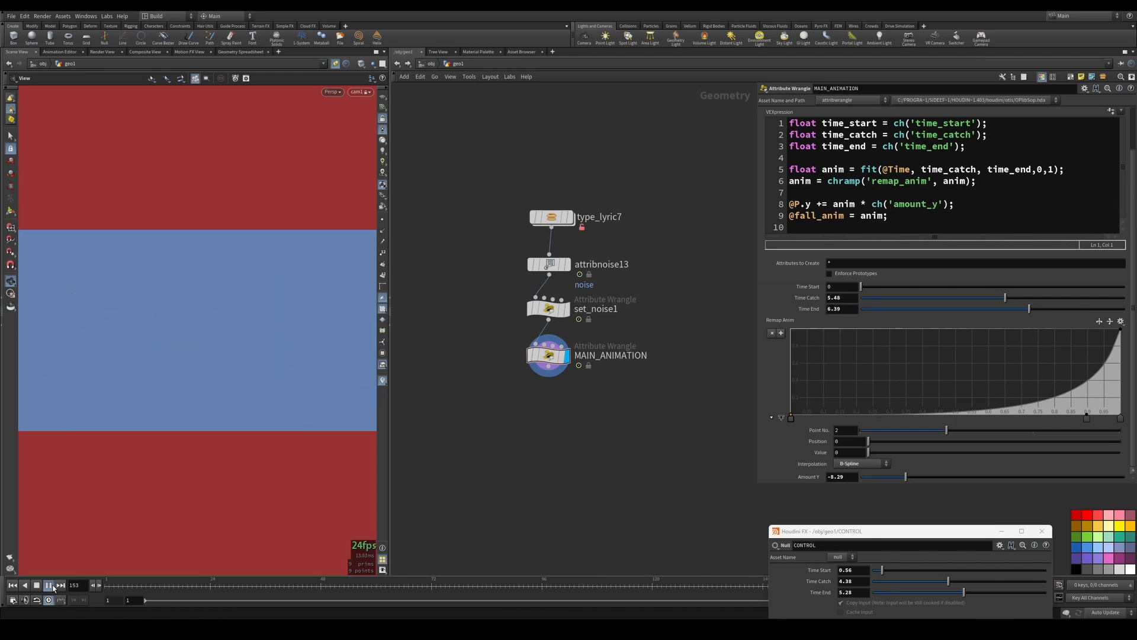
{"action": "left_click", "coordinate": [51, 586]}
- Add points to the Remap Anim ramp, pulling one below zero at position about 0.791 with value about -0.212
{"action": "left_click", "coordinate": [1048, 415]}
{"action": "middle_click_drag", "start_coordinate": [1046, 415], "coordinate": [1074, 417]}
{"action": "mouse_move", "coordinate": [970, 402]}
{"action": "left_mouse_down"}
{"action": "mouse_move", "coordinate": [999, 392]}
{"action": "mouse_move", "coordinate": [1051, 409]}
{"action": "left_mouse_up"}
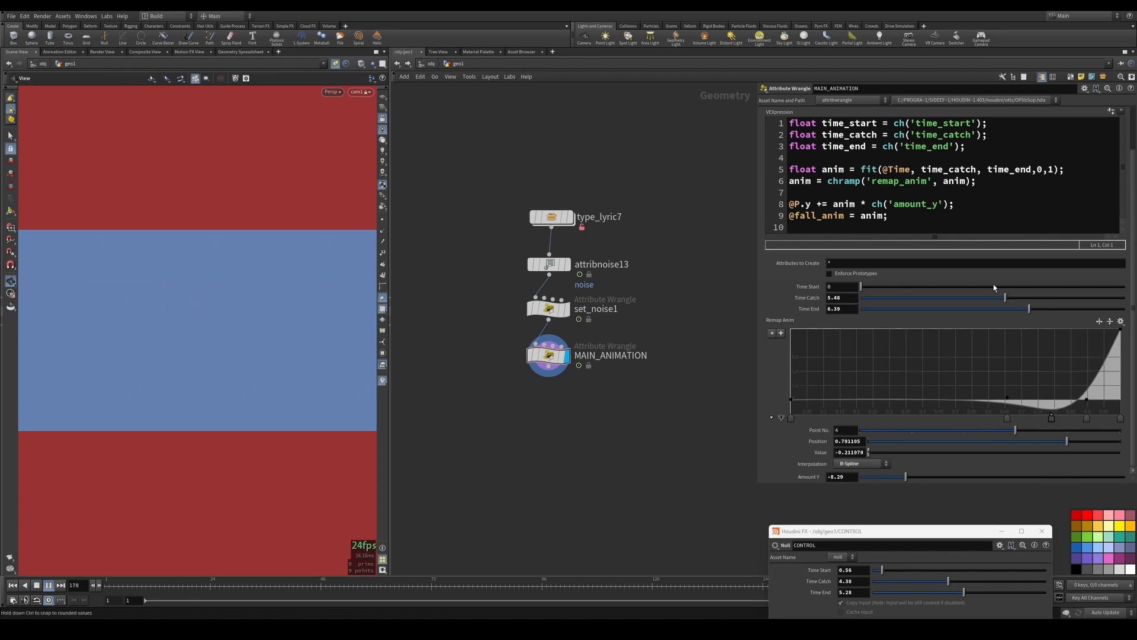
- Set Time Catch to 2.21 and Time End to 3.07, and play the animation from the start
{"action": "left_click_drag", "start_coordinate": [1005, 298], "coordinate": [911, 298]}
{"action": "left_click_drag", "start_coordinate": [1035, 314], "coordinate": [919, 299]}
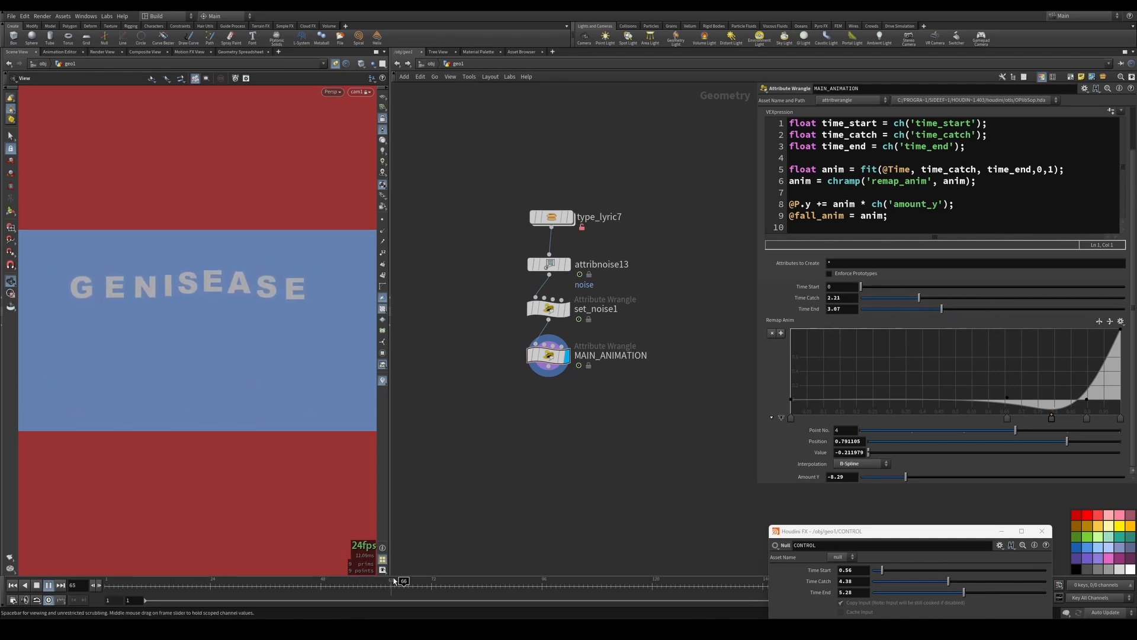
{"action": "left_click_drag", "start_coordinate": [394, 583], "coordinate": [95, 577]}
{"action": "left_click", "coordinate": [48, 586]}
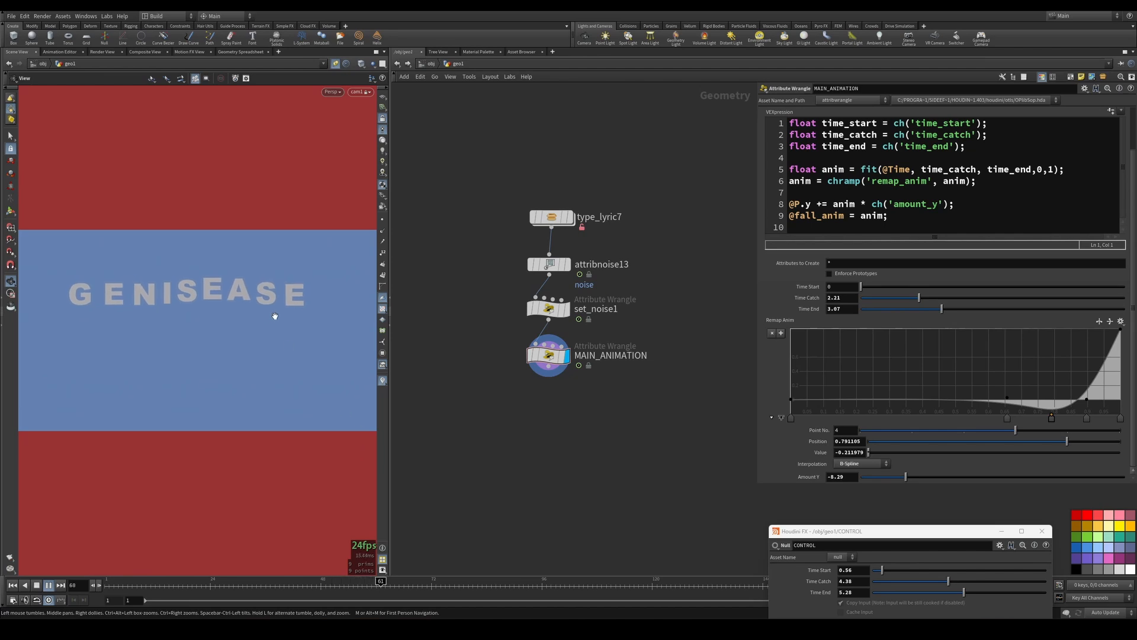
{"action": "left_click", "coordinate": [49, 585]}
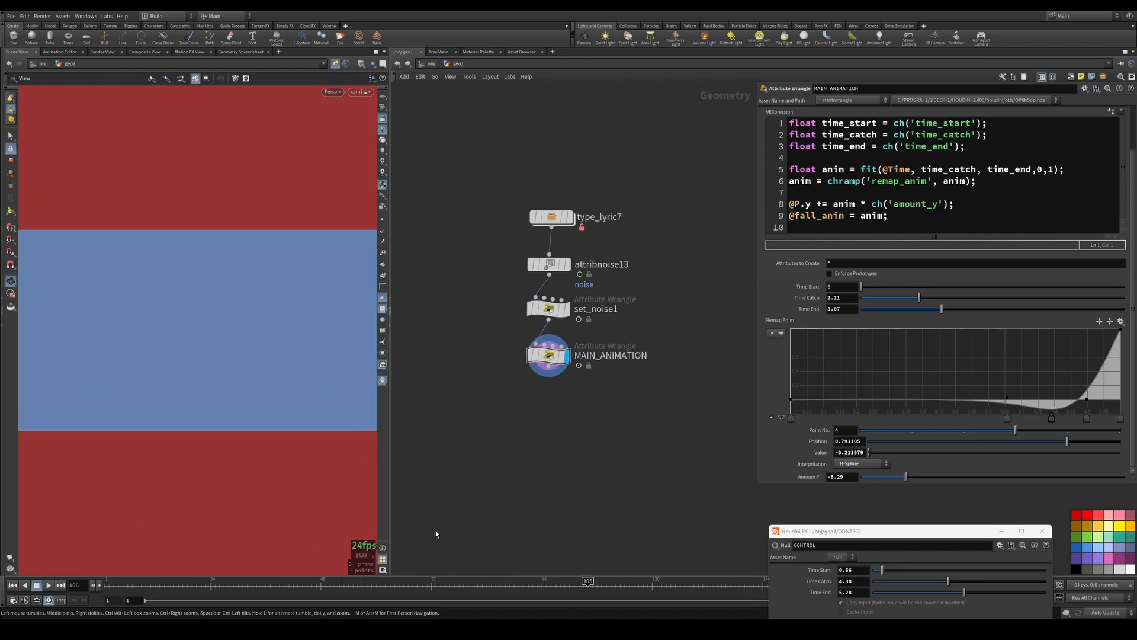
{"action": "left_click", "coordinate": [882, 170]}
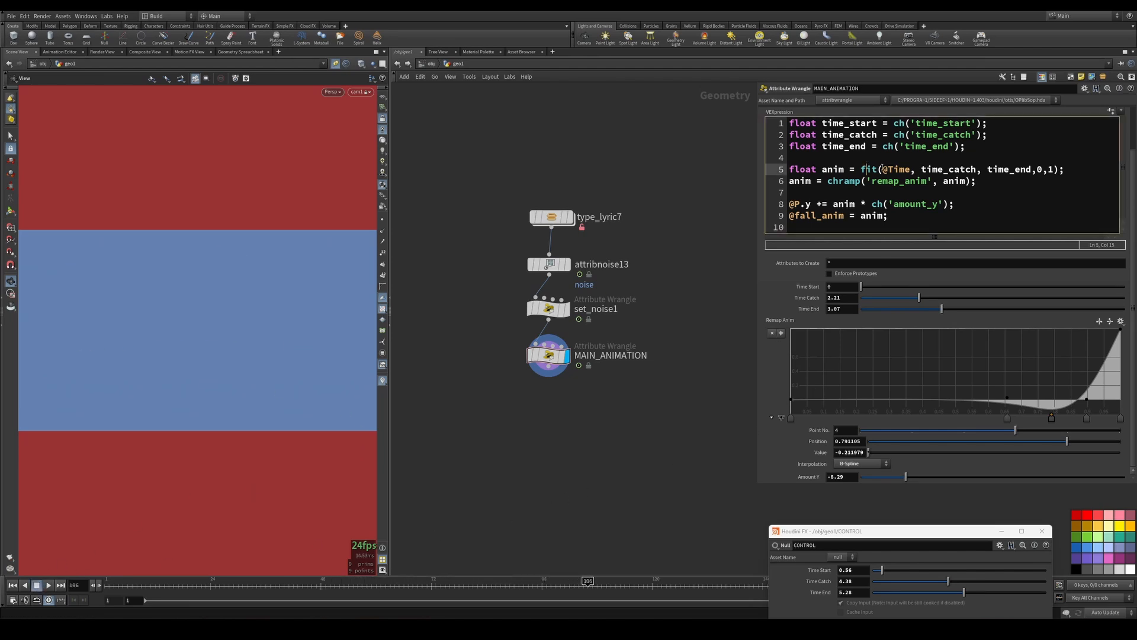
{"action": "left_click_drag", "start_coordinate": [578, 582], "coordinate": [251, 562]}
{"action": "left_click_drag", "start_coordinate": [912, 169], "coordinate": [883, 170]}
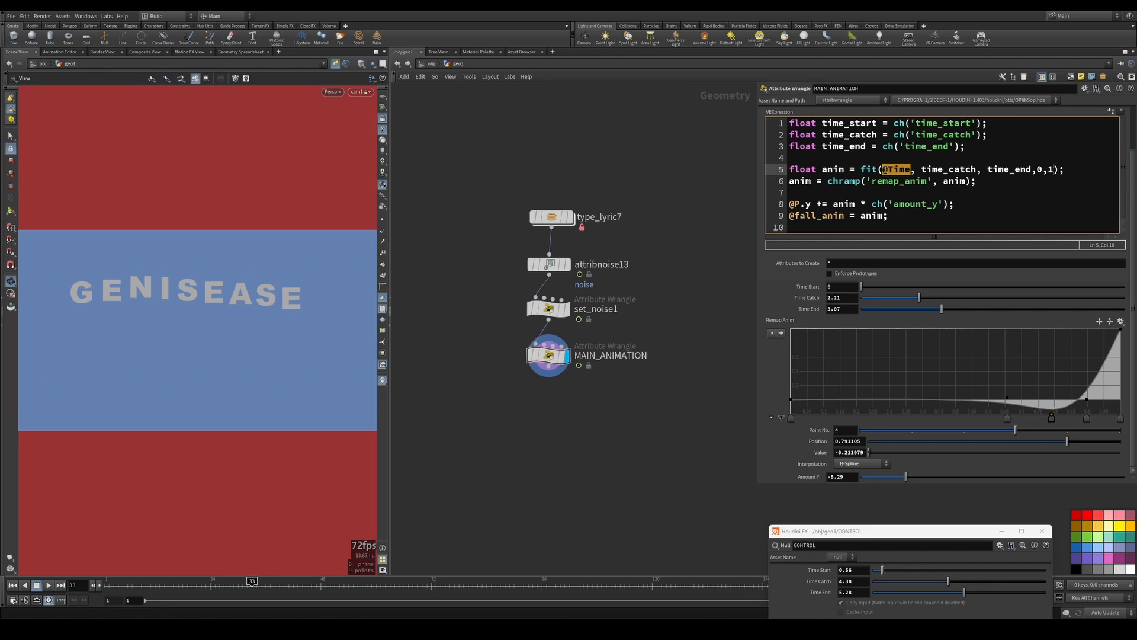
{"action": "left_click", "coordinate": [828, 156]}
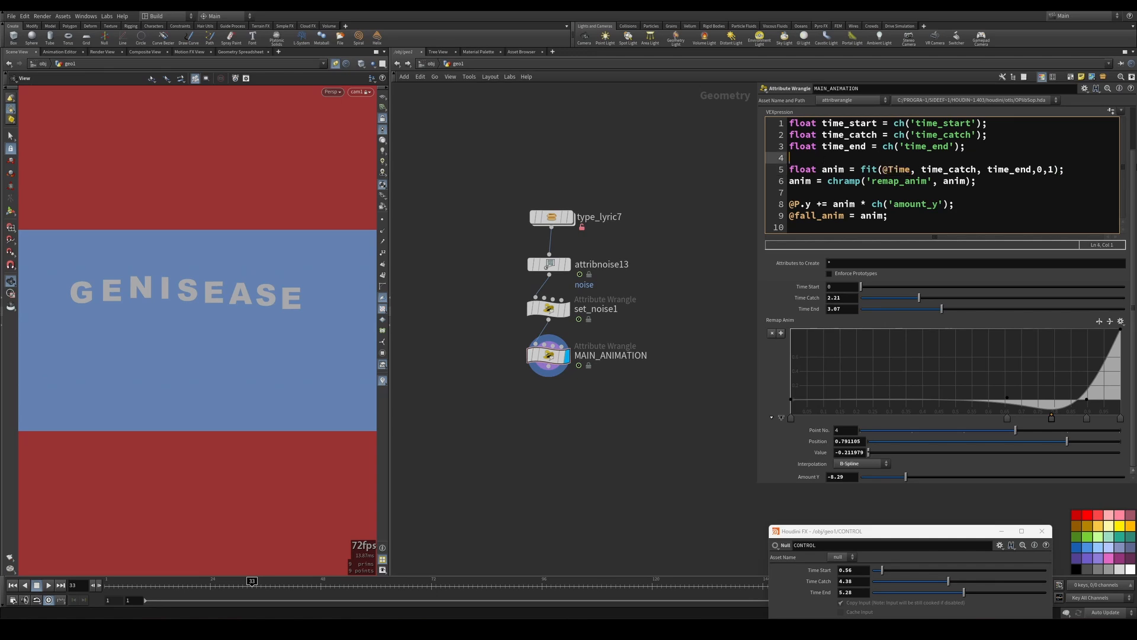
{"action": "type", "text": "float time = @Time"}
{"action": "key", "text": "Down"}
{"action": "key", "text": "ctrl+Right"}
{"action": "key", "text": "ctrl+shift+Left"}
{"action": "key", "text": "Delete"}
{"action": "key", "text": "Delete"}
{"action": "key", "text": "Delete"}
{"action": "key", "text": "Delete"}
{"action": "key", "text": "Delete"}
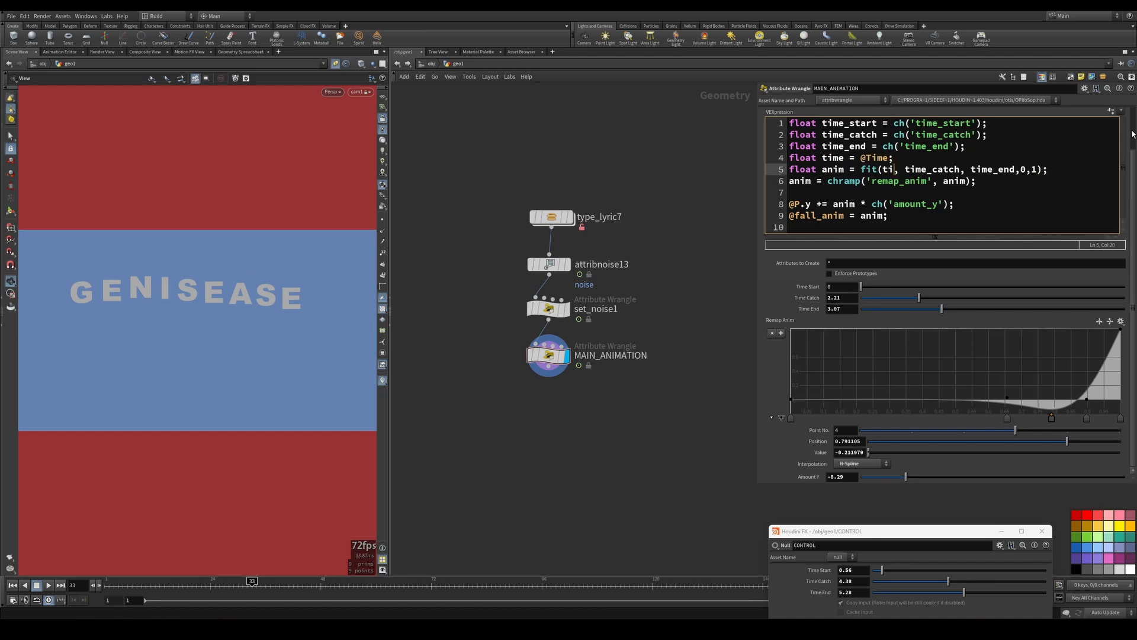
{"action": "type", "text": "time"}
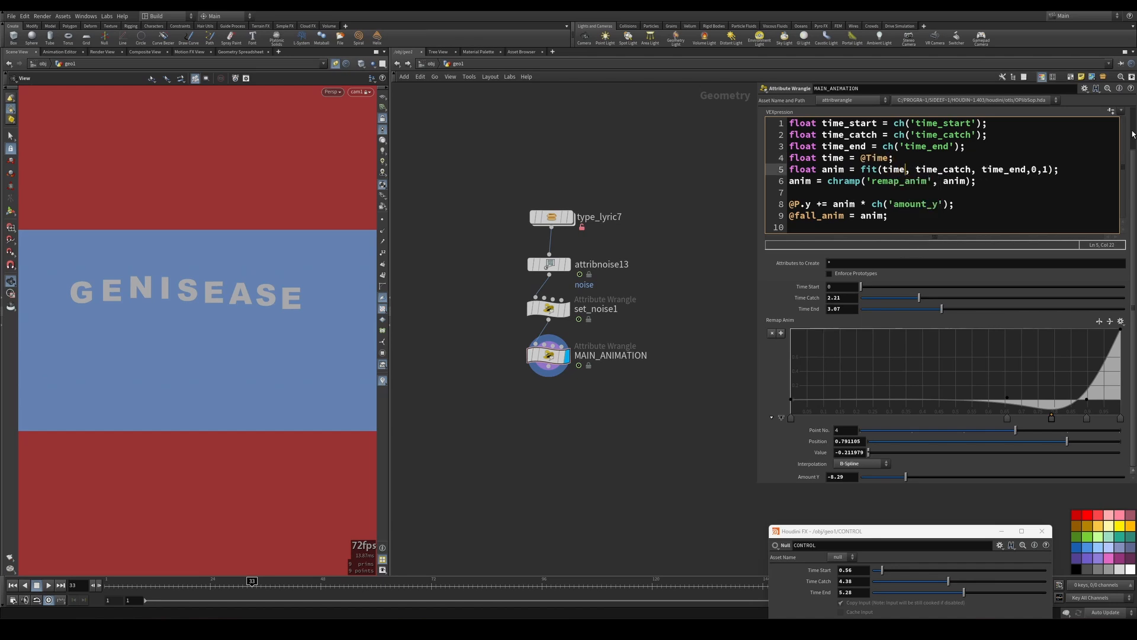
{"action": "key", "text": "Up"}
{"action": "type", "text": "+ rand()"}
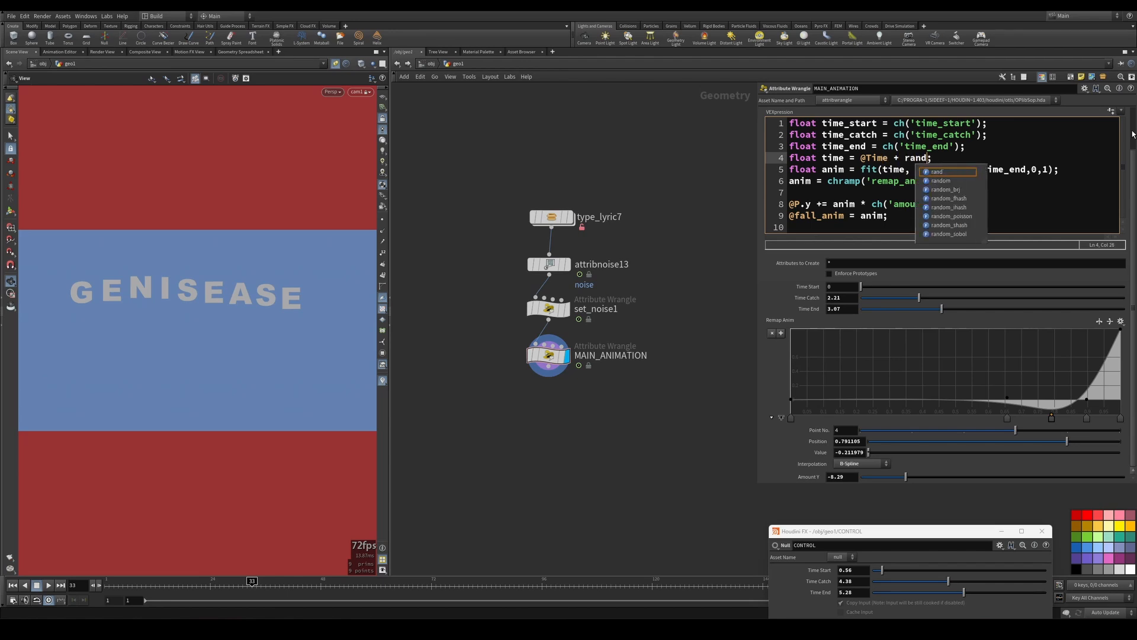
{"action": "key", "text": "Left"}
{"action": "key", "text": "Left"}
{"action": "key", "text": "Left"}
{"action": "key", "text": "Left"}
{"action": "key", "text": "Left"}
{"action": "key", "text": "Left"}
{"action": "key", "text": "BackSpace"}
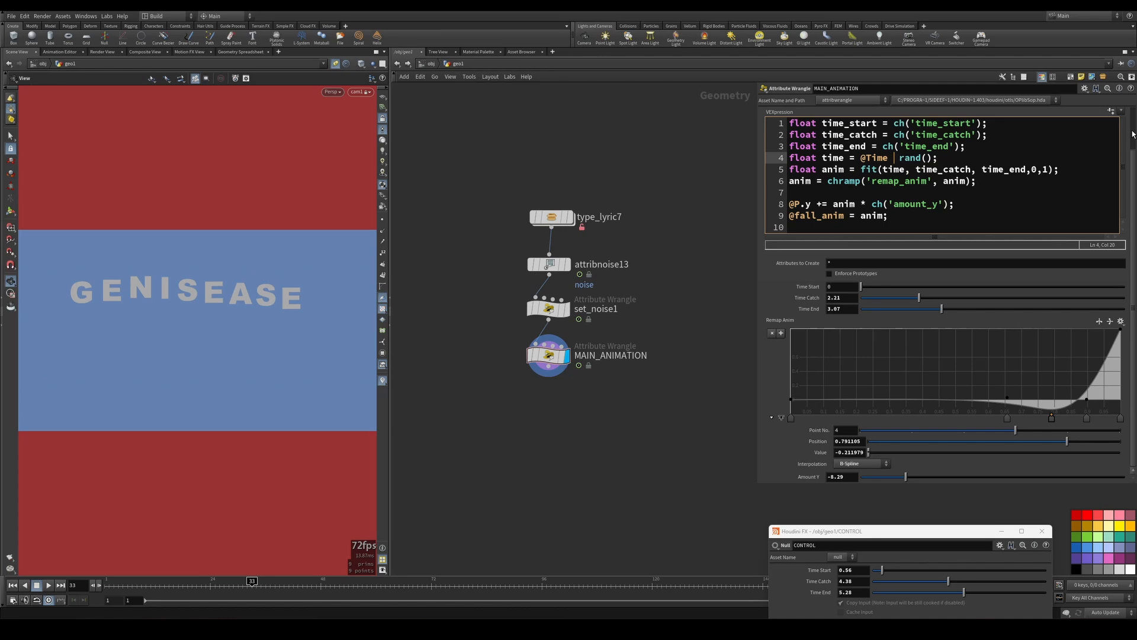
{"action": "type", "text": "- rand(@ptnum, ch('seed"}
{"action": "key", "text": "Left"}
{"action": "key", "text": "Left"}
{"action": "key", "text": "Left"}
{"action": "key", "text": "Left"}
{"action": "key", "text": "Left"}
{"action": "key", "text": "Left"}
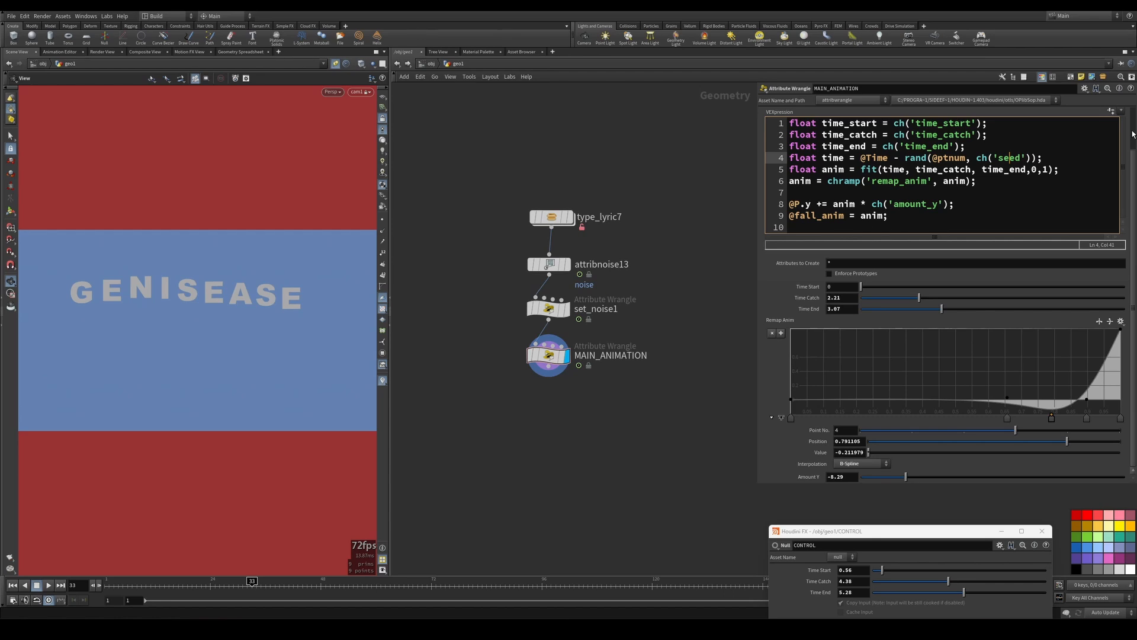
{"action": "left_click", "coordinate": [1111, 111]}
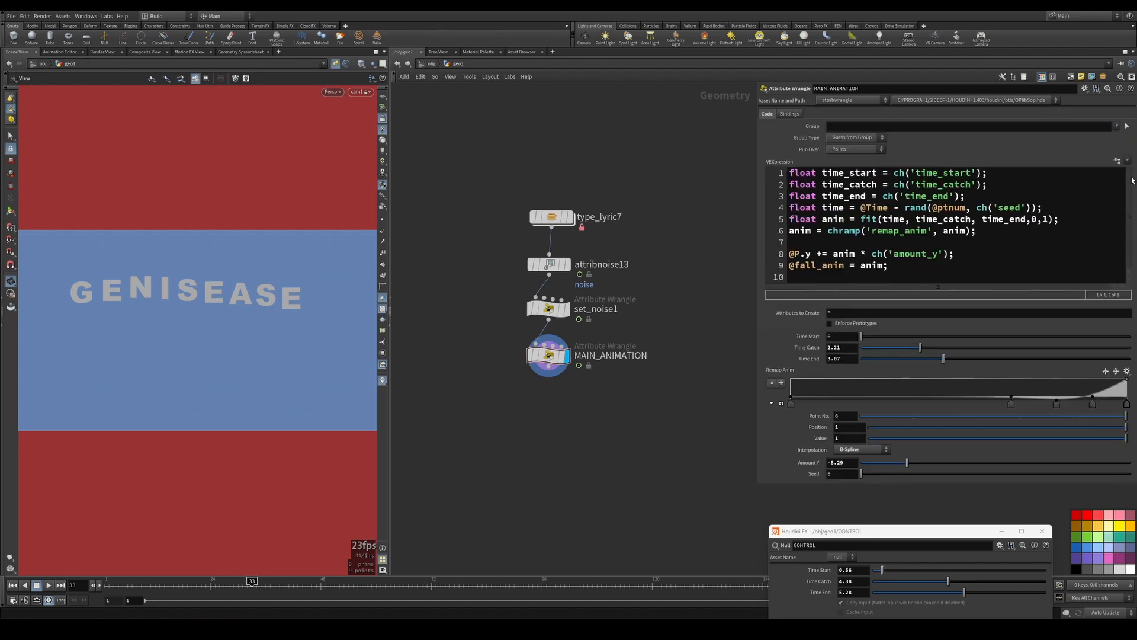
- Multiply the rand() term by ch('time_rand_amount') and create the Time Rand Amount parameter from the code
{"action": "left_click", "coordinate": [1040, 208]}
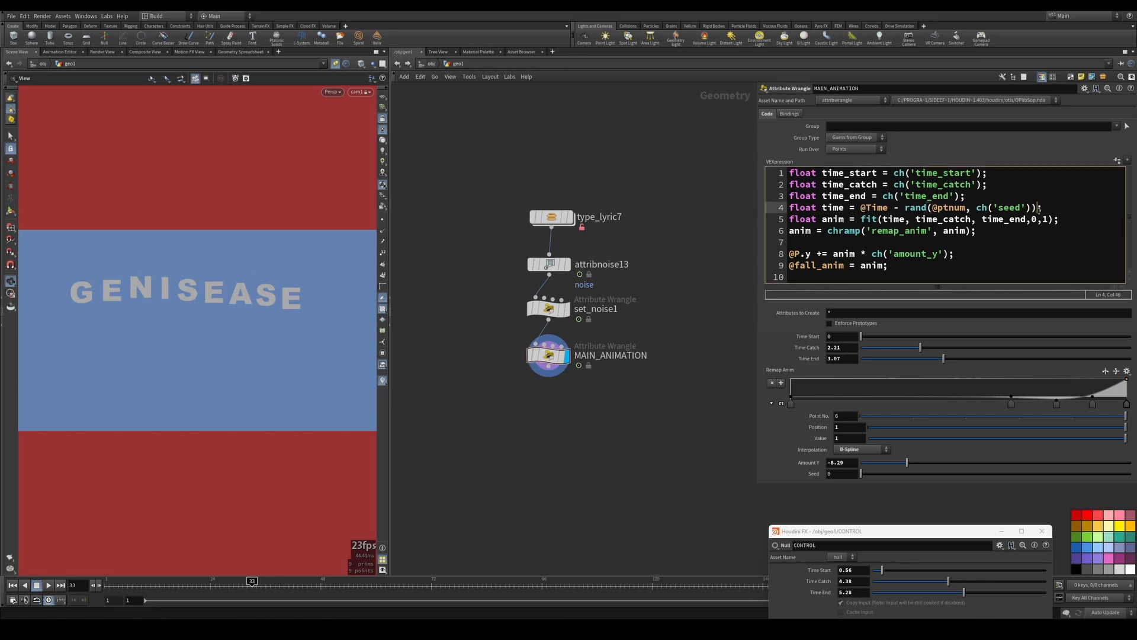
{"action": "type", "text": "* ch(''time_ramdom"}
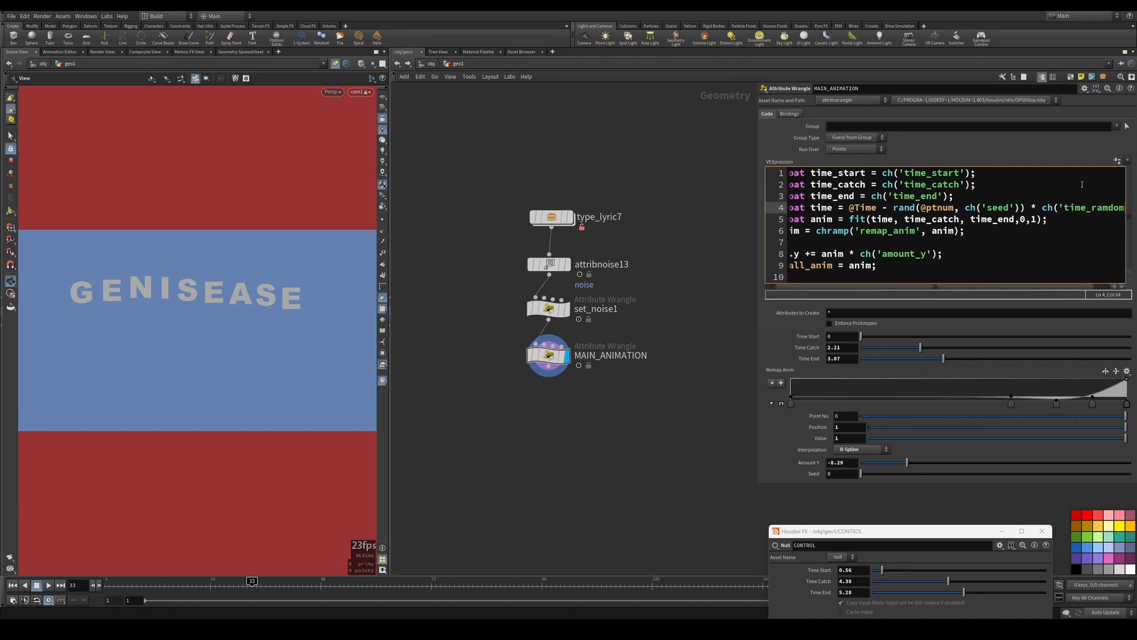
{"action": "key", "text": "BackSpace"}
{"action": "key", "text": "BackSpace"}
{"action": "key", "text": "BackSpace"}
{"action": "type", "text": "nd_amount"}
{"action": "left_click", "coordinate": [1117, 163]}
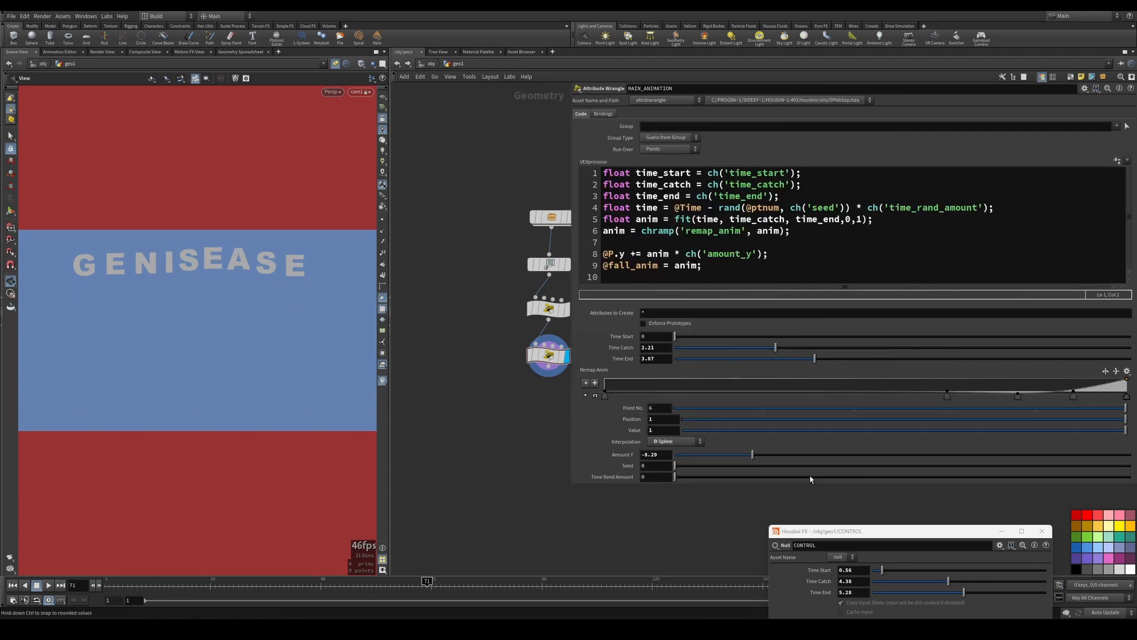
- Set Time Rand Amount to about 0.082, scrubbing the timeline around frame 71 to check the letter offsets
{"action": "left_click_drag", "start_coordinate": [727, 476], "coordinate": [772, 477]}
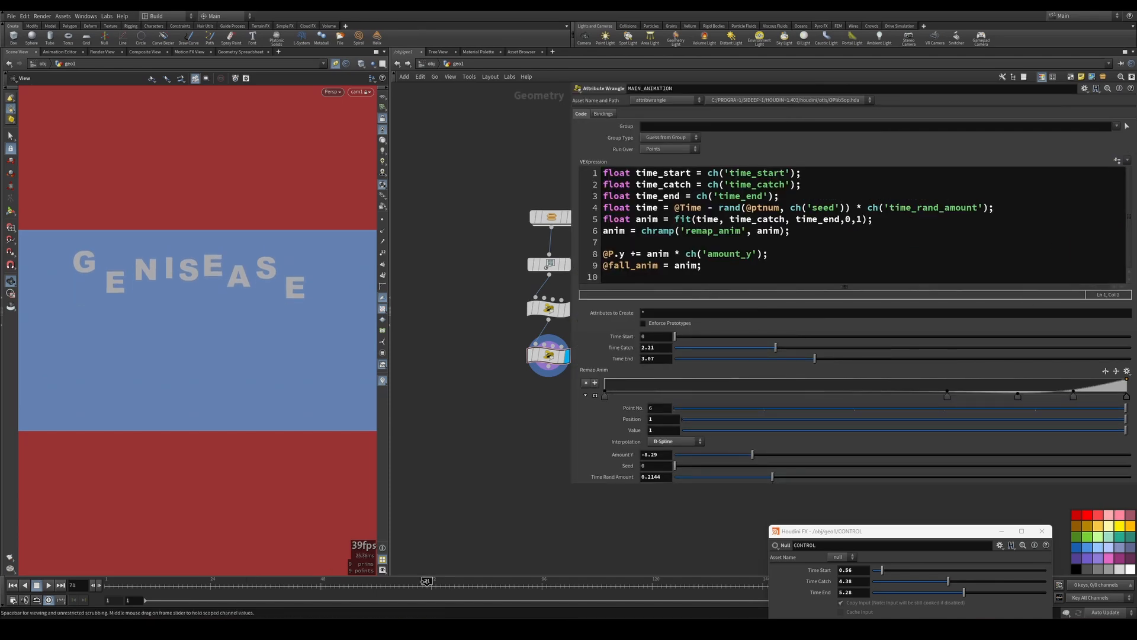
{"action": "left_click_drag", "start_coordinate": [380, 581], "coordinate": [436, 581]}
{"action": "left_click_drag", "start_coordinate": [772, 477], "coordinate": [714, 484]}
{"action": "left_click", "coordinate": [445, 582]}
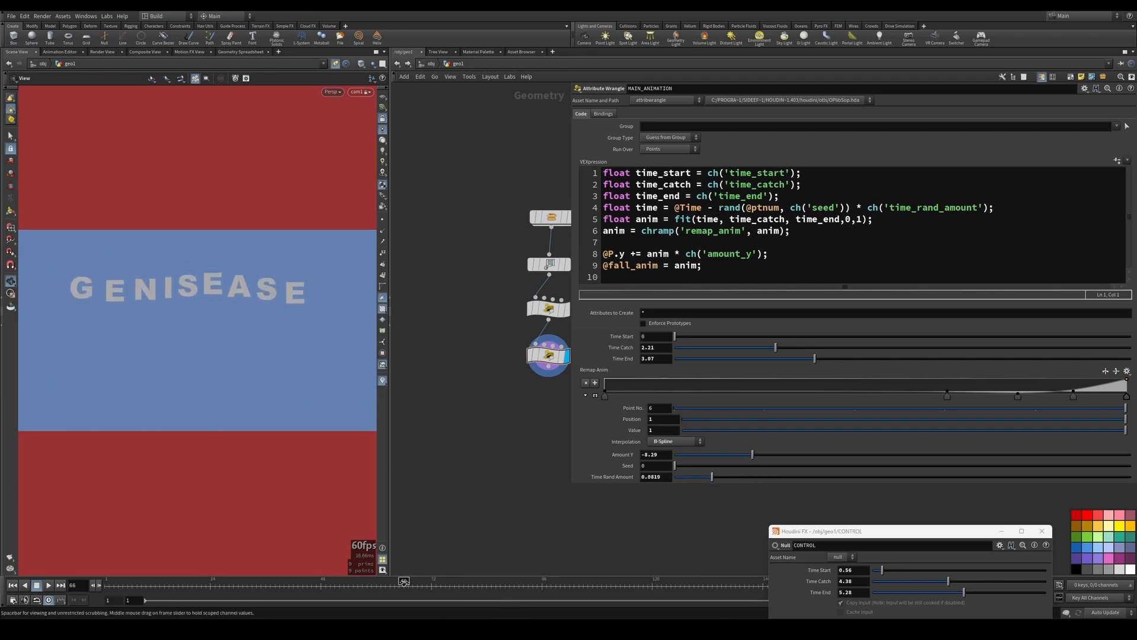
{"action": "left_click_drag", "start_coordinate": [445, 581], "coordinate": [427, 581]}
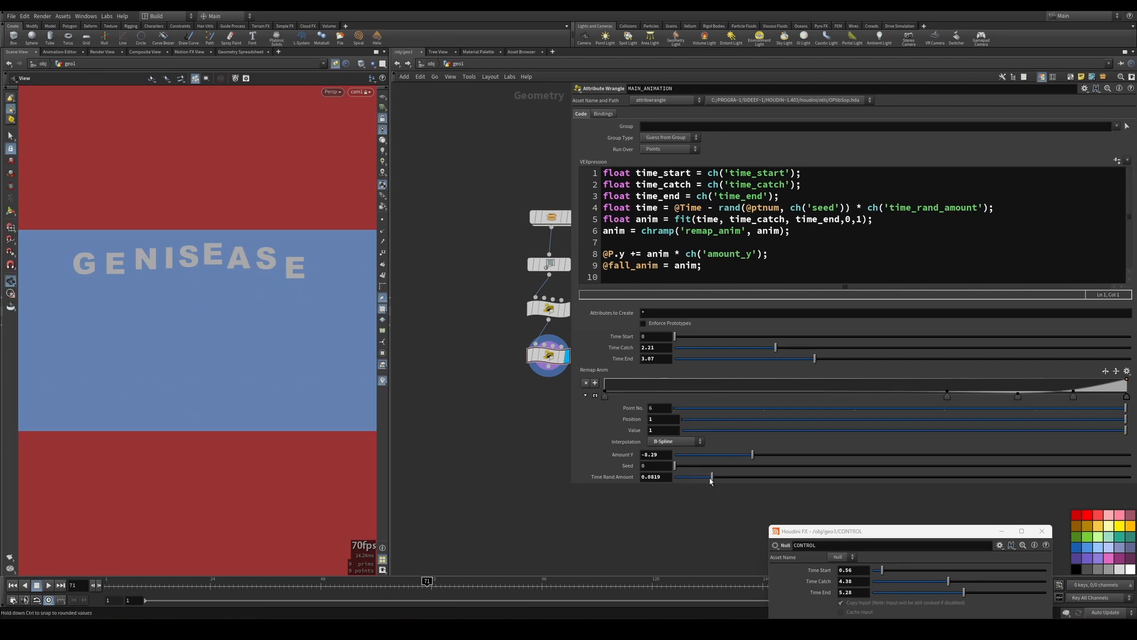
- Set Amount Y to about -8.11, Seed to 0.153 and Time End to 3.402, then play the animation
{"action": "mouse_move", "coordinate": [754, 455]}
{"action": "left_mouse_down"}
{"action": "mouse_move", "coordinate": [717, 456]}
{"action": "mouse_move", "coordinate": [762, 459]}
{"action": "left_mouse_up"}
{"action": "left_click_drag", "start_coordinate": [677, 466], "coordinate": [745, 467]}
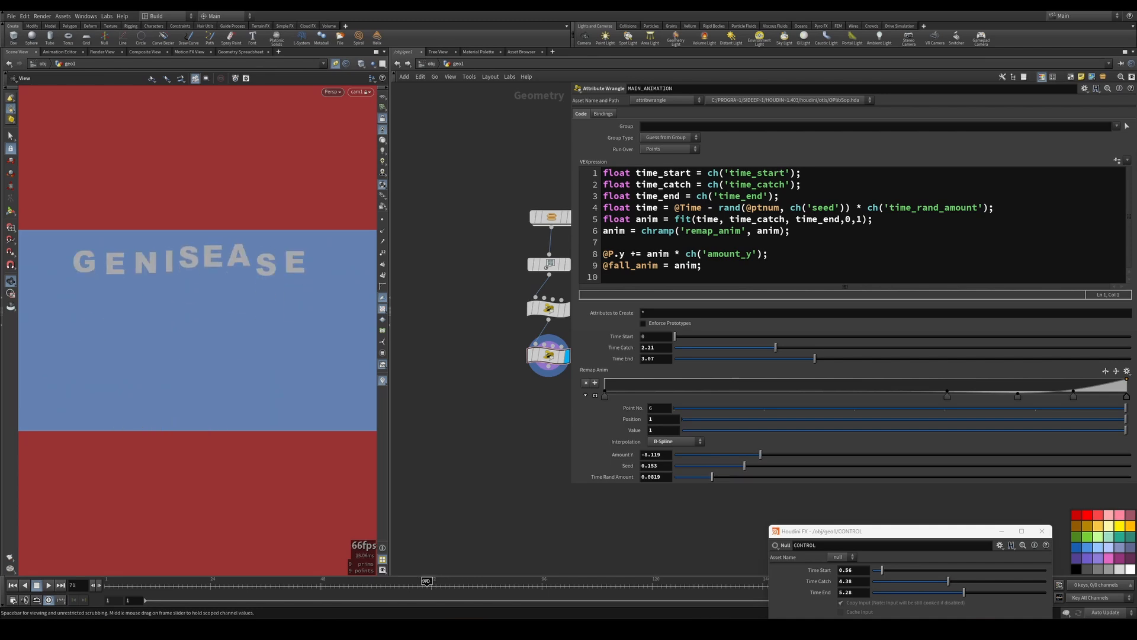
{"action": "left_click_drag", "start_coordinate": [818, 359], "coordinate": [830, 360]}
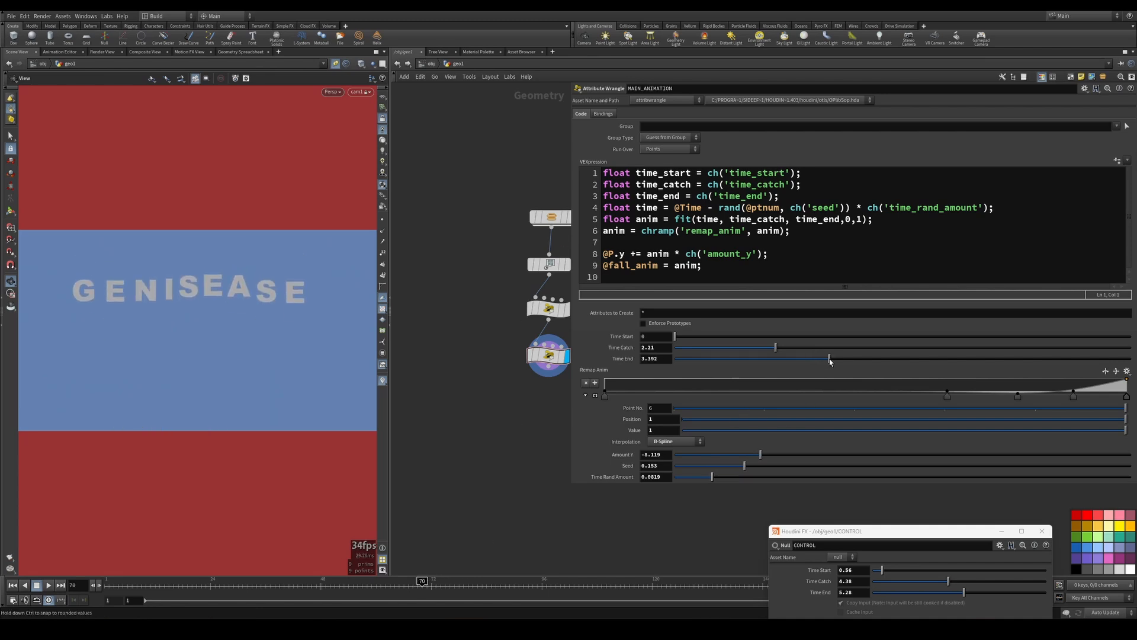
{"action": "left_click", "coordinate": [49, 586]}
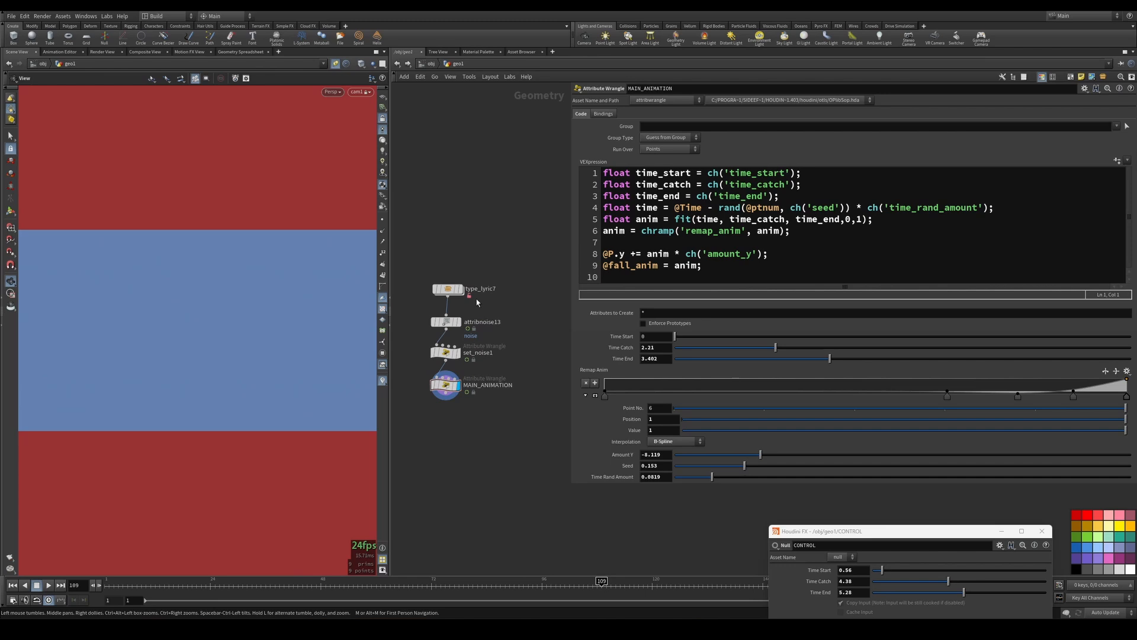
- Add a Null below MAIN_ANIMATION, connected to its output, and name it TEXT_OUT1
{"action": "left_click_drag", "start_coordinate": [498, 249], "coordinate": [443, 408]}
{"action": "middle_click_drag", "start_coordinate": [502, 301], "coordinate": [524, 283]}
{"action": "scroll", "coordinate": [485, 336], "scroll_direction": "up", "scroll_amount": 3}
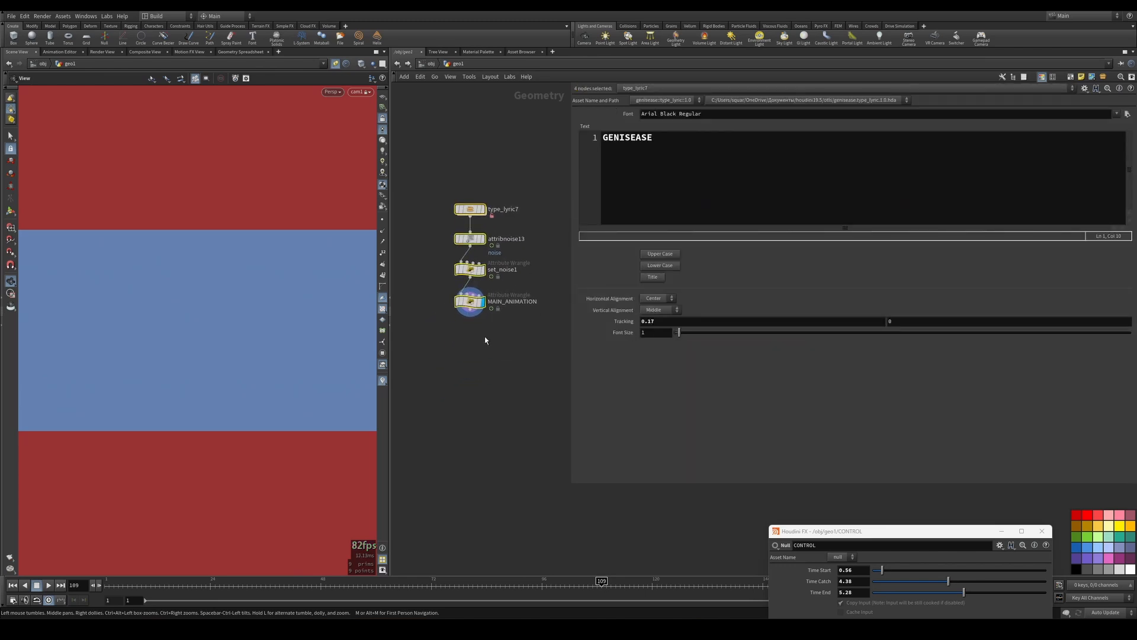
{"action": "left_click", "coordinate": [468, 348]}
{"action": "key", "text": "Tab"}
{"action": "type", "text": "nul"}
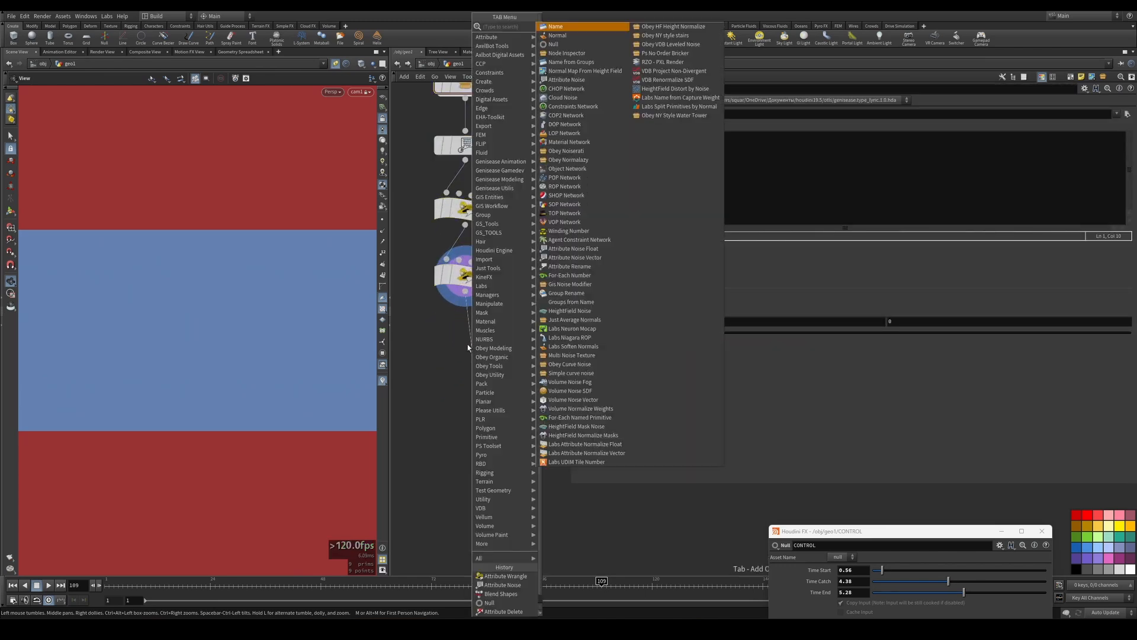
{"action": "type", "text": "l"}
{"action": "left_click", "coordinate": [554, 26]}
{"action": "double_click", "coordinate": [527, 324]}
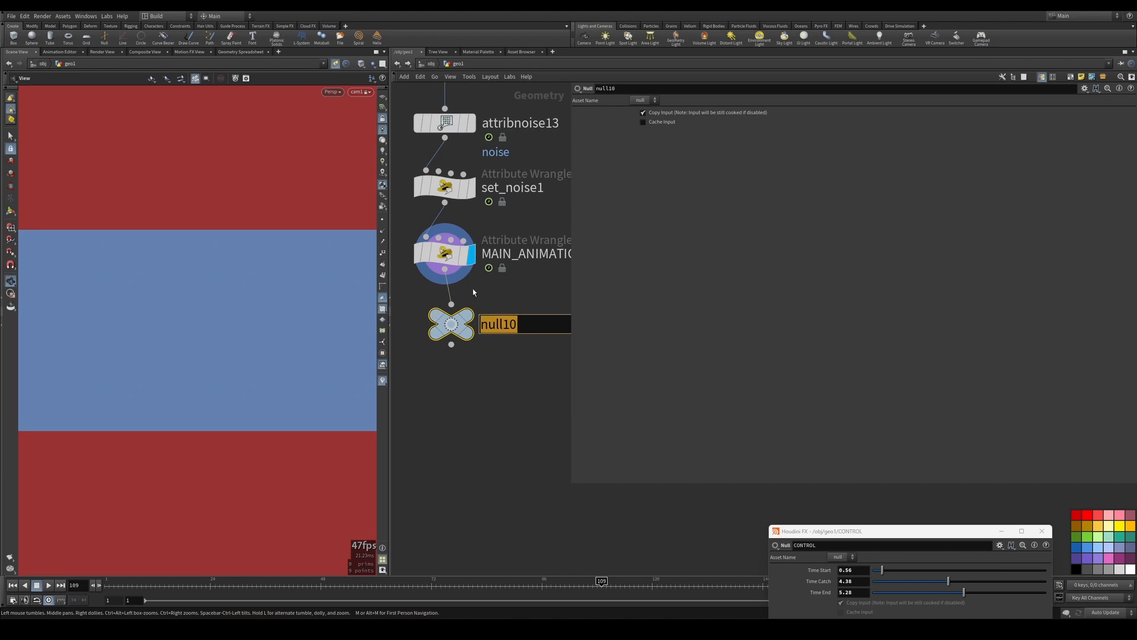
{"action": "type", "text": "TEXT_OUT1"}
{"action": "key", "text": "Return"}
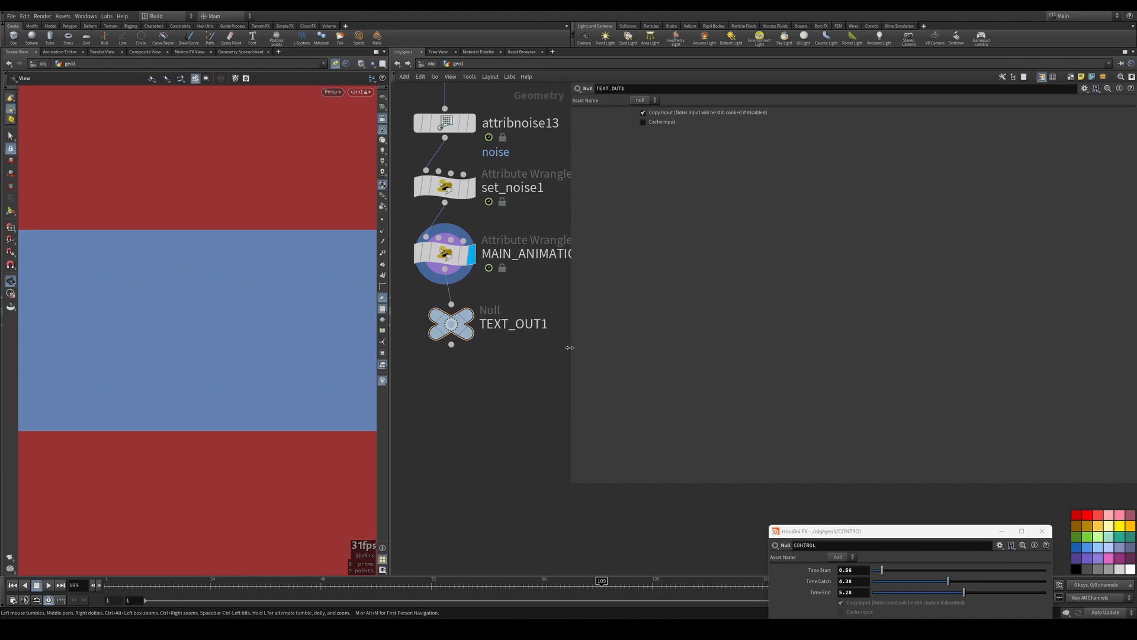
- Select the nodes from type_lyric7 to TEXT_OUT1 and align them in a vertical column
{"action": "scroll", "coordinate": [607, 323], "scroll_direction": "down", "scroll_amount": 4}
{"action": "middle_click_drag", "start_coordinate": [606, 326], "coordinate": [614, 290]}
{"action": "left_click_drag", "start_coordinate": [623, 165], "coordinate": [527, 314]}
{"action": "scroll", "coordinate": [571, 228], "scroll_direction": "up", "scroll_amount": 2}
{"action": "key", "text": "a"}
{"action": "scroll", "coordinate": [597, 177], "scroll_direction": "down", "scroll_amount": 3}
{"action": "middle_click_drag", "start_coordinate": [601, 240], "coordinate": [604, 196]}
{"action": "scroll", "coordinate": [605, 196], "scroll_direction": "up", "scroll_amount": 3}
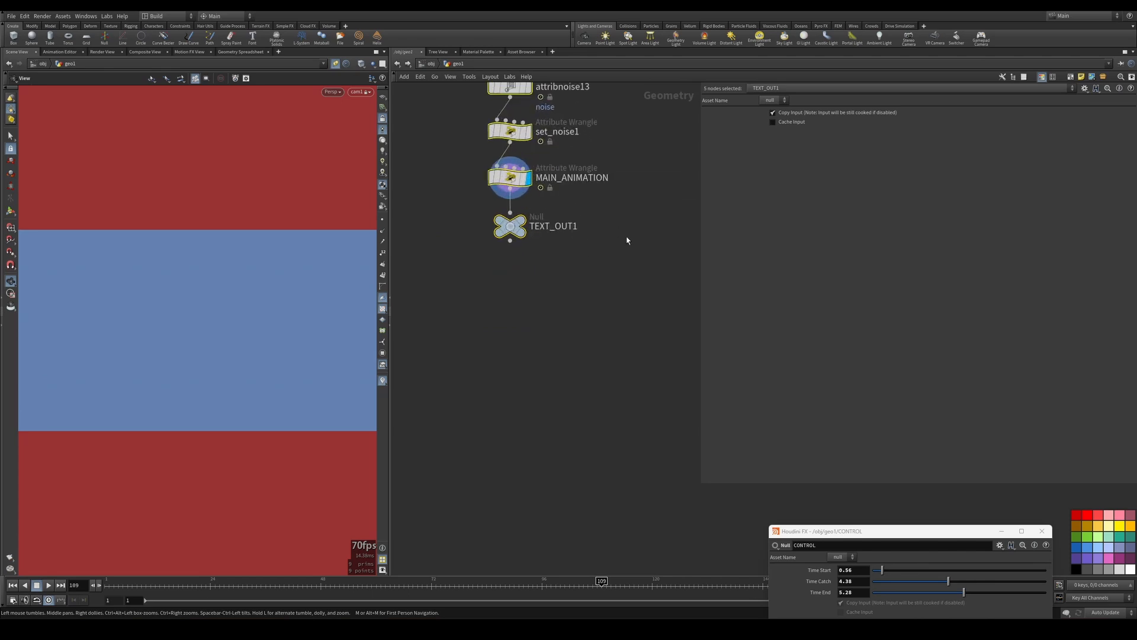
- Create an Add node below TEXT_OUT1, wired to that null's output
{"action": "left_click", "coordinate": [627, 238]}
{"action": "middle_click_drag", "start_coordinate": [546, 248], "coordinate": [523, 275]}
{"action": "scroll", "coordinate": [509, 270], "scroll_direction": "down", "scroll_amount": 3}
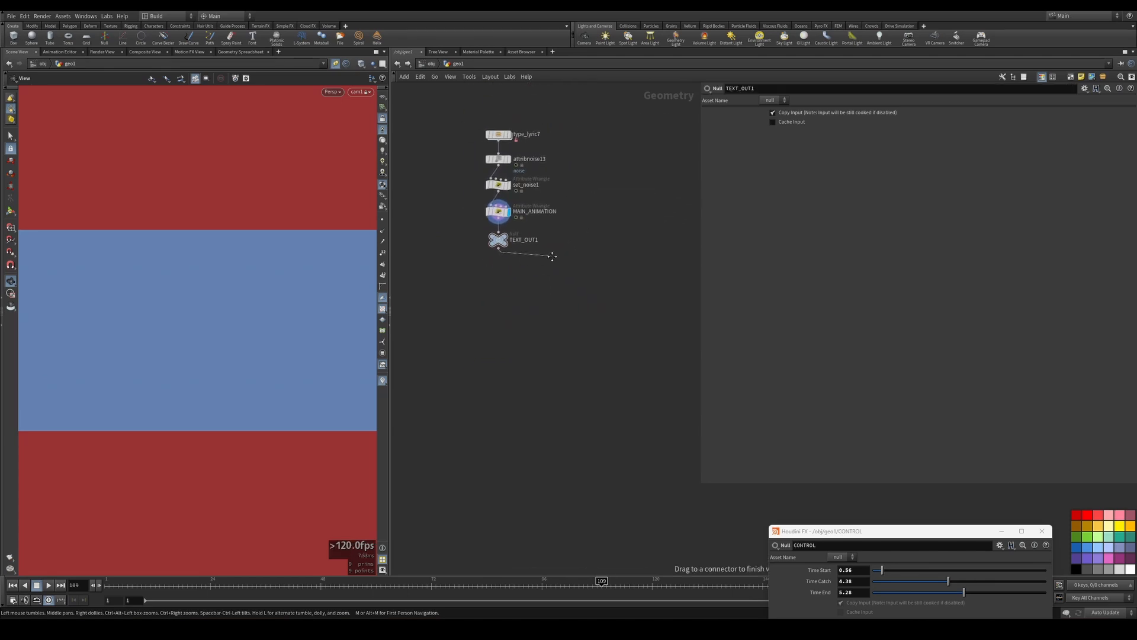
{"action": "scroll", "coordinate": [533, 237], "scroll_direction": "up", "scroll_amount": 4}
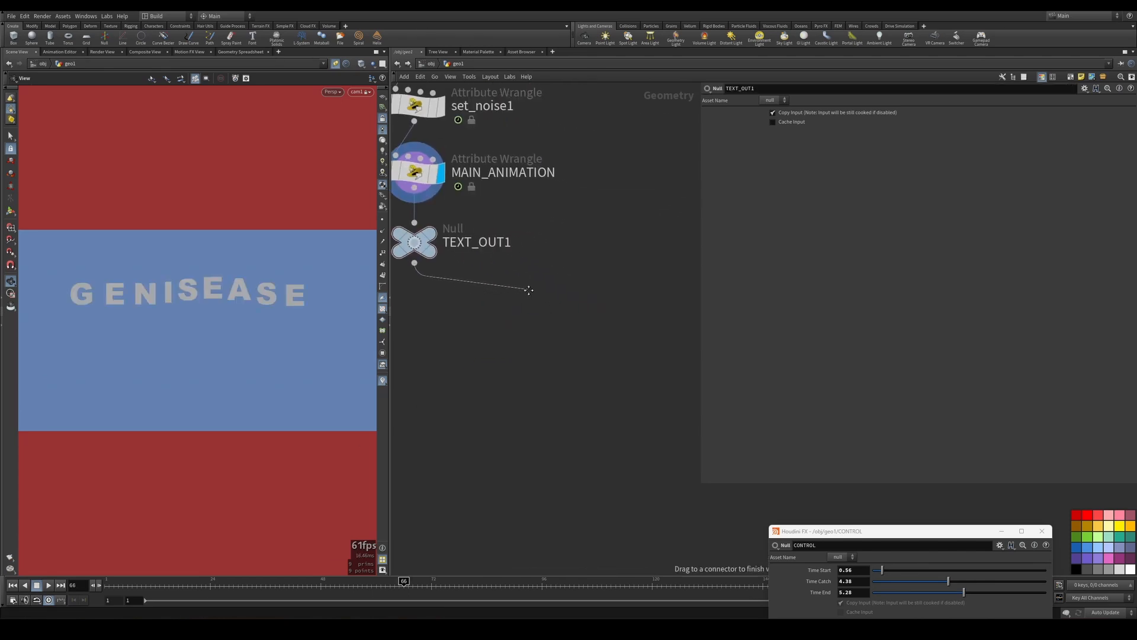
{"action": "key", "text": "Tab"}
{"action": "type", "text": "add"}
{"action": "left_click", "coordinate": [629, 29]}
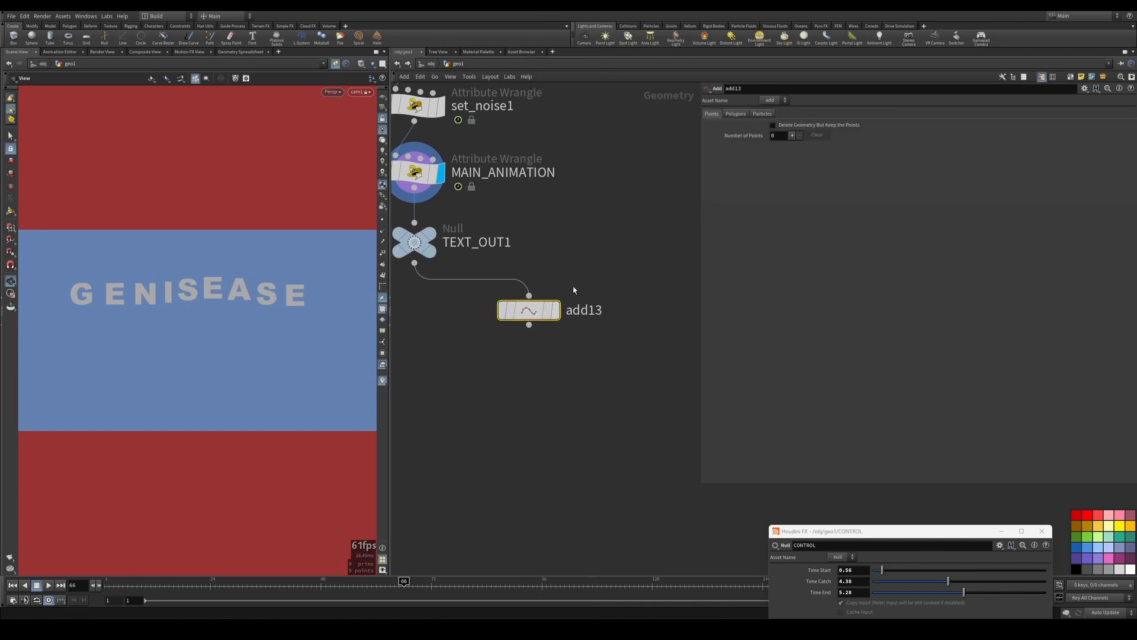
- Display the Add node and enable Delete Geometry But Keep the Points on it
{"action": "left_click", "coordinate": [534, 305]}
{"action": "left_click", "coordinate": [790, 126]}
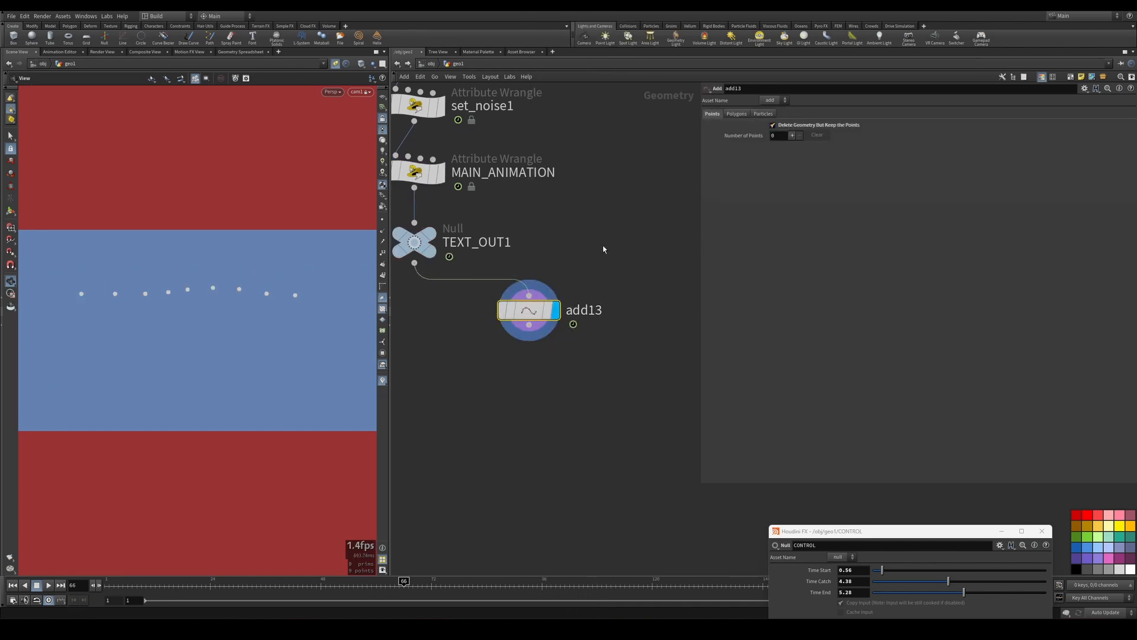
{"action": "middle_click_drag", "start_coordinate": [603, 254], "coordinate": [612, 211]}
{"action": "scroll", "coordinate": [511, 151], "scroll_direction": "down", "scroll_amount": 1}
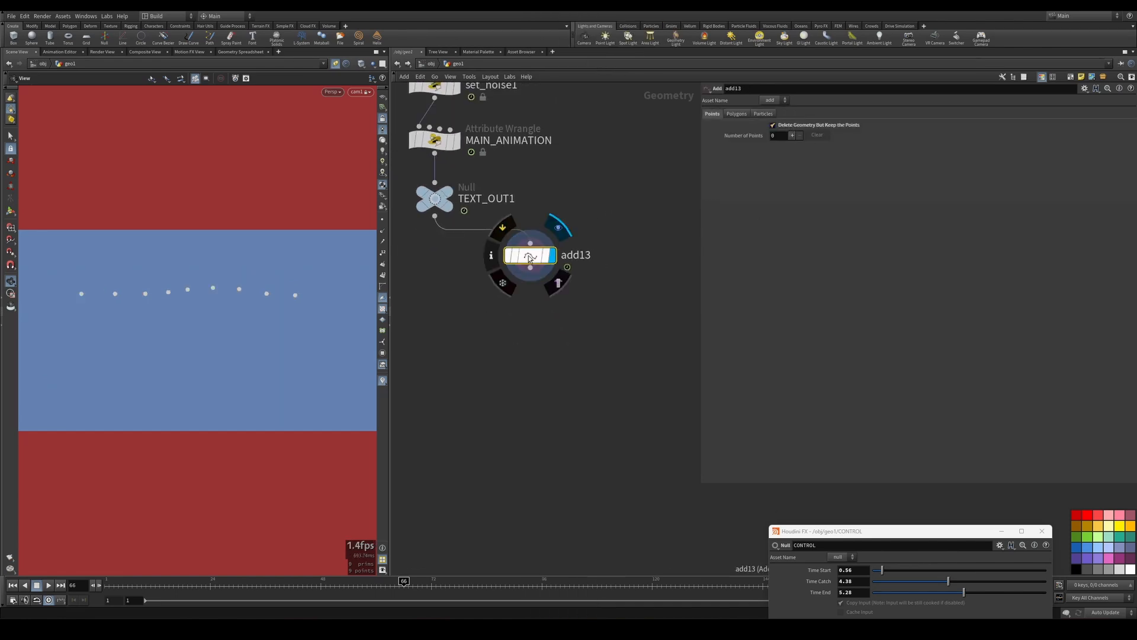
{"action": "left_click_drag", "start_coordinate": [528, 259], "coordinate": [556, 258]}
- Create a Transform node below add13, wired to its output
{"action": "middle_click_drag", "start_coordinate": [555, 289], "coordinate": [534, 273]}
{"action": "left_click", "coordinate": [535, 266]}
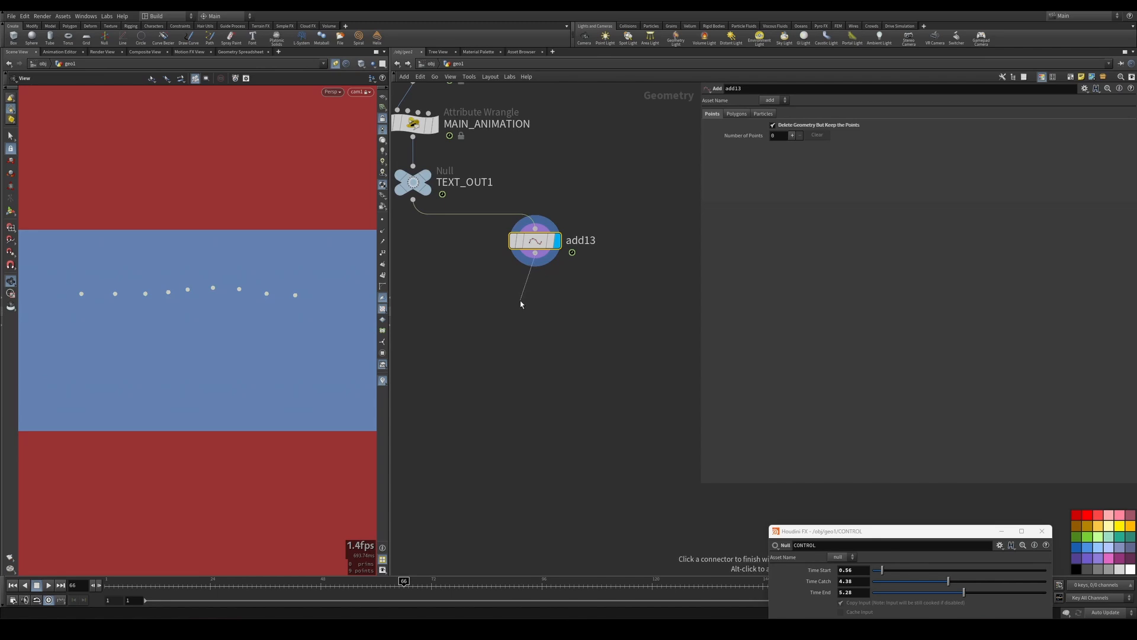
{"action": "left_click", "coordinate": [519, 305]}
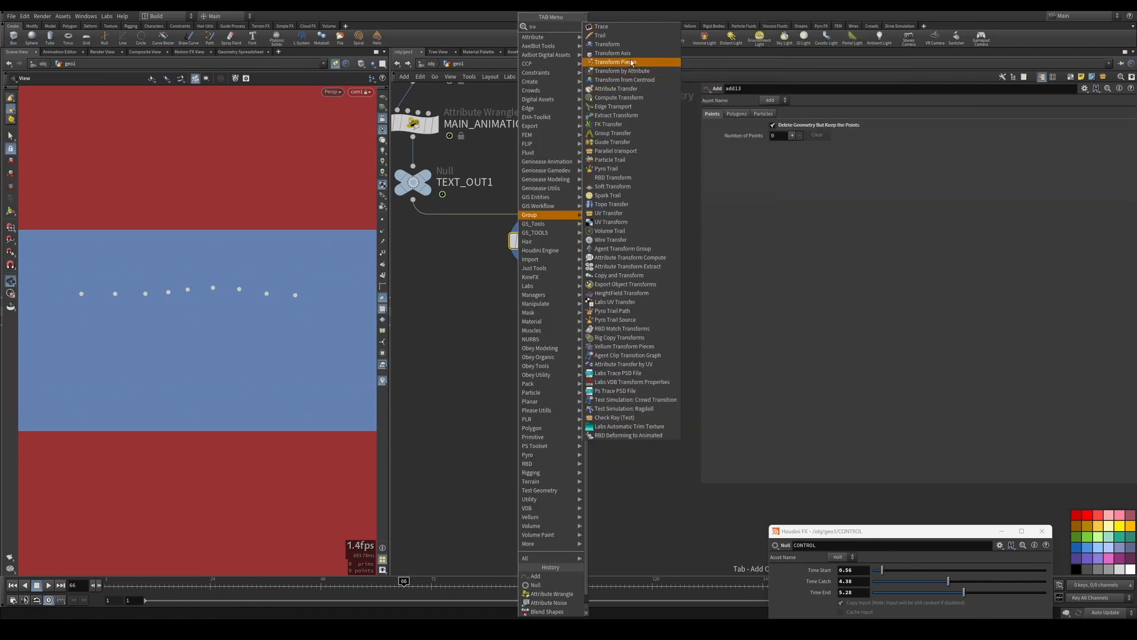
{"action": "key", "text": "Escape"}
{"action": "middle_click_drag", "start_coordinate": [606, 289], "coordinate": [643, 275]}
{"action": "left_click_drag", "start_coordinate": [555, 286], "coordinate": [541, 286]}
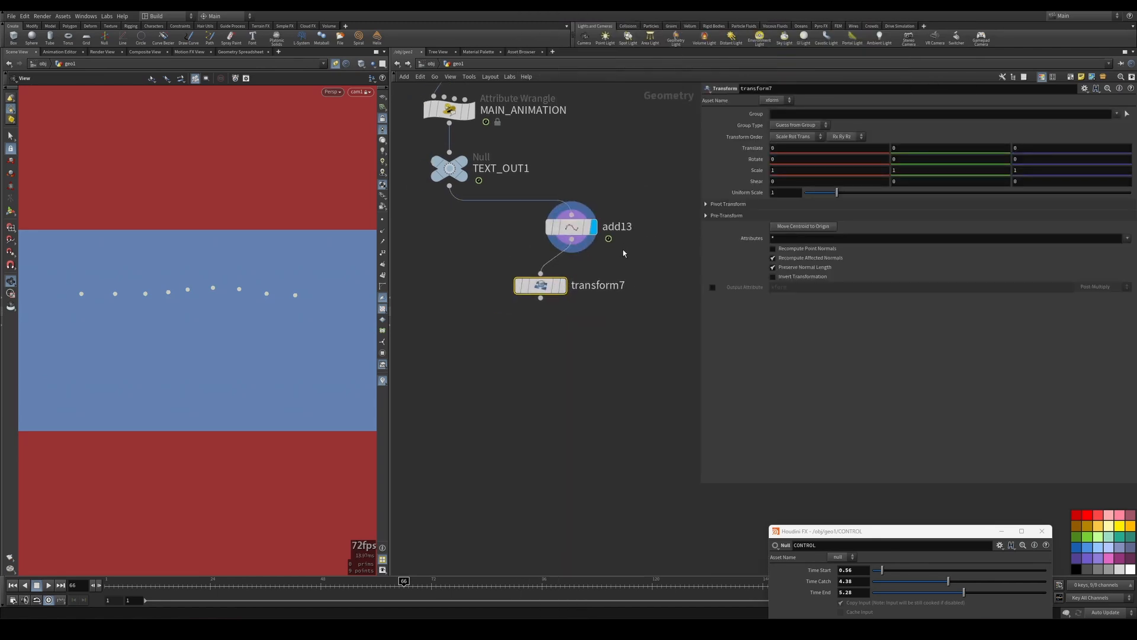
- Insert a Time Shift node on the wire between add13 and transform7
{"action": "middle_click_drag", "start_coordinate": [625, 255], "coordinate": [614, 266]}
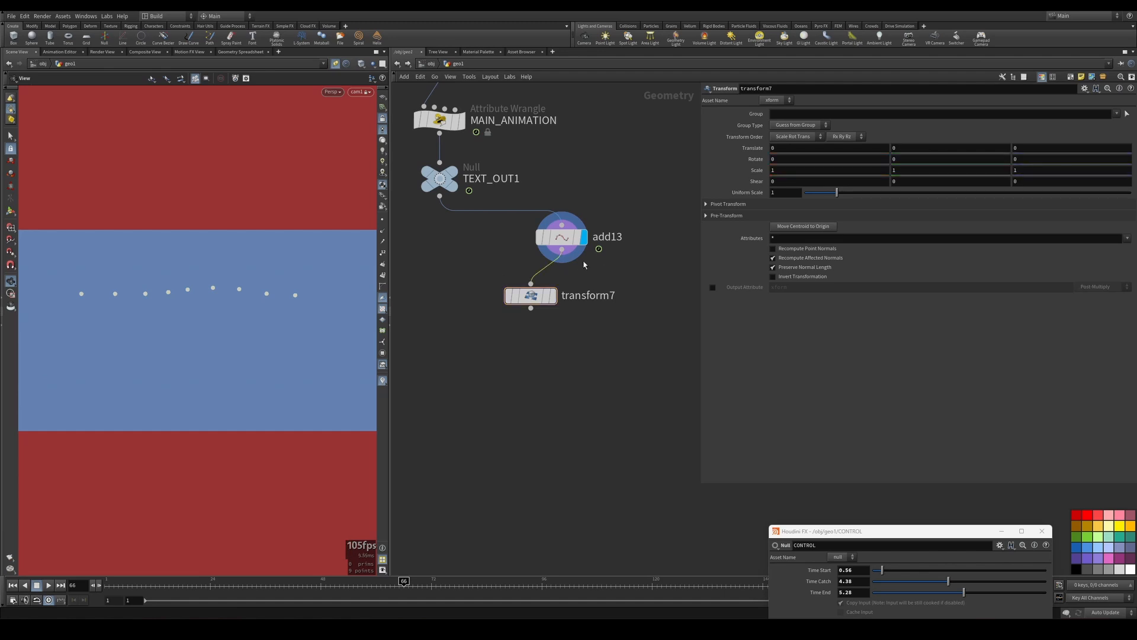
{"action": "key", "text": "Tab"}
{"action": "type", "text": "time"}
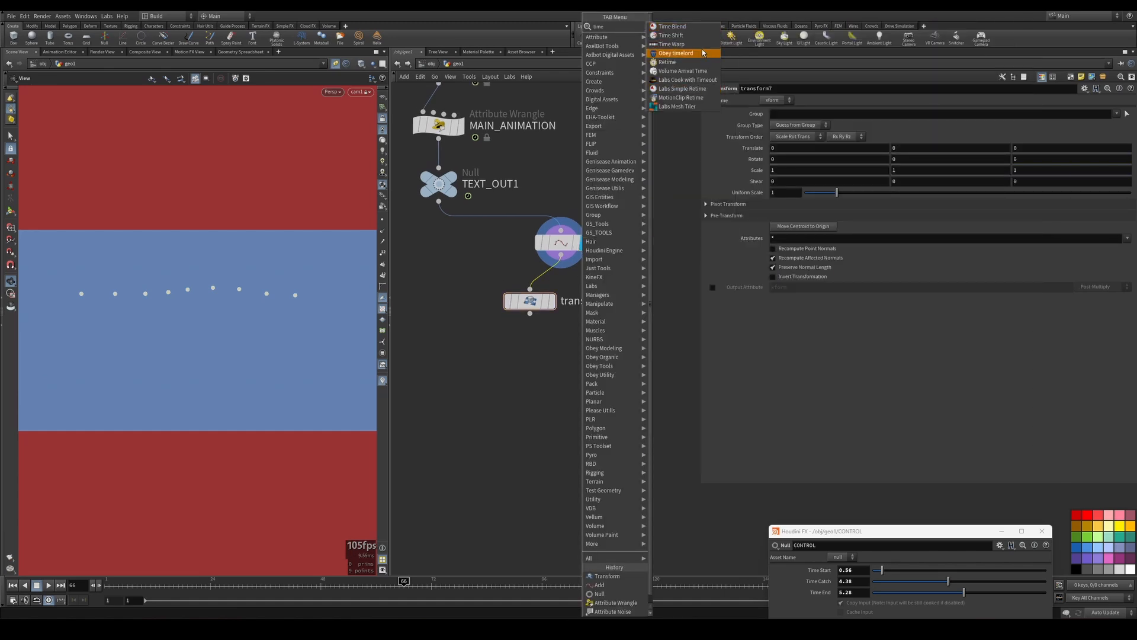
{"action": "left_click", "coordinate": [670, 36]}
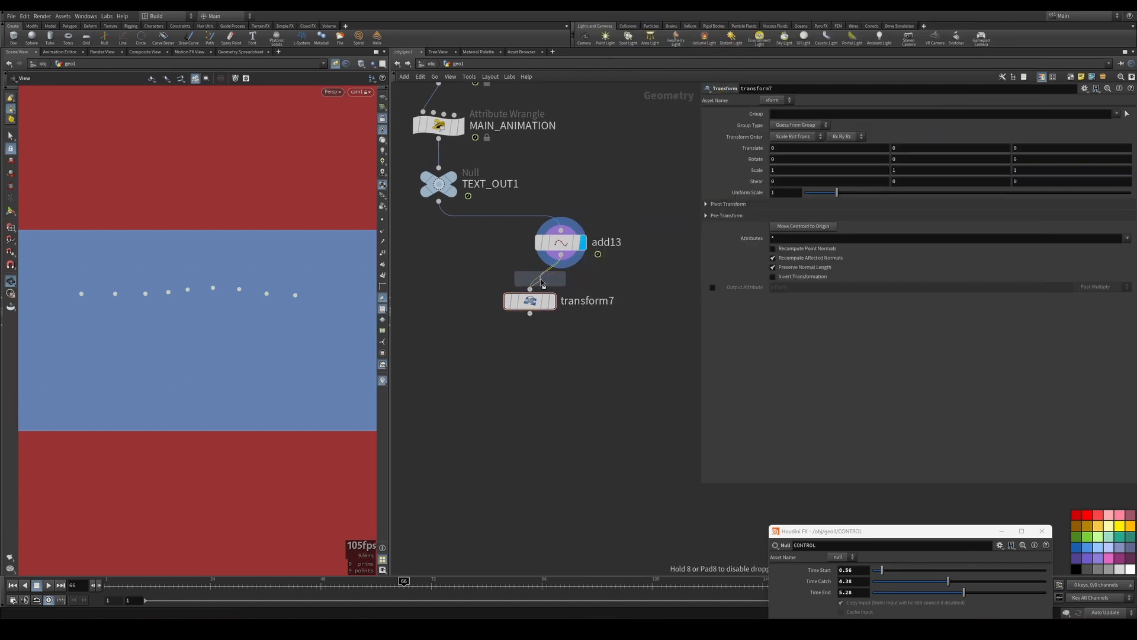
{"action": "left_click", "coordinate": [540, 281]}
- Remove the Time Shift's Frame expression and set Frame to 1
{"action": "right_click", "coordinate": [770, 126]}
{"action": "left_click", "coordinate": [788, 231]}
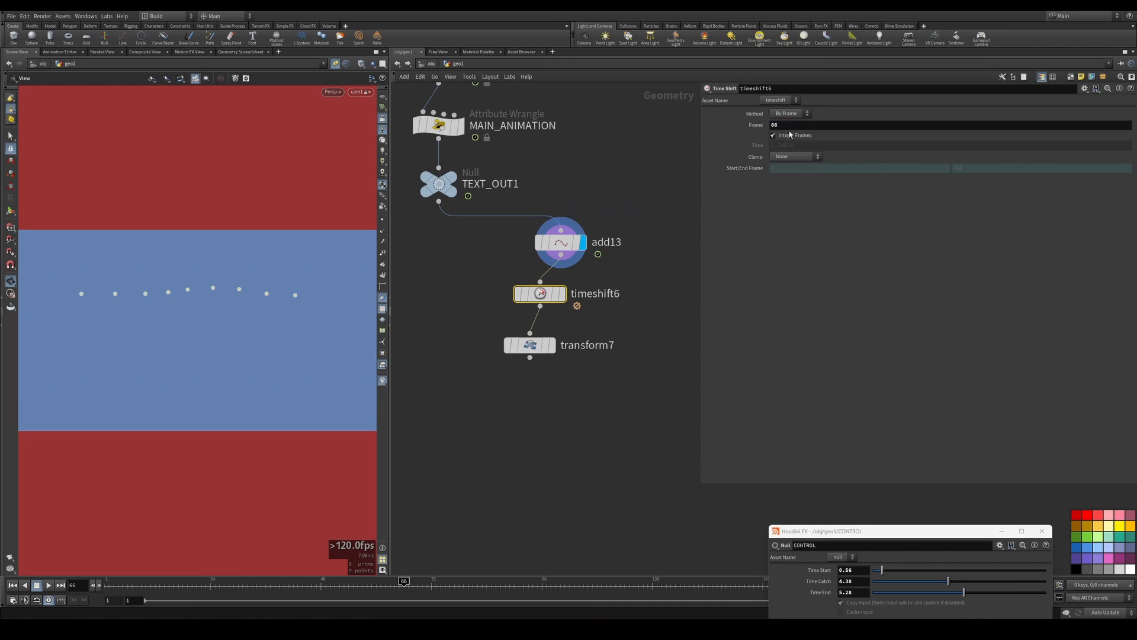
{"action": "left_click", "coordinate": [780, 126]}
{"action": "type", "text": "1"}
{"action": "key", "text": "Return"}
- Display timeshift6 and scrub the timeline to check whether its points stay still
{"action": "left_click", "coordinate": [386, 583]}
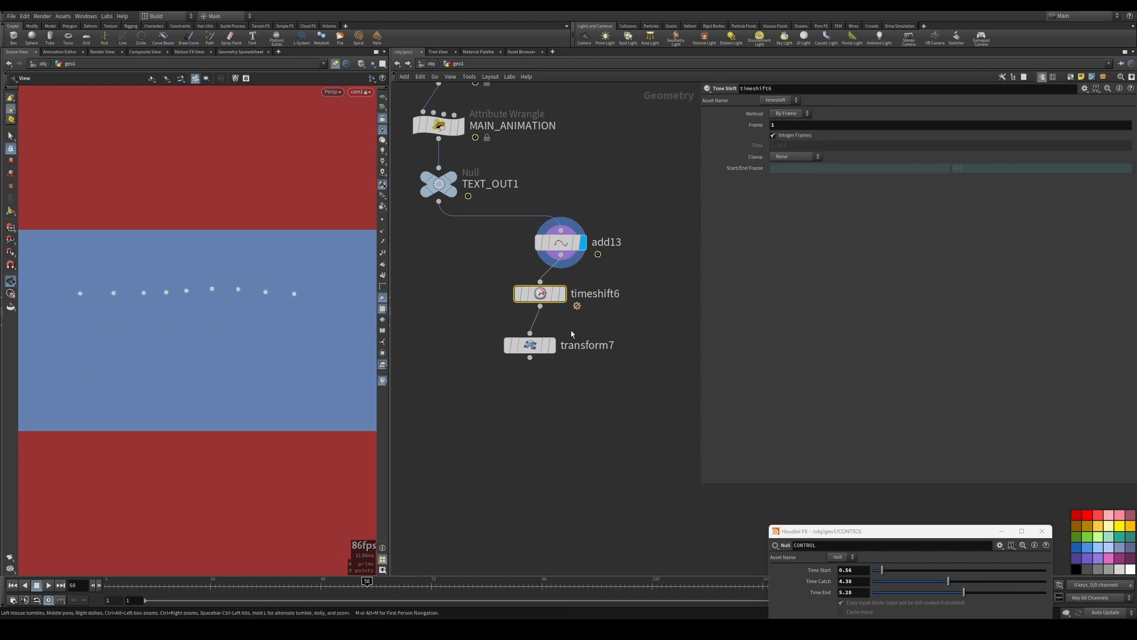
{"action": "left_click", "coordinate": [561, 293]}
{"action": "left_click_drag", "start_coordinate": [363, 586], "coordinate": [279, 576]}
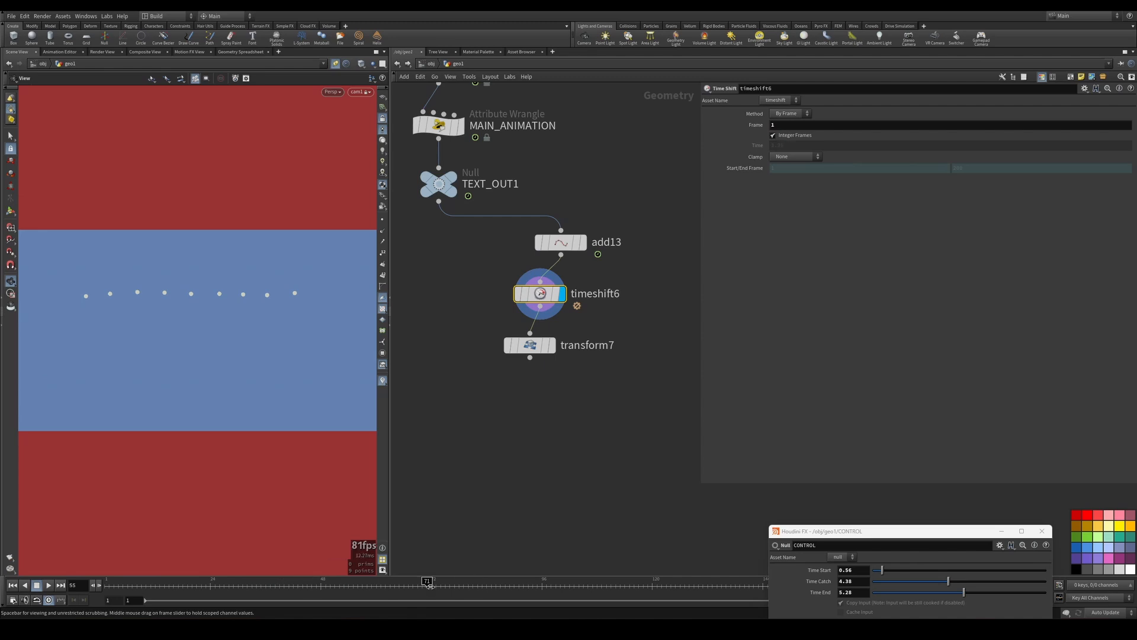
- Display transform7 in the viewport and select it to show its parameters
{"action": "left_click", "coordinate": [553, 344]}
{"action": "scroll", "coordinate": [658, 314], "scroll_direction": "up", "scroll_amount": 3}
{"action": "scroll", "coordinate": [490, 383], "scroll_direction": "up", "scroll_amount": 2}
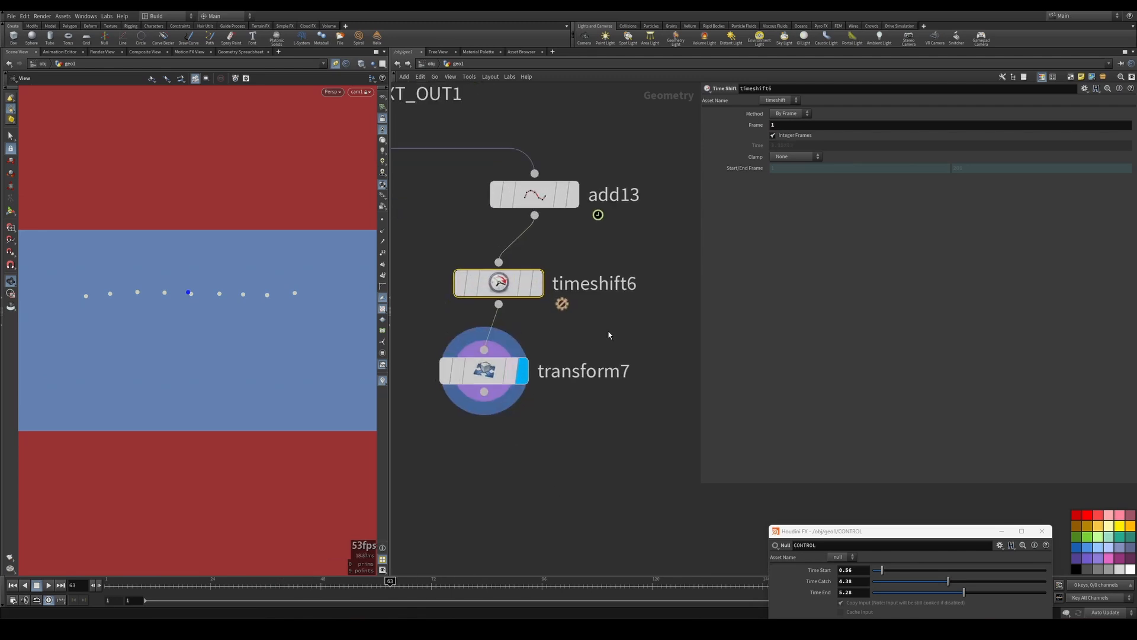
{"action": "middle_click_drag", "start_coordinate": [609, 332], "coordinate": [616, 367]}
{"action": "scroll", "coordinate": [627, 370], "scroll_direction": "down", "scroll_amount": 2}
{"action": "left_click", "coordinate": [513, 406]}
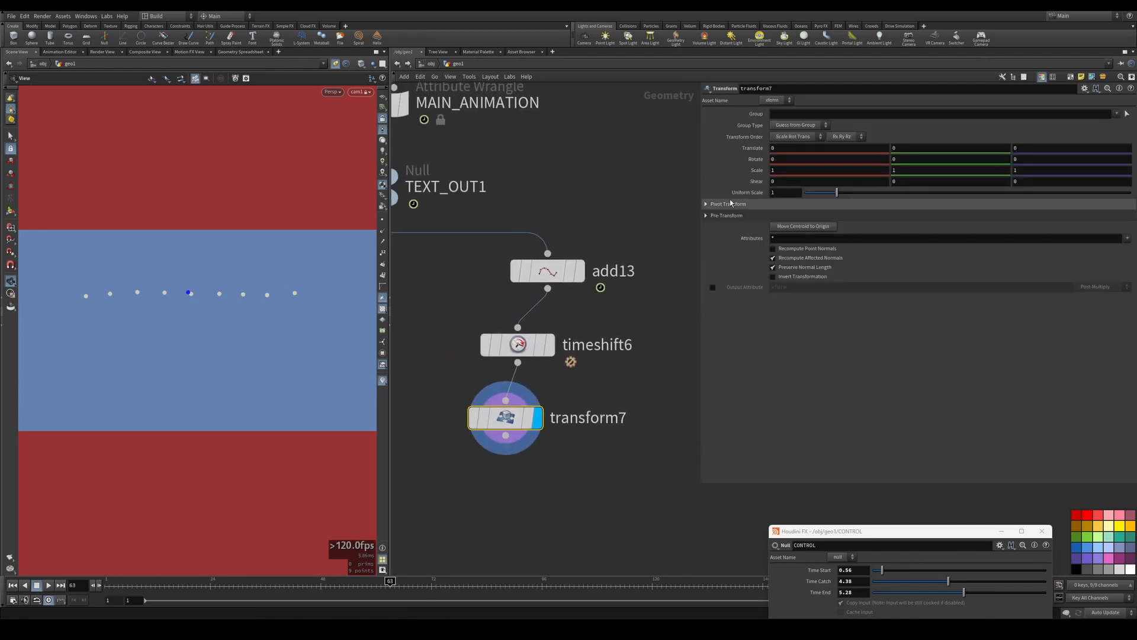
- Expand transform7's Pivot Transform section and set Pivot Translate X to centroid(0,D_X)
{"action": "left_click", "coordinate": [705, 204]}
{"action": "left_click", "coordinate": [873, 222]}
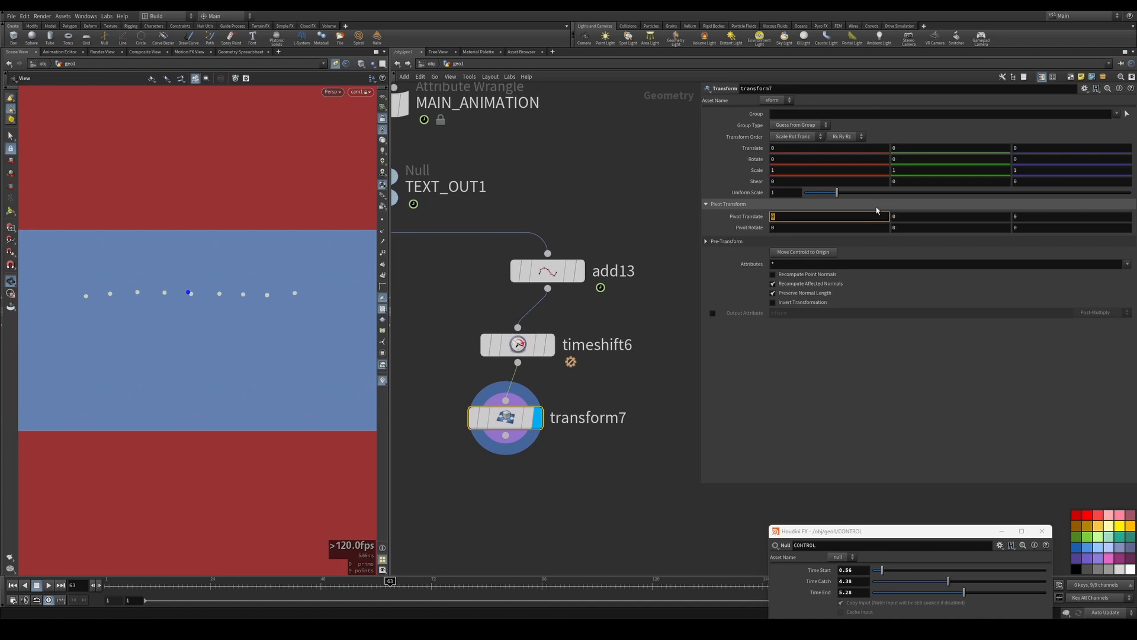
{"action": "type", "text": "centr"}
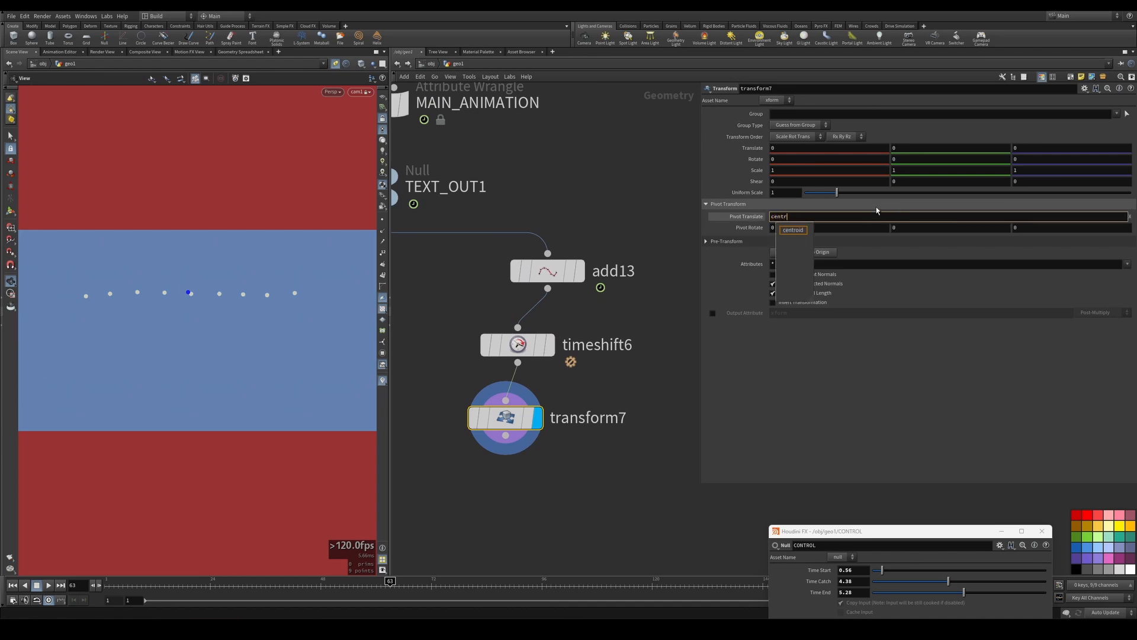
{"action": "left_click", "coordinate": [794, 230]}
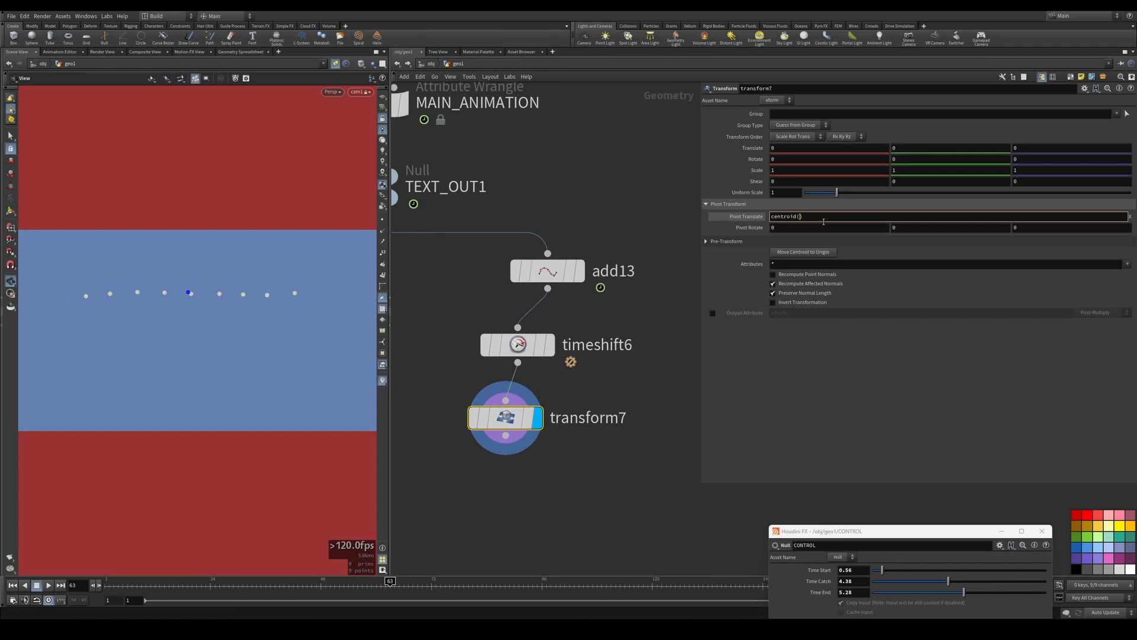
{"action": "type", "text": "(0,"}
{"action": "key", "text": "Left"}
{"action": "key", "text": "ctrl+a"}
{"action": "key", "text": "ctrl+c"}
{"action": "type", "text": "0"}
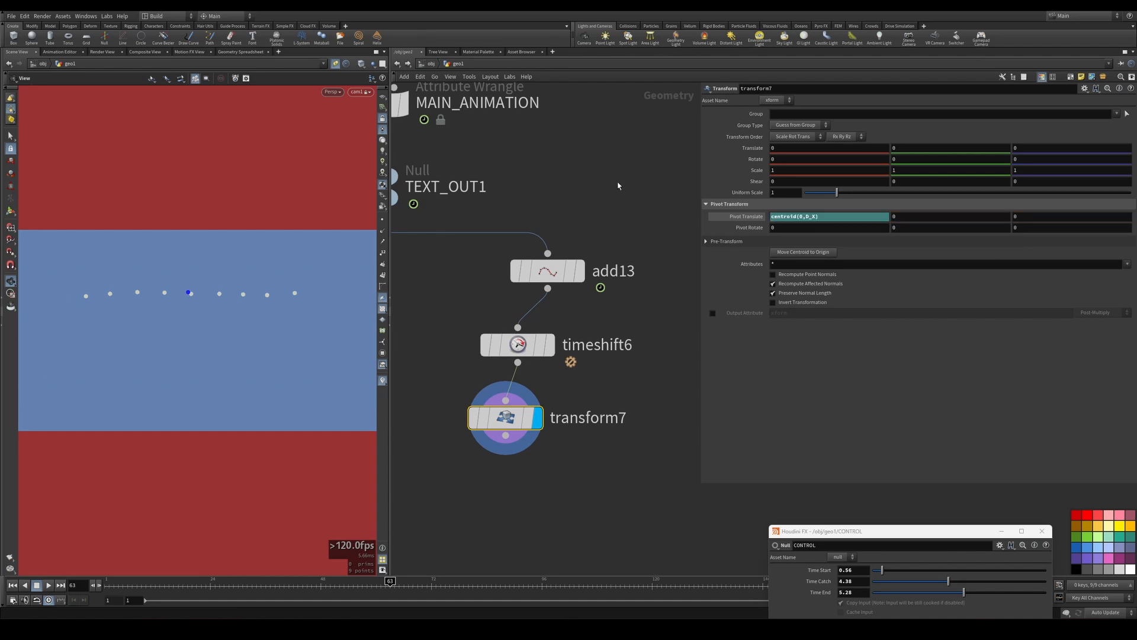
- Copy the centroid expression into Pivot Translate Y and Z, using D_Y and D_Z respectively
{"action": "key", "text": "ctrl+v"}
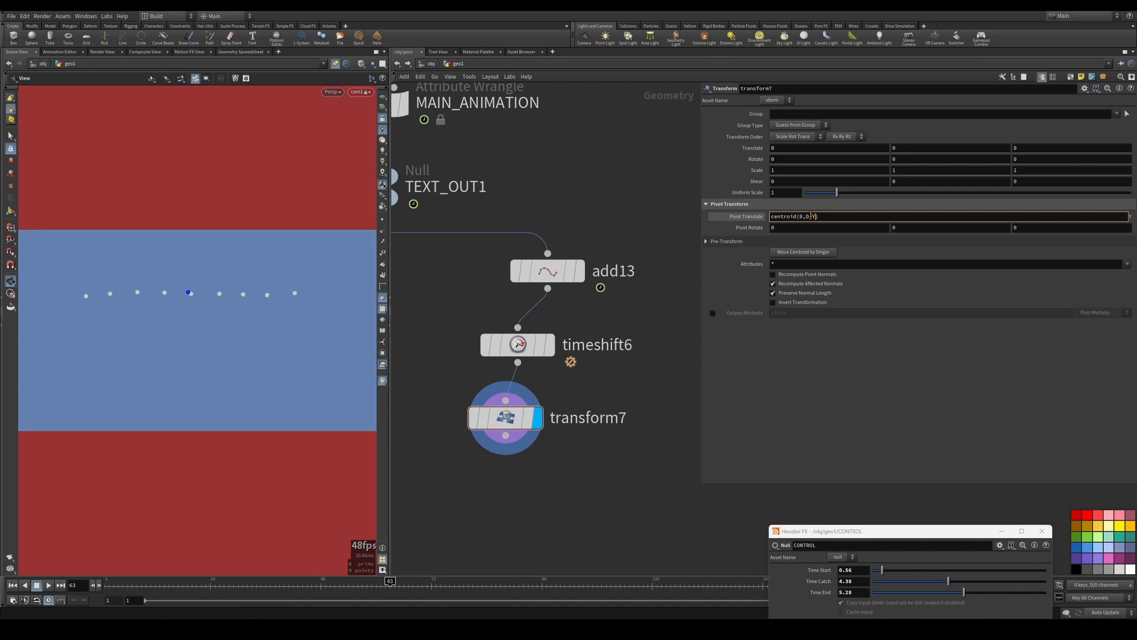
{"action": "key", "text": "Return"}
{"action": "left_click_drag", "start_coordinate": [1034, 217], "coordinate": [934, 214]}
{"action": "key", "text": "ctrl+v"}
{"action": "key", "text": "Return"}
{"action": "scroll", "coordinate": [608, 334], "scroll_direction": "down", "scroll_amount": 1}
{"action": "middle_click_drag", "start_coordinate": [608, 335], "coordinate": [629, 255]}
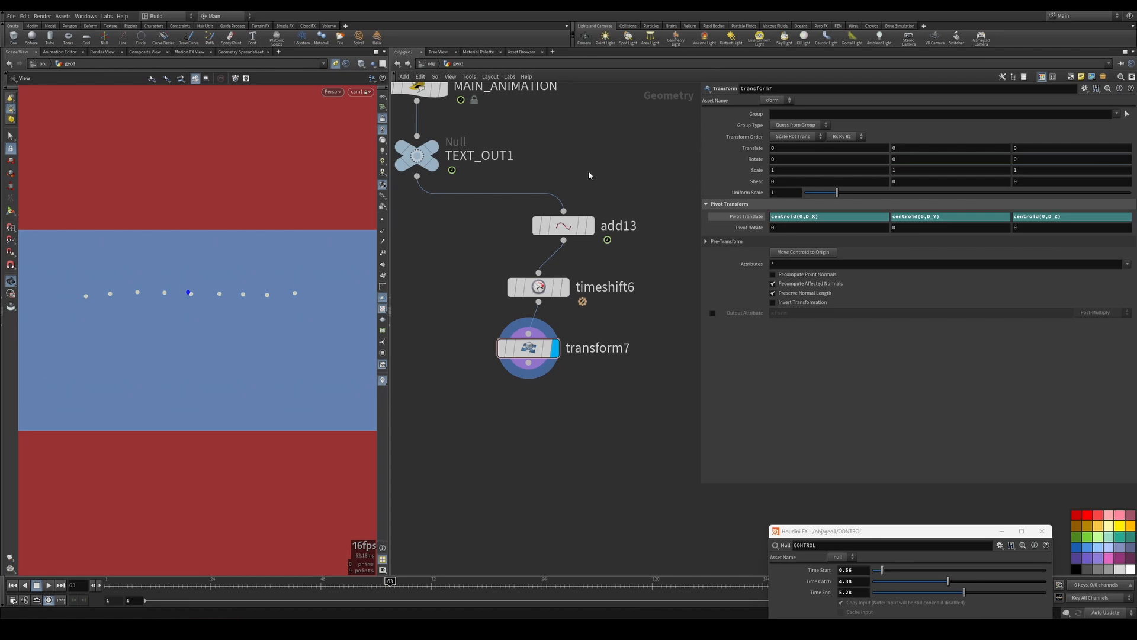
- Rename the transform7 node to scale1
{"action": "double_click", "coordinate": [593, 348]}
{"action": "type", "text": "scale"}
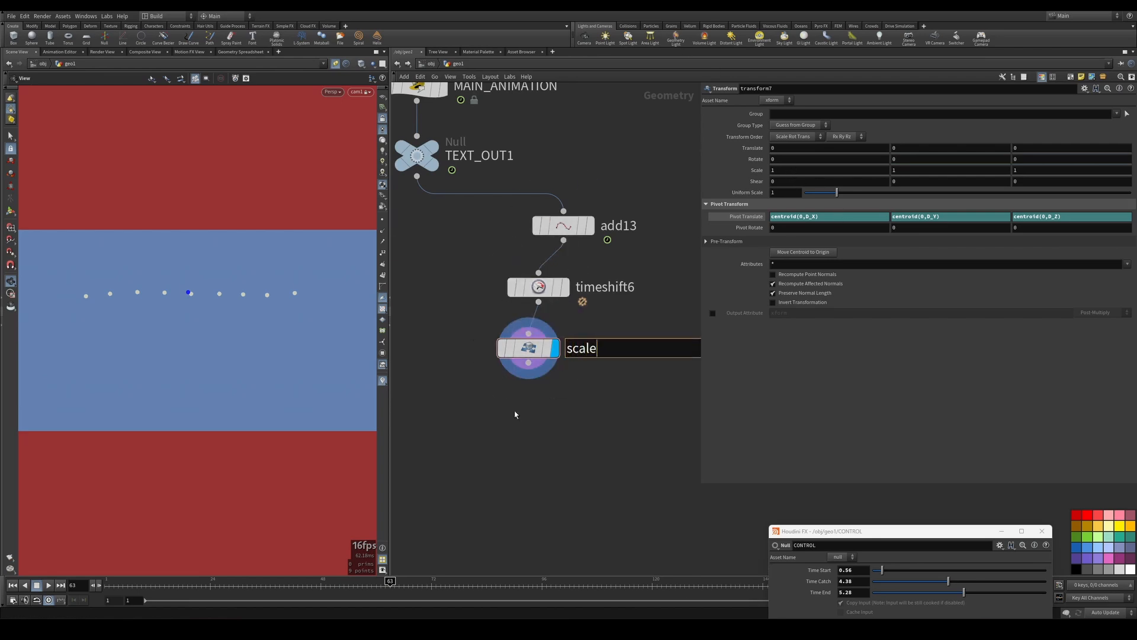
{"action": "key", "text": "Return"}
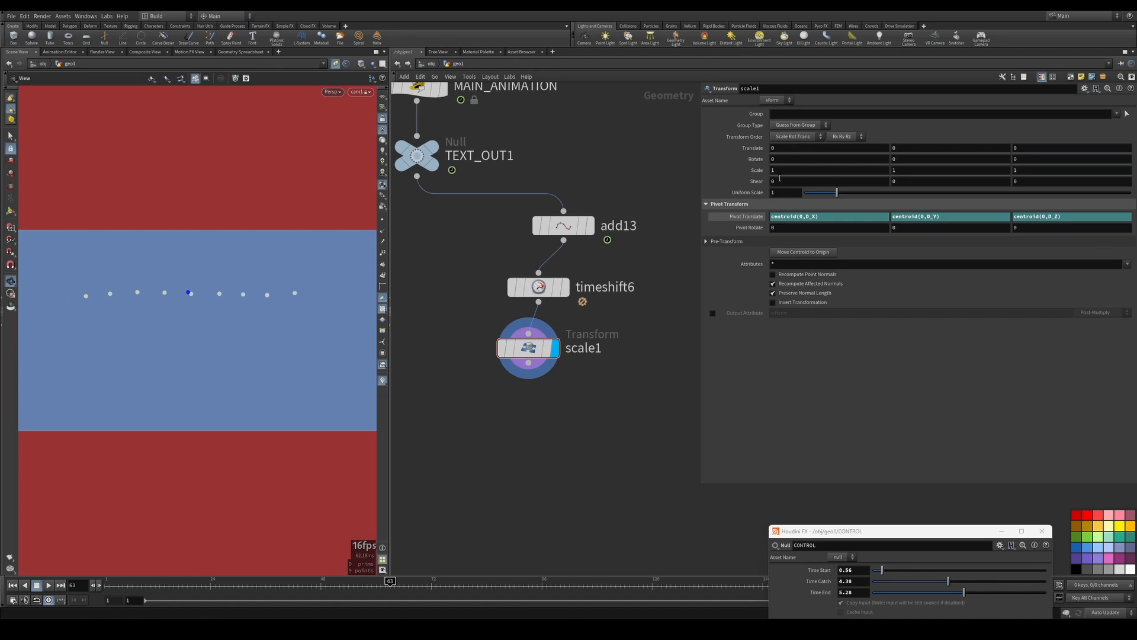
- Set the Scale of scale1 to 0.27 in X and 0 in Y
{"action": "middle_click_drag", "start_coordinate": [794, 182], "coordinate": [509, 170]}
{"action": "double_click", "coordinate": [928, 168]}
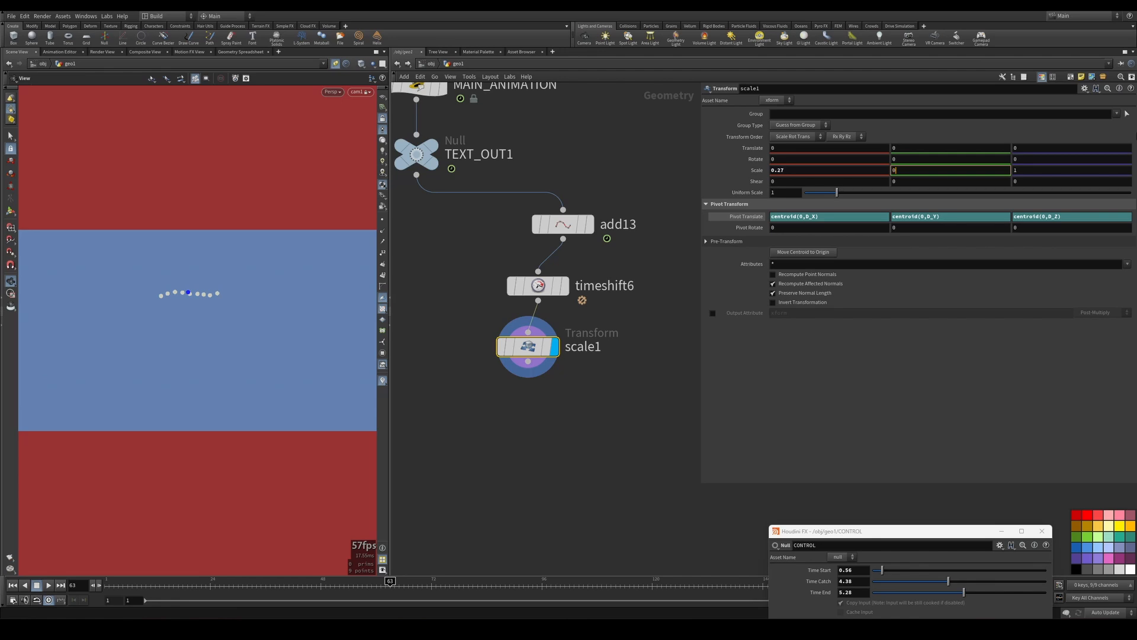
{"action": "left_click", "coordinate": [612, 388]}
{"action": "middle_click_drag", "start_coordinate": [636, 366], "coordinate": [606, 326]}
{"action": "scroll", "coordinate": [624, 385], "scroll_direction": "down", "scroll_amount": 1}
{"action": "scroll", "coordinate": [589, 359], "scroll_direction": "up", "scroll_amount": 1}
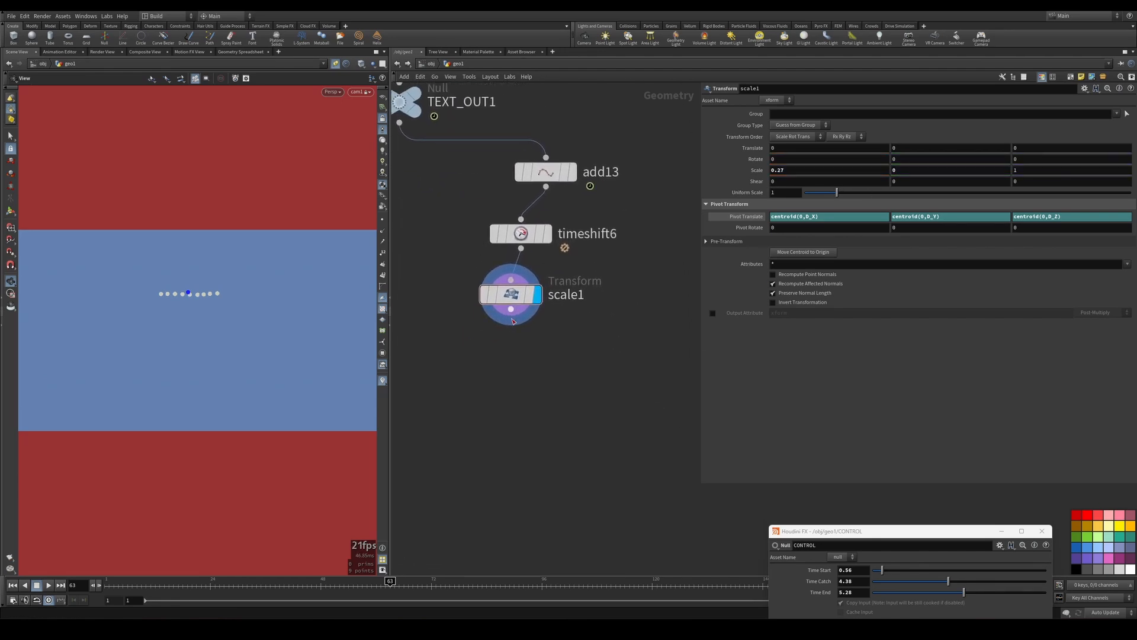
- Duplicate scale1 below itself in the chain and reset the copy's X and Y Scale to 1
{"action": "left_click_drag", "start_coordinate": [513, 295], "coordinate": [514, 359], "text": "alt"}
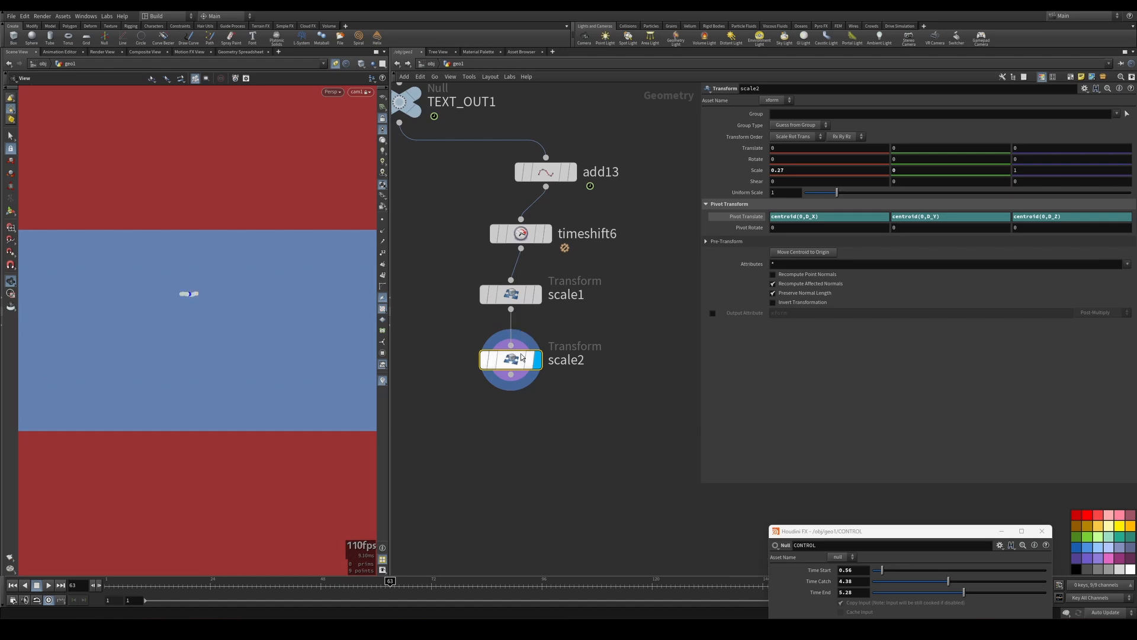
{"action": "left_click", "coordinate": [776, 171]}
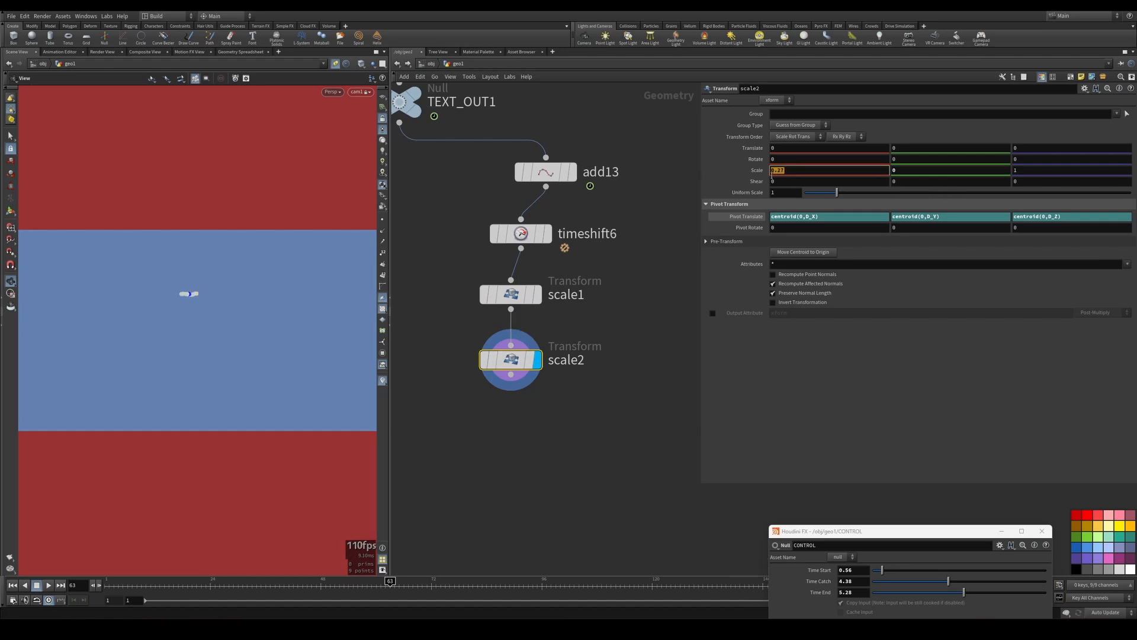
{"action": "type", "text": "1"}
{"action": "key", "text": "Tab"}
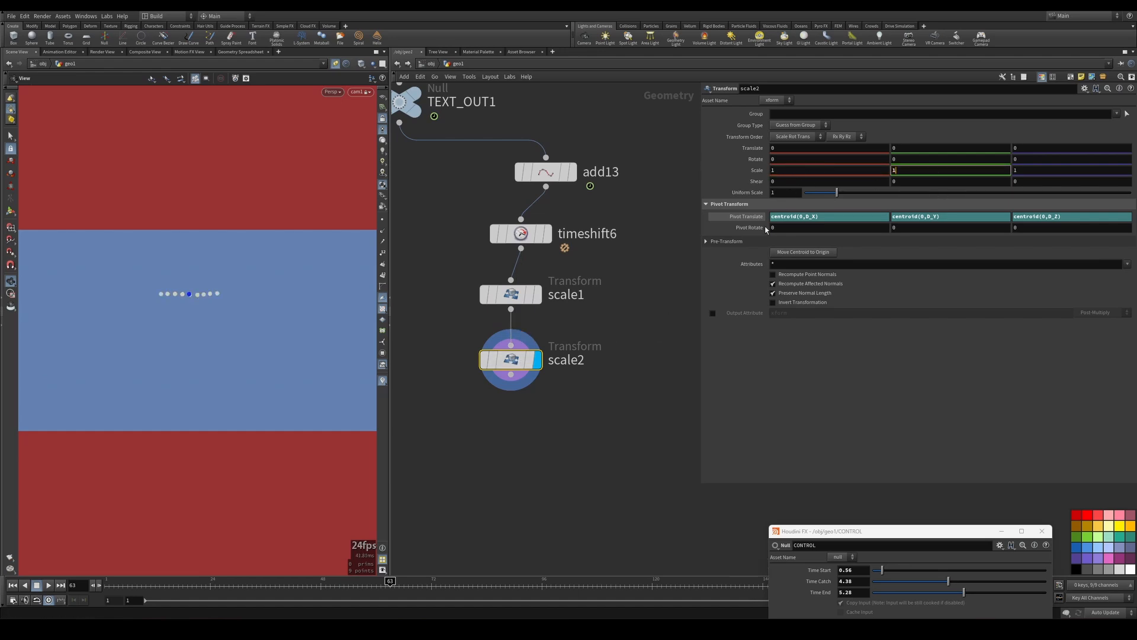
{"action": "type", "text": "1"}
{"action": "key", "text": "Return"}
{"action": "middle_click_drag", "start_coordinate": [623, 315], "coordinate": [653, 315]}
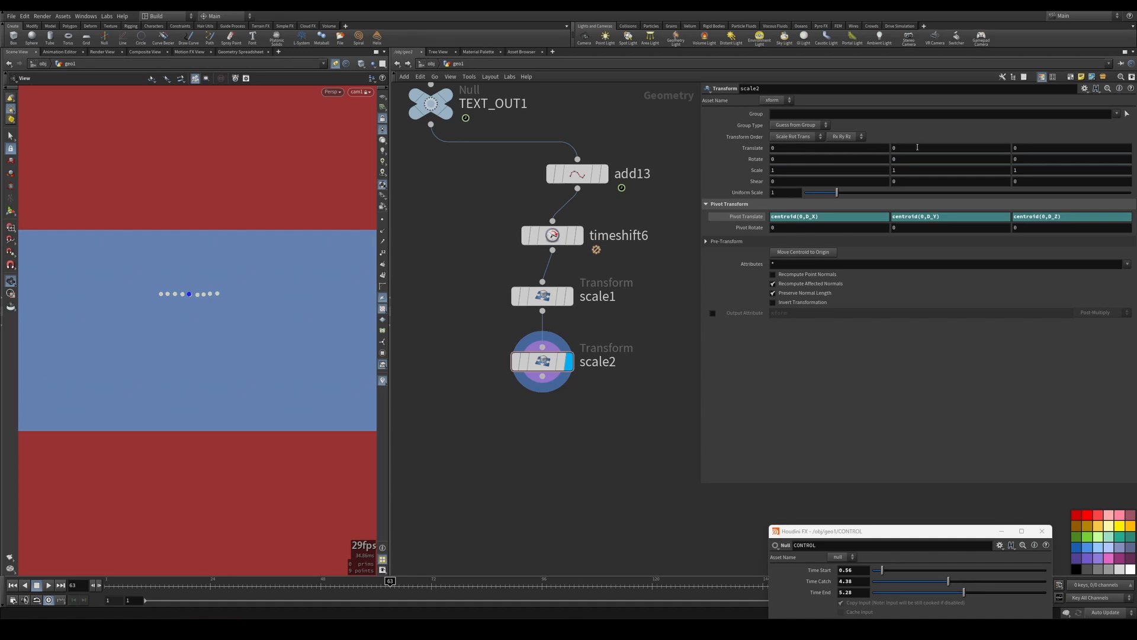
- Set the duplicated Transform's Translate Y to -5 and rename it pos1
{"action": "middle_click_drag", "start_coordinate": [917, 147], "coordinate": [729, 154]}
{"action": "middle_click_drag", "start_coordinate": [616, 363], "coordinate": [567, 347]}
{"action": "double_click", "coordinate": [568, 347]}
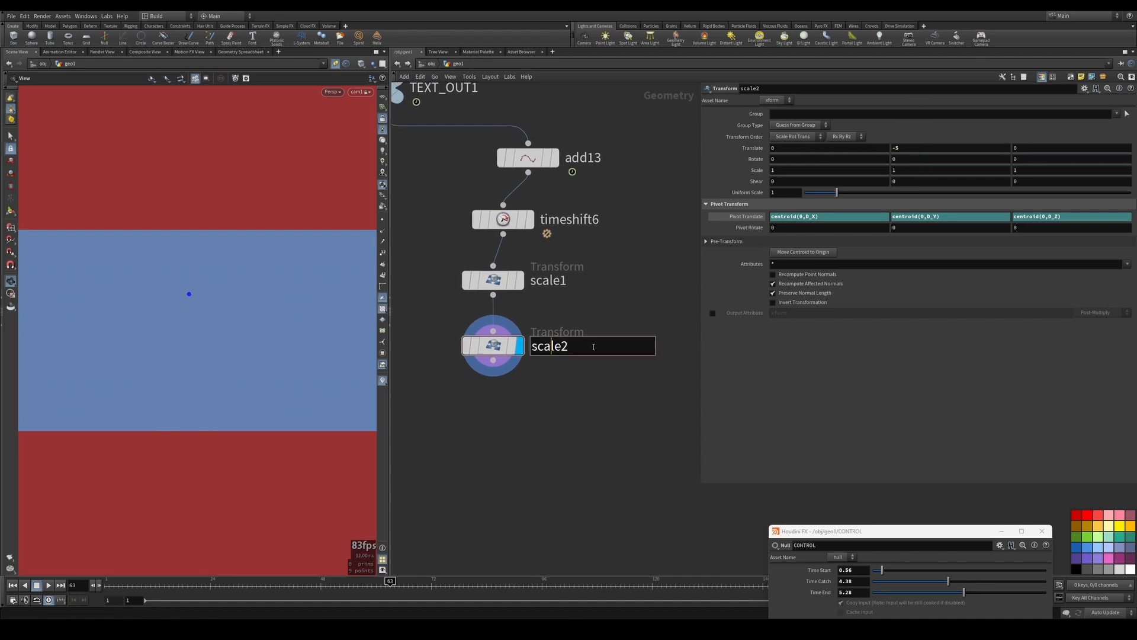
{"action": "type", "text": "pos"}
{"action": "key", "text": "Return"}
- Select timeshift6, scale1 and pos1 and align them in a vertical column
{"action": "left_click_drag", "start_coordinate": [469, 401], "coordinate": [549, 197]}
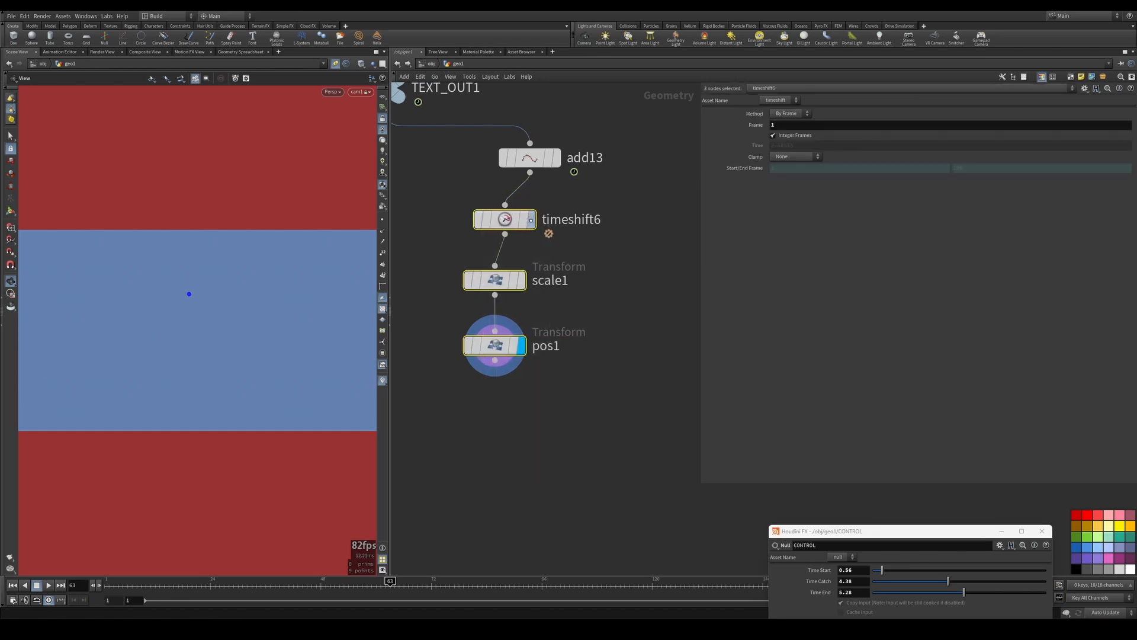
{"action": "key", "text": "l"}
{"action": "middle_click_drag", "start_coordinate": [602, 246], "coordinate": [564, 250]}
{"action": "left_click", "coordinate": [571, 290]}
{"action": "scroll", "coordinate": [587, 243], "scroll_direction": "down", "scroll_amount": 2}
{"action": "middle_click_drag", "start_coordinate": [524, 305], "coordinate": [524, 310]}
{"action": "middle_click_drag", "start_coordinate": [547, 209], "coordinate": [546, 226]}
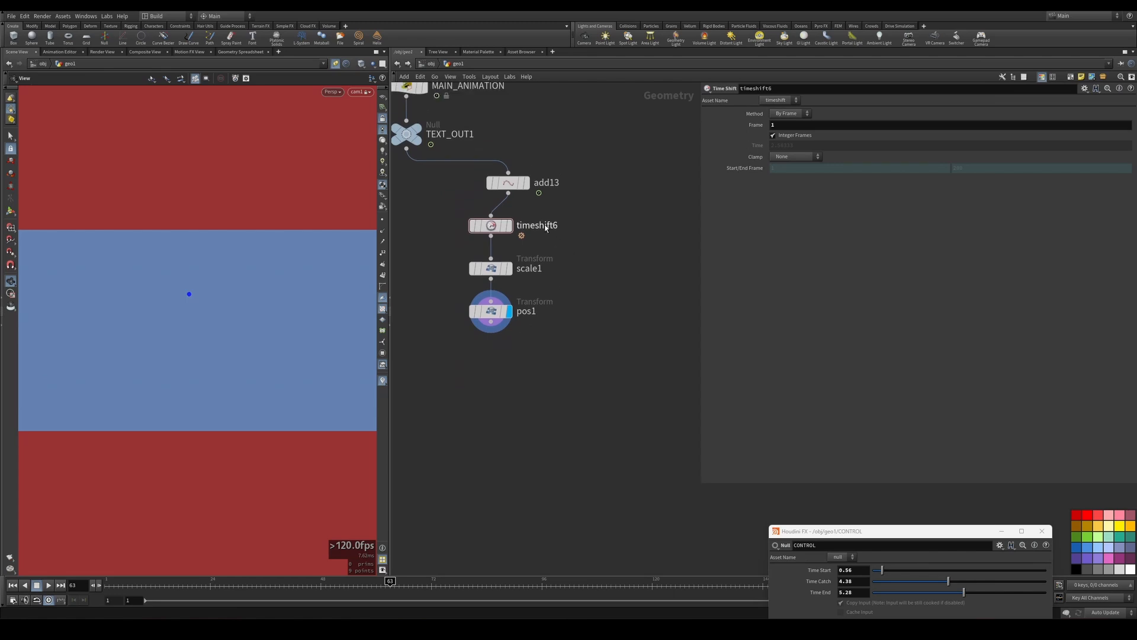
- Insert an Enumerate node between timeshift6 and scale1
{"action": "left_click_drag", "start_coordinate": [544, 217], "coordinate": [459, 198]}
{"action": "key", "text": "Tab"}
{"action": "type", "text": "en"}
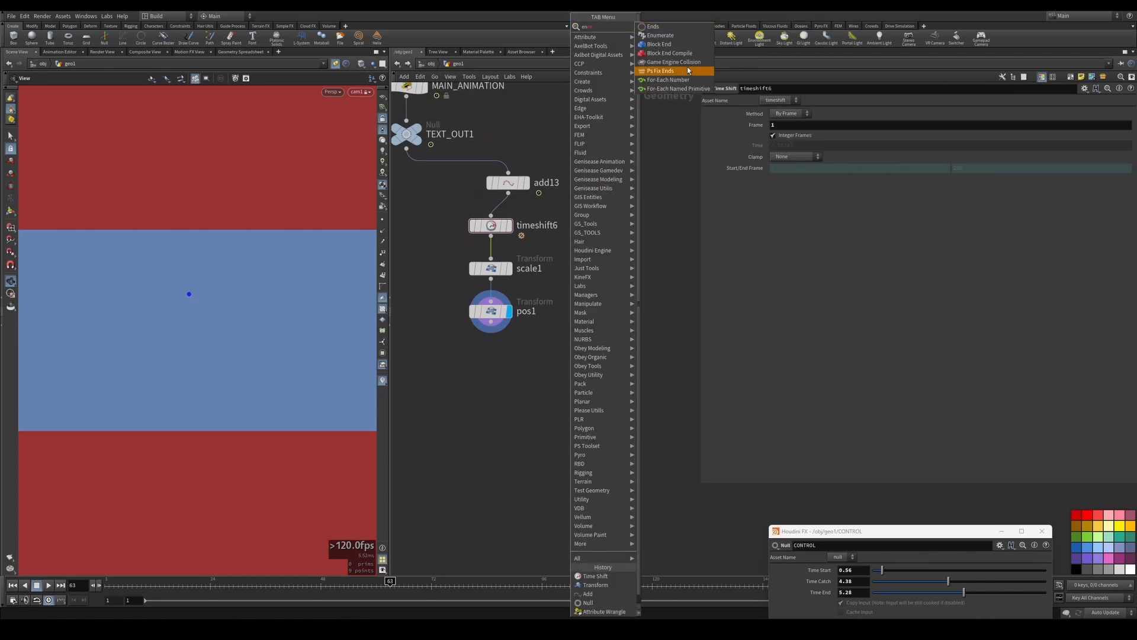
{"action": "left_click", "coordinate": [659, 35]}
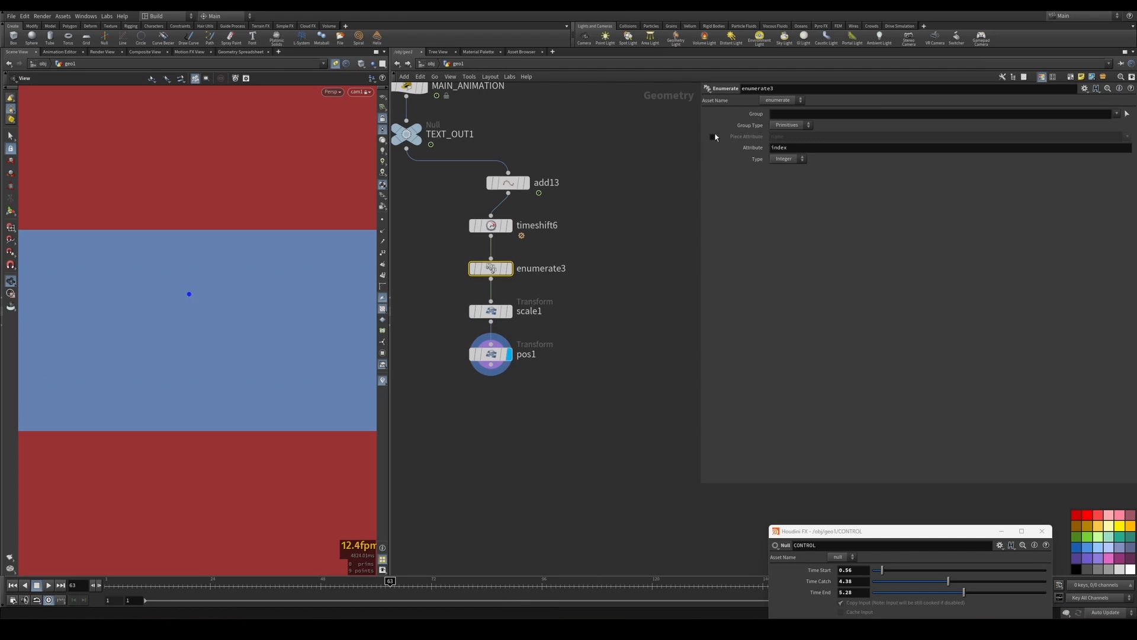
- Set the Enumerate node's Group Type to Points and its Attribute name to __id
{"action": "left_click", "coordinate": [790, 125]}
{"action": "left_click", "coordinate": [792, 152]}
{"action": "left_click_drag", "start_coordinate": [771, 147], "coordinate": [1032, 162]}
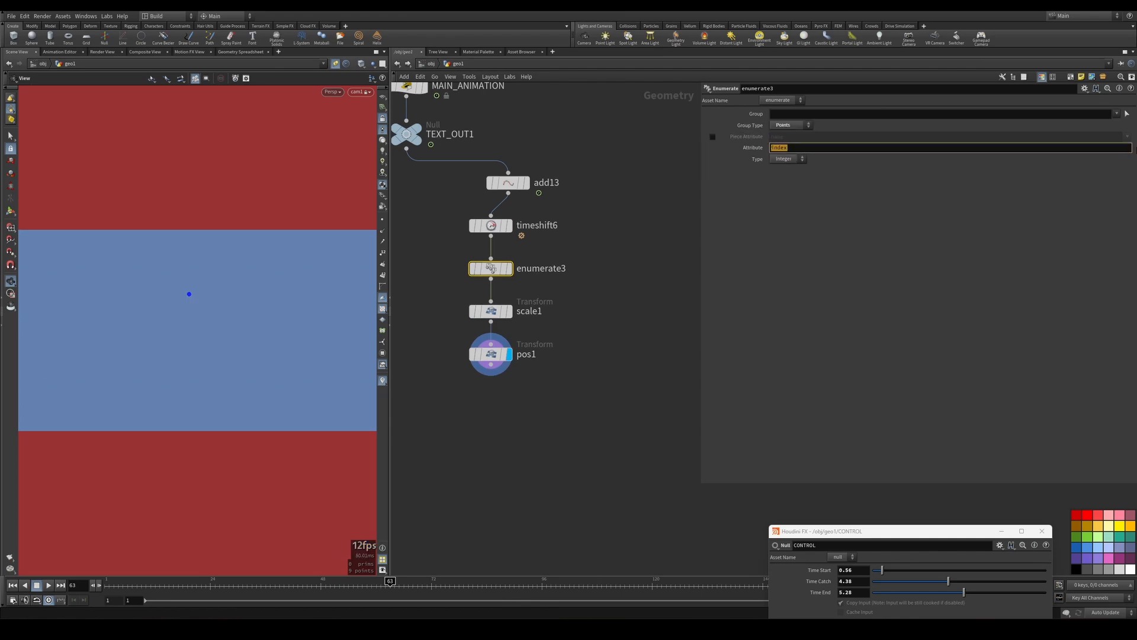
{"action": "type", "text": "__"}
- Align the branch from add13 to pos1 vertically and shift the chain from timeshift6 down to one side of add13
{"action": "middle_click_drag", "start_coordinate": [606, 185], "coordinate": [634, 146]}
{"action": "left_click_drag", "start_coordinate": [633, 141], "coordinate": [497, 330]}
{"action": "key", "text": "a"}
{"action": "left_click_drag", "start_coordinate": [520, 188], "coordinate": [519, 148]}
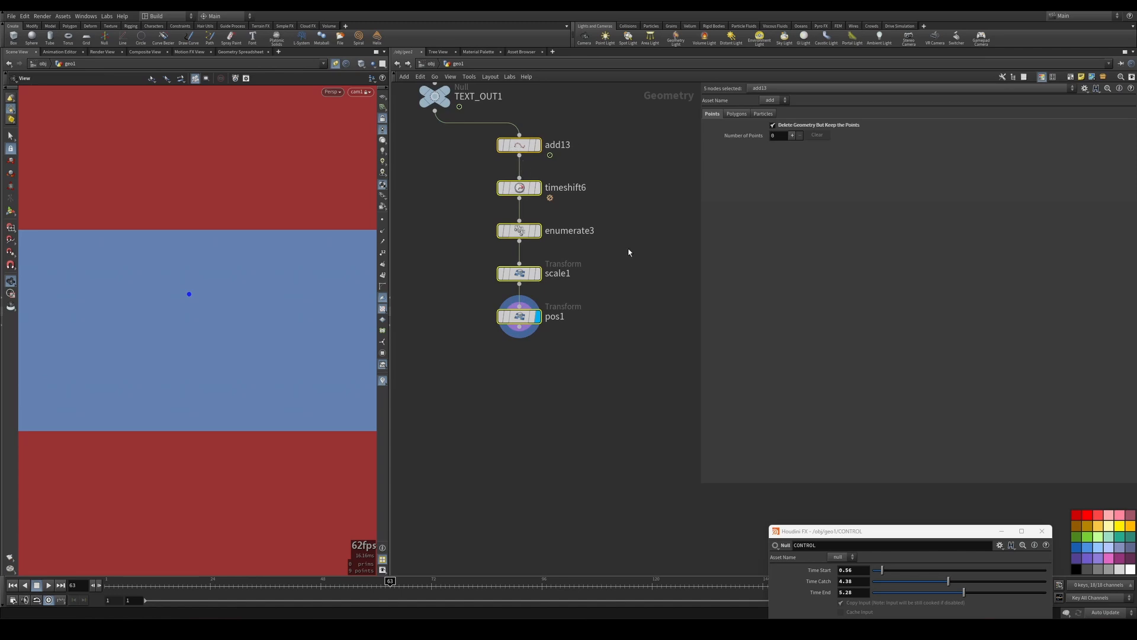
{"action": "left_click", "coordinate": [630, 252]}
{"action": "middle_click_drag", "start_coordinate": [630, 251], "coordinate": [625, 270]}
{"action": "left_click_drag", "start_coordinate": [516, 208], "coordinate": [471, 209], "text": "ctrl"}
{"action": "middle_click_drag", "start_coordinate": [571, 202], "coordinate": [593, 162]}
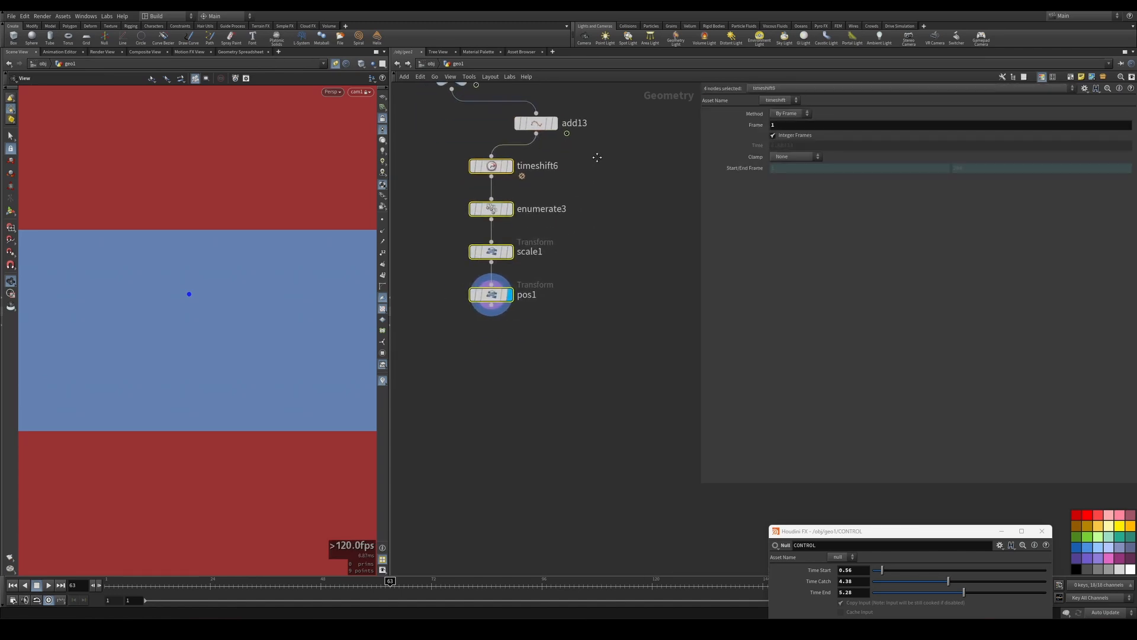
- Merge pos1 and add13 with a new Merge node below them and display it
{"action": "key", "text": "Tab"}
{"action": "type", "text": "merge"}
{"action": "key", "text": "Return"}
{"action": "left_click", "coordinate": [520, 364]}
{"action": "middle_click_drag", "start_coordinate": [584, 308], "coordinate": [581, 278]}
{"action": "scroll", "coordinate": [550, 320], "scroll_direction": "up", "scroll_amount": 1}
{"action": "left_click_drag", "start_coordinate": [524, 337], "coordinate": [539, 336]}
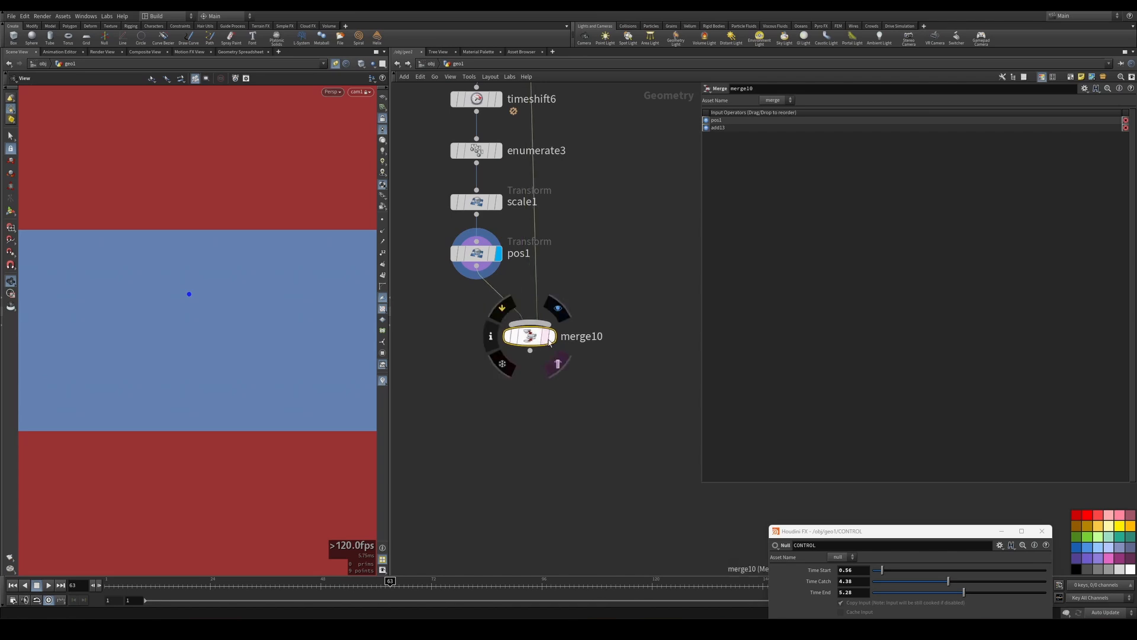
{"action": "left_click", "coordinate": [557, 309]}
{"action": "middle_click_drag", "start_coordinate": [598, 272], "coordinate": [601, 267]}
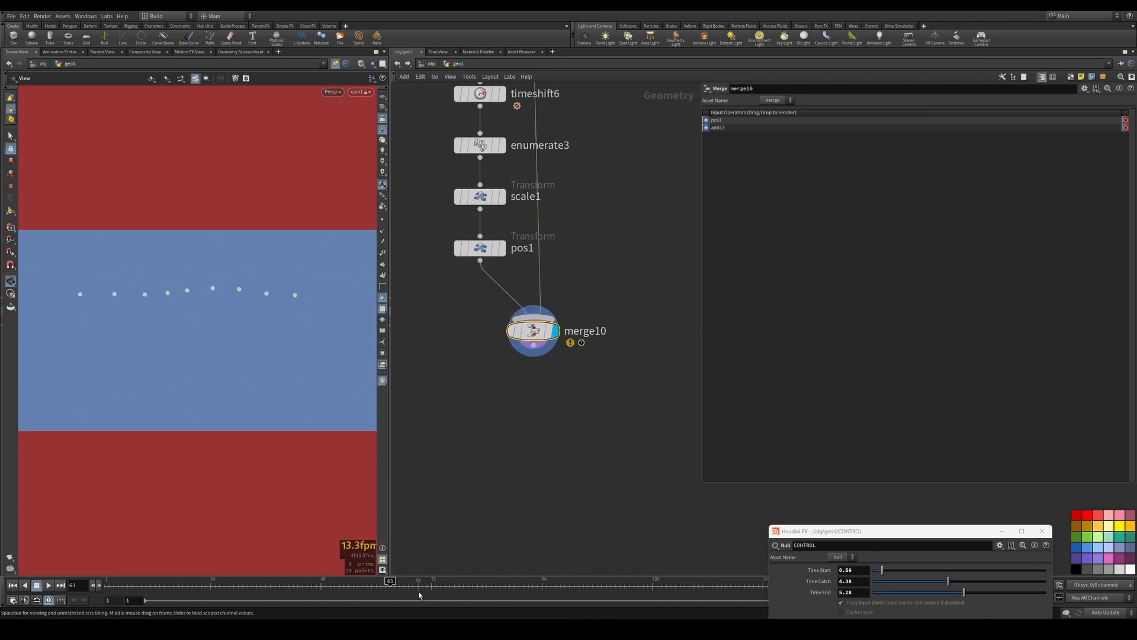
- Go to frame 64 and turn on point numbers in the viewport
{"action": "mouse_move", "coordinate": [394, 584]}
{"action": "left_mouse_down"}
{"action": "mouse_move", "coordinate": [265, 568]}
{"action": "mouse_move", "coordinate": [477, 569]}
{"action": "mouse_move", "coordinate": [396, 563]}
{"action": "left_mouse_up"}
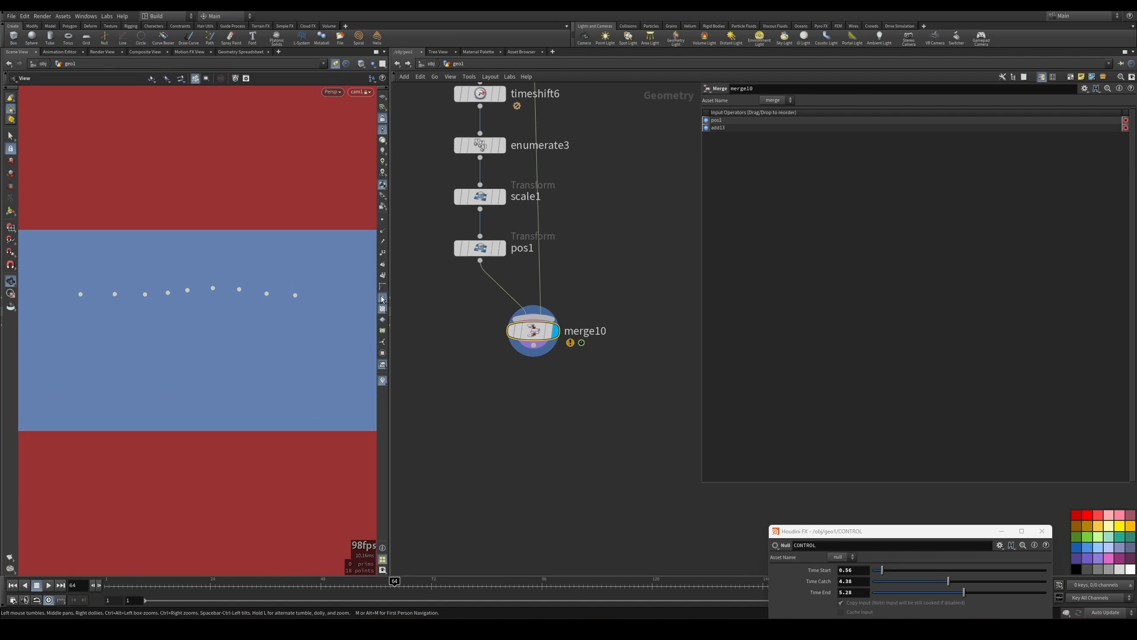
{"action": "right_click_drag", "start_coordinate": [250, 320], "coordinate": [193, 334]}
{"action": "left_click", "coordinate": [382, 264]}
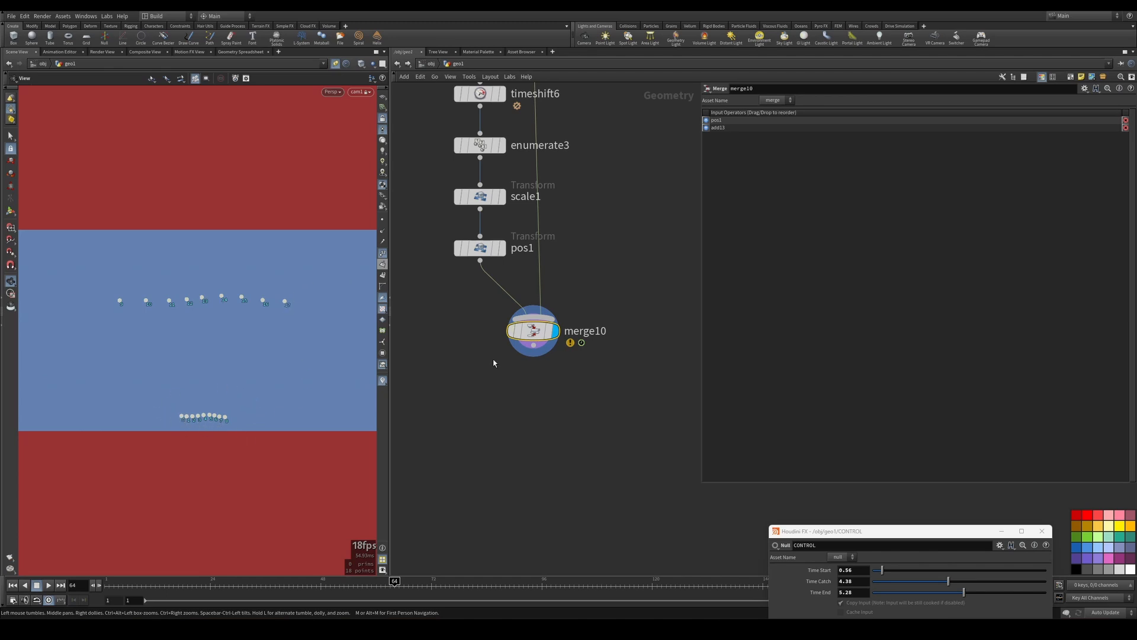
- Swap merge10's input order and swap it back to compare the point numbering
{"action": "middle_click_drag", "start_coordinate": [494, 363], "coordinate": [501, 371]}
{"action": "key", "text": "shift+r"}
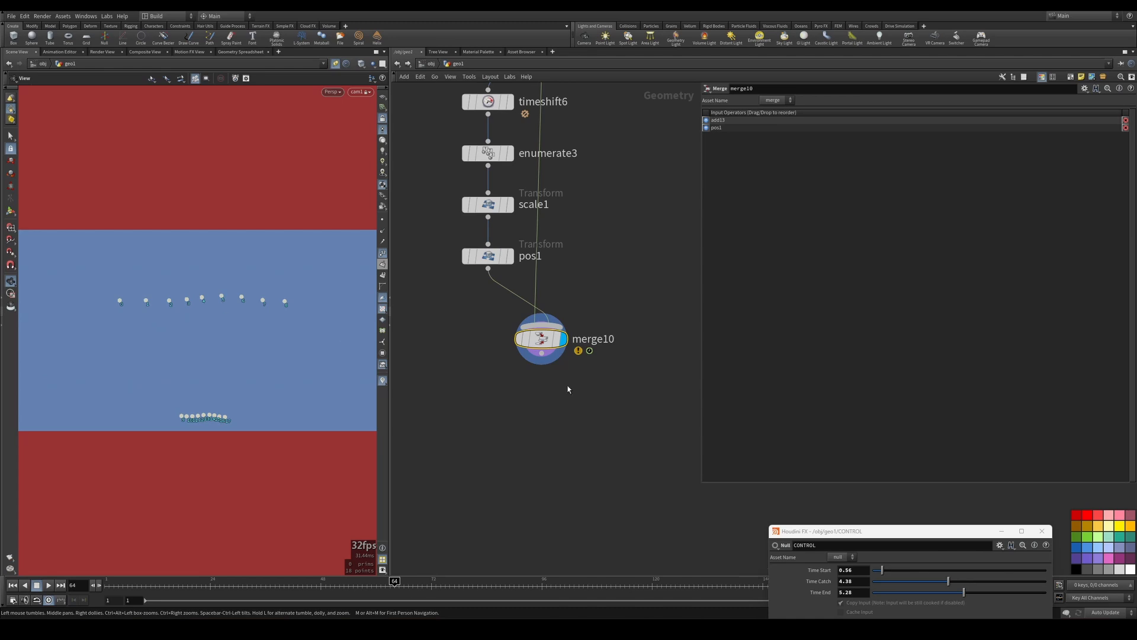
{"action": "key", "text": "shift+r"}
- Compare the pos1 points, the add13 points and the merge10 result by displaying each node in turn
{"action": "middle_click_drag", "start_coordinate": [600, 314], "coordinate": [605, 422]}
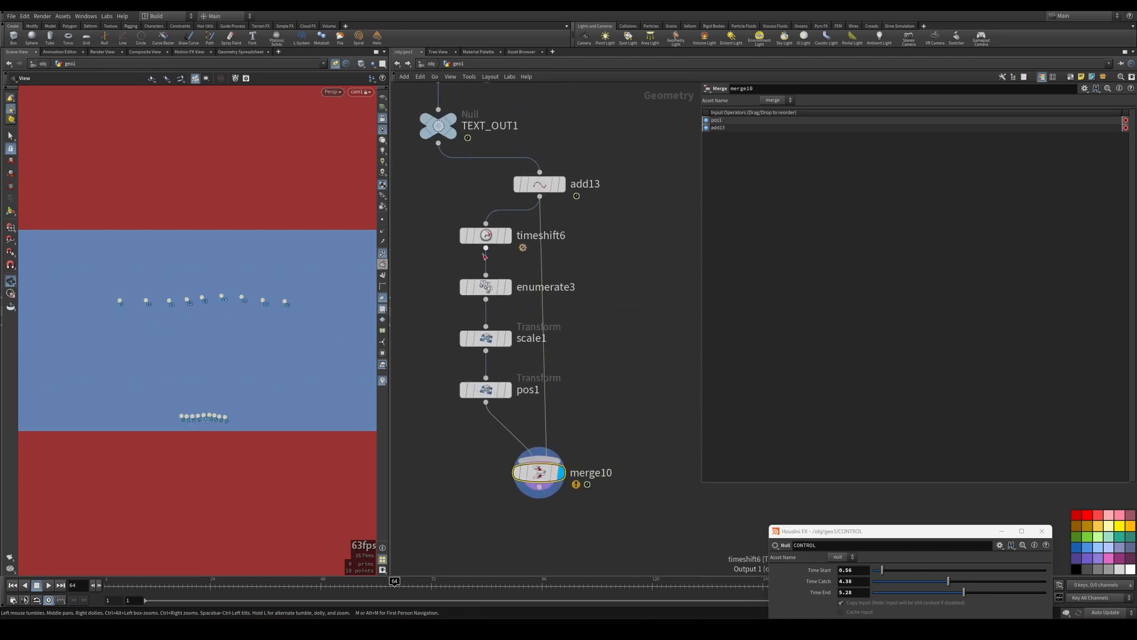
{"action": "left_click", "coordinate": [507, 390]}
{"action": "middle_click_drag", "start_coordinate": [570, 209], "coordinate": [545, 241]}
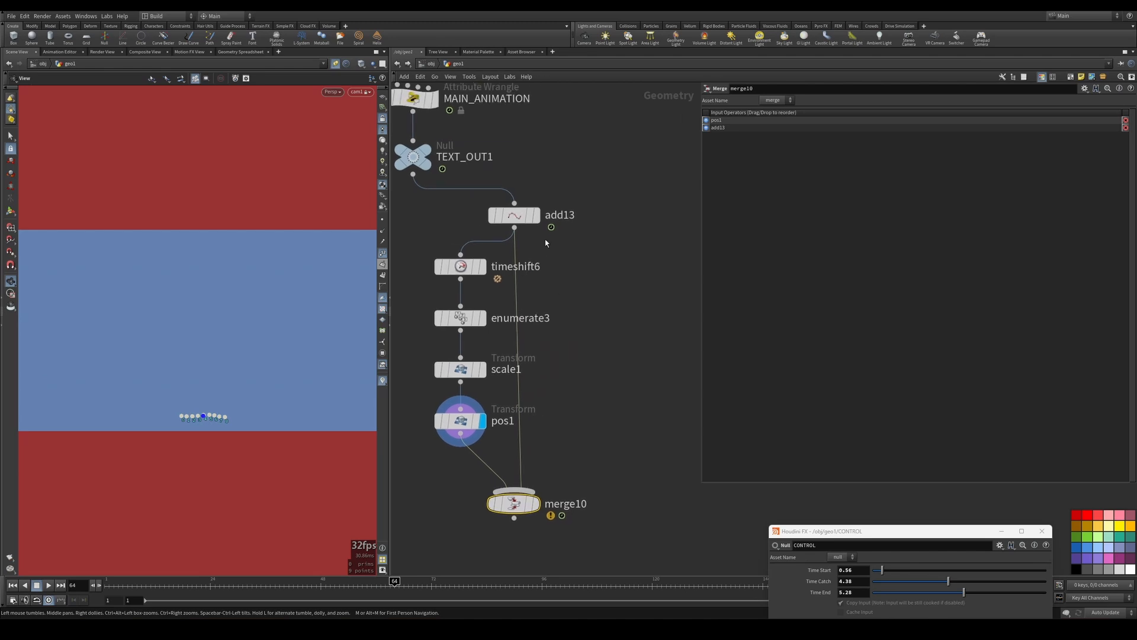
{"action": "left_click", "coordinate": [535, 213]}
{"action": "middle_click_drag", "start_coordinate": [574, 345], "coordinate": [577, 242]}
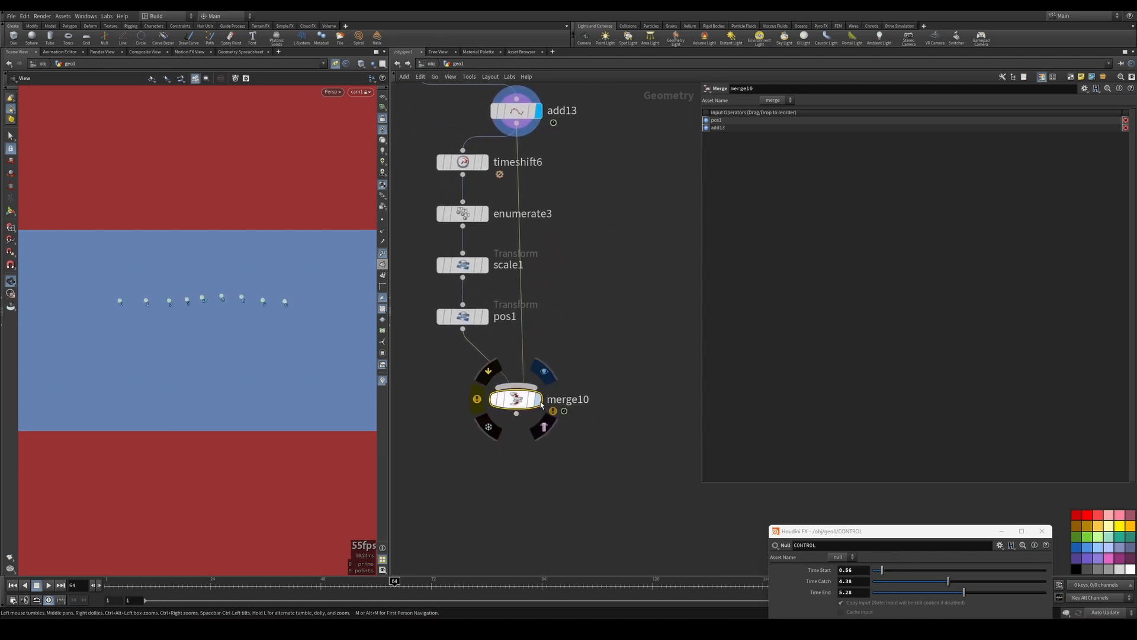
{"action": "left_click", "coordinate": [536, 400]}
{"action": "middle_click_drag", "start_coordinate": [539, 403], "coordinate": [535, 341]}
- Connect a new Add node below merge10 and display it
{"action": "left_click", "coordinate": [512, 352]}
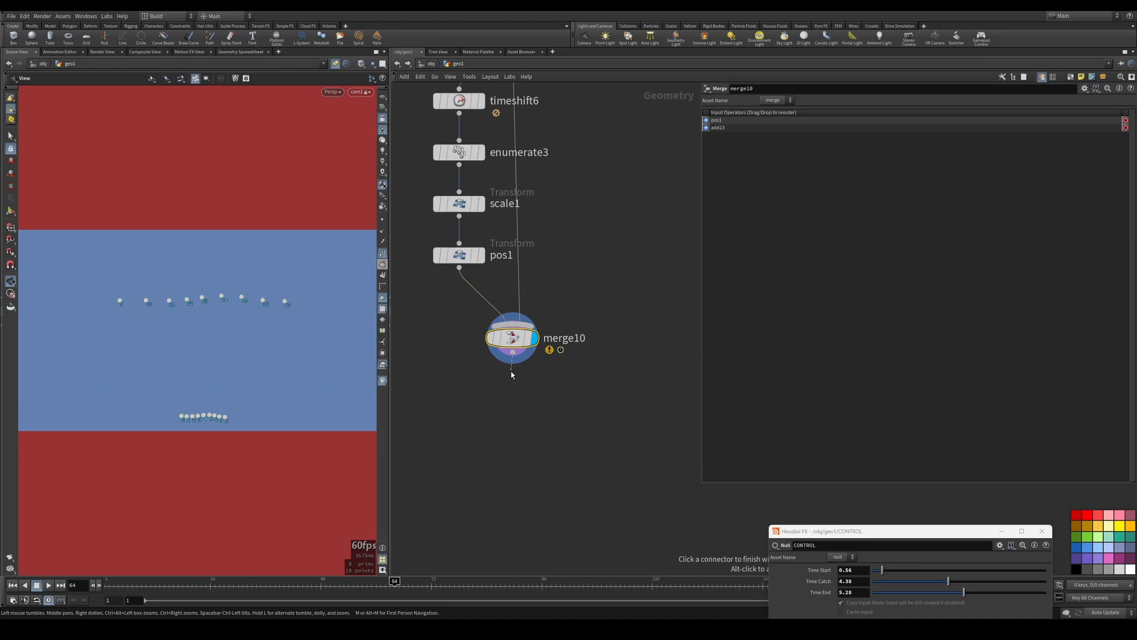
{"action": "middle_click_drag", "start_coordinate": [522, 394], "coordinate": [542, 379]}
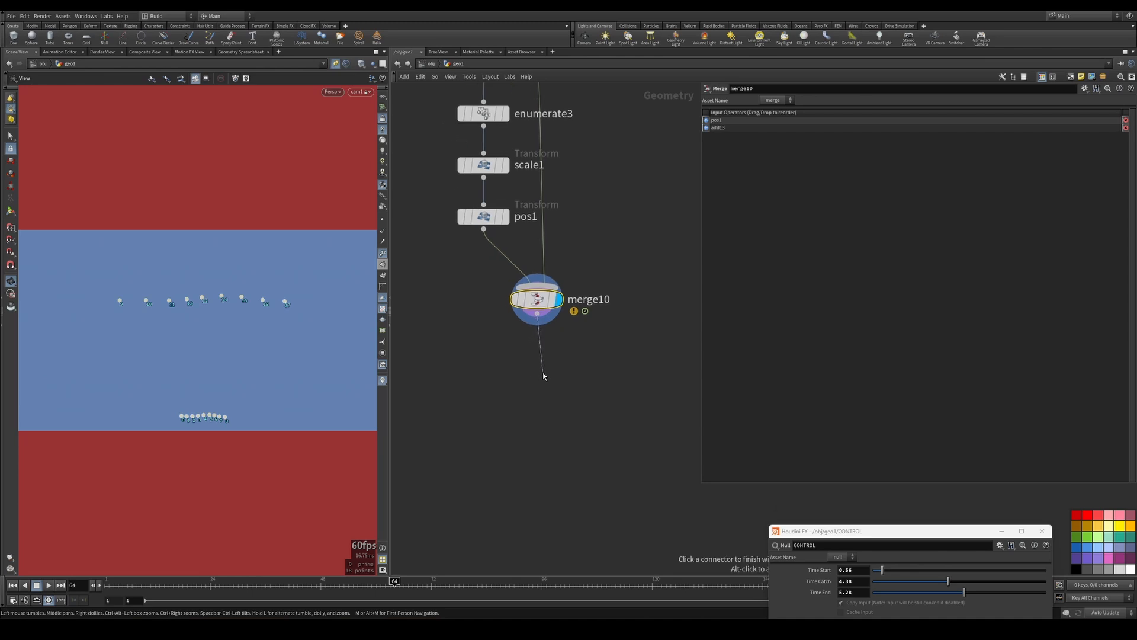
{"action": "key", "text": "Tab"}
{"action": "type", "text": "add"}
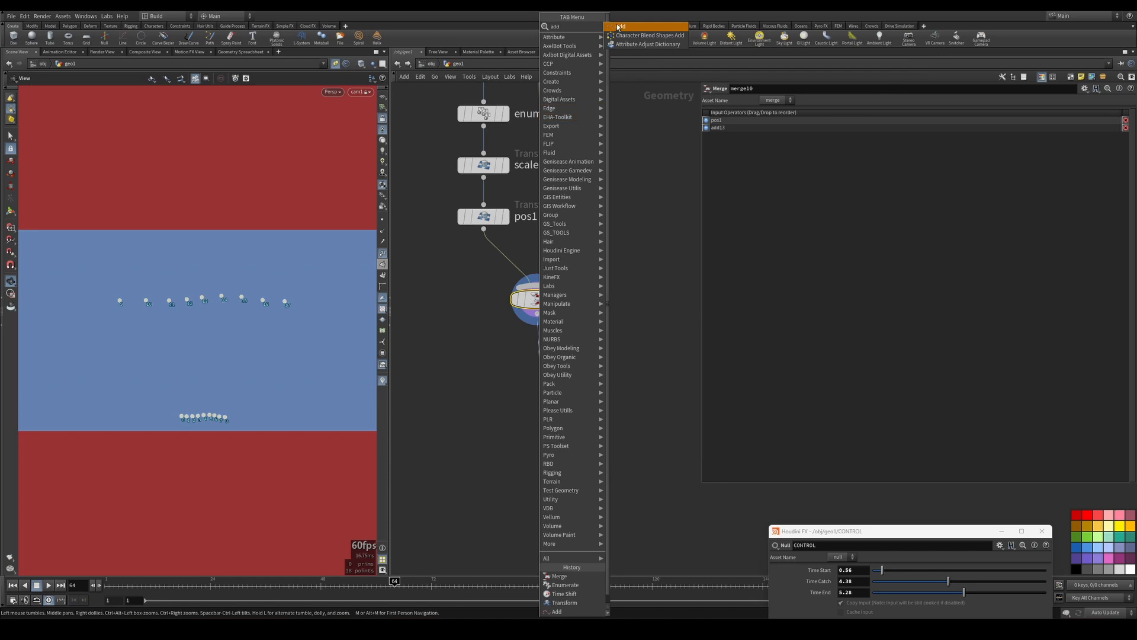
{"action": "left_click", "coordinate": [618, 26]}
{"action": "left_click", "coordinate": [561, 374]}
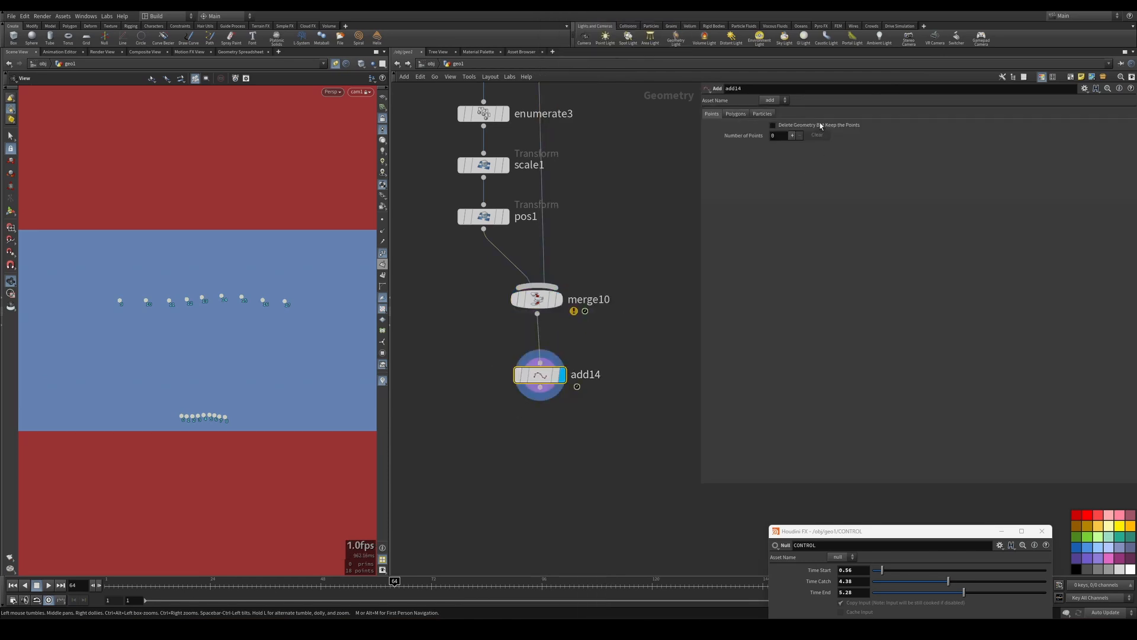
- Make the Add node build polygons by group, using By Attribute with the attribute name __id
{"action": "left_click", "coordinate": [744, 114]}
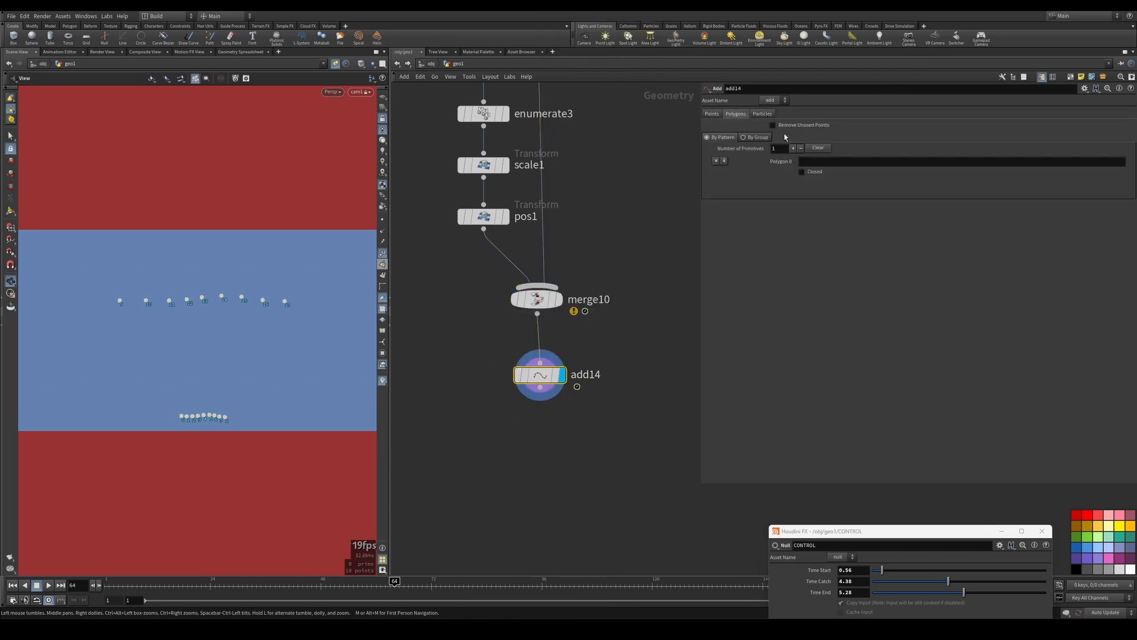
{"action": "left_click", "coordinate": [744, 138]}
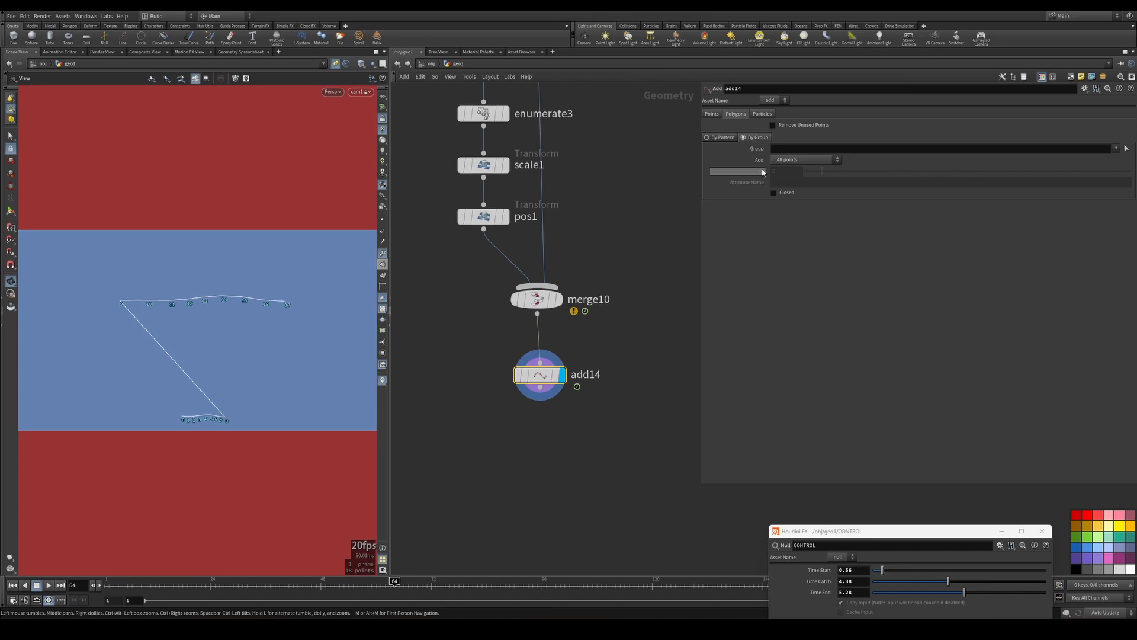
{"action": "left_click", "coordinate": [808, 161]}
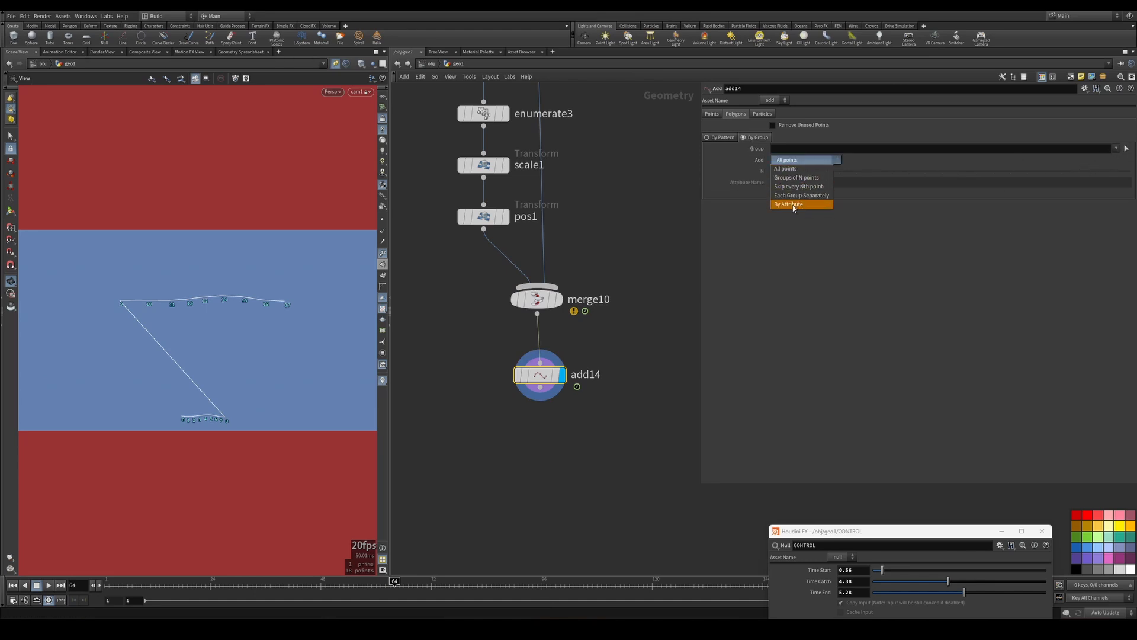
{"action": "left_click", "coordinate": [793, 205]}
{"action": "left_click", "coordinate": [789, 181]}
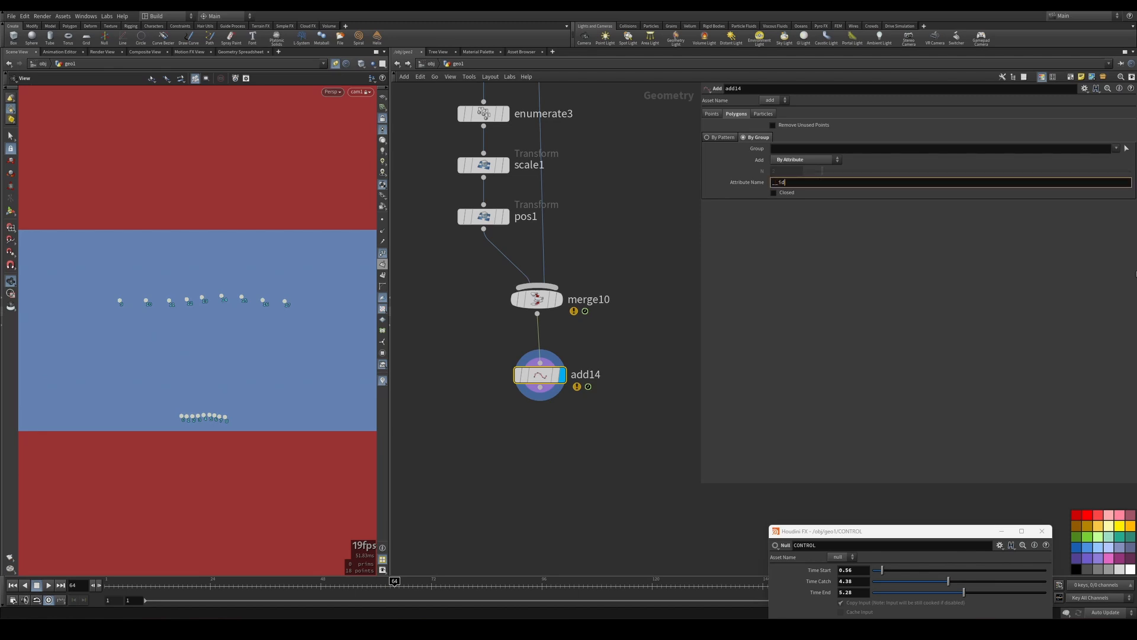
{"action": "left_click", "coordinate": [605, 494]}
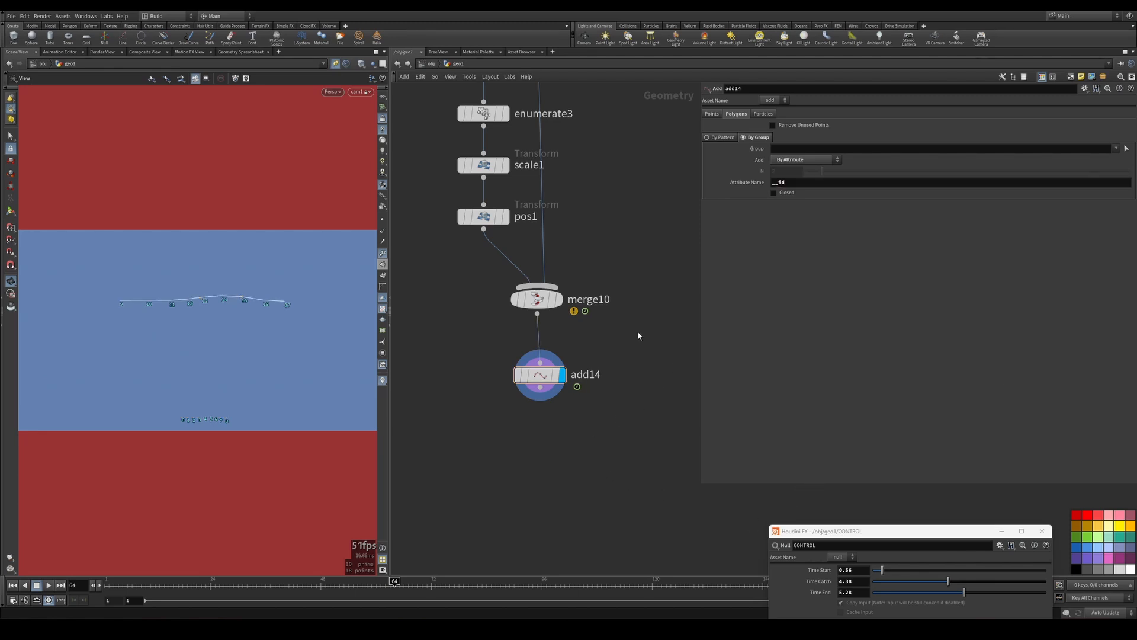
- Feed merge10's second input from enumerate3 instead of add13, and align add13 above timeshift6
{"action": "middle_click_drag", "start_coordinate": [637, 335], "coordinate": [635, 352]}
{"action": "middle_click_drag", "start_coordinate": [549, 384], "coordinate": [528, 480]}
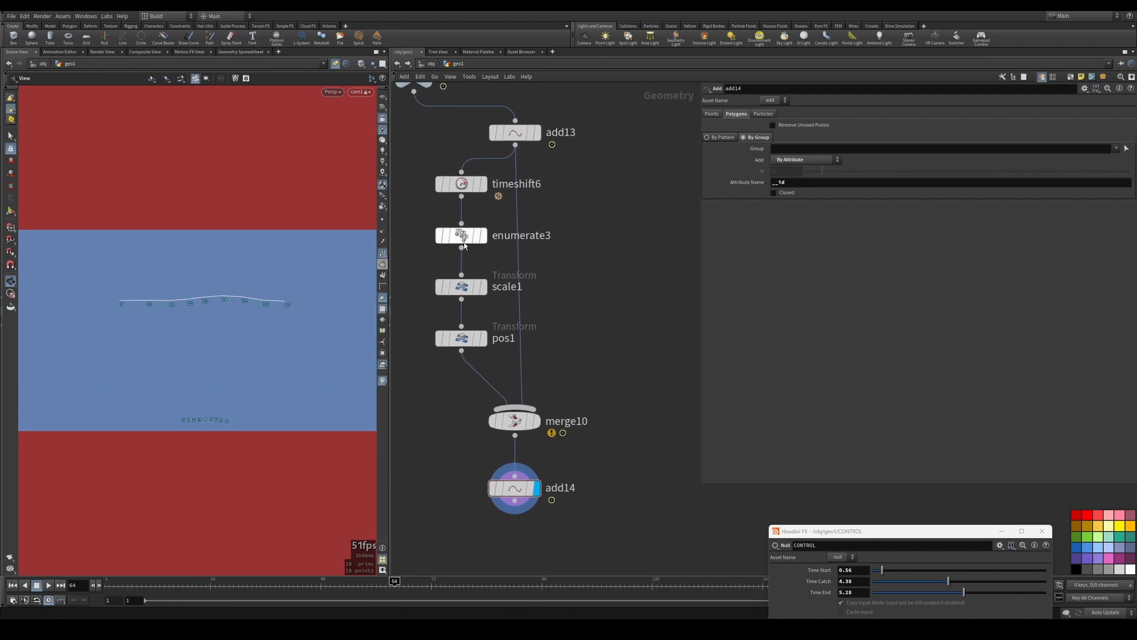
{"action": "mouse_move", "coordinate": [477, 270]}
{"action": "left_click_drag", "start_coordinate": [466, 252], "coordinate": [530, 256]}
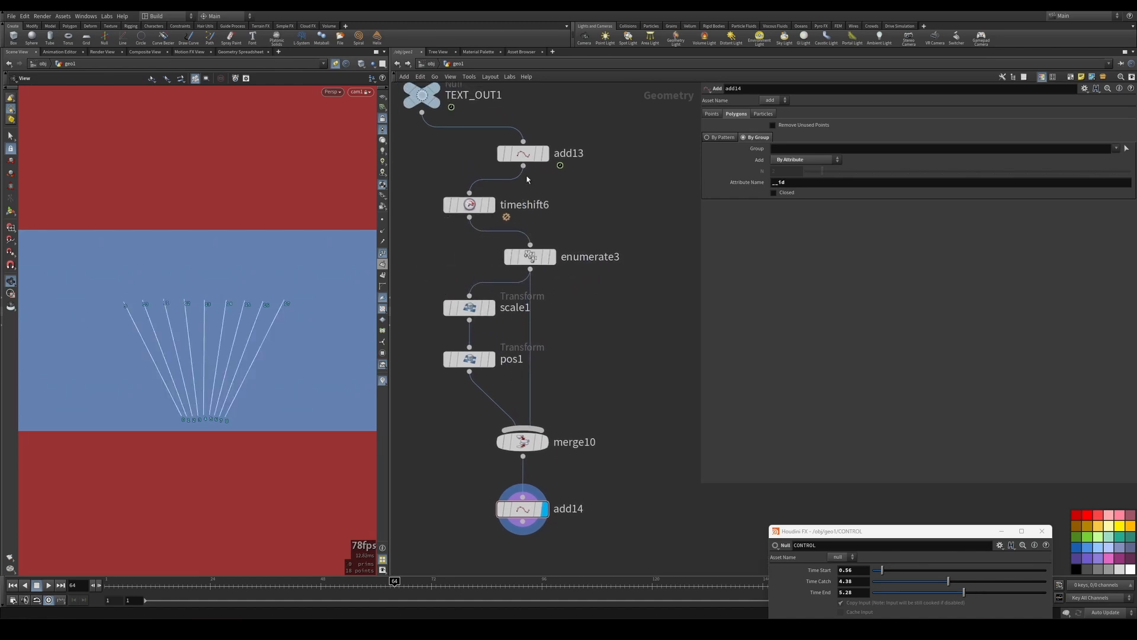
{"action": "left_click_drag", "start_coordinate": [524, 153], "coordinate": [470, 154]}
- Review merge10's input list and enumerate3's attribute settings
{"action": "scroll", "coordinate": [598, 194], "scroll_direction": "down", "scroll_amount": 3}
{"action": "scroll", "coordinate": [599, 196], "scroll_direction": "down", "scroll_amount": 1}
{"action": "left_click_drag", "start_coordinate": [624, 161], "coordinate": [553, 281]}
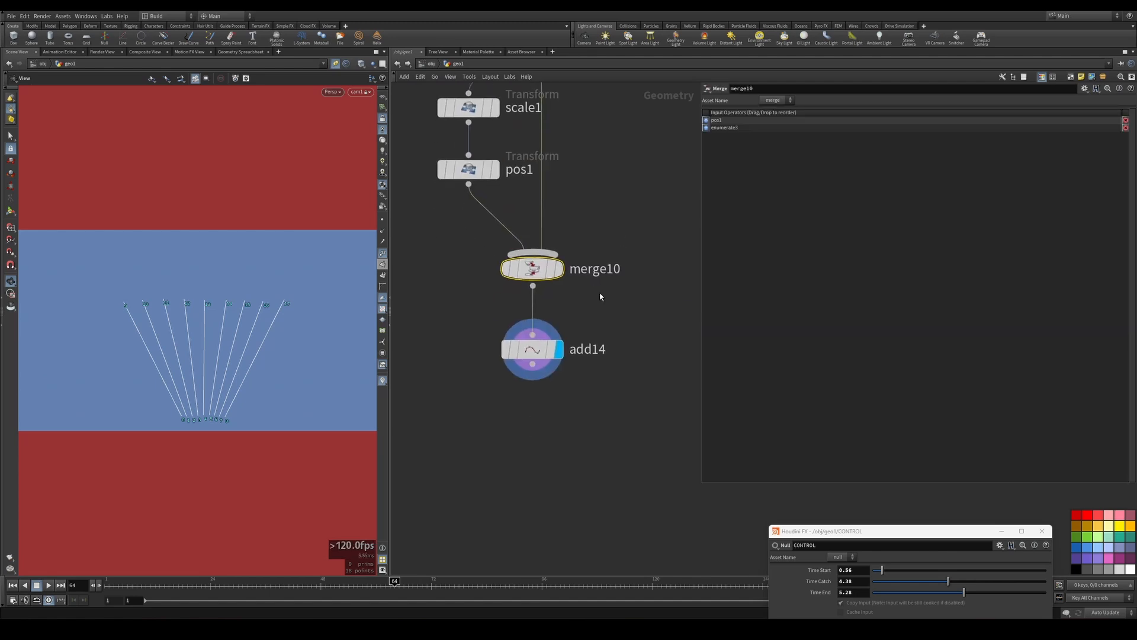
{"action": "middle_click_drag", "start_coordinate": [599, 132], "coordinate": [632, 311]}
{"action": "left_click_drag", "start_coordinate": [653, 183], "coordinate": [595, 230]}
{"action": "middle_click_drag", "start_coordinate": [607, 318], "coordinate": [580, 183]}
{"action": "scroll", "coordinate": [513, 408], "scroll_direction": "up", "scroll_amount": 1}
- Connect a Resample node below add14, display it and position it under the chain
{"action": "middle_click_drag", "start_coordinate": [513, 407], "coordinate": [555, 338]}
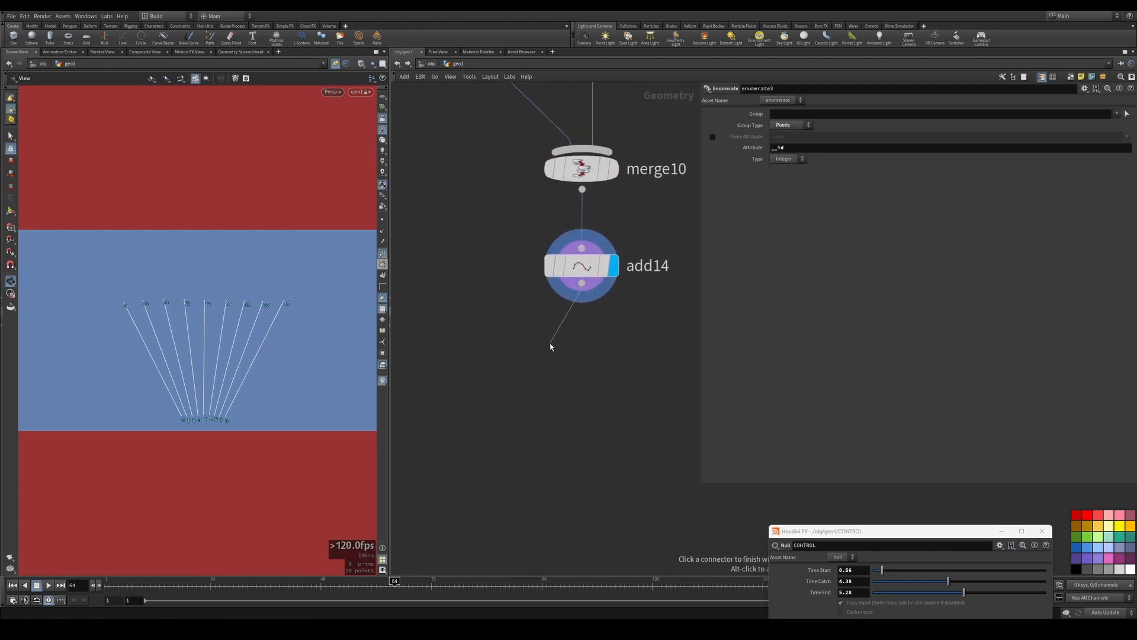
{"action": "key", "text": "Tab"}
{"action": "type", "text": "r"}
{"action": "key", "text": "BackSpace"}
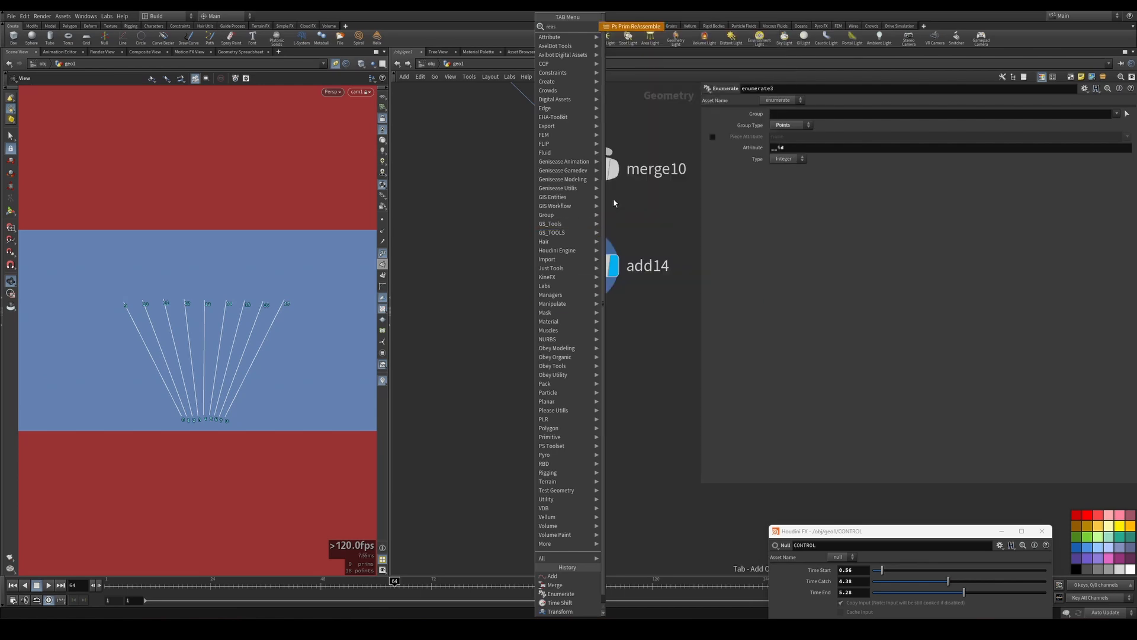
{"action": "key", "text": "Escape"}
{"action": "key", "text": "Tab"}
{"action": "type", "text": "res"}
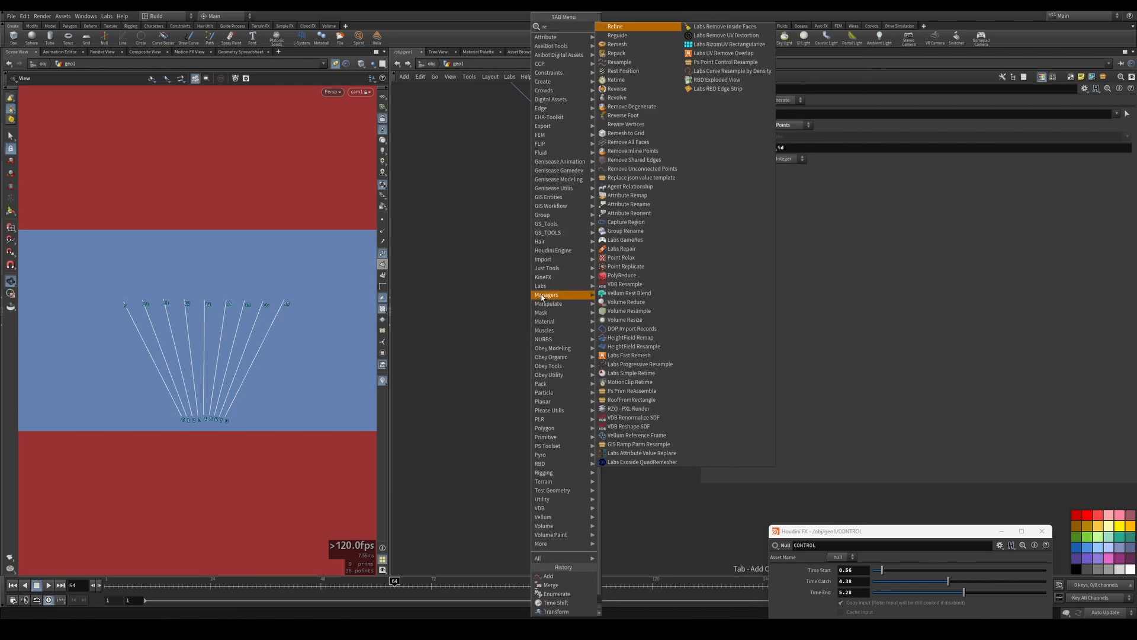
{"action": "key", "text": "Return"}
{"action": "left_click", "coordinate": [532, 341]}
{"action": "left_click", "coordinate": [564, 338]}
{"action": "left_click_drag", "start_coordinate": [530, 344], "coordinate": [557, 343]}
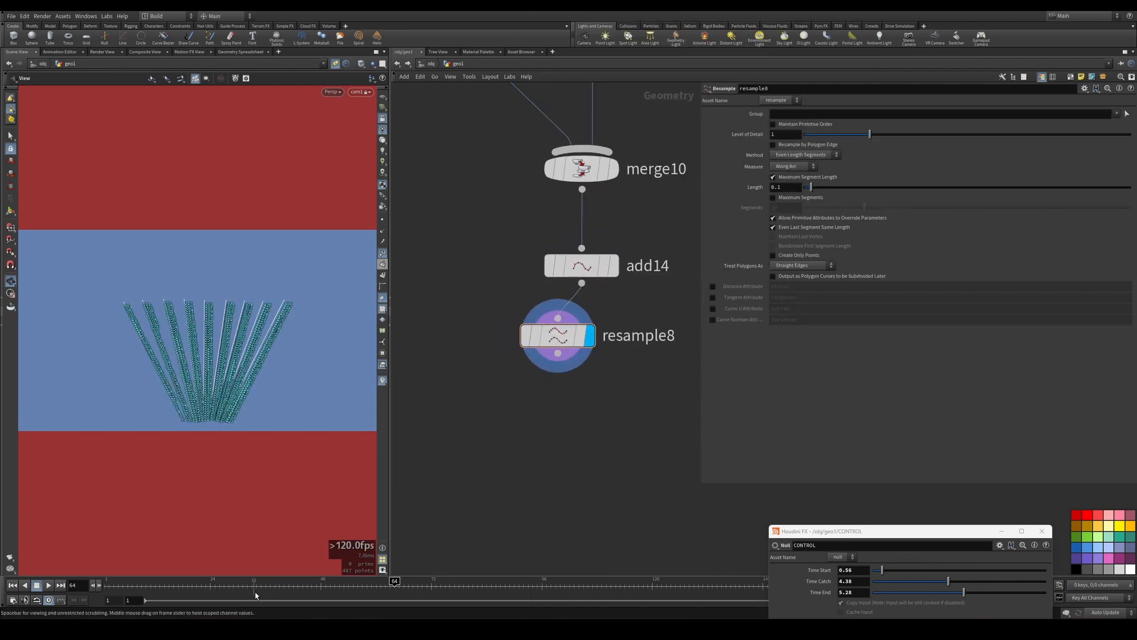
- Move enumerate3 between add13 and timeshift6 and feed merge10's direct input from enumerate3, checking the moving lines at frame 81
{"action": "left_click_drag", "start_coordinate": [321, 544], "coordinate": [386, 544]}
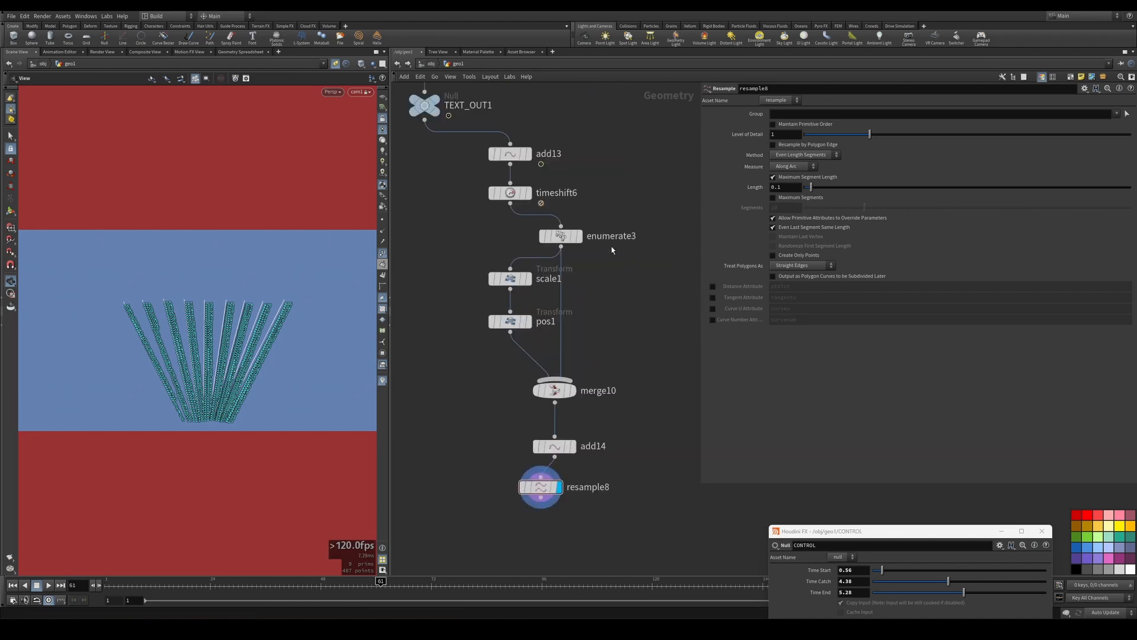
{"action": "middle_click_drag", "start_coordinate": [612, 249], "coordinate": [602, 317]}
{"action": "scroll", "coordinate": [574, 285], "scroll_direction": "up", "scroll_amount": 3}
{"action": "left_click_drag", "start_coordinate": [555, 318], "coordinate": [533, 264]}
{"action": "middle_click_drag", "start_coordinate": [511, 343], "coordinate": [513, 308]}
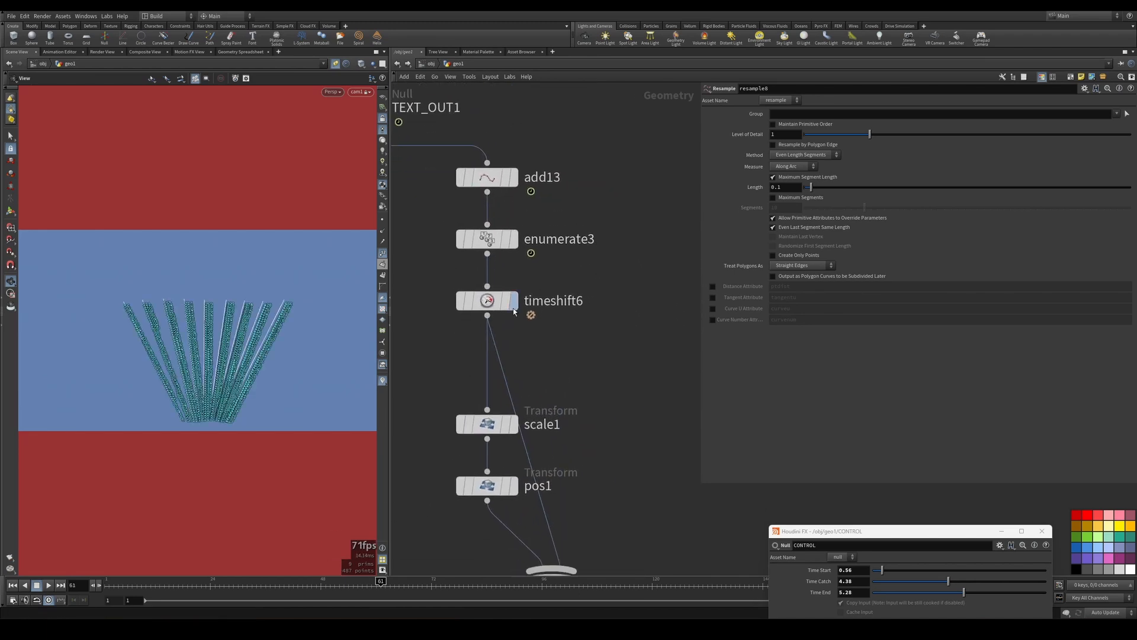
{"action": "left_click_drag", "start_coordinate": [495, 346], "coordinate": [496, 267]}
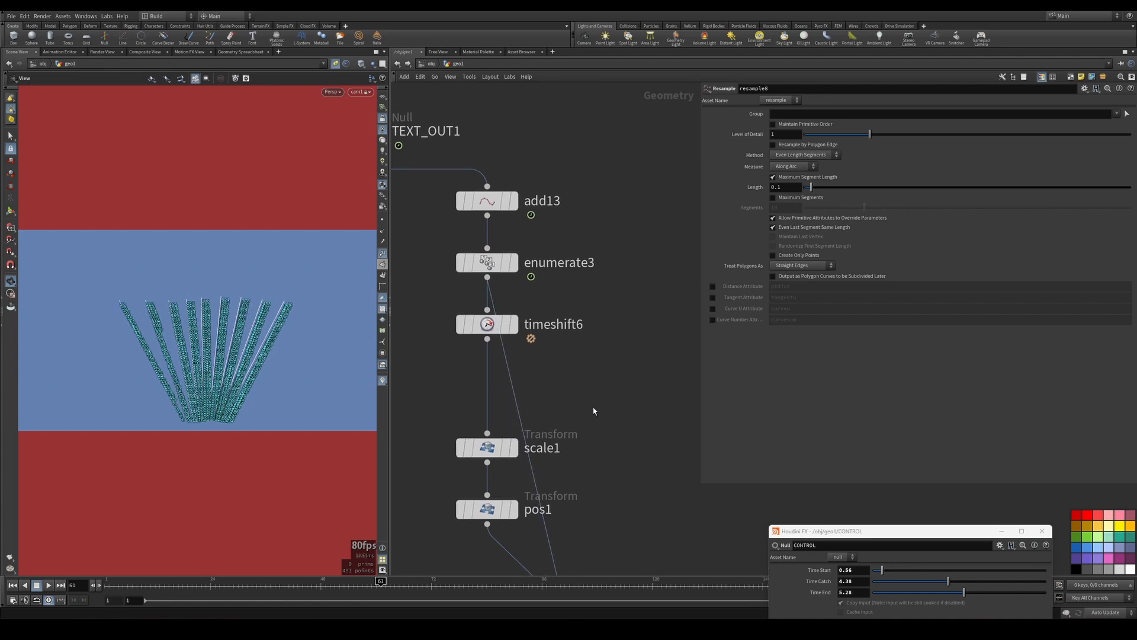
{"action": "middle_click_drag", "start_coordinate": [594, 410], "coordinate": [578, 330]}
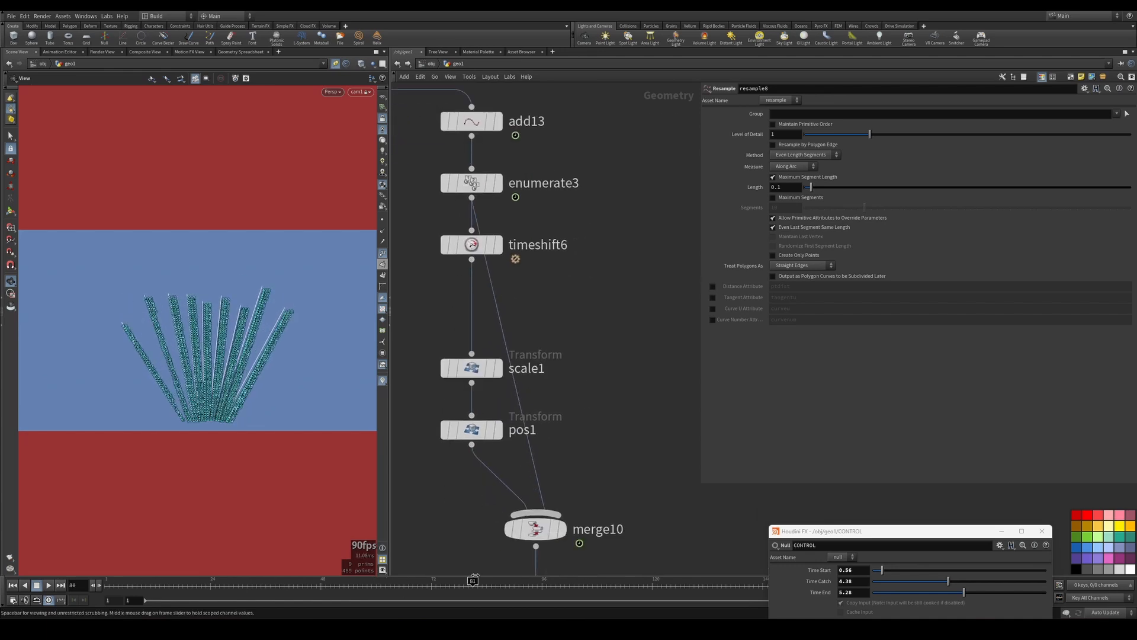
{"action": "mouse_move", "coordinate": [475, 576]}
{"action": "left_mouse_down"}
{"action": "mouse_move", "coordinate": [548, 570]}
{"action": "mouse_move", "coordinate": [127, 543]}
{"action": "mouse_move", "coordinate": [536, 562]}
{"action": "mouse_move", "coordinate": [472, 578]}
{"action": "left_mouse_up"}
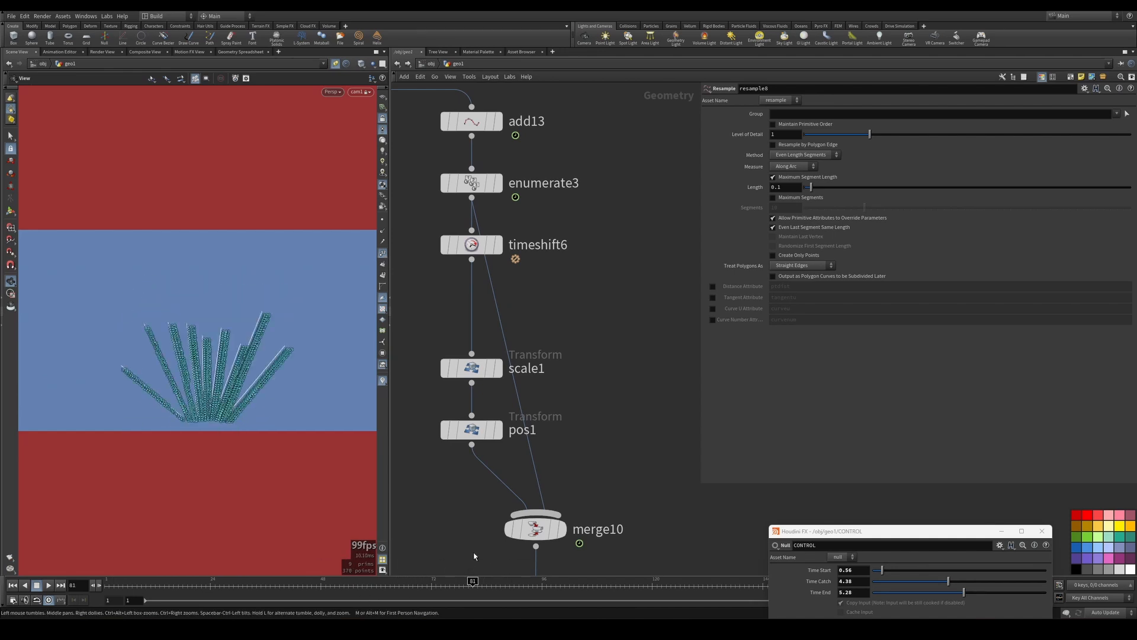
- Turn off Maximum Segment Length on resample8 and enable Maximum Segments with 50 segments
{"action": "middle_click_drag", "start_coordinate": [465, 508], "coordinate": [476, 513]}
{"action": "scroll", "coordinate": [476, 509], "scroll_direction": "down", "scroll_amount": 3}
{"action": "middle_click_drag", "start_coordinate": [614, 468], "coordinate": [604, 314]}
{"action": "scroll", "coordinate": [536, 451], "scroll_direction": "up", "scroll_amount": 3}
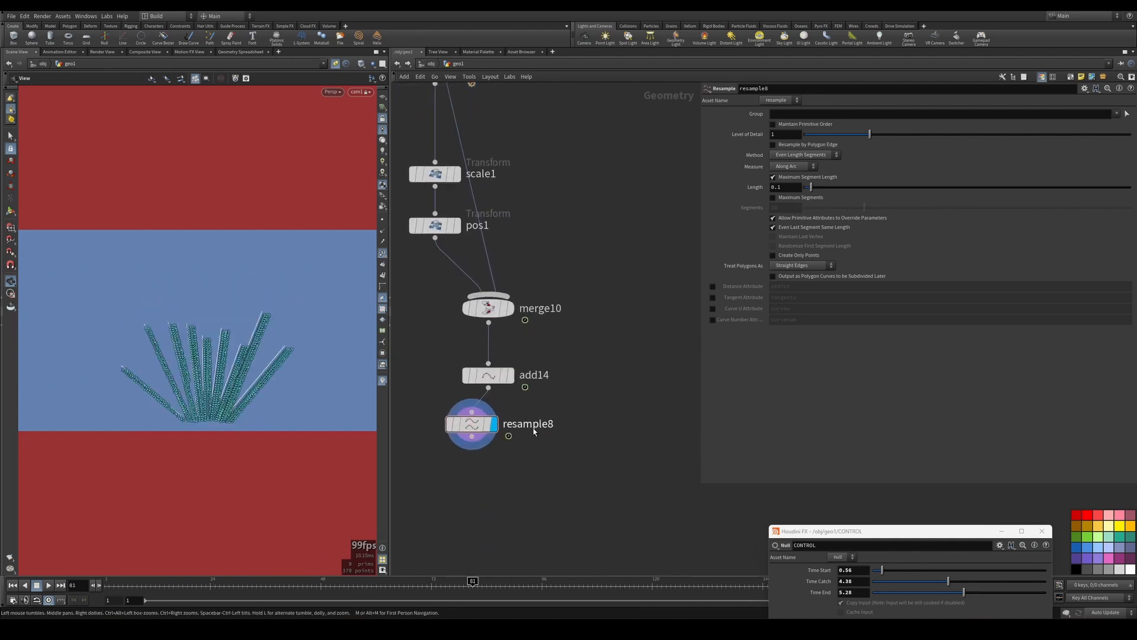
{"action": "left_click", "coordinate": [787, 178]}
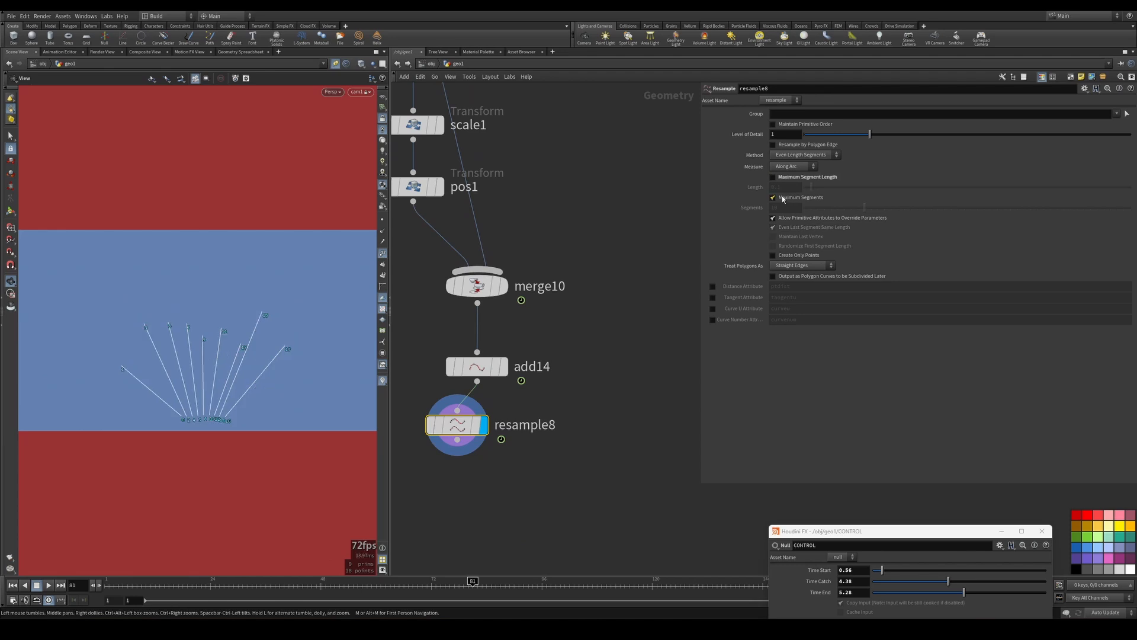
{"action": "left_click", "coordinate": [786, 198]}
{"action": "left_click_drag", "start_coordinate": [866, 208], "coordinate": [1129, 226]}
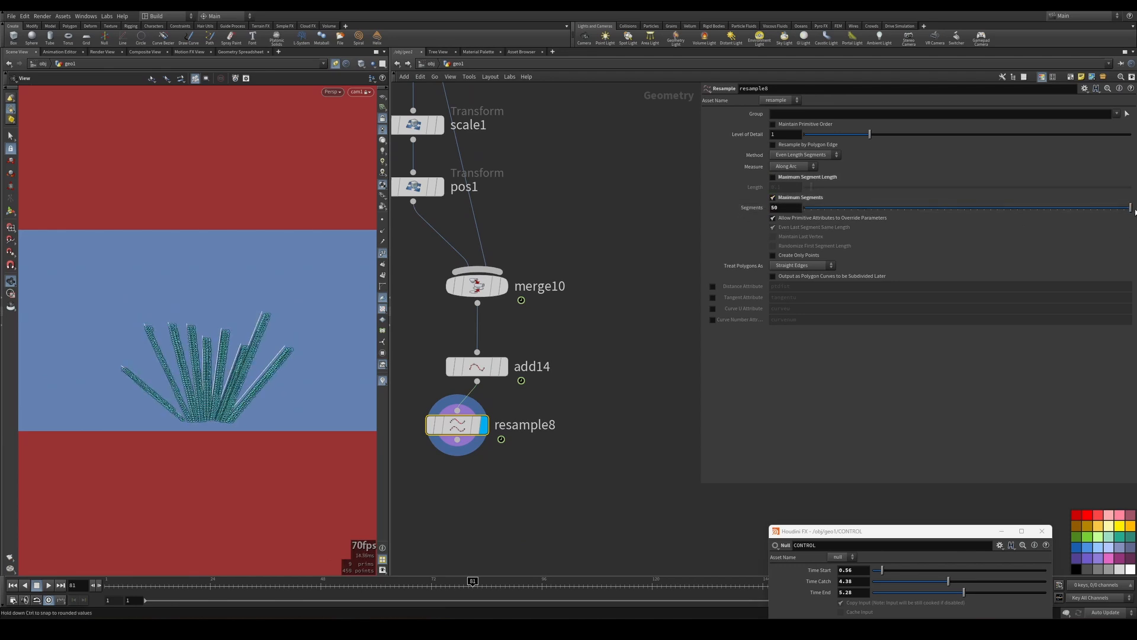
- Scrub the line animation to frame 56 and align resample8 directly under add14
{"action": "middle_click_drag", "start_coordinate": [469, 426], "coordinate": [540, 393]}
{"action": "left_click", "coordinate": [382, 253]}
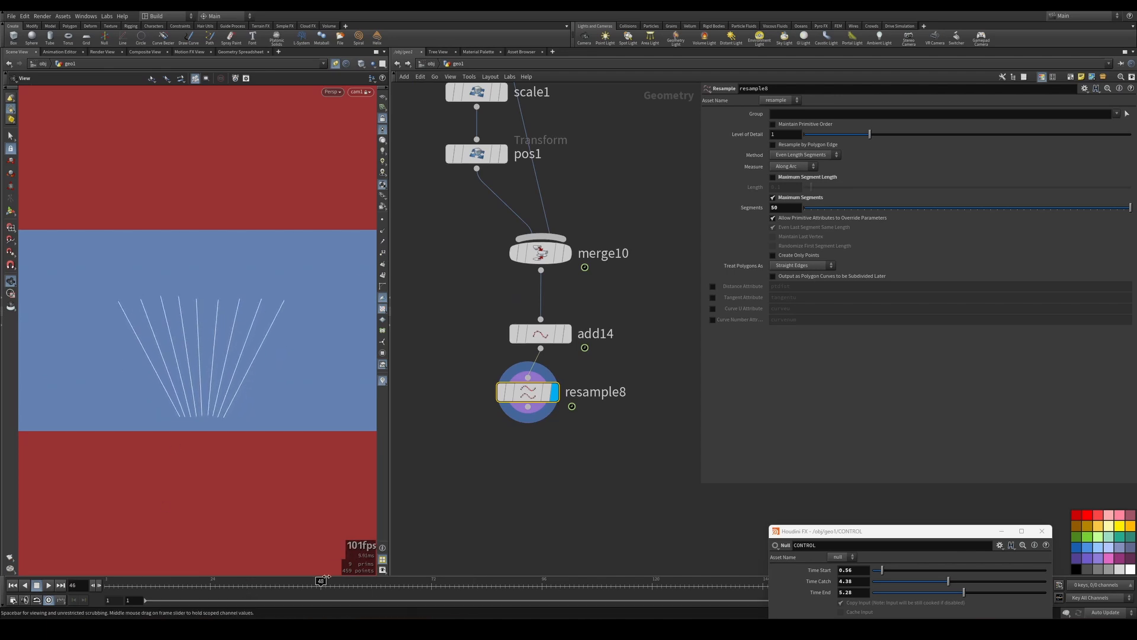
{"action": "right_click_drag", "start_coordinate": [191, 355], "coordinate": [218, 370]}
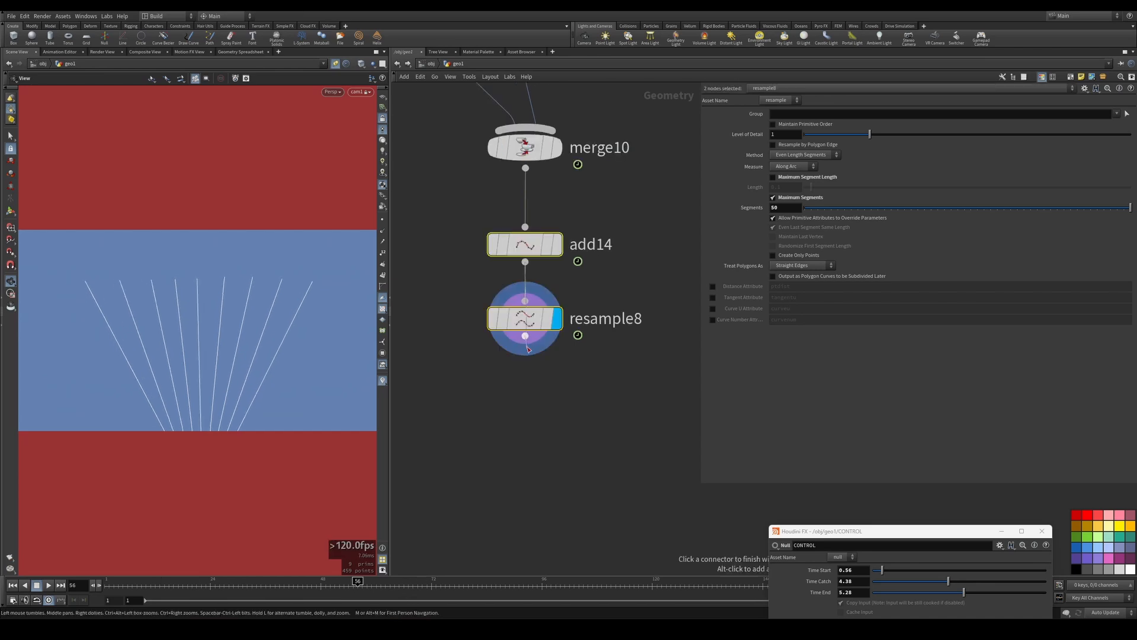
{"action": "left_click", "coordinate": [526, 384]}
{"action": "middle_click_drag", "start_coordinate": [525, 373], "coordinate": [556, 342]}
- Connect and display an Attribute Wrangle below resample8, and enable resample8's Curve U Attribute as curveu
{"action": "left_click_drag", "start_coordinate": [557, 303], "coordinate": [550, 418]}
{"action": "middle_click_drag", "start_coordinate": [551, 418], "coordinate": [545, 422]}
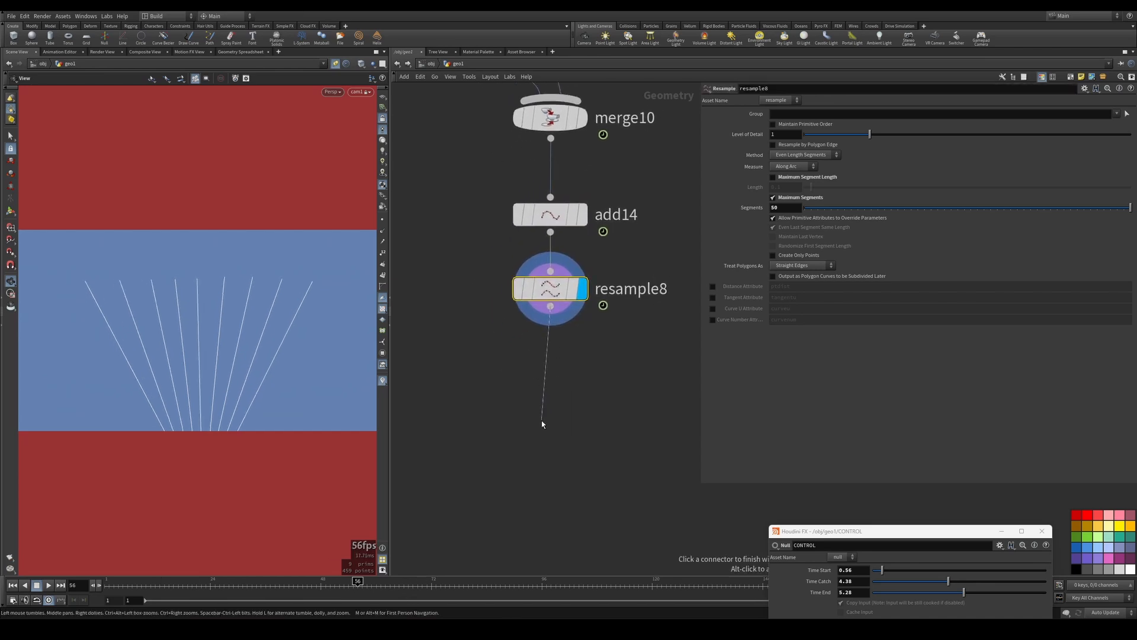
{"action": "key", "text": "Tab"}
{"action": "type", "text": "aw"}
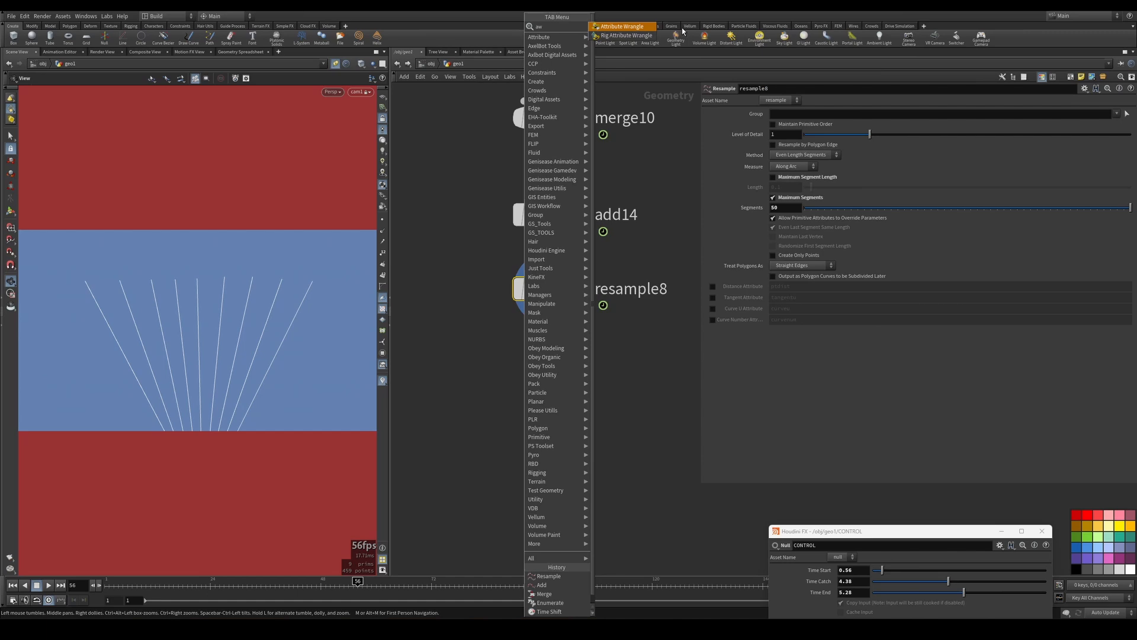
{"action": "left_click", "coordinate": [609, 29]}
{"action": "left_click", "coordinate": [556, 385]}
{"action": "left_click", "coordinate": [551, 290]}
{"action": "middle_click_drag", "start_coordinate": [551, 289], "coordinate": [495, 324]}
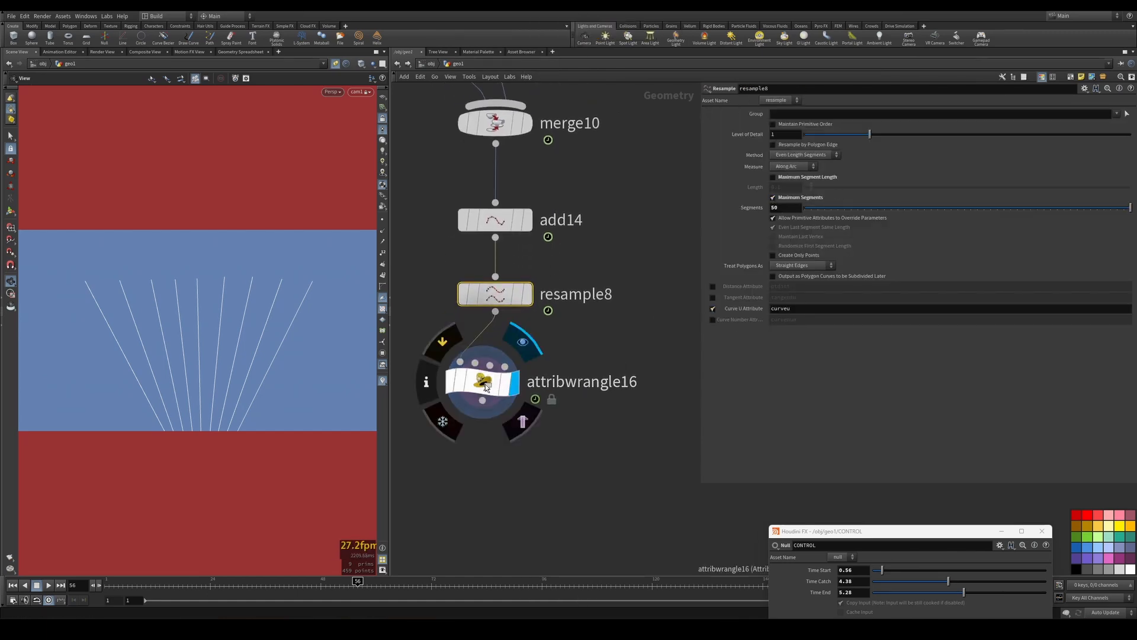
{"action": "left_click", "coordinate": [483, 410]}
{"action": "left_click", "coordinate": [733, 173]}
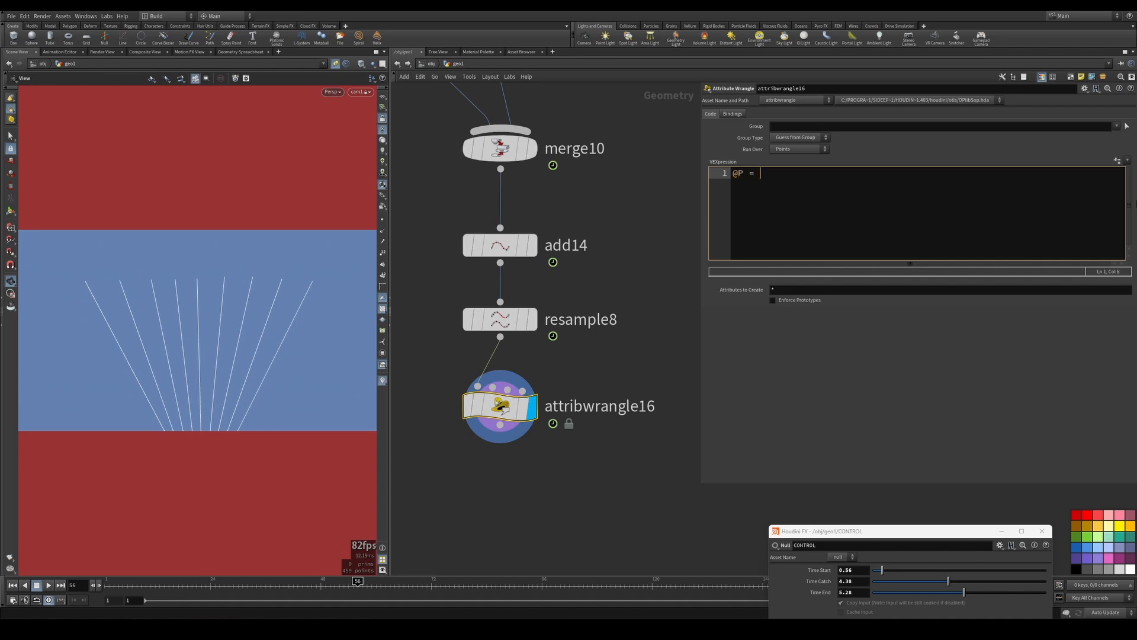
{"action": "type", "text": "rim"}
{"action": "type", "text": "uv()"}
{"action": "type", "text": "0,"}
{"action": "type", "text": "\"P"}
{"action": "type", "text": "\",@primnum."}
{"action": "type", "text": "@cur"}
{"action": "key", "text": "shift+Left"}
{"action": "key", "text": "shift+Left"}
{"action": "key", "text": "shift+Left"}
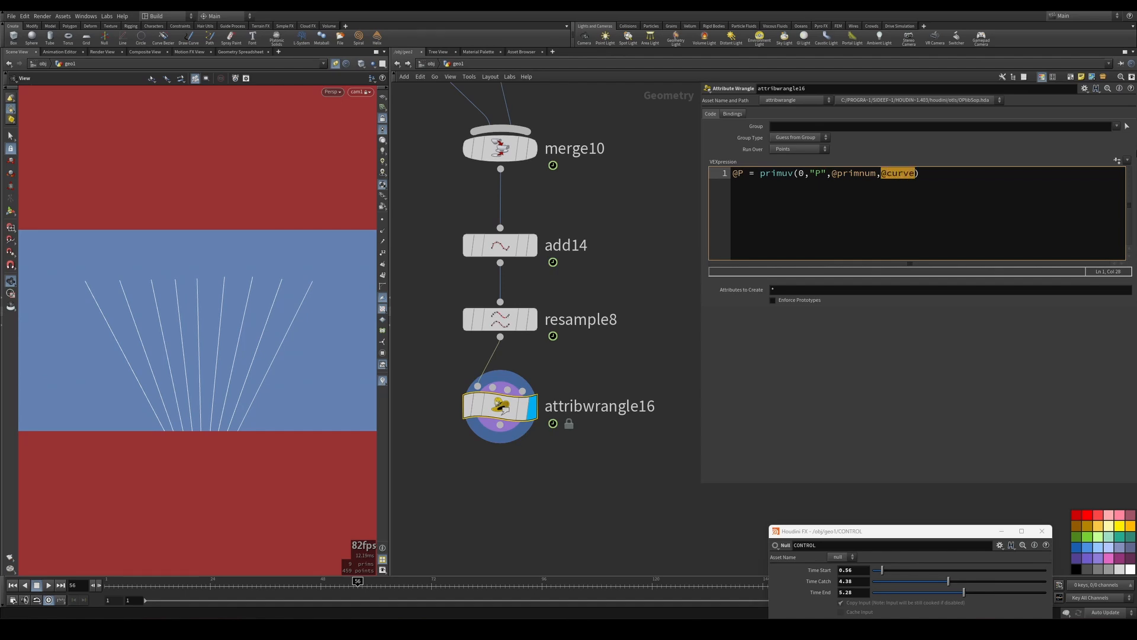
{"action": "type", "text": "falloff"}
{"action": "key", "text": "Home"}
{"action": "key", "text": "Return"}
{"action": "key", "text": "Up"}
{"action": "type", "text": "float falloff ="}
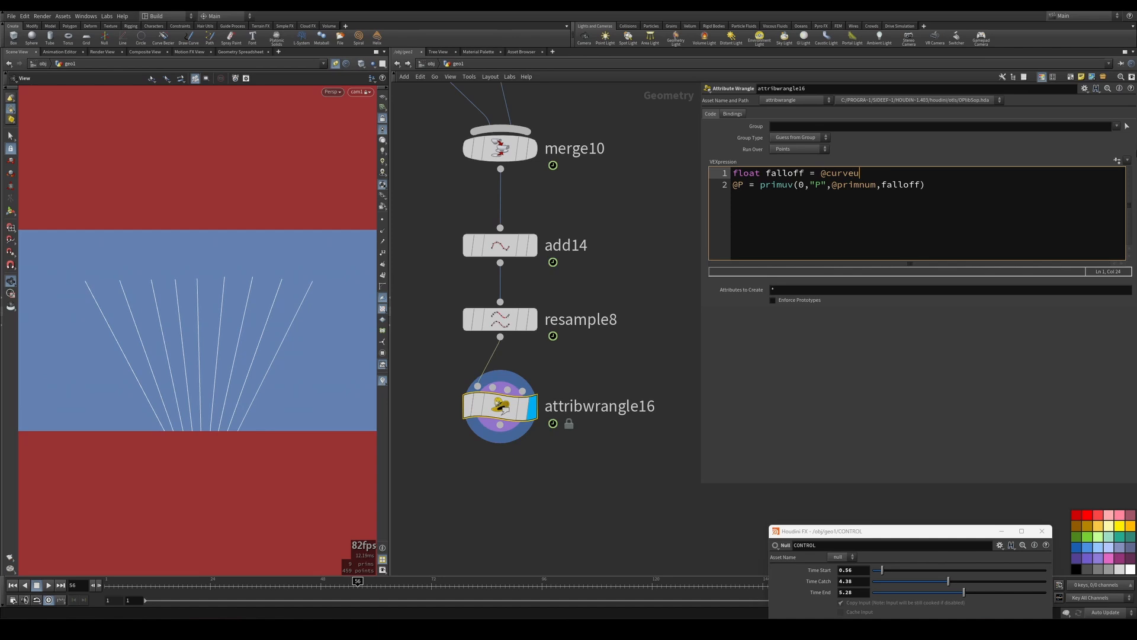
{"action": "key", "text": "Down"}
{"action": "key", "text": "End"}
{"action": "type", "text": ";"}
{"action": "key", "text": "Up"}
{"action": "type", "text": ";"}
{"action": "key", "text": "Down"}
{"action": "key", "text": "shift+Right"}
{"action": "key", "text": "shift+Right"}
{"action": "key", "text": "shift+Right"}
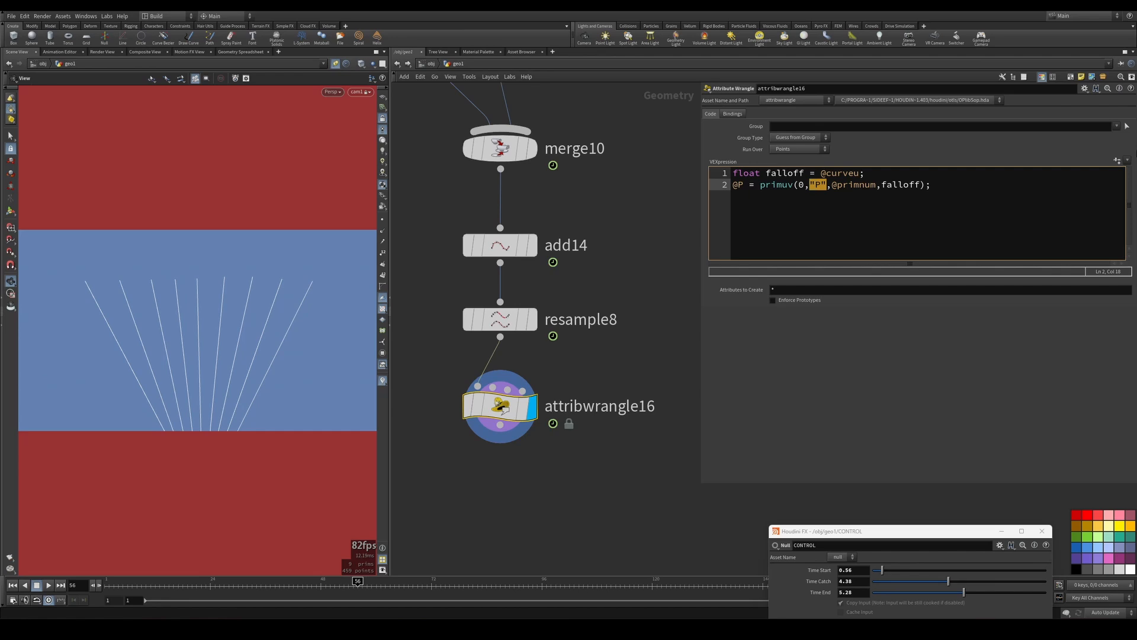
{"action": "left_click", "coordinate": [832, 184]}
{"action": "key", "text": "Right"}
{"action": "key", "text": "shift+Right"}
{"action": "key", "text": "shift+Right"}
{"action": "key", "text": "shift+Right"}
{"action": "key", "text": "shift+Right"}
{"action": "key", "text": "shift+Right"}
{"action": "key", "text": "shift+Right"}
{"action": "key", "text": "shift+Right"}
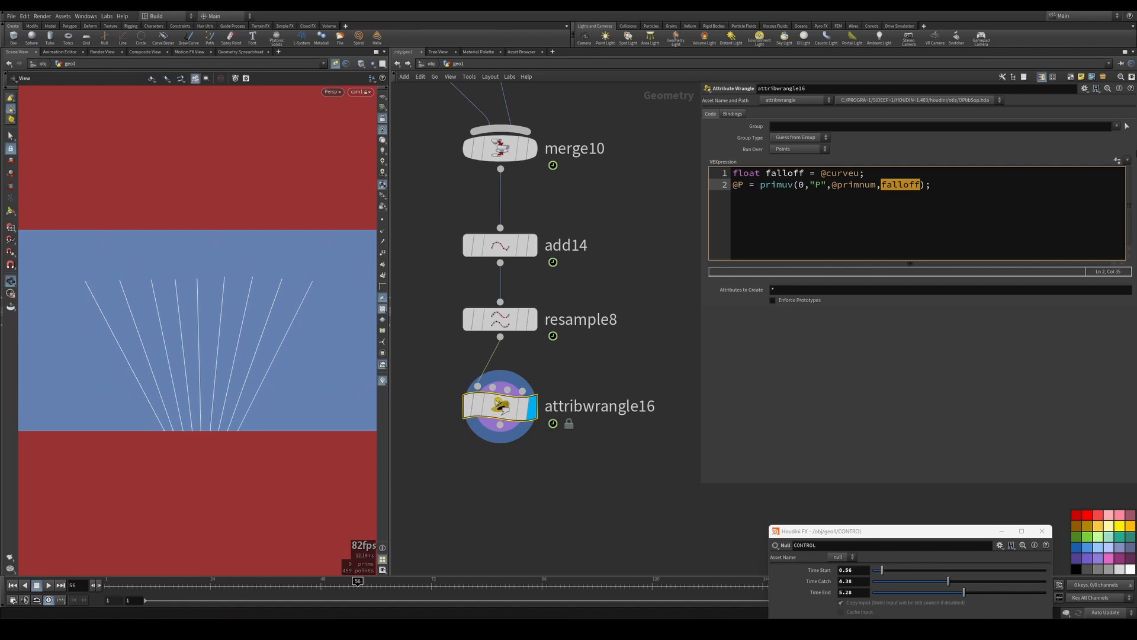
{"action": "key", "text": "End"}
{"action": "key", "text": "Return"}
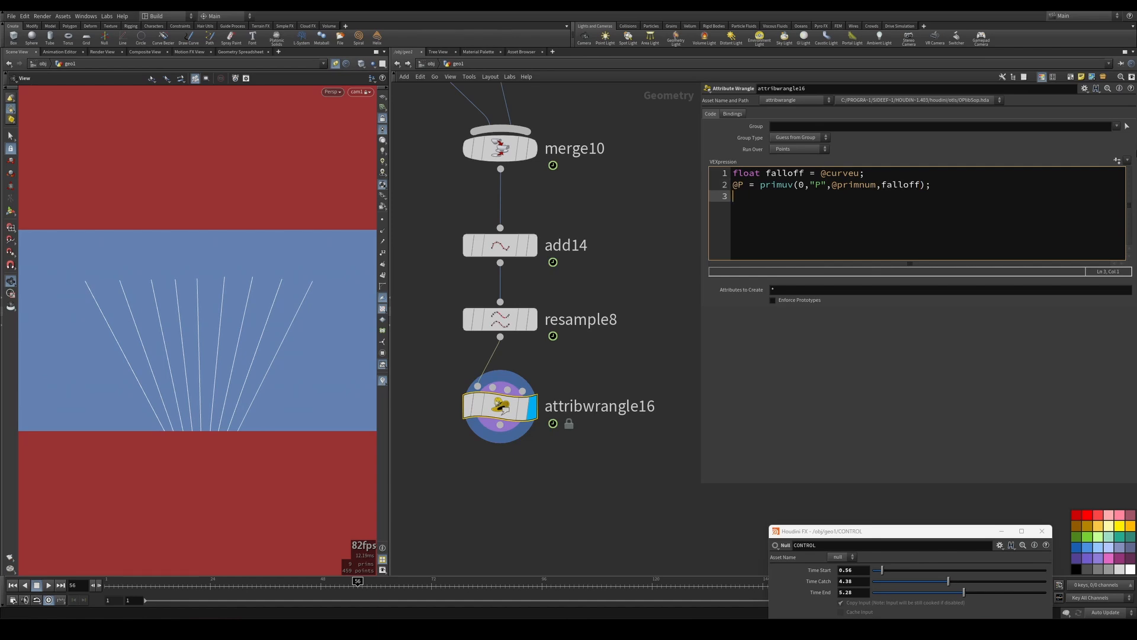
{"action": "left_click", "coordinate": [586, 202]}
{"action": "middle_click_drag", "start_coordinate": [580, 205], "coordinate": [570, 221]}
{"action": "left_click", "coordinate": [900, 184]}
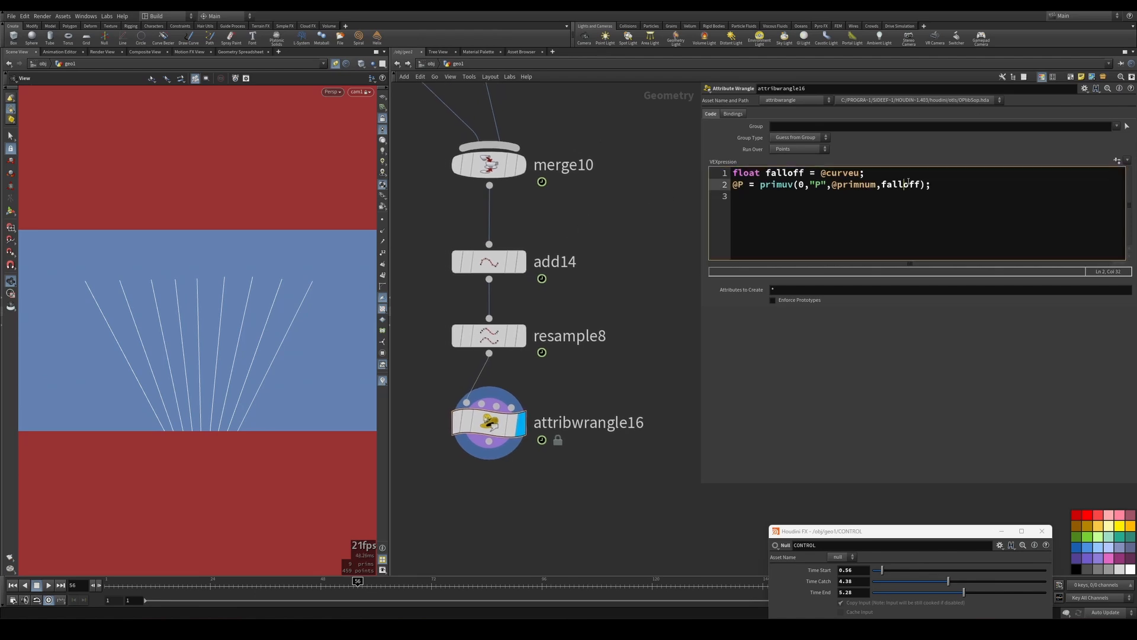
{"action": "left_click", "coordinate": [821, 173]}
{"action": "type", "text": "fit"}
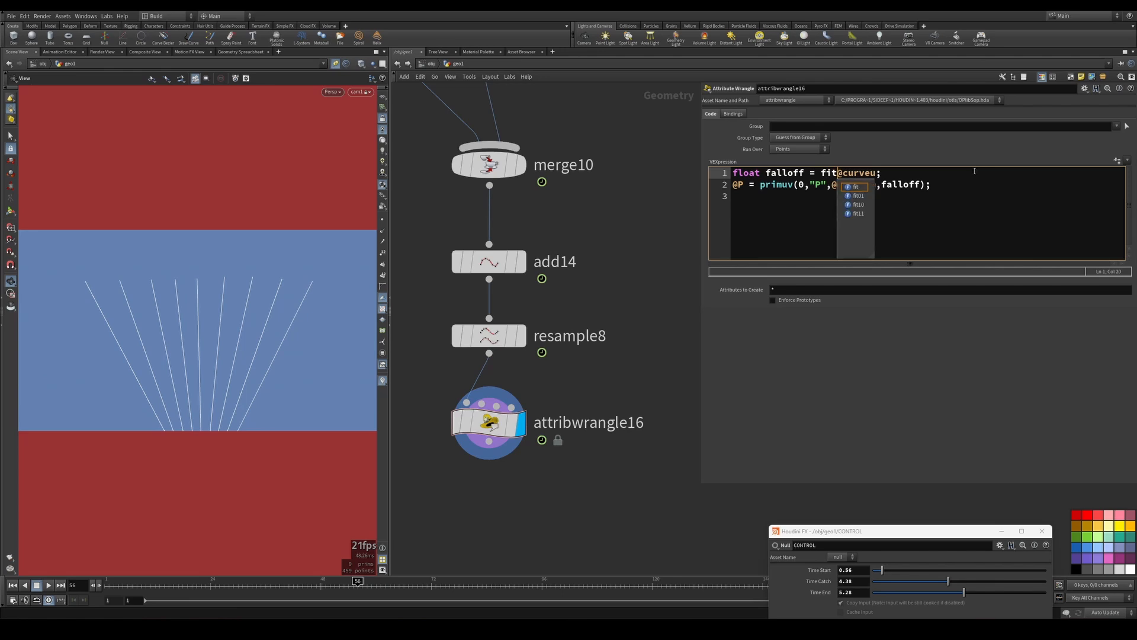
{"action": "type", "text": "("}
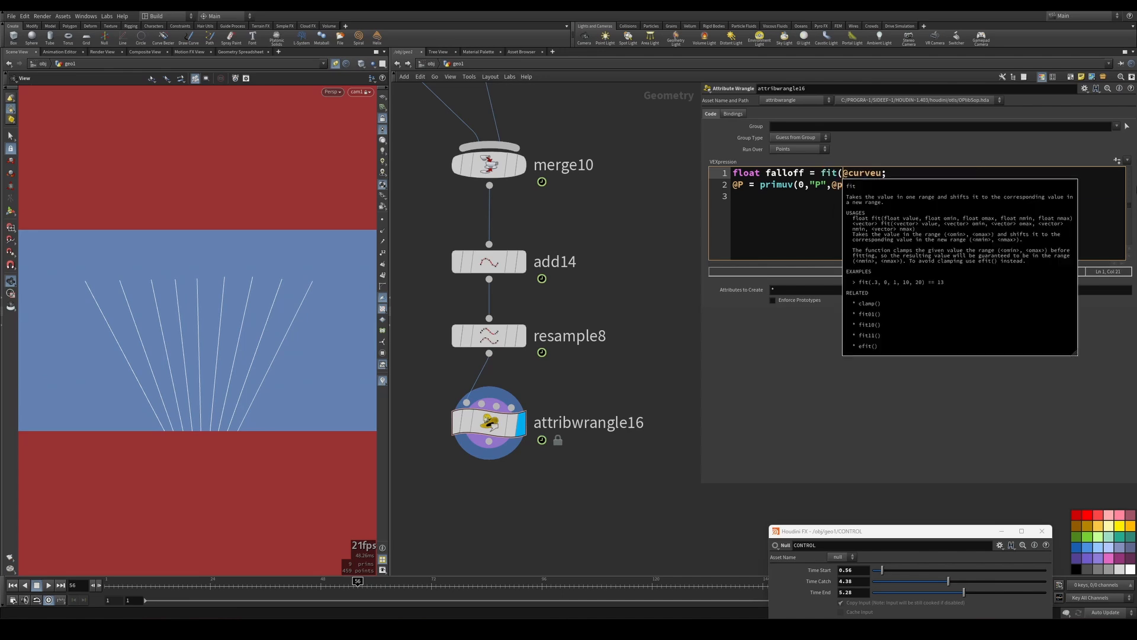
{"action": "key", "text": "Left"}
{"action": "type", "text": "01"}
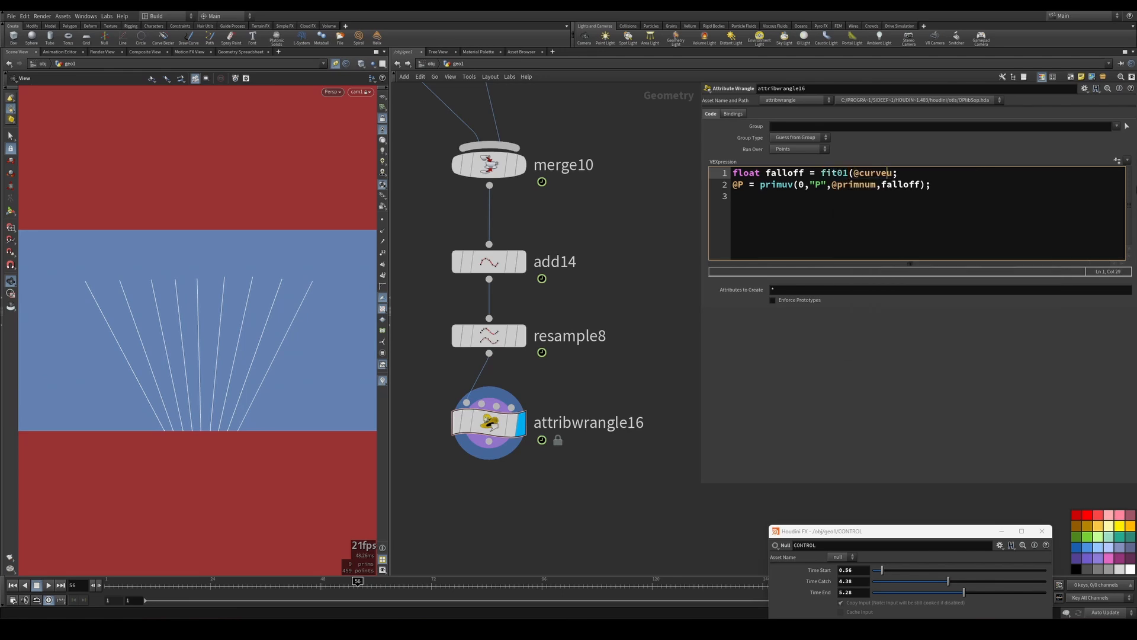
{"action": "key", "text": "End"}
{"action": "type", "text": ",ch('min'),ch('max')"}
{"action": "key", "text": "ctrl+Return"}
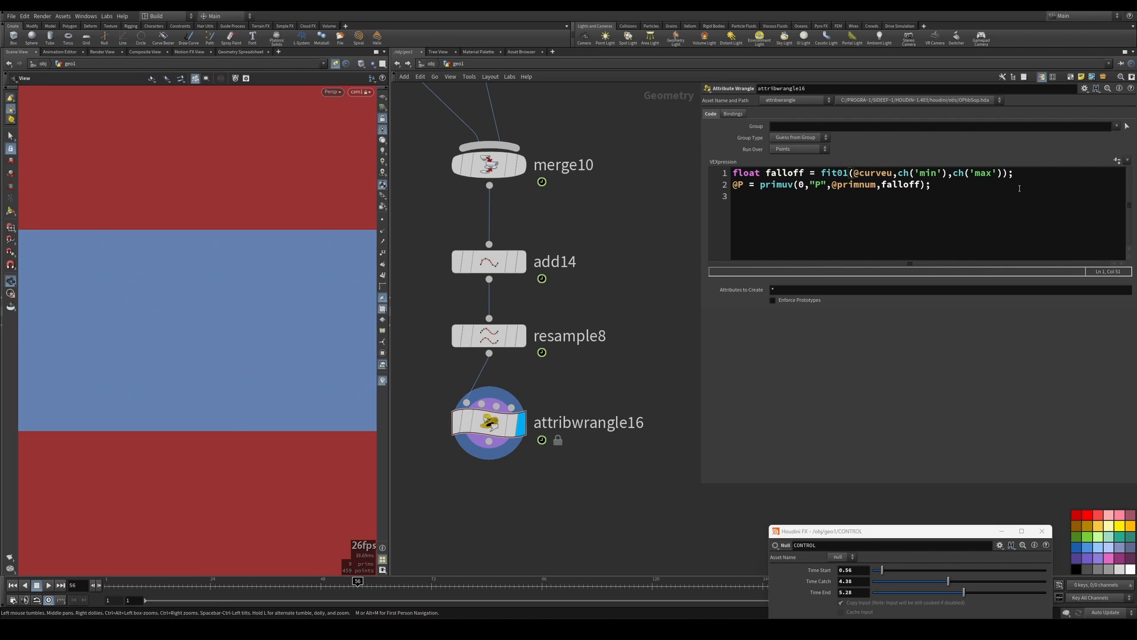
- Generate the wrangle's Min and Max parameters, test their effect on the lines, and set Min to 0 and Max to 1
{"action": "left_click", "coordinate": [1124, 164]}
{"action": "mouse_move", "coordinate": [805, 324]}
{"action": "left_mouse_down"}
{"action": "mouse_move", "coordinate": [1130, 325]}
{"action": "mouse_move", "coordinate": [804, 314]}
{"action": "left_mouse_up"}
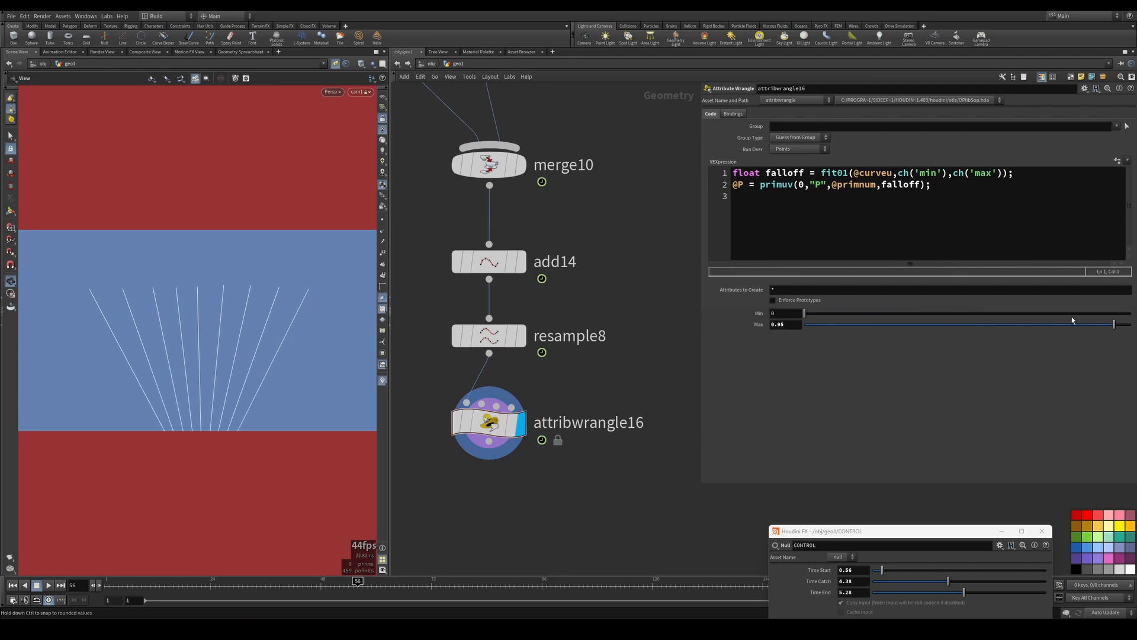
{"action": "mouse_move", "coordinate": [1114, 324]}
{"action": "left_mouse_down"}
{"action": "mouse_move", "coordinate": [876, 325]}
{"action": "mouse_move", "coordinate": [1131, 324]}
{"action": "left_mouse_up"}
{"action": "mouse_move", "coordinate": [805, 313]}
{"action": "left_mouse_down"}
{"action": "mouse_move", "coordinate": [978, 314]}
{"action": "mouse_move", "coordinate": [805, 313]}
{"action": "left_mouse_up"}
{"action": "mouse_move", "coordinate": [1131, 325]}
{"action": "left_mouse_down"}
{"action": "mouse_move", "coordinate": [907, 325]}
{"action": "mouse_move", "coordinate": [1120, 325]}
{"action": "mouse_move", "coordinate": [1078, 336]}
{"action": "mouse_move", "coordinate": [949, 330]}
{"action": "mouse_move", "coordinate": [1132, 326]}
{"action": "left_mouse_up"}
- Widen the parameter pane and copy the first six code lines of MAIN_ANIMATION, from time_start through the remap_anim ramp
{"action": "left_click_drag", "start_coordinate": [700, 191], "coordinate": [689, 191]}
{"action": "scroll", "coordinate": [682, 192], "scroll_direction": "down", "scroll_amount": 3}
{"action": "middle_click_drag", "start_coordinate": [653, 199], "coordinate": [610, 411]}
{"action": "middle_click_drag", "start_coordinate": [557, 179], "coordinate": [597, 327]}
{"action": "scroll", "coordinate": [544, 323], "scroll_direction": "up", "scroll_amount": 3}
{"action": "middle_click_drag", "start_coordinate": [532, 374], "coordinate": [567, 323]}
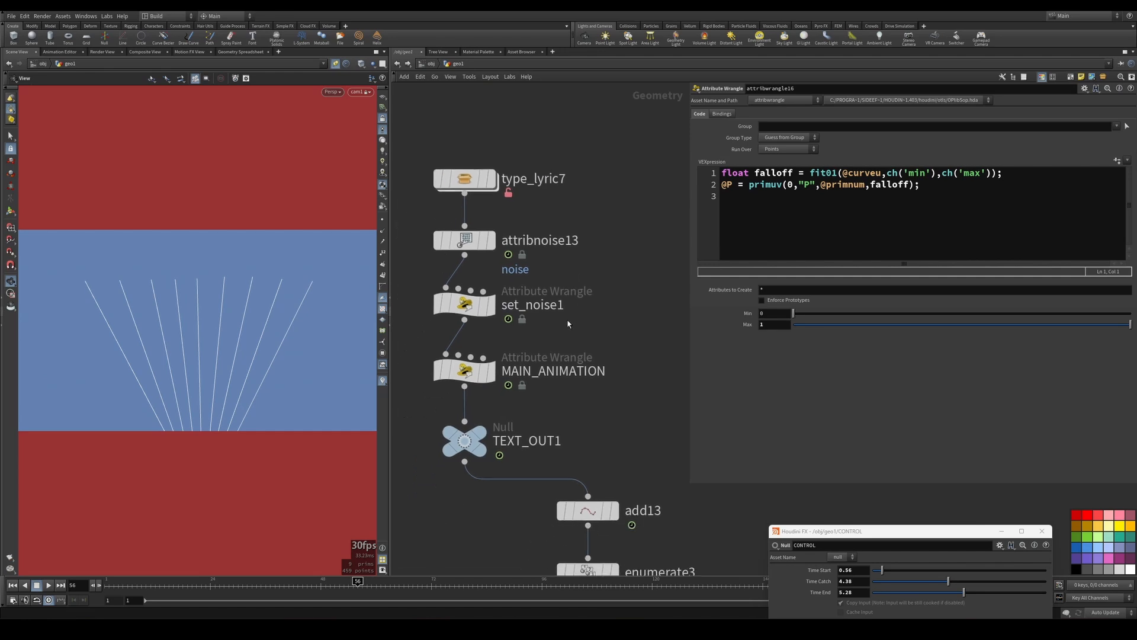
{"action": "left_click", "coordinate": [480, 368]}
{"action": "middle_click_drag", "start_coordinate": [670, 287], "coordinate": [683, 288]}
{"action": "left_click", "coordinate": [930, 207]}
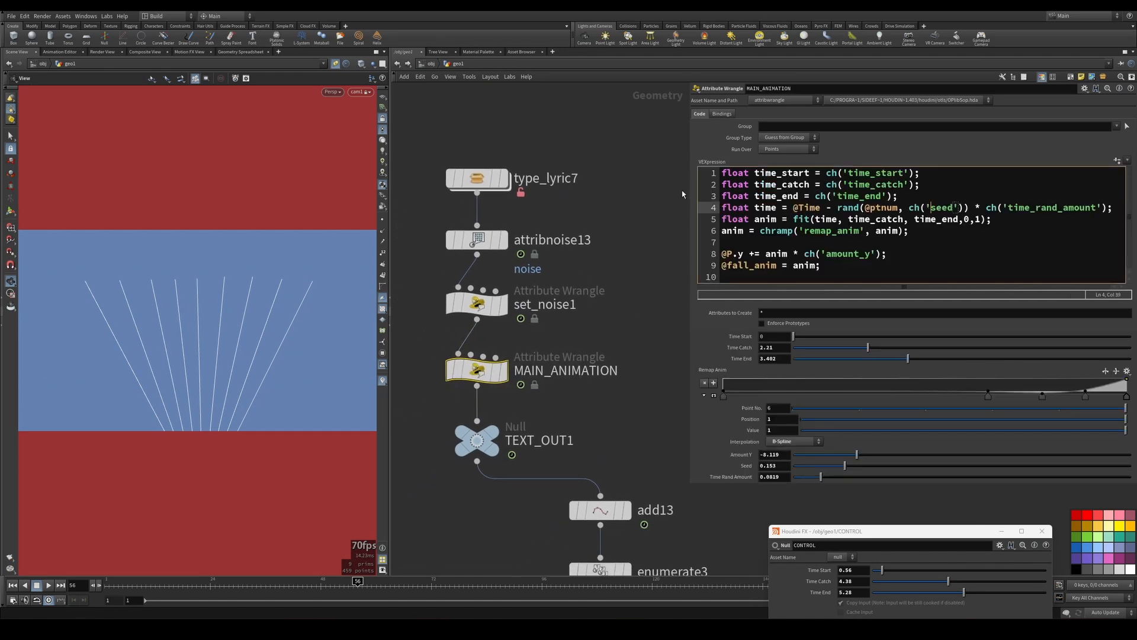
{"action": "left_click_drag", "start_coordinate": [684, 194], "coordinate": [644, 194]}
{"action": "left_click", "coordinate": [961, 196]}
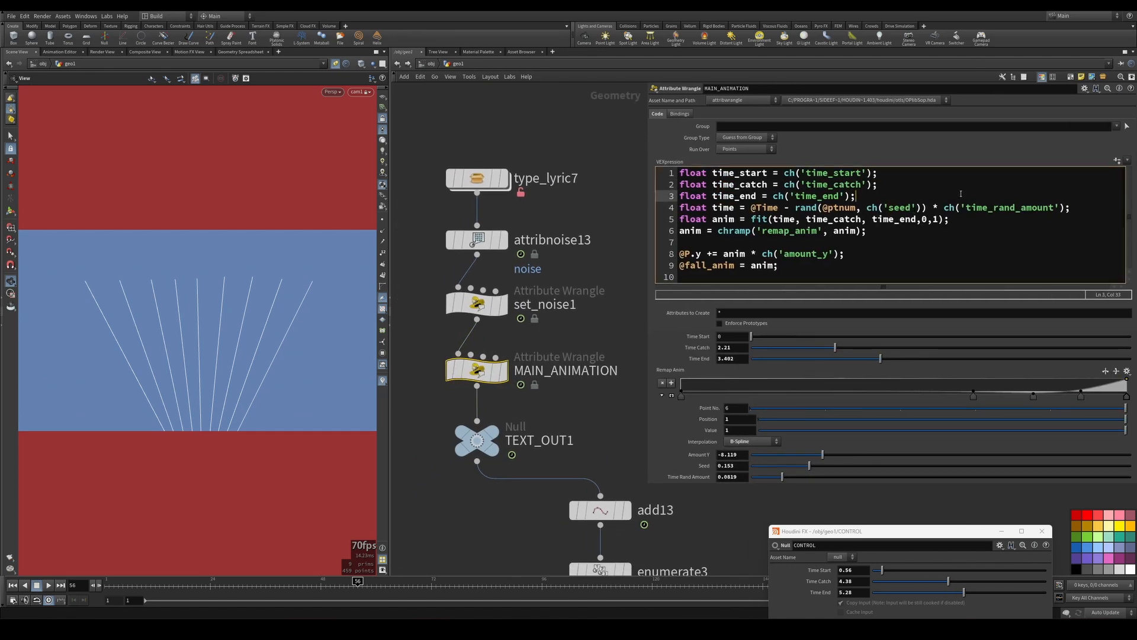
{"action": "left_click", "coordinate": [1085, 210]}
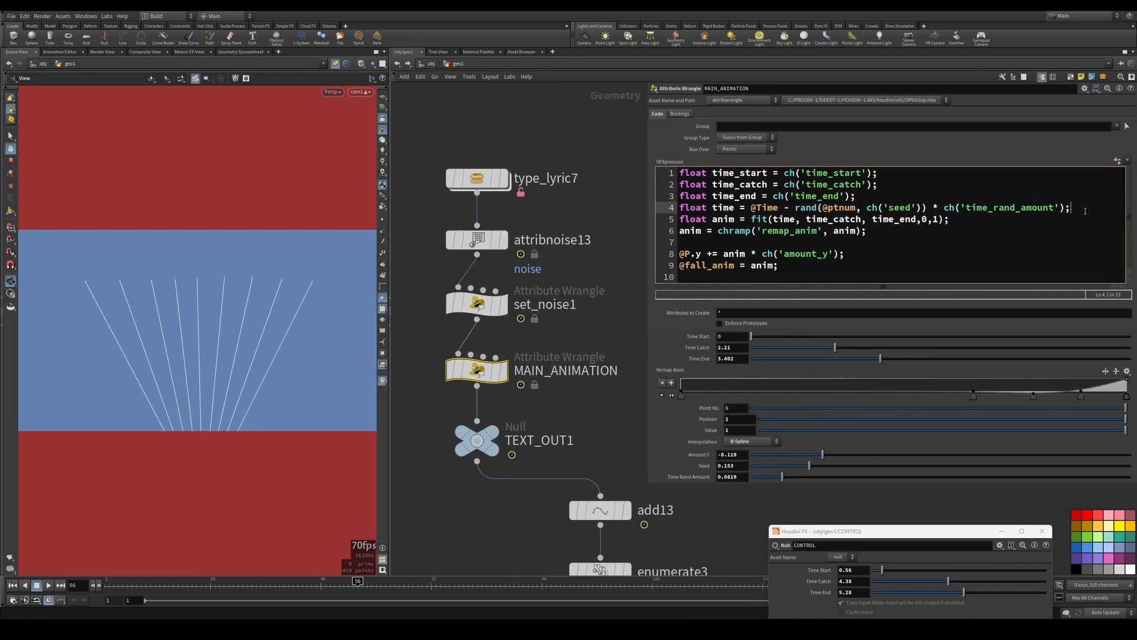
{"action": "left_click", "coordinate": [829, 265]}
{"action": "left_click_drag", "start_coordinate": [874, 236], "coordinate": [621, 160]}
{"action": "key", "text": "ctrl+c"}
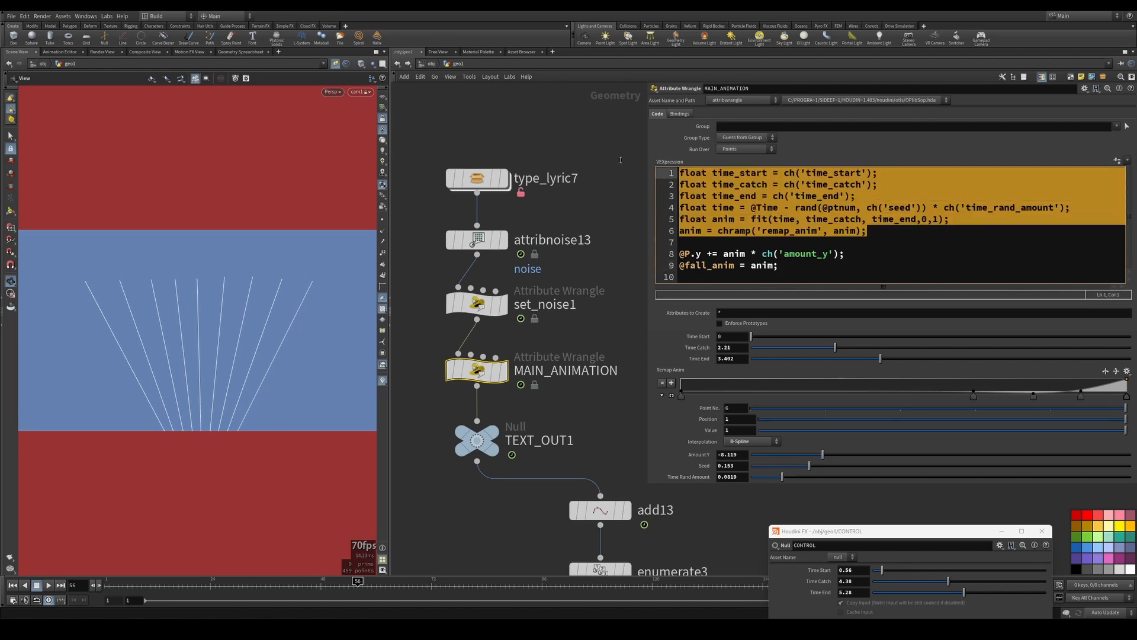
- Paste the copied timing code between attribwrangle16's falloff and @P lines, and generate the parameters it references
{"action": "scroll", "coordinate": [586, 196], "scroll_direction": "down", "scroll_amount": 4}
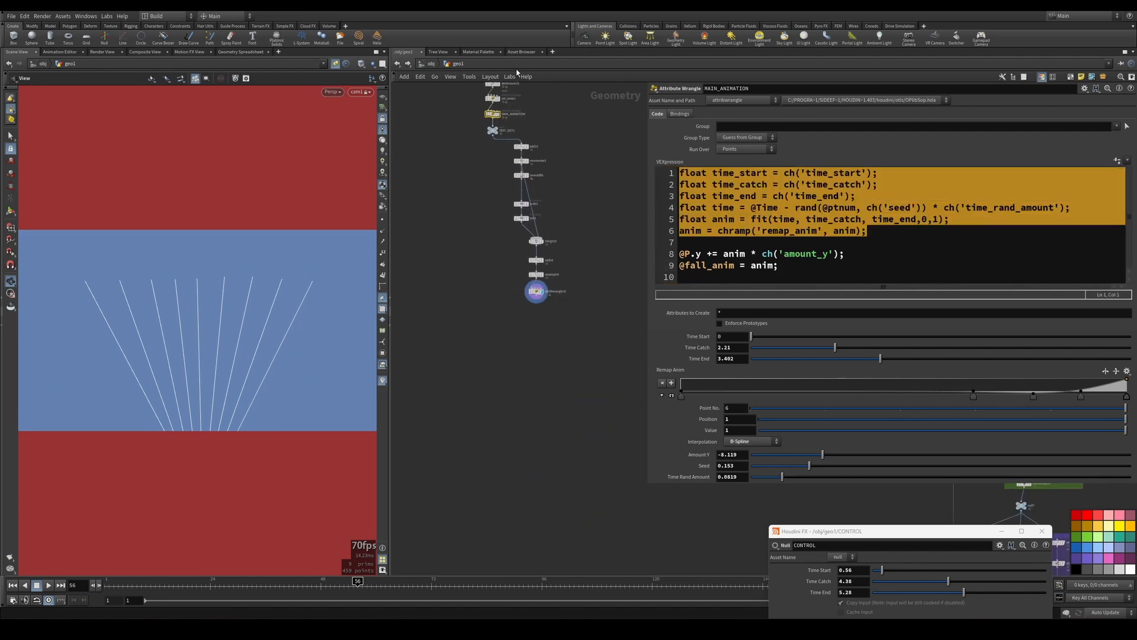
{"action": "scroll", "coordinate": [536, 362], "scroll_direction": "up", "scroll_amount": 5}
{"action": "left_click", "coordinate": [538, 366]}
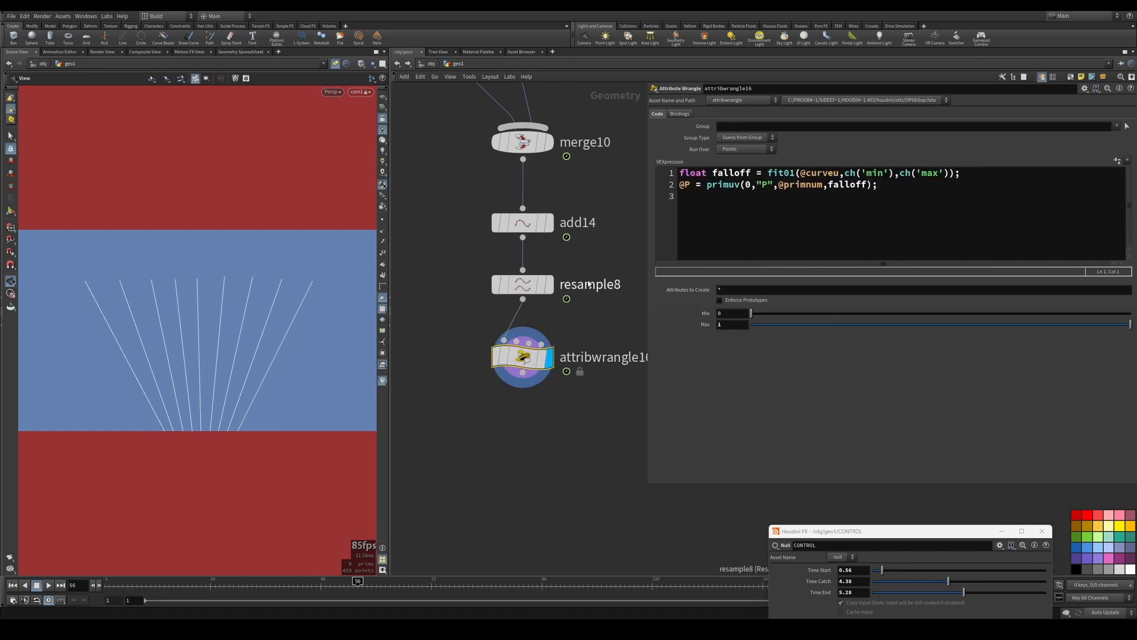
{"action": "key", "text": "Return"}
{"action": "key", "text": "Return"}
{"action": "key", "text": "Return"}
{"action": "key", "text": "Return"}
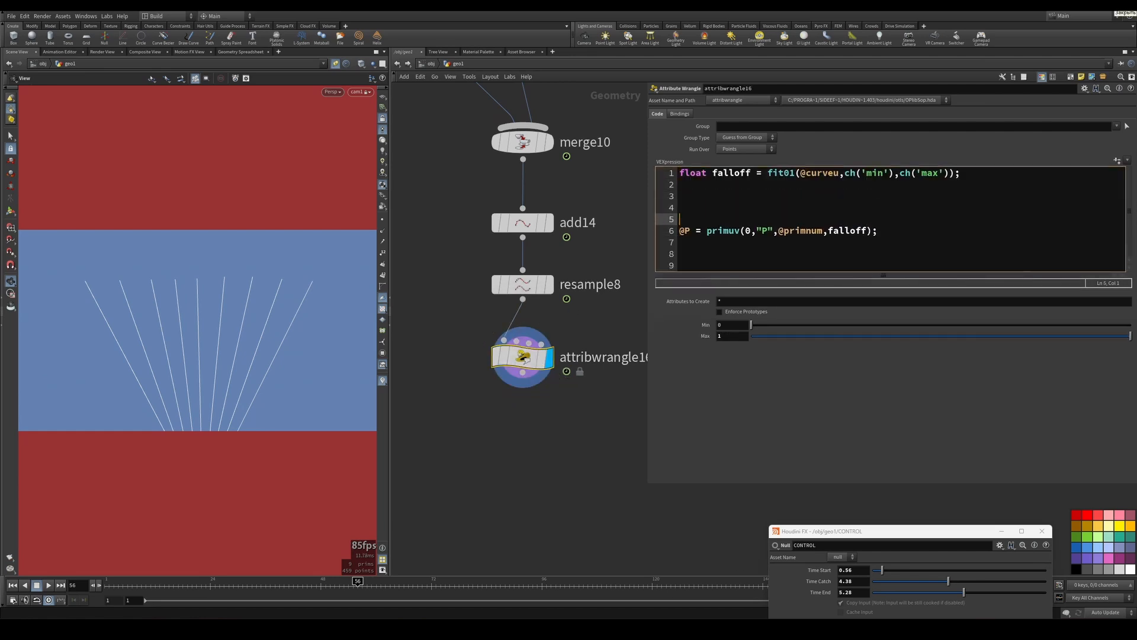
{"action": "key", "text": "Up"}
{"action": "key", "text": "Up"}
{"action": "key", "text": "Up"}
{"action": "key", "text": "Up"}
{"action": "key", "text": "ctrl+v"}
{"action": "key", "text": "Up"}
{"action": "key", "text": "Up"}
{"action": "key", "text": "Up"}
{"action": "key", "text": "Up"}
{"action": "key", "text": "Up"}
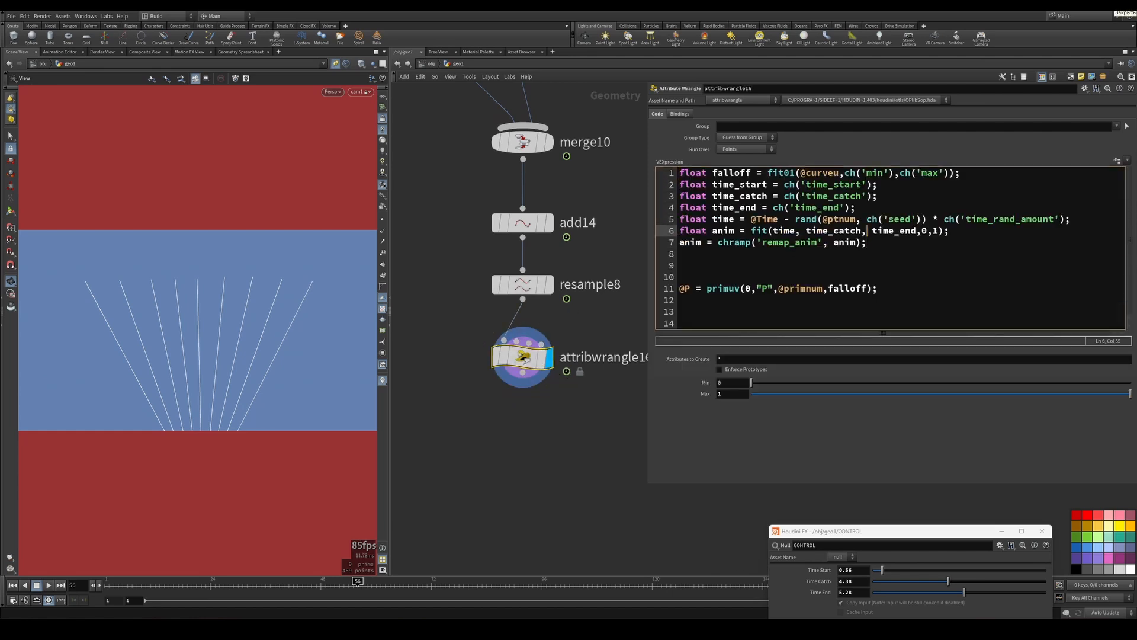
{"action": "left_click", "coordinate": [1117, 160]}
- Examine MAIN_ANIMATION's time, ramp, seed and random amount parameters that the pasted code also needs
{"action": "scroll", "coordinate": [593, 438], "scroll_direction": "down", "scroll_amount": 5}
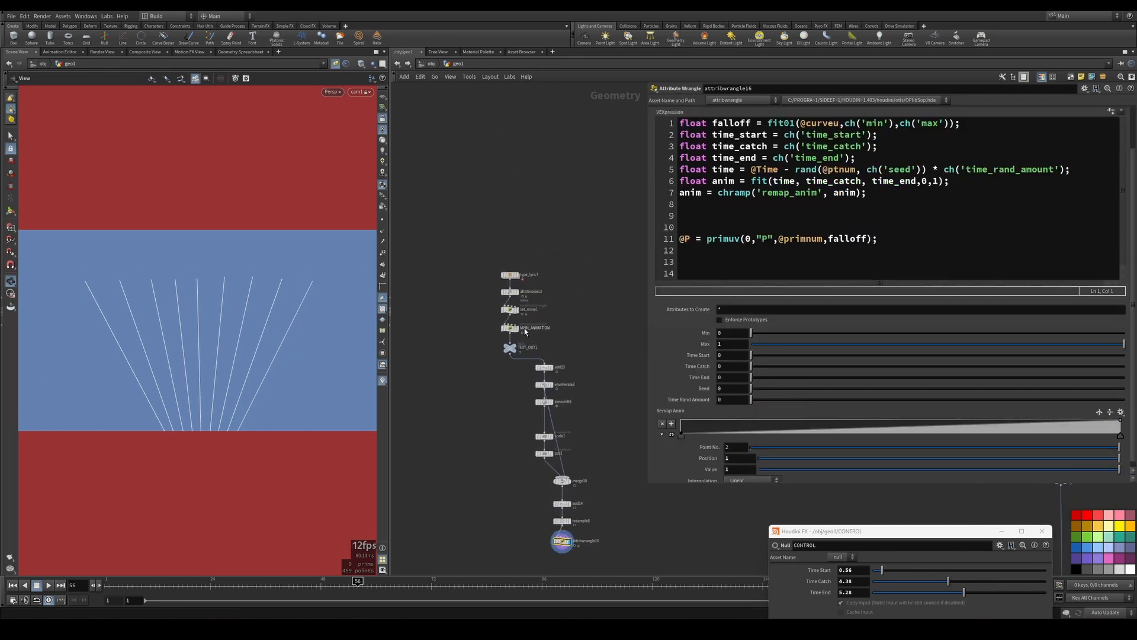
{"action": "scroll", "coordinate": [522, 267], "scroll_direction": "up", "scroll_amount": 8}
{"action": "left_click", "coordinate": [450, 359]}
{"action": "middle_click_drag", "start_coordinate": [451, 359], "coordinate": [467, 309]}
{"action": "left_click", "coordinate": [451, 379]}
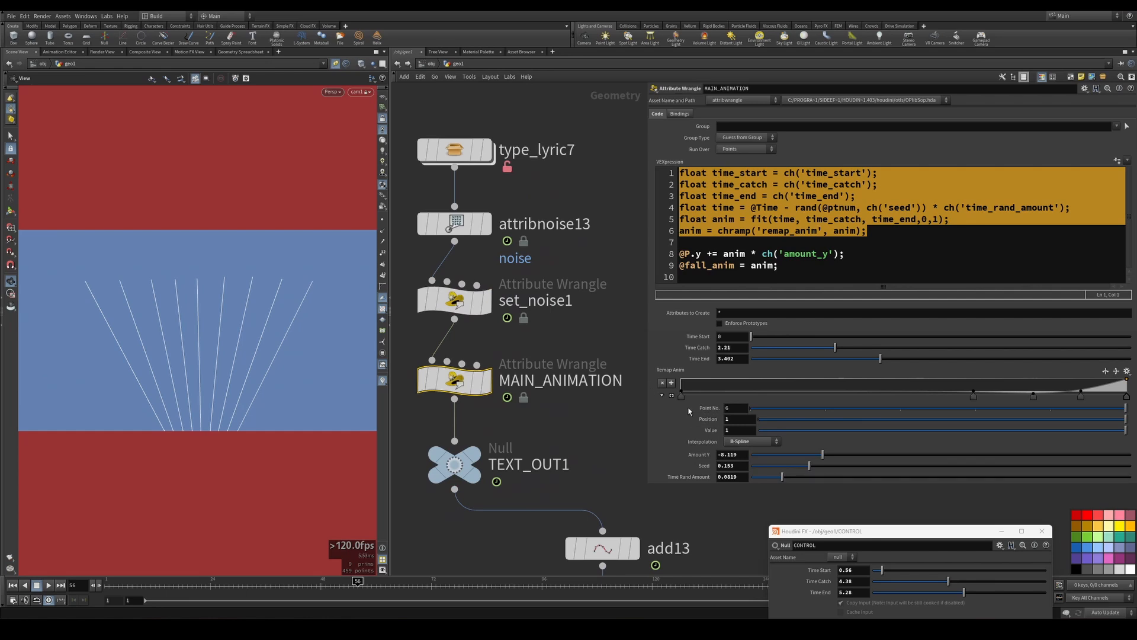
{"action": "middle_click_drag", "start_coordinate": [571, 338], "coordinate": [522, 380]}
{"action": "scroll", "coordinate": [521, 380], "scroll_direction": "down", "scroll_amount": 3}
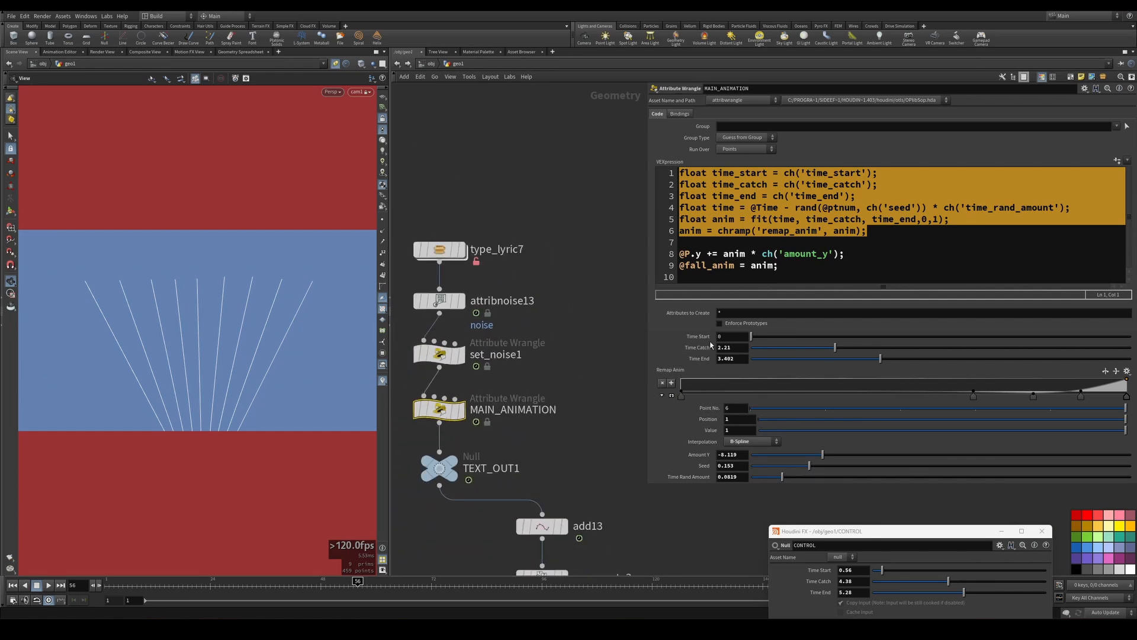
{"action": "scroll", "coordinate": [557, 316], "scroll_direction": "down", "scroll_amount": 8}
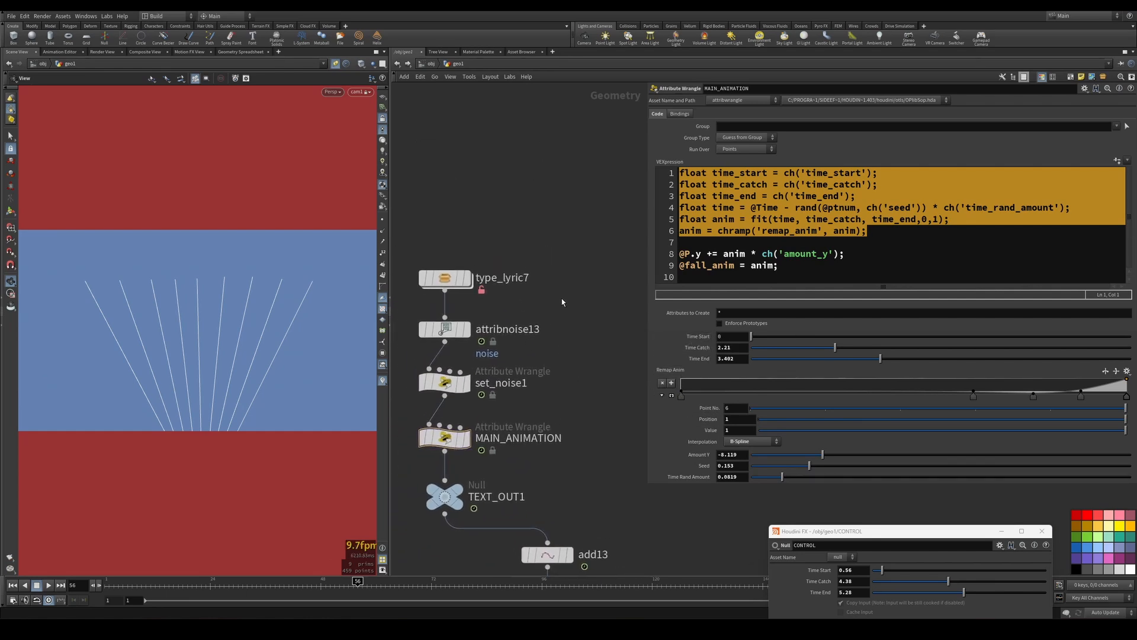
- Collapse the whole chain from type_lyric7 to attribwrangle16 into a subnetwork
{"action": "left_click_drag", "start_coordinate": [586, 457], "coordinate": [452, 158]}
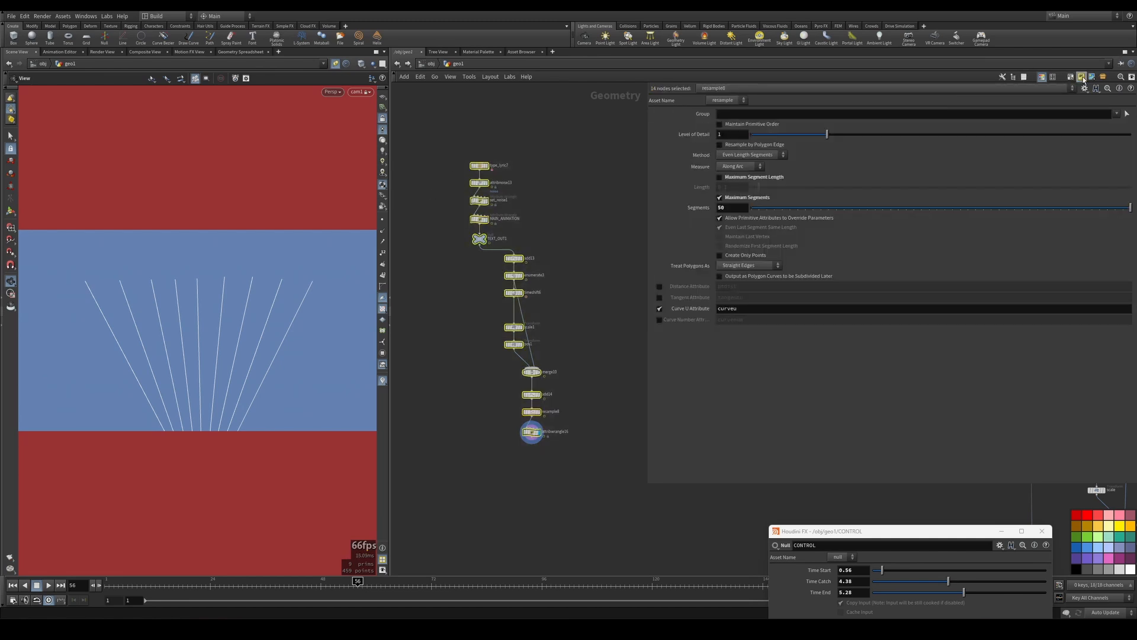
{"action": "key", "text": "shift+c"}
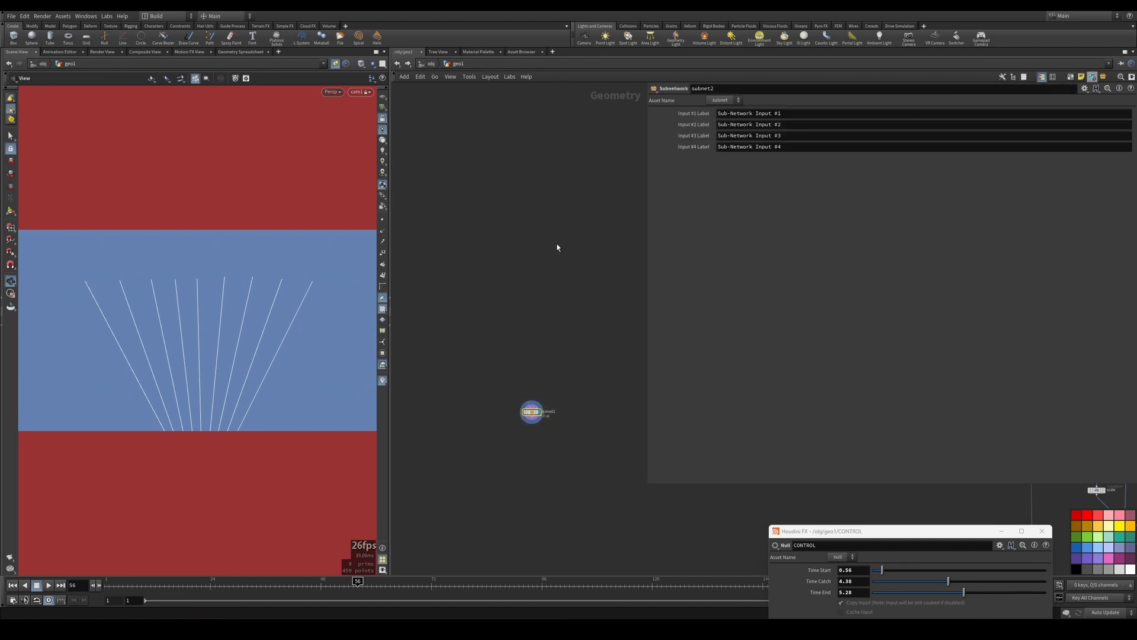
{"action": "key", "text": "f"}
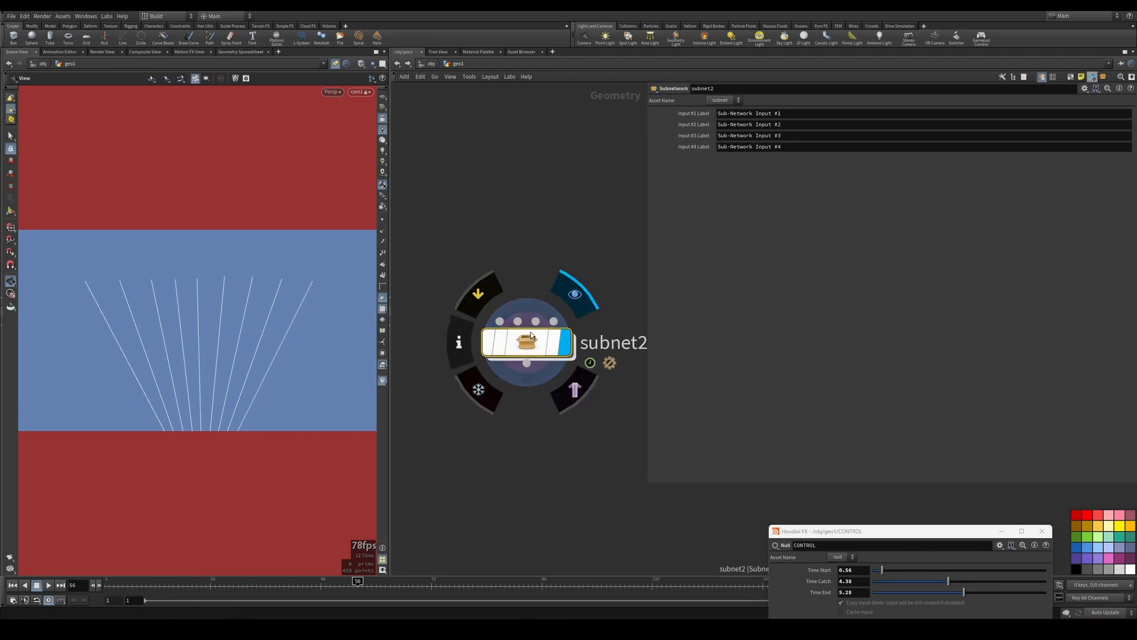
- Make all four input label parameters of subnet2 invisible in its parameter interface and accept the change
{"action": "left_click", "coordinate": [1084, 88]}
{"action": "left_click", "coordinate": [1037, 100]}
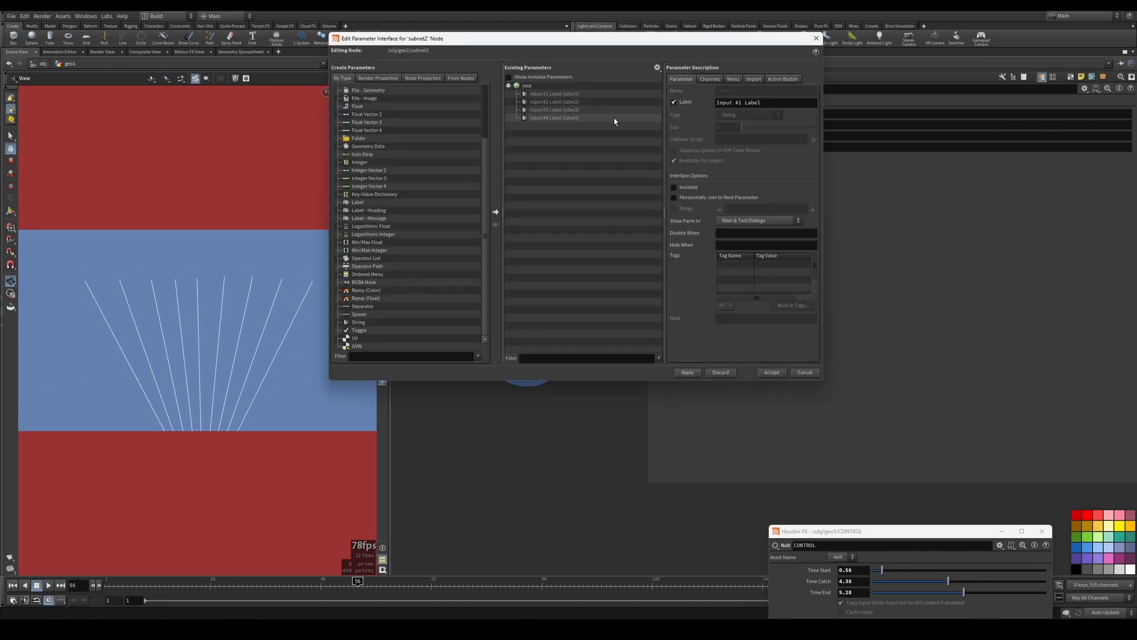
{"action": "left_click", "coordinate": [554, 94], "text": "shift"}
{"action": "left_click", "coordinate": [674, 186]}
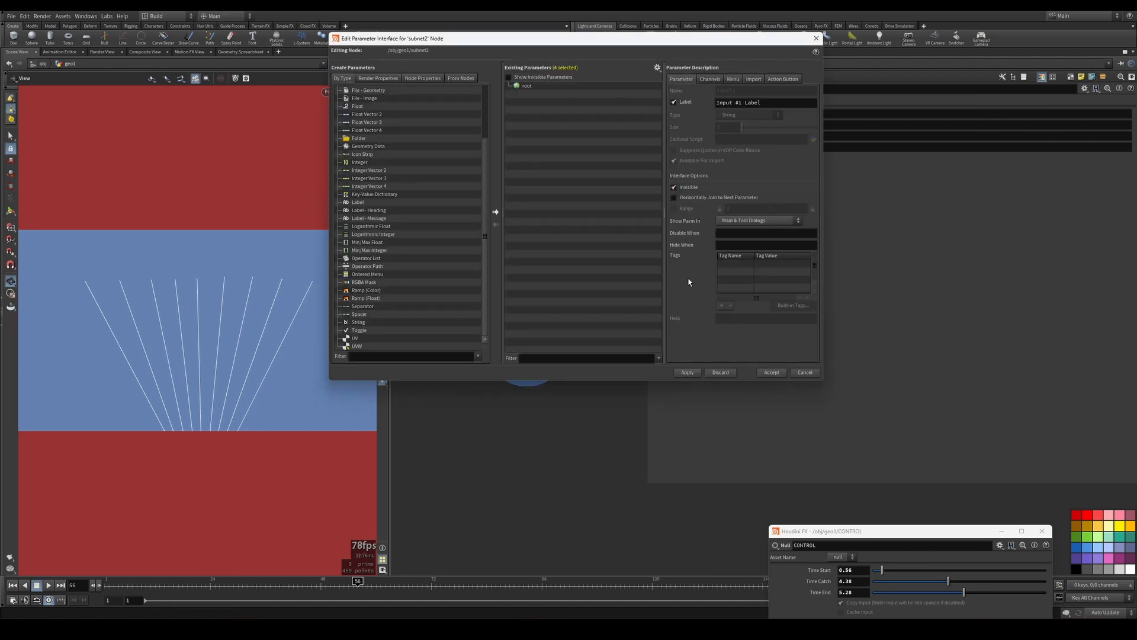
{"action": "left_click", "coordinate": [771, 372]}
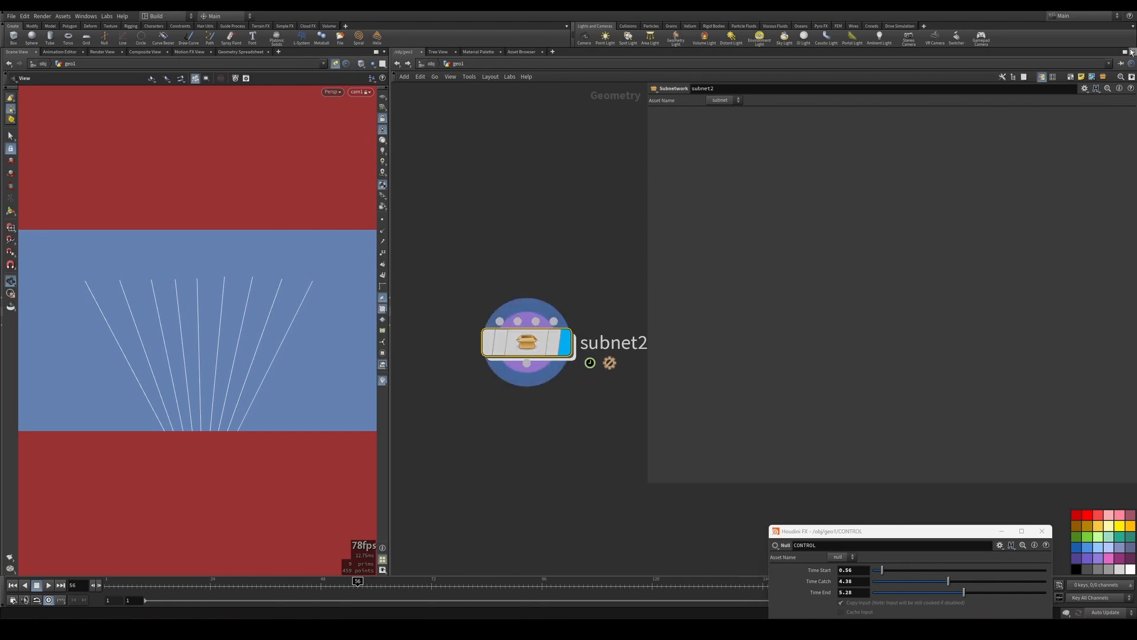
- Reopen subnet2's parameter interface editor and select MAIN_ANIMATION inside the subnetwork to show its parameters
{"action": "left_click", "coordinate": [1086, 88]}
{"action": "left_click", "coordinate": [1061, 98]}
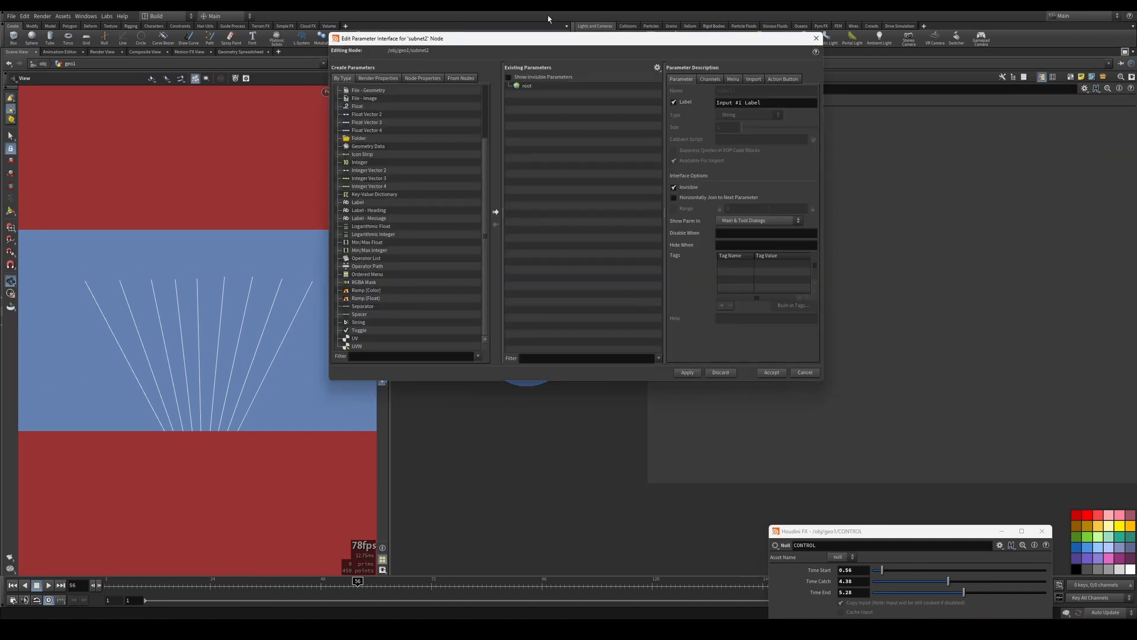
{"action": "left_click_drag", "start_coordinate": [645, 47], "coordinate": [871, 74]}
{"action": "key", "text": "c"}
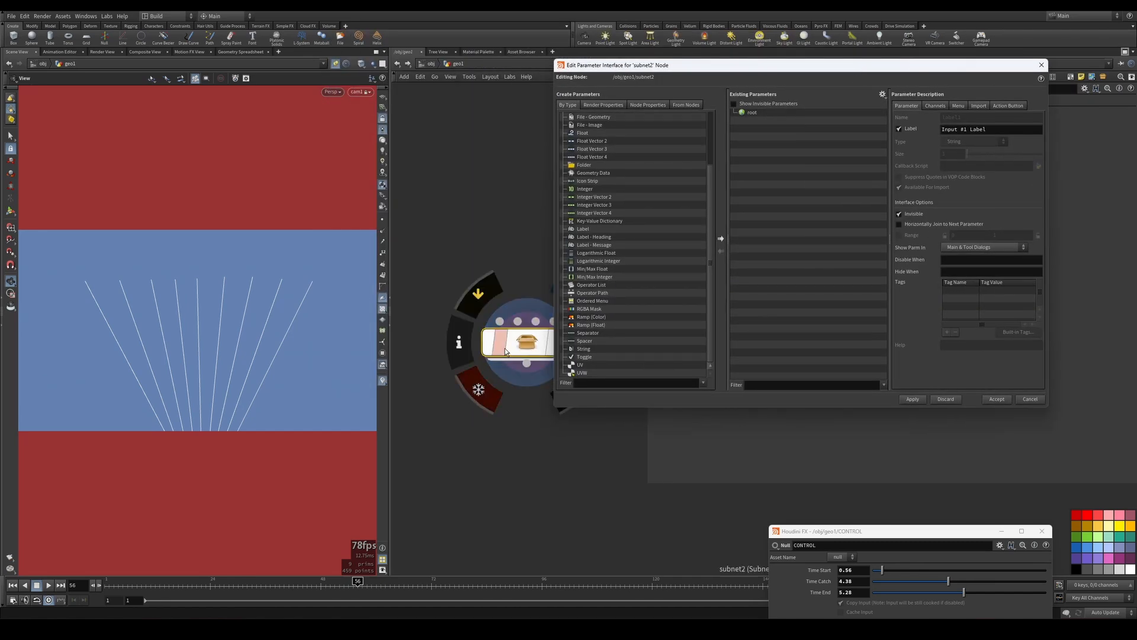
{"action": "scroll", "coordinate": [424, 255], "scroll_direction": "down", "scroll_amount": 5}
{"action": "scroll", "coordinate": [486, 231], "scroll_direction": "up", "scroll_amount": 8}
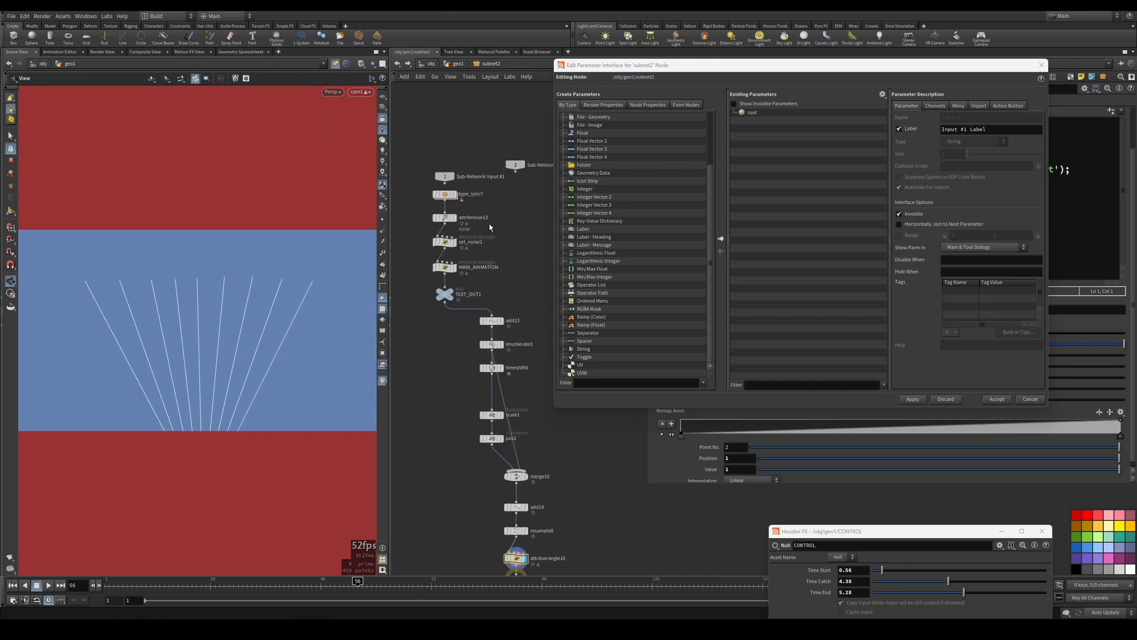
{"action": "middle_click_drag", "start_coordinate": [490, 229], "coordinate": [506, 243]}
{"action": "scroll", "coordinate": [469, 290], "scroll_direction": "up", "scroll_amount": 3}
{"action": "middle_click_drag", "start_coordinate": [470, 290], "coordinate": [506, 259]}
{"action": "left_click", "coordinate": [437, 305]}
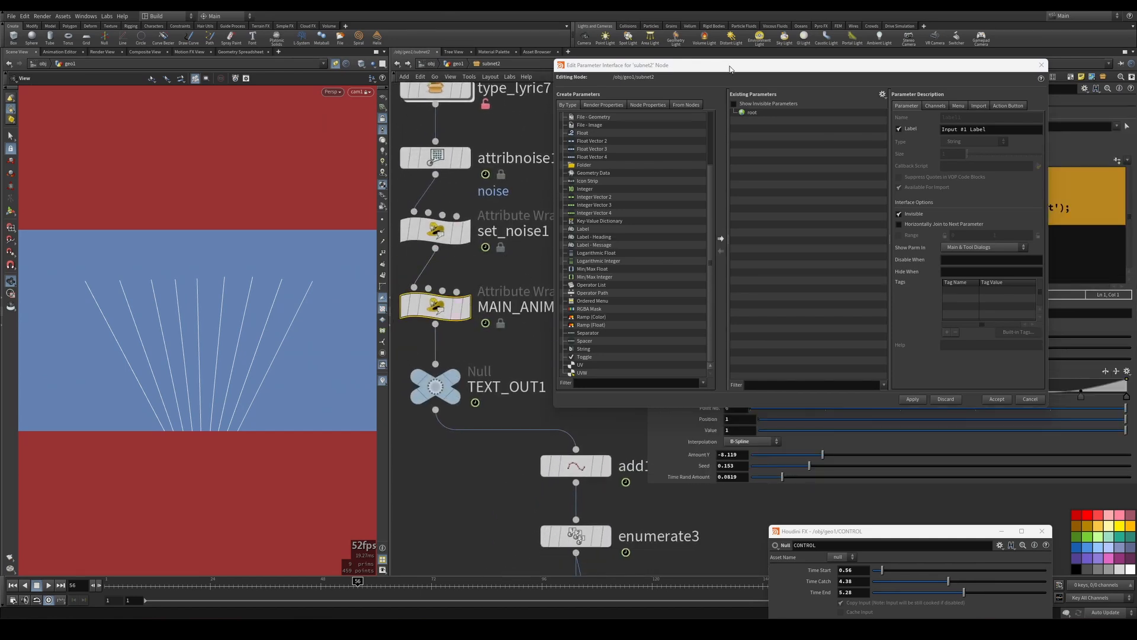
- Promote MAIN_ANIMATION's Time Start, Time Catch and Time End to subnet2's interface, accept, and return to the geo1 level
{"action": "left_click_drag", "start_coordinate": [728, 67], "coordinate": [274, 72]}
{"action": "left_click_drag", "start_coordinate": [700, 338], "coordinate": [296, 118]}
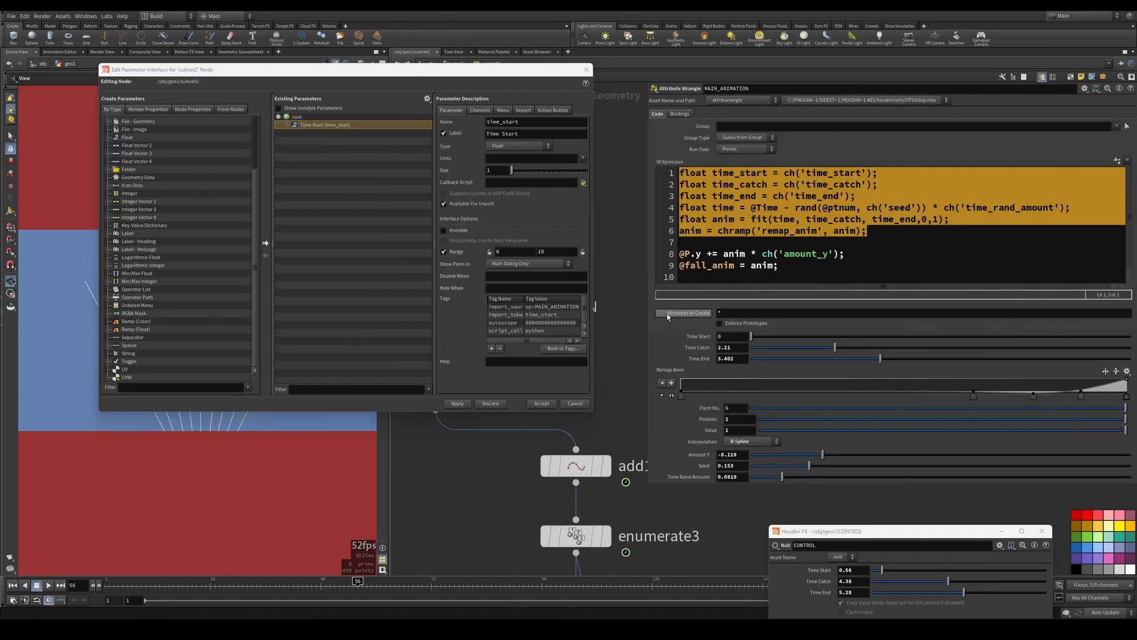
{"action": "left_click_drag", "start_coordinate": [386, 190], "coordinate": [292, 120]}
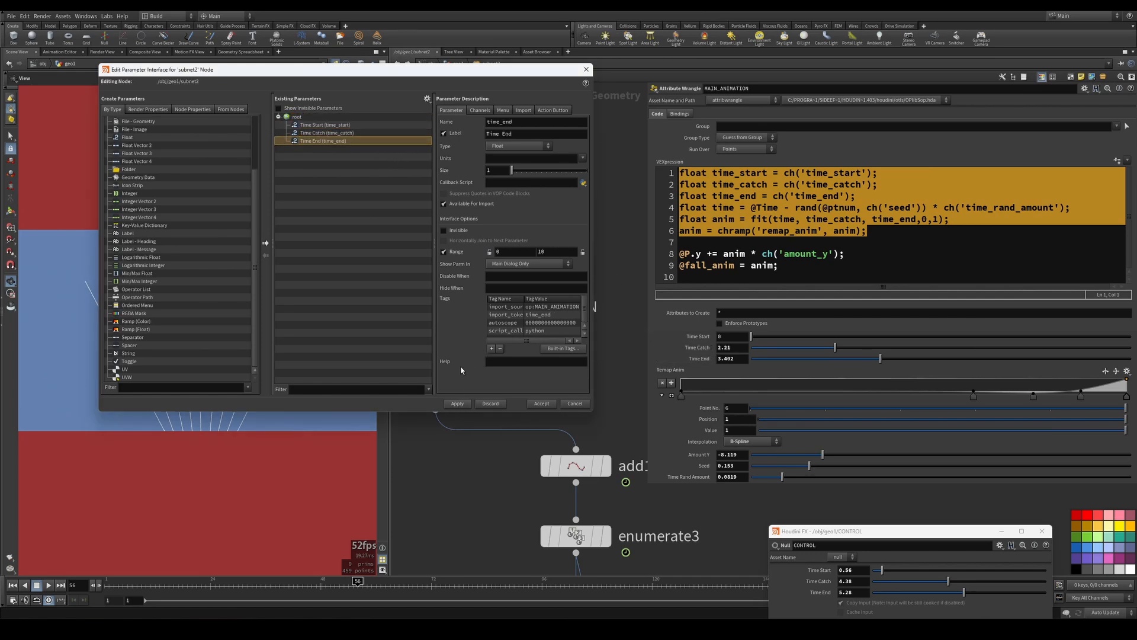
{"action": "left_click", "coordinate": [478, 110]}
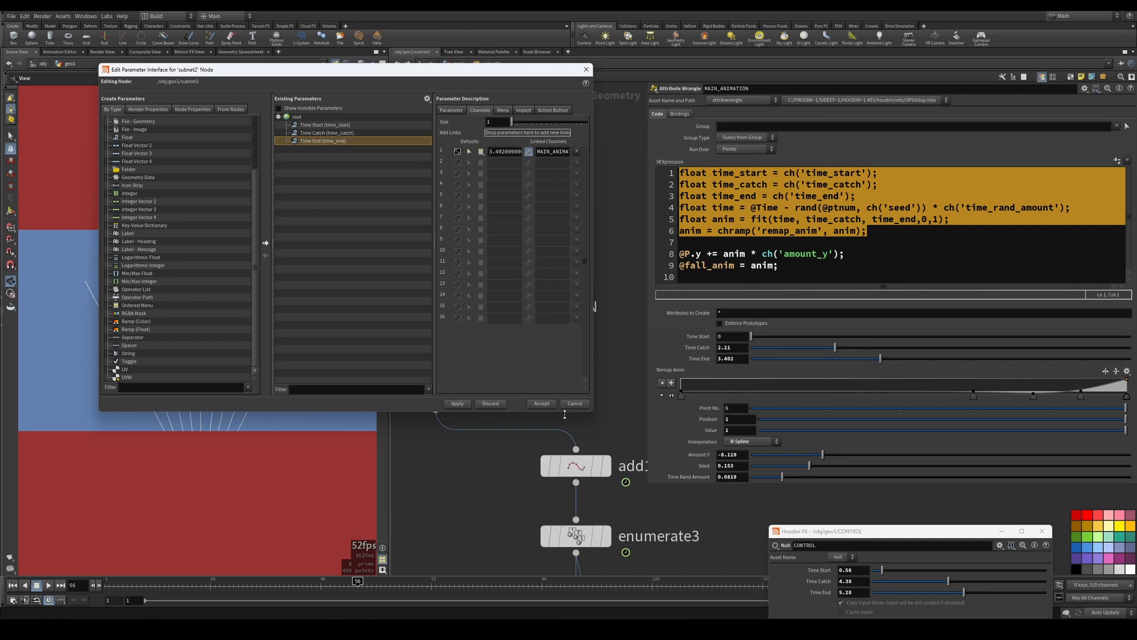
{"action": "left_click", "coordinate": [541, 403]}
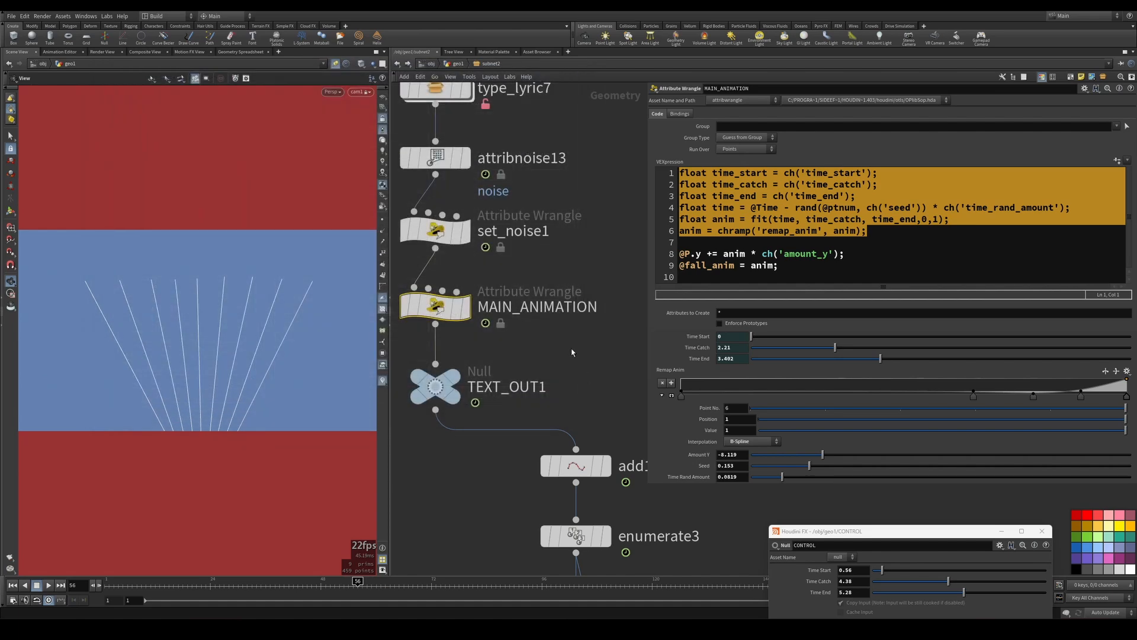
{"action": "scroll", "coordinate": [586, 311], "scroll_direction": "down", "scroll_amount": 5}
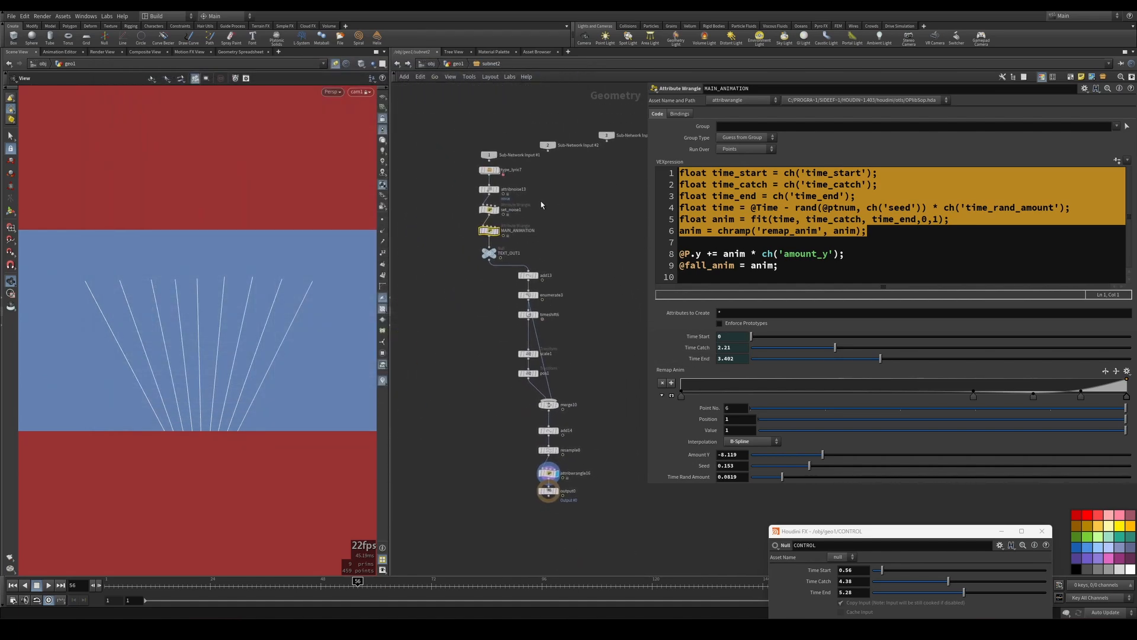
{"action": "left_click", "coordinate": [450, 64]}
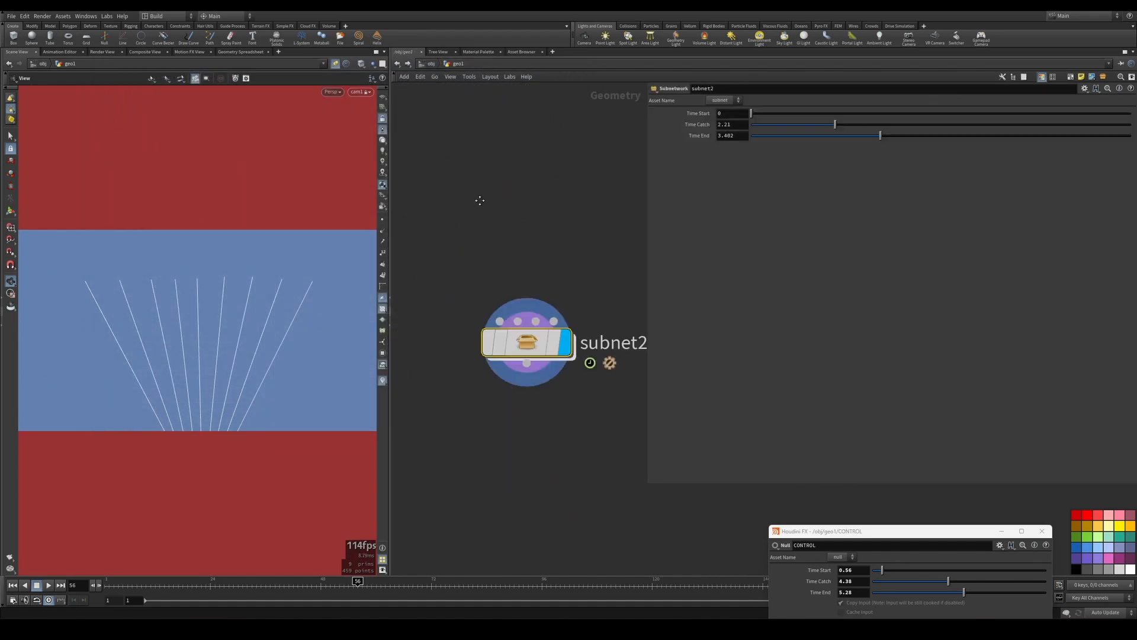
{"action": "middle_click_drag", "start_coordinate": [533, 291], "coordinate": [561, 236]}
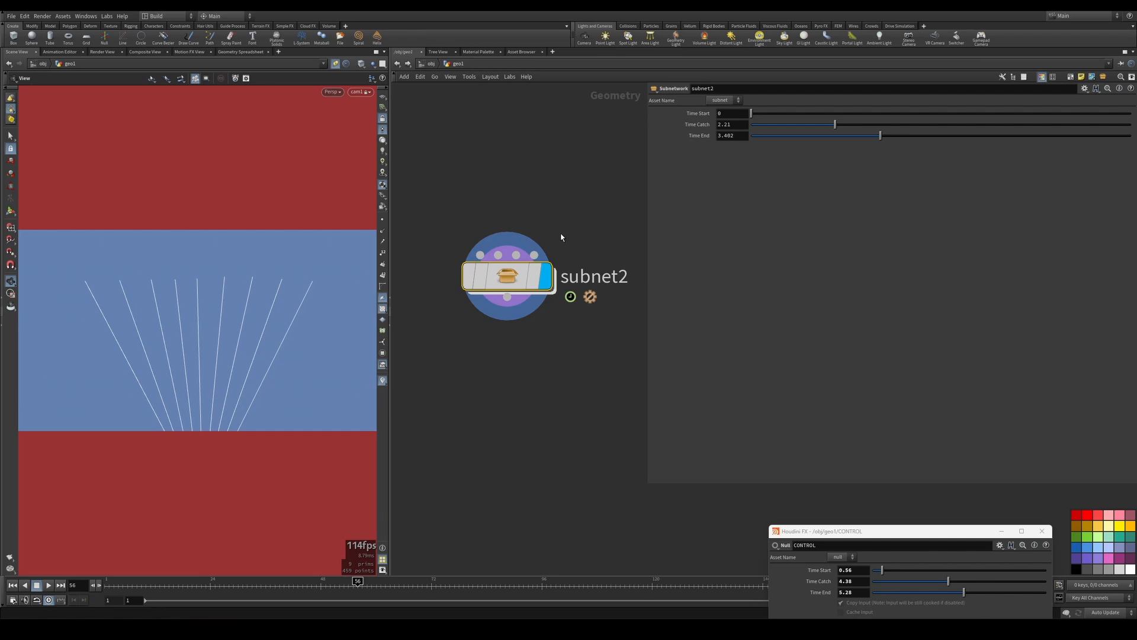
- Inside subnet2, rename attribwrangle16 to growth_anim
{"action": "double_click", "coordinate": [507, 276]}
{"action": "middle_click_drag", "start_coordinate": [570, 376], "coordinate": [568, 339]}
{"action": "scroll", "coordinate": [570, 337], "scroll_direction": "up", "scroll_amount": 2}
{"action": "scroll", "coordinate": [595, 301], "scroll_direction": "up", "scroll_amount": 3}
{"action": "middle_click_drag", "start_coordinate": [537, 515], "coordinate": [557, 235]}
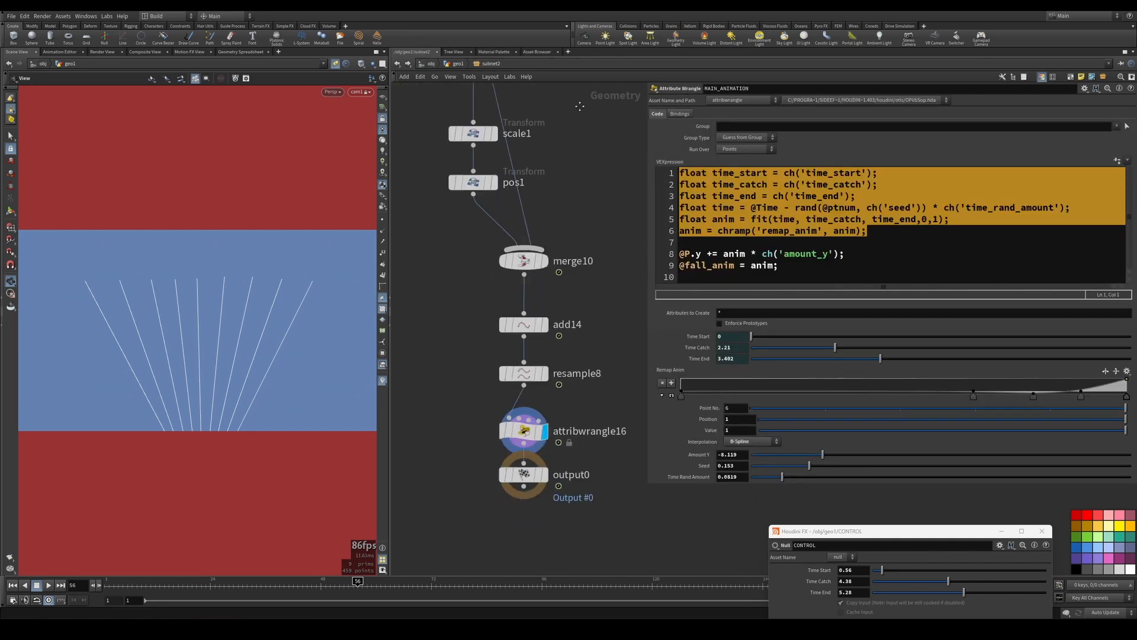
{"action": "middle_click_drag", "start_coordinate": [586, 398], "coordinate": [578, 285]}
{"action": "scroll", "coordinate": [578, 285], "scroll_direction": "up", "scroll_amount": 1}
{"action": "left_click", "coordinate": [540, 328]}
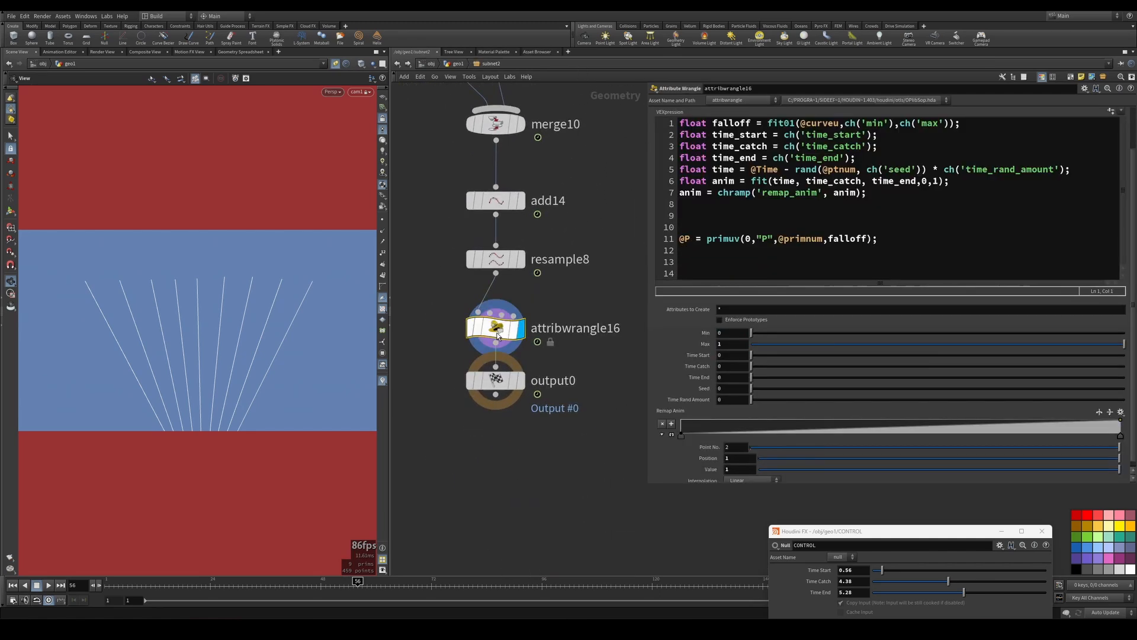
{"action": "double_click", "coordinate": [541, 323]}
{"action": "key", "text": "BackSpace"}
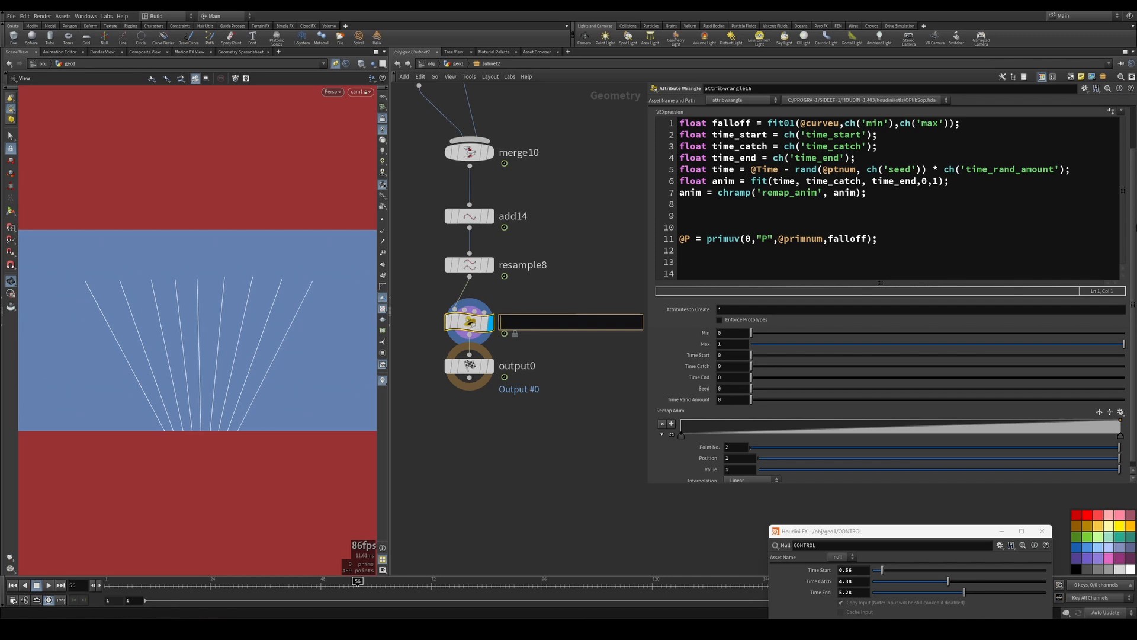
{"action": "type", "text": "growth_anim"}
{"action": "key", "text": "Return"}
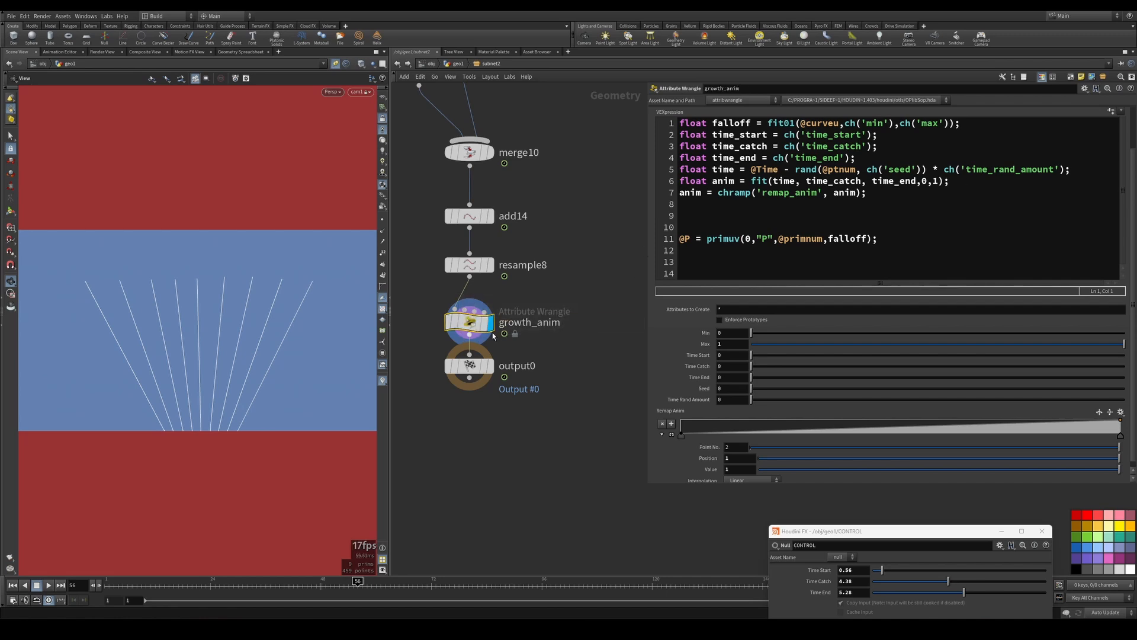
- Color the growth_anim node teal green
{"action": "left_click", "coordinate": [1076, 514]}
{"action": "scroll", "coordinate": [589, 299], "scroll_direction": "down", "scroll_amount": 3}
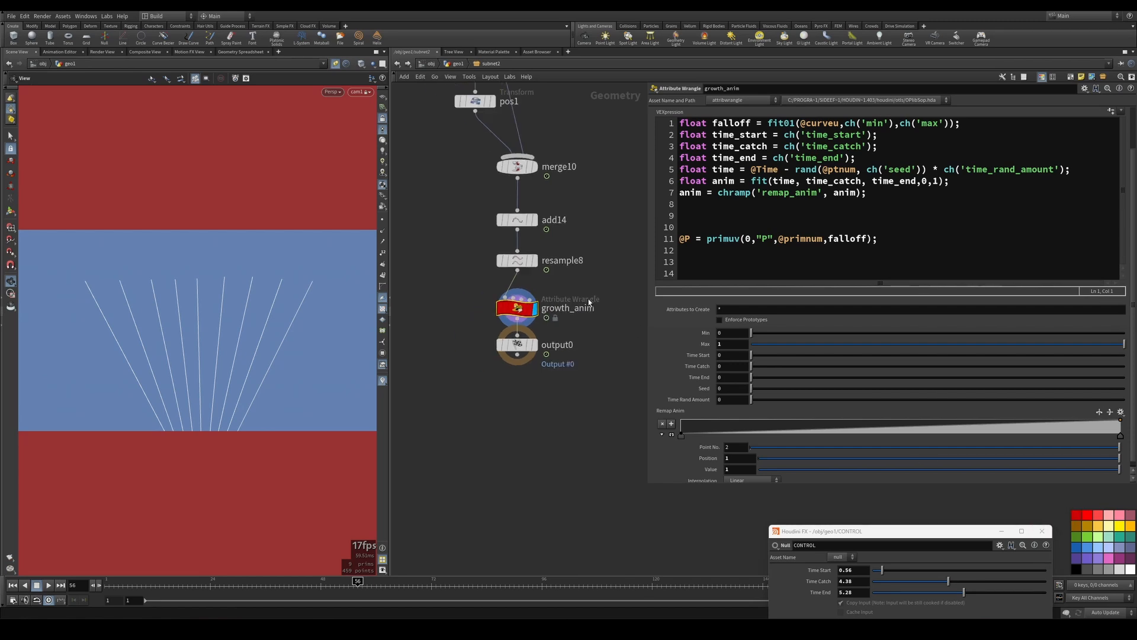
{"action": "left_click", "coordinate": [1131, 536]}
{"action": "scroll", "coordinate": [560, 293], "scroll_direction": "up", "scroll_amount": 4}
{"action": "middle_click_drag", "start_coordinate": [562, 296], "coordinate": [513, 275]}
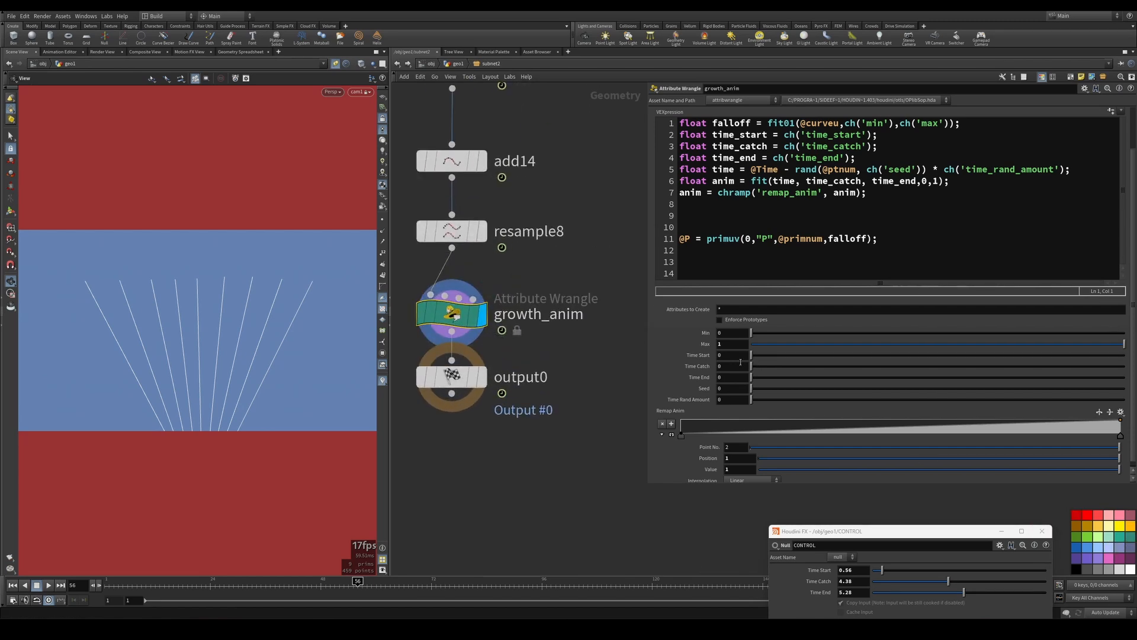
- Set growth_anim's Time Start to the expression ch('../time_start') and copy that expression
{"action": "type", "text": "ch()"}
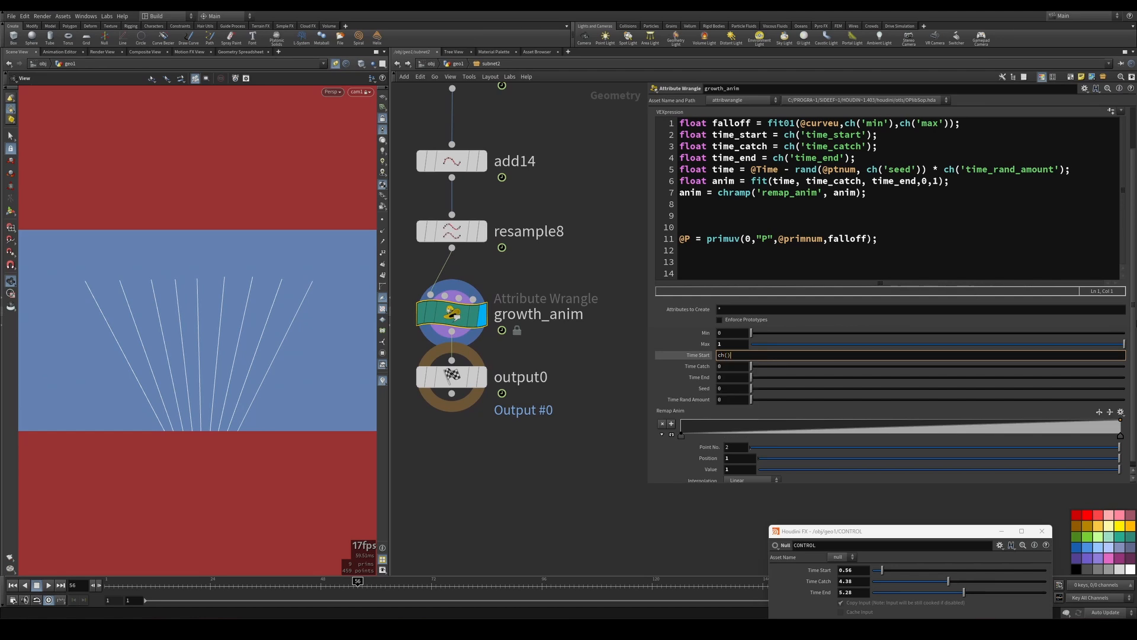
{"action": "type", "text": "'../"}
{"action": "type", "text": "time_start"}
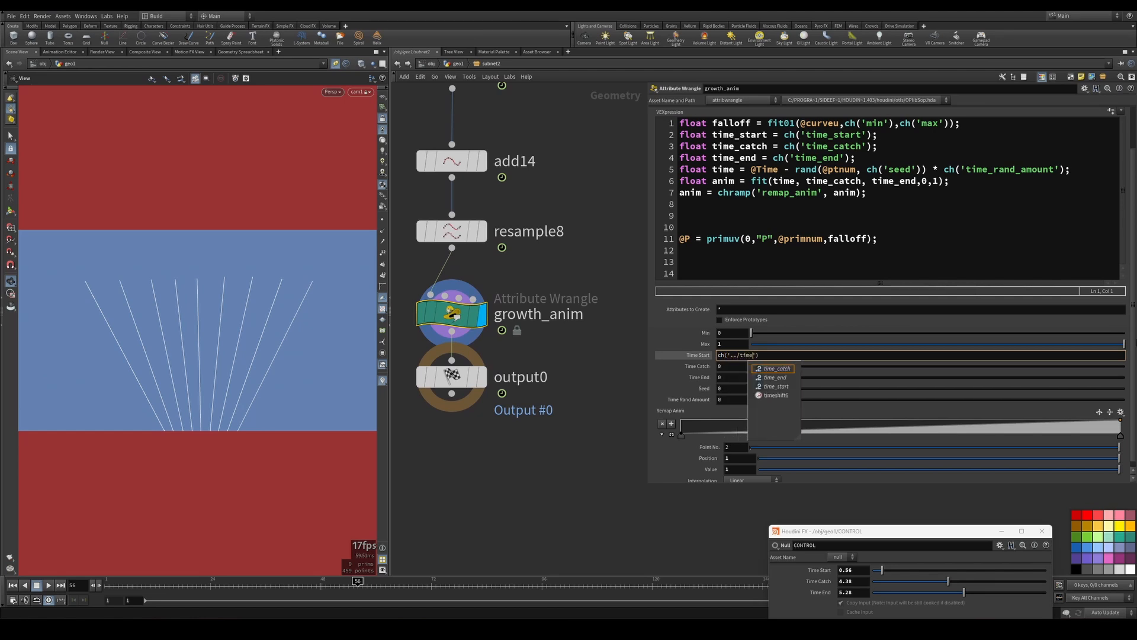
{"action": "key", "text": "Return"}
{"action": "key", "text": "ctrl+c"}
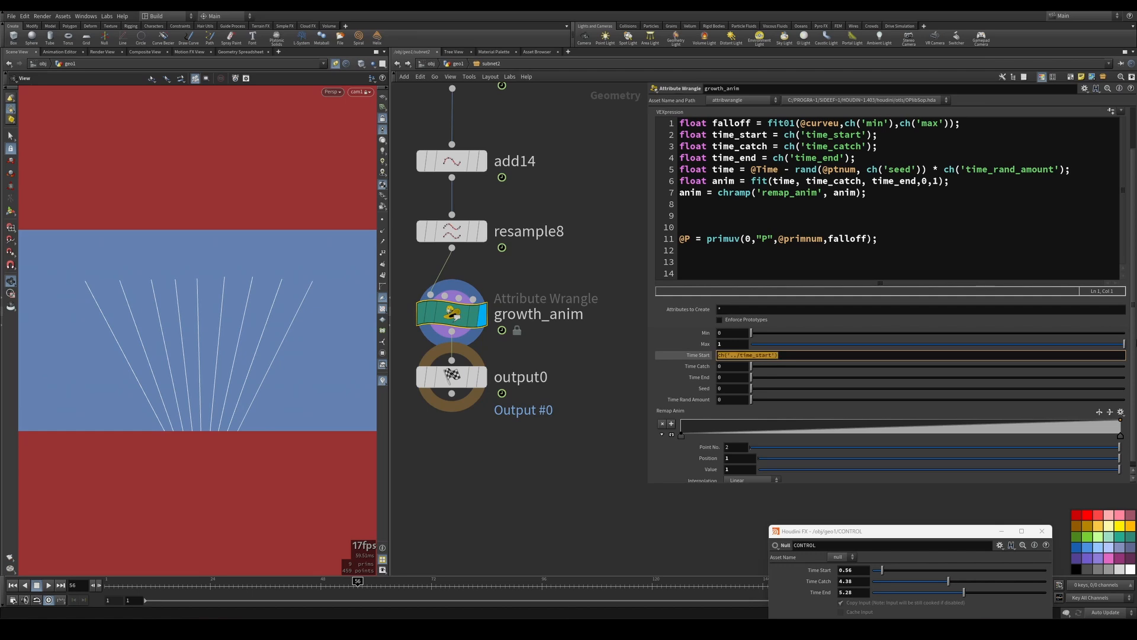
- Reuse the copied expression for Time Catch, changed to ch('../time_catch')
{"action": "left_click", "coordinate": [770, 366]}
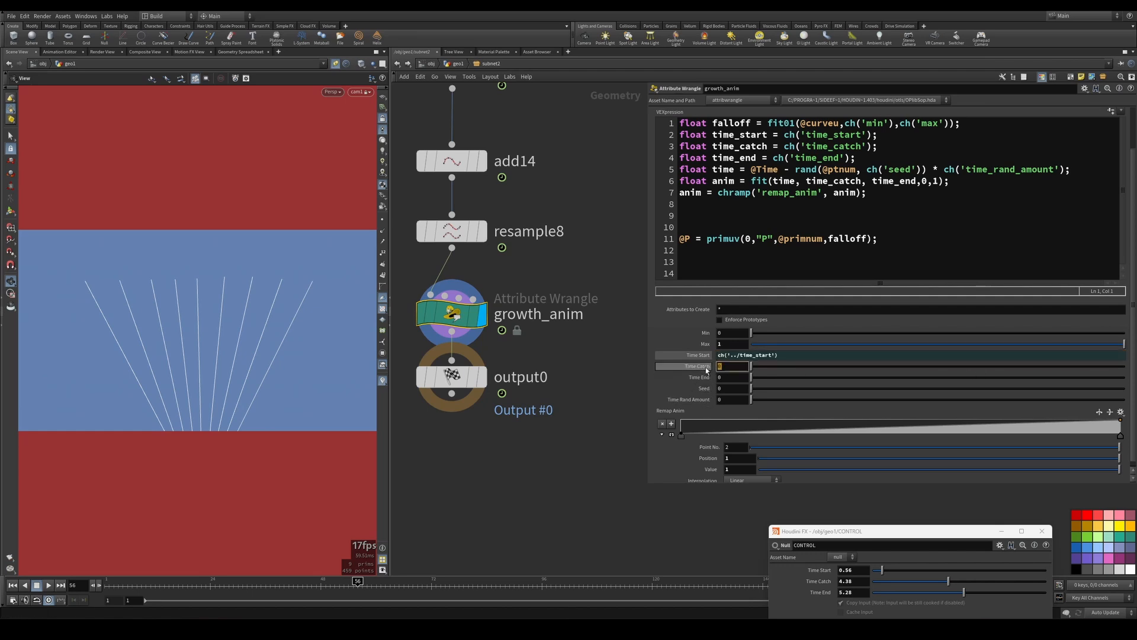
{"action": "key", "text": "ctrl+v"}
{"action": "left_click_drag", "start_coordinate": [771, 366], "coordinate": [756, 366]}
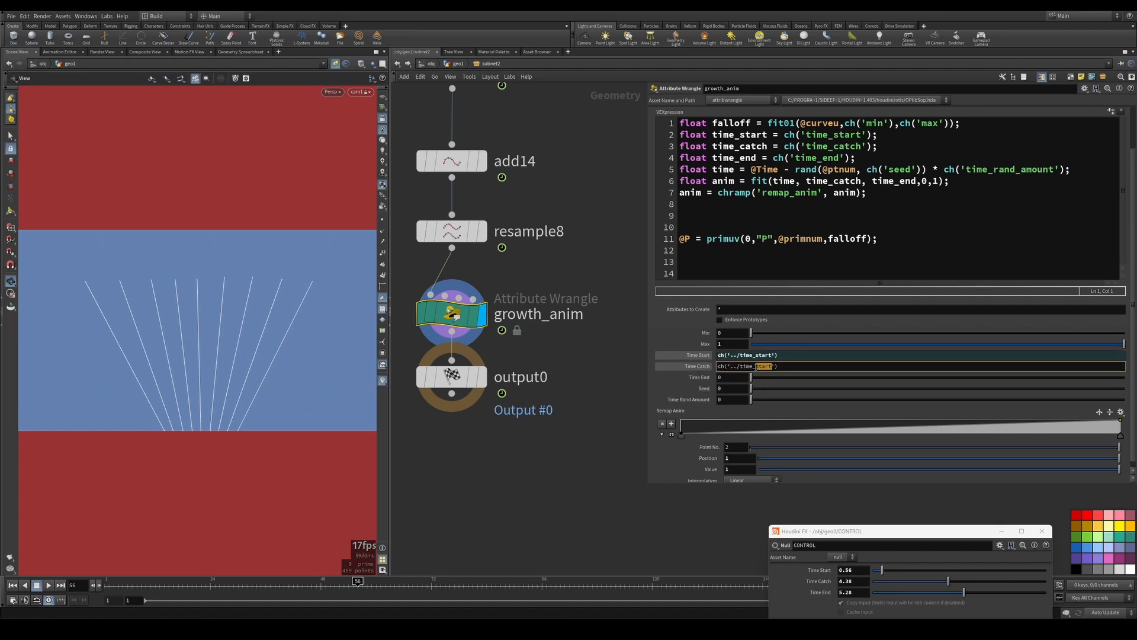
{"action": "type", "text": "cathc"}
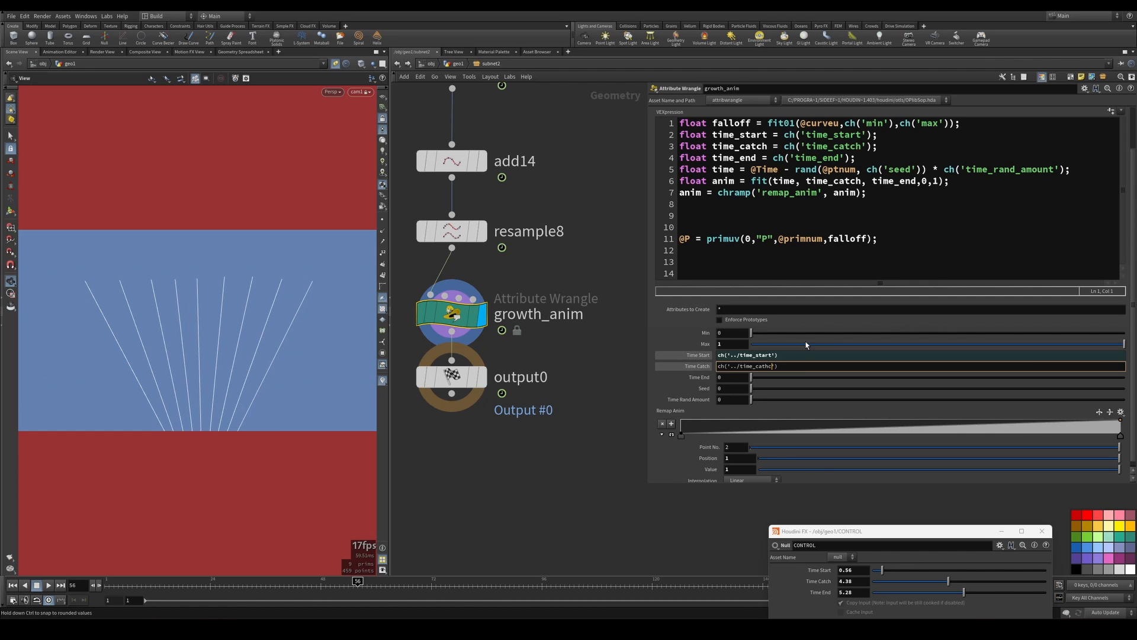
{"action": "key", "text": "BackSpace"}
{"action": "key", "text": "BackSpace"}
{"action": "type", "text": "ch"}
{"action": "key", "text": "Tab"}
- Set Time End to the expression ch('../time_end') and Seed to 0.524
{"action": "type", "text": "ch()"}
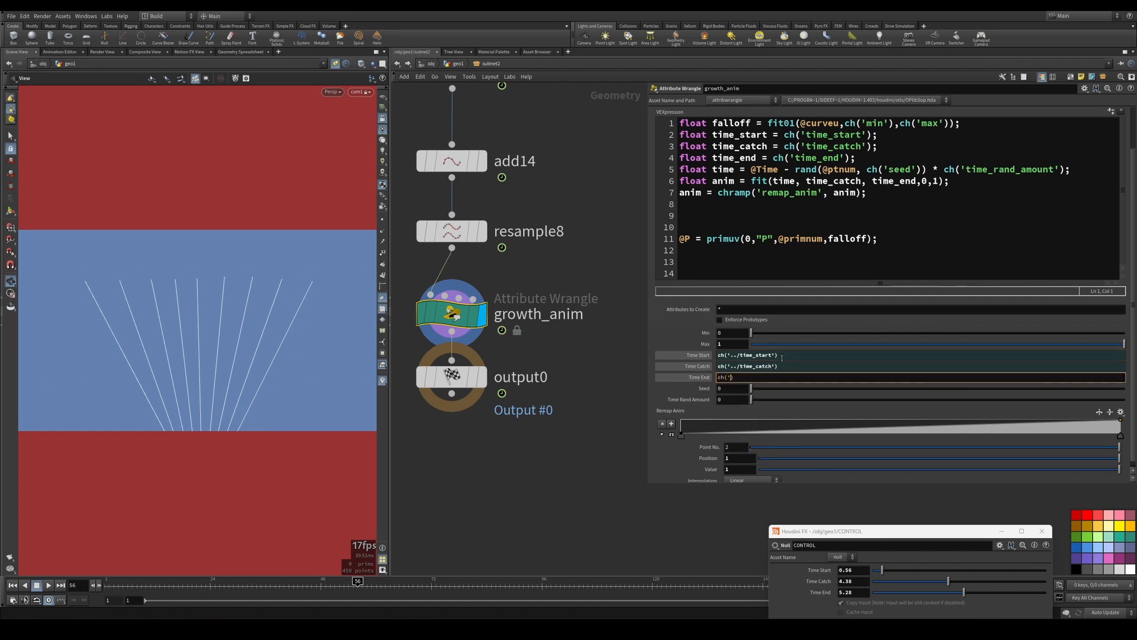
{"action": "type", "text": "time_"}
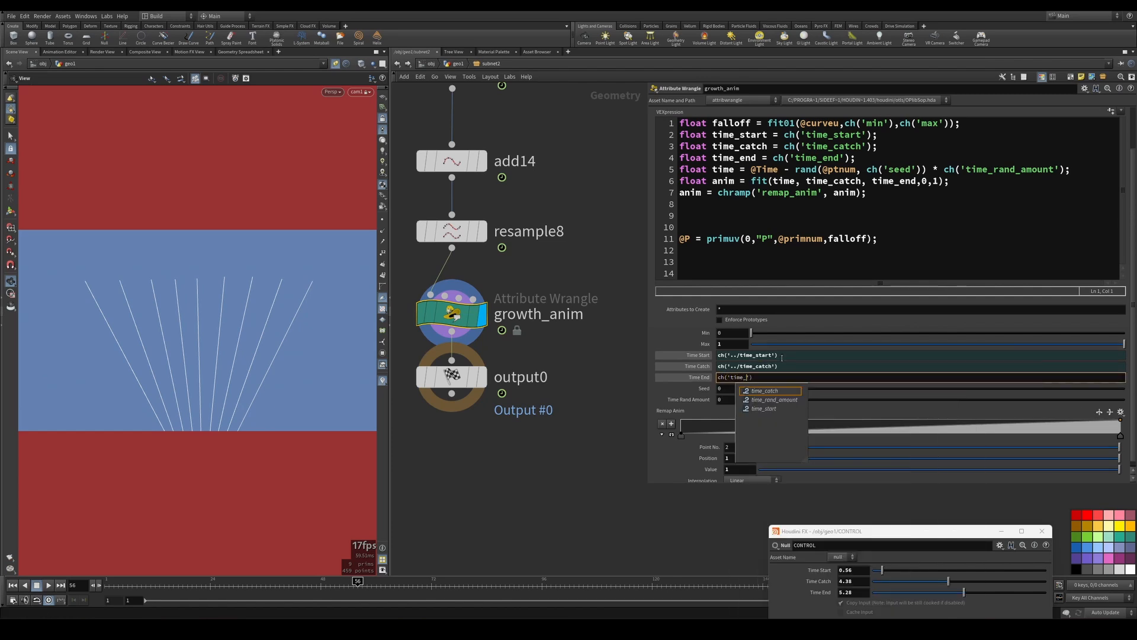
{"action": "type", "text": "end"}
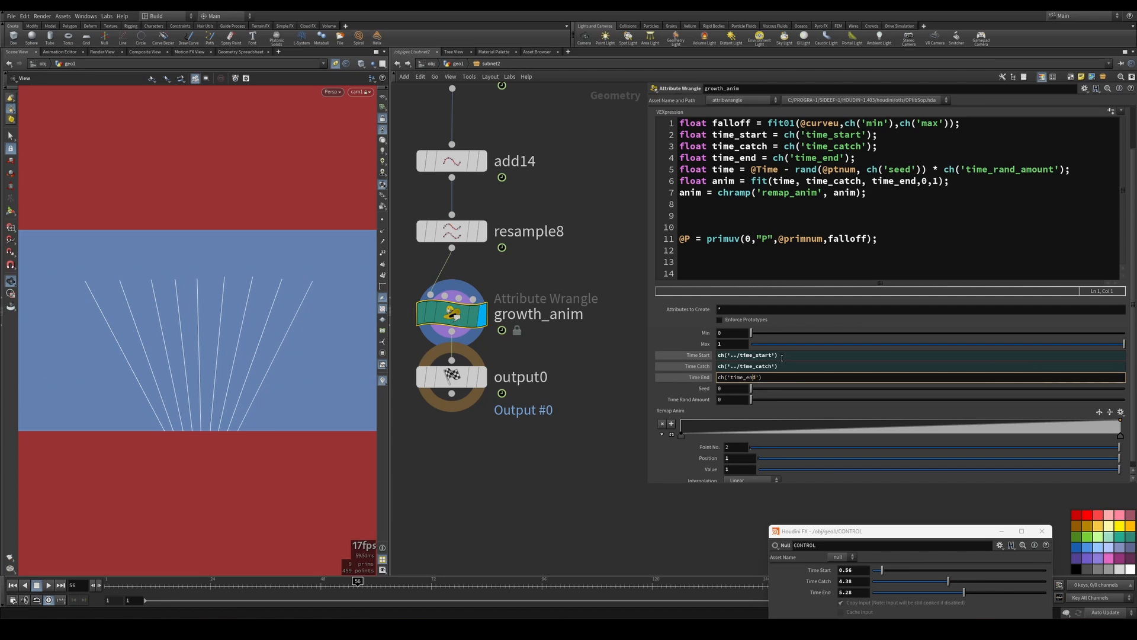
{"action": "type", "text": "../"}
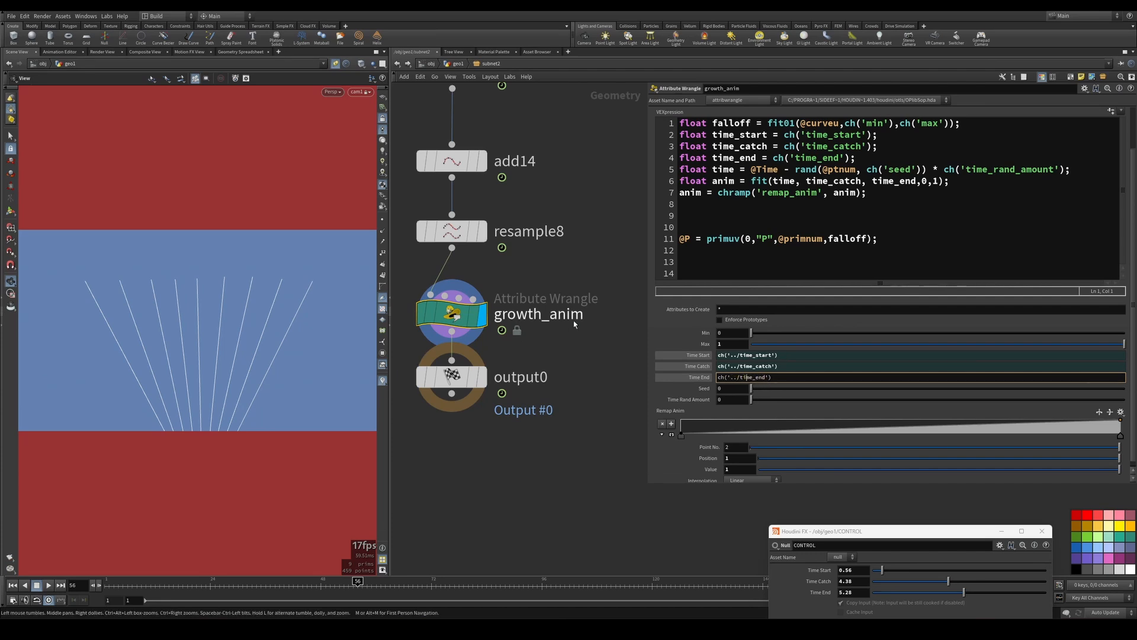
{"action": "left_click", "coordinate": [609, 345]}
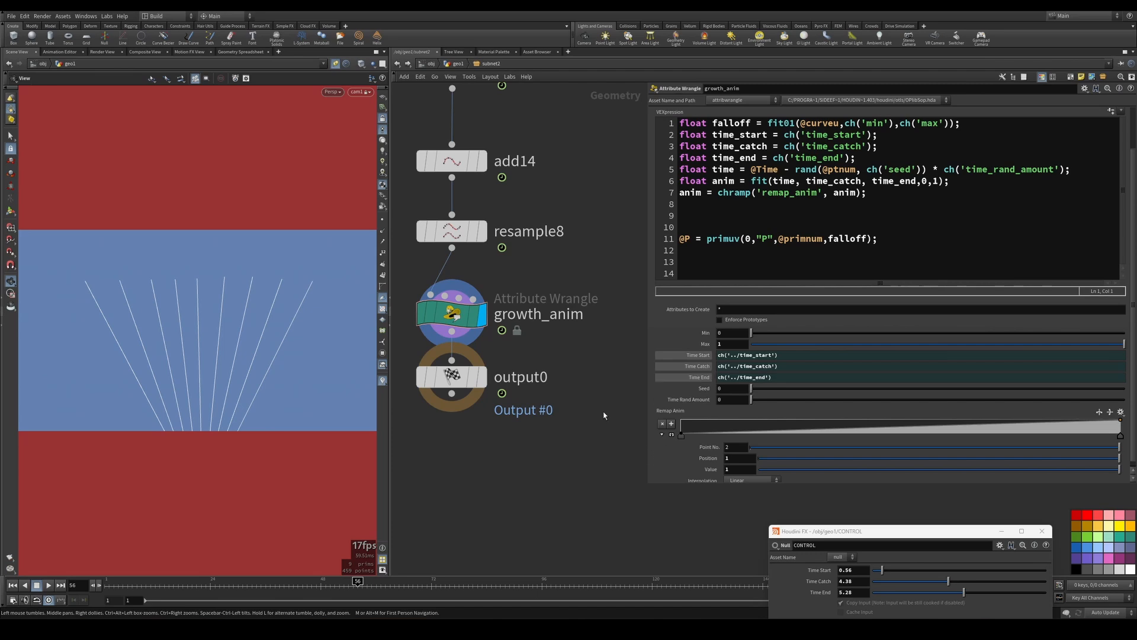
{"action": "left_click_drag", "start_coordinate": [752, 388], "coordinate": [915, 388]}
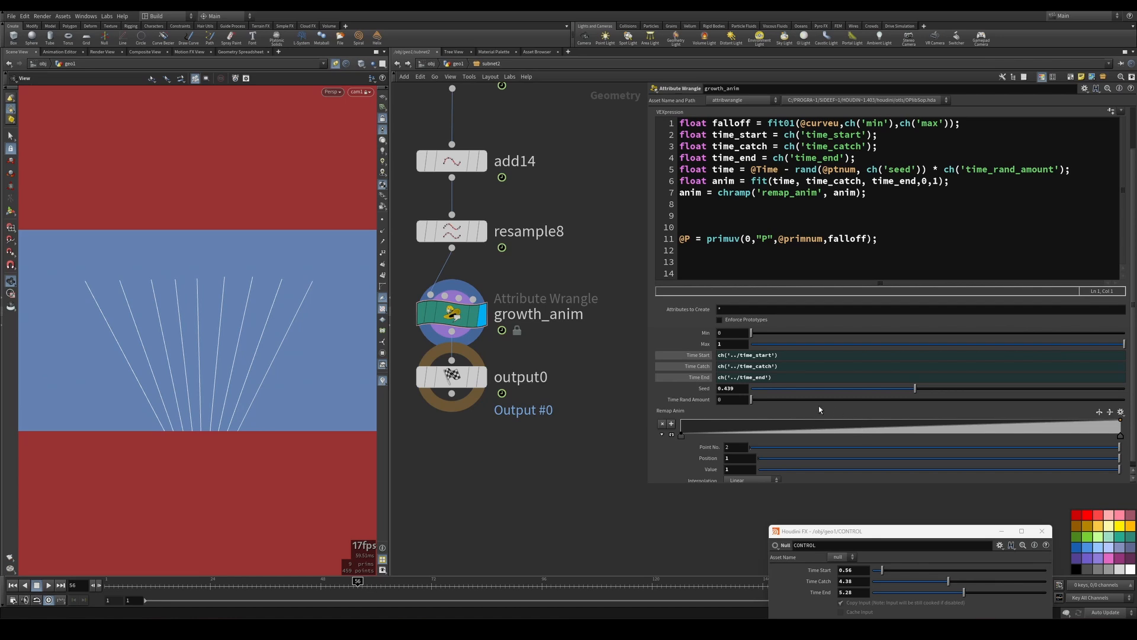
{"action": "left_click", "coordinate": [947, 389]}
- Insert a blank line above the remap_anim chramp line in growth_anim's code
{"action": "left_click", "coordinate": [847, 214]}
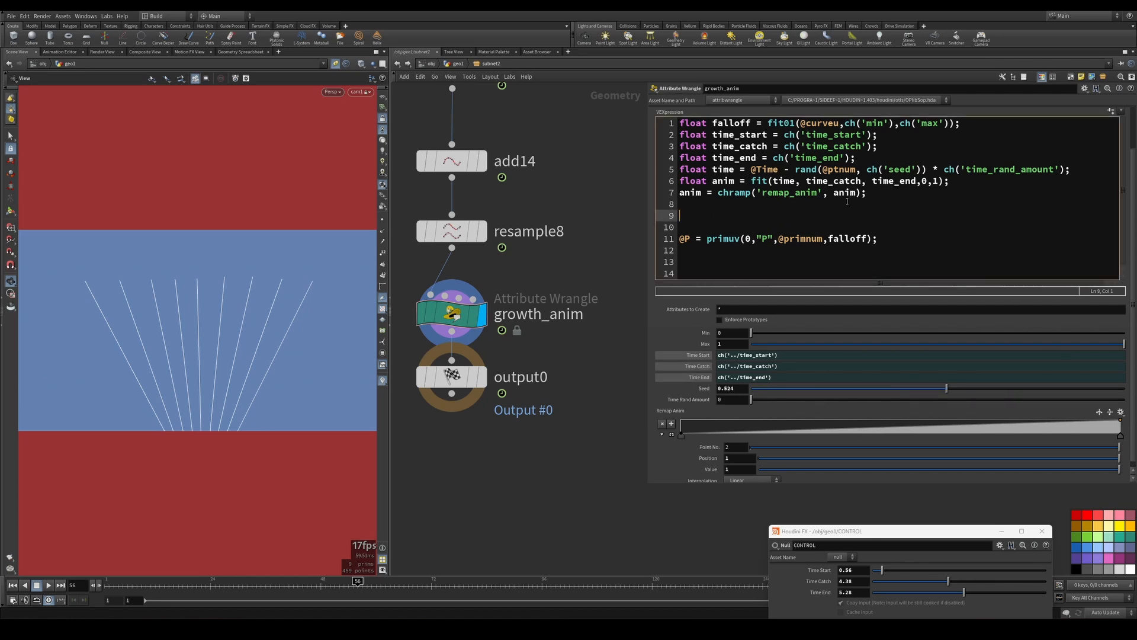
{"action": "left_click", "coordinate": [691, 191]}
{"action": "key", "text": "Return"}
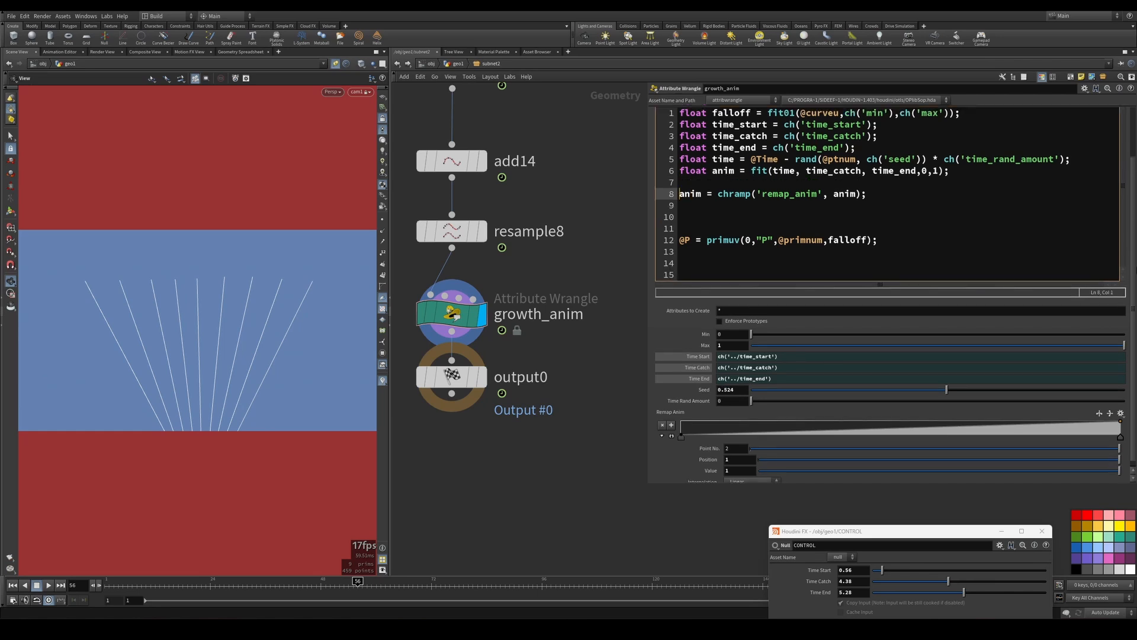
- Insert time_start as the second argument of the fit call on growth_anim's anim line
{"action": "key", "text": "Up"}
{"action": "key", "text": "Up"}
{"action": "key", "text": "Right"}
{"action": "key", "text": "Right"}
{"action": "key", "text": "Right"}
{"action": "key", "text": "Right"}
{"action": "key", "text": "Right"}
{"action": "key", "text": "Right"}
{"action": "key", "text": "Right"}
{"action": "key", "text": "Right"}
{"action": "key", "text": "Right"}
{"action": "key", "text": "Right"}
{"action": "type", "text": "time_d"}
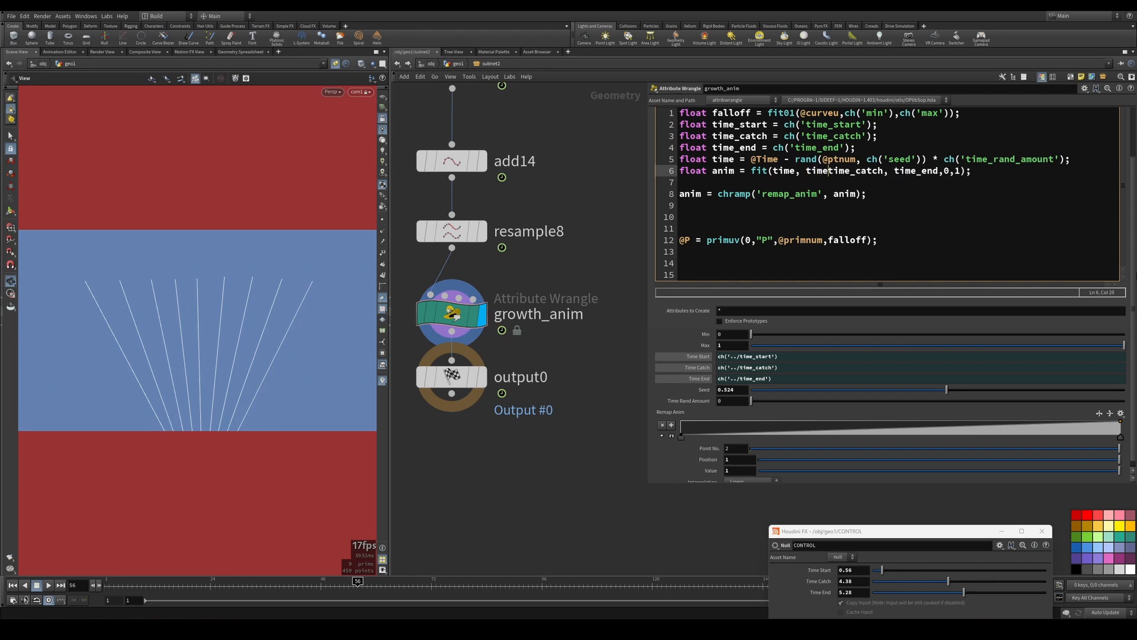
{"action": "key", "text": "BackSpace"}
{"action": "type", "text": "start"}
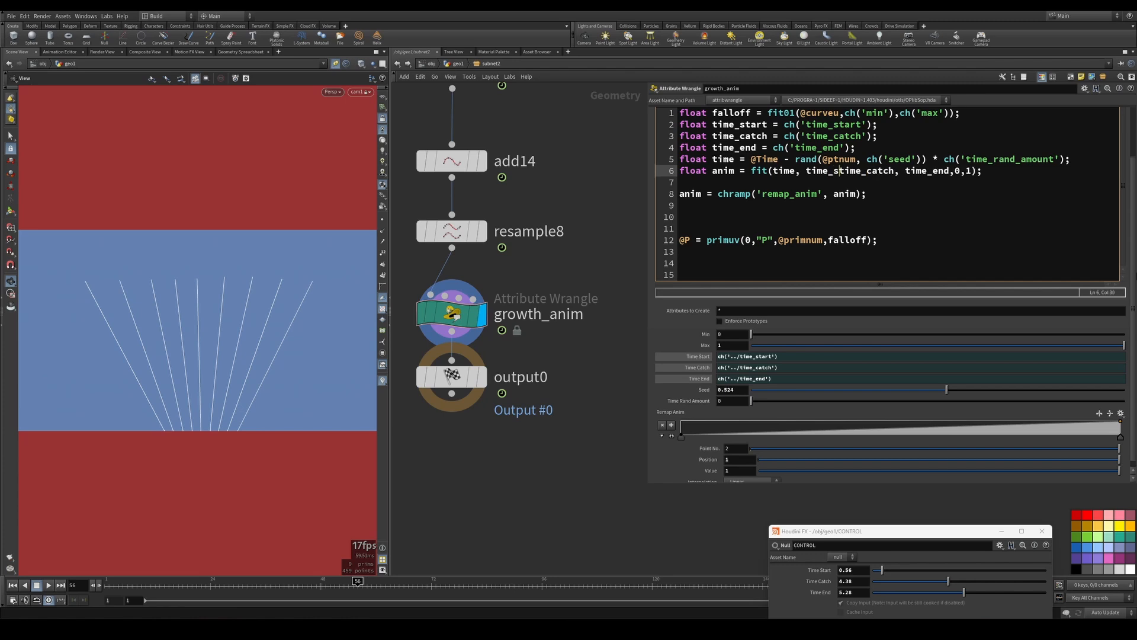
{"action": "type", "text": ","}
{"action": "key", "text": "Right"}
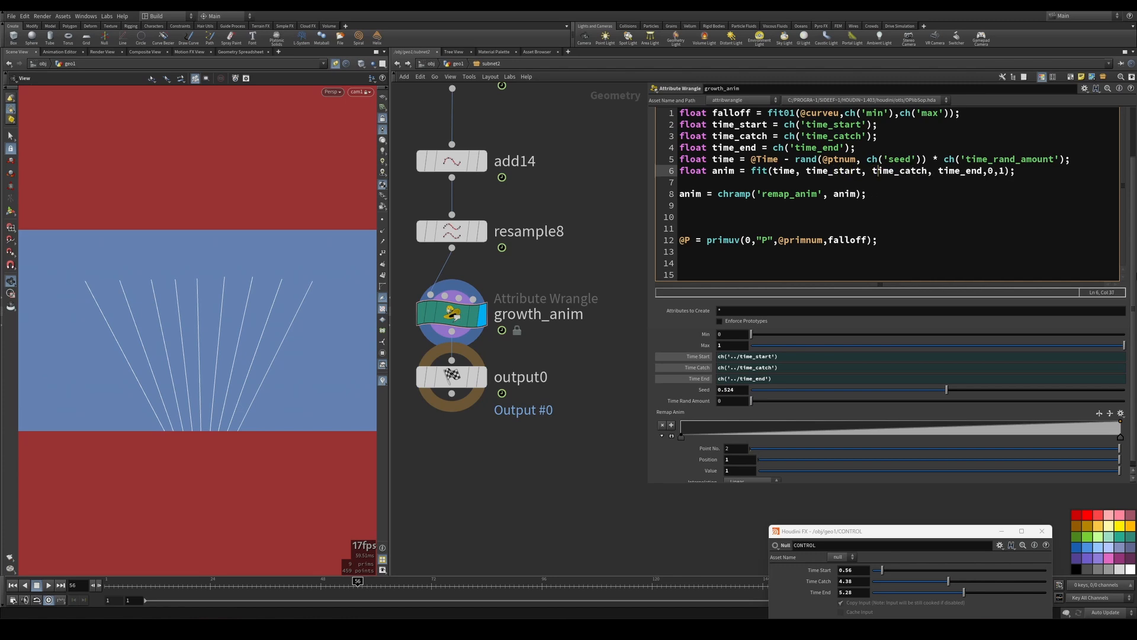
- Remove time_end from the anim line's fit call so it reads fit(time, time_start, time_catch, 0, 1)
{"action": "key", "text": "shift+Right"}
{"action": "key", "text": "shift+Right"}
{"action": "key", "text": "shift+Right"}
{"action": "key", "text": "shift+Right"}
{"action": "key", "text": "shift+Right"}
{"action": "key", "text": "shift+Right"}
{"action": "key", "text": "shift+Right"}
{"action": "key", "text": "shift+Right"}
{"action": "key", "text": "shift+Right"}
{"action": "key", "text": "shift+Right"}
{"action": "key", "text": "Delete"}
{"action": "key", "text": "Right"}
{"action": "key", "text": "Right"}
{"action": "key", "text": "Right"}
{"action": "key", "text": "Right"}
{"action": "key", "text": "End"}
- Move the float falloff line from the start of the code to directly below the remap_anim chramp line
{"action": "left_click", "coordinate": [858, 240]}
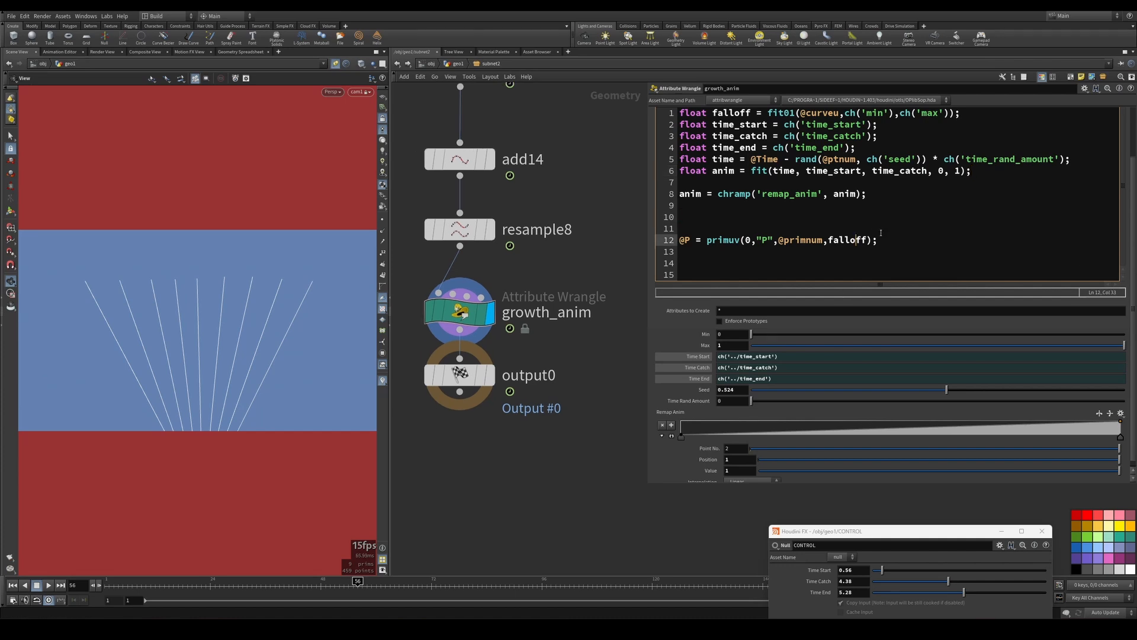
{"action": "left_click_drag", "start_coordinate": [961, 113], "coordinate": [679, 112]}
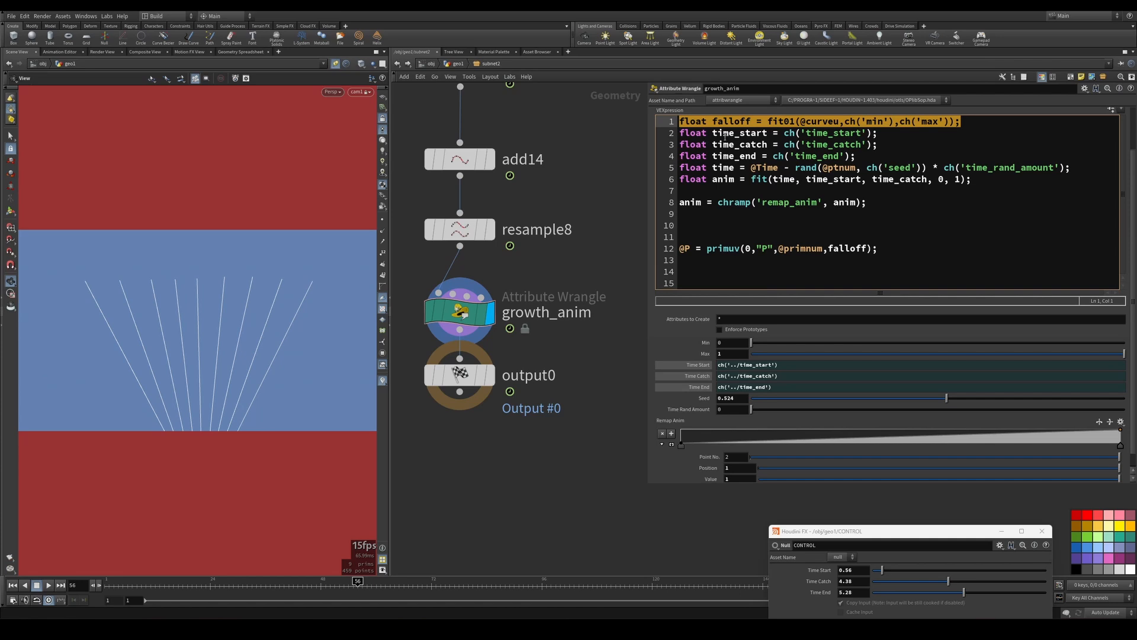
{"action": "key", "text": "ctrl+x"}
{"action": "left_click", "coordinate": [776, 192]}
{"action": "key", "text": "ctrl+v"}
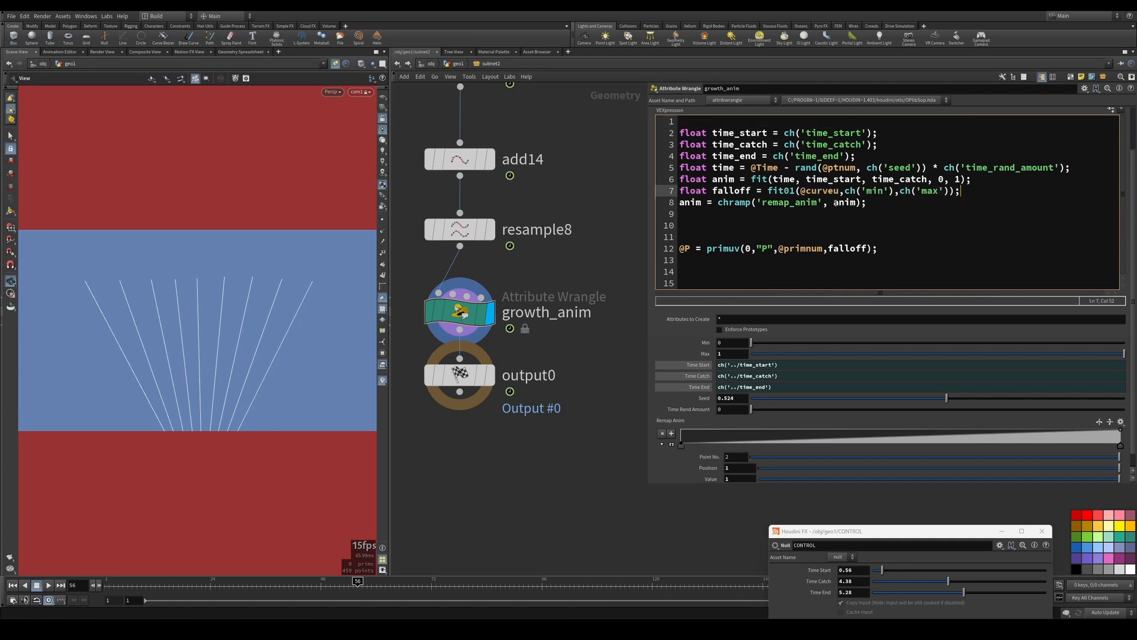
{"action": "key", "text": "ctrl+z"}
{"action": "left_click", "coordinate": [777, 217]}
{"action": "key", "text": "ctrl+v"}
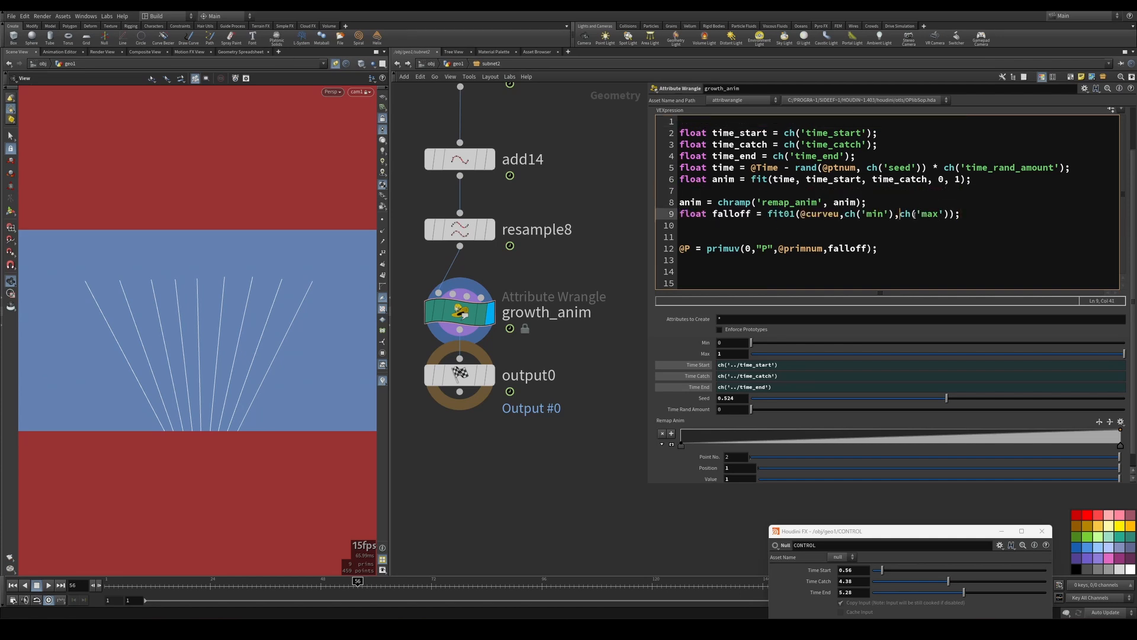
- Multiply ch('max') by anim in the falloff line, apply the code, and scrub the timeline to frame 32
{"action": "key", "text": "Right"}
{"action": "key", "text": "Right"}
{"action": "key", "text": "Right"}
{"action": "key", "text": "Right"}
{"action": "key", "text": "Right"}
{"action": "key", "text": "Right"}
{"action": "key", "text": "Right"}
{"action": "key", "text": "Right"}
{"action": "key", "text": "Right"}
{"action": "type", "text": "*anim"}
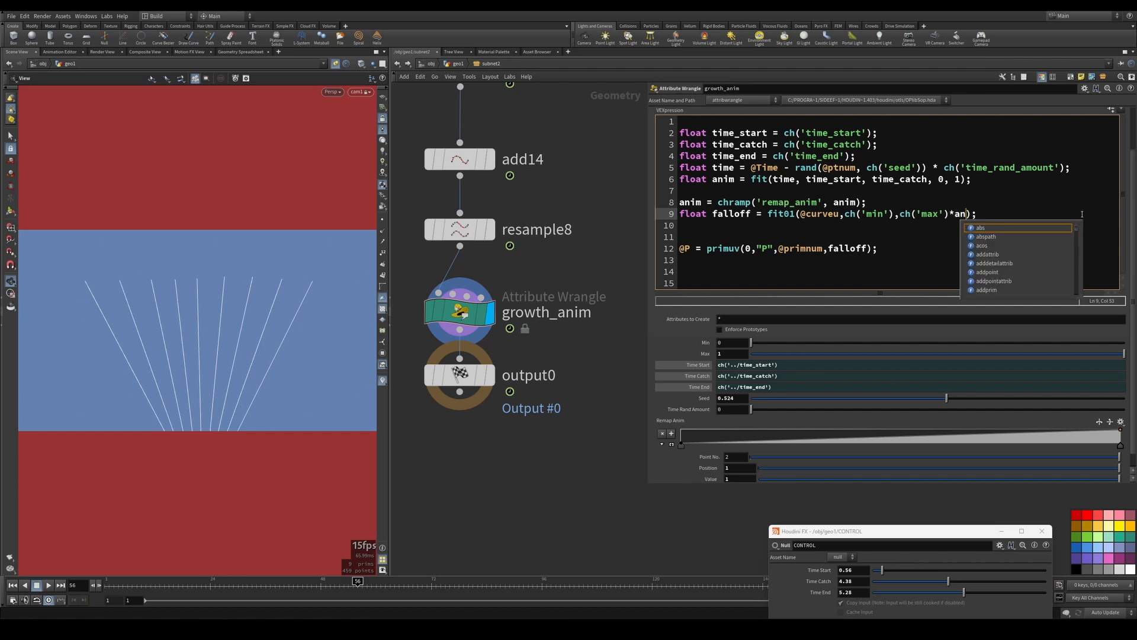
{"action": "left_click", "coordinate": [493, 523]}
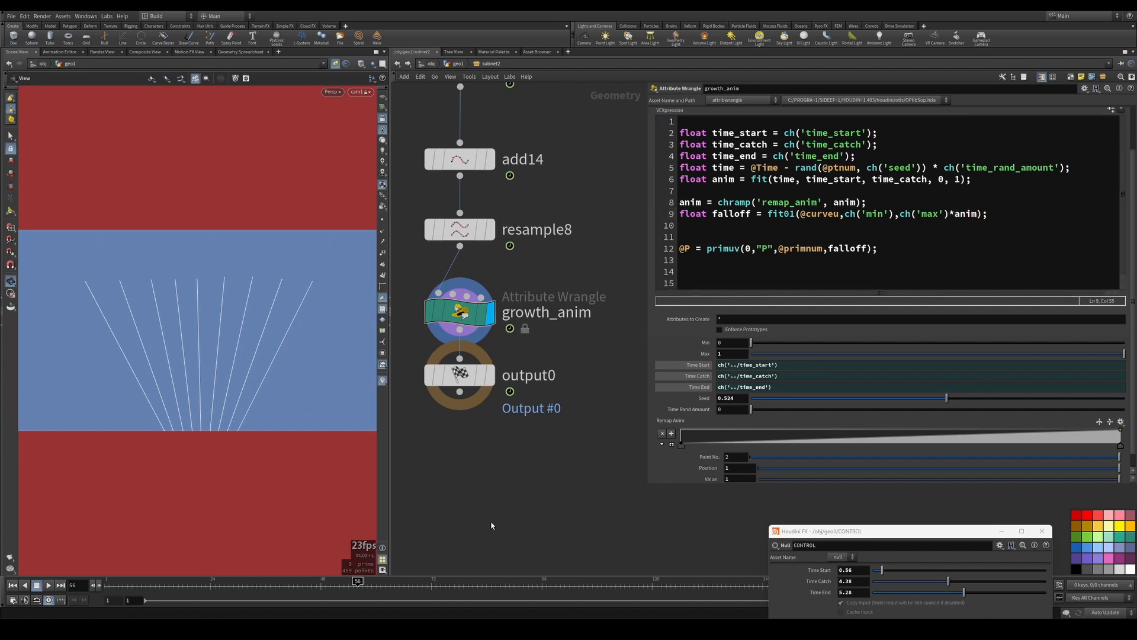
{"action": "left_click_drag", "start_coordinate": [357, 585], "coordinate": [247, 531]}
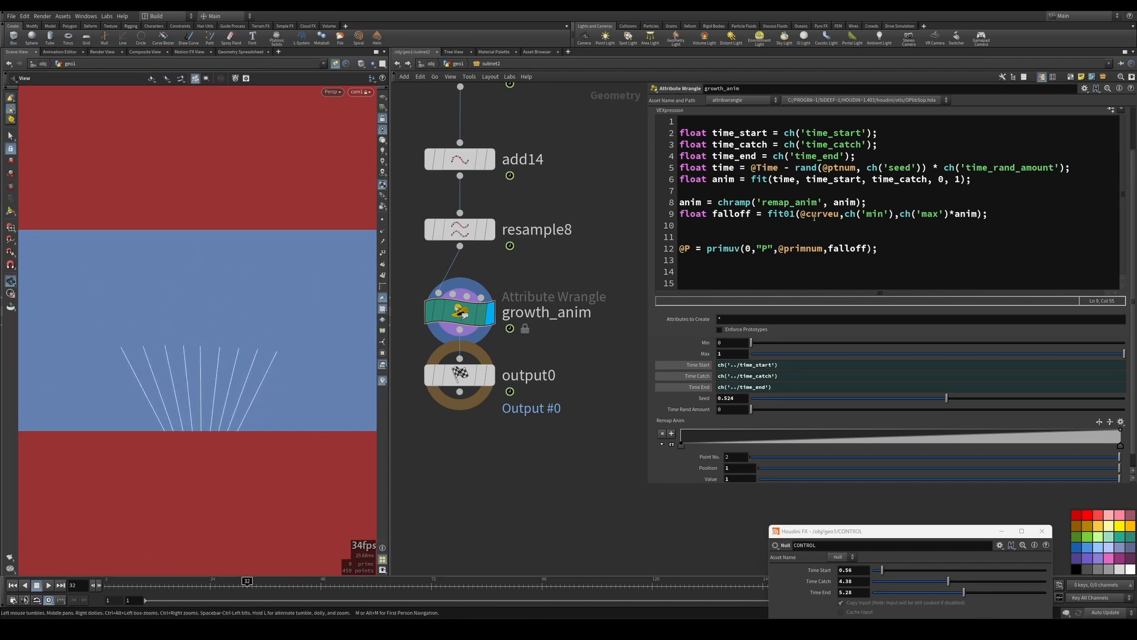
- Subtract ch('catch_offset') from time_catch in the anim line's fit call and create the parameter for it
{"action": "left_click", "coordinate": [928, 179]}
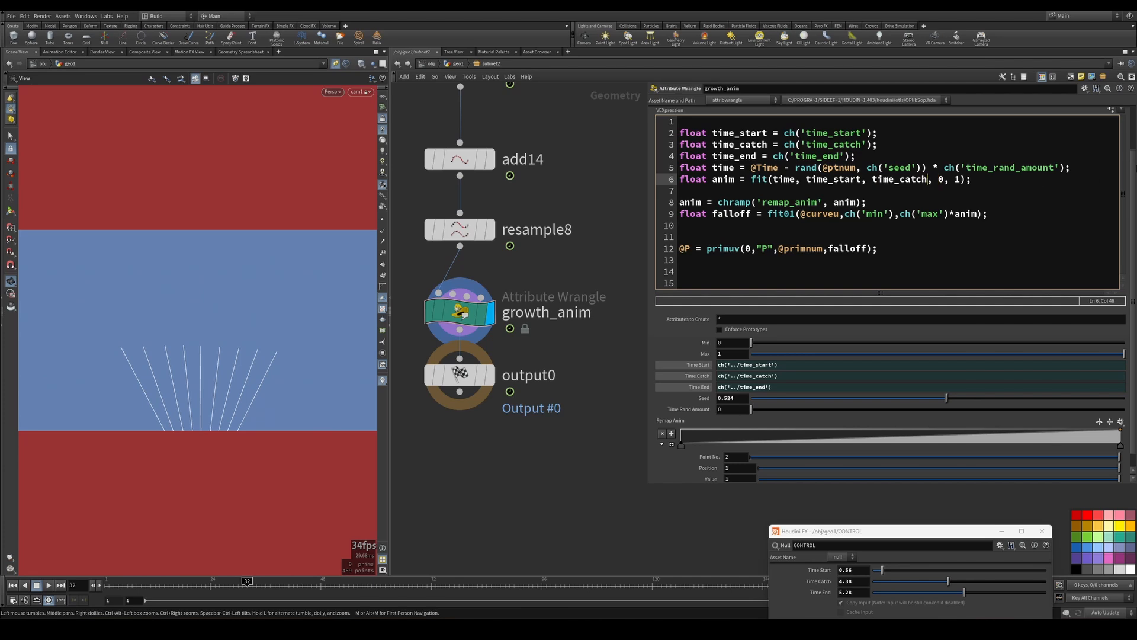
{"action": "type", "text": "-ch('catch_offset"}
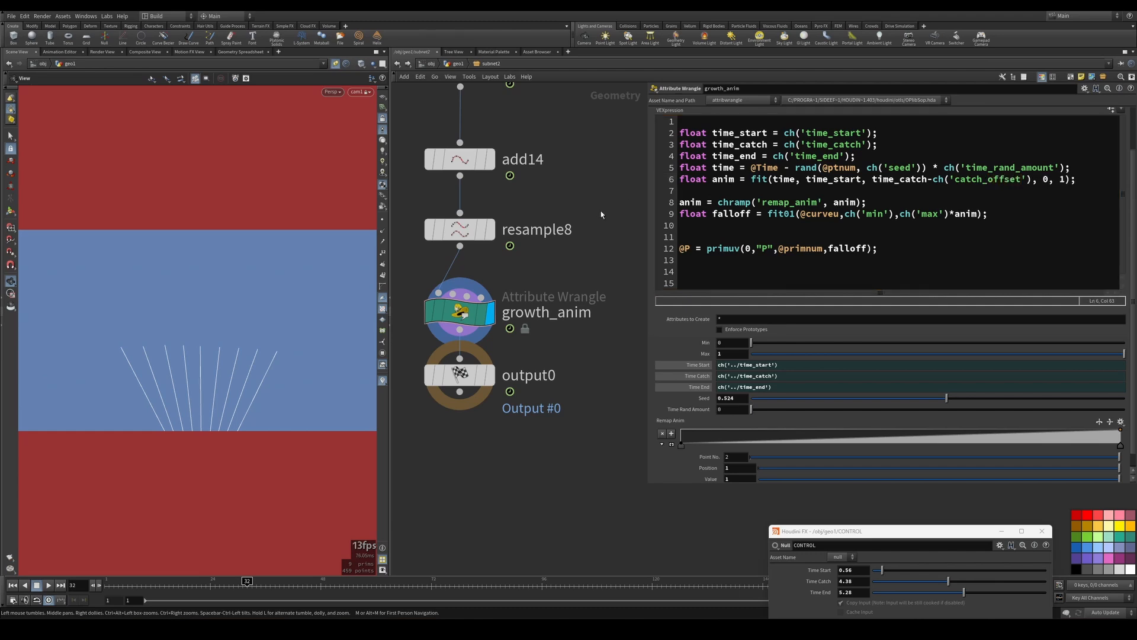
{"action": "scroll", "coordinate": [756, 494], "scroll_direction": "down", "scroll_amount": 1}
{"action": "left_click", "coordinate": [1117, 115]}
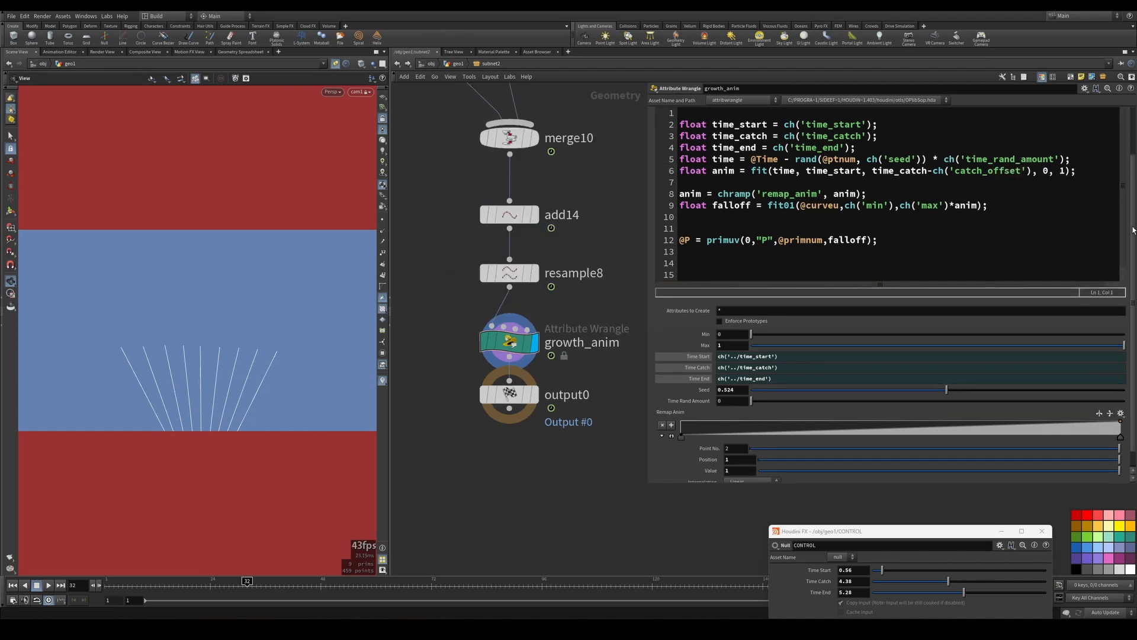
- Try a Catch Offset of 2 on growth_anim
{"action": "type", "text": "2"}
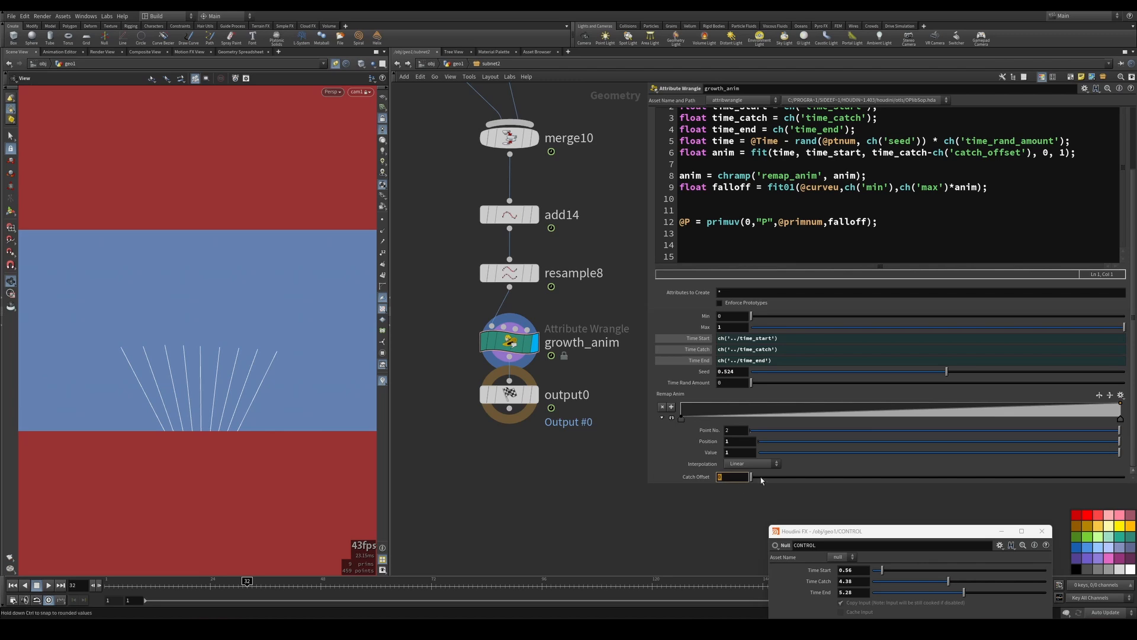
{"action": "key", "text": "Return"}
{"action": "middle_click_drag", "start_coordinate": [604, 483], "coordinate": [535, 508]}
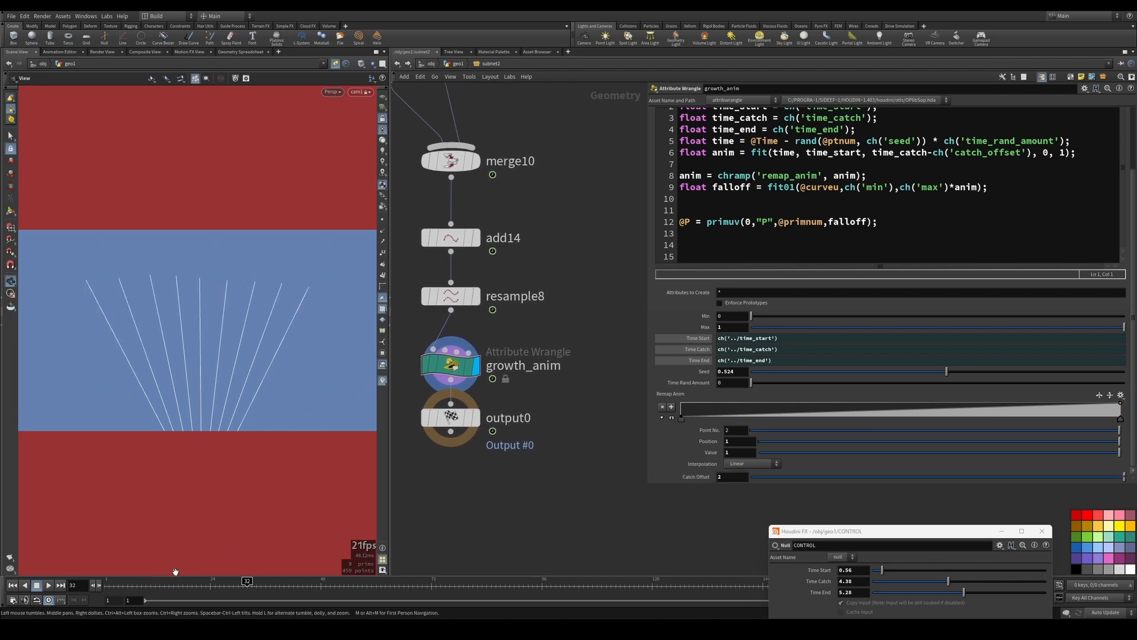
{"action": "mouse_move", "coordinate": [145, 462]}
{"action": "left_mouse_down"}
{"action": "mouse_move", "coordinate": [102, 465]}
{"action": "mouse_move", "coordinate": [137, 462]}
{"action": "left_mouse_up"}
- Set Catch Offset to 1 and scrub the timeline to frame 30 to check the growth
{"action": "left_click_drag", "start_coordinate": [732, 476], "coordinate": [682, 482]}
{"action": "type", "text": "1"}
{"action": "left_click_drag", "start_coordinate": [107, 582], "coordinate": [239, 581]}
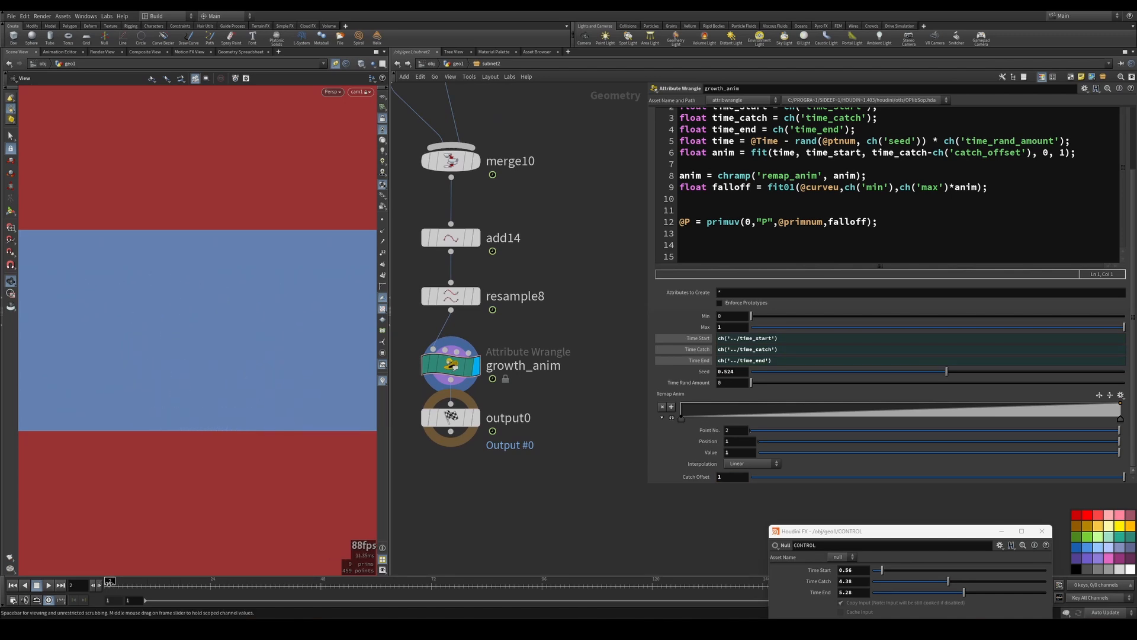
- Enlarge the Remap Anim ramp and add four points forming plateaus at values of about 0.35 and 0.73
{"action": "left_click", "coordinate": [672, 418]}
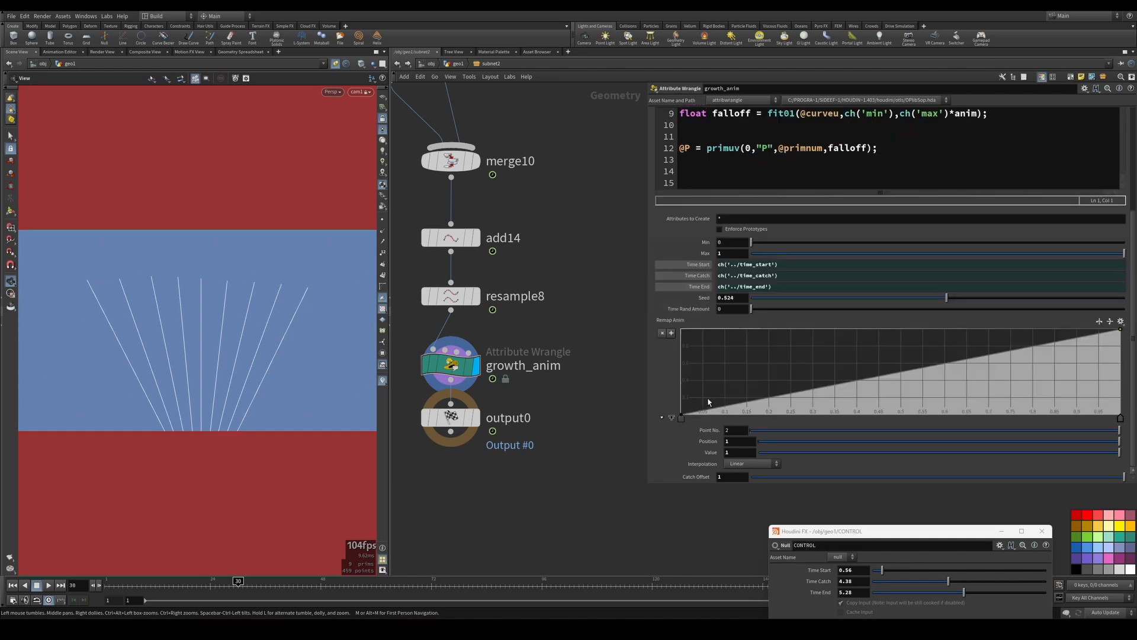
{"action": "left_click", "coordinate": [730, 377]}
{"action": "left_click", "coordinate": [847, 380]}
{"action": "left_click_drag", "start_coordinate": [849, 381], "coordinate": [872, 386]}
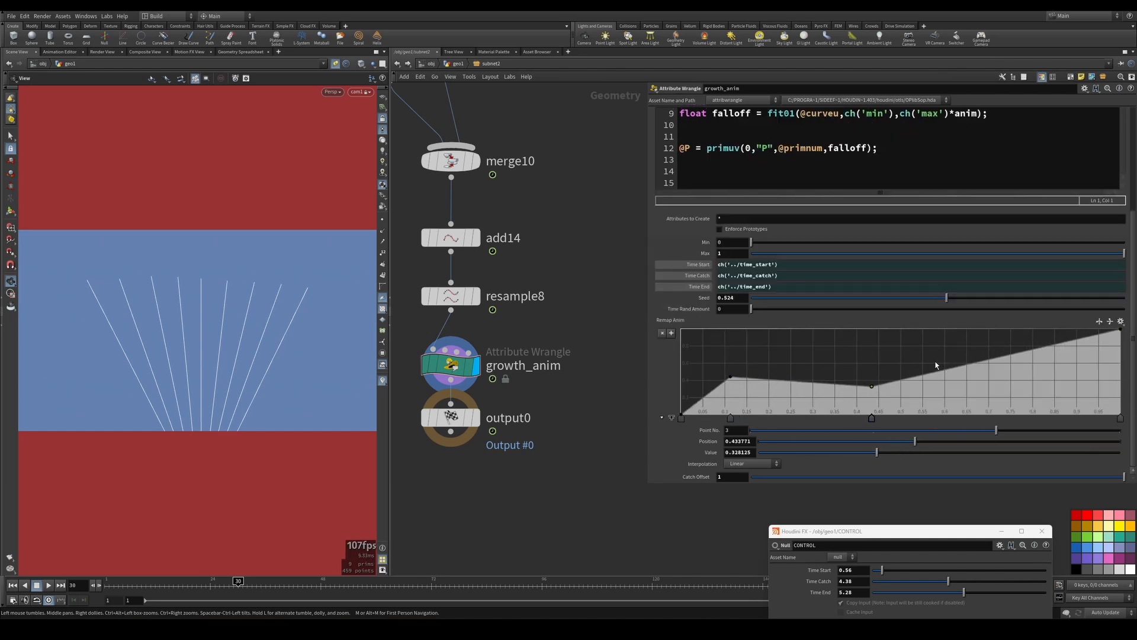
{"action": "left_click_drag", "start_coordinate": [931, 362], "coordinate": [917, 348]}
{"action": "left_click_drag", "start_coordinate": [962, 356], "coordinate": [1025, 352]}
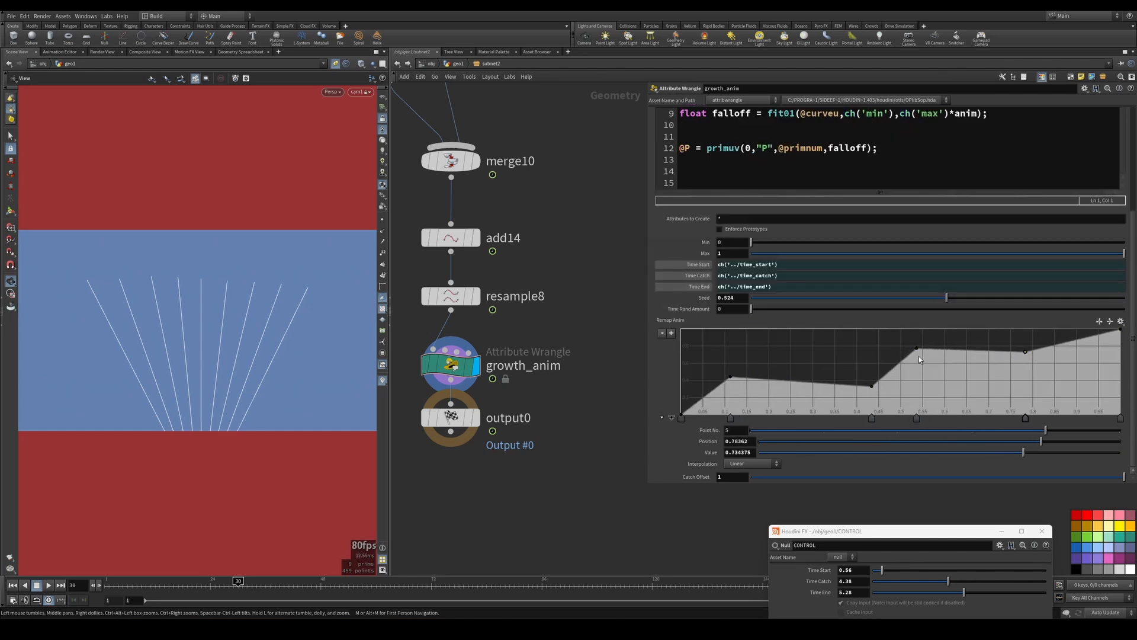
{"action": "left_click_drag", "start_coordinate": [918, 349], "coordinate": [892, 352]}
{"action": "left_click_drag", "start_coordinate": [731, 377], "coordinate": [729, 388]}
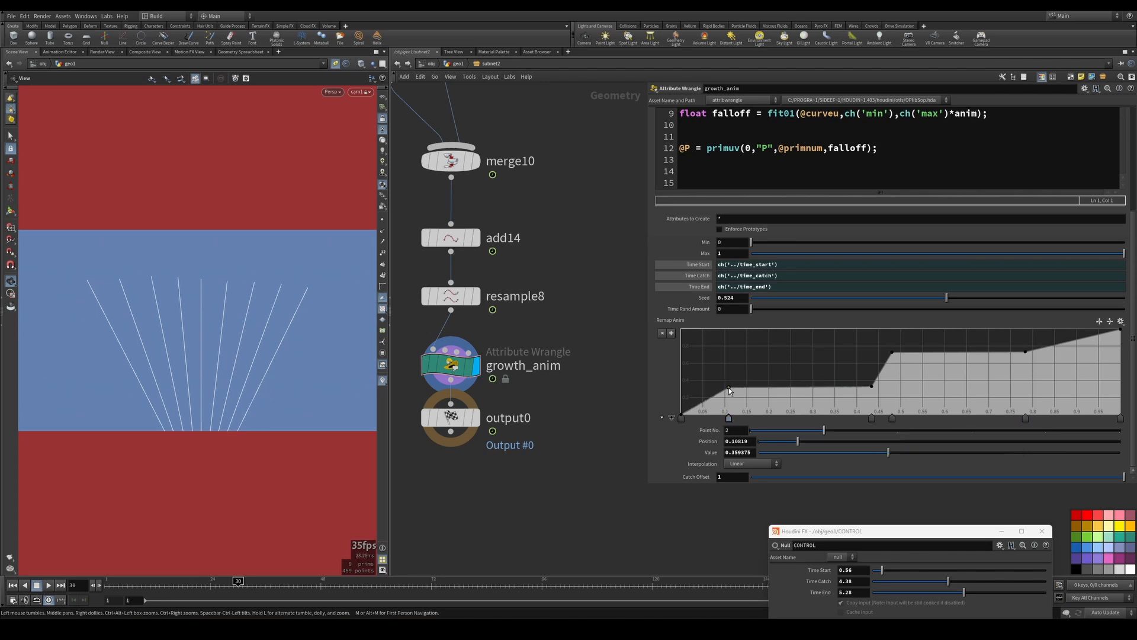
- Add more Remap Anim points, making a small dip near position 0.65 and a rise to about 0.93 near the end
{"action": "left_click", "coordinate": [942, 355]}
{"action": "left_click", "coordinate": [970, 357]}
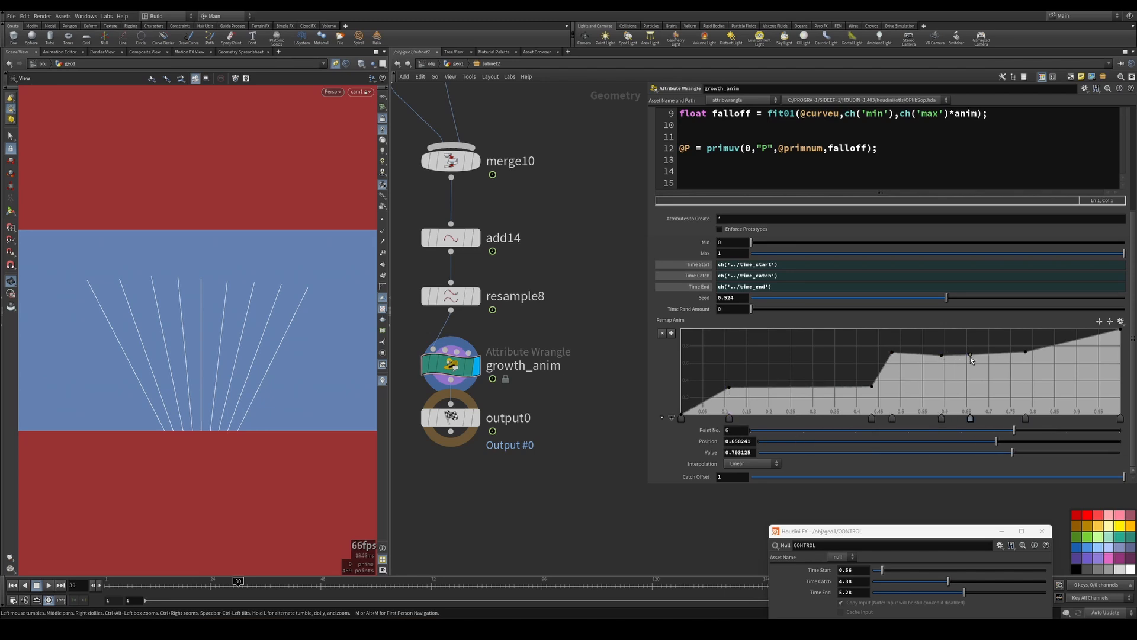
{"action": "left_click_drag", "start_coordinate": [970, 356], "coordinate": [1088, 334]}
{"action": "left_click", "coordinate": [989, 352]}
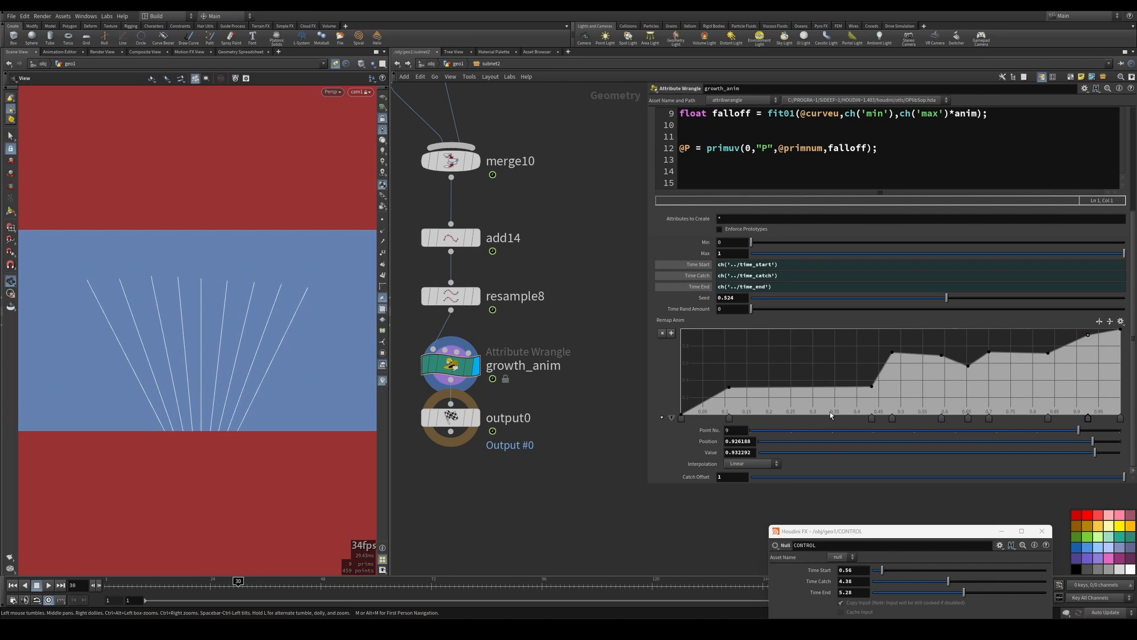
- Set the interpolation of all Remap Anim ramp points to Monotone Cubic
{"action": "left_click", "coordinate": [681, 418]}
{"action": "left_click", "coordinate": [1120, 418], "text": "shift"}
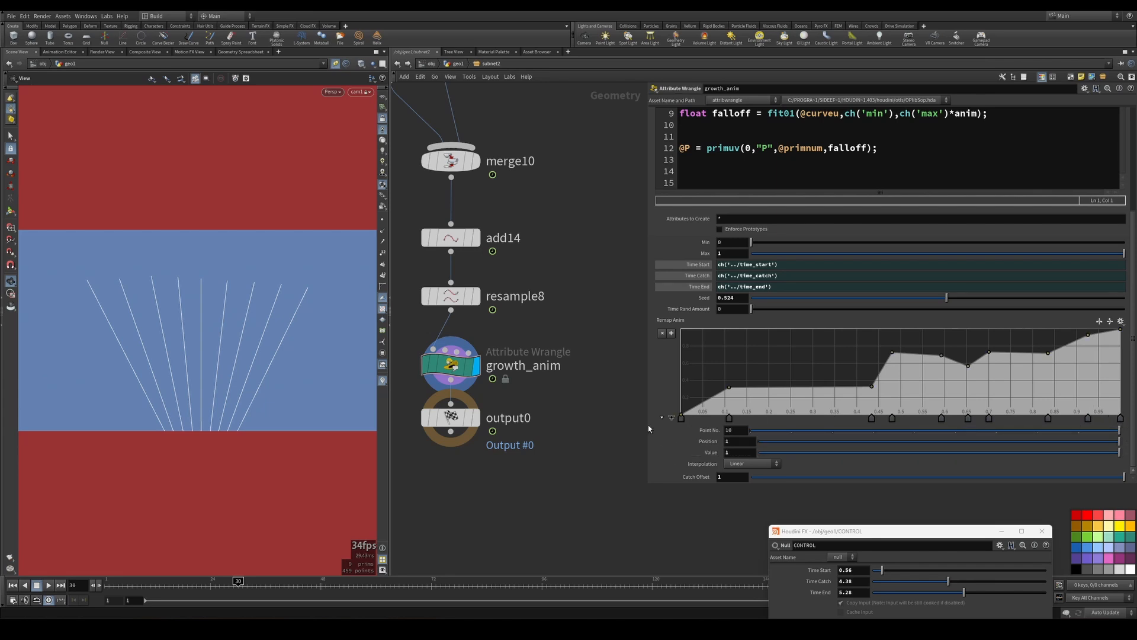
{"action": "right_click", "coordinate": [681, 418]}
{"action": "mouse_move", "coordinate": [716, 423]}
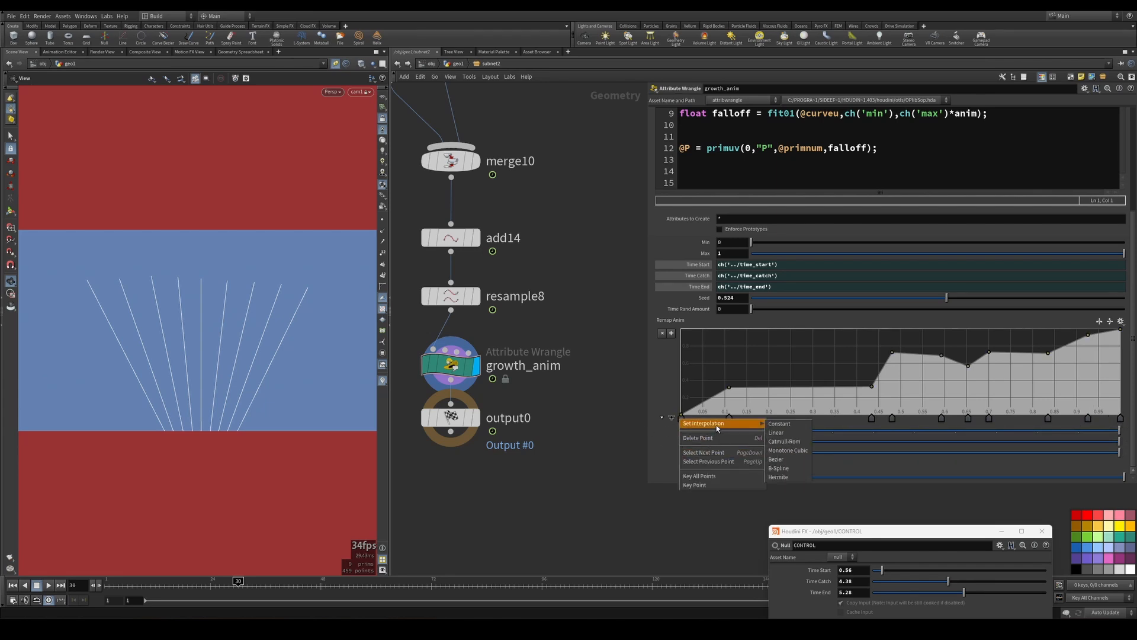
{"action": "left_click", "coordinate": [785, 453]}
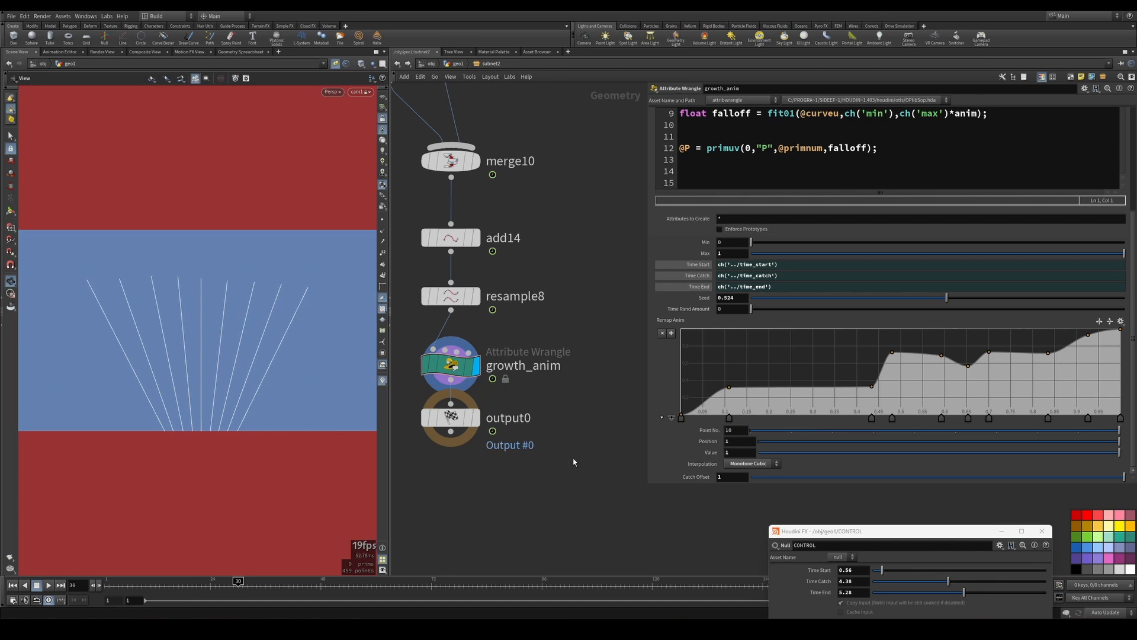
- Rewind the timeline and play the line growth animation, stopping at frame 68
{"action": "middle_click_drag", "start_coordinate": [586, 467], "coordinate": [563, 471]}
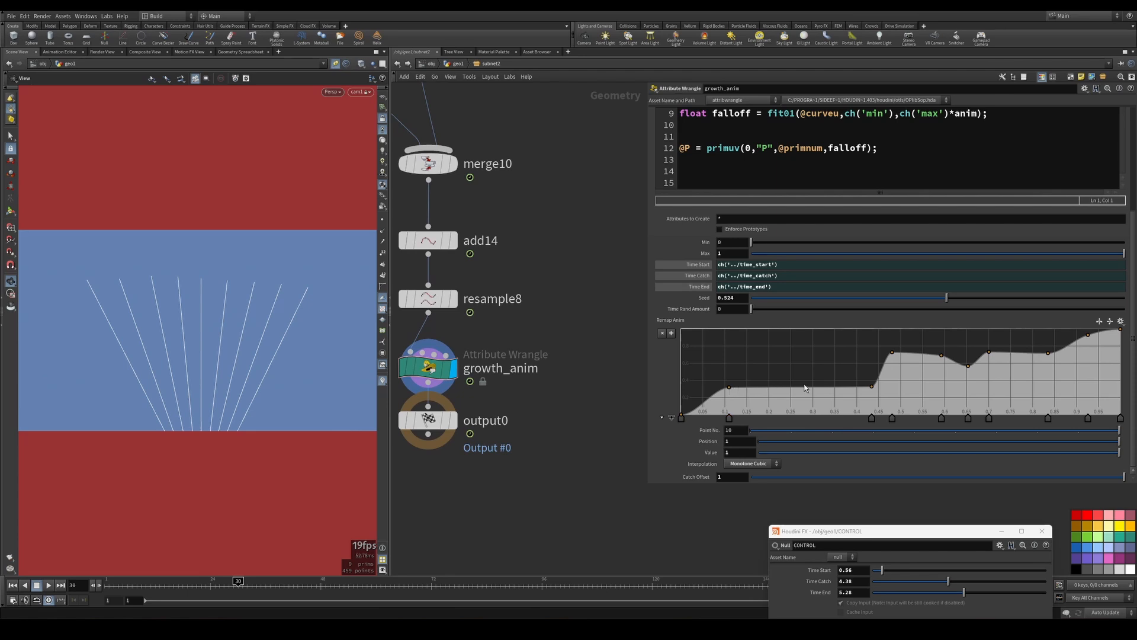
{"action": "middle_click_drag", "start_coordinate": [616, 382], "coordinate": [632, 371]}
{"action": "left_click_drag", "start_coordinate": [238, 583], "coordinate": [84, 584]}
{"action": "left_click", "coordinate": [49, 586]}
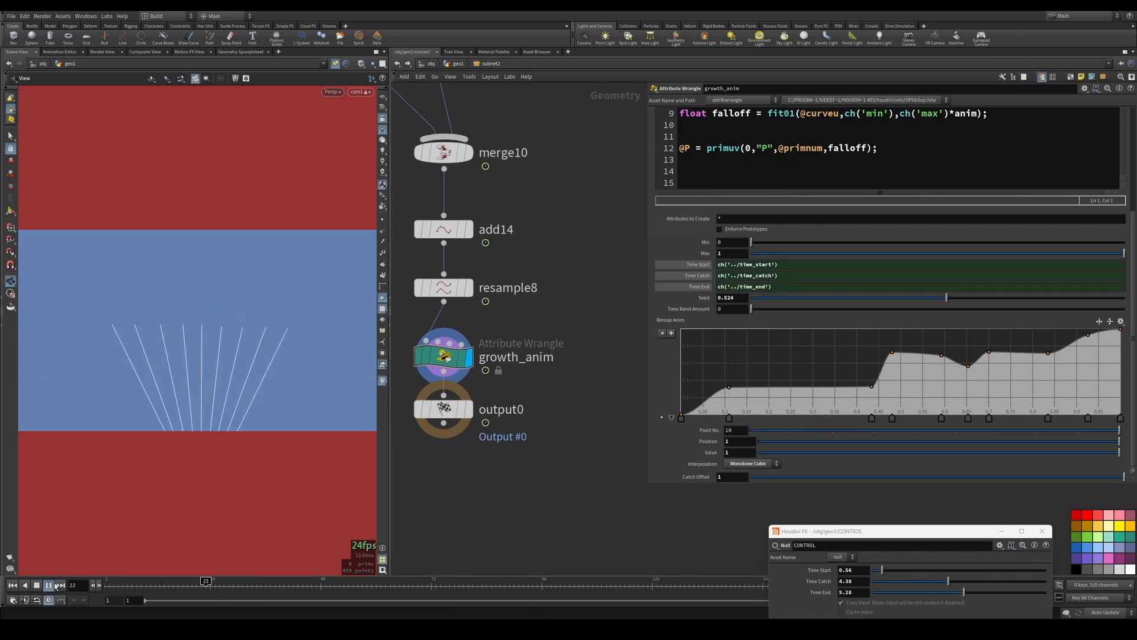
{"action": "left_click", "coordinate": [48, 586]}
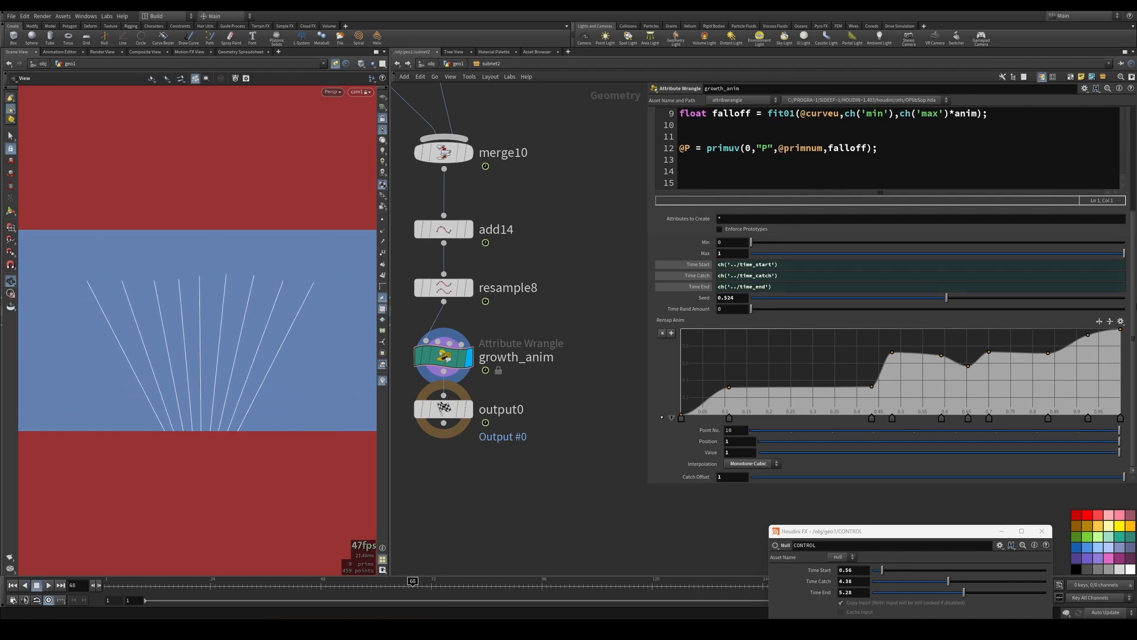
- Reshape the Remap Anim ramp's middle into a sharp step, moving its fourth point to about position 0.45, value 0.56
{"action": "mouse_move", "coordinate": [968, 366]}
{"action": "left_mouse_down"}
{"action": "mouse_move", "coordinate": [972, 333]}
{"action": "mouse_move", "coordinate": [962, 375]}
{"action": "left_mouse_up"}
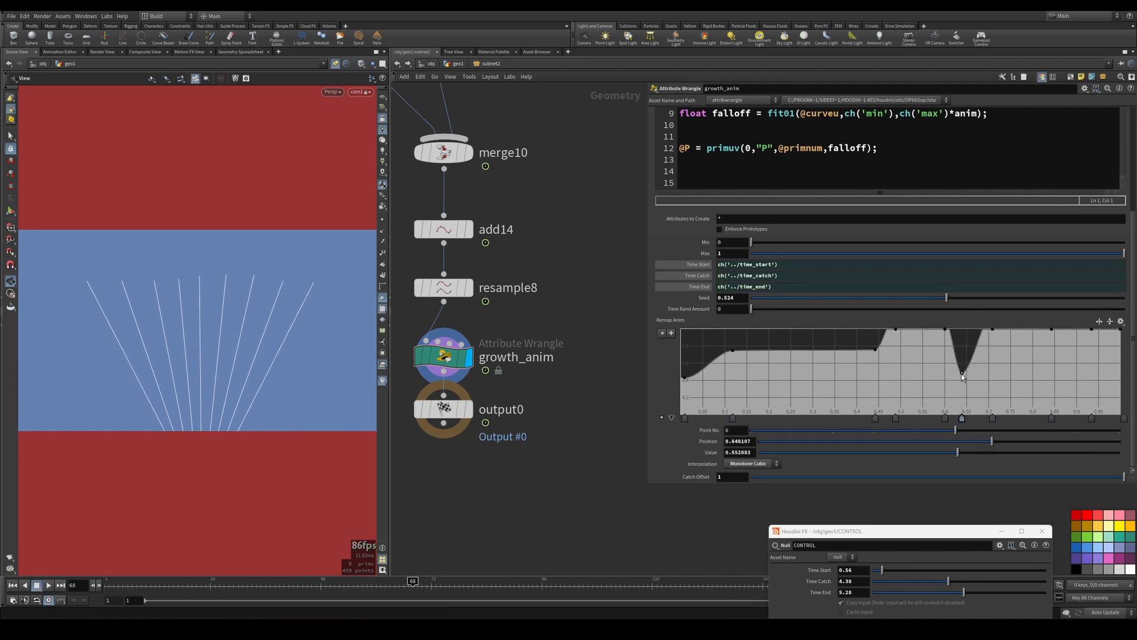
{"action": "key", "text": "ctrl+z"}
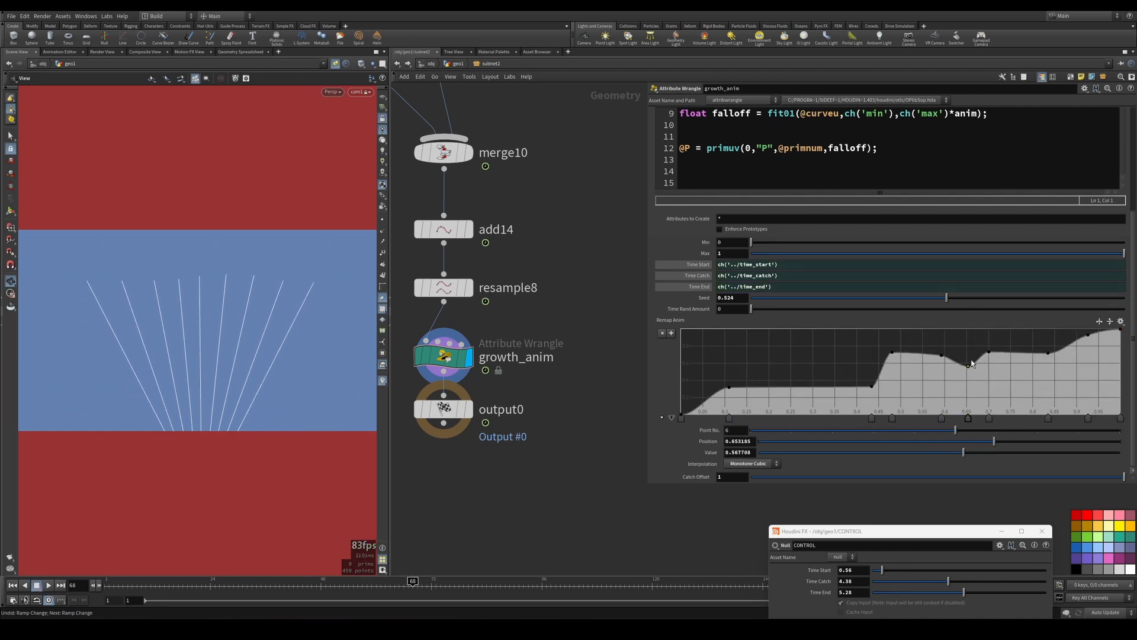
{"action": "left_click_drag", "start_coordinate": [888, 353], "coordinate": [878, 372]}
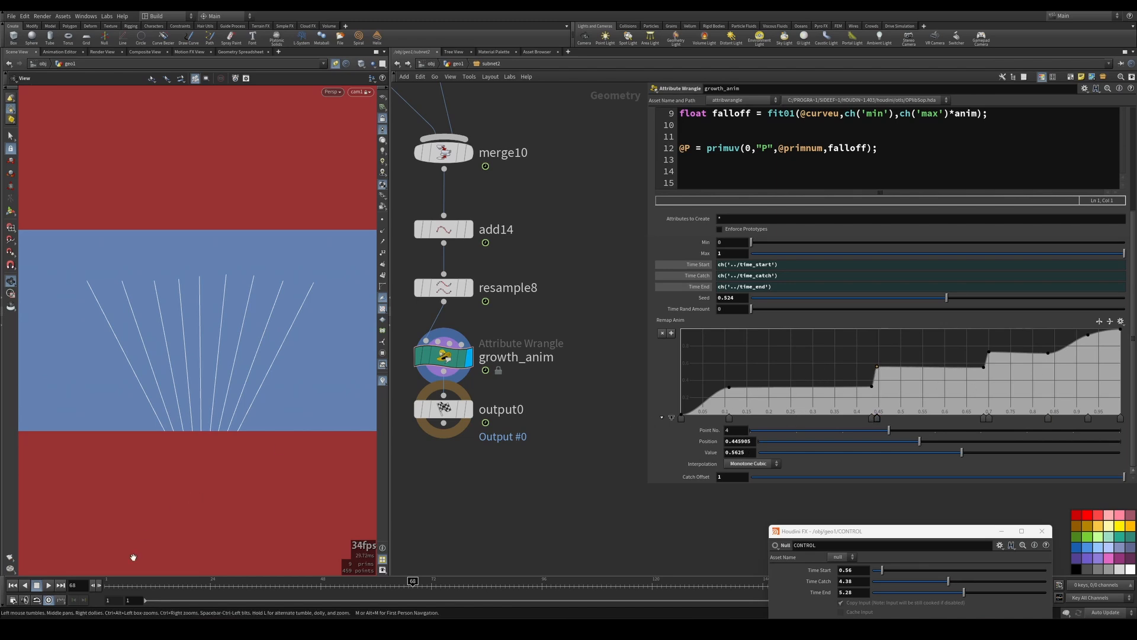
- Scrub the timeline and replay the growth animation from the start to check the stepped ramp
{"action": "left_click_drag", "start_coordinate": [115, 585], "coordinate": [303, 581]}
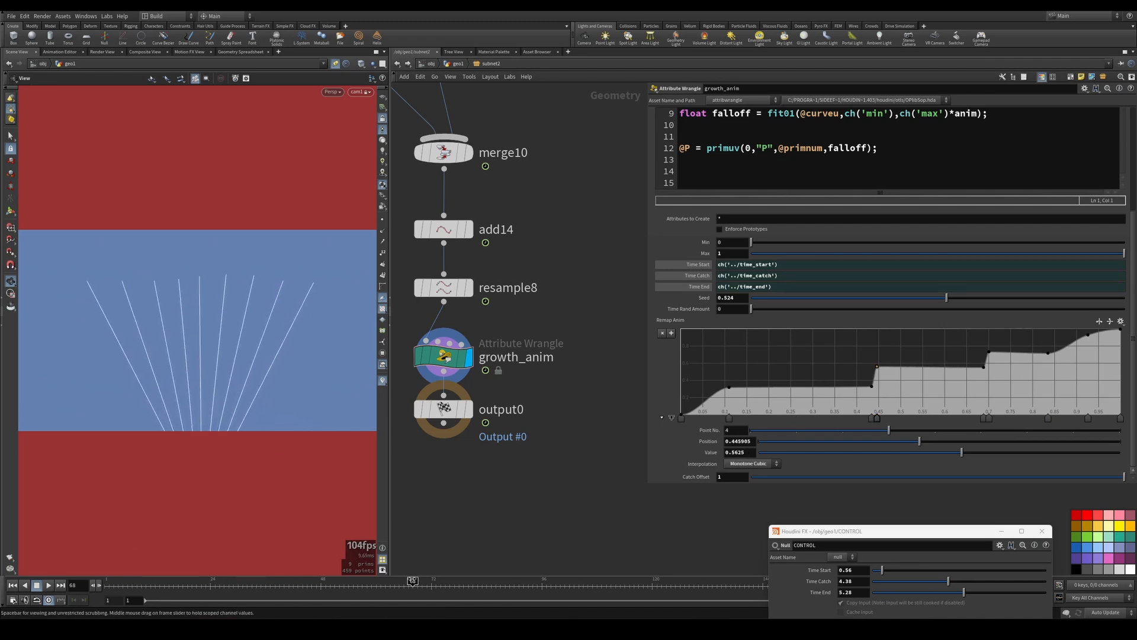
{"action": "left_click", "coordinate": [12, 585]}
{"action": "left_click", "coordinate": [49, 585]}
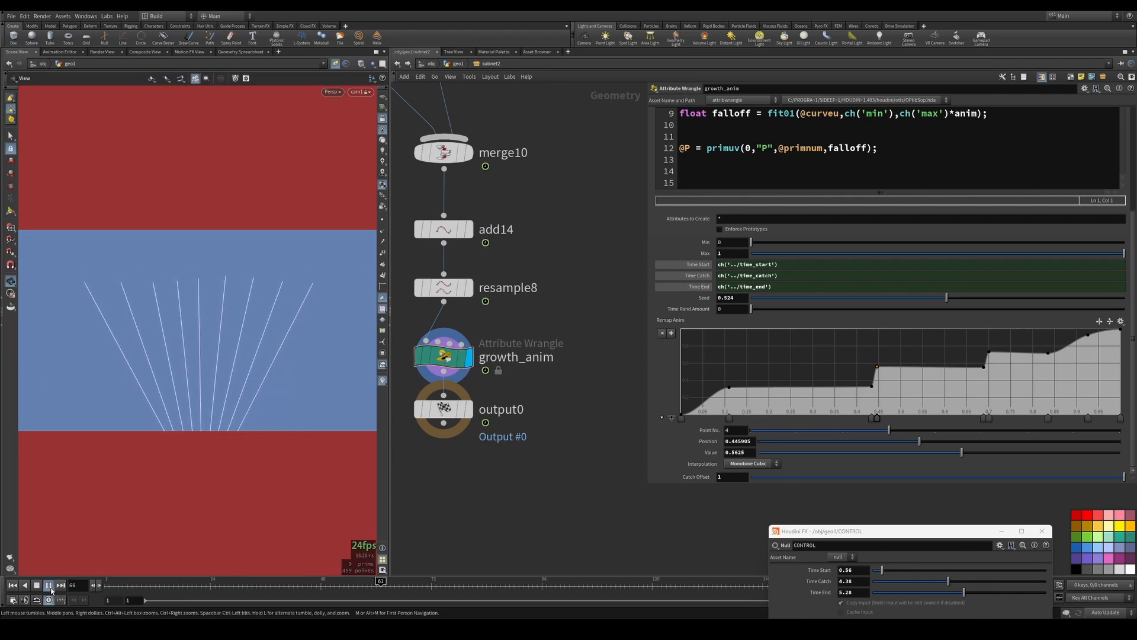
{"action": "left_click", "coordinate": [13, 585]}
{"action": "key", "text": "Up"}
{"action": "scroll", "coordinate": [761, 199], "scroll_direction": "up", "scroll_amount": 4}
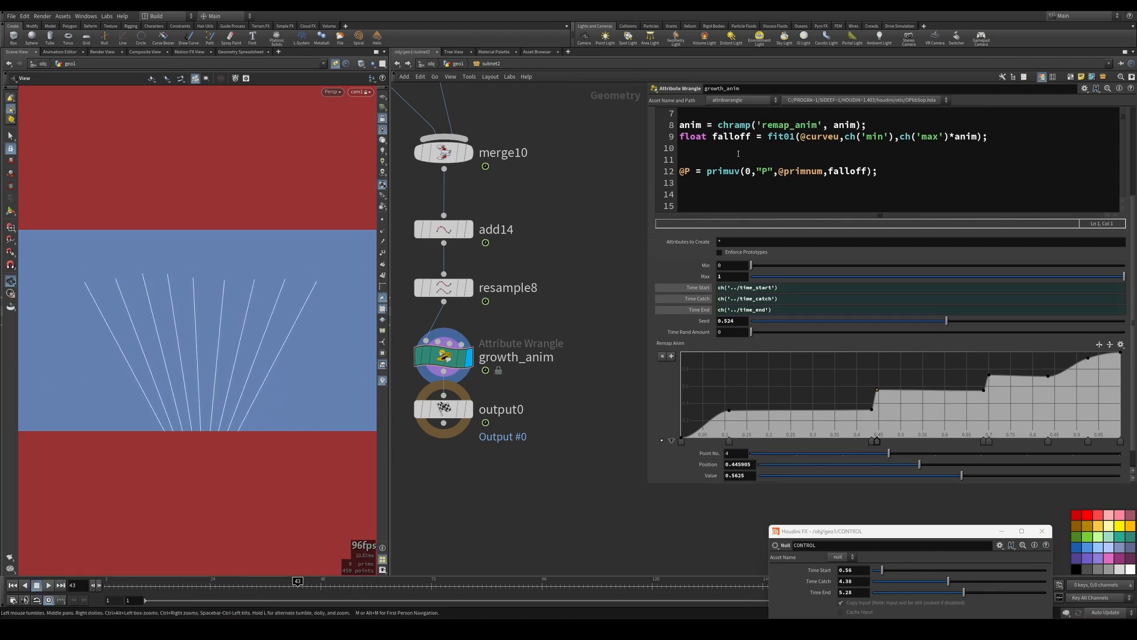
{"action": "left_click", "coordinate": [760, 200]}
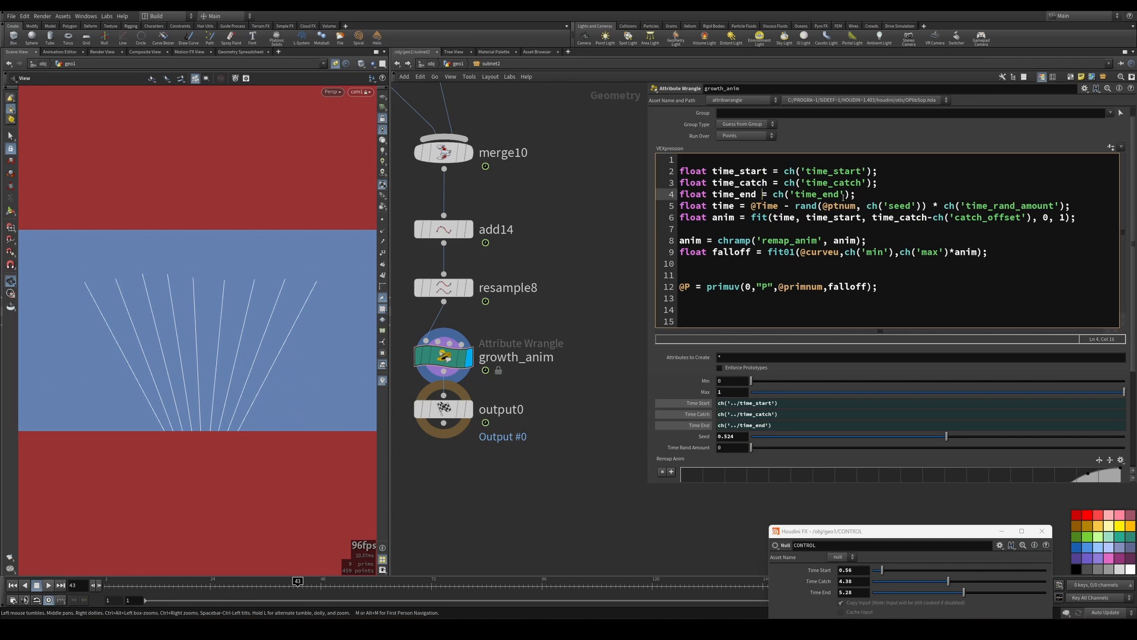
{"action": "left_click", "coordinate": [830, 194]}
{"action": "left_click_drag", "start_coordinate": [833, 206], "coordinate": [855, 207]}
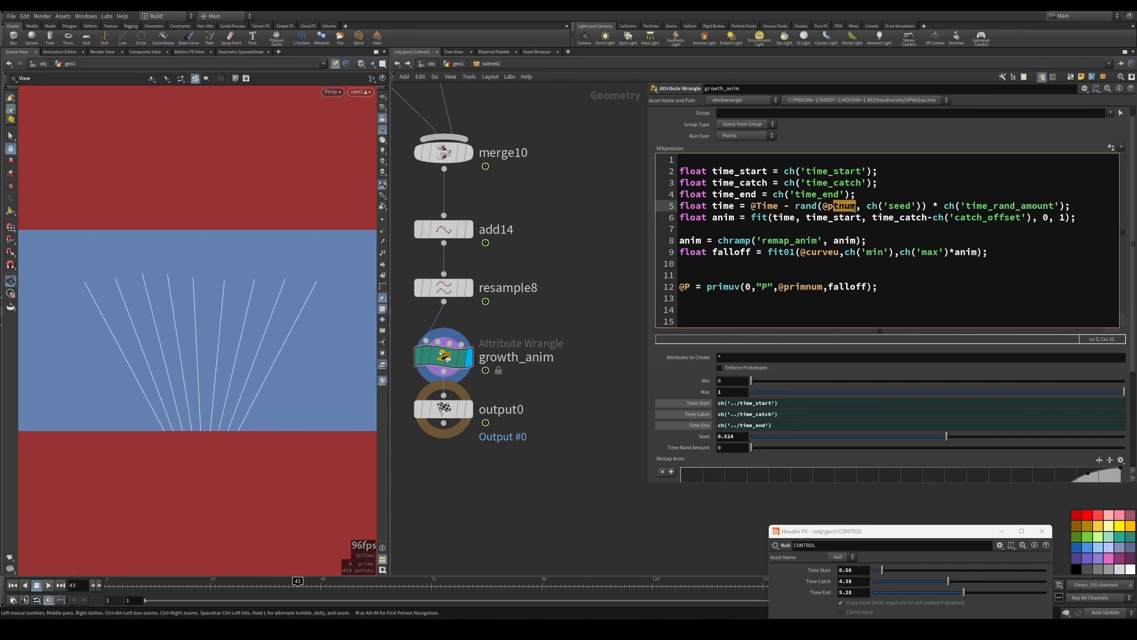
{"action": "type", "text": "rim"}
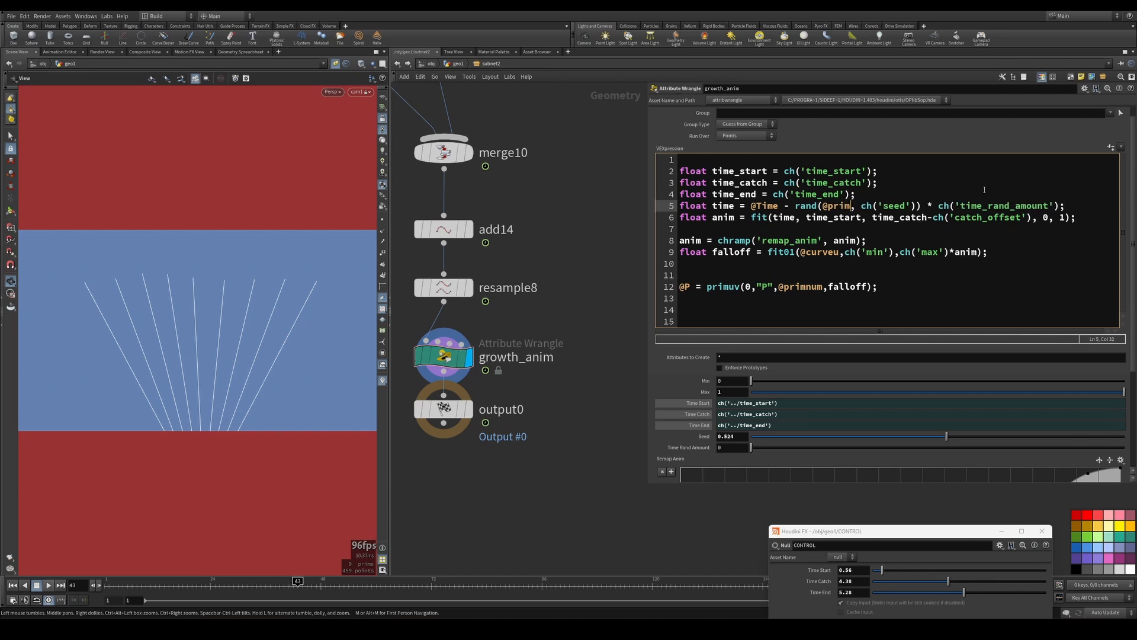
{"action": "type", "text": "num"}
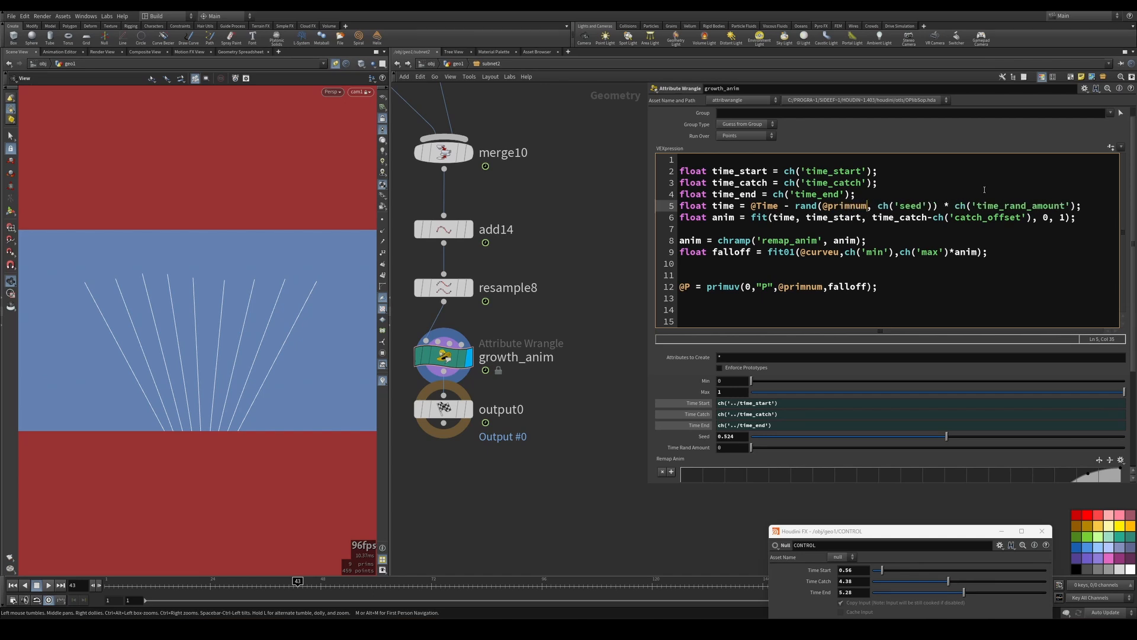
{"action": "left_click", "coordinate": [885, 193]}
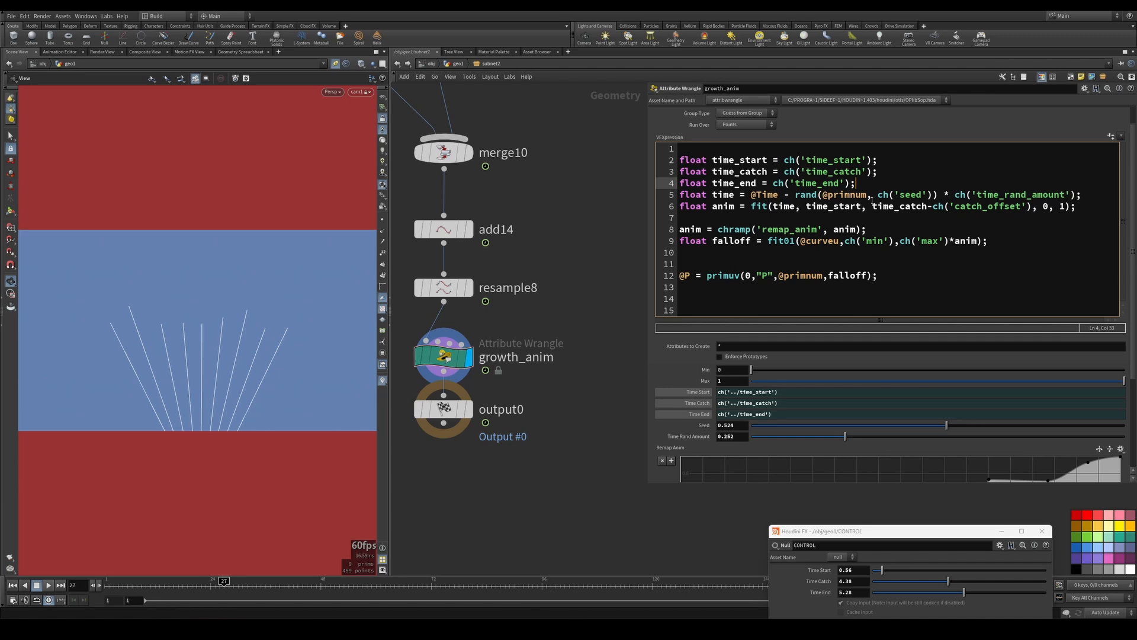
{"action": "key", "text": "Return"}
{"action": "type", "text": "float"}
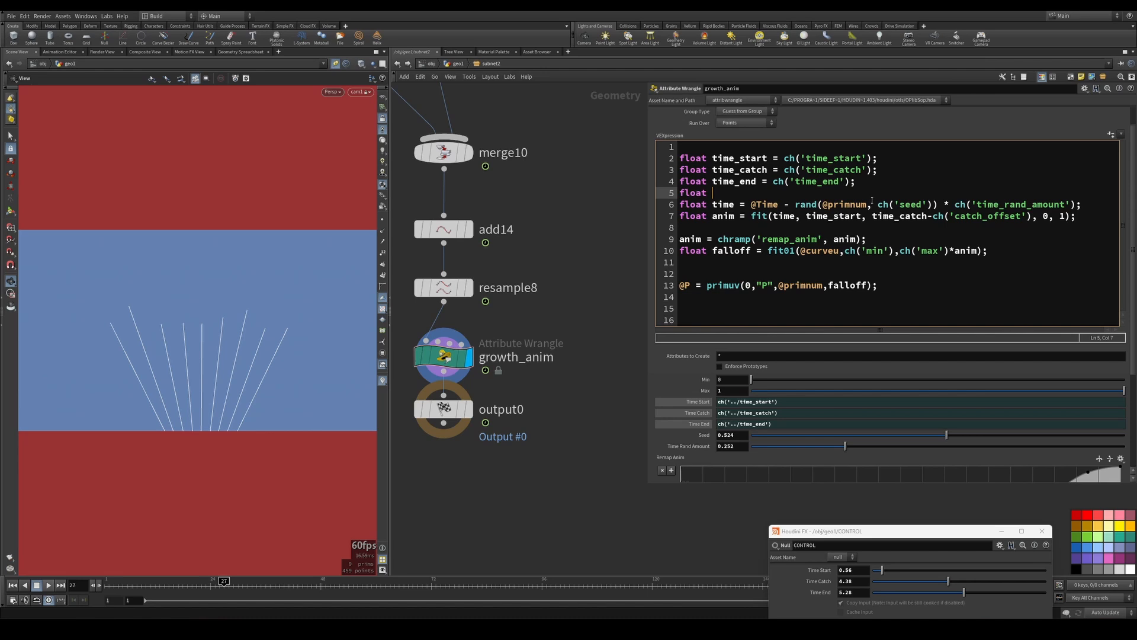
{"action": "type", "text": "prim_"}
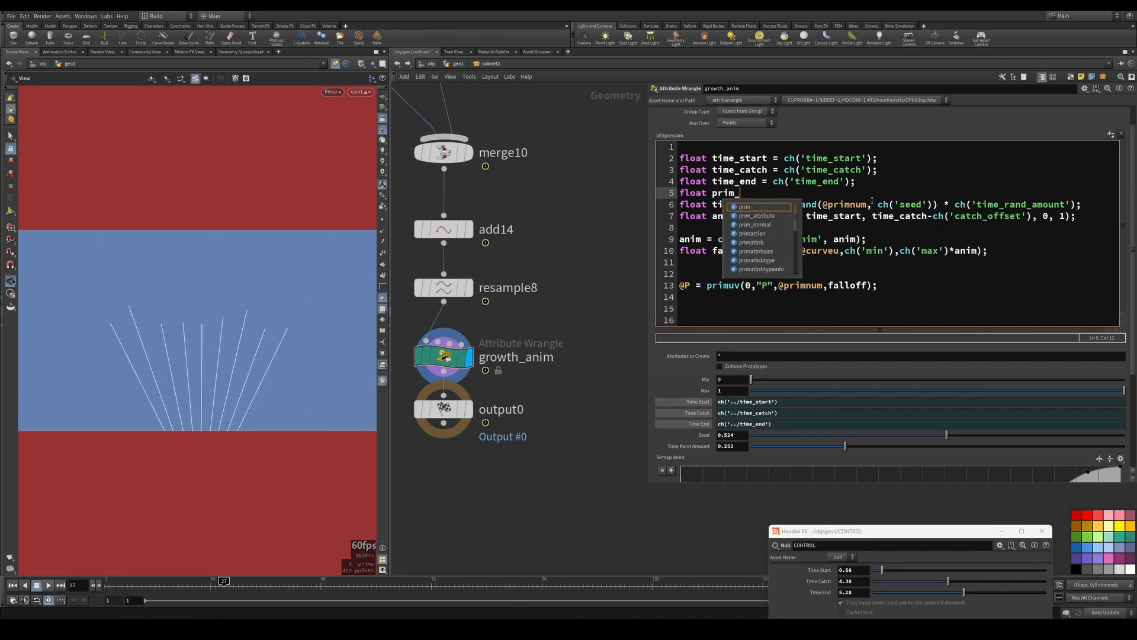
{"action": "type", "text": "remap "}
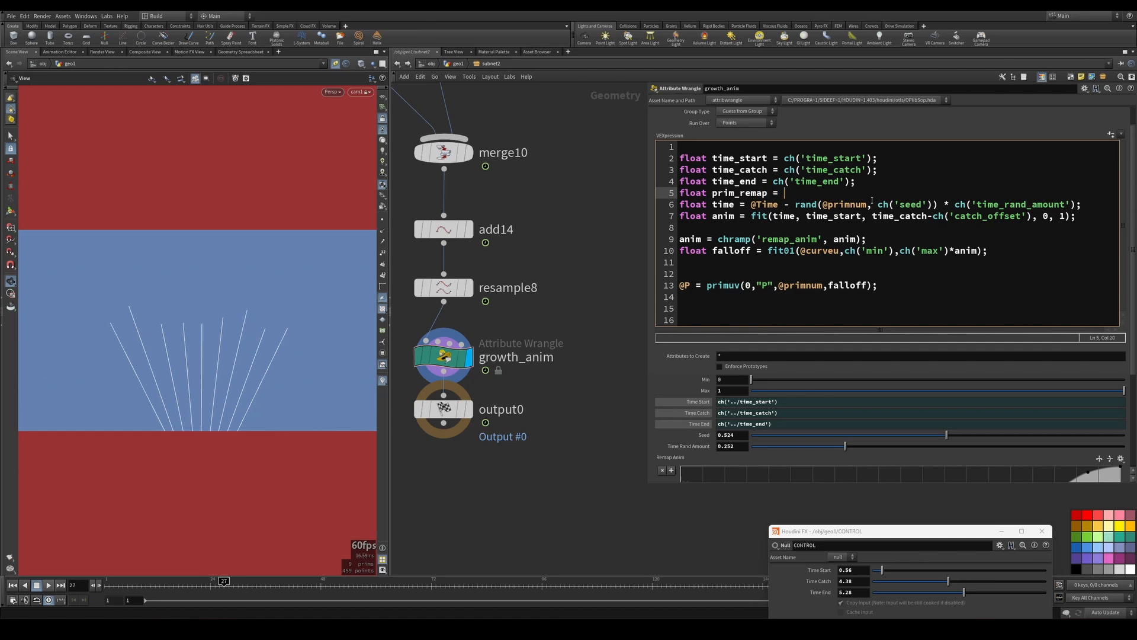
{"action": "type", "text": "= float"}
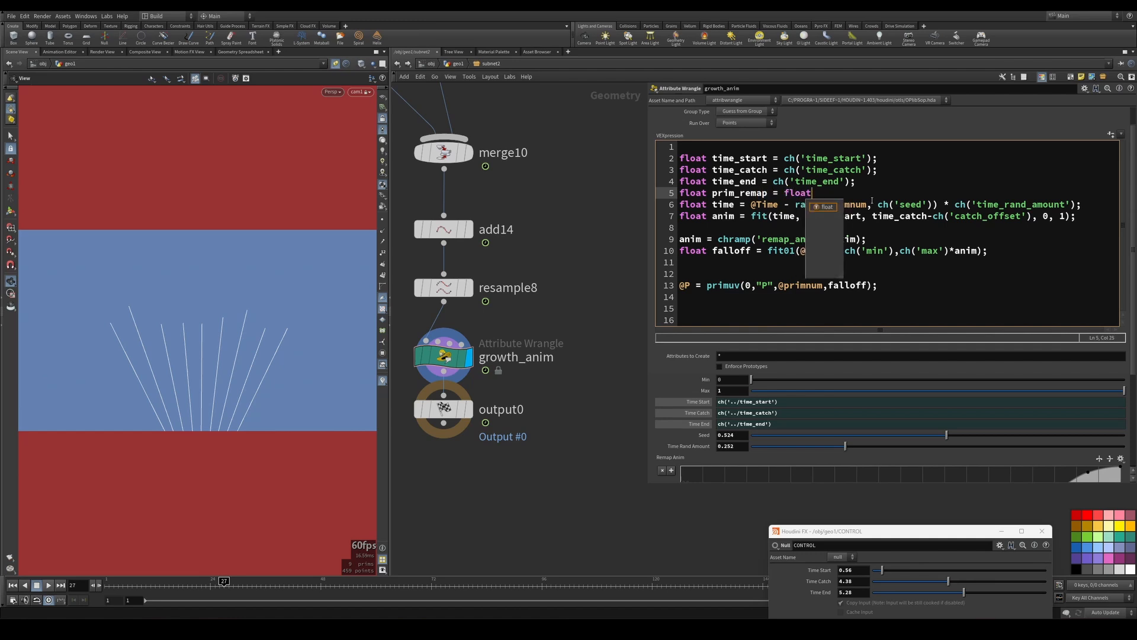
{"action": "type", "text": "(@"}
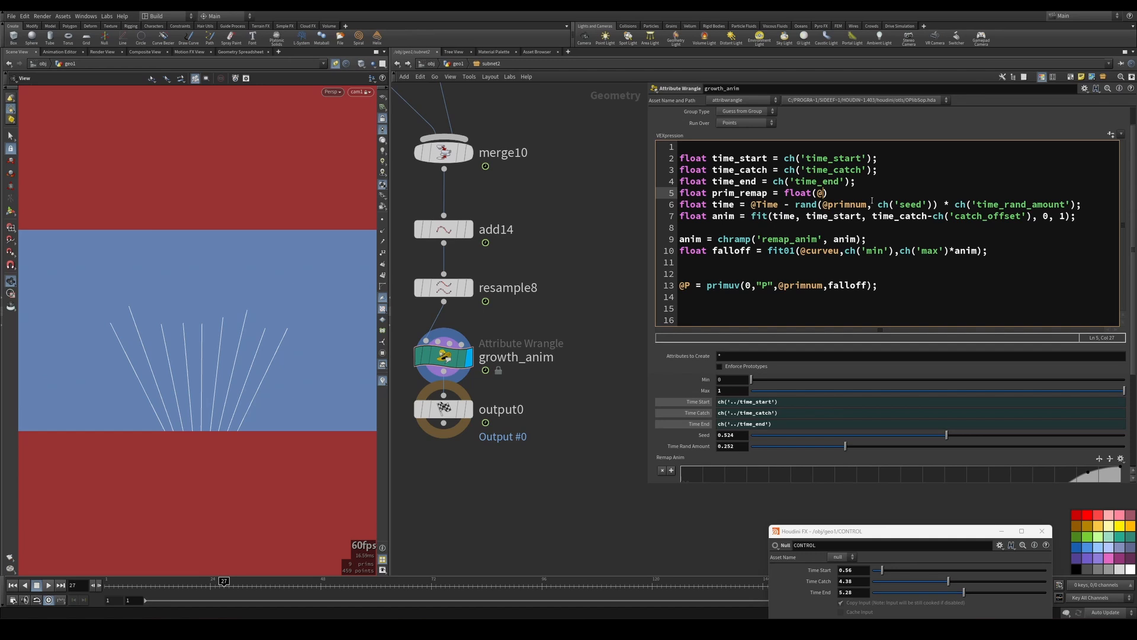
{"action": "type", "text": "prmnum"}
{"action": "key", "text": "BackSpace"}
{"action": "key", "text": "BackSpace"}
{"action": "key", "text": "BackSpace"}
{"action": "key", "text": "BackSpace"}
{"action": "type", "text": "imnum)/"}
{"action": "key", "text": "Left"}
{"action": "key", "text": "shift+Left"}
{"action": "key", "text": "shift+Left"}
{"action": "key", "text": "shift+Left"}
{"action": "key", "text": "shift+Left"}
{"action": "key", "text": "shift+Left"}
{"action": "key", "text": "shift+Left"}
{"action": "key", "text": "shift+Left"}
{"action": "key", "text": "shift+Left"}
{"action": "key", "text": "shift+Left"}
{"action": "key", "text": "End"}
{"action": "type", "text": "@numprim-1)"}
{"action": "key", "text": "Left"}
{"action": "key", "text": "Left"}
{"action": "key", "text": "Left"}
{"action": "key", "text": "Left"}
{"action": "key", "text": "Left"}
{"action": "key", "text": "Left"}
{"action": "key", "text": "Left"}
{"action": "key", "text": "Left"}
{"action": "key", "text": "Left"}
{"action": "key", "text": "Left"}
{"action": "type", "text": "("}
{"action": "key", "text": "End"}
{"action": "type", "text": ";"}
{"action": "key", "text": "Delete"}
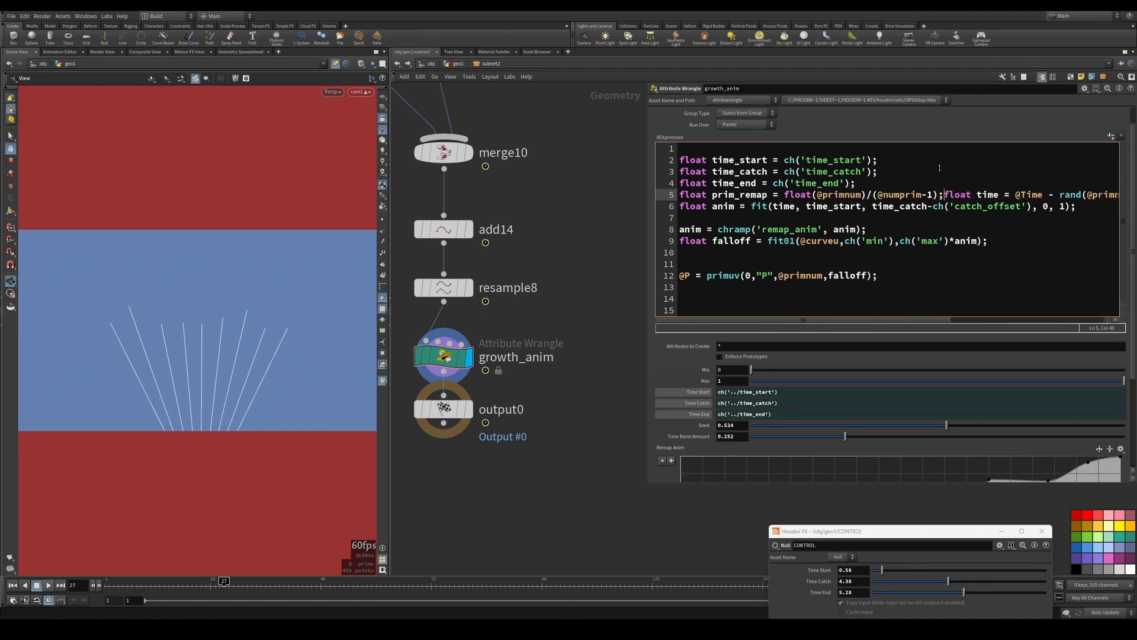
{"action": "key", "text": "Return"}
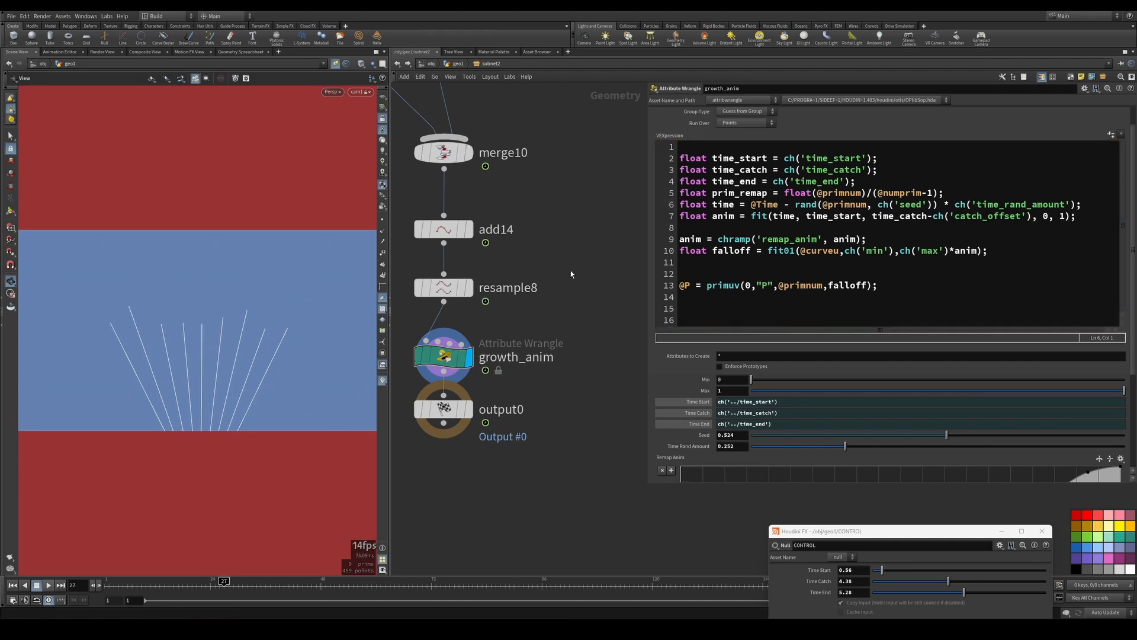
- Add a line below the declaration that remaps the variable with prim_remap = chramp('prim_remap', prim_remap);
{"action": "key", "text": "Return"}
{"action": "key", "text": "Up"}
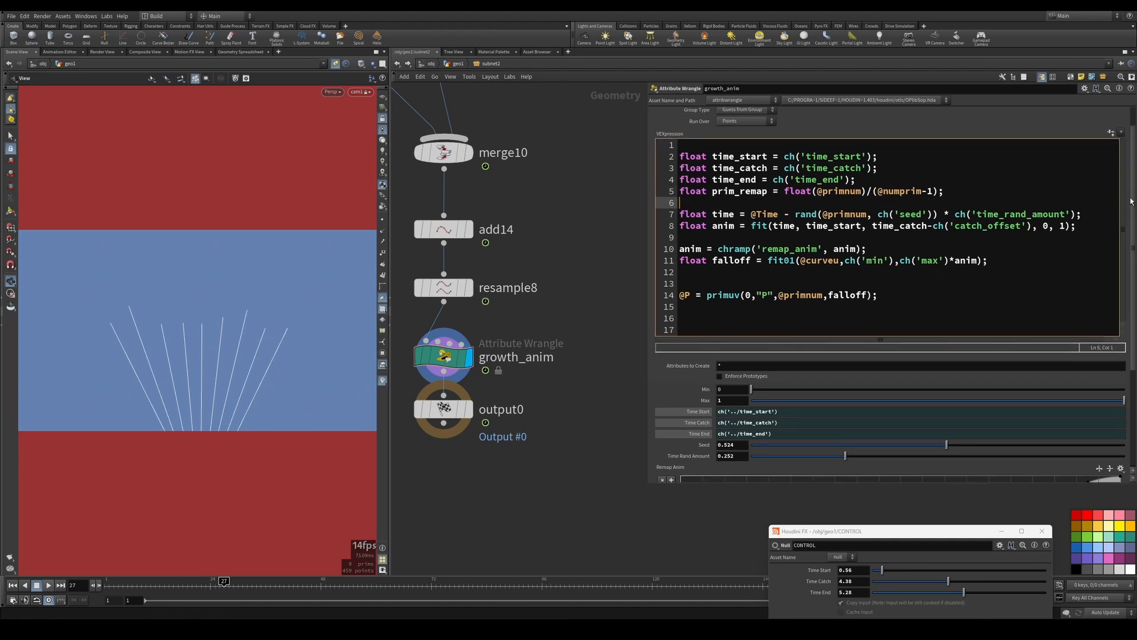
{"action": "type", "text": "prim"}
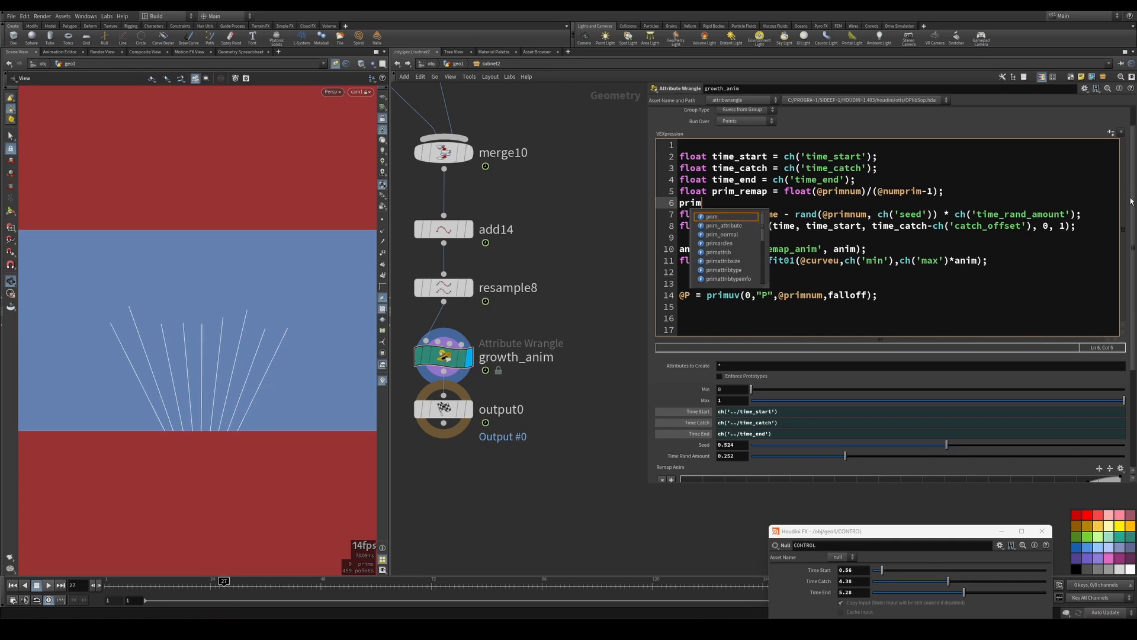
{"action": "type", "text": "_remap = "}
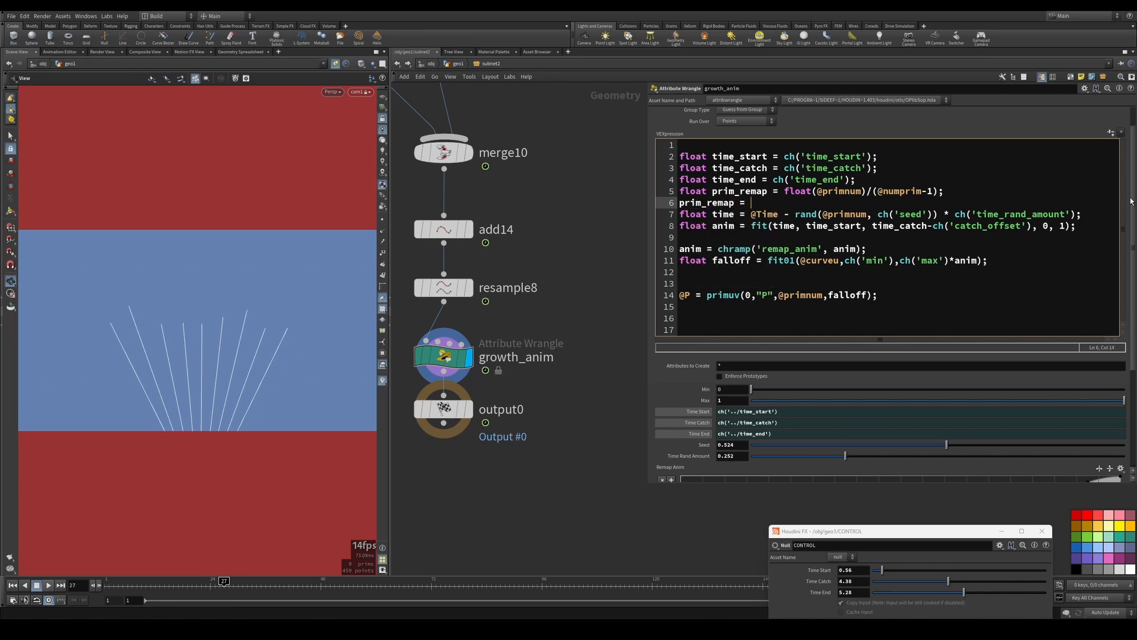
{"action": "type", "text": "chramp('prim_remap', prim"}
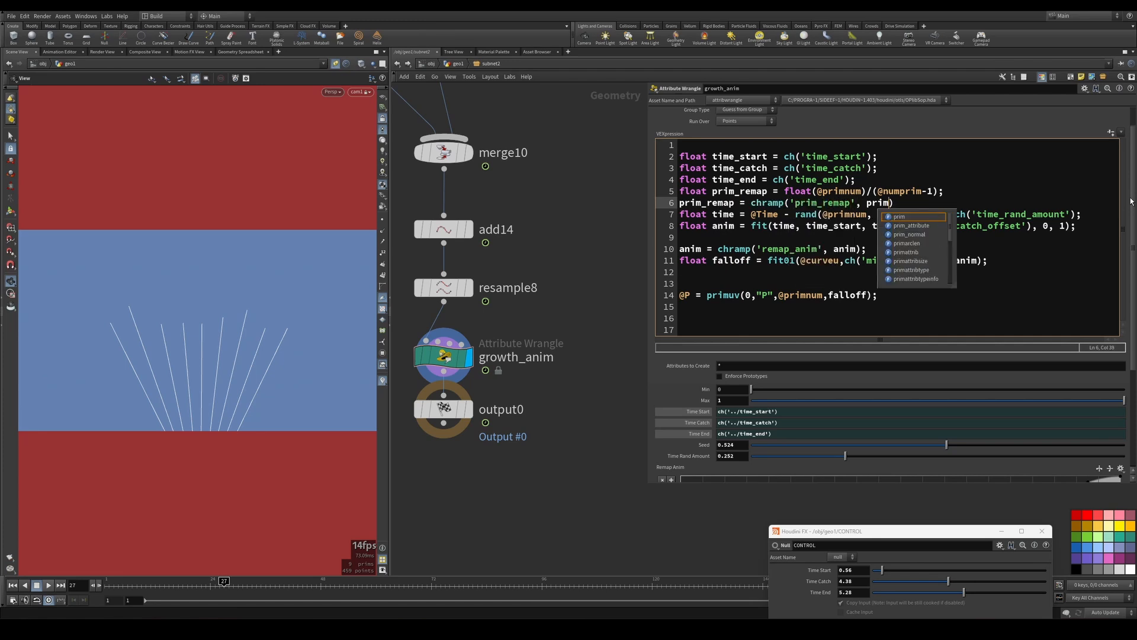
{"action": "type", "text": "_remap"}
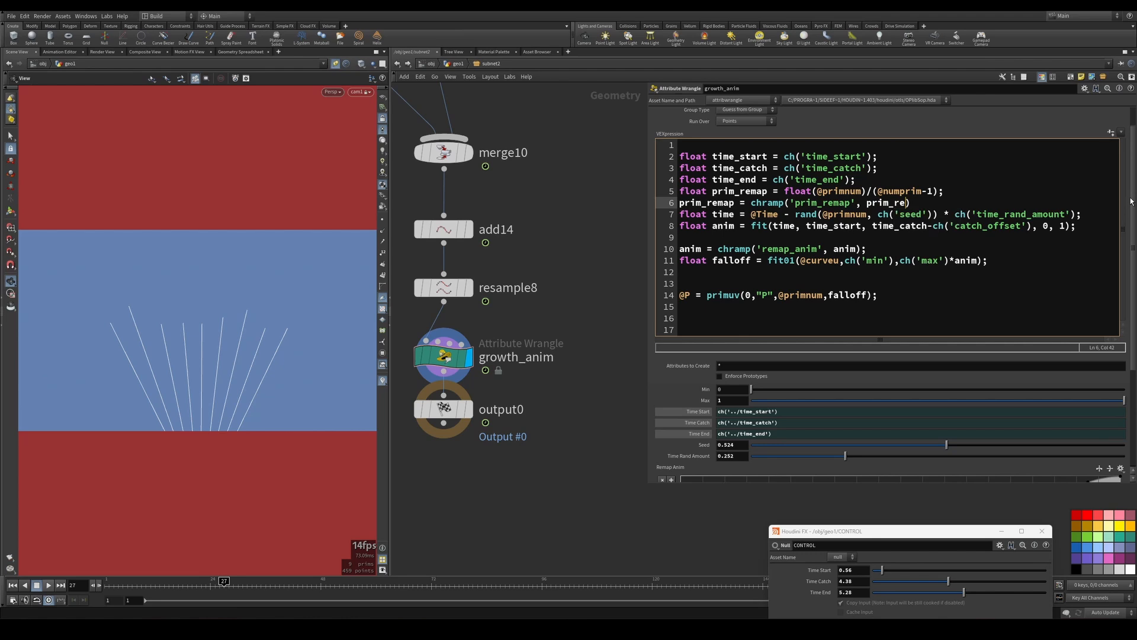
{"action": "type", "text": ");"}
- Add a line multiplying prim_remap by a channel reference named time_prim_offset
{"action": "key", "text": "Return"}
{"action": "type", "text": "pr"}
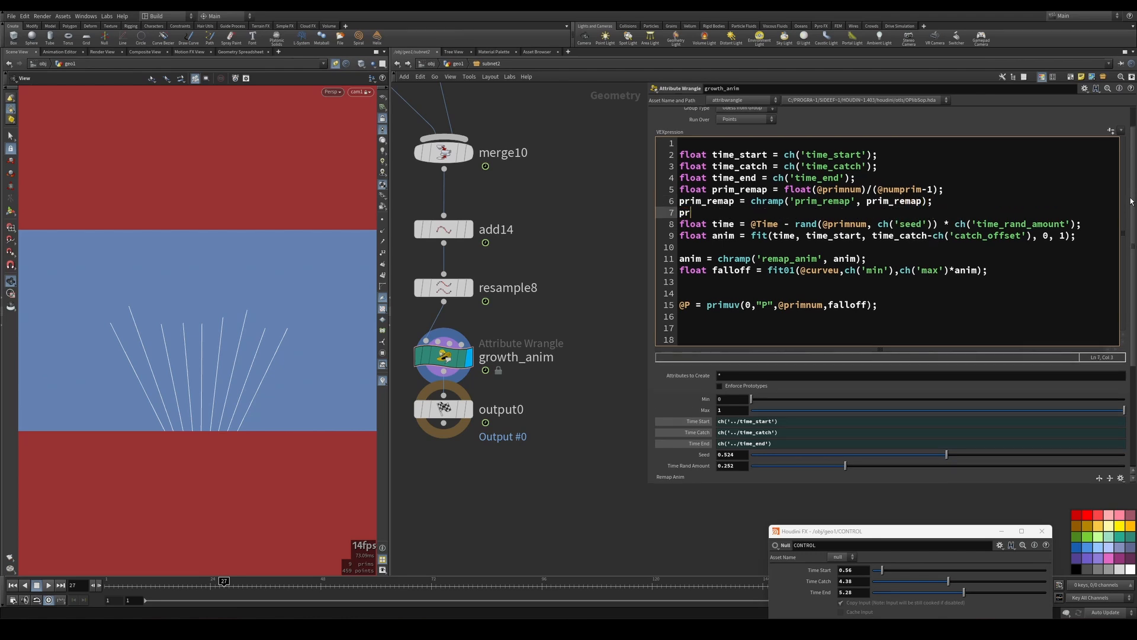
{"action": "type", "text": "im"}
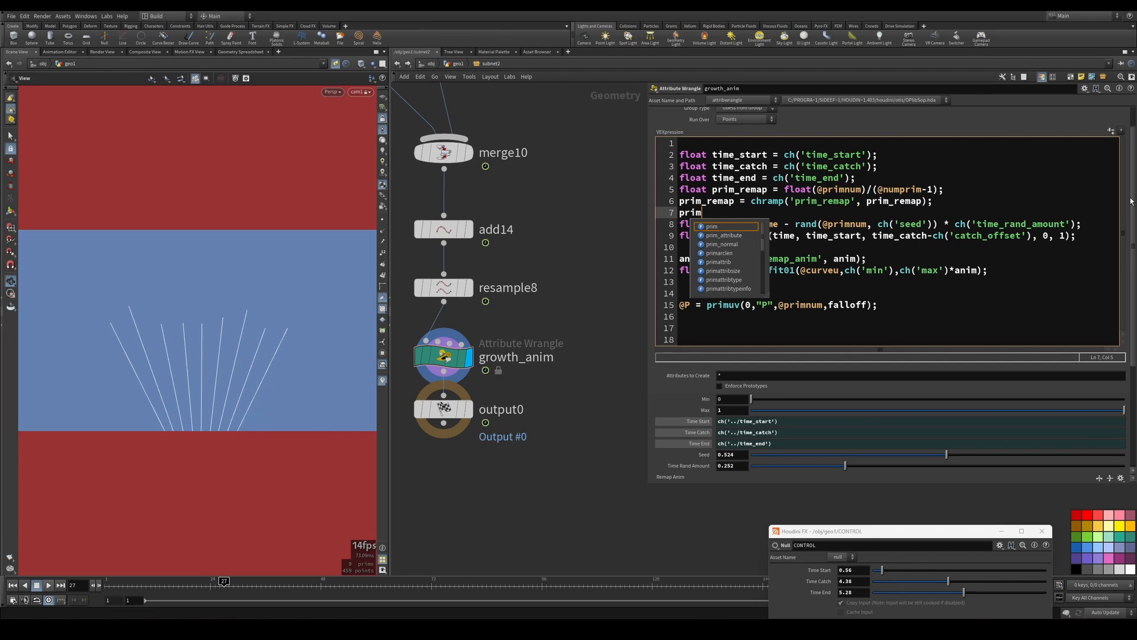
{"action": "type", "text": "_re"}
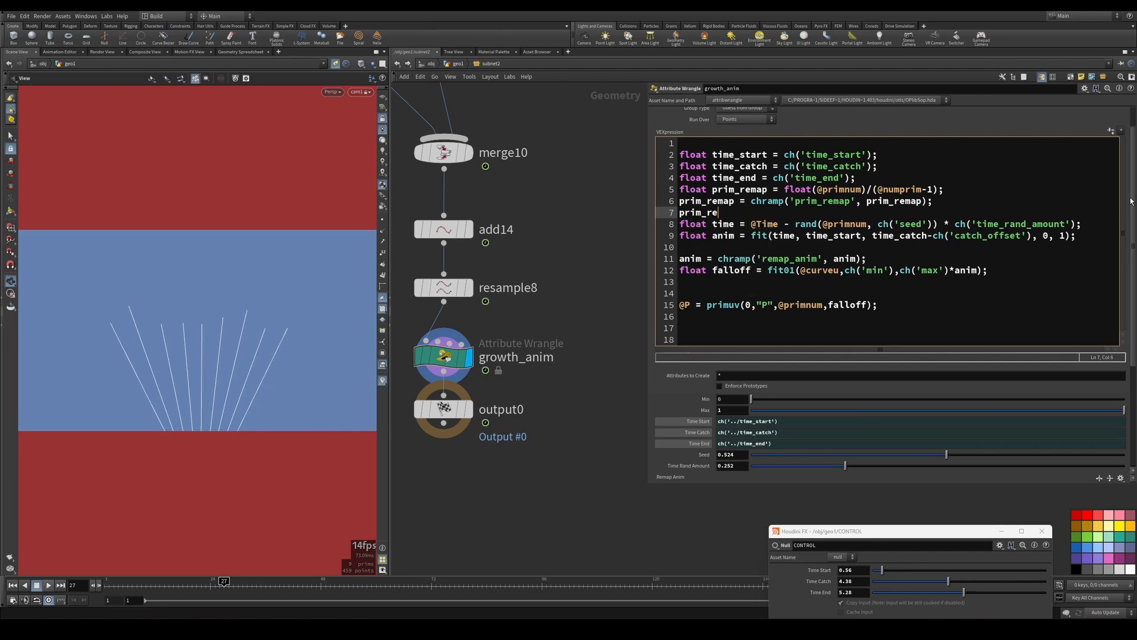
{"action": "type", "text": "map *= 'time_"}
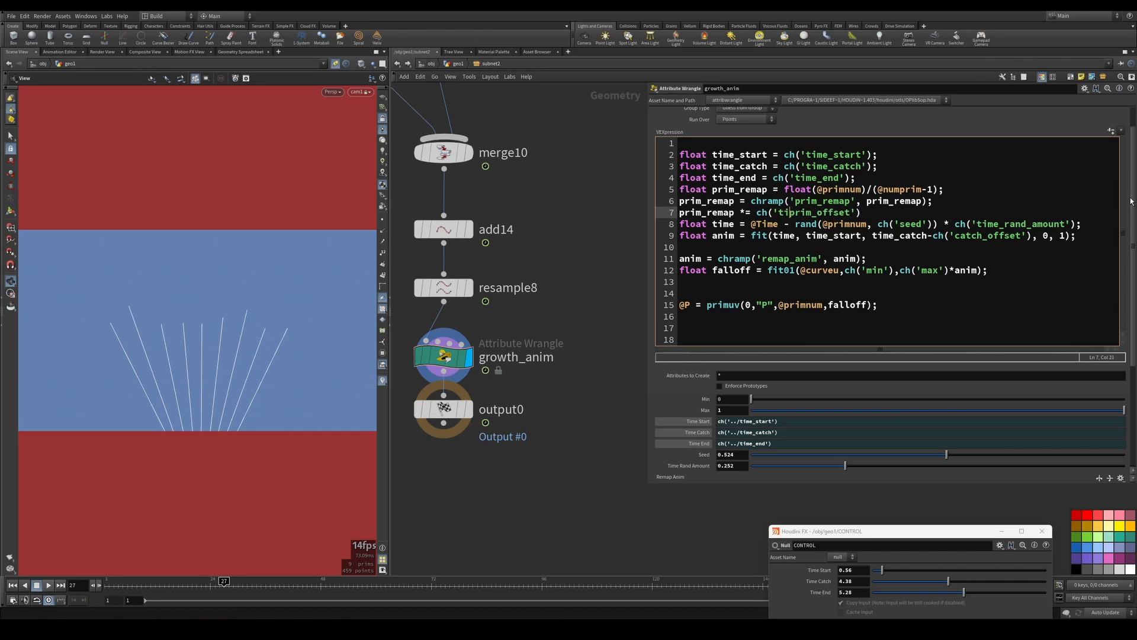
{"action": "key", "text": "End"}
{"action": "type", "text": ";"}
{"action": "left_click", "coordinate": [801, 224]}
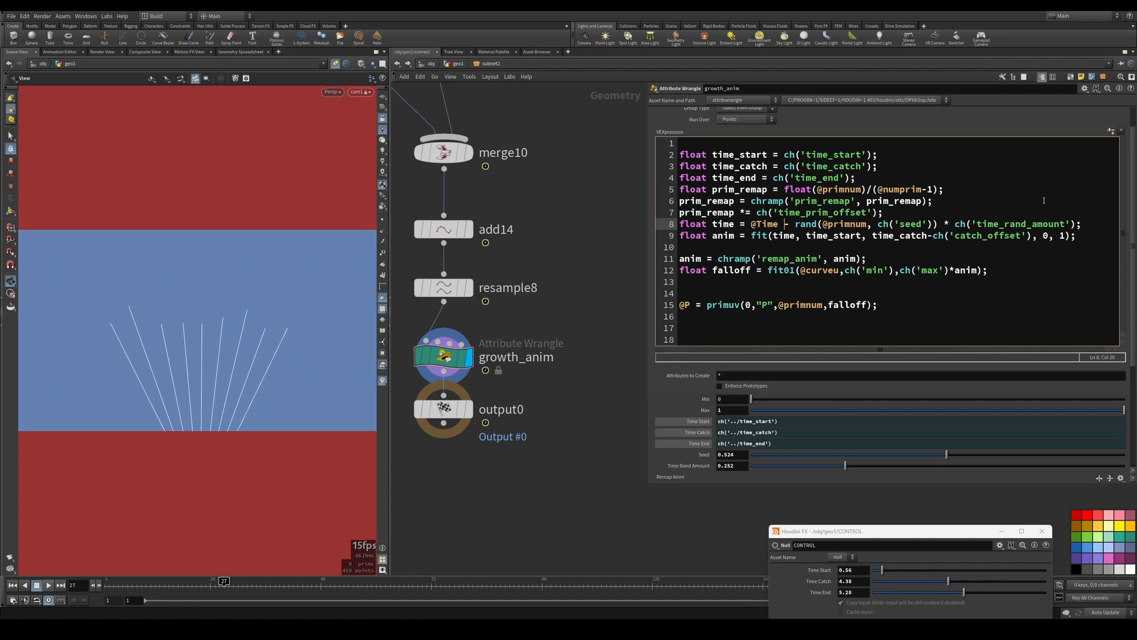
{"action": "type", "text": "-"}
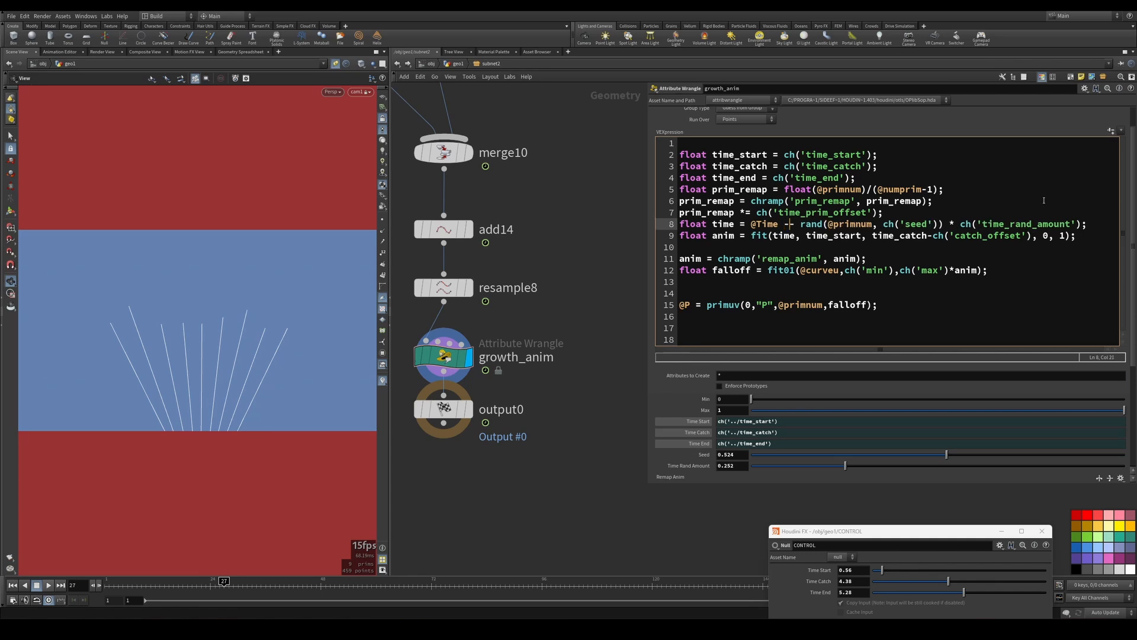
{"action": "type", "text": "prim_"}
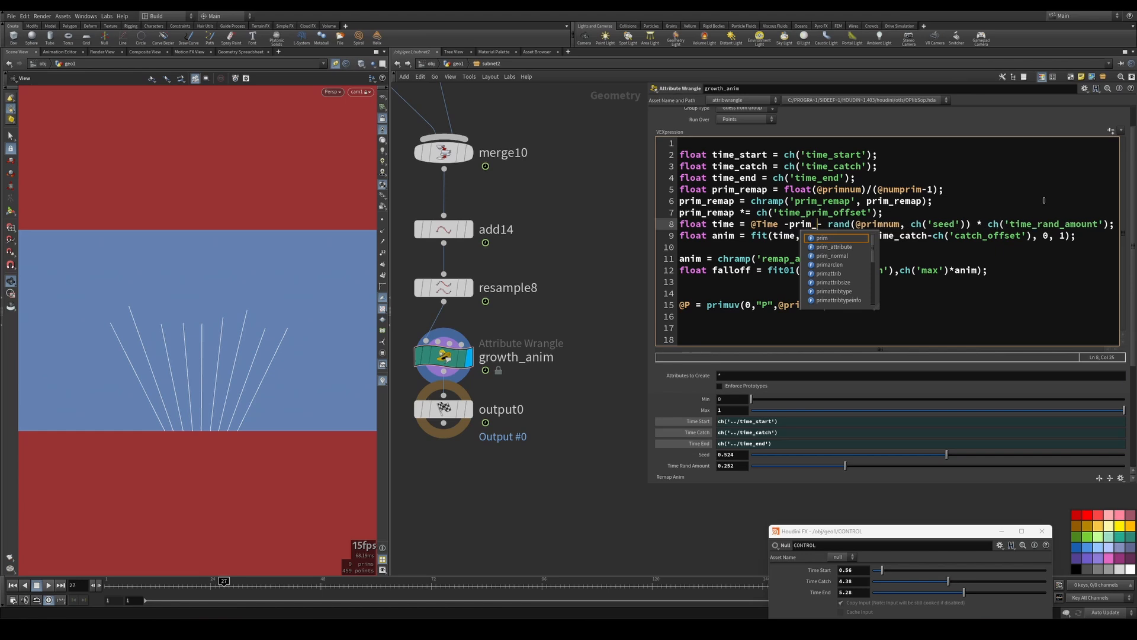
{"action": "type", "text": "remap"}
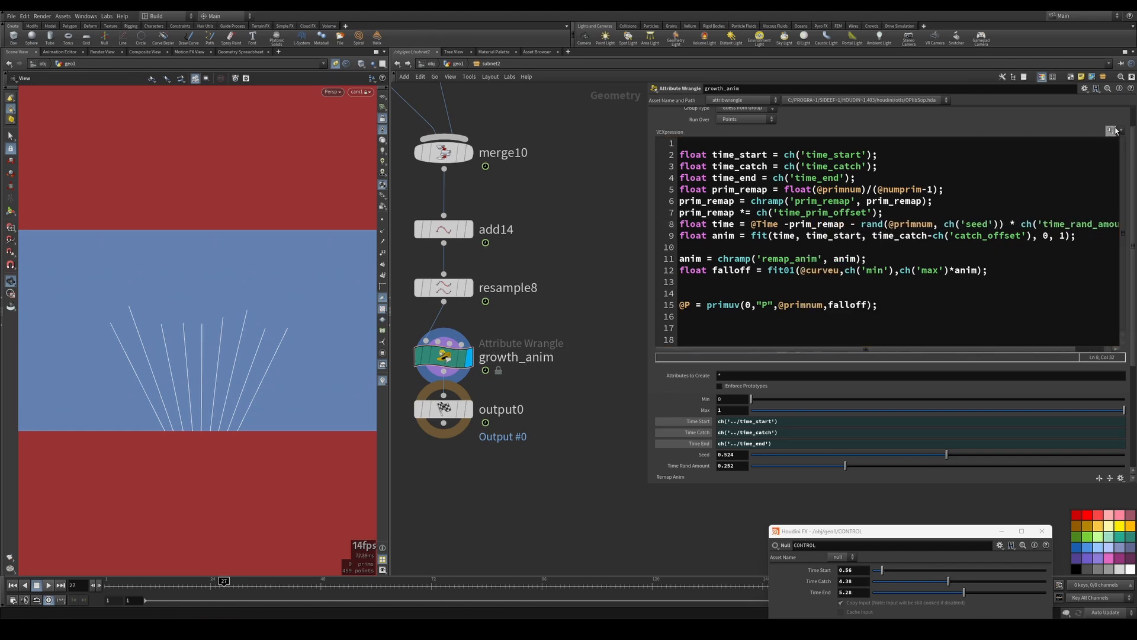
- Create the parameters for the new code channels and set Time Rand Amount to 0
{"action": "left_click", "coordinate": [1113, 130]}
{"action": "left_click_drag", "start_coordinate": [1132, 330], "coordinate": [1132, 462]}
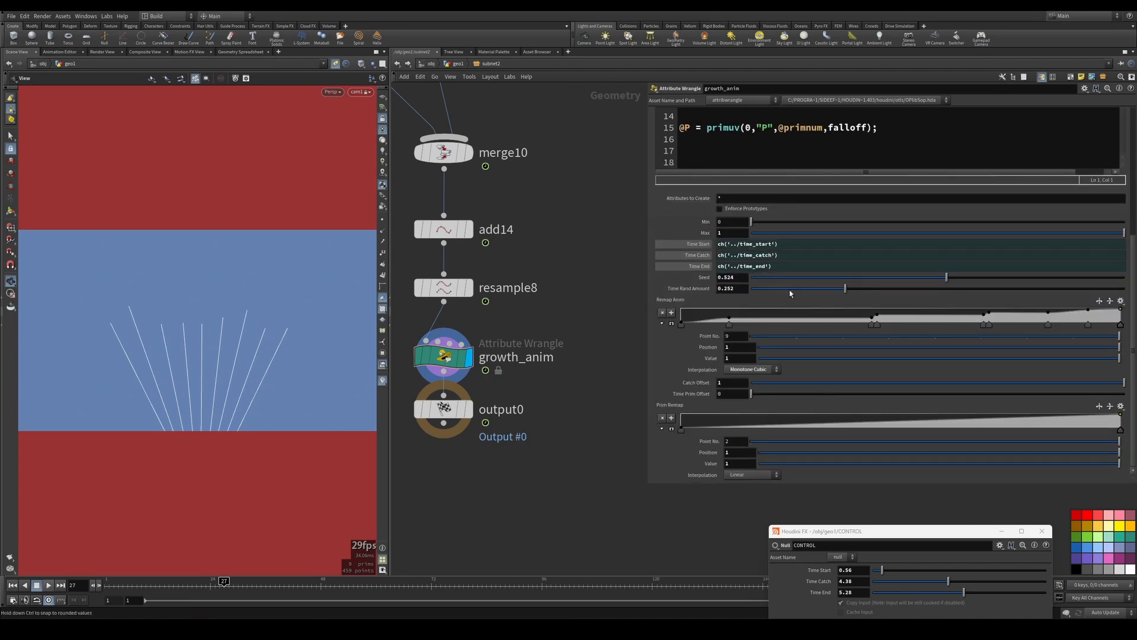
{"action": "left_click_drag", "start_coordinate": [845, 288], "coordinate": [751, 288]}
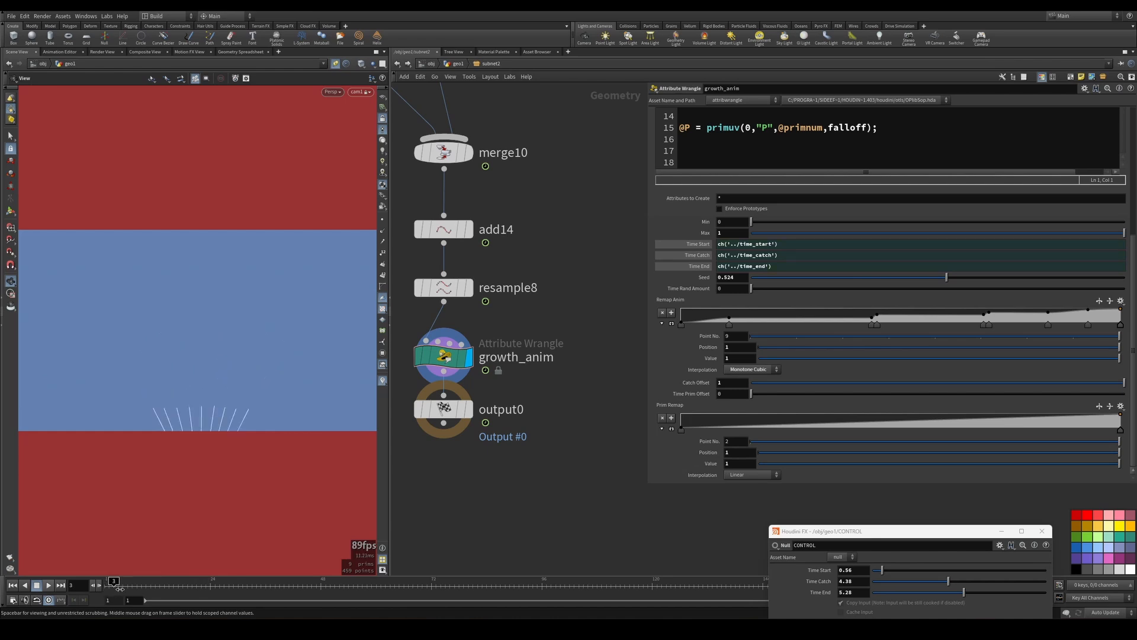
- Raise Time Prim Offset to about 0.519, using frame 24 to judge the staggered line growth
{"action": "left_click_drag", "start_coordinate": [752, 394], "coordinate": [821, 394]}
{"action": "mouse_move", "coordinate": [210, 583]}
{"action": "left_mouse_down"}
{"action": "mouse_move", "coordinate": [111, 585]}
{"action": "mouse_move", "coordinate": [296, 588]}
{"action": "mouse_move", "coordinate": [94, 585]}
{"action": "mouse_move", "coordinate": [210, 586]}
{"action": "left_mouse_up"}
{"action": "left_click_drag", "start_coordinate": [822, 394], "coordinate": [946, 404]}
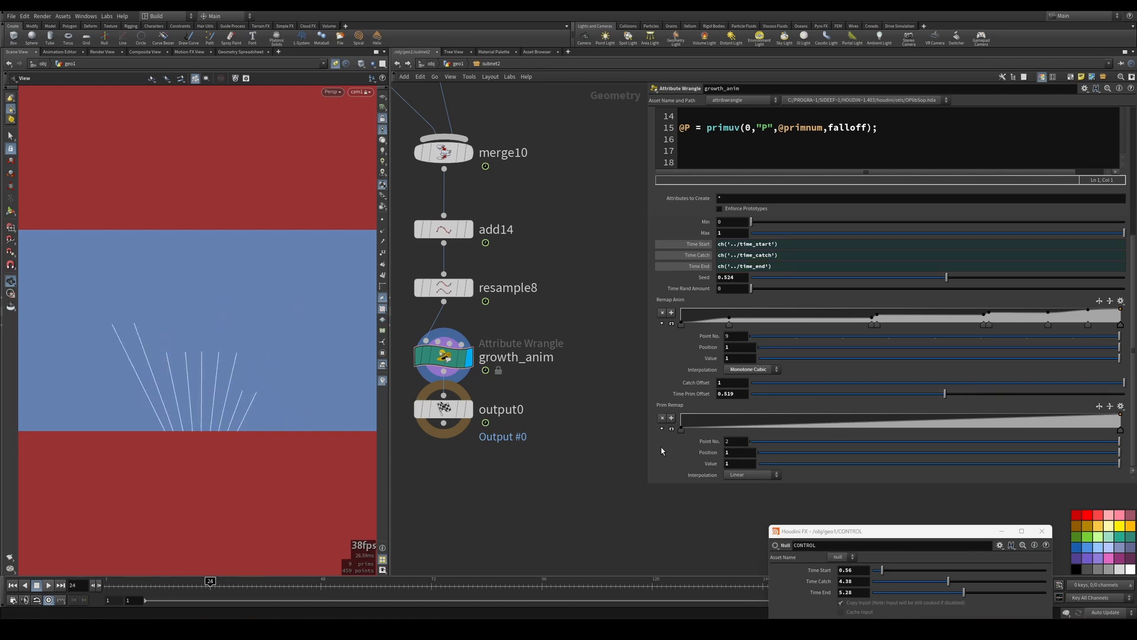
{"action": "scroll", "coordinate": [711, 182], "scroll_direction": "up", "scroll_amount": 5}
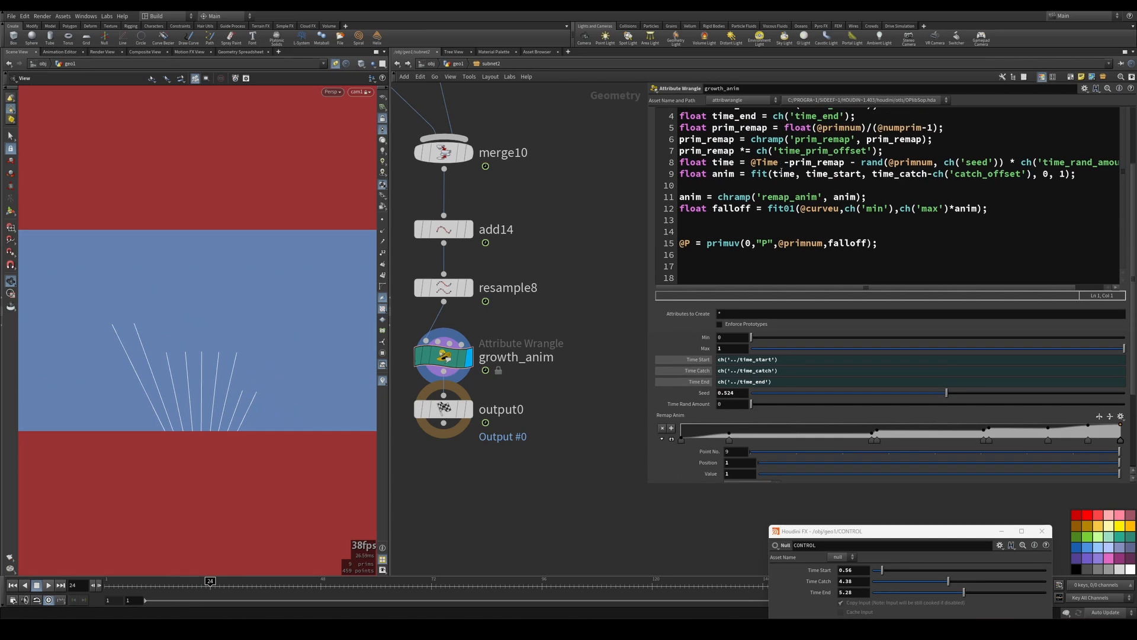
{"action": "scroll", "coordinate": [740, 267], "scroll_direction": "down", "scroll_amount": 5}
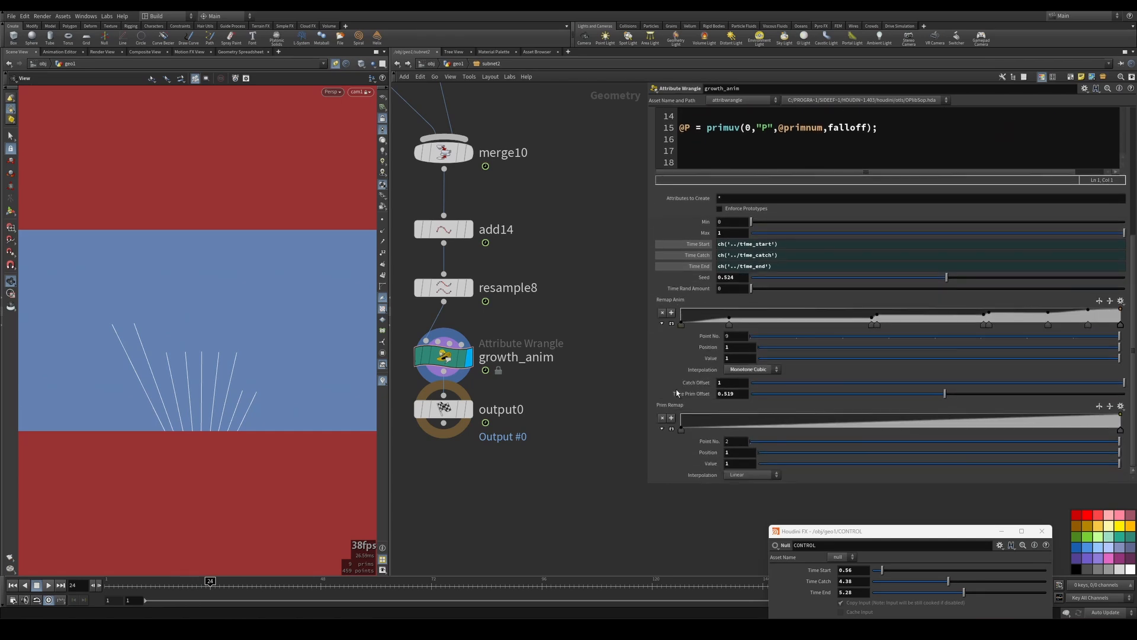
- Invert the Prim Remap ramp so it falls from 1 at the start to 0 at the end, and expand its graph
{"action": "left_click_drag", "start_coordinate": [681, 430], "coordinate": [681, 418]}
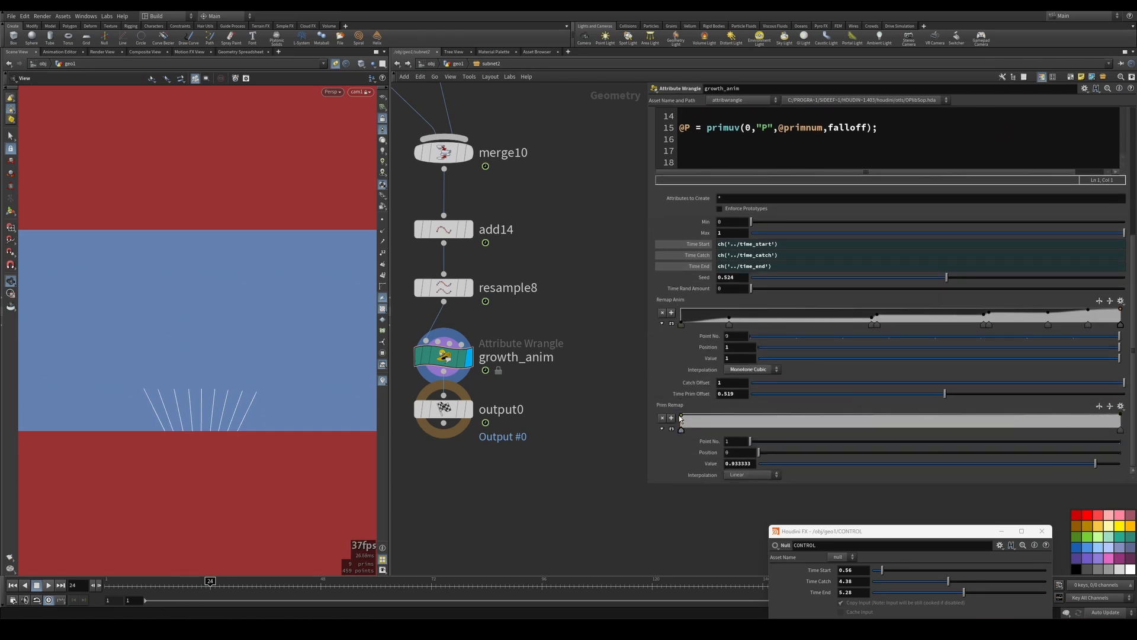
{"action": "left_click_drag", "start_coordinate": [1121, 415], "coordinate": [1121, 430]}
{"action": "left_click", "coordinate": [672, 428]}
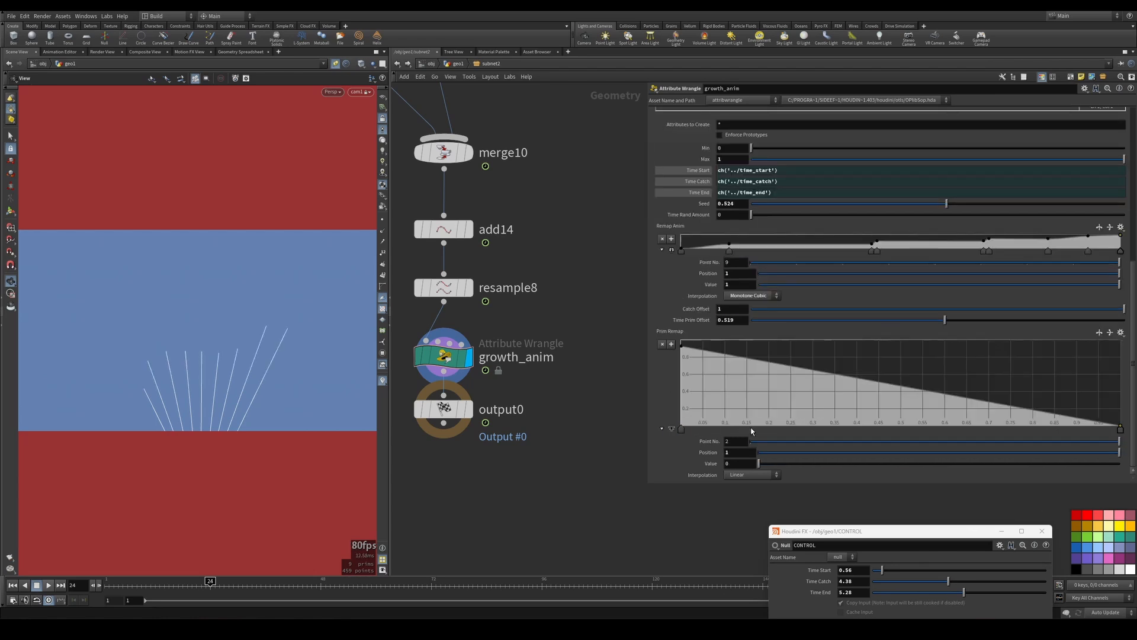
{"action": "left_click_drag", "start_coordinate": [682, 348], "coordinate": [682, 344]}
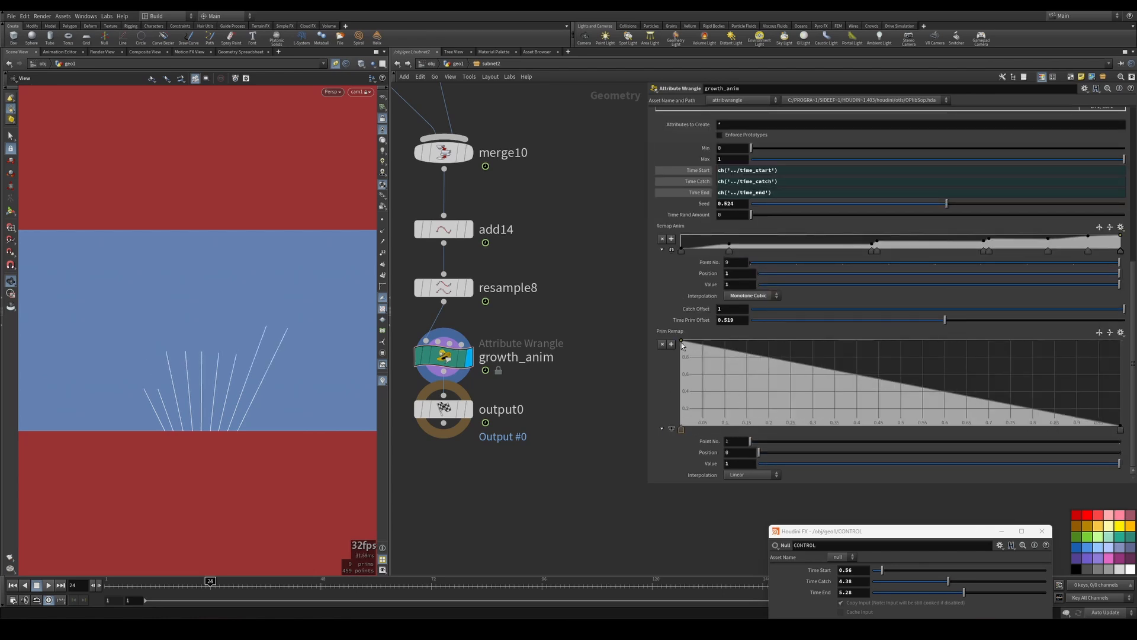
- Set the Prim Remap end point's interpolation to B-Spline and add a middle point at about position 0.49, value 0.61
{"action": "left_click", "coordinate": [1121, 429]}
{"action": "left_click", "coordinate": [751, 475]}
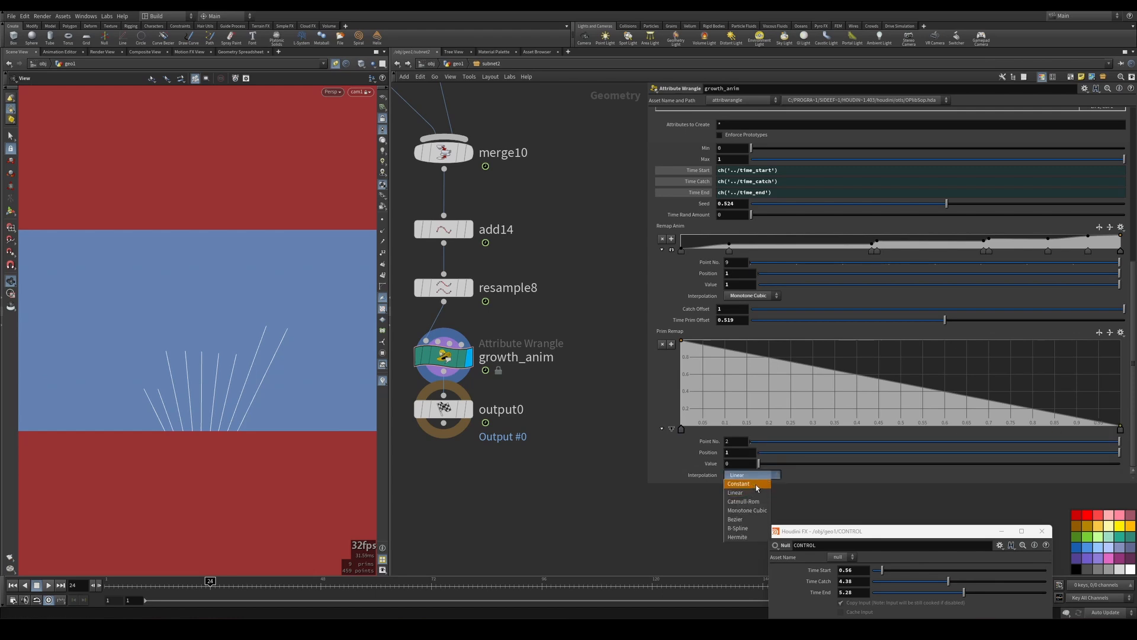
{"action": "left_click", "coordinate": [750, 529]}
{"action": "left_click", "coordinate": [703, 371]}
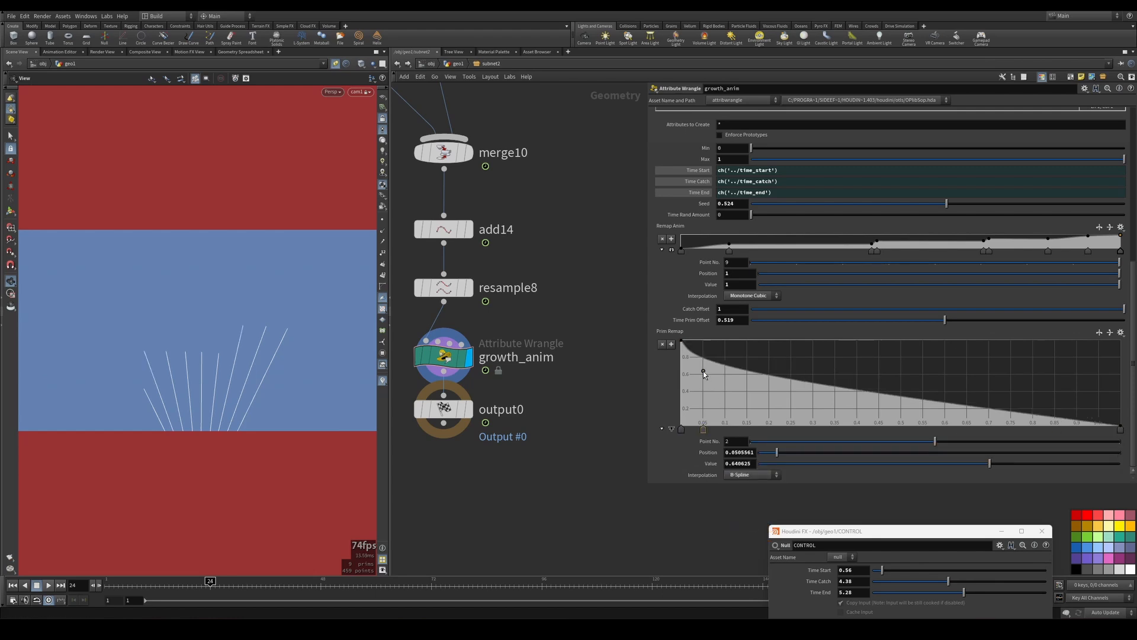
{"action": "left_click_drag", "start_coordinate": [704, 371], "coordinate": [899, 373]}
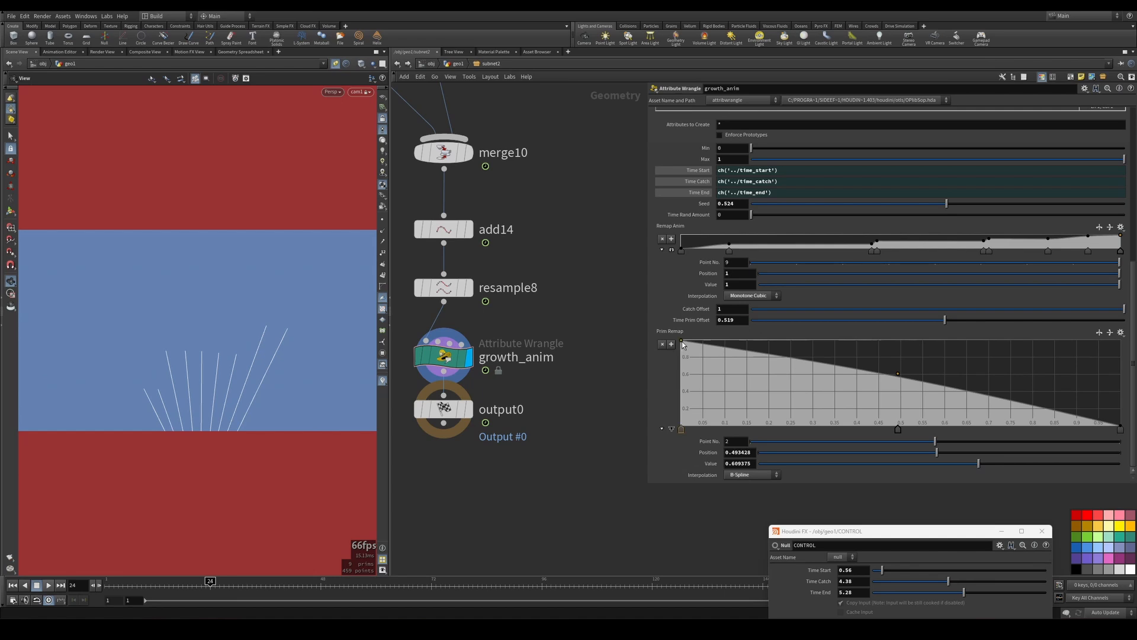
- Reshape the Prim Remap ramp into a valley, with both ends at 1 and low interior points at about 0.25 and 0.57
{"action": "left_click_drag", "start_coordinate": [682, 345], "coordinate": [681, 425]}
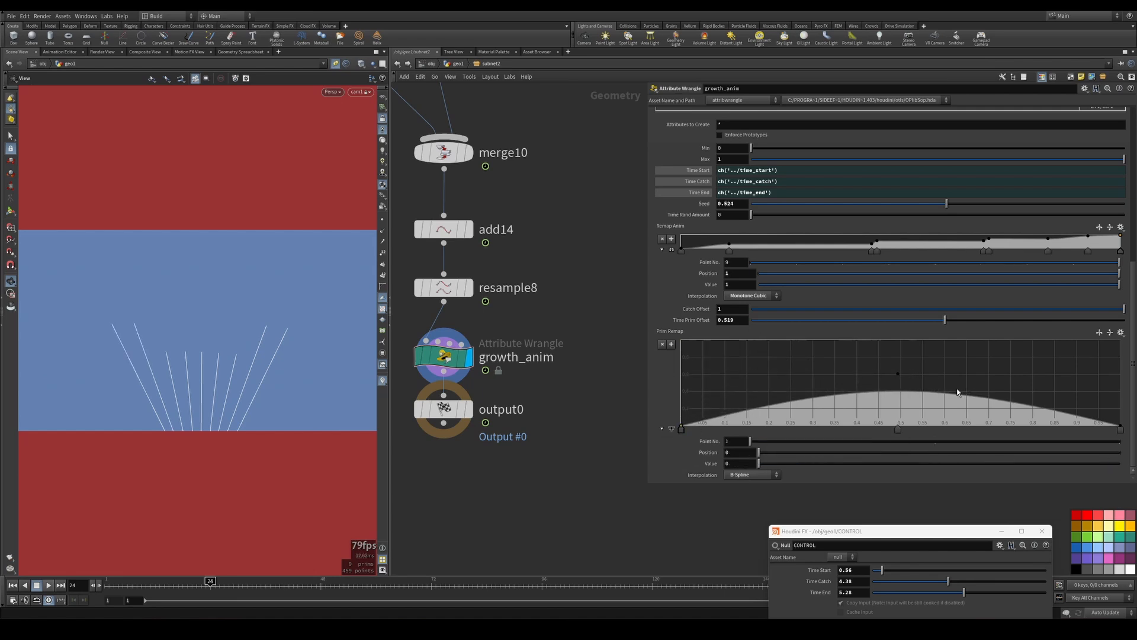
{"action": "left_click_drag", "start_coordinate": [899, 374], "coordinate": [971, 377]}
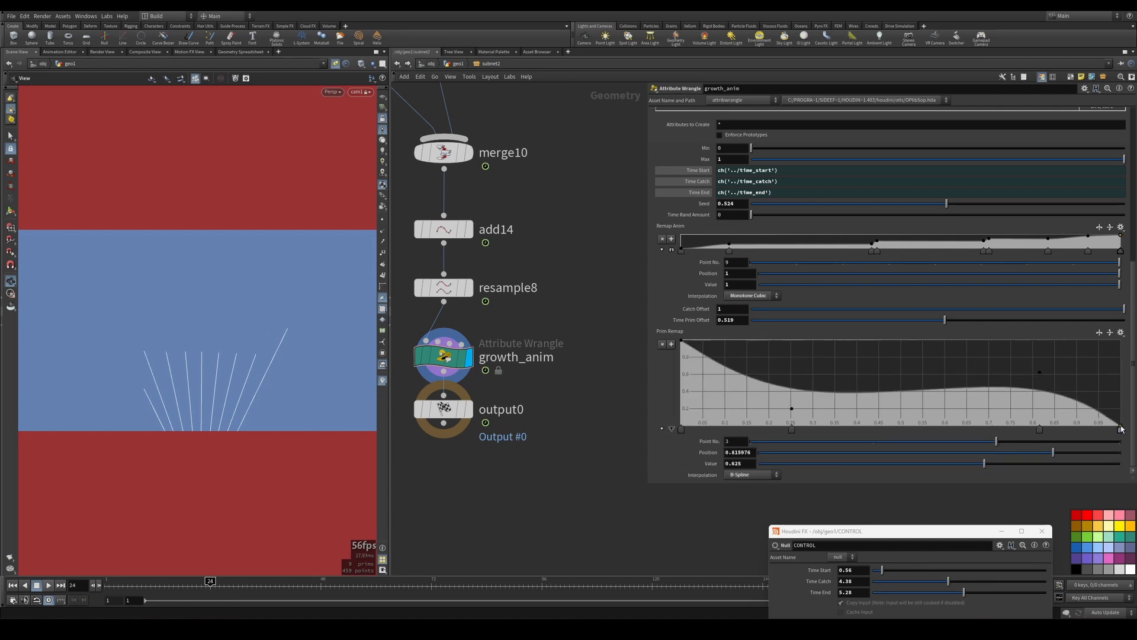
{"action": "left_click_drag", "start_coordinate": [1122, 428], "coordinate": [1130, 338]}
{"action": "left_click_drag", "start_coordinate": [1040, 373], "coordinate": [930, 431]}
- In the expanded Remap Anim ramp, delete the point near 0.45, shift the next two to about 0.53 and 0.6, and nudge point 2 to about 0.117
{"action": "scroll", "coordinate": [663, 272], "scroll_direction": "up", "scroll_amount": 1}
{"action": "left_click", "coordinate": [661, 267]}
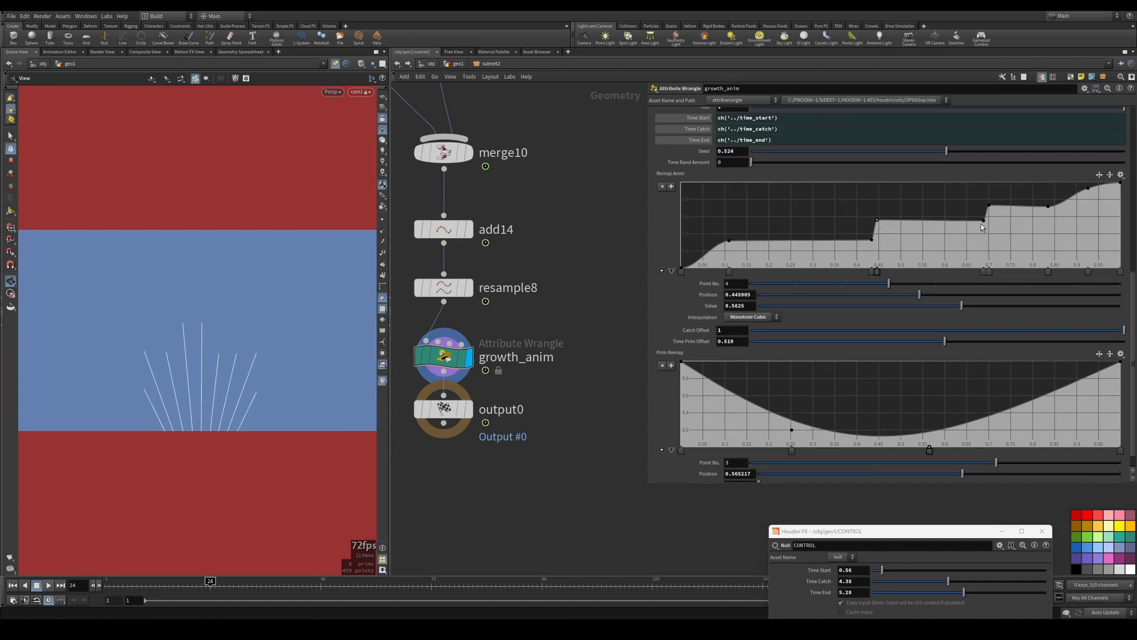
{"action": "key", "text": "Delete"}
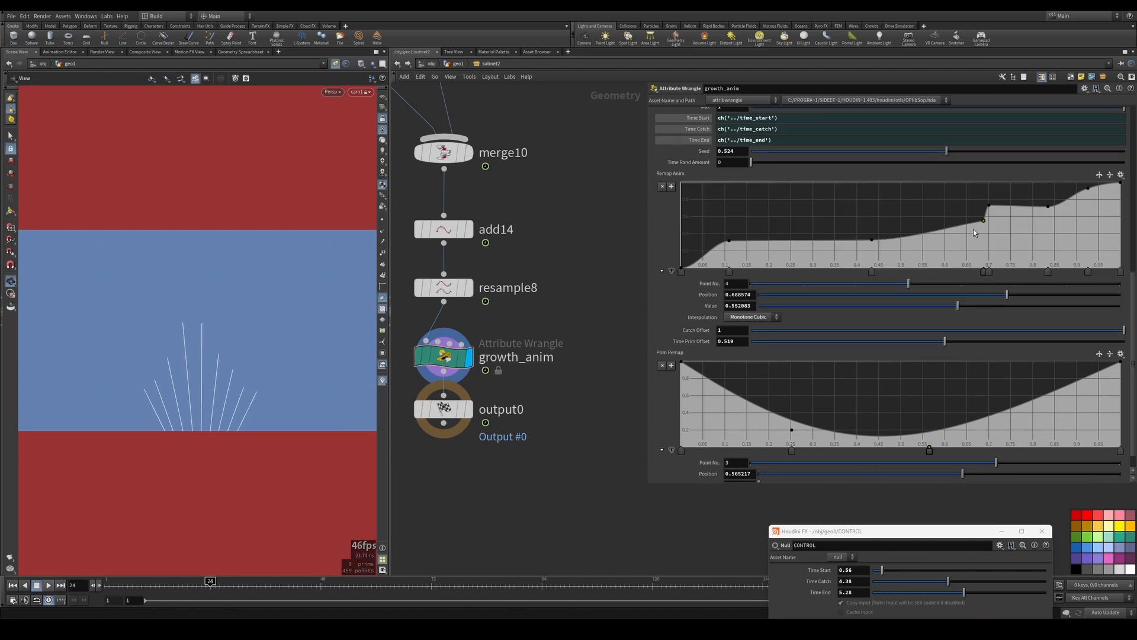
{"action": "left_click_drag", "start_coordinate": [984, 224], "coordinate": [908, 272]}
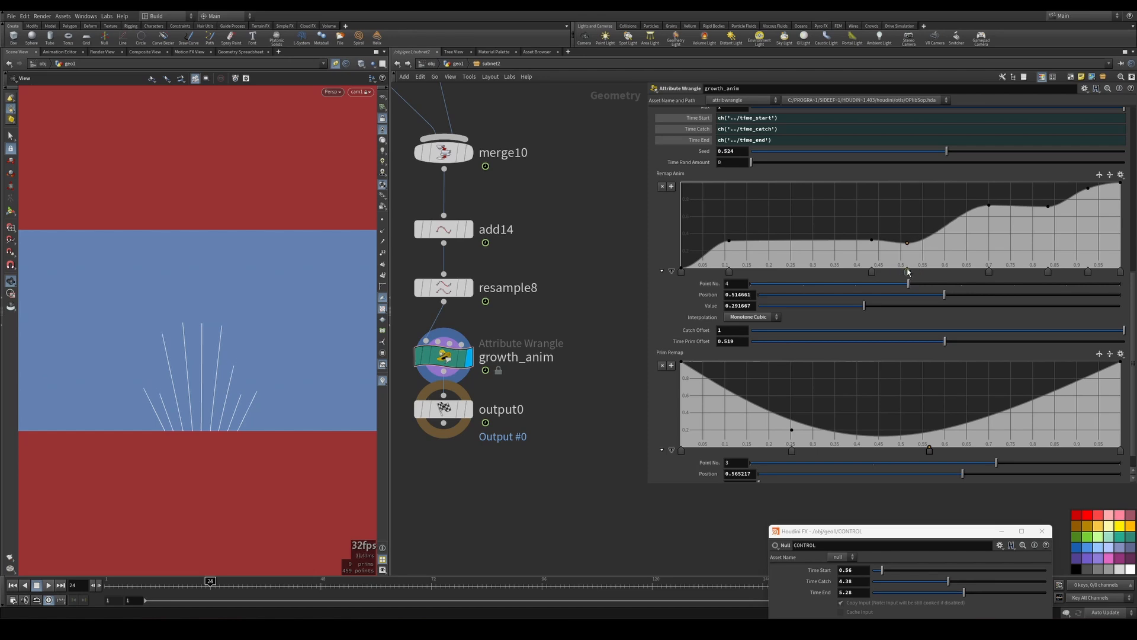
{"action": "left_click_drag", "start_coordinate": [989, 273], "coordinate": [914, 235]}
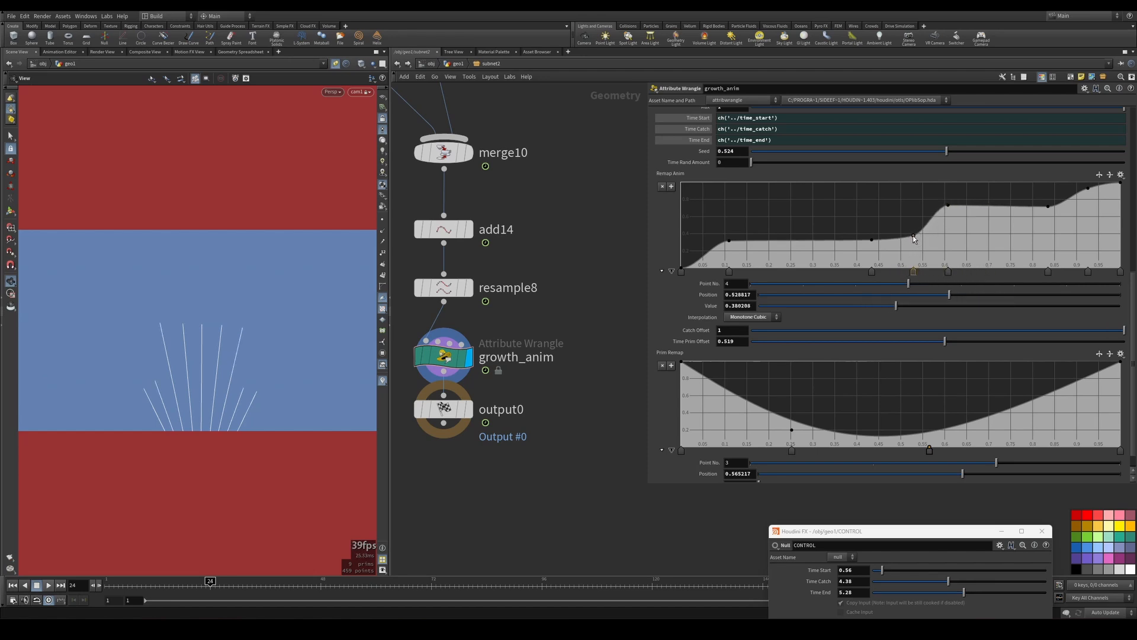
{"action": "left_click_drag", "start_coordinate": [729, 241], "coordinate": [733, 242]}
- Play the growth animation from the start to check the timing of the lines
{"action": "left_click_drag", "start_coordinate": [233, 585], "coordinate": [113, 590]}
{"action": "left_click", "coordinate": [49, 585]}
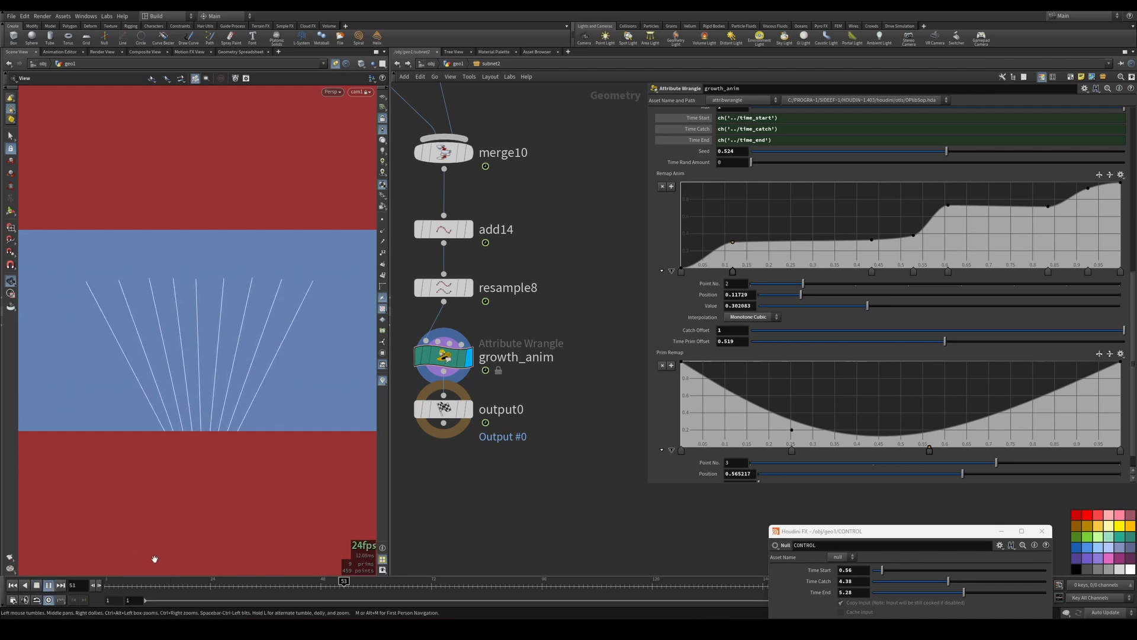
{"action": "left_click", "coordinate": [116, 585]}
{"action": "left_click", "coordinate": [48, 586]}
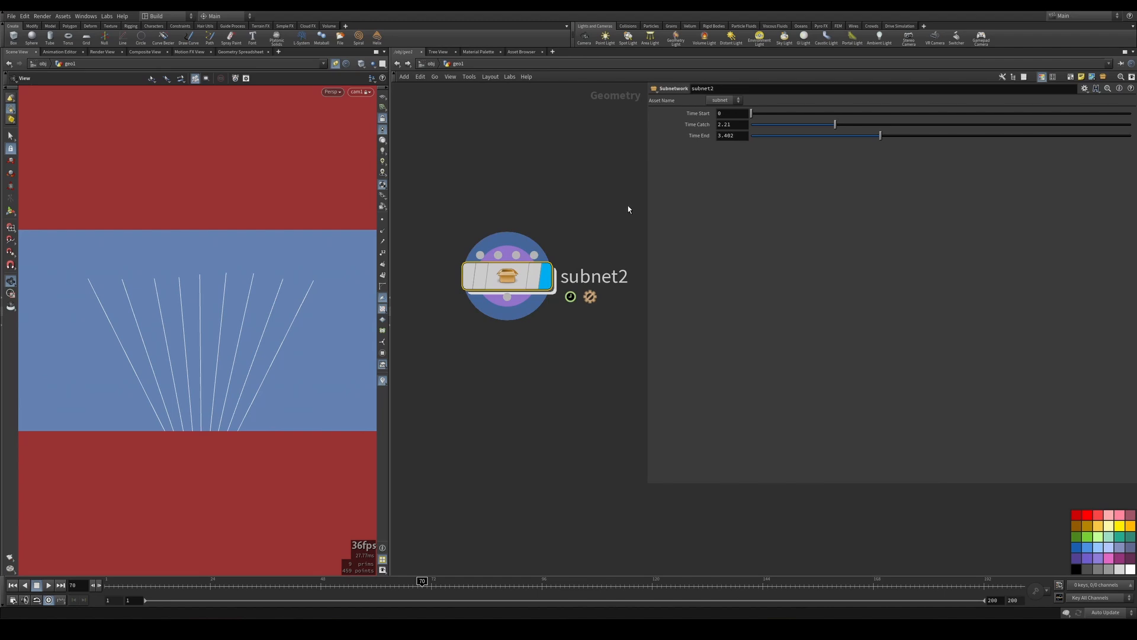
- Open subnet2's parameters in a floating window, enter the subnetwork, and move the window clear of the Remap Anim ramp
{"action": "mouse_move", "coordinate": [511, 278]}
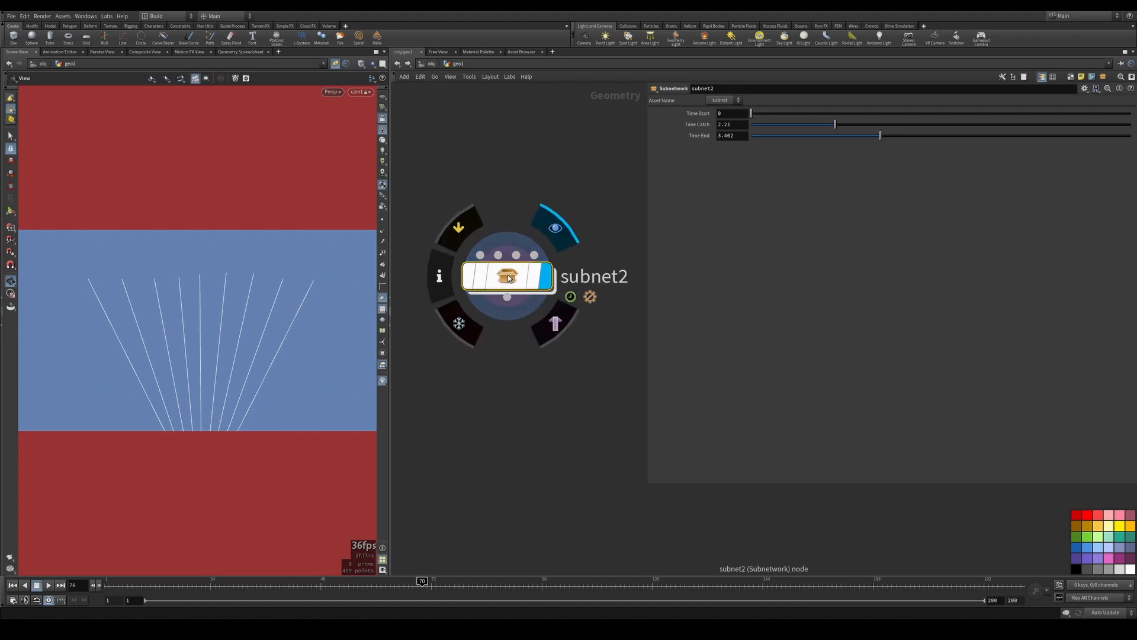
{"action": "right_click", "coordinate": [508, 282]}
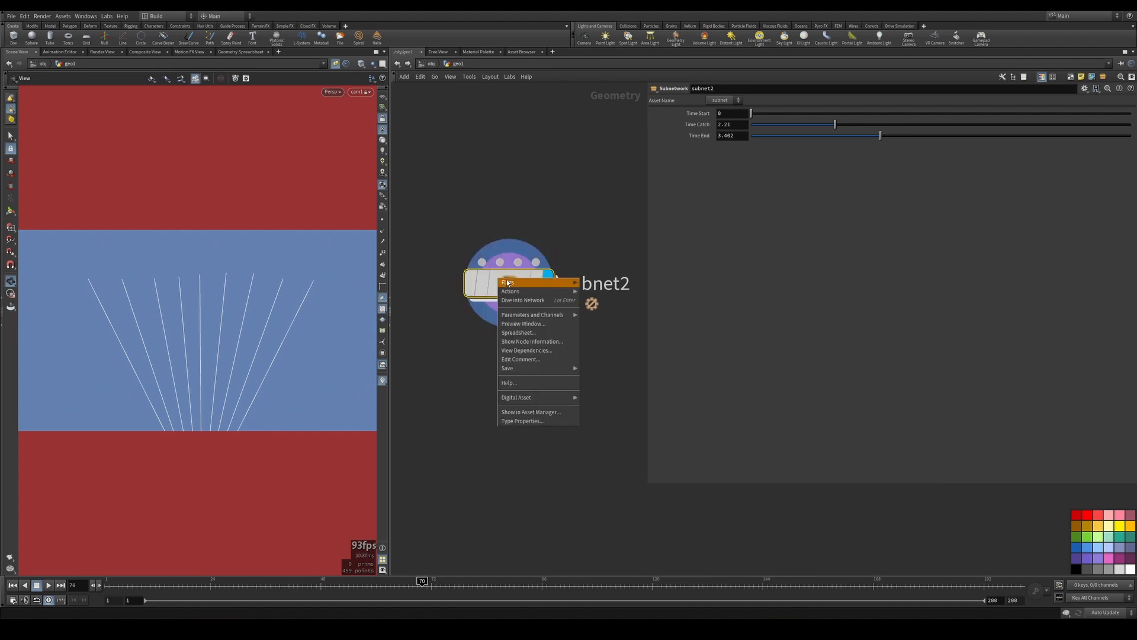
{"action": "mouse_move", "coordinate": [550, 294]}
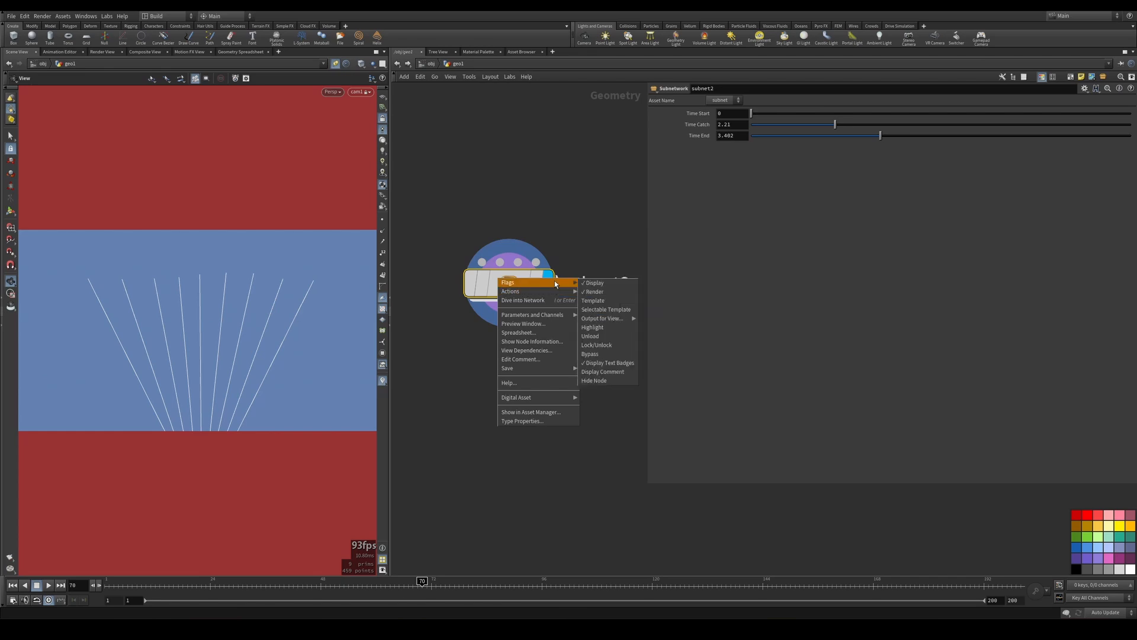
{"action": "mouse_move", "coordinate": [554, 314]}
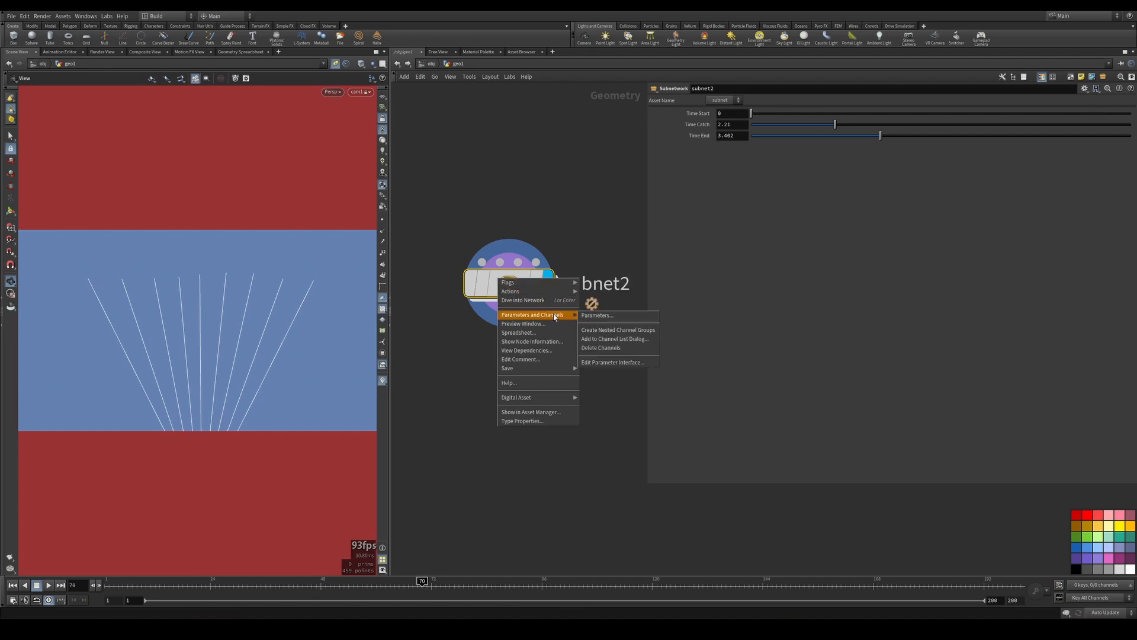
{"action": "left_click", "coordinate": [613, 315]}
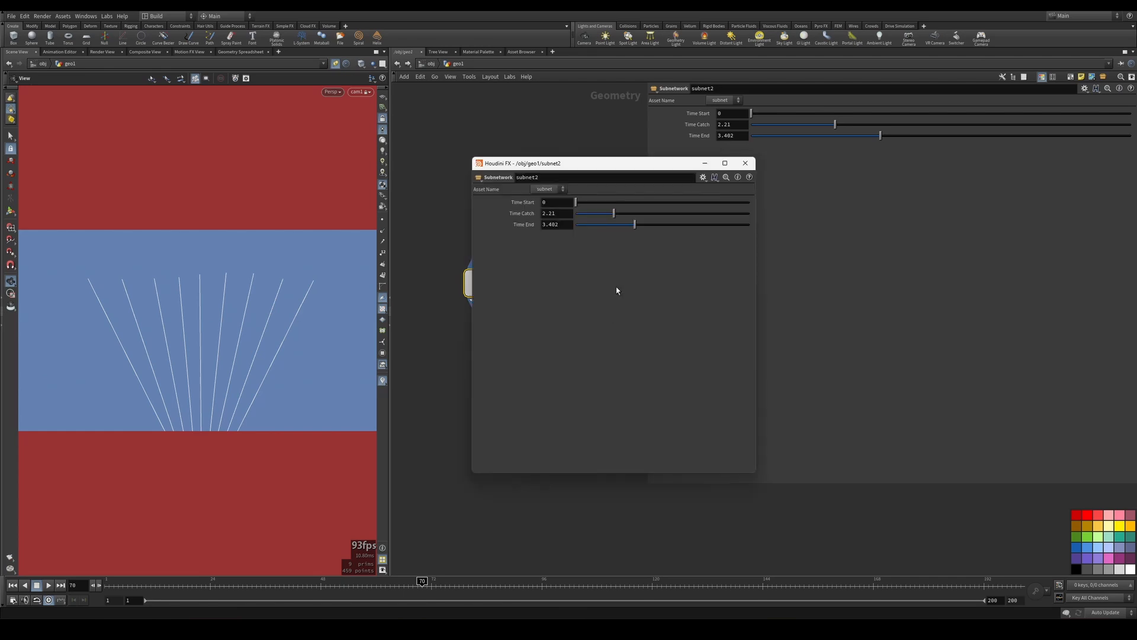
{"action": "left_click_drag", "start_coordinate": [633, 160], "coordinate": [848, 361]}
{"action": "double_click", "coordinate": [518, 286]}
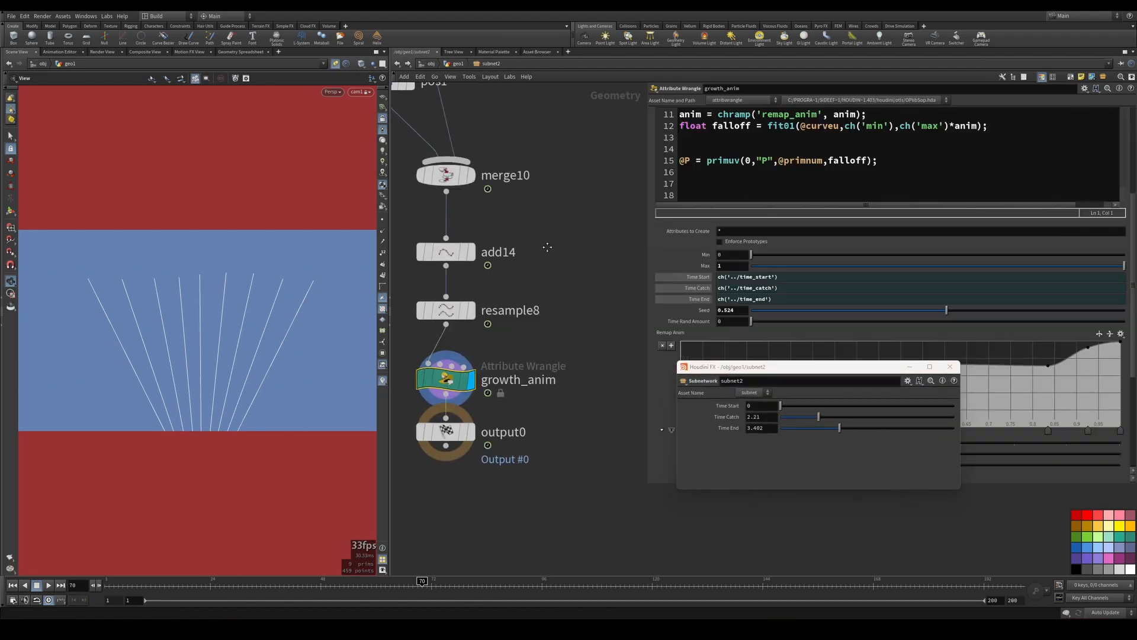
{"action": "scroll", "coordinate": [529, 299], "scroll_direction": "down", "scroll_amount": 1}
{"action": "left_click_drag", "start_coordinate": [768, 367], "coordinate": [855, 499]}
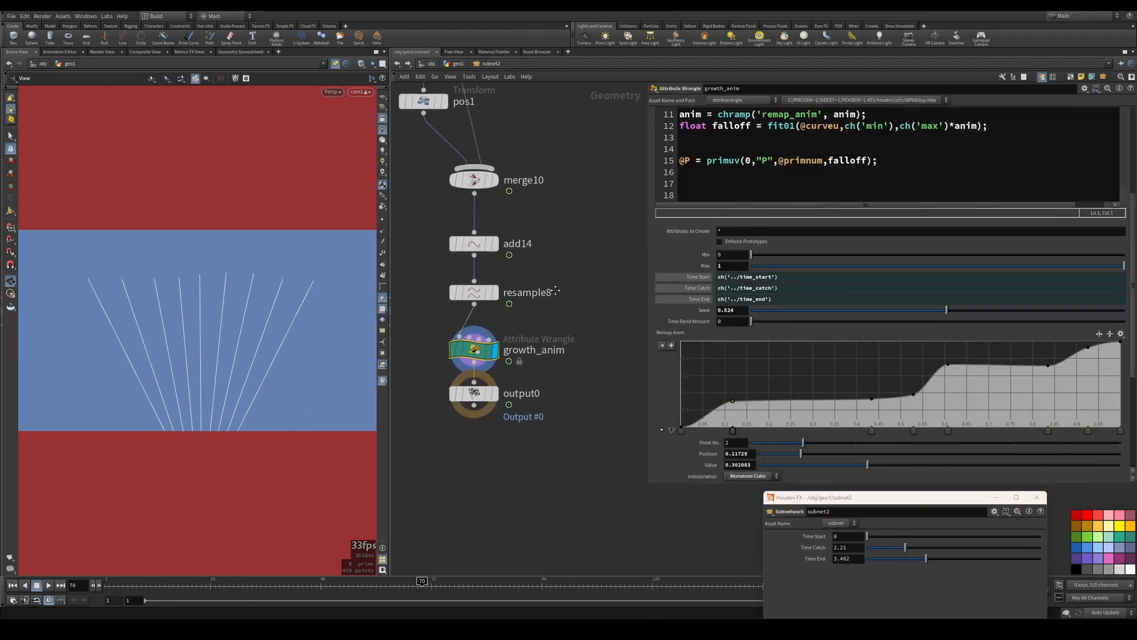
- Set subnet2's Time Catch to about 2.15 and Time End to about 3.79, and play back the growth animation
{"action": "mouse_move", "coordinate": [927, 559]}
{"action": "left_mouse_down"}
{"action": "mouse_move", "coordinate": [905, 548]}
{"action": "mouse_move", "coordinate": [923, 560]}
{"action": "left_mouse_up"}
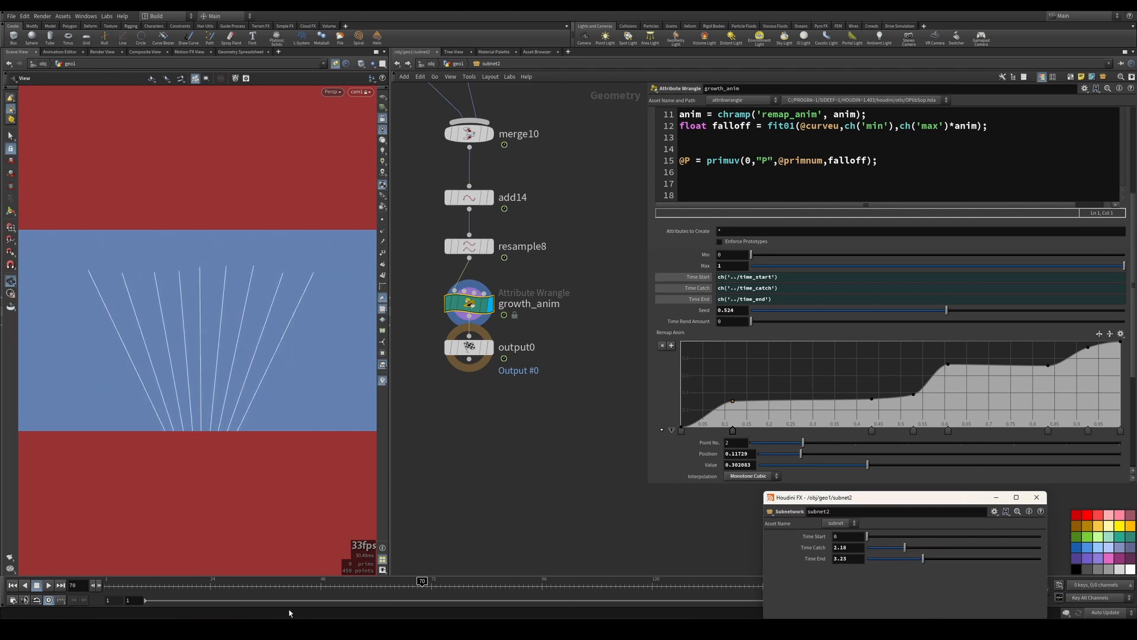
{"action": "left_click", "coordinate": [48, 586]}
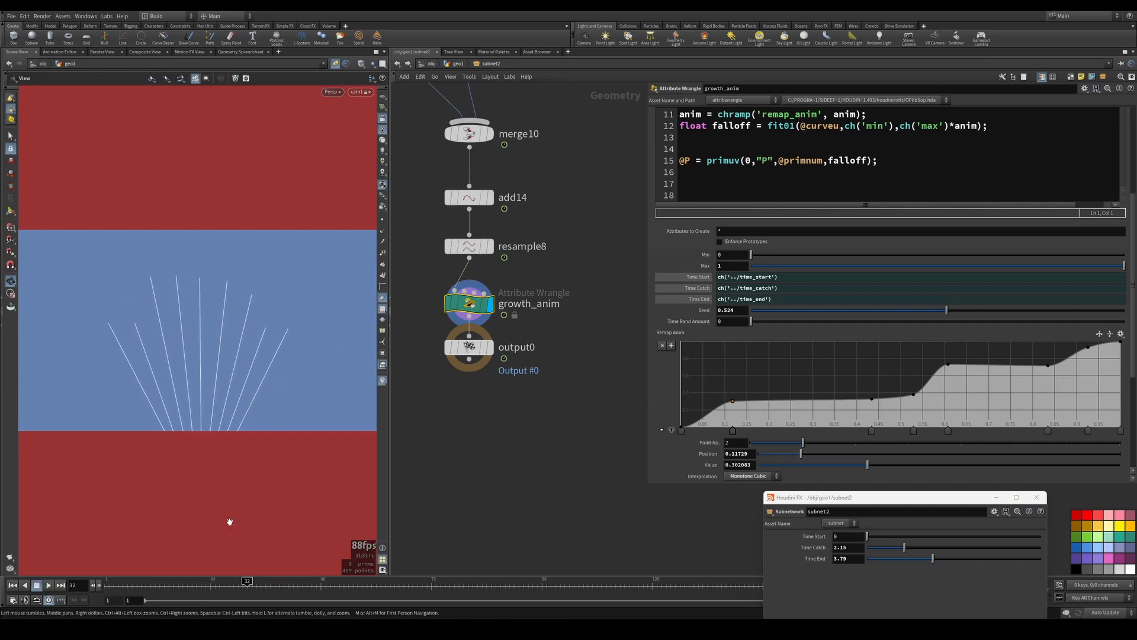
{"action": "left_click_drag", "start_coordinate": [214, 587], "coordinate": [74, 569]}
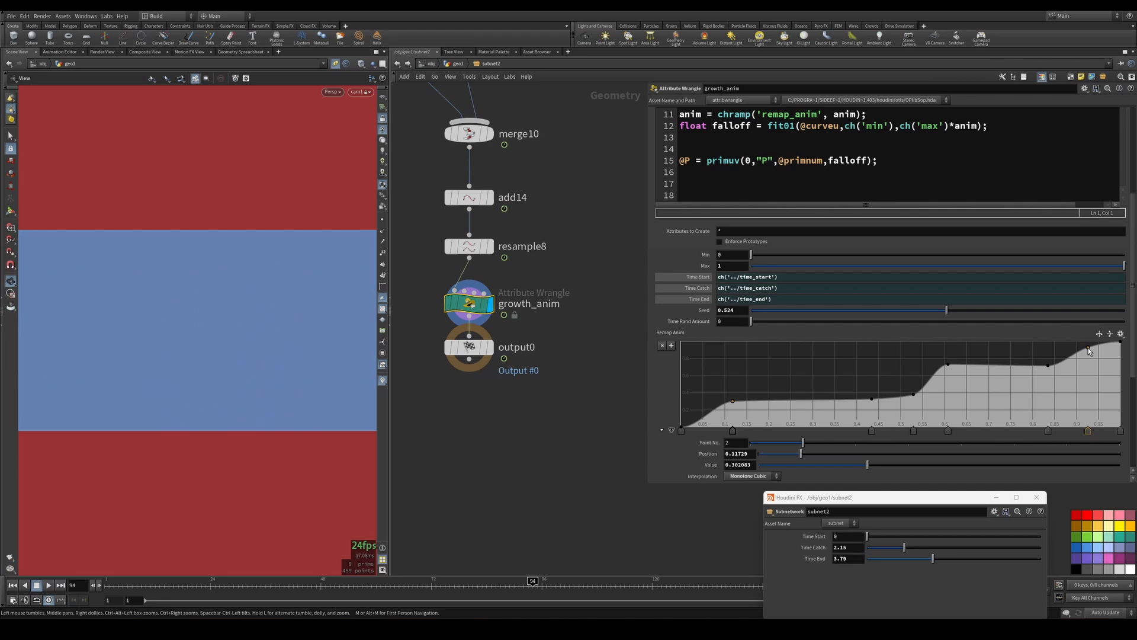
- Delete the Remap Anim point near 0.93 and move the preceding plateau point to about position 0.927
{"action": "left_click", "coordinate": [1088, 347]}
{"action": "key", "text": "Delete"}
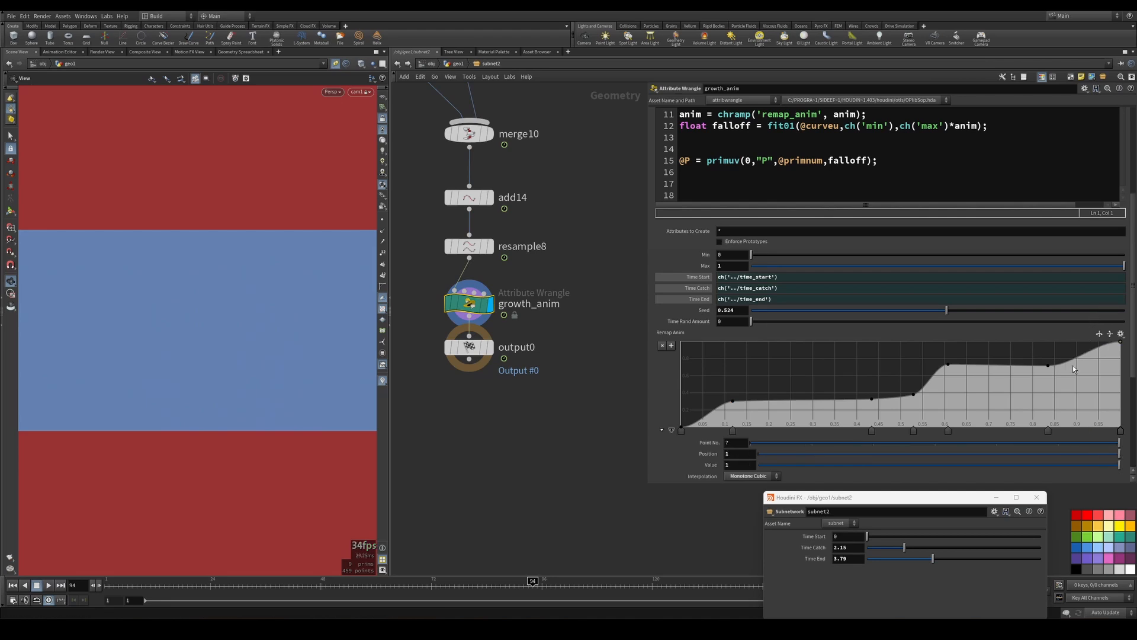
{"action": "left_click_drag", "start_coordinate": [1049, 431], "coordinate": [1090, 432]}
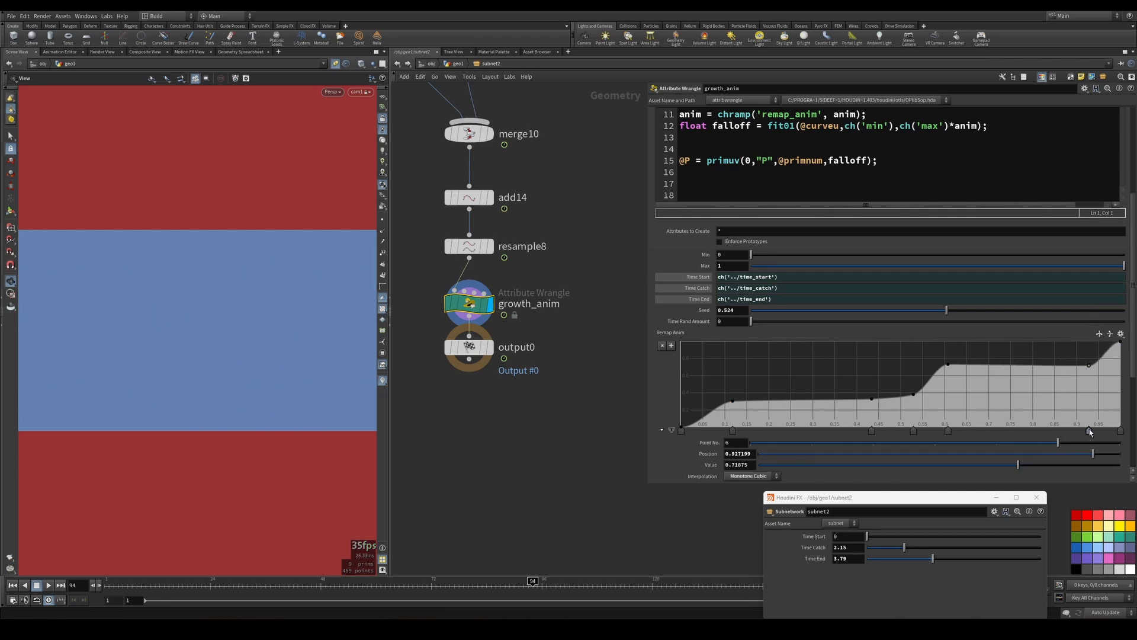
- Move growth_anim and output0 down and insert a Null node between resample8 and growth_anim
{"action": "scroll", "coordinate": [584, 462], "scroll_direction": "down", "scroll_amount": 3}
{"action": "middle_click_drag", "start_coordinate": [577, 483], "coordinate": [567, 513]}
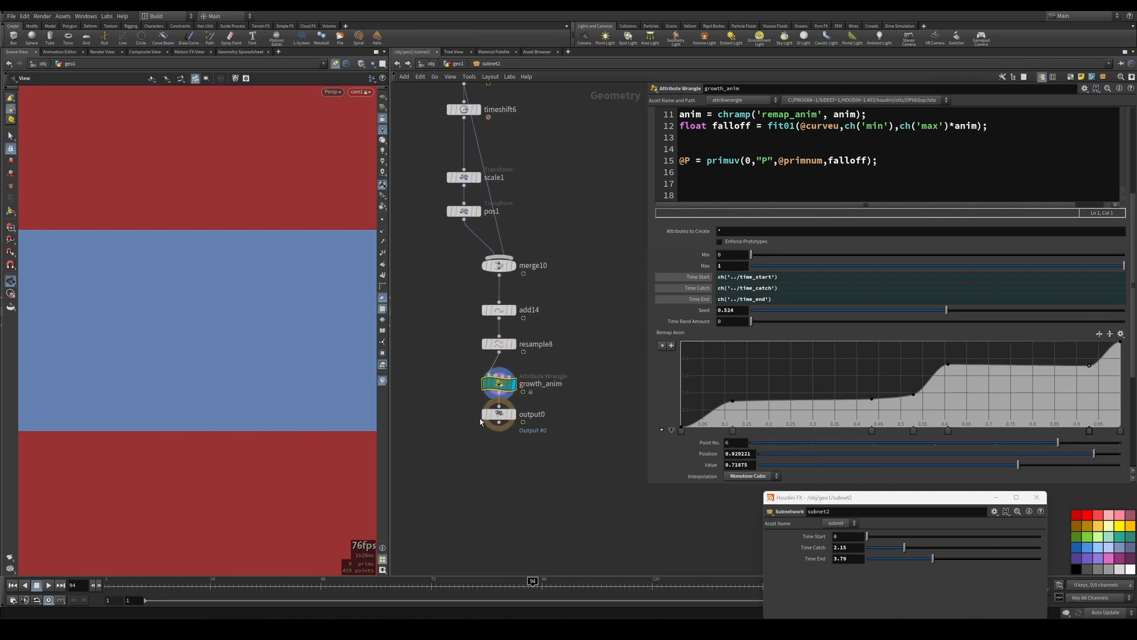
{"action": "left_click_drag", "start_coordinate": [502, 425], "coordinate": [502, 545]}
{"action": "middle_click_drag", "start_coordinate": [522, 475], "coordinate": [528, 317]}
{"action": "key", "text": "Tab"}
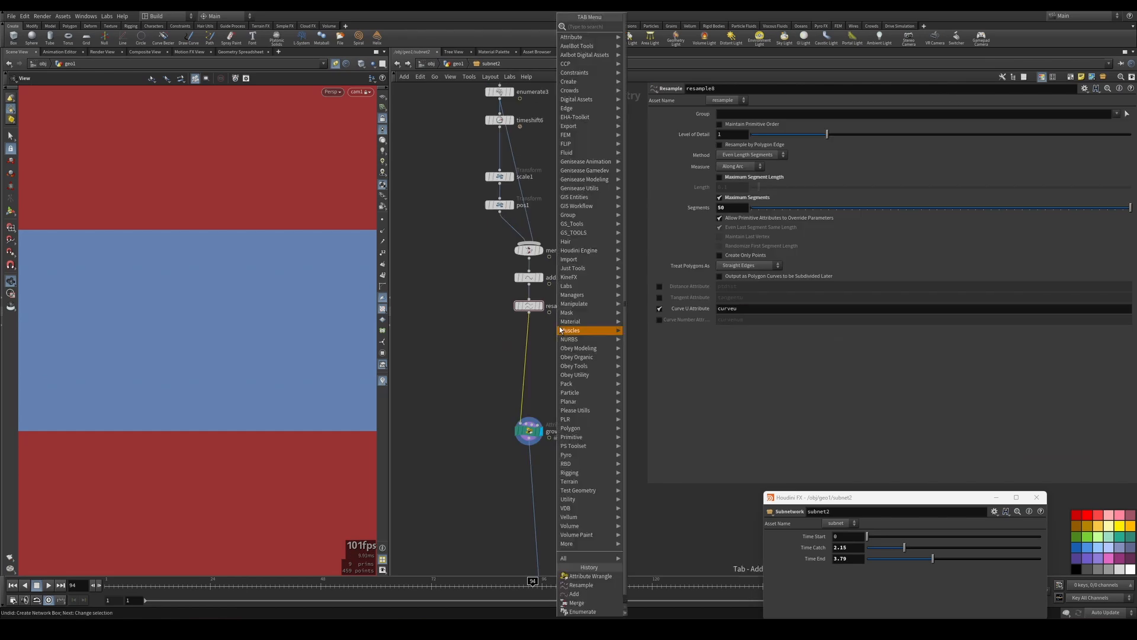
{"action": "type", "text": "null"}
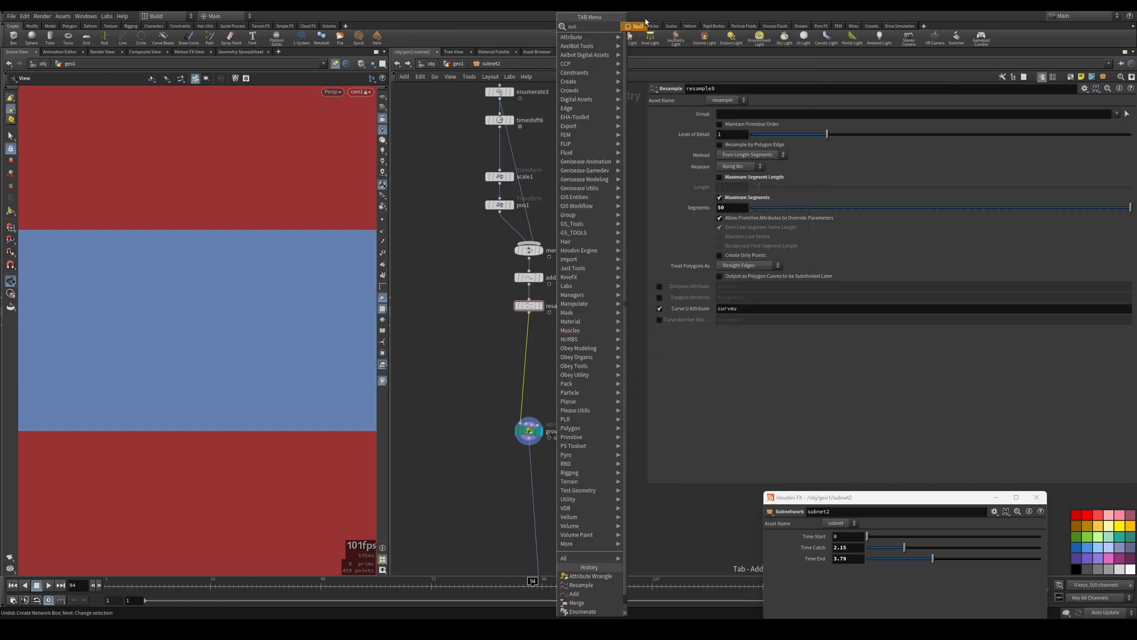
{"action": "left_click", "coordinate": [638, 26]}
{"action": "left_click", "coordinate": [533, 330]}
{"action": "scroll", "coordinate": [539, 330], "scroll_direction": "up", "scroll_amount": 4}
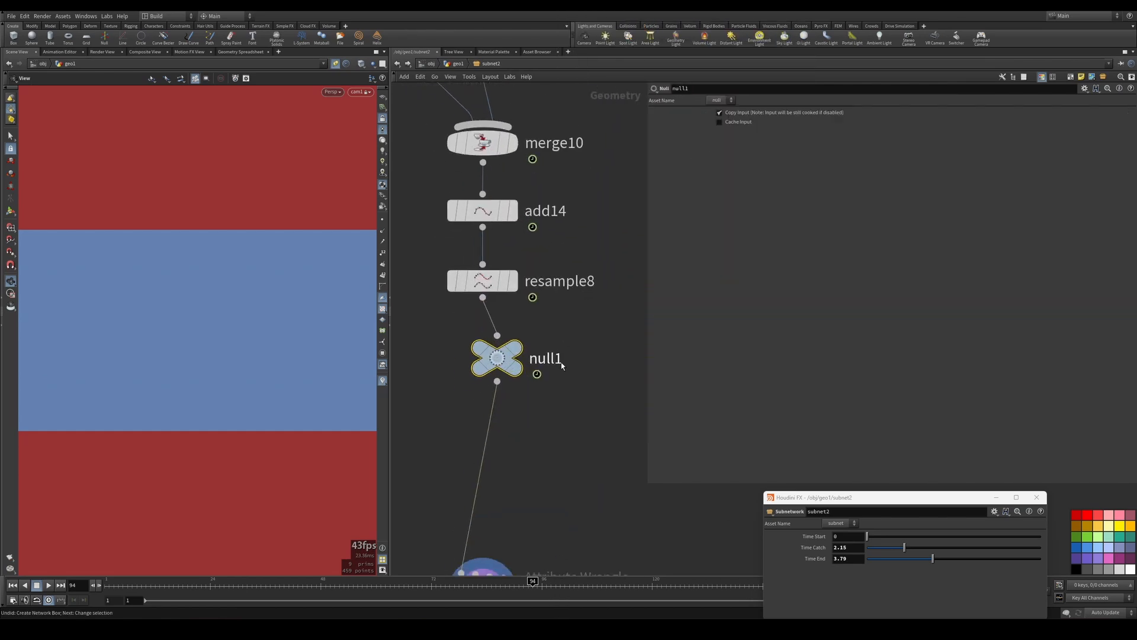
- Rename the new Null node as CURVES_INITIAL
{"action": "double_click", "coordinate": [547, 359]}
{"action": "type", "text": "CURVE"}
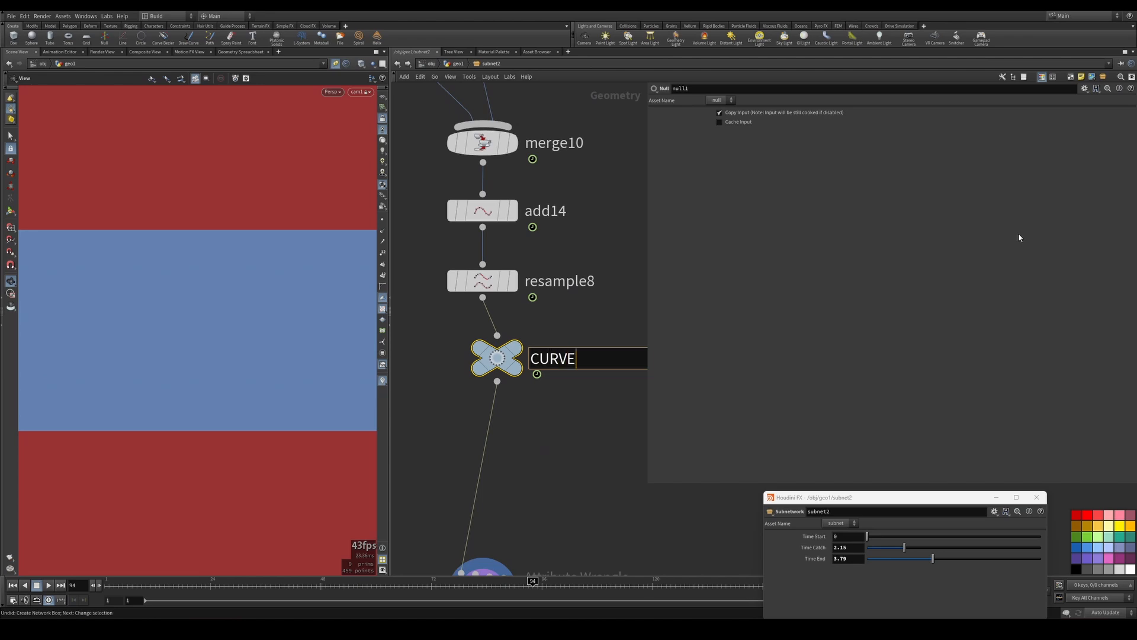
{"action": "type", "text": "S_INITAL"}
{"action": "key", "text": "BackSpace"}
{"action": "type", "text": "IAL"}
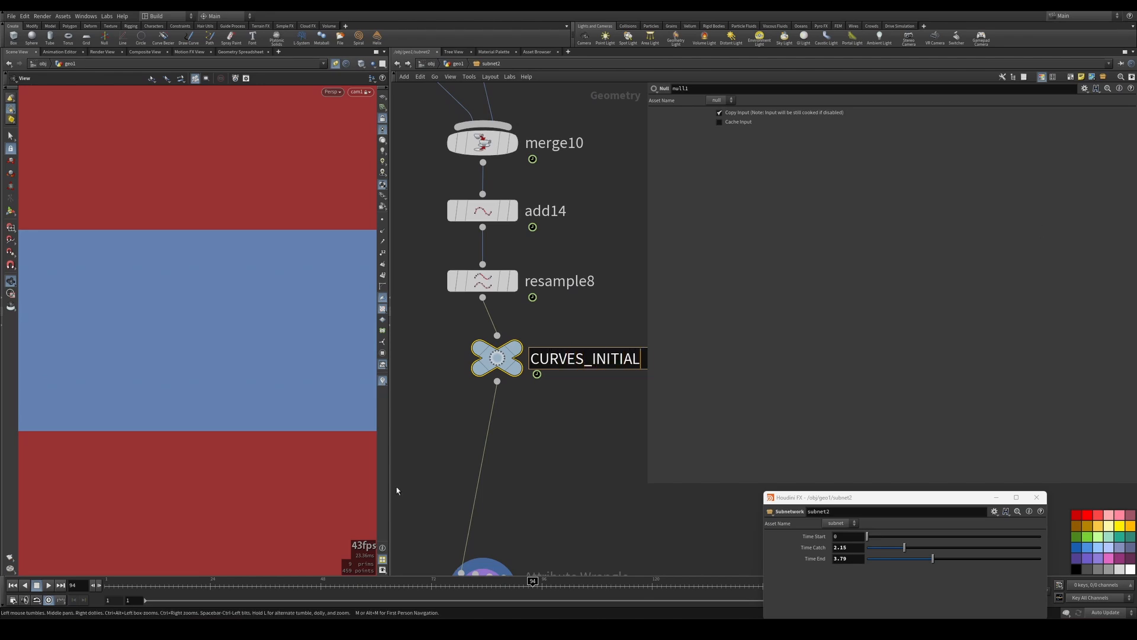
{"action": "key", "text": "Return"}
- Align the nodes around CURVES_INITIAL and move growth_anim and output0 further down to leave room for new nodes
{"action": "scroll", "coordinate": [545, 404], "scroll_direction": "down", "scroll_amount": 4}
{"action": "left_click_drag", "start_coordinate": [500, 320], "coordinate": [590, 508]}
{"action": "key", "text": "l"}
{"action": "scroll", "coordinate": [565, 504], "scroll_direction": "up", "scroll_amount": 2}
{"action": "left_click_drag", "start_coordinate": [503, 374], "coordinate": [509, 555]}
{"action": "middle_click_drag", "start_coordinate": [509, 555], "coordinate": [515, 508]}
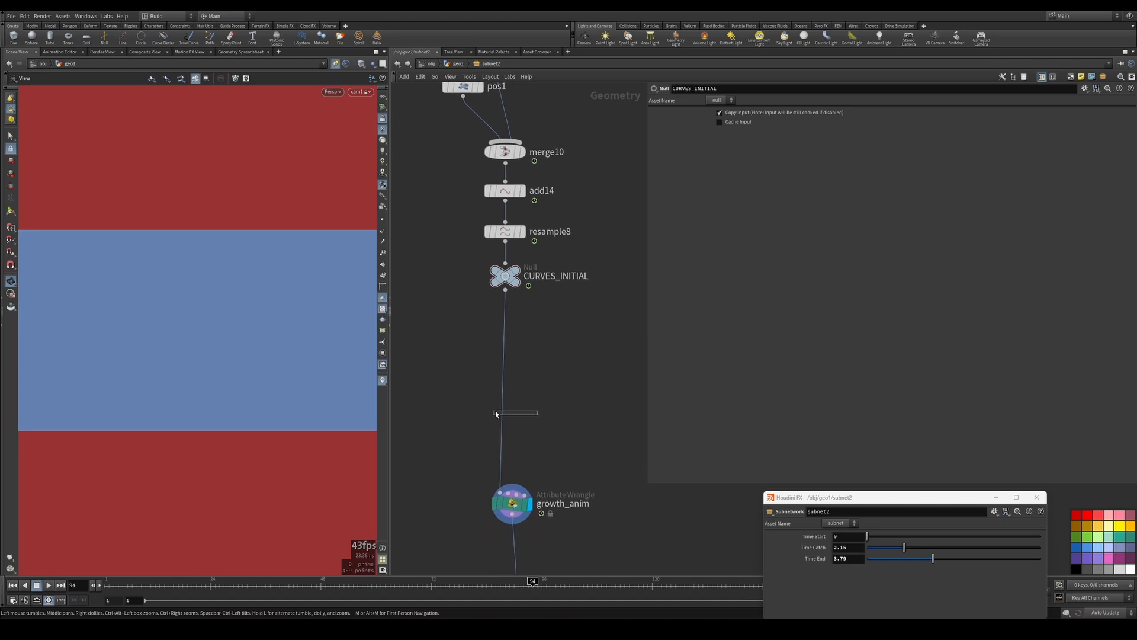
- Insert a second Null node on the wire just above growth_anim
{"action": "left_click", "coordinate": [501, 410]}
{"action": "middle_click_drag", "start_coordinate": [530, 410], "coordinate": [546, 401]}
{"action": "key", "text": "Tab"}
{"action": "type", "text": "null"}
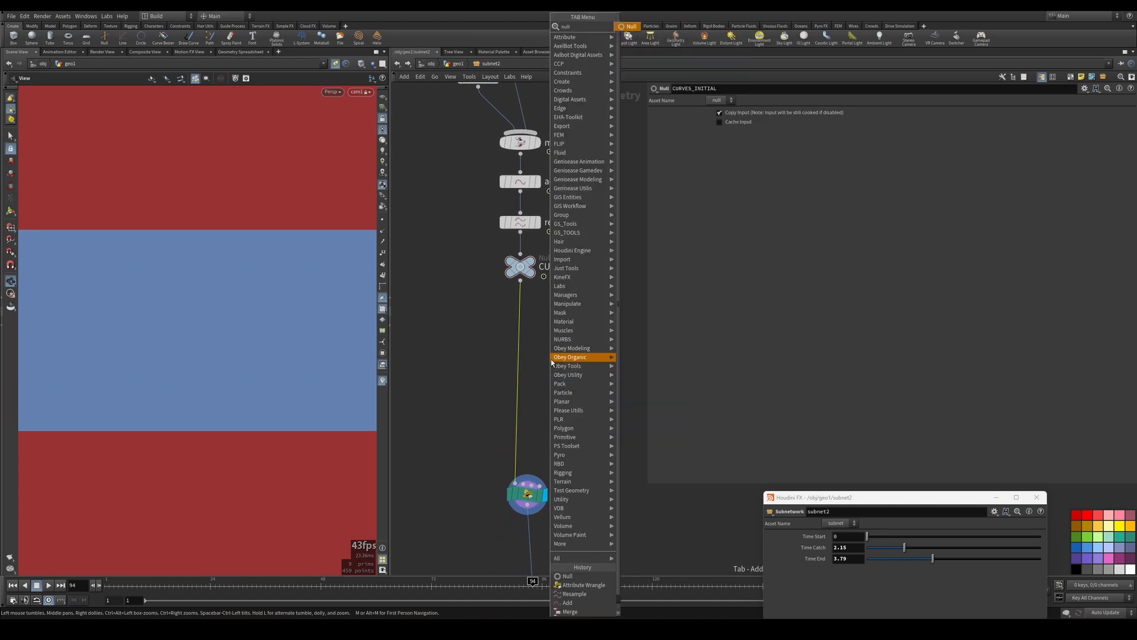
{"action": "left_click", "coordinate": [625, 30]}
{"action": "left_click", "coordinate": [520, 452]}
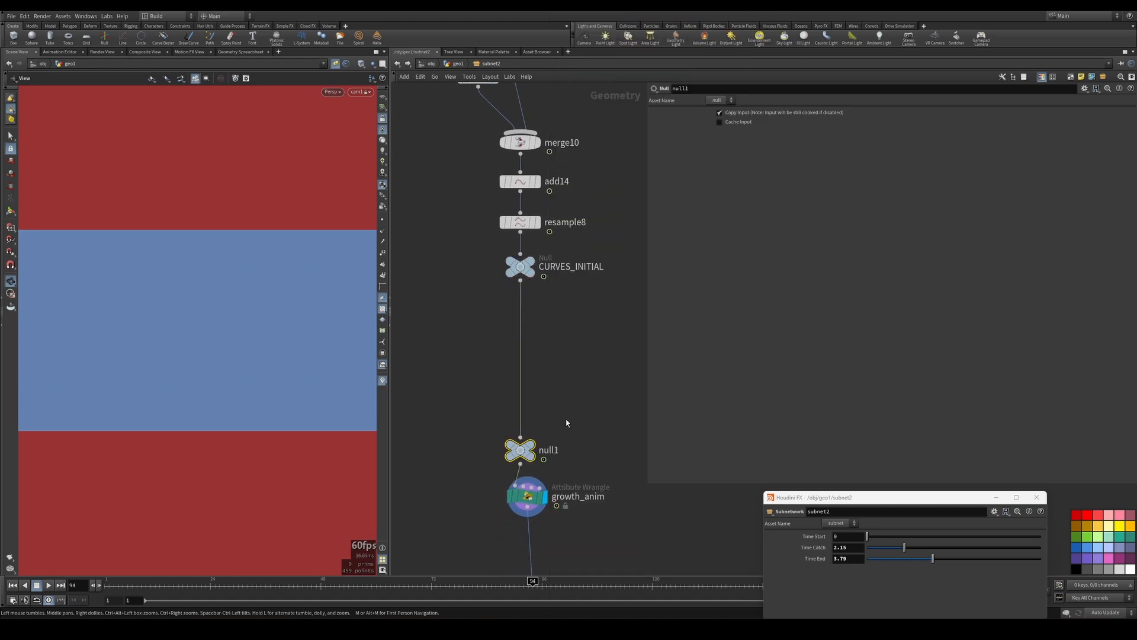
- Insert an Attribute Noise node directly below CURVES_INITIAL and display its result
{"action": "scroll", "coordinate": [567, 389], "scroll_direction": "up", "scroll_amount": 2}
{"action": "middle_click_drag", "start_coordinate": [554, 504], "coordinate": [562, 292]}
{"action": "scroll", "coordinate": [532, 381], "scroll_direction": "down", "scroll_amount": 5}
{"action": "key", "text": "Tab"}
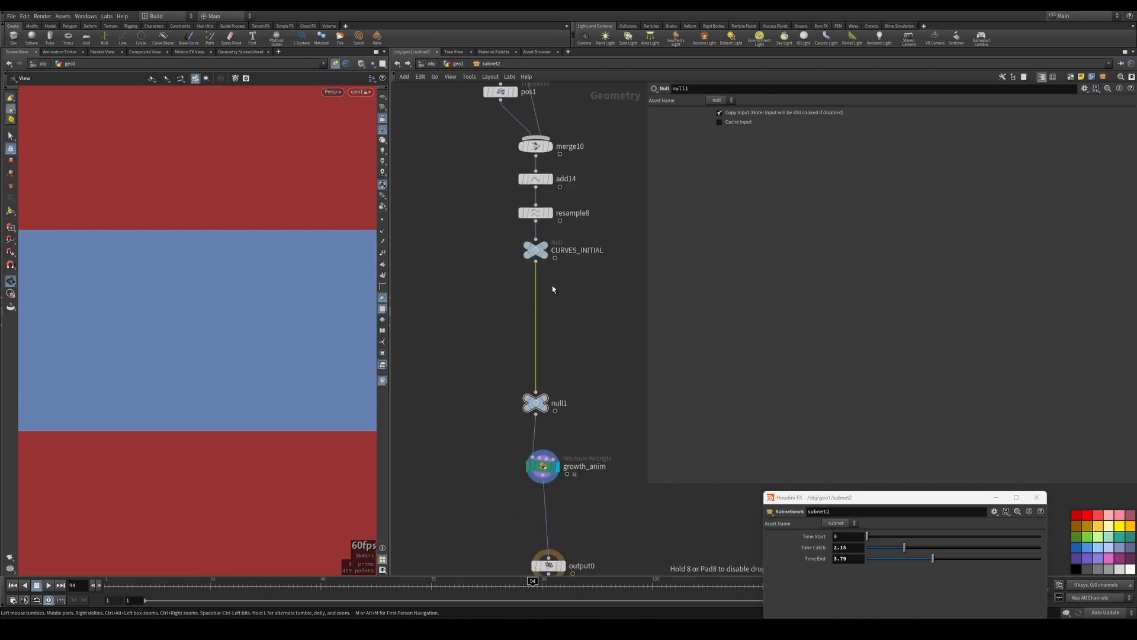
{"action": "left_click", "coordinate": [541, 287]}
{"action": "scroll", "coordinate": [574, 280], "scroll_direction": "up", "scroll_amount": 4}
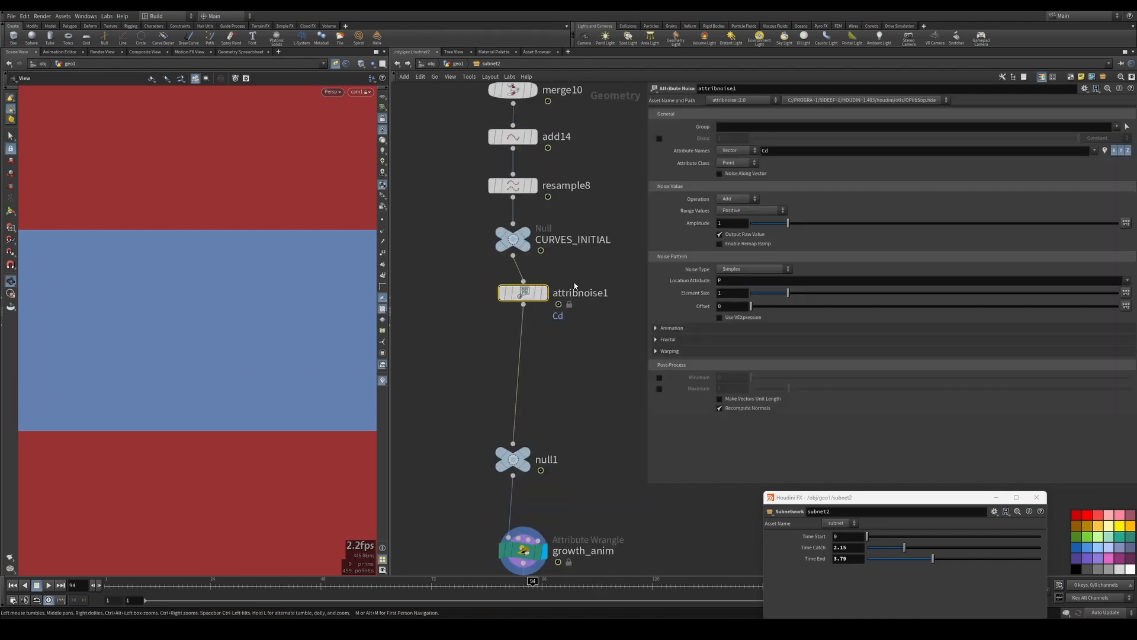
{"action": "left_click", "coordinate": [535, 295]}
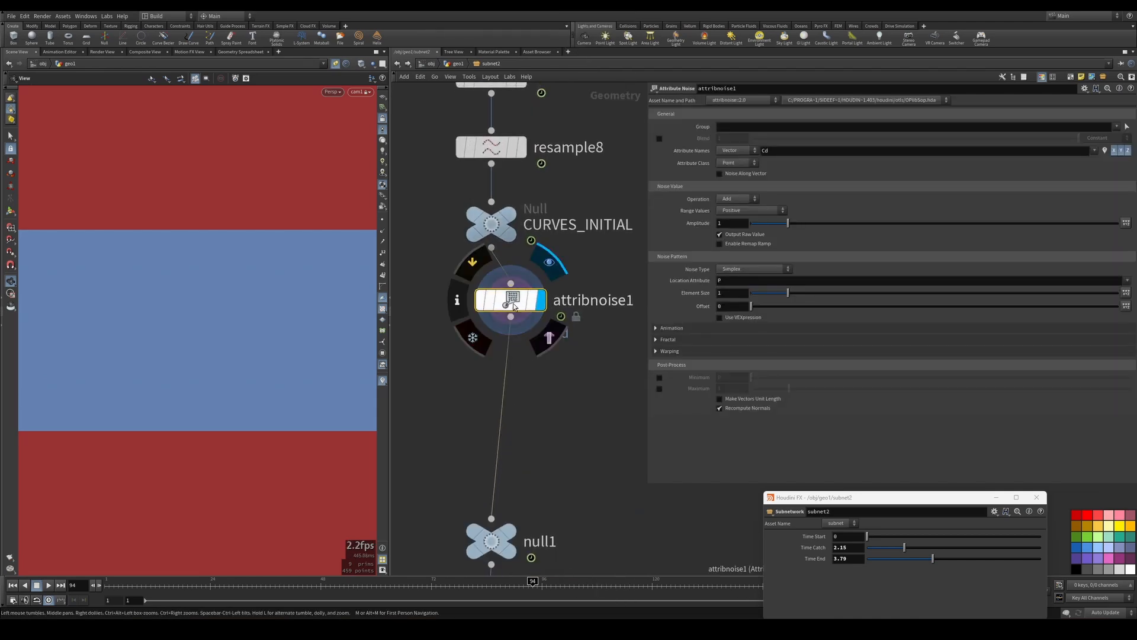
- Set the Attribute Noise node's attribute name to P and scrub the timeline to check how the noise moves on the lines
{"action": "left_click", "coordinate": [794, 153]}
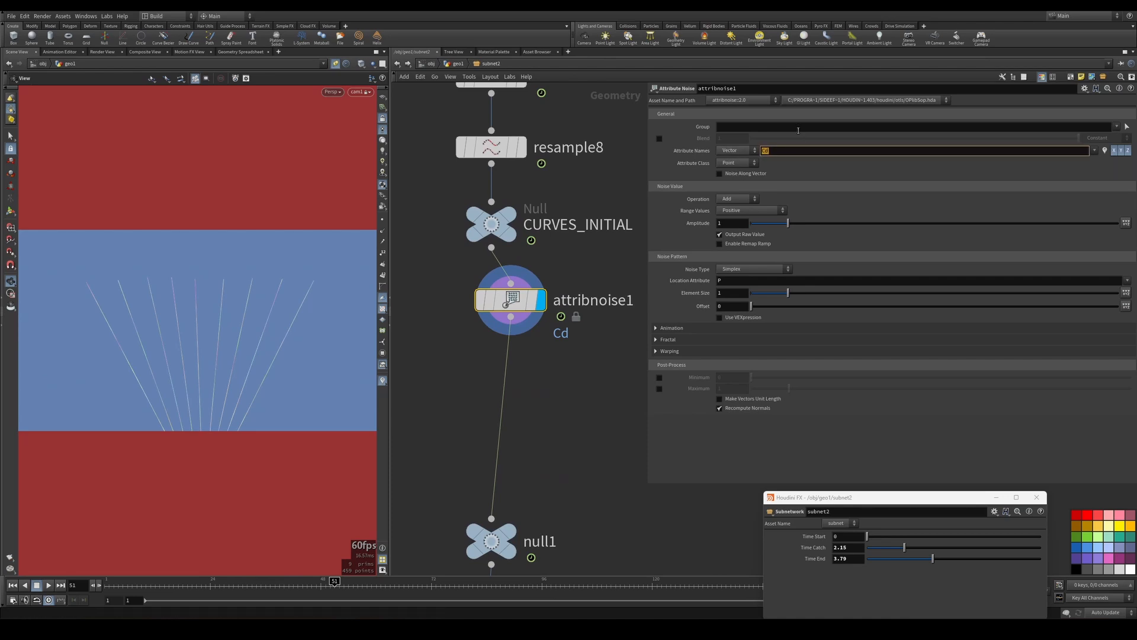
{"action": "type", "text": "P"}
{"action": "key", "text": "Return"}
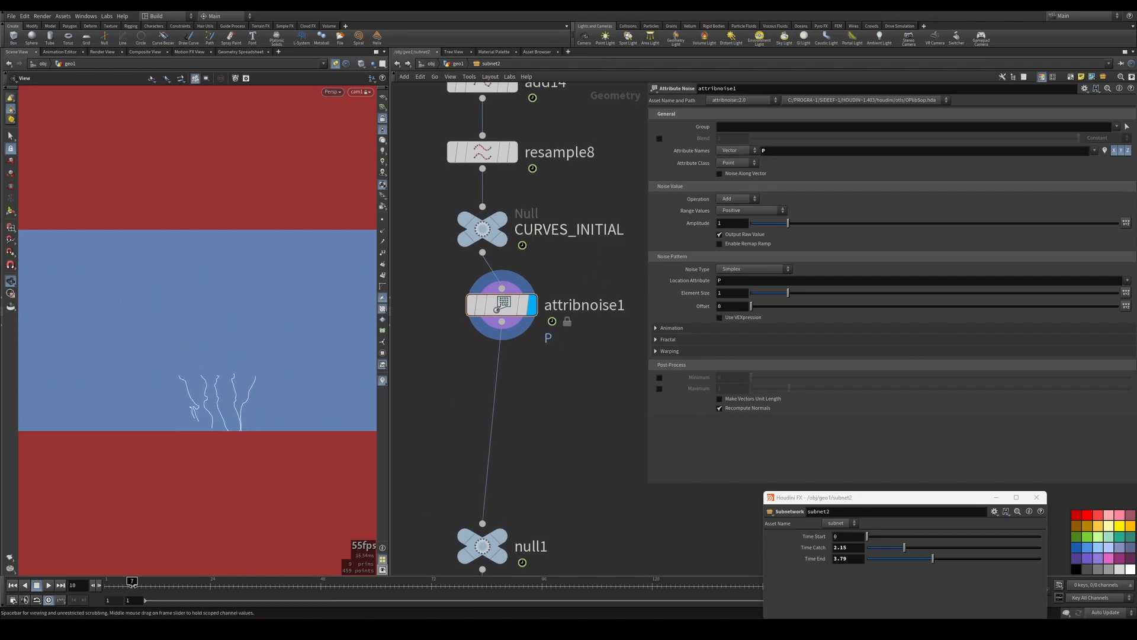
{"action": "left_click_drag", "start_coordinate": [280, 580], "coordinate": [337, 529]}
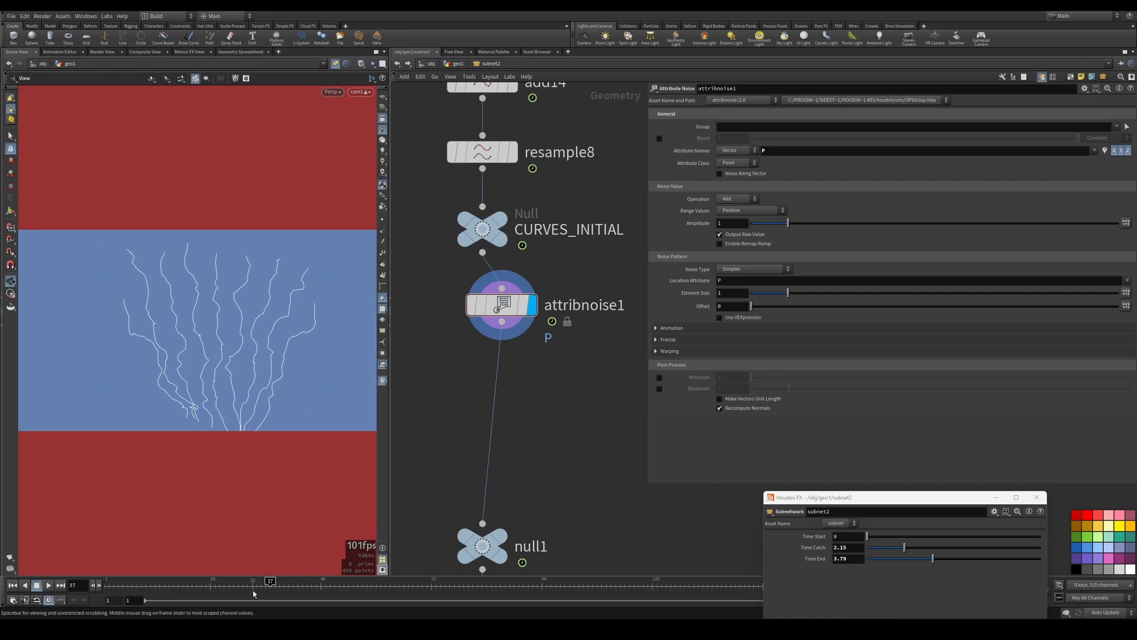
{"action": "mouse_move", "coordinate": [288, 580]}
{"action": "left_mouse_down"}
{"action": "mouse_move", "coordinate": [164, 581]}
{"action": "mouse_move", "coordinate": [280, 581]}
{"action": "left_mouse_up"}
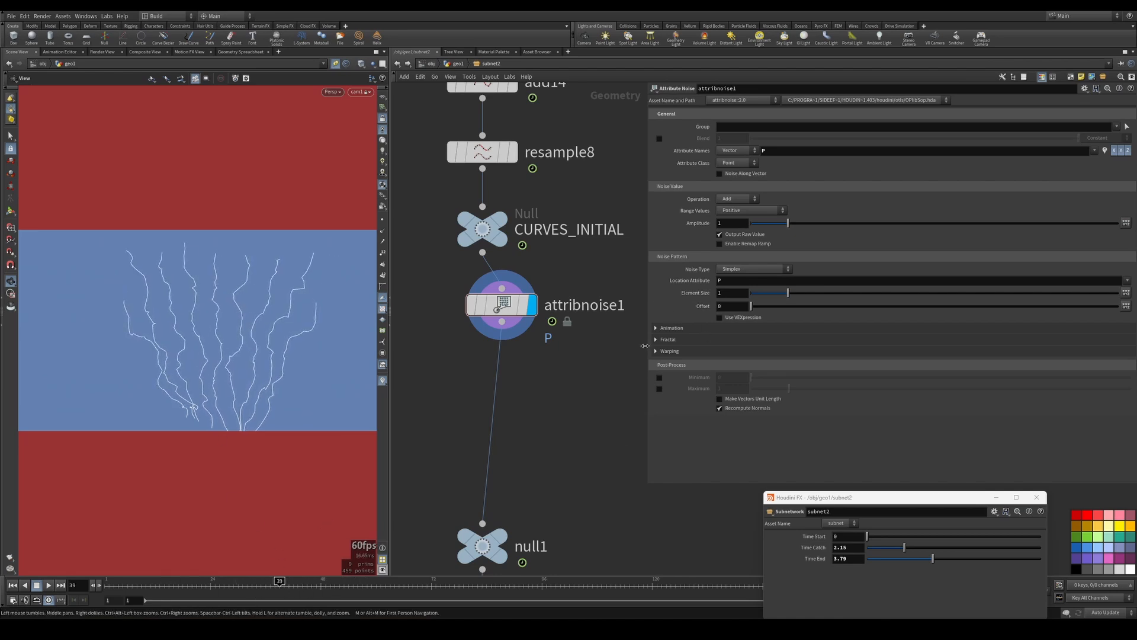
{"action": "left_click", "coordinate": [743, 282]}
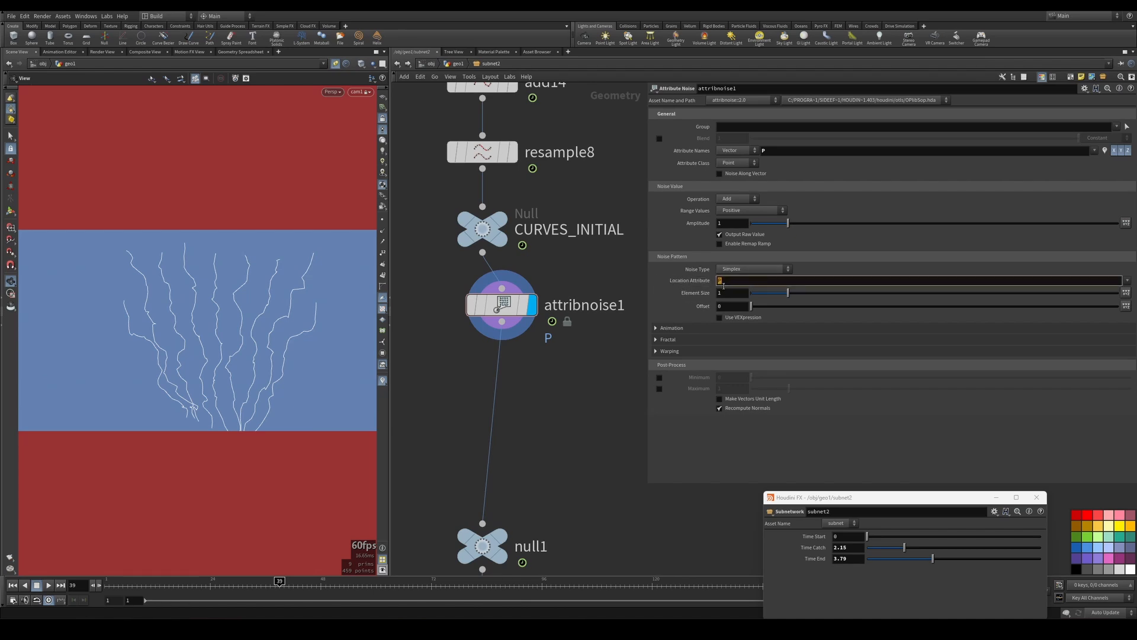
{"action": "left_click", "coordinate": [749, 280]}
{"action": "left_click", "coordinate": [720, 318]}
{"action": "left_click_drag", "start_coordinate": [839, 363], "coordinate": [777, 363]}
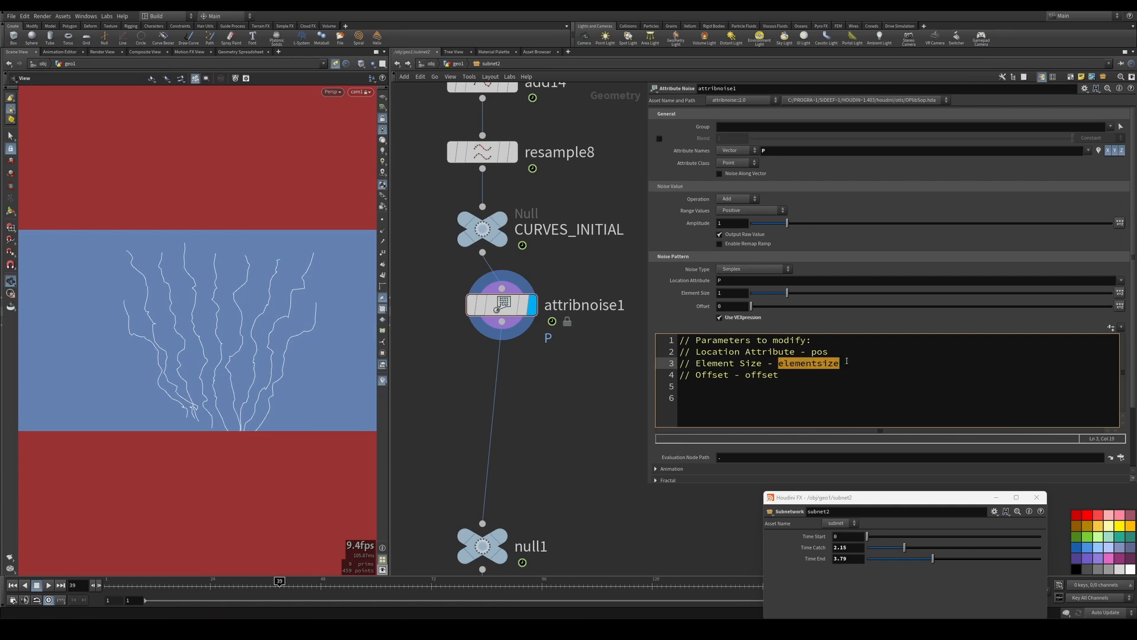
{"action": "left_click", "coordinate": [742, 385]}
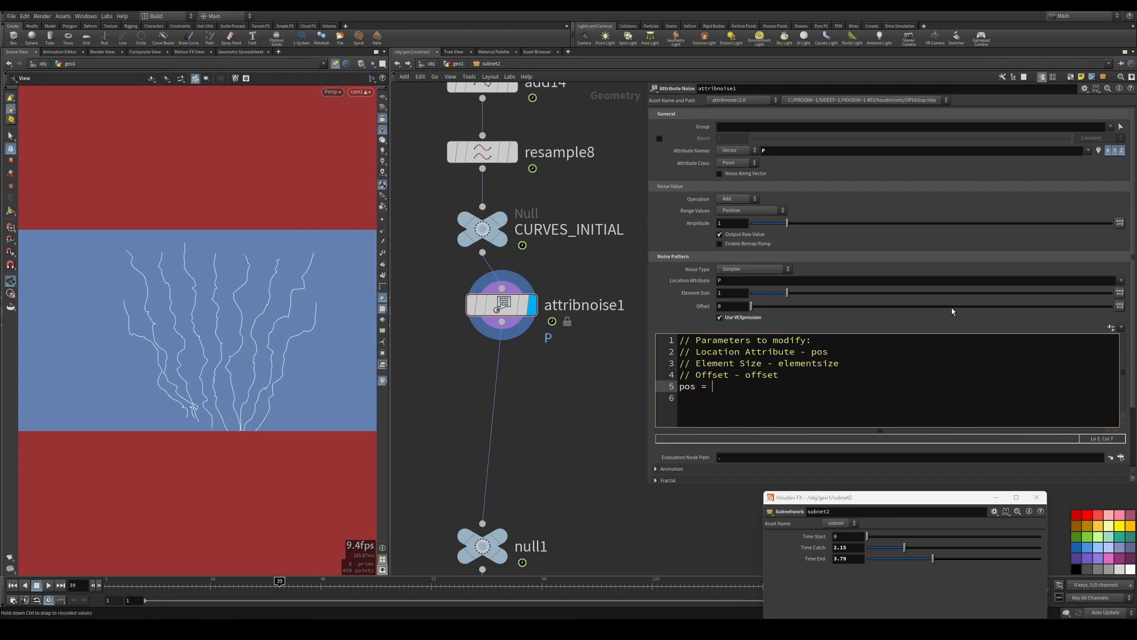
- Set the noise Element Size to about 0.84 and Amplitude to about 3.4, and scrub the timeline to check the line shapes
{"action": "mouse_move", "coordinate": [787, 292]}
{"action": "left_mouse_down"}
{"action": "mouse_move", "coordinate": [859, 301]}
{"action": "mouse_move", "coordinate": [779, 308]}
{"action": "left_mouse_up"}
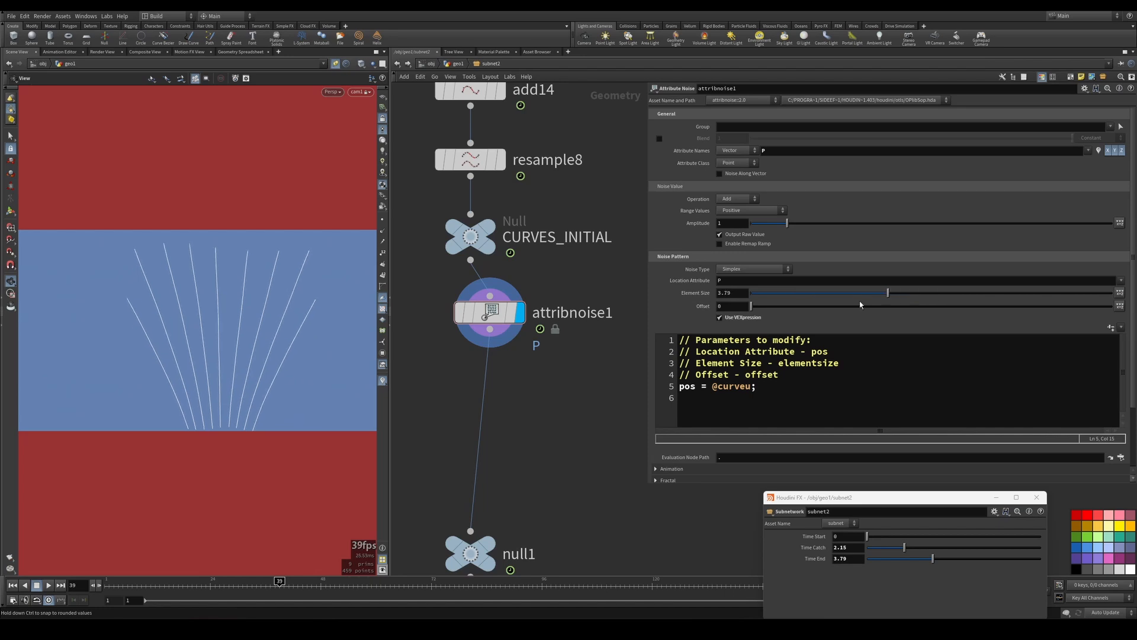
{"action": "left_click_drag", "start_coordinate": [787, 222], "coordinate": [873, 228]}
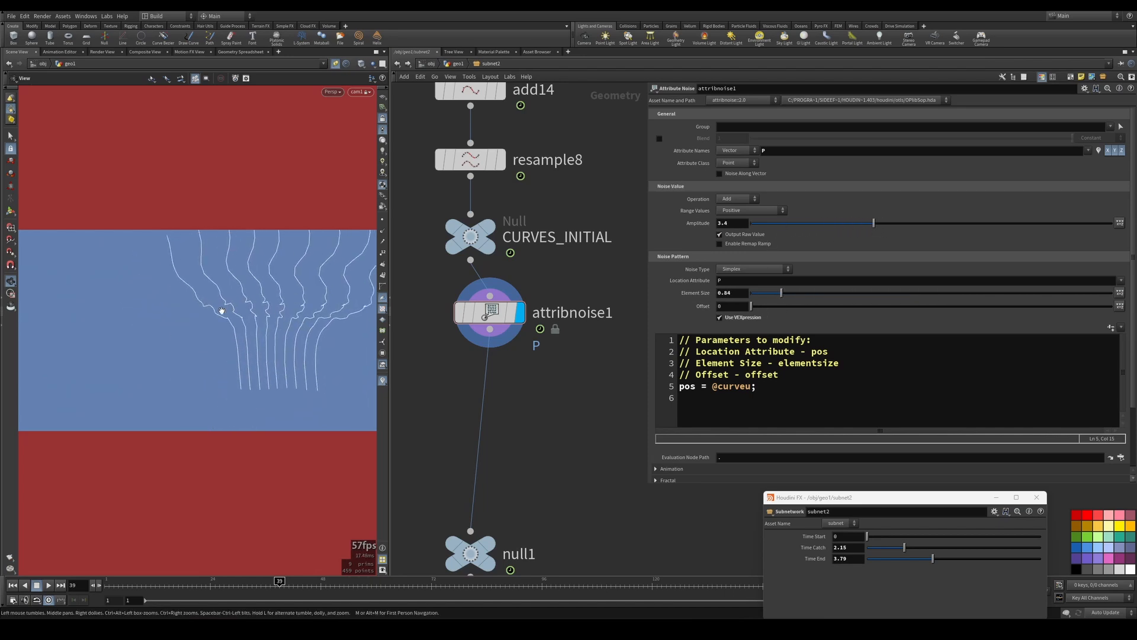
{"action": "mouse_move", "coordinate": [280, 581]}
{"action": "left_mouse_down"}
{"action": "mouse_move", "coordinate": [169, 579]}
{"action": "mouse_move", "coordinate": [296, 579]}
{"action": "mouse_move", "coordinate": [151, 570]}
{"action": "mouse_move", "coordinate": [168, 572]}
{"action": "left_mouse_up"}
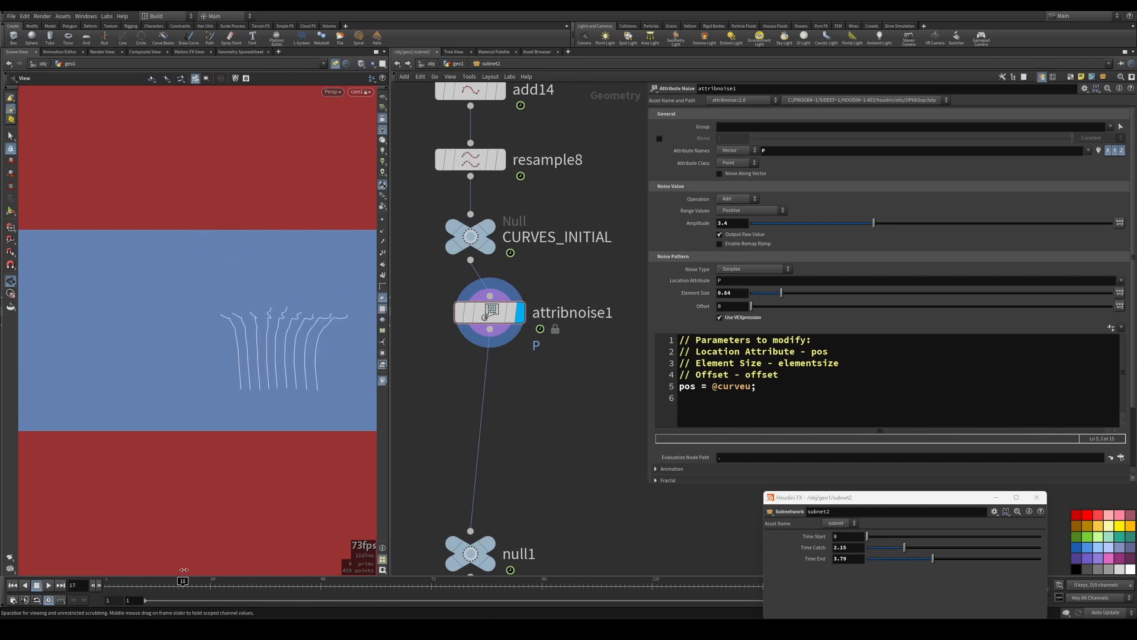
- Change the noise Range Values to Zero Centered
{"action": "scroll", "coordinate": [529, 334], "scroll_direction": "down", "scroll_amount": 6}
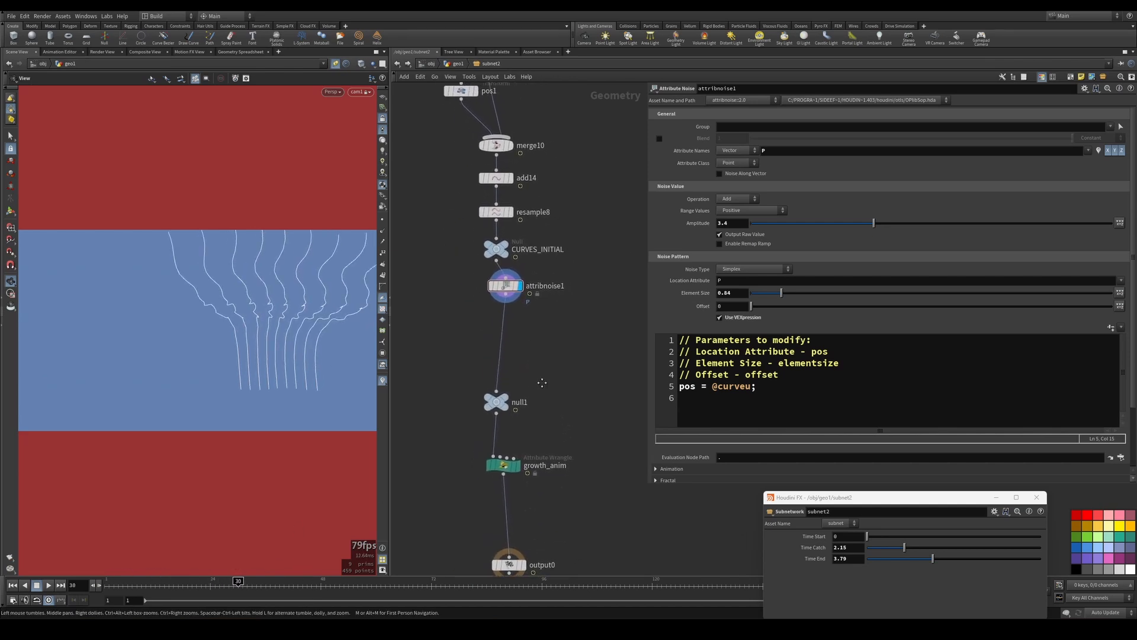
{"action": "left_click", "coordinate": [751, 210]}
{"action": "left_click", "coordinate": [746, 229]}
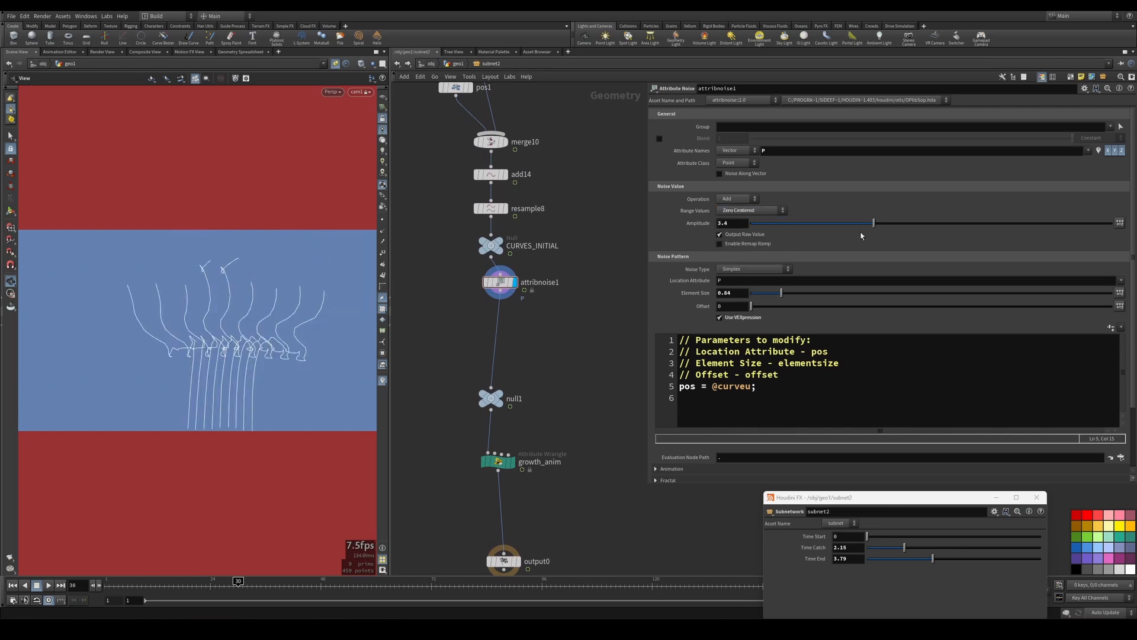
- Enable Animate Noise with a Pulse Duration of about 1.01 and scrub to frame 80 to check the motion
{"action": "mouse_move", "coordinate": [594, 333]}
{"action": "middle_mouse_down"}
{"action": "mouse_move", "coordinate": [604, 324]}
{"action": "mouse_move", "coordinate": [591, 318]}
{"action": "middle_mouse_up"}
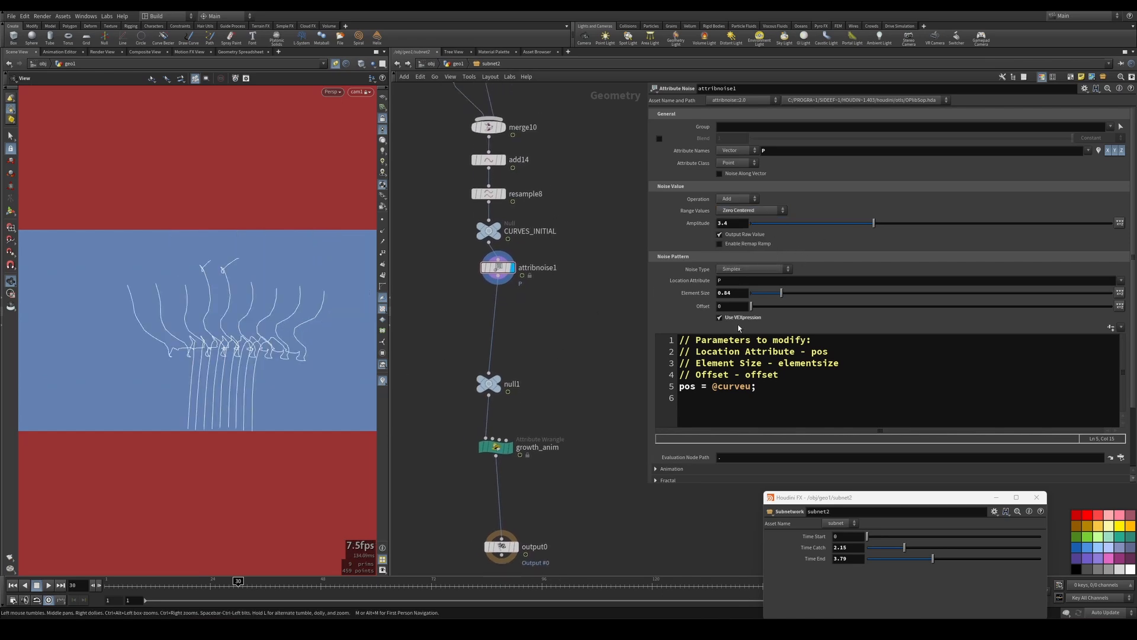
{"action": "scroll", "coordinate": [720, 266], "scroll_direction": "down", "scroll_amount": 2}
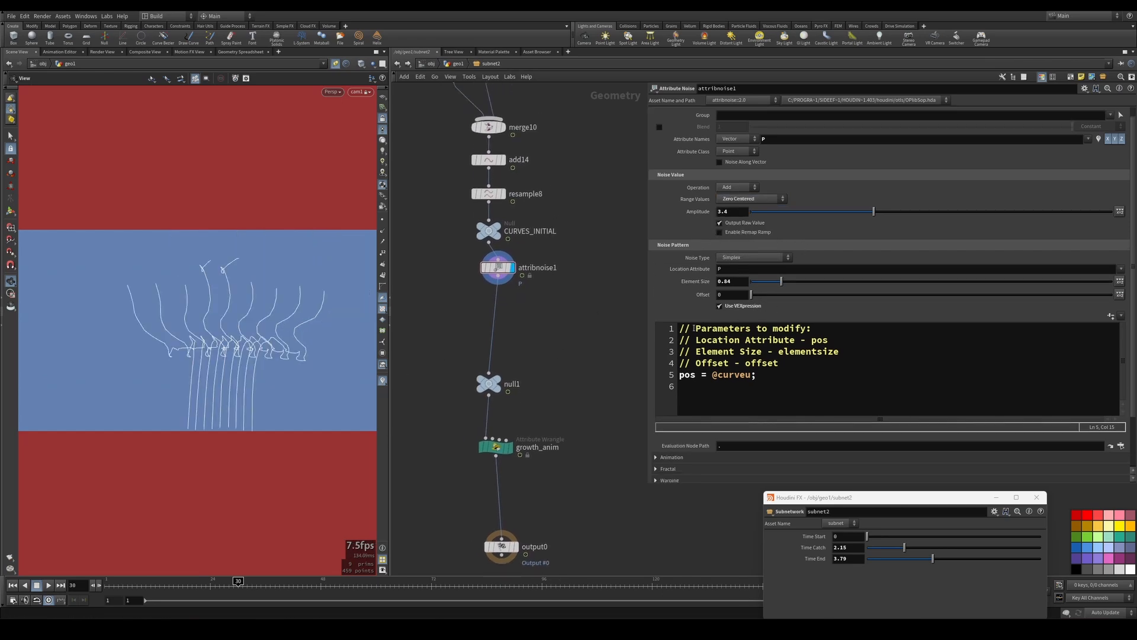
{"action": "left_click", "coordinate": [741, 446]}
{"action": "left_click", "coordinate": [744, 461]}
{"action": "scroll", "coordinate": [745, 460], "scroll_direction": "down", "scroll_amount": 3}
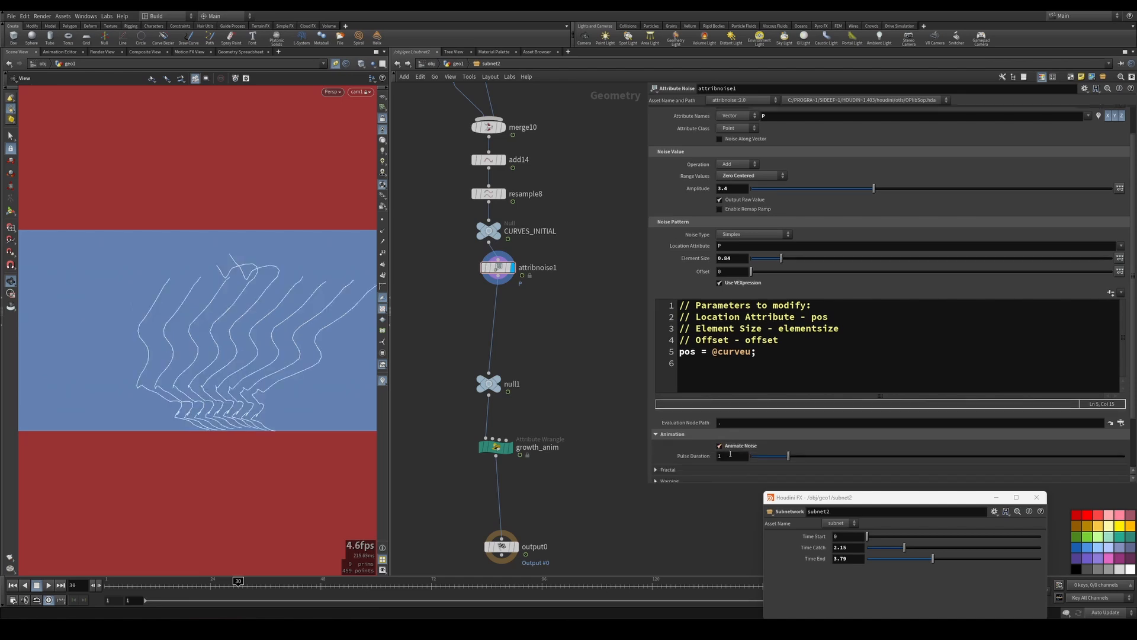
{"action": "mouse_move", "coordinate": [788, 437]}
{"action": "left_mouse_down"}
{"action": "mouse_move", "coordinate": [825, 436]}
{"action": "mouse_move", "coordinate": [789, 439]}
{"action": "left_mouse_up"}
{"action": "left_click_drag", "start_coordinate": [242, 581], "coordinate": [468, 577]}
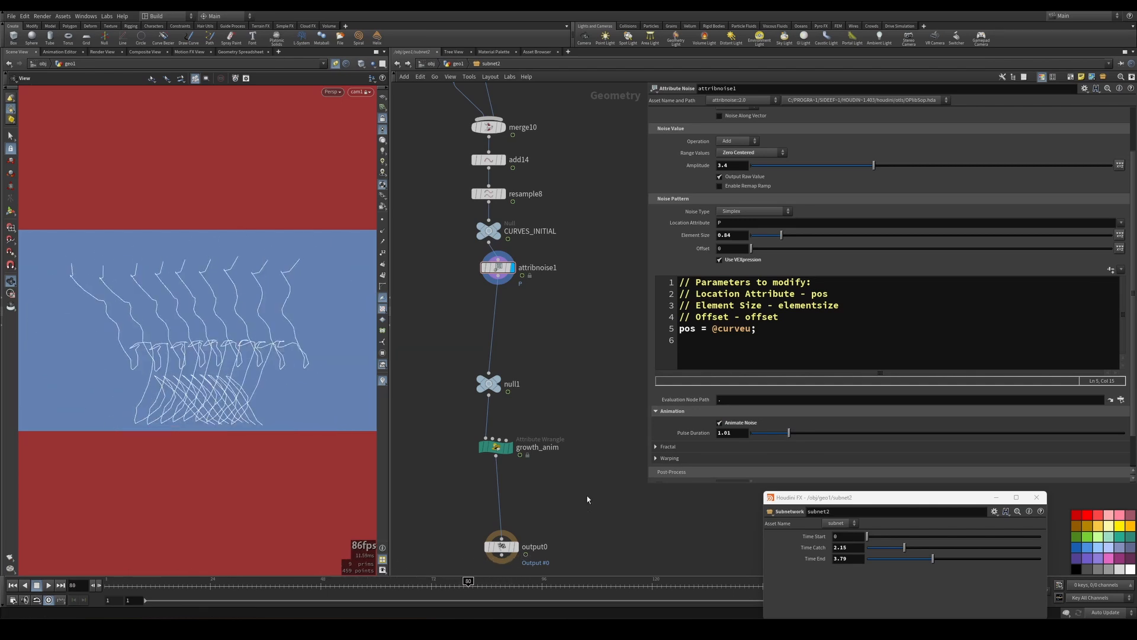
- Set the fractal Roughness to about 0.017 and the Pulse Duration to about 2.14 to smooth and slow the noise
{"action": "left_click", "coordinate": [669, 446]}
{"action": "scroll", "coordinate": [846, 410], "scroll_direction": "down", "scroll_amount": 3}
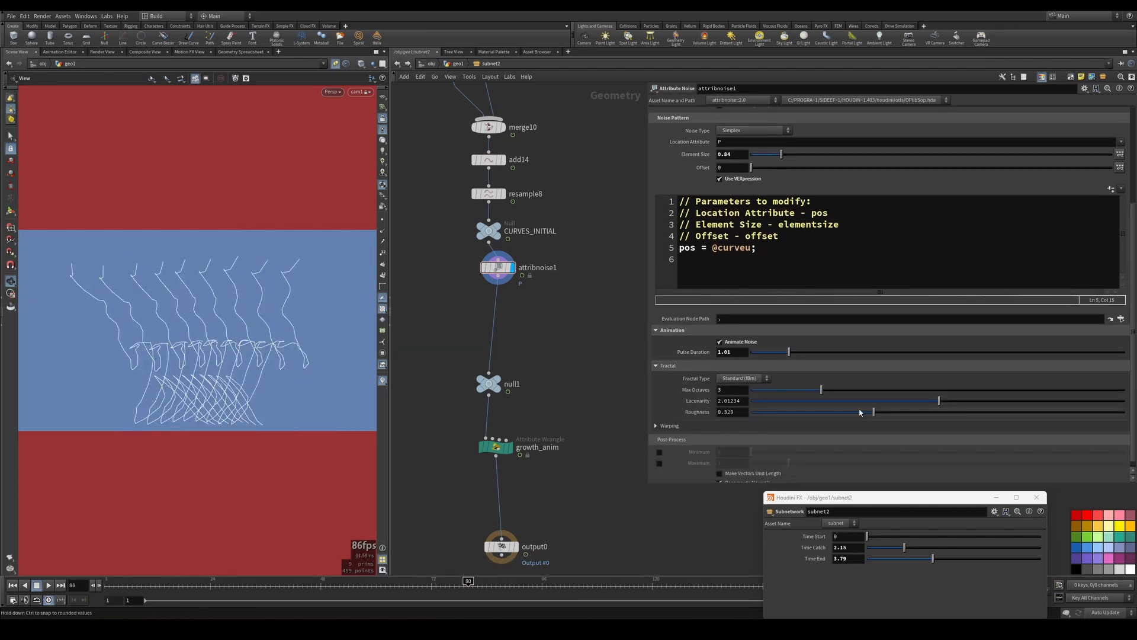
{"action": "left_click_drag", "start_coordinate": [861, 412], "coordinate": [757, 415]}
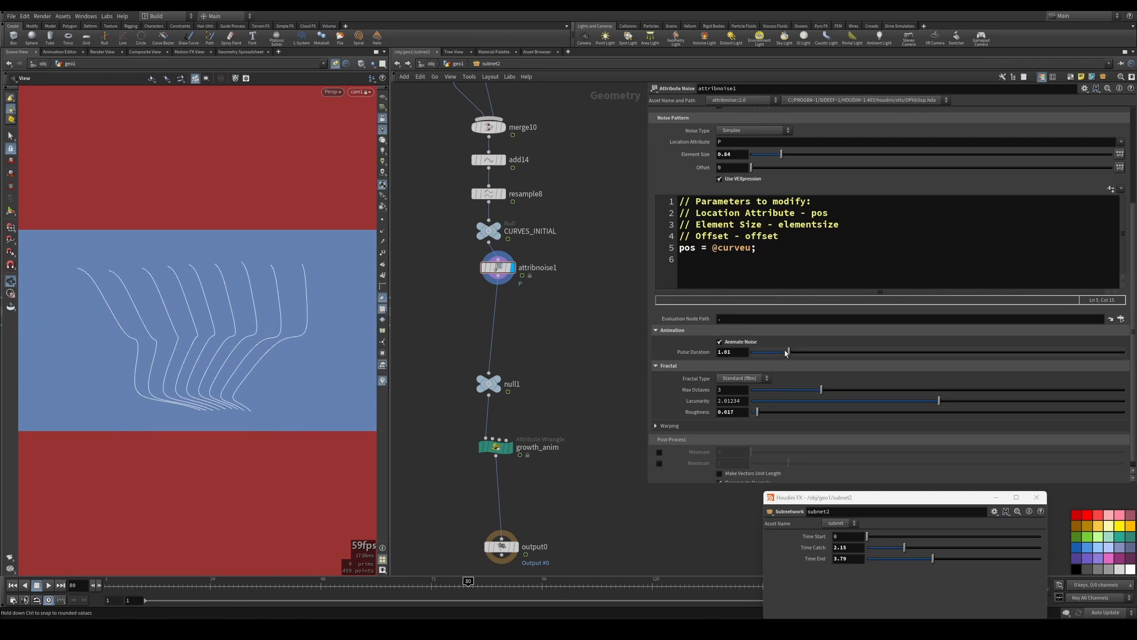
{"action": "left_click_drag", "start_coordinate": [787, 354], "coordinate": [831, 354]}
- Reduce the noise Amplitude to about 1.76 and scrub to frame 67 to check the animated curves
{"action": "scroll", "coordinate": [719, 192], "scroll_direction": "up", "scroll_amount": 1}
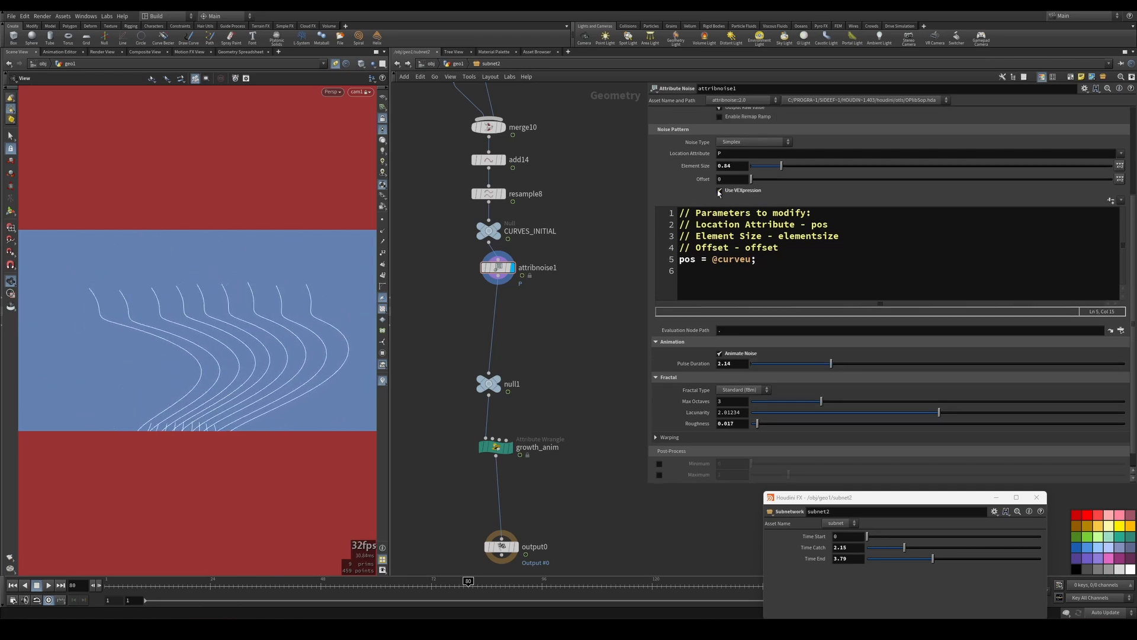
{"action": "scroll", "coordinate": [719, 192], "scroll_direction": "up", "scroll_amount": 3}
{"action": "left_click_drag", "start_coordinate": [858, 168], "coordinate": [817, 169]}
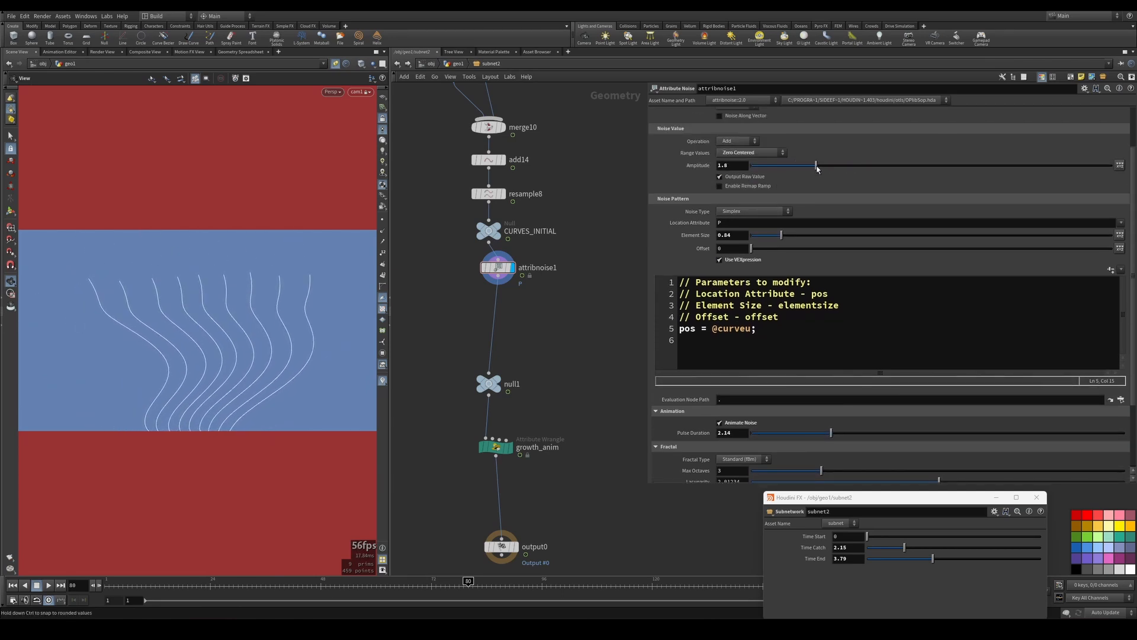
{"action": "mouse_move", "coordinate": [255, 584]}
{"action": "left_mouse_down"}
{"action": "mouse_move", "coordinate": [533, 562]}
{"action": "mouse_move", "coordinate": [408, 565]}
{"action": "left_mouse_up"}
- Select null1, growth_anim and output0 and move them further down, away from the Attribute Noise node
{"action": "middle_click_drag", "start_coordinate": [537, 392], "coordinate": [568, 460]}
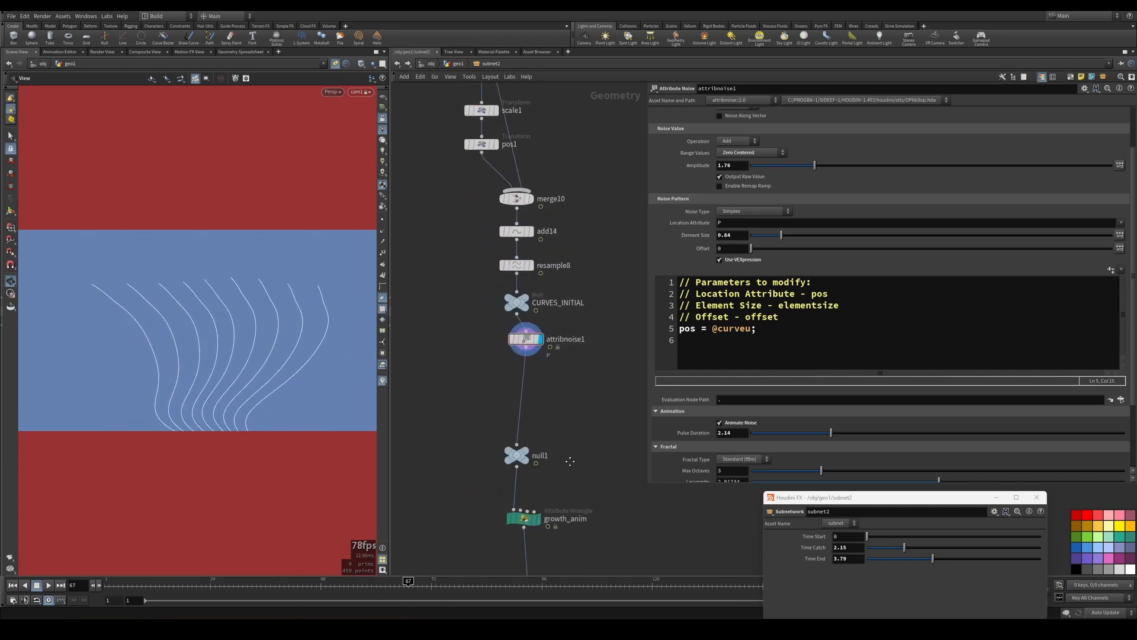
{"action": "scroll", "coordinate": [553, 368], "scroll_direction": "up", "scroll_amount": 1}
{"action": "middle_click_drag", "start_coordinate": [553, 368], "coordinate": [531, 270]}
{"action": "scroll", "coordinate": [544, 450], "scroll_direction": "up", "scroll_amount": 2}
{"action": "scroll", "coordinate": [557, 299], "scroll_direction": "down", "scroll_amount": 8}
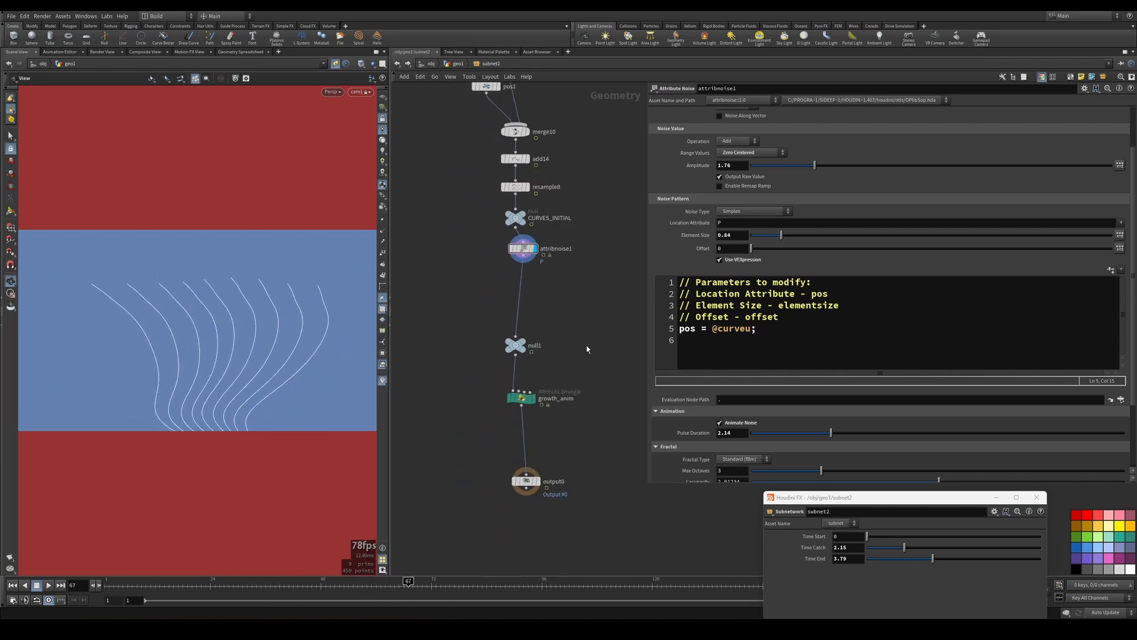
{"action": "middle_click_drag", "start_coordinate": [587, 337], "coordinate": [576, 325]}
{"action": "left_click_drag", "start_coordinate": [578, 312], "coordinate": [520, 418]}
{"action": "left_click_drag", "start_coordinate": [538, 332], "coordinate": [535, 399]}
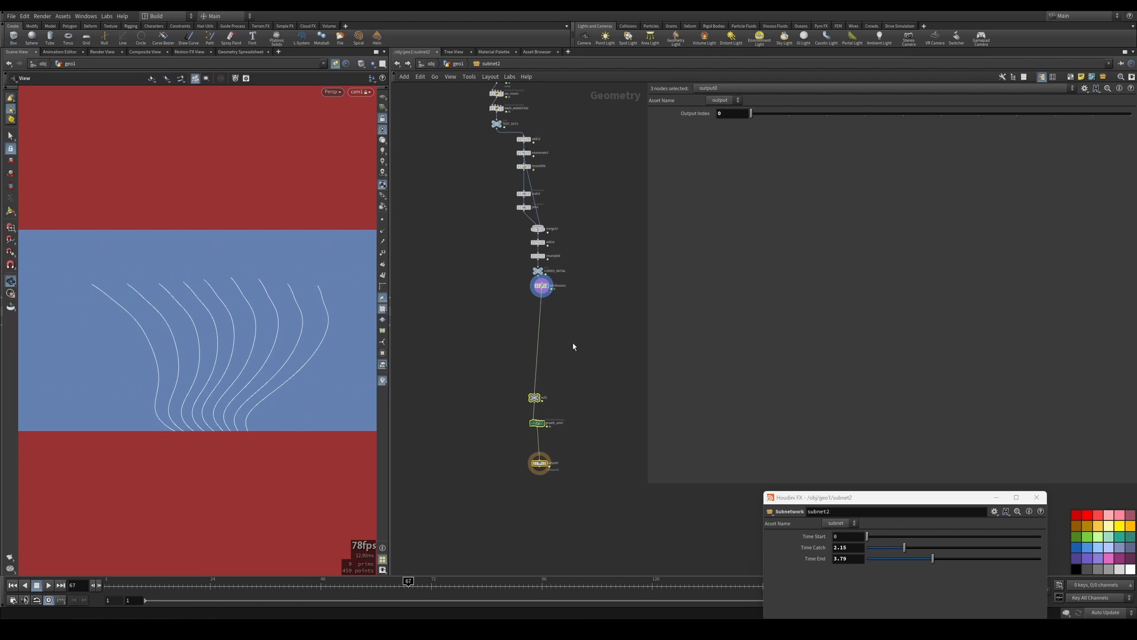
- Move the attribnoise1 node down to open a gap beneath CURVES_INITIAL
{"action": "scroll", "coordinate": [575, 255], "scroll_direction": "up", "scroll_amount": 5}
{"action": "left_click_drag", "start_coordinate": [501, 318], "coordinate": [499, 388]}
{"action": "middle_click_drag", "start_coordinate": [499, 388], "coordinate": [500, 408]}
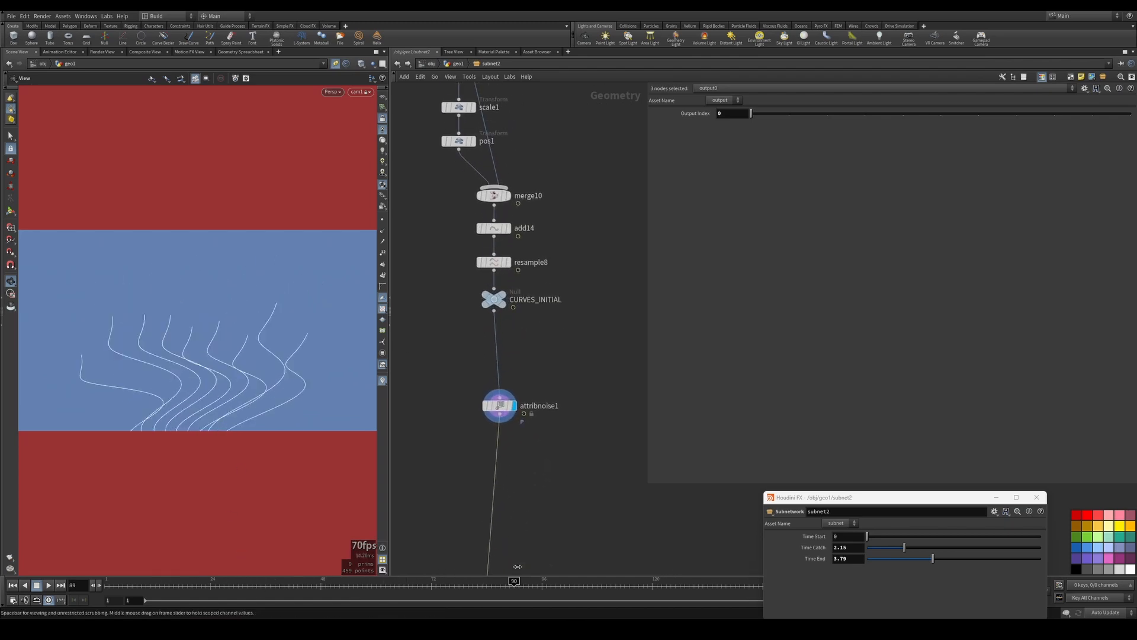
{"action": "scroll", "coordinate": [525, 324], "scroll_direction": "up", "scroll_amount": 3}
{"action": "left_click", "coordinate": [493, 330]}
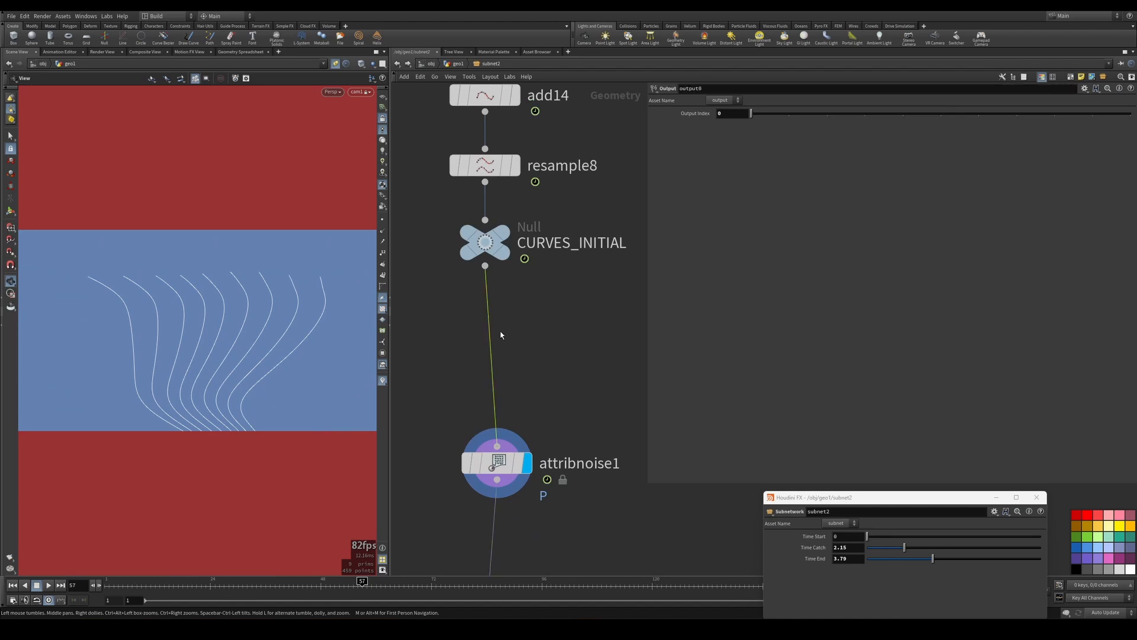
- Insert an Attribute Randomize node between CURVES_INITIAL and attribnoise1 and set its attribute name to offset
{"action": "scroll", "coordinate": [506, 334], "scroll_direction": "up", "scroll_amount": 3}
{"action": "key", "text": "Tab"}
{"action": "type", "text": "a"}
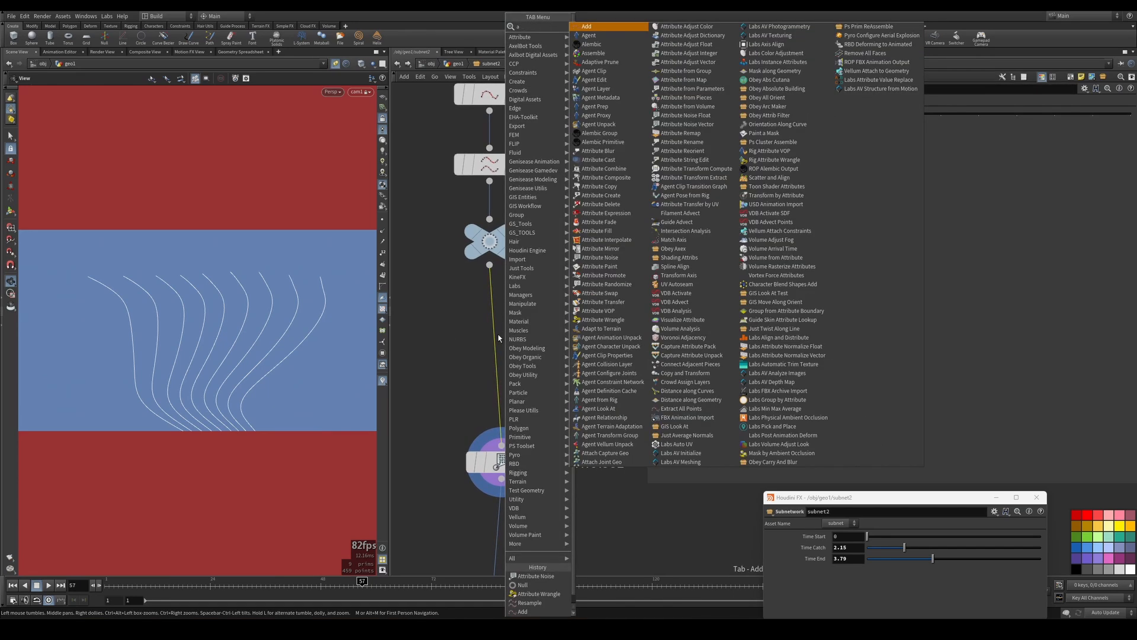
{"action": "type", "text": "ra"}
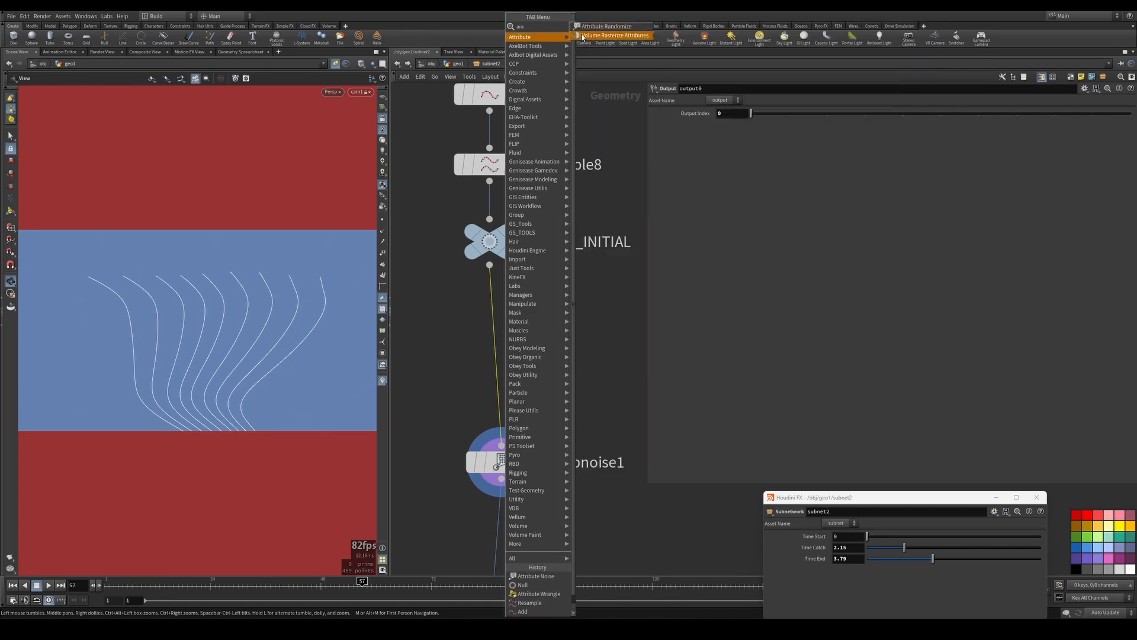
{"action": "left_click", "coordinate": [582, 36]}
{"action": "left_click", "coordinate": [502, 329]}
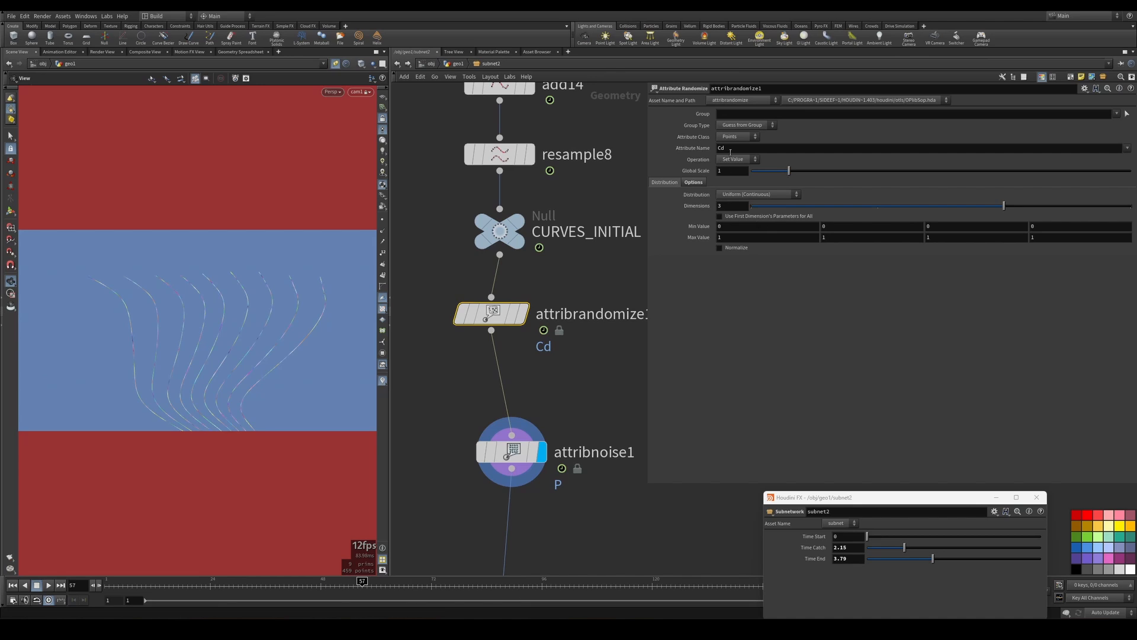
{"action": "type", "text": "offset"}
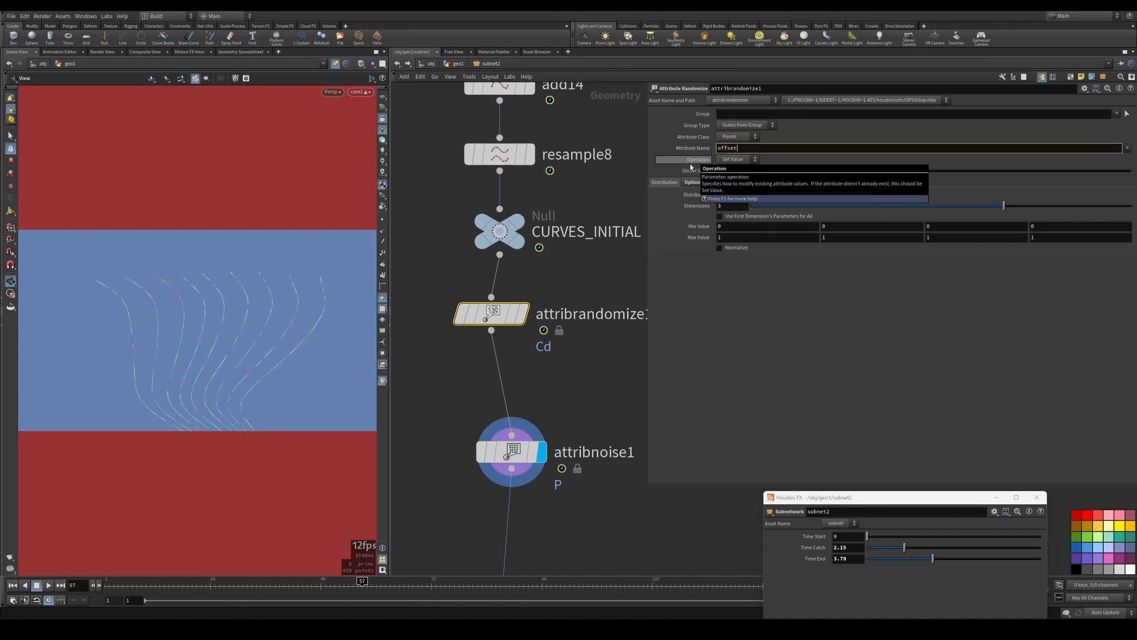
{"action": "left_click", "coordinate": [579, 377]}
- Examine the Offset parameter name in attribnoise1's VEXpression comments
{"action": "left_click", "coordinate": [512, 453]}
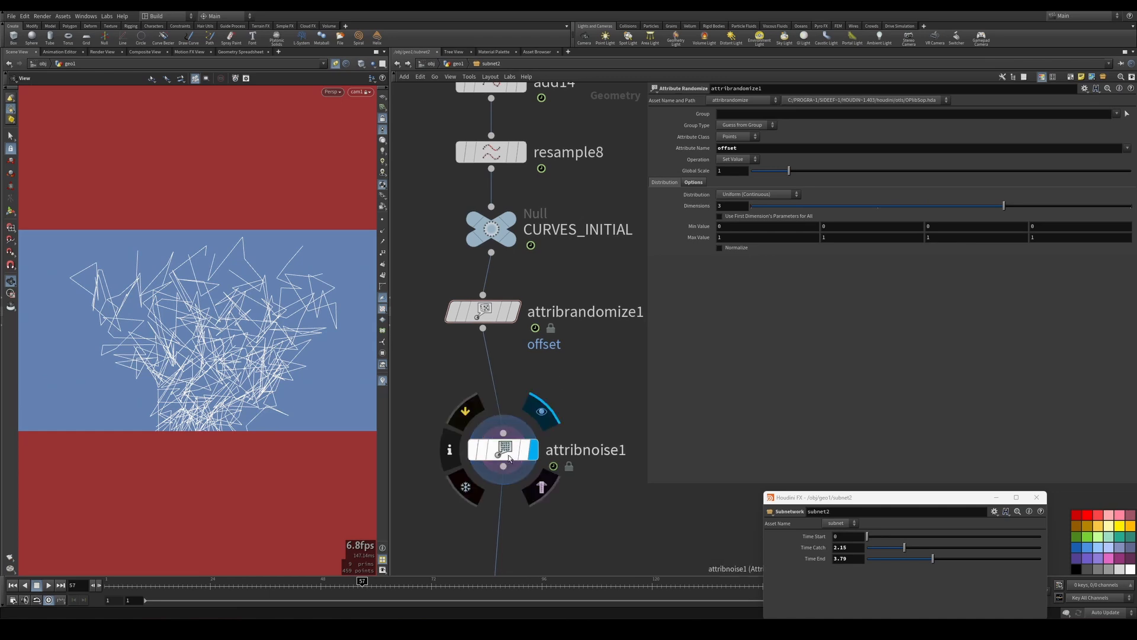
{"action": "left_click", "coordinate": [477, 300]}
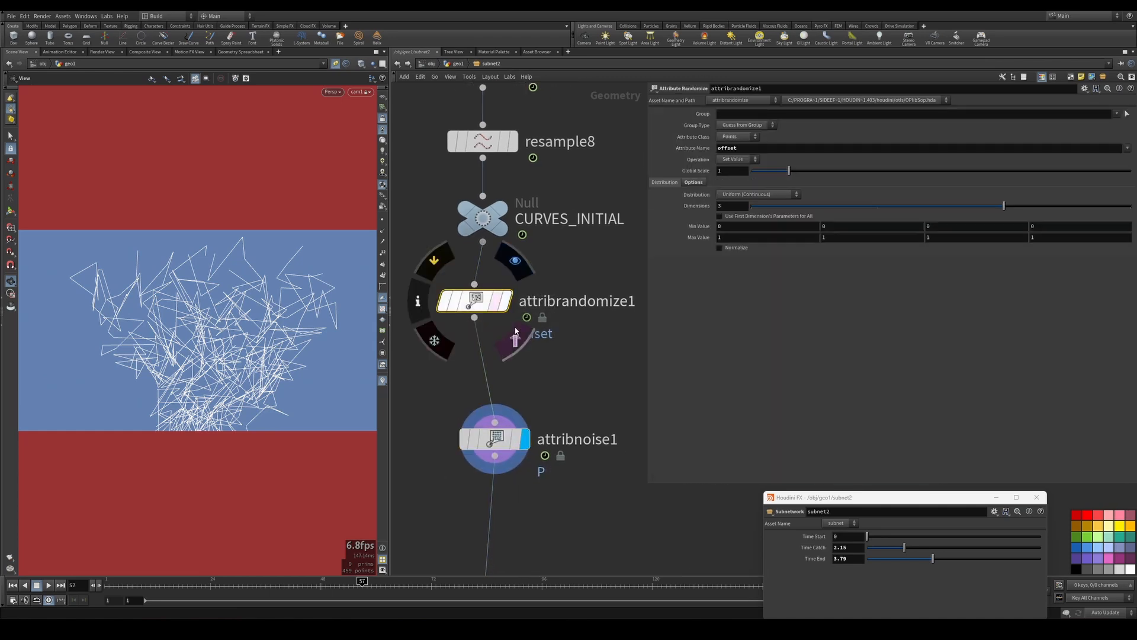
{"action": "left_click", "coordinate": [495, 439]}
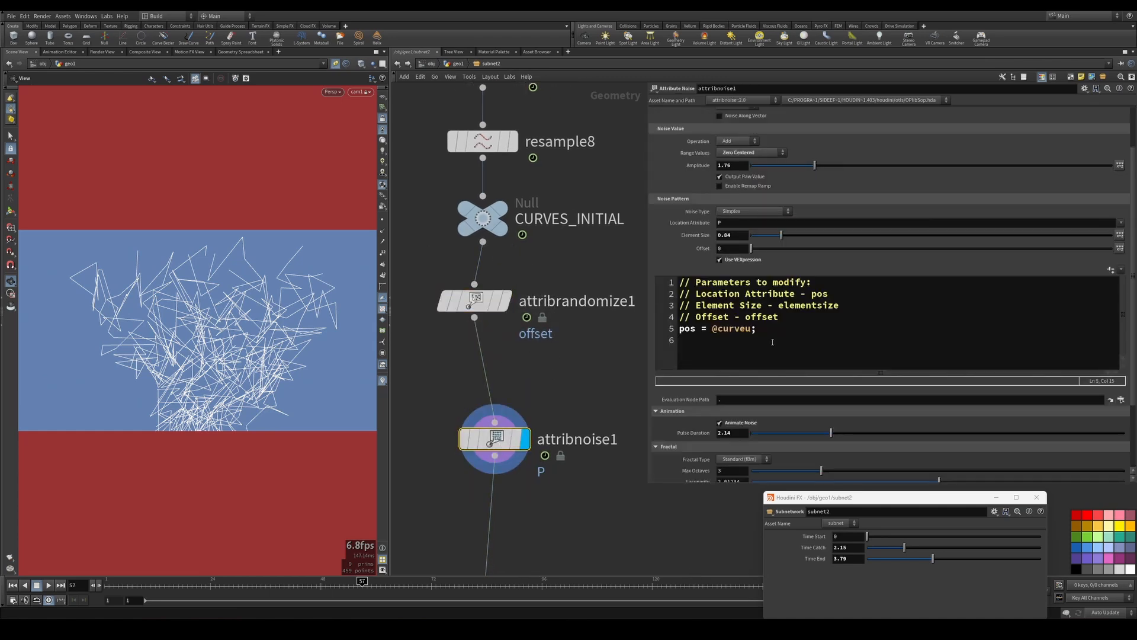
{"action": "left_click_drag", "start_coordinate": [779, 317], "coordinate": [760, 320]}
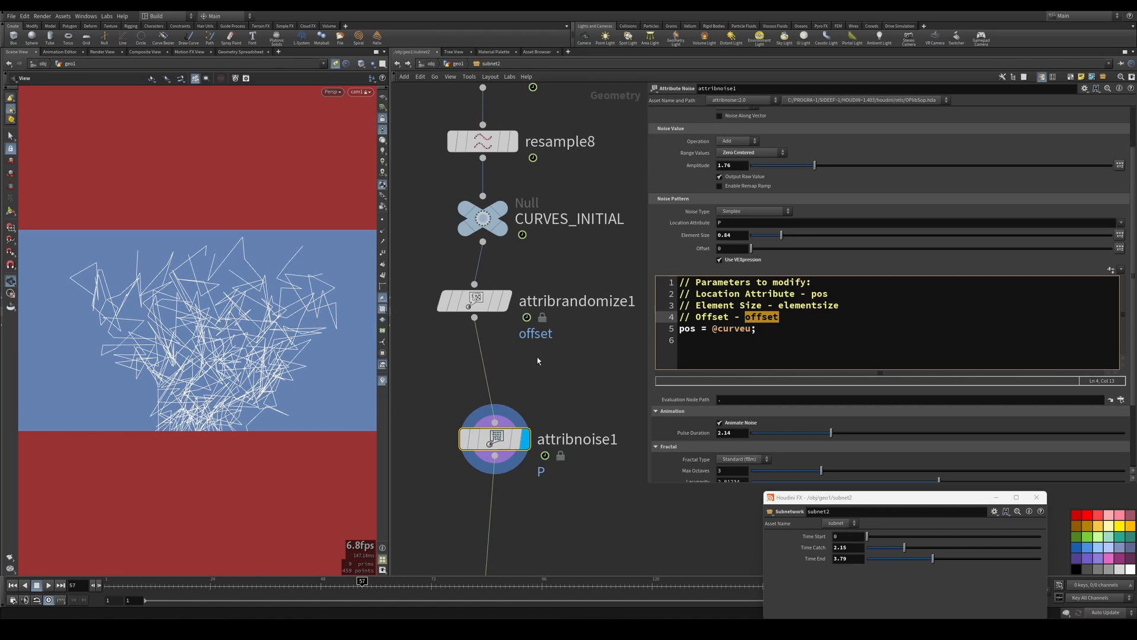
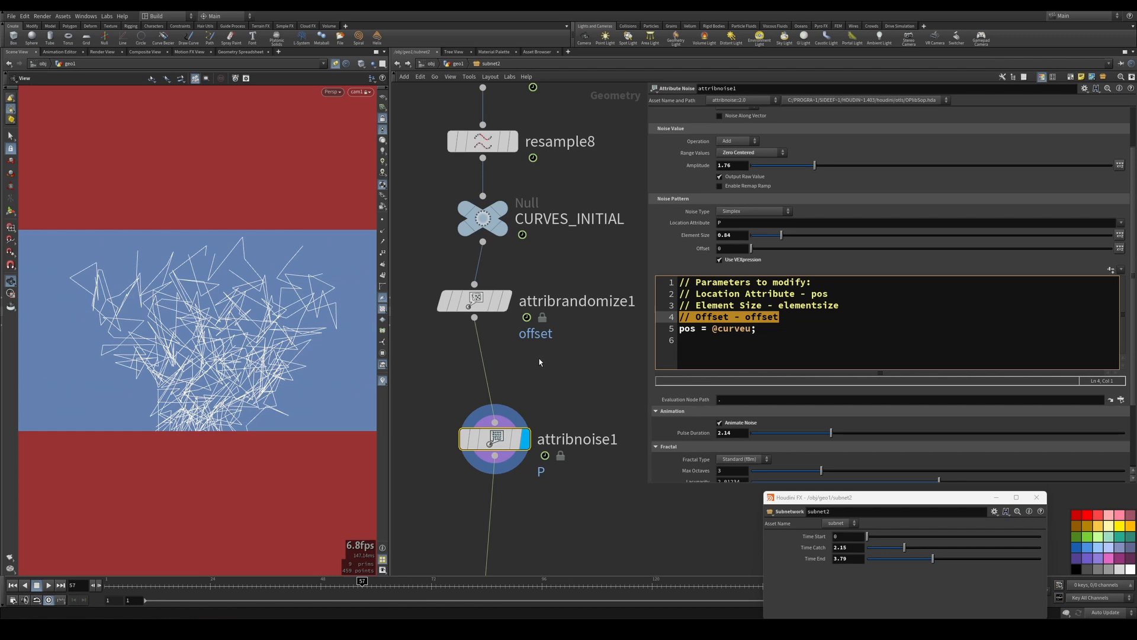
- Set attribrandomize1's second Max Value to 1.1 and move attribnoise1 down to make room for another node
{"action": "left_click", "coordinate": [483, 301]}
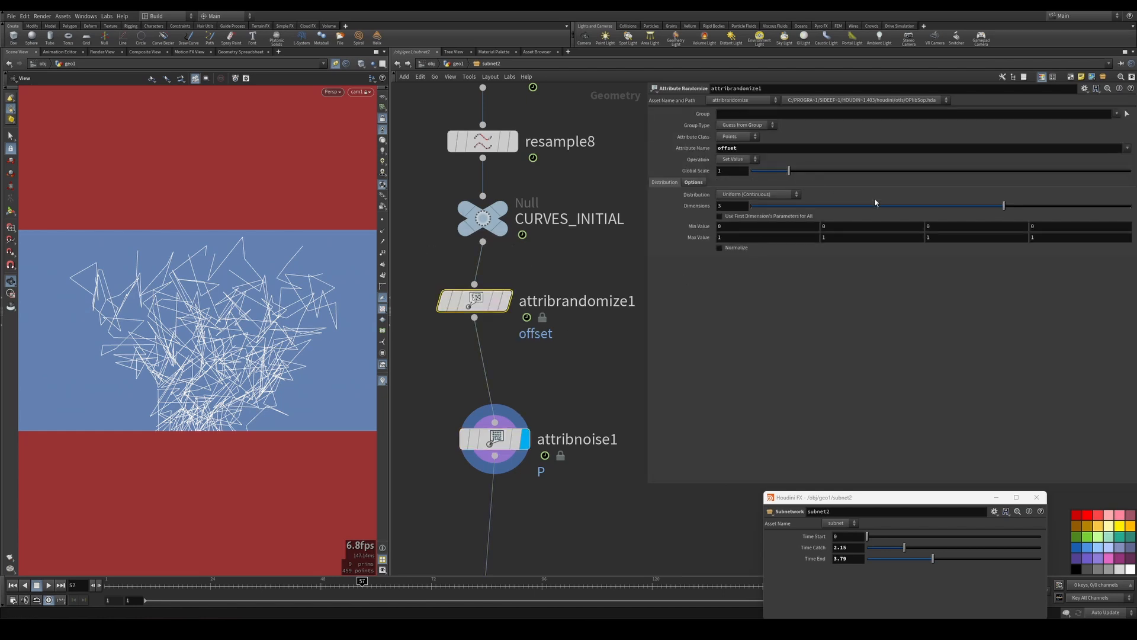
{"action": "mouse_move", "coordinate": [830, 241]}
{"action": "middle_mouse_down"}
{"action": "mouse_move", "coordinate": [864, 241]}
{"action": "mouse_move", "coordinate": [841, 242]}
{"action": "middle_mouse_up"}
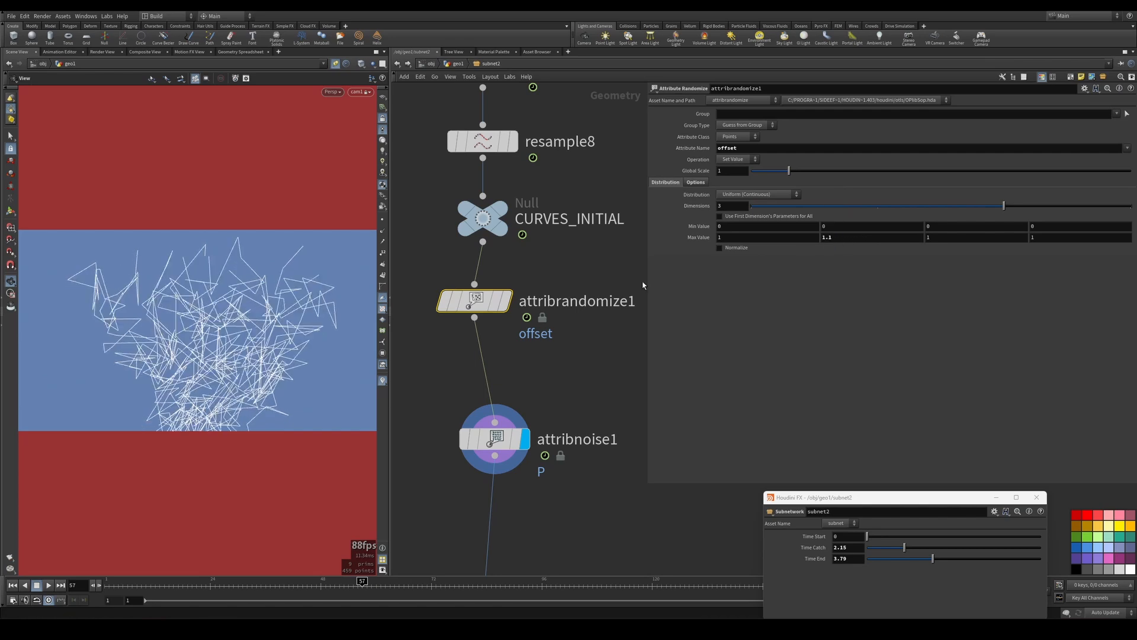
{"action": "middle_click_drag", "start_coordinate": [532, 406], "coordinate": [535, 289]}
{"action": "scroll", "coordinate": [535, 289], "scroll_direction": "down", "scroll_amount": 3}
{"action": "left_click_drag", "start_coordinate": [513, 309], "coordinate": [510, 364]}
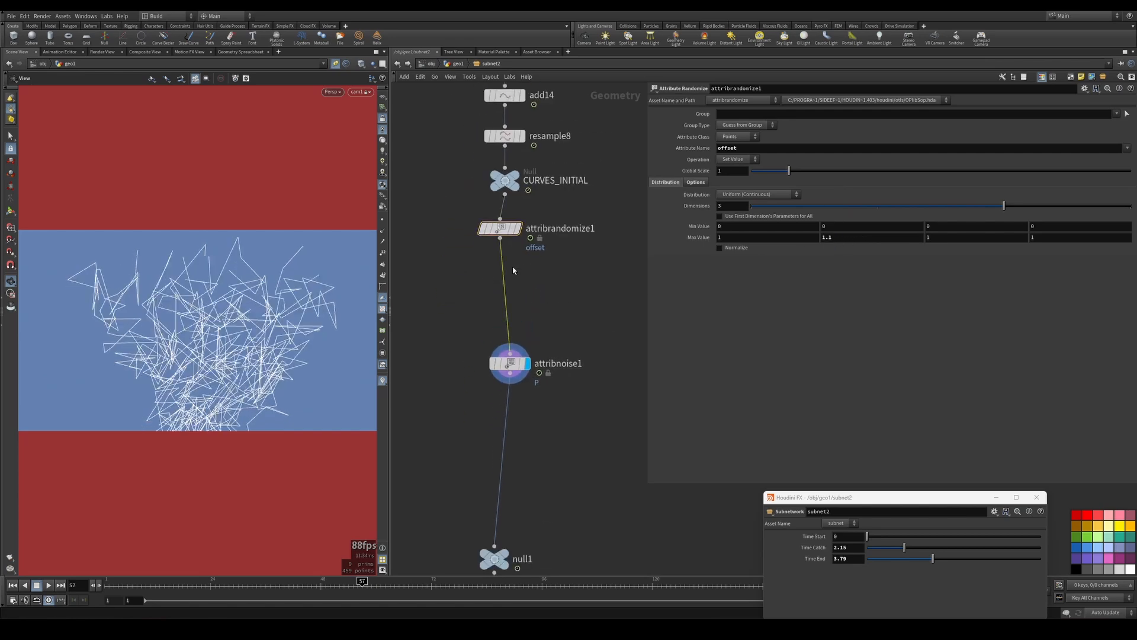
- Insert an Attribute Promote node between attribrandomize1 and attribnoise1, with Primitive as its Original Class
{"action": "key", "text": "Tab"}
{"action": "type", "text": "apr"}
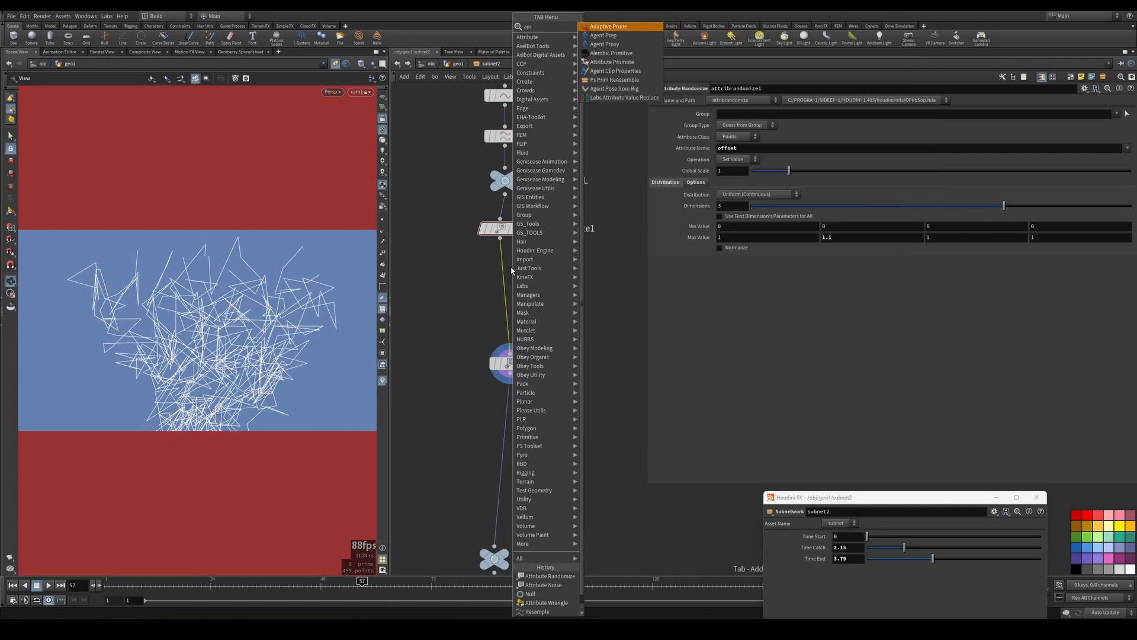
{"action": "left_click", "coordinate": [612, 61]}
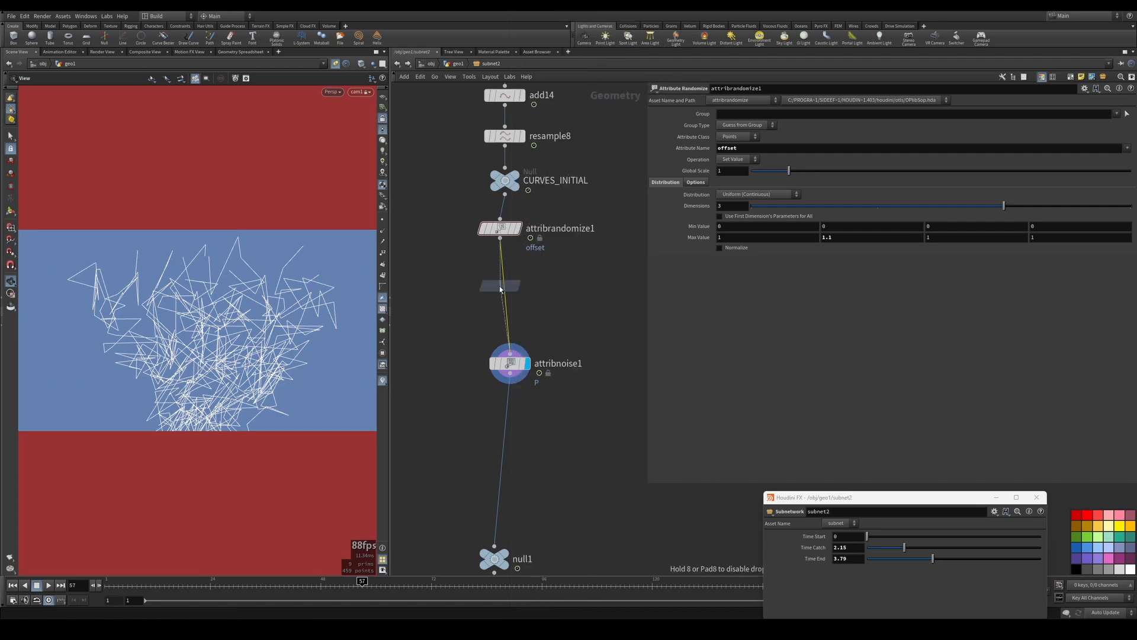
{"action": "left_click", "coordinate": [500, 279]}
{"action": "left_click", "coordinate": [737, 125]}
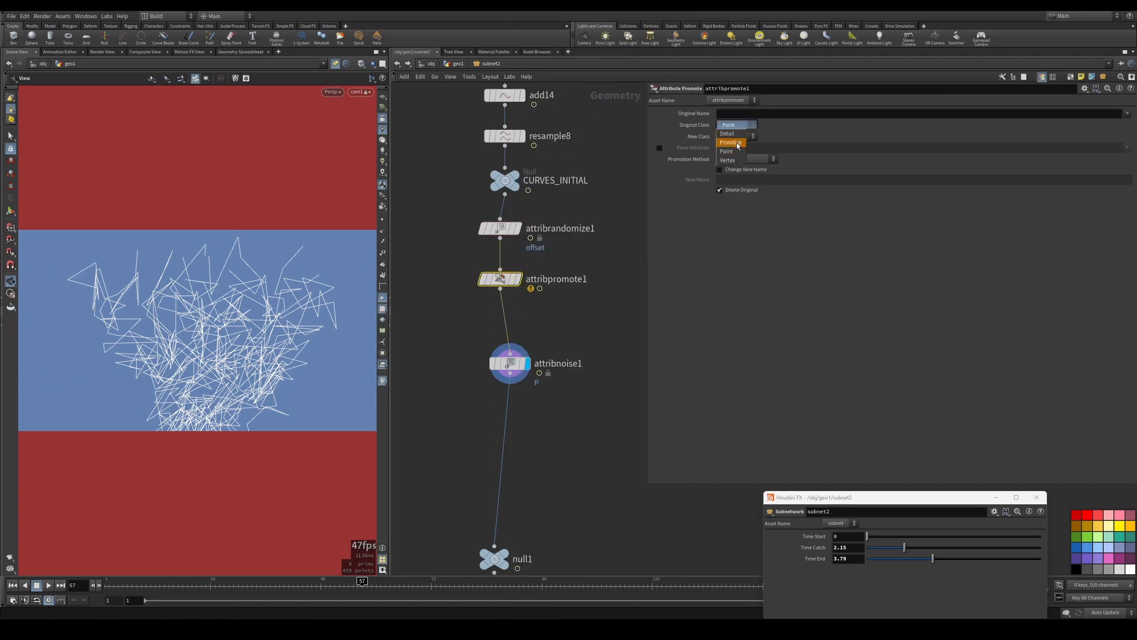
{"action": "left_click", "coordinate": [734, 143]}
- Set the Attribute Class of attribrandomize1 to Primitives
{"action": "left_click", "coordinate": [500, 228]}
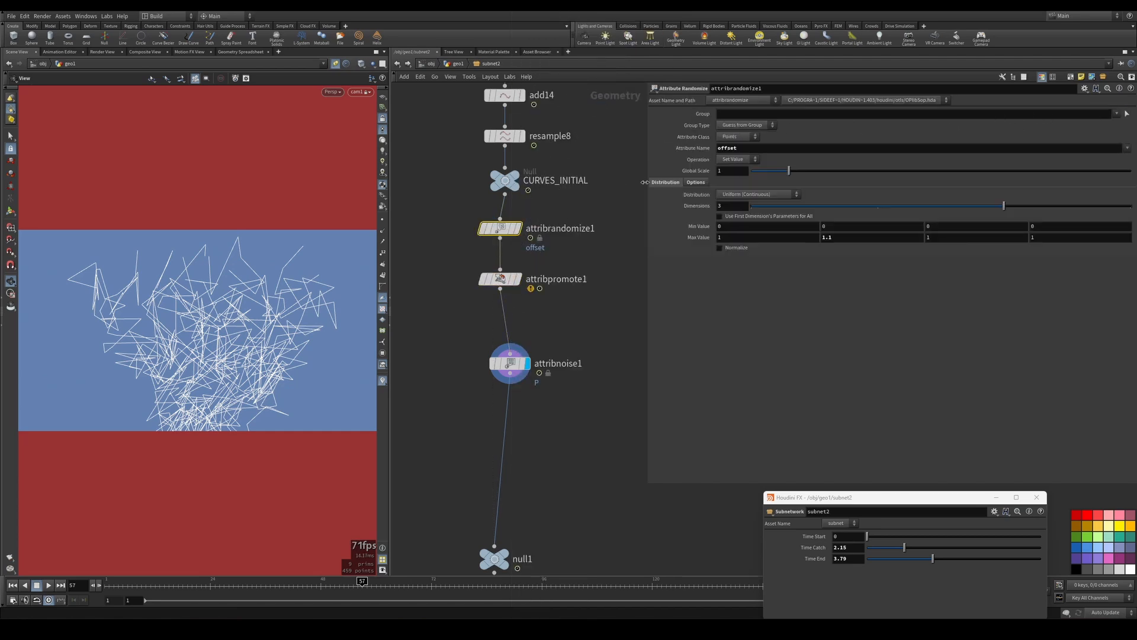
{"action": "left_click", "coordinate": [737, 137]}
{"action": "left_click", "coordinate": [732, 154]}
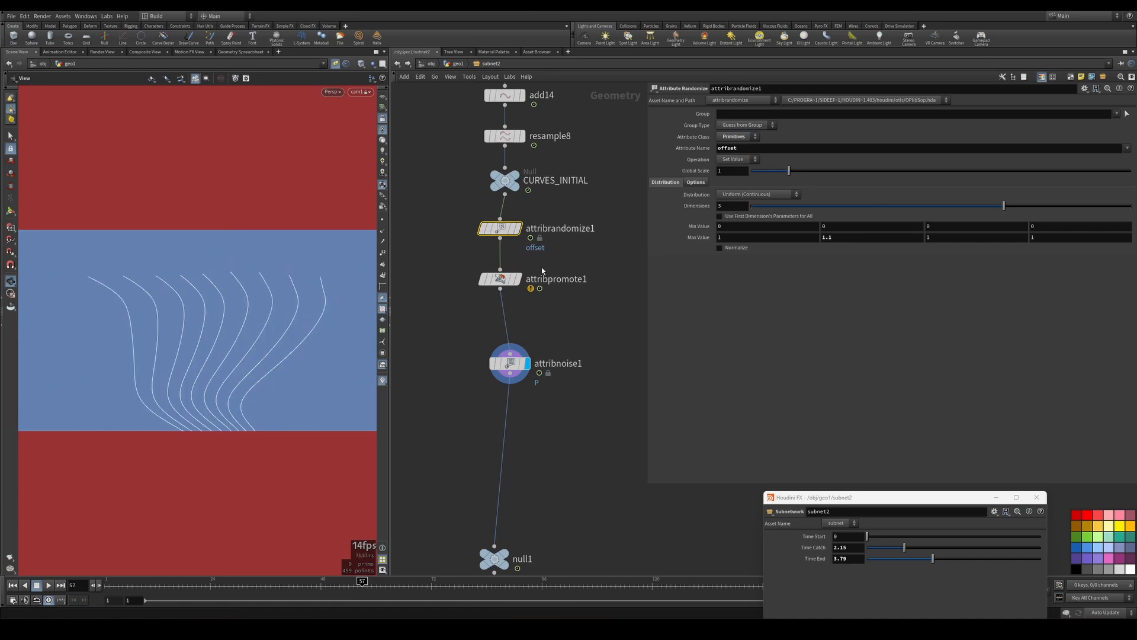
- Choose offset as the attribute promoted by attribpromote1 and scrub to frame 69 to check the curves
{"action": "left_click", "coordinate": [501, 281]}
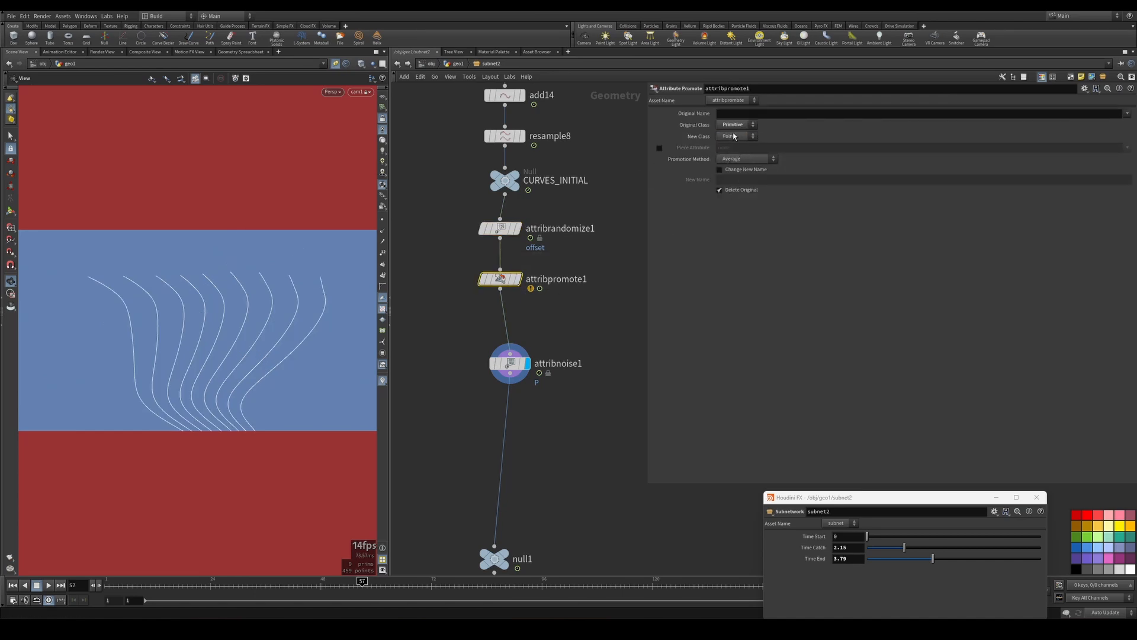
{"action": "left_click", "coordinate": [1127, 114]}
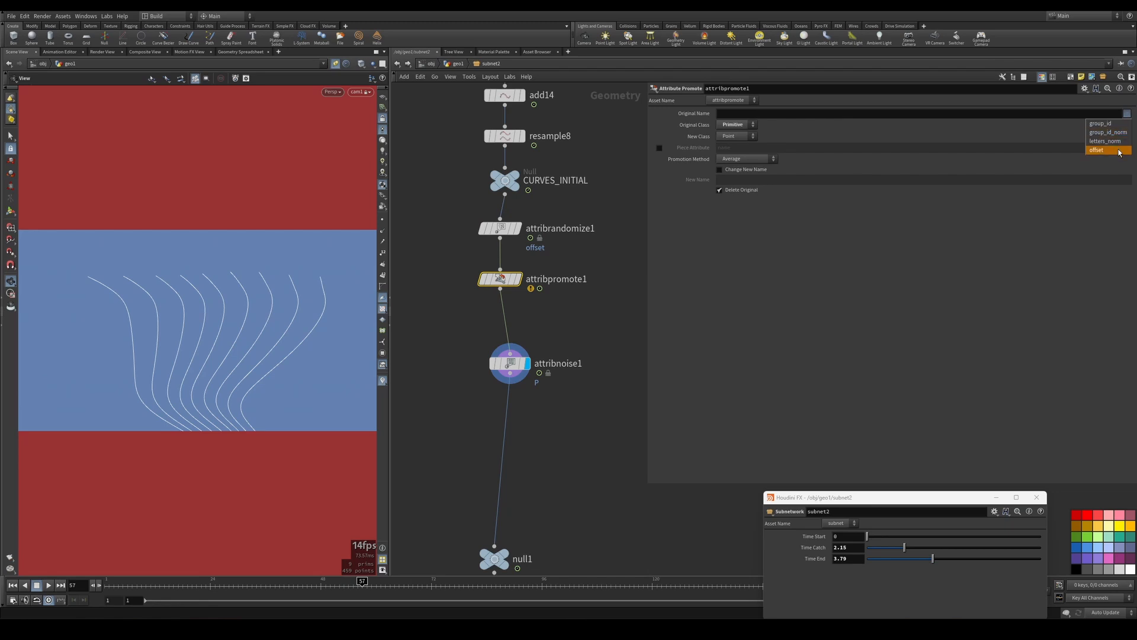
{"action": "left_click", "coordinate": [1118, 150]}
{"action": "scroll", "coordinate": [574, 304], "scroll_direction": "up", "scroll_amount": 3}
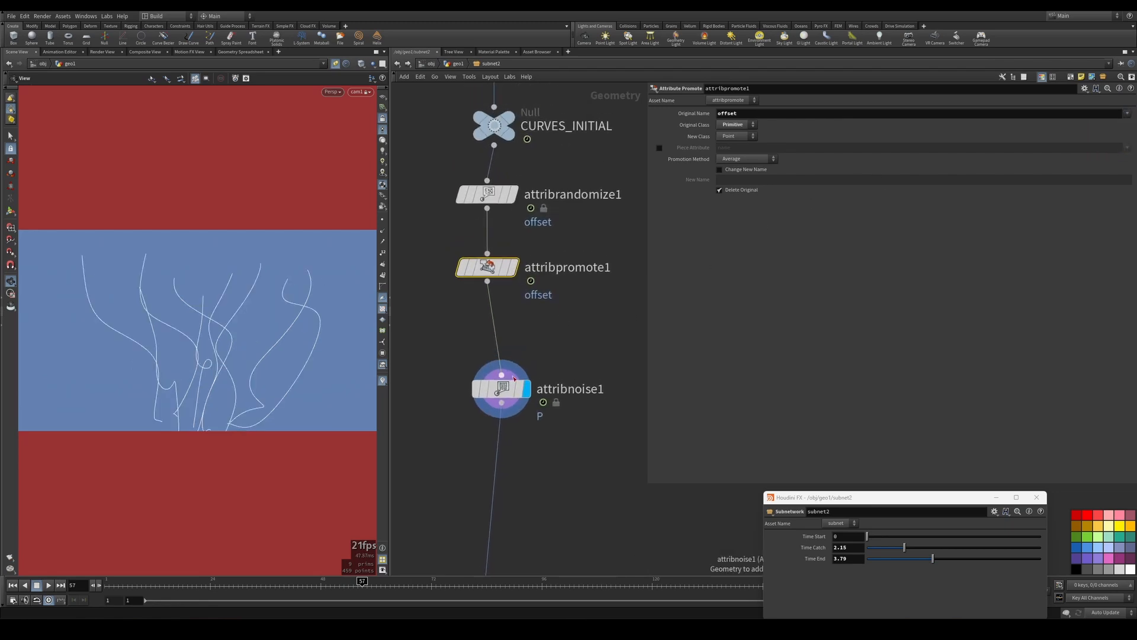
{"action": "left_click", "coordinate": [237, 591]}
{"action": "left_click_drag", "start_coordinate": [238, 591], "coordinate": [418, 590]}
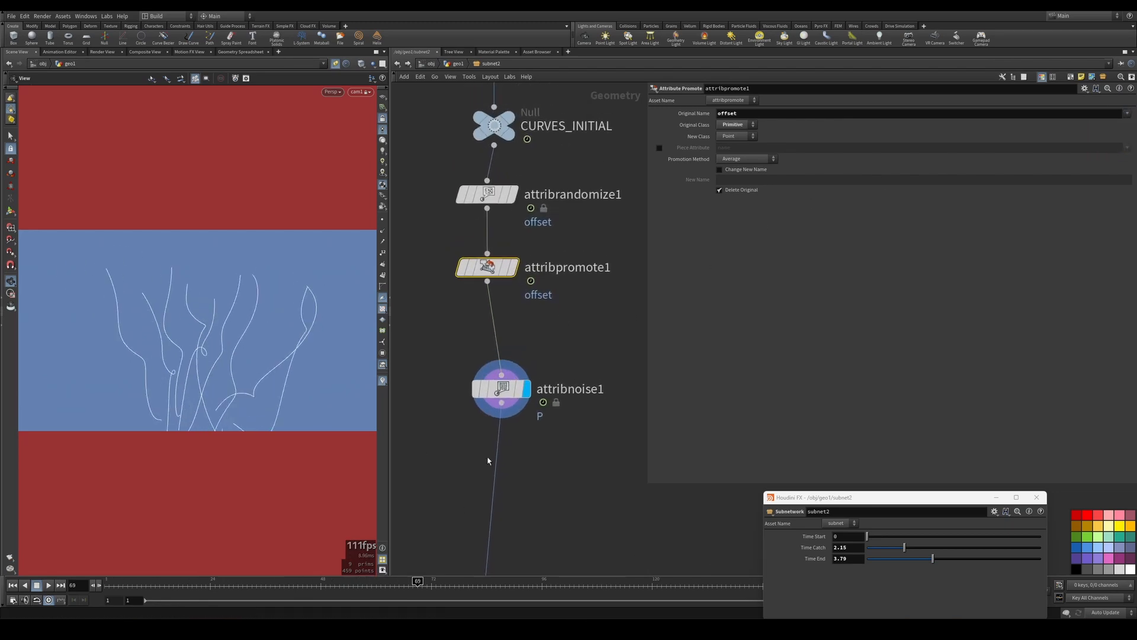
- Set attribrandomize1's second Max Value to about 1.024 and move attribnoise1 up closer to attribpromote1
{"action": "left_click", "coordinate": [491, 194]}
{"action": "middle_click_drag", "start_coordinate": [865, 237], "coordinate": [965, 251]}
{"action": "scroll", "coordinate": [526, 358], "scroll_direction": "down", "scroll_amount": 2}
{"action": "left_click_drag", "start_coordinate": [489, 380], "coordinate": [481, 355]}
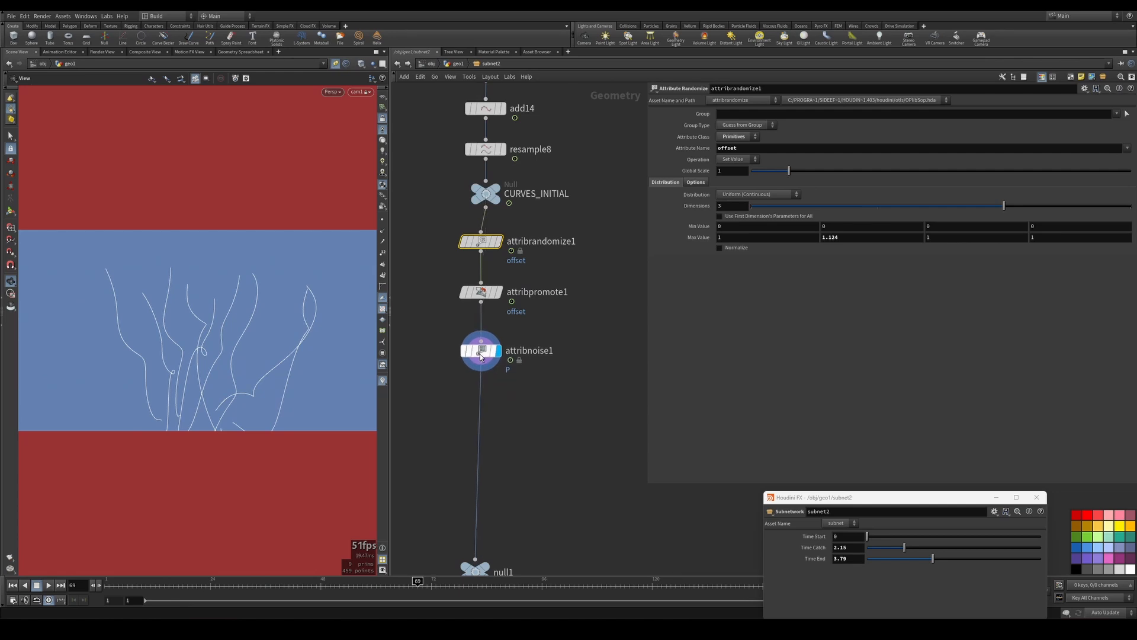
{"action": "middle_click_drag", "start_coordinate": [859, 236], "coordinate": [844, 236]}
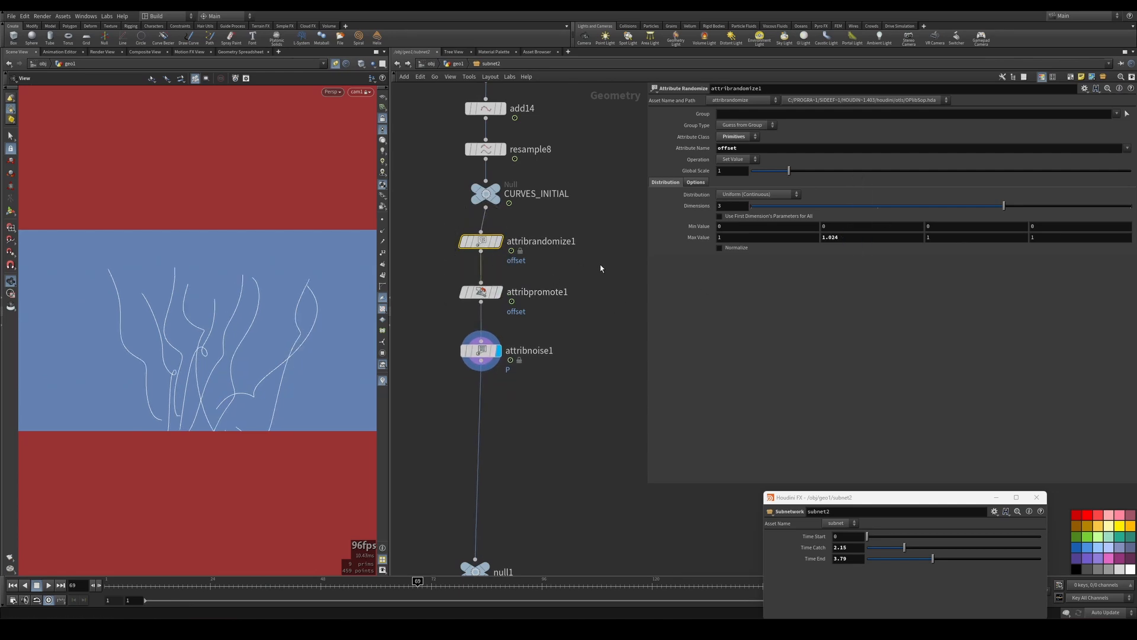
- Set attribnoise1's Pulse Duration to 1, Element Size to about 0.97 and Amplitude to about 1.18
{"action": "left_click", "coordinate": [482, 351]}
{"action": "scroll", "coordinate": [568, 385], "scroll_direction": "down", "scroll_amount": 2}
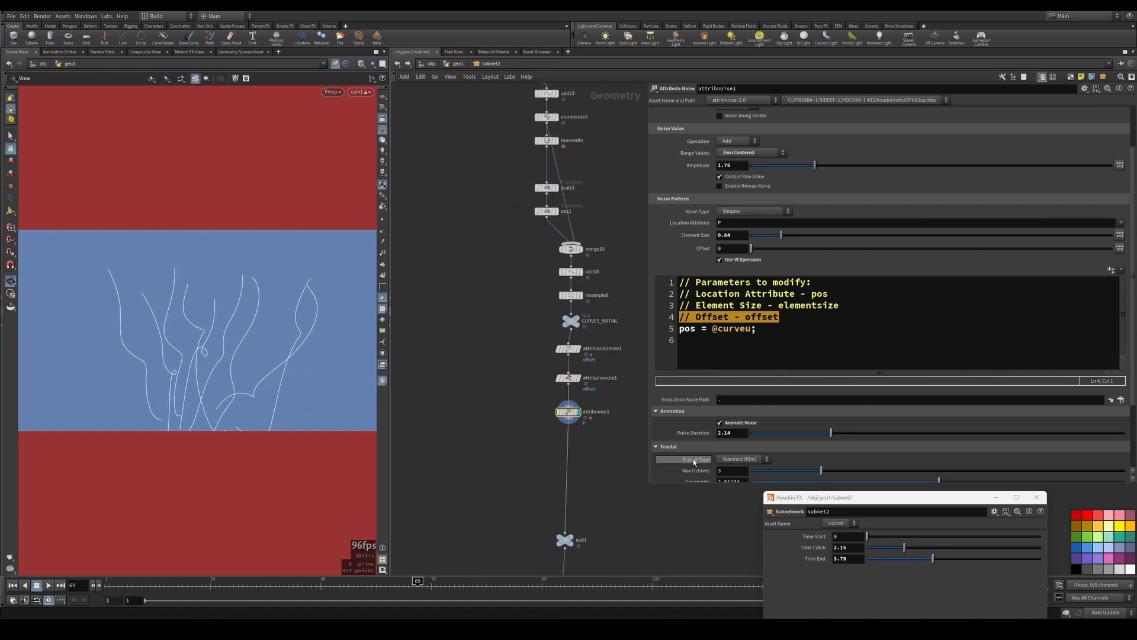
{"action": "scroll", "coordinate": [851, 356], "scroll_direction": "down", "scroll_amount": 3}
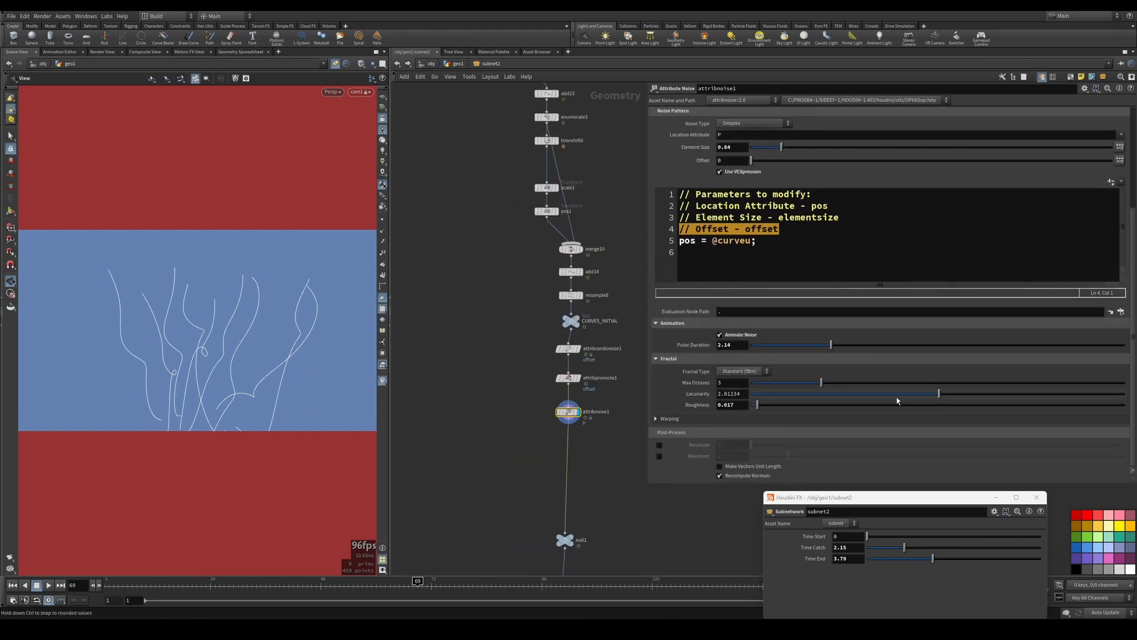
{"action": "left_click_drag", "start_coordinate": [832, 349], "coordinate": [789, 353]}
{"action": "scroll", "coordinate": [725, 172], "scroll_direction": "up", "scroll_amount": 1}
{"action": "mouse_move", "coordinate": [781, 205]}
{"action": "left_mouse_down"}
{"action": "mouse_move", "coordinate": [771, 207]}
{"action": "mouse_move", "coordinate": [787, 207]}
{"action": "left_mouse_up"}
{"action": "left_click_drag", "start_coordinate": [778, 136], "coordinate": [794, 138]}
- Widen the network editor and scrub the timeline to frame 59 to check the noise motion
{"action": "left_click_drag", "start_coordinate": [648, 222], "coordinate": [757, 225]}
{"action": "middle_click_drag", "start_coordinate": [639, 393], "coordinate": [633, 314]}
{"action": "scroll", "coordinate": [634, 314], "scroll_direction": "up", "scroll_amount": 1}
{"action": "scroll", "coordinate": [633, 314], "scroll_direction": "up", "scroll_amount": 5}
{"action": "middle_click_drag", "start_coordinate": [525, 325], "coordinate": [562, 315]}
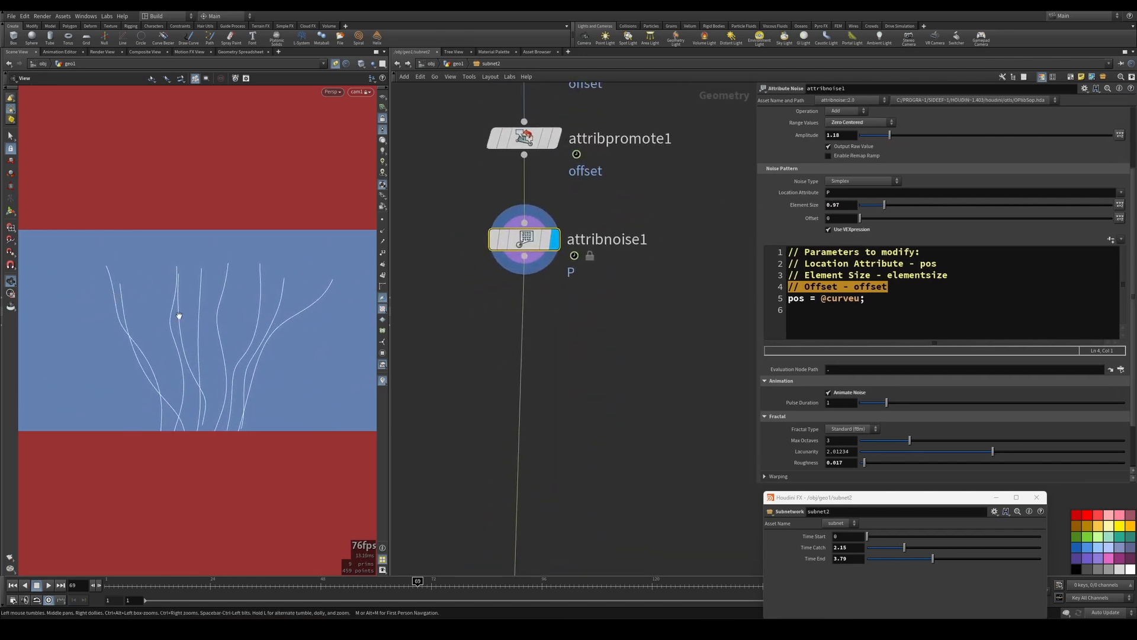
{"action": "left_click_drag", "start_coordinate": [352, 593], "coordinate": [224, 523]}
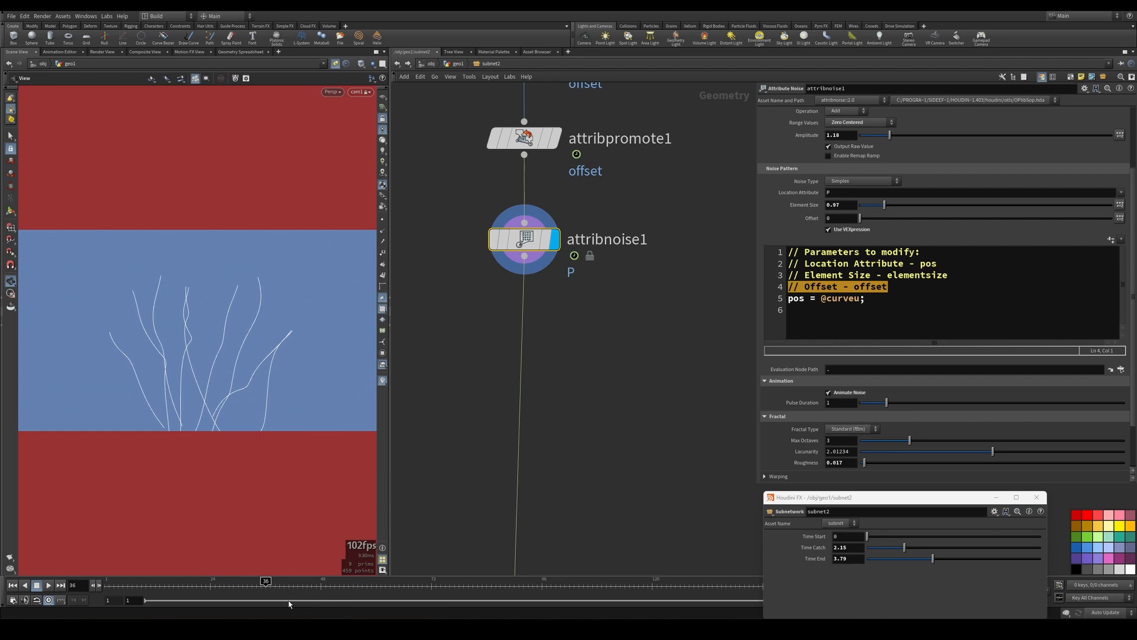
{"action": "left_click_drag", "start_coordinate": [272, 585], "coordinate": [371, 586]}
- Display TEXT_OUT1 and branch a new Null node off its output beside the curve network
{"action": "key", "text": "h"}
{"action": "scroll", "coordinate": [501, 305], "scroll_direction": "down", "scroll_amount": 5}
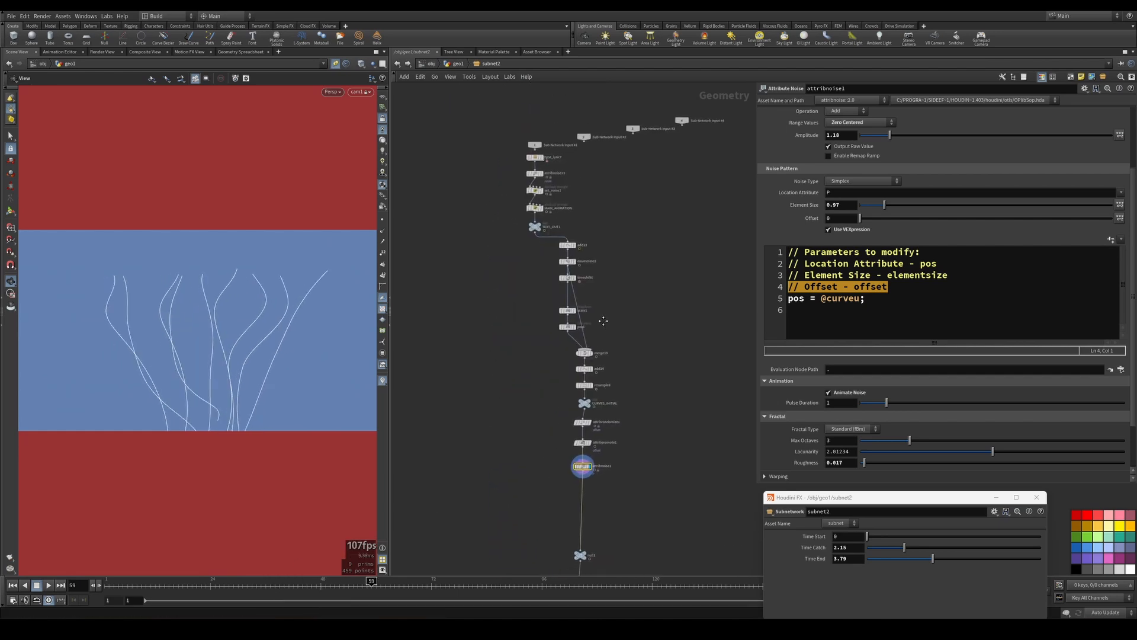
{"action": "scroll", "coordinate": [482, 241], "scroll_direction": "up", "scroll_amount": 5}
{"action": "left_click", "coordinate": [501, 214]}
{"action": "middle_click_drag", "start_coordinate": [457, 314], "coordinate": [501, 263]}
{"action": "key", "text": "h"}
{"action": "key", "text": "Tab"}
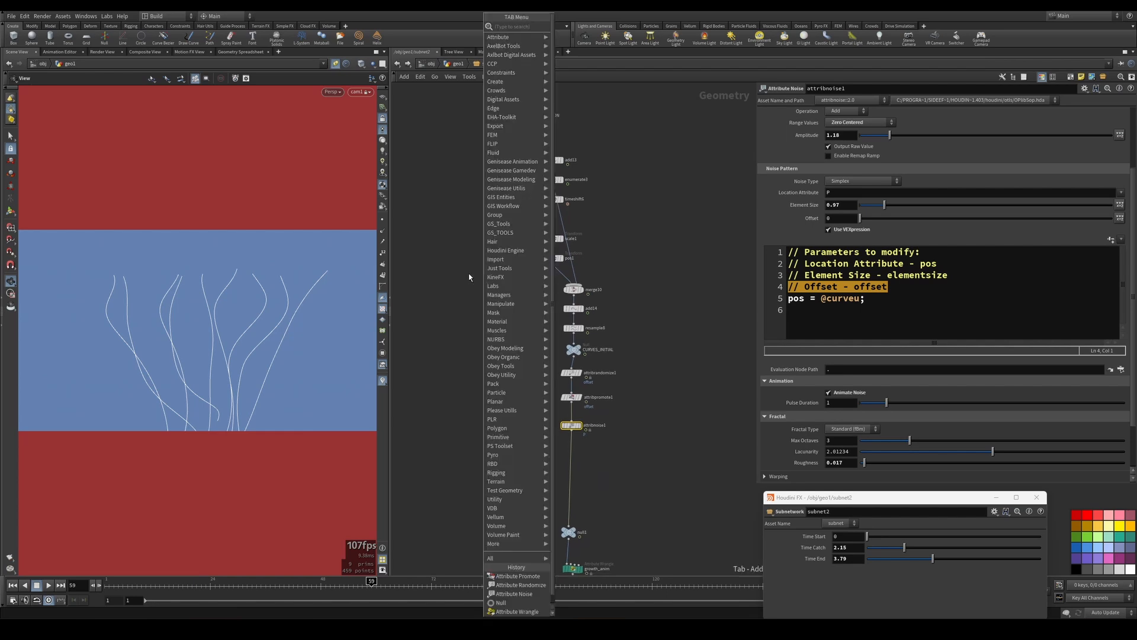
{"action": "type", "text": "nul"}
{"action": "left_click", "coordinate": [575, 28]}
{"action": "left_click", "coordinate": [483, 274]}
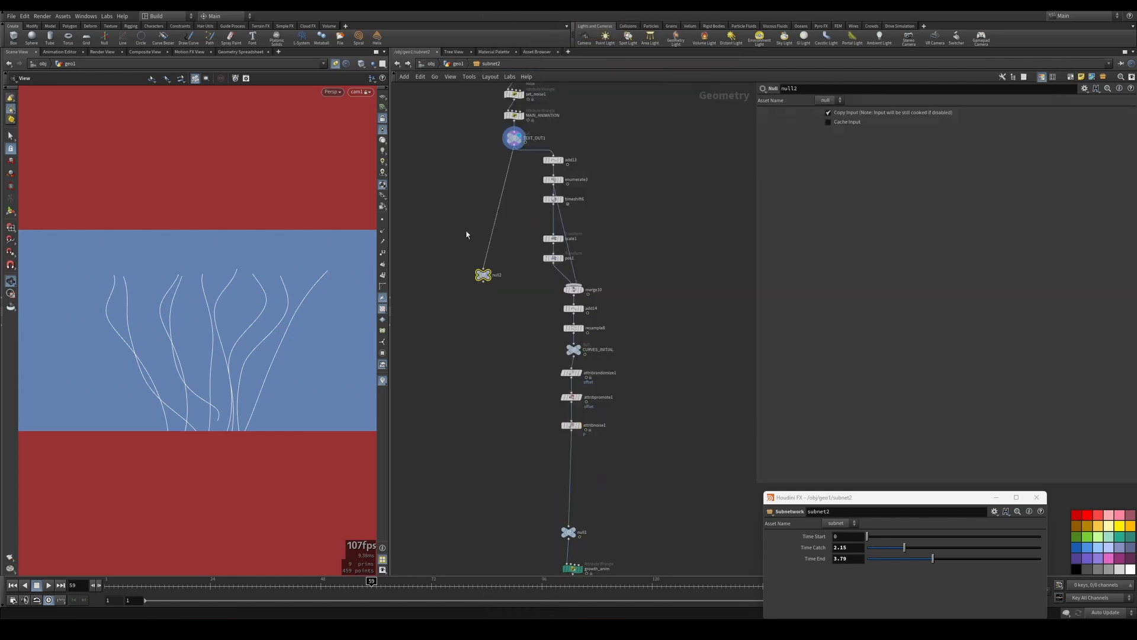
- Add a Merge node before output0 that combines the null2 branch with the growth_anim output
{"action": "left_click", "coordinate": [464, 231]}
{"action": "middle_click_drag", "start_coordinate": [463, 366], "coordinate": [474, 113]}
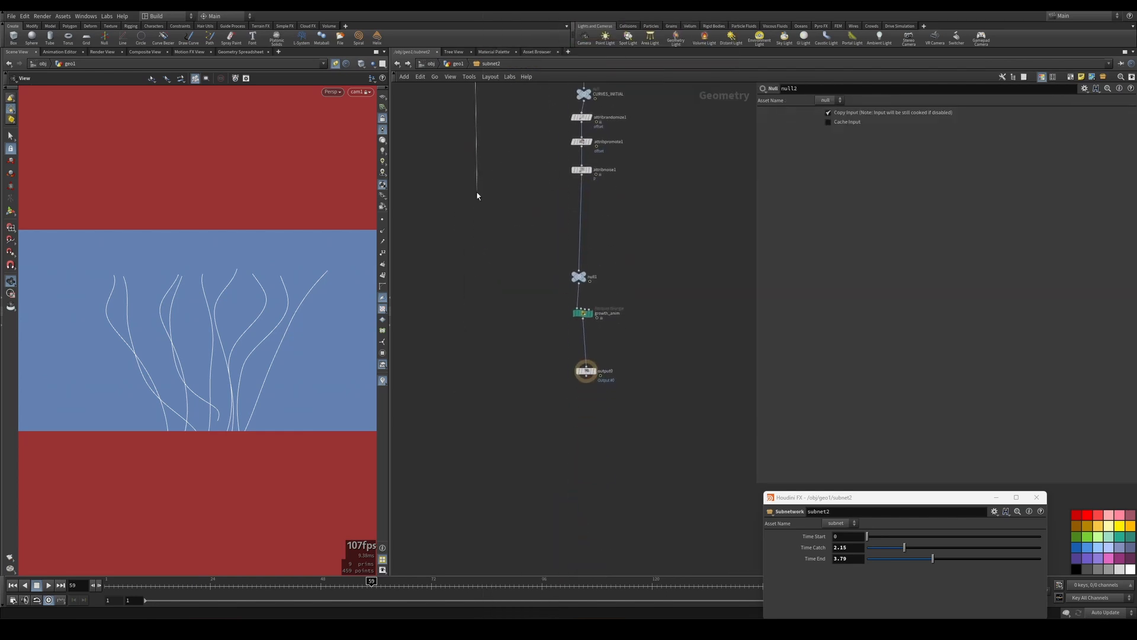
{"action": "middle_click_drag", "start_coordinate": [472, 325], "coordinate": [478, 300]}
{"action": "key", "text": "Tab"}
{"action": "type", "text": "merge"}
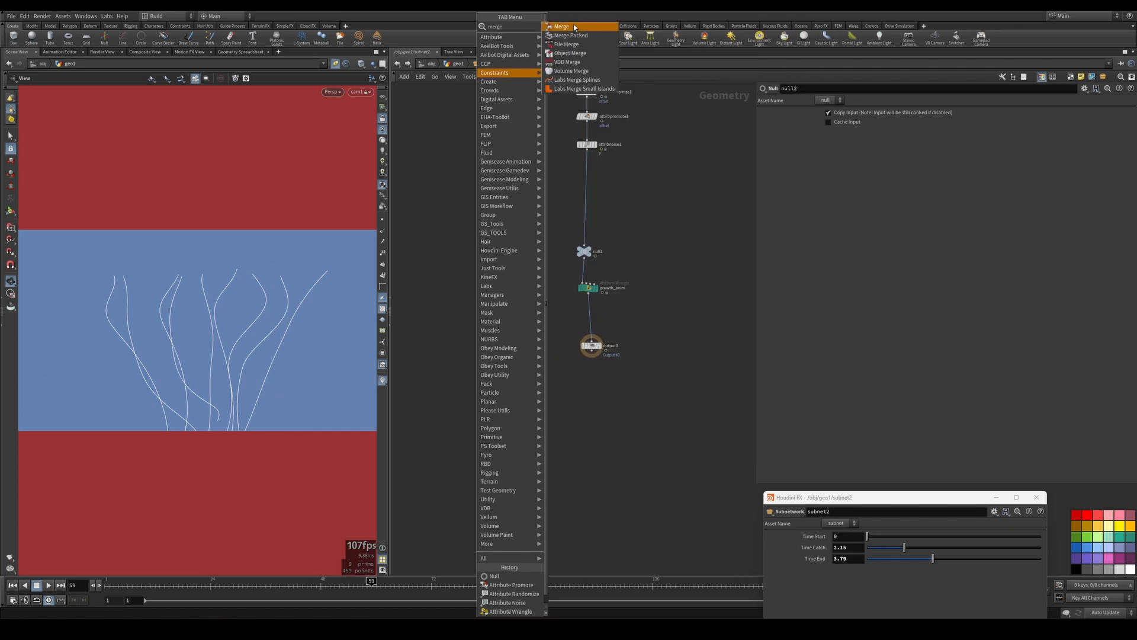
{"action": "key", "text": "Return"}
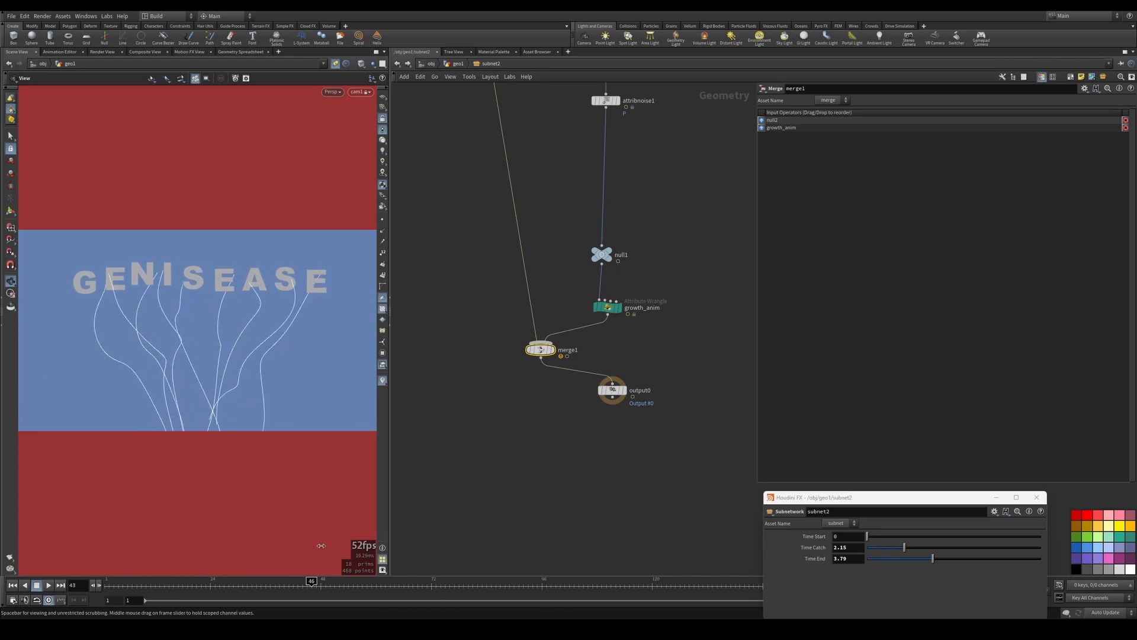
- Add an Attribute Remap node and branch it off the CURVES_INITIAL null beside the noise chain
{"action": "scroll", "coordinate": [590, 160], "scroll_direction": "down", "scroll_amount": 3}
{"action": "scroll", "coordinate": [580, 278], "scroll_direction": "up", "scroll_amount": 5}
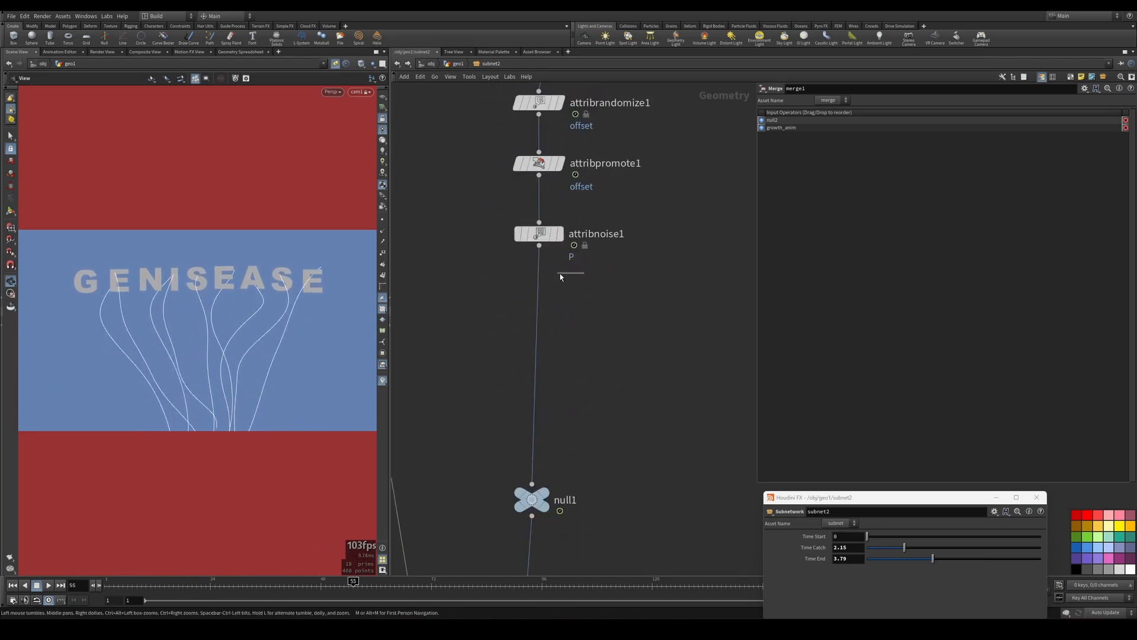
{"action": "key", "text": "Tab"}
{"action": "type", "text": "a"}
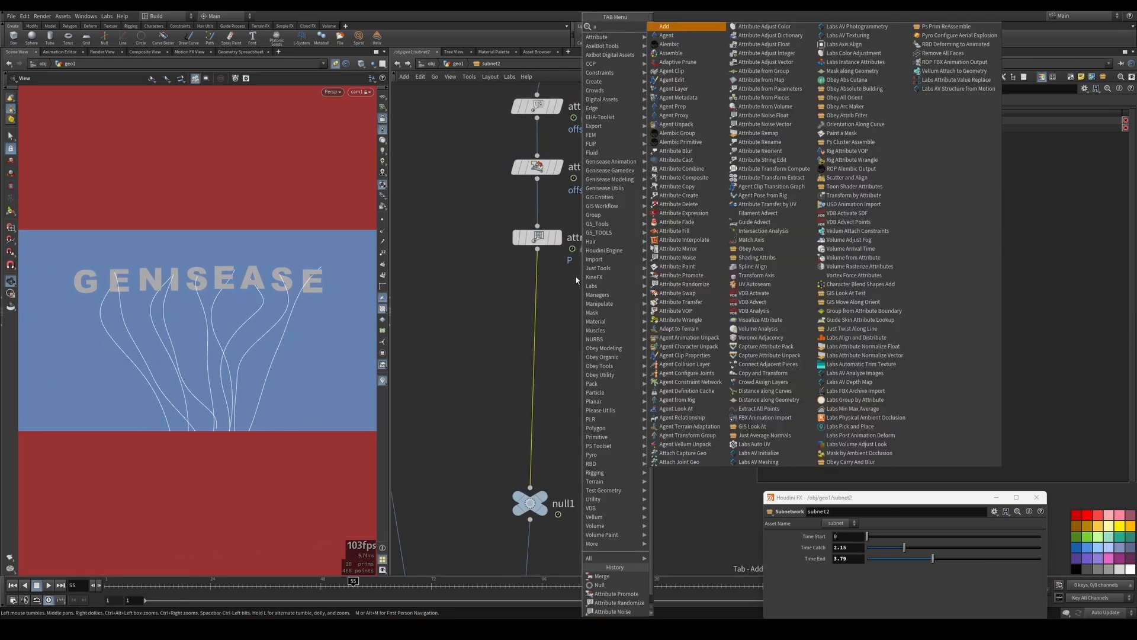
{"action": "type", "text": "re"}
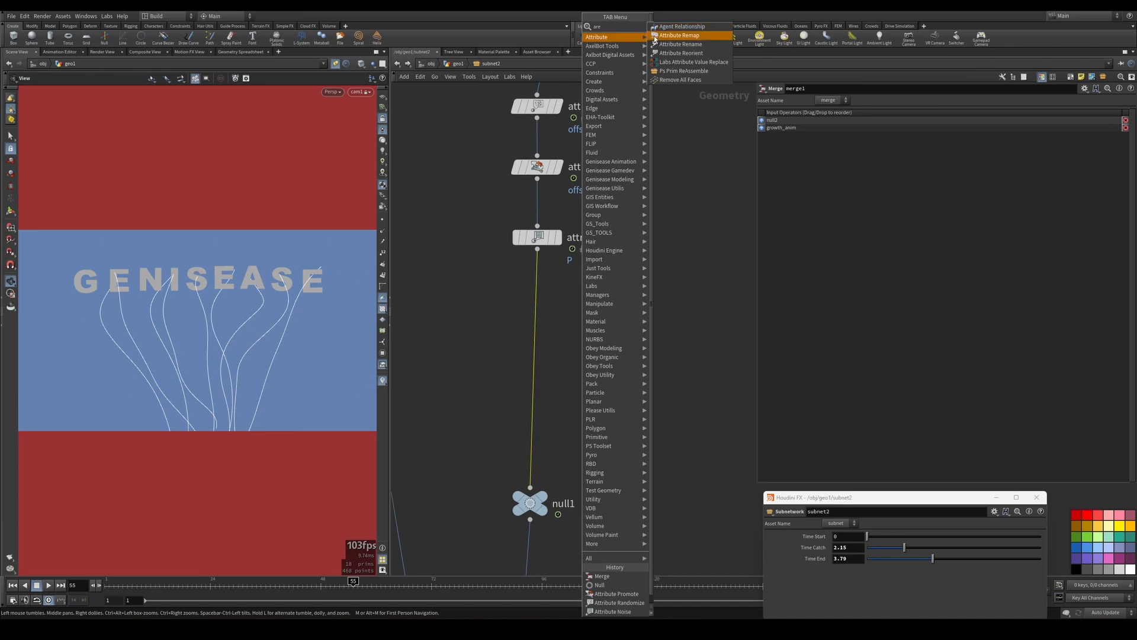
{"action": "left_click", "coordinate": [680, 35]}
{"action": "left_click", "coordinate": [519, 324]}
{"action": "left_click_drag", "start_coordinate": [524, 389], "coordinate": [461, 245]}
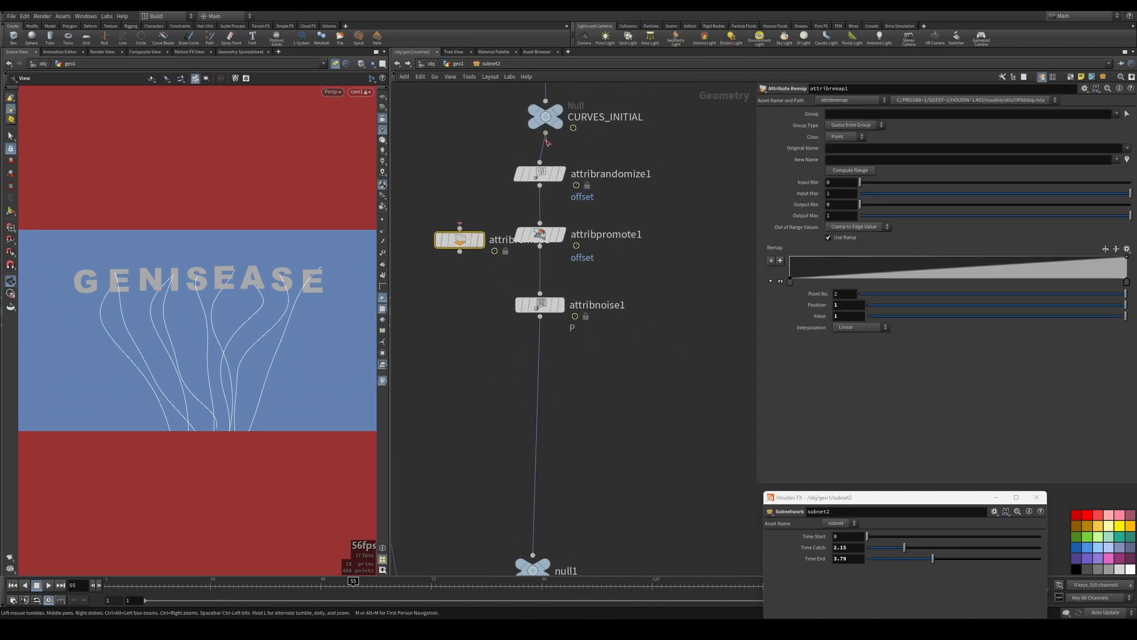
{"action": "middle_click_drag", "start_coordinate": [424, 166], "coordinate": [429, 164]}
- Move the attribrandomize1, attribpromote1 and attribnoise1 nodes together away from attribremap1 to separate the two branches
{"action": "left_click", "coordinate": [635, 172]}
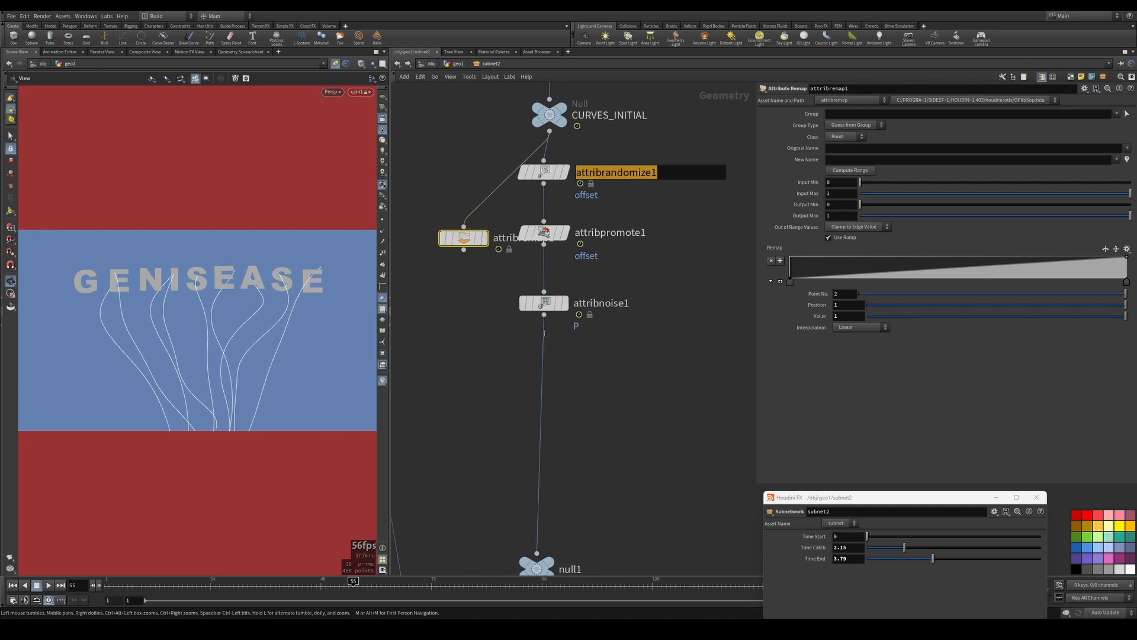
{"action": "left_click_drag", "start_coordinate": [666, 140], "coordinate": [521, 352]}
{"action": "left_click_drag", "start_coordinate": [545, 302], "coordinate": [632, 306]}
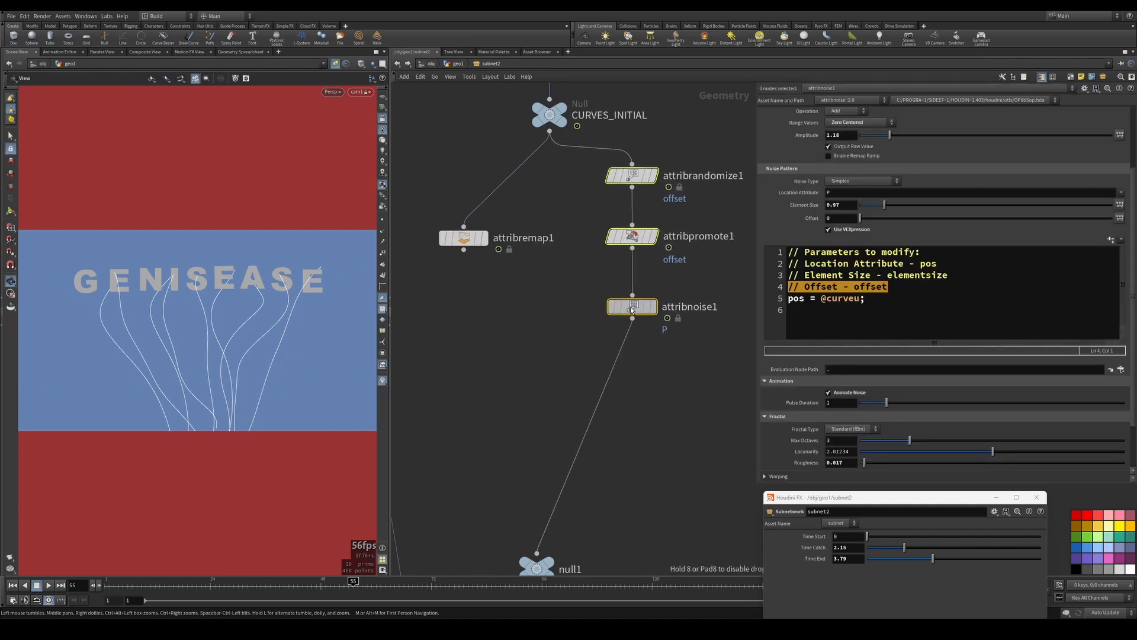
{"action": "left_click", "coordinate": [526, 326]}
- Add a Blend Shapes node below the attribremap1 and attribnoise1 branches
{"action": "scroll", "coordinate": [501, 311], "scroll_direction": "up", "scroll_amount": 1}
{"action": "middle_click_drag", "start_coordinate": [502, 312], "coordinate": [501, 297]}
{"action": "key", "text": "Tab"}
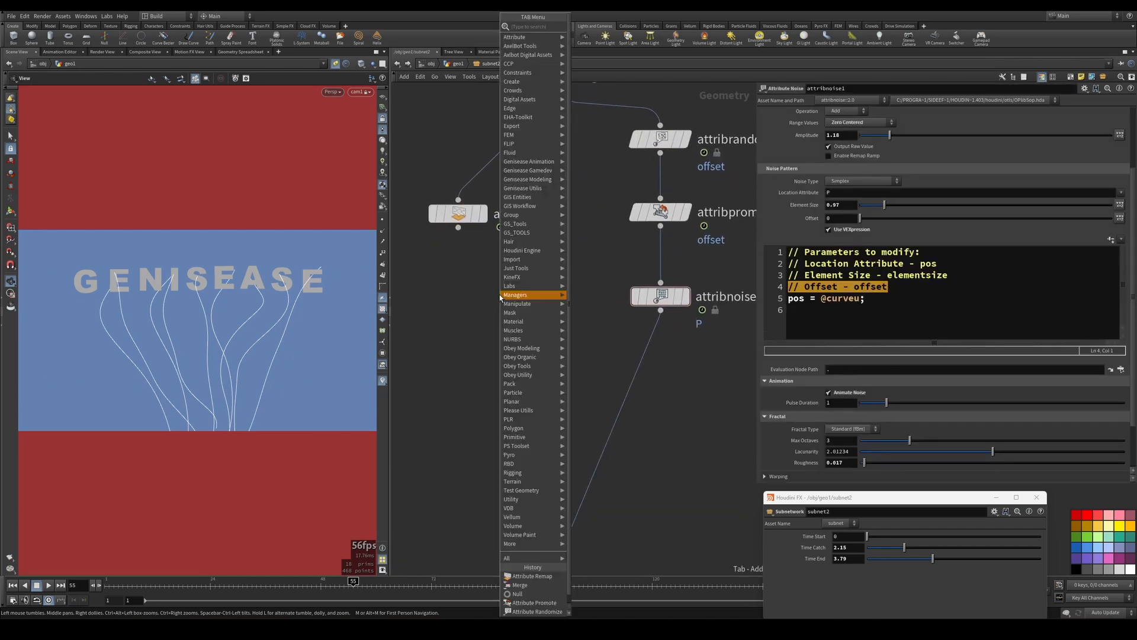
{"action": "type", "text": "mie"}
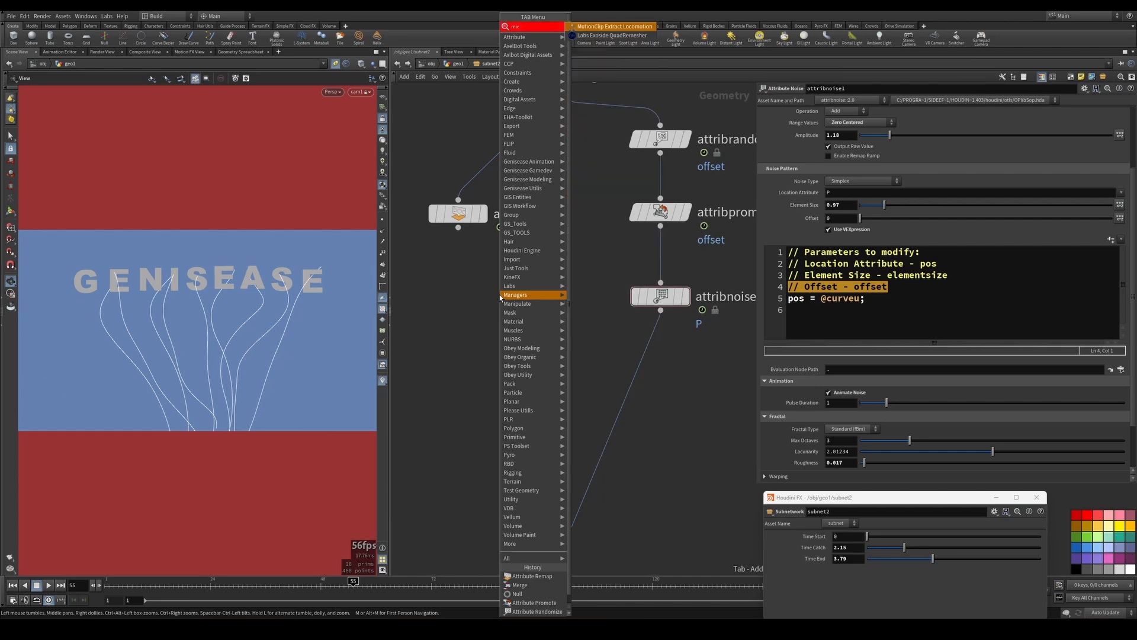
{"action": "key", "text": "BackSpace"}
{"action": "key", "text": "BackSpace"}
{"action": "key", "text": "BackSpace"}
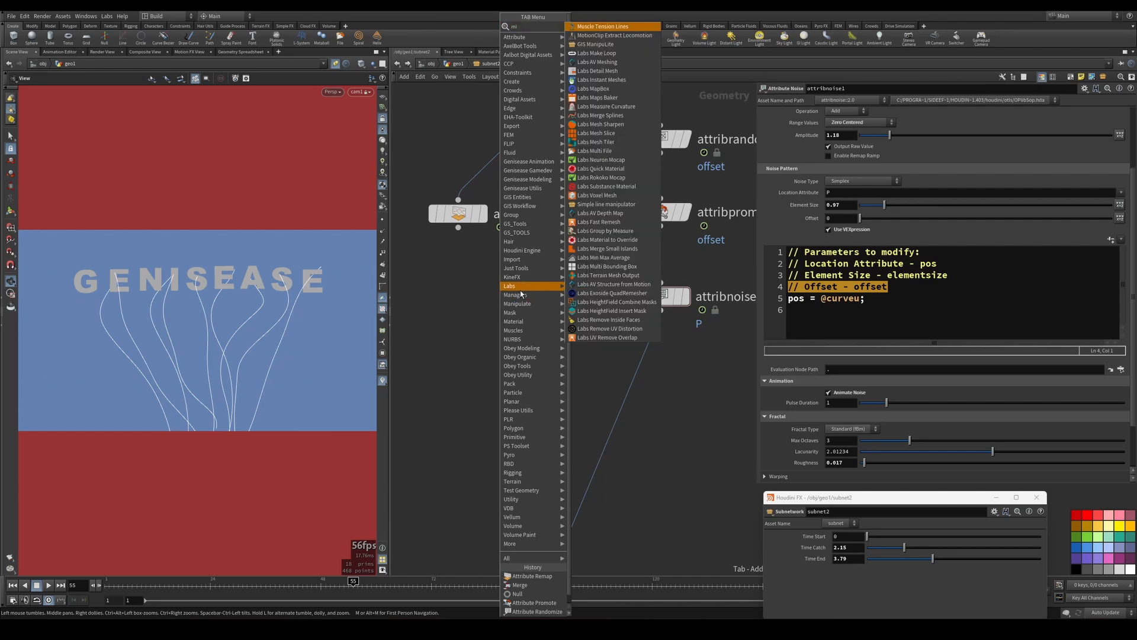
{"action": "type", "text": "ble"}
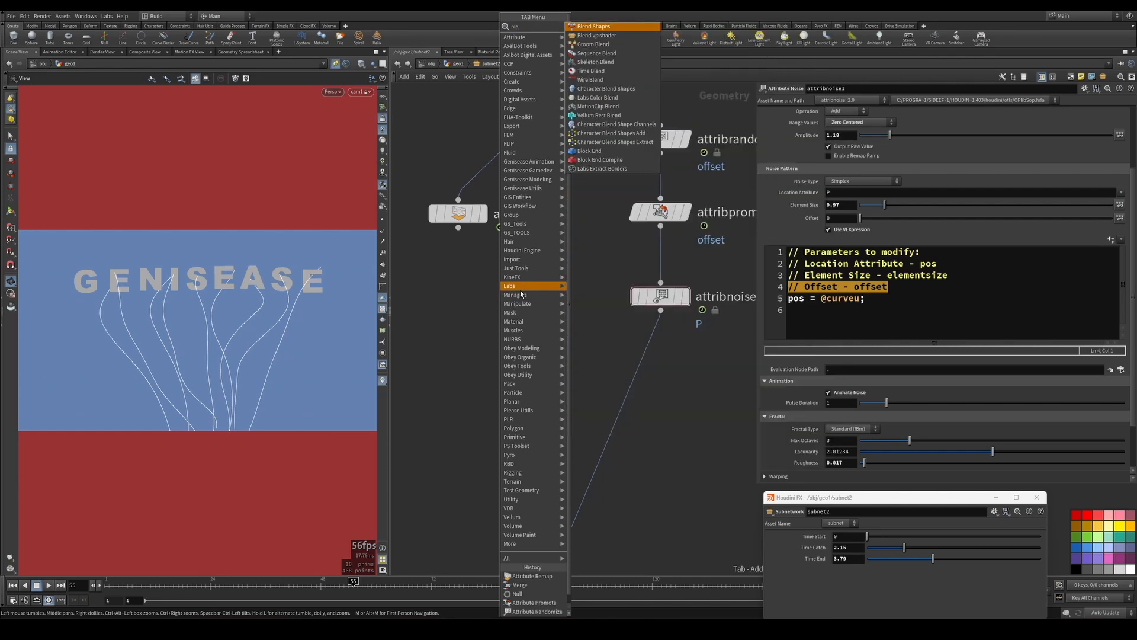
{"action": "key", "text": "Return"}
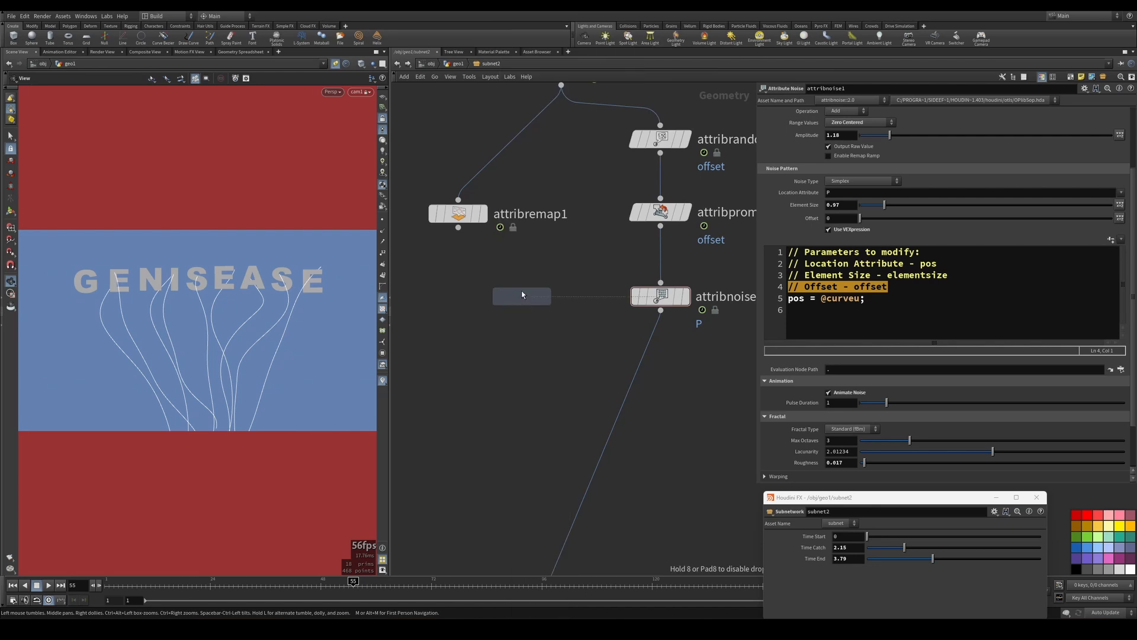
{"action": "left_click", "coordinate": [494, 383]}
- Wire attribremap1 into the Blend Shapes node's first input and attribnoise1 into its second, and feed its output to null1
{"action": "middle_click_drag", "start_coordinate": [503, 317], "coordinate": [508, 265]}
{"action": "left_click_drag", "start_coordinate": [462, 175], "coordinate": [488, 312]}
{"action": "middle_click_drag", "start_coordinate": [497, 302], "coordinate": [500, 269]}
{"action": "left_click_drag", "start_coordinate": [514, 281], "coordinate": [670, 227]}
{"action": "middle_click_drag", "start_coordinate": [551, 240], "coordinate": [566, 279]}
{"action": "left_click_drag", "start_coordinate": [629, 397], "coordinate": [516, 347]}
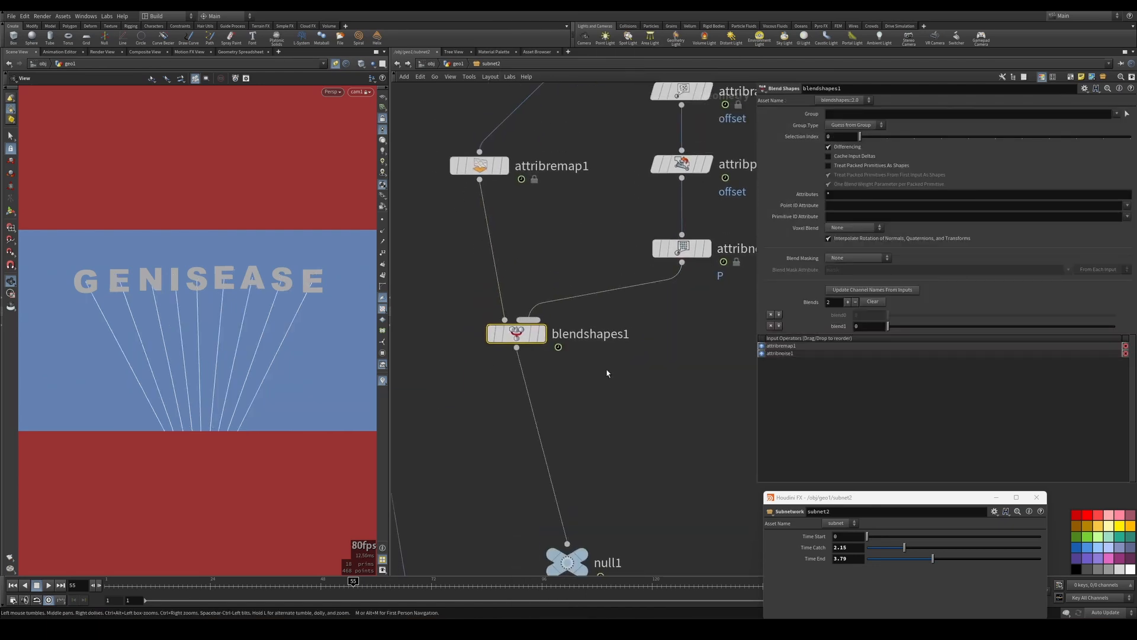
{"action": "middle_click_drag", "start_coordinate": [606, 374], "coordinate": [578, 372]}
{"action": "left_click_drag", "start_coordinate": [498, 336], "coordinate": [548, 349]}
- Set attribremap1's Original Name to curveu and its New Name to noise_mask
{"action": "scroll", "coordinate": [621, 330], "scroll_direction": "up", "scroll_amount": 3}
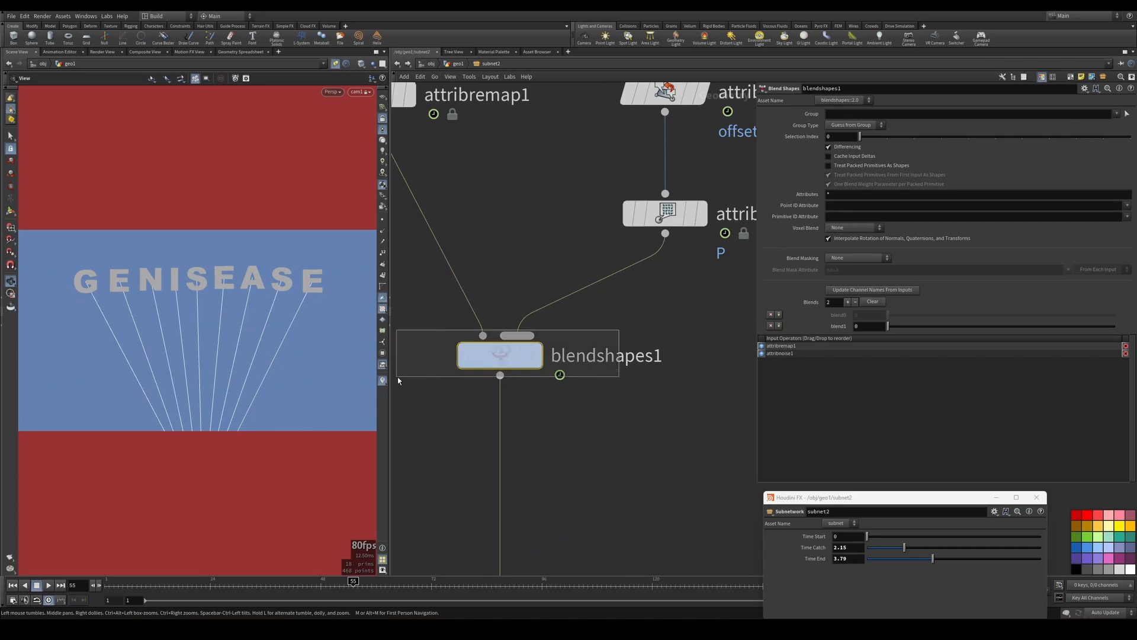
{"action": "middle_click_drag", "start_coordinate": [596, 343], "coordinate": [627, 418]}
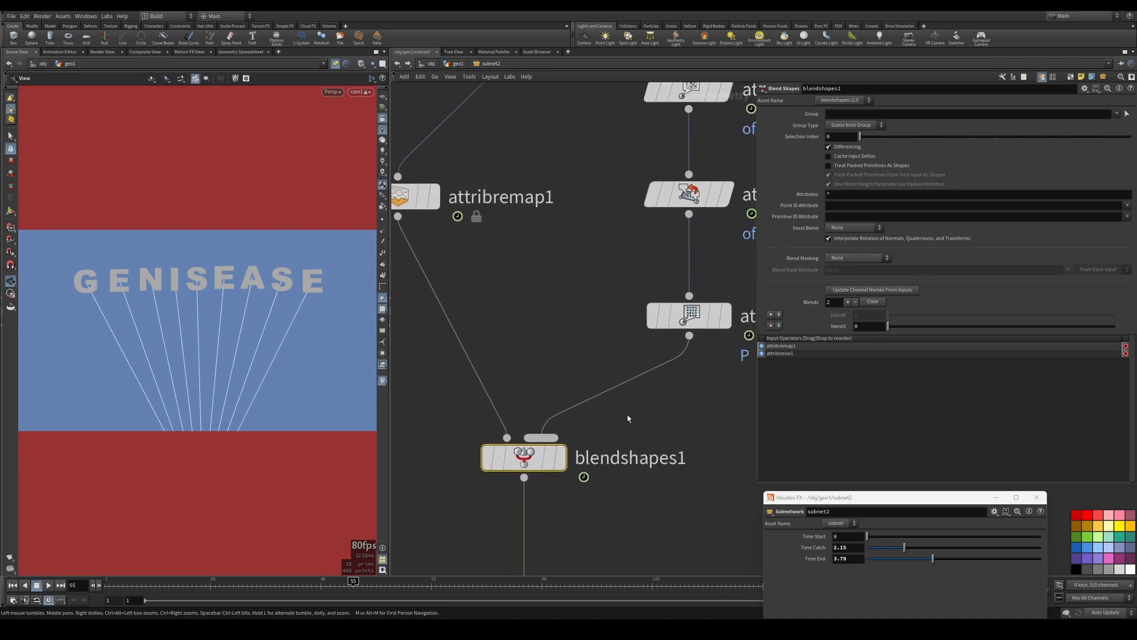
{"action": "scroll", "coordinate": [528, 312], "scroll_direction": "down", "scroll_amount": 3}
{"action": "scroll", "coordinate": [530, 330], "scroll_direction": "up", "scroll_amount": 2}
{"action": "middle_click_drag", "start_coordinate": [530, 330], "coordinate": [554, 438]}
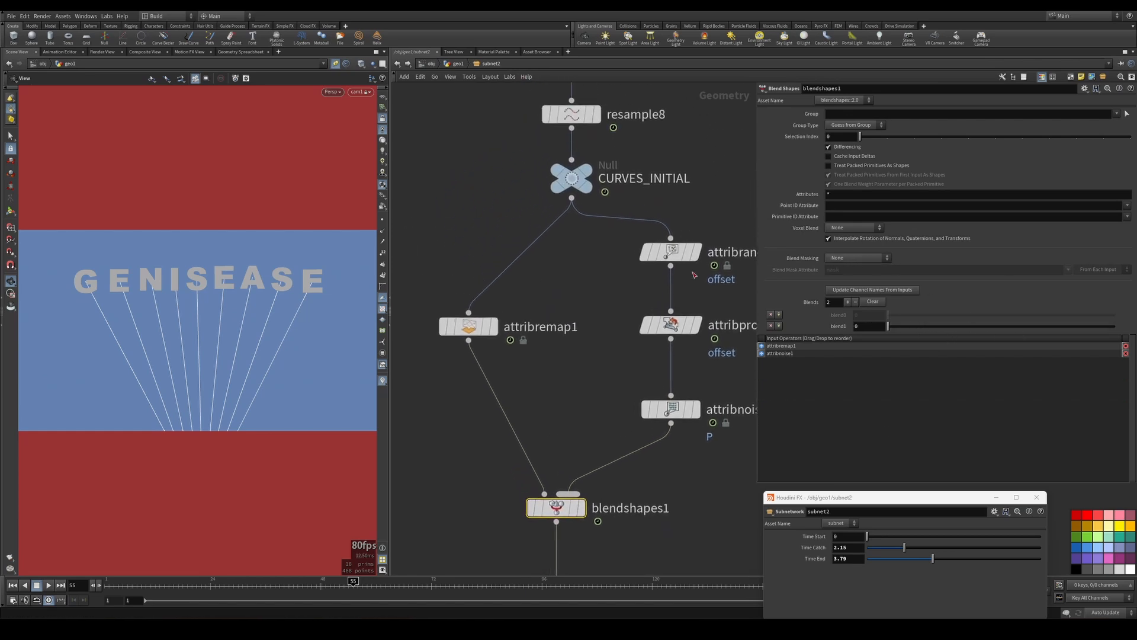
{"action": "left_click", "coordinate": [473, 329]}
{"action": "middle_click_drag", "start_coordinate": [682, 261], "coordinate": [680, 286]}
{"action": "left_click", "coordinate": [872, 152]}
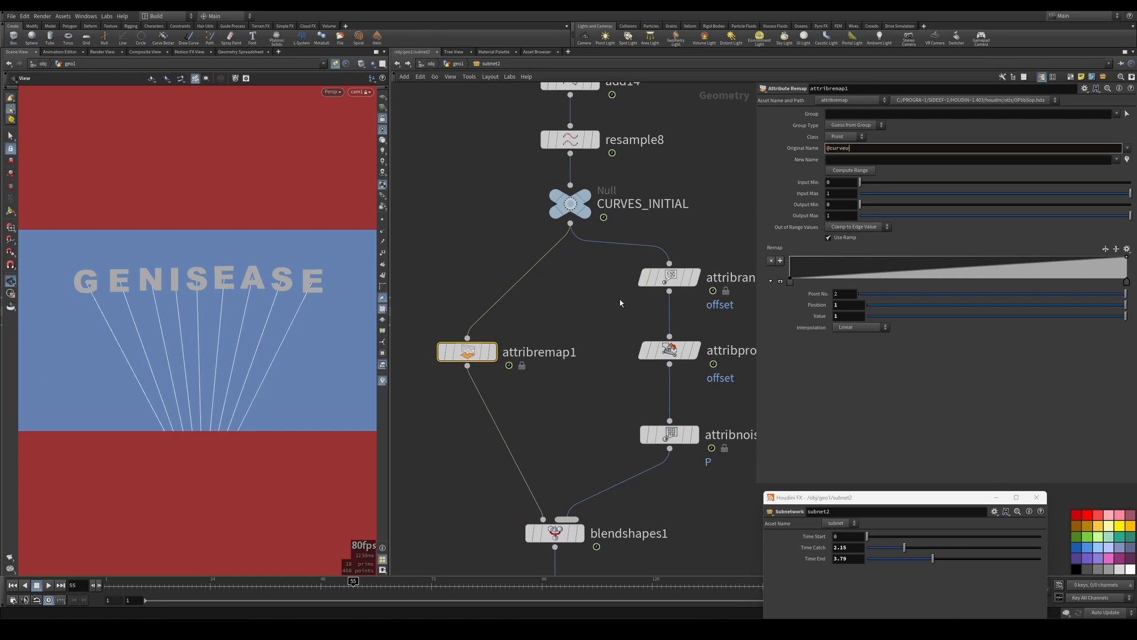
{"action": "key", "text": "Return"}
{"action": "left_click", "coordinate": [881, 160]}
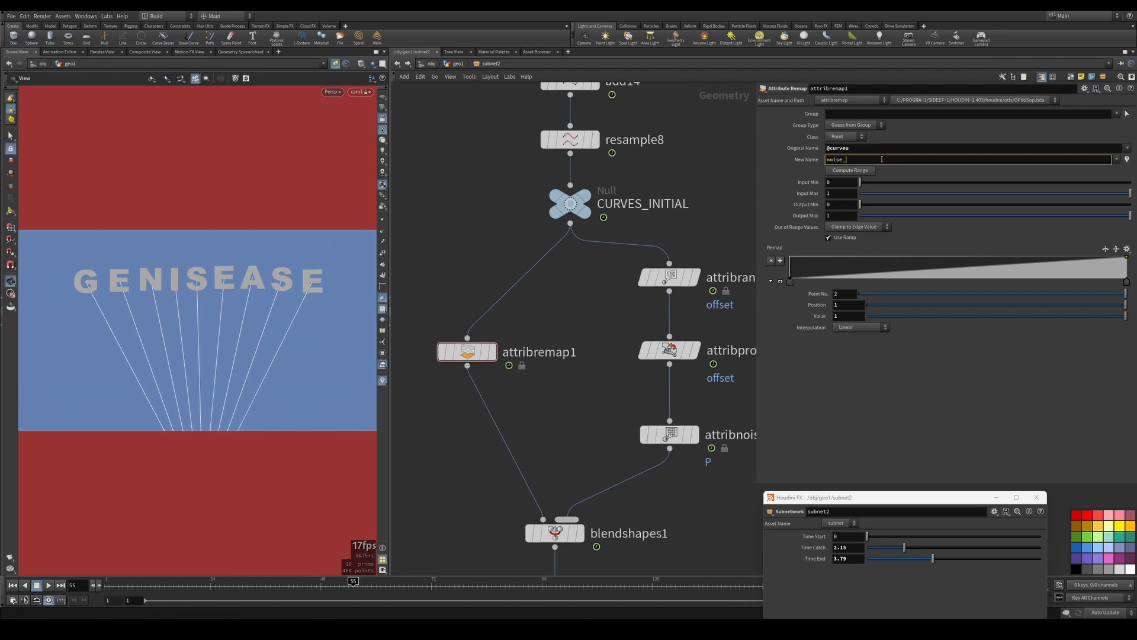
{"action": "key", "text": "shift+Tab"}
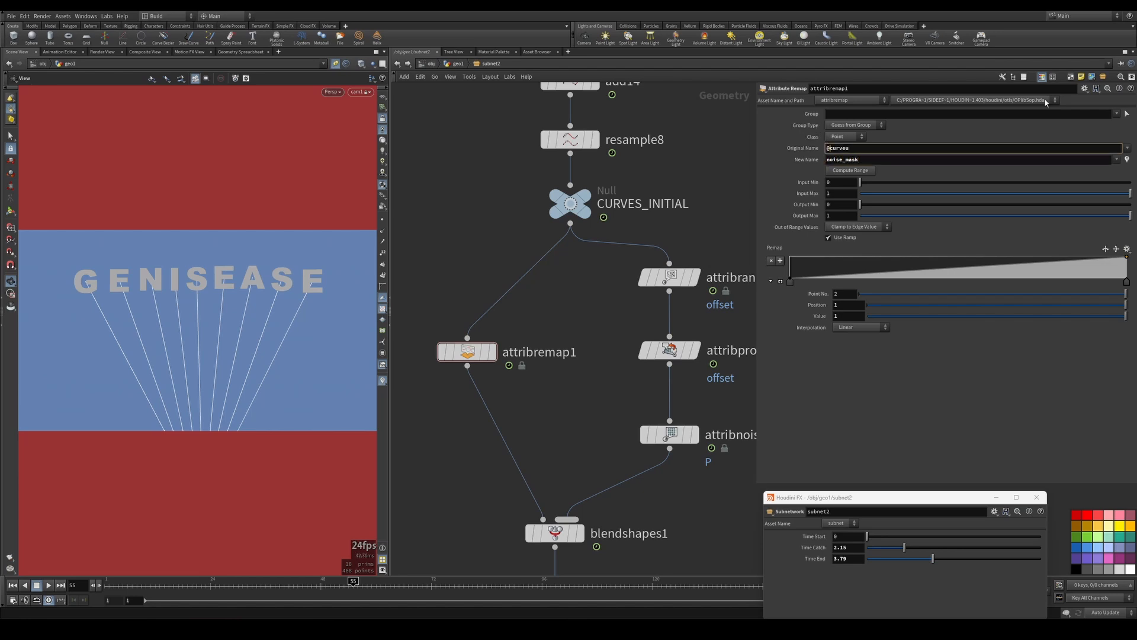
{"action": "key", "text": "Tab"}
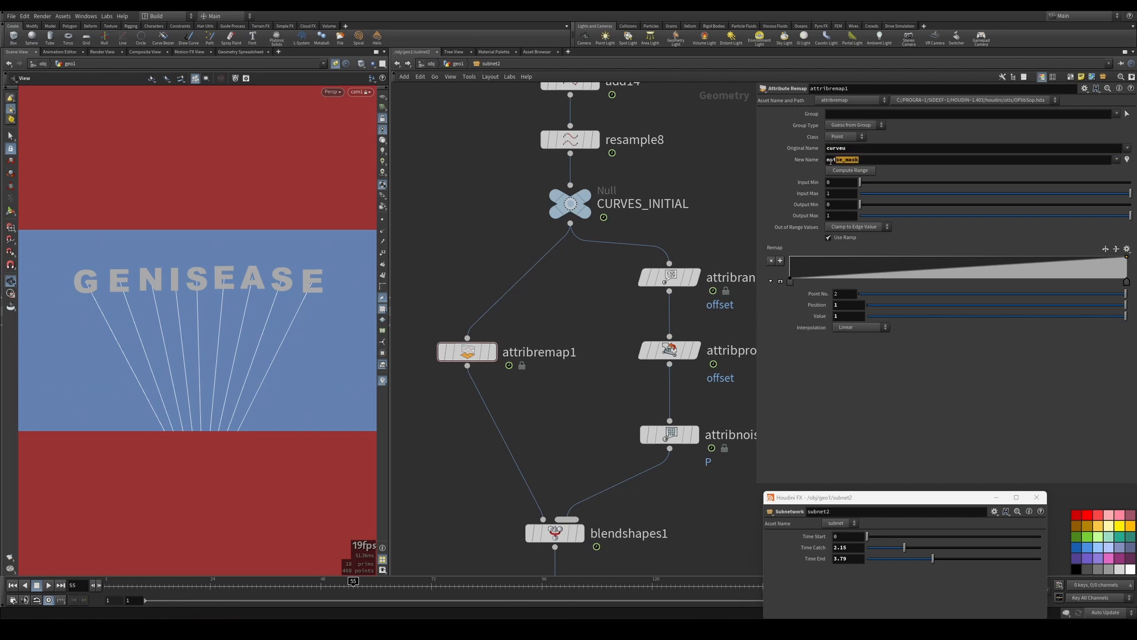
- Display blendshapes1 and set its Blend Masking to Set From Attribute, using noise_mask From First Input
{"action": "middle_click_drag", "start_coordinate": [628, 204], "coordinate": [632, 186]}
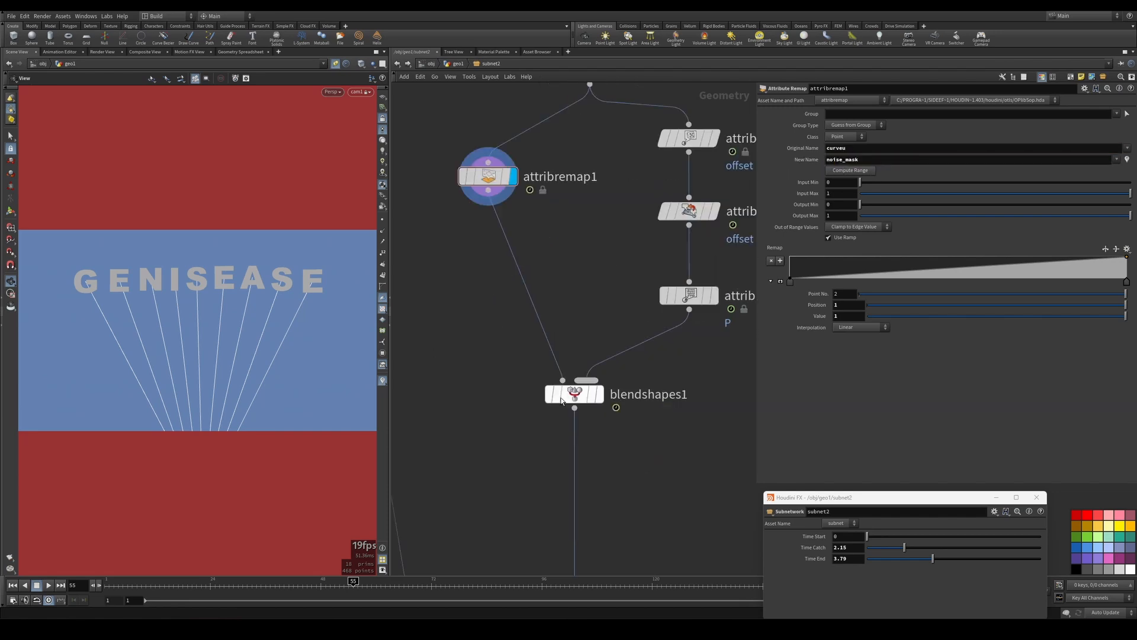
{"action": "left_click", "coordinate": [600, 394]}
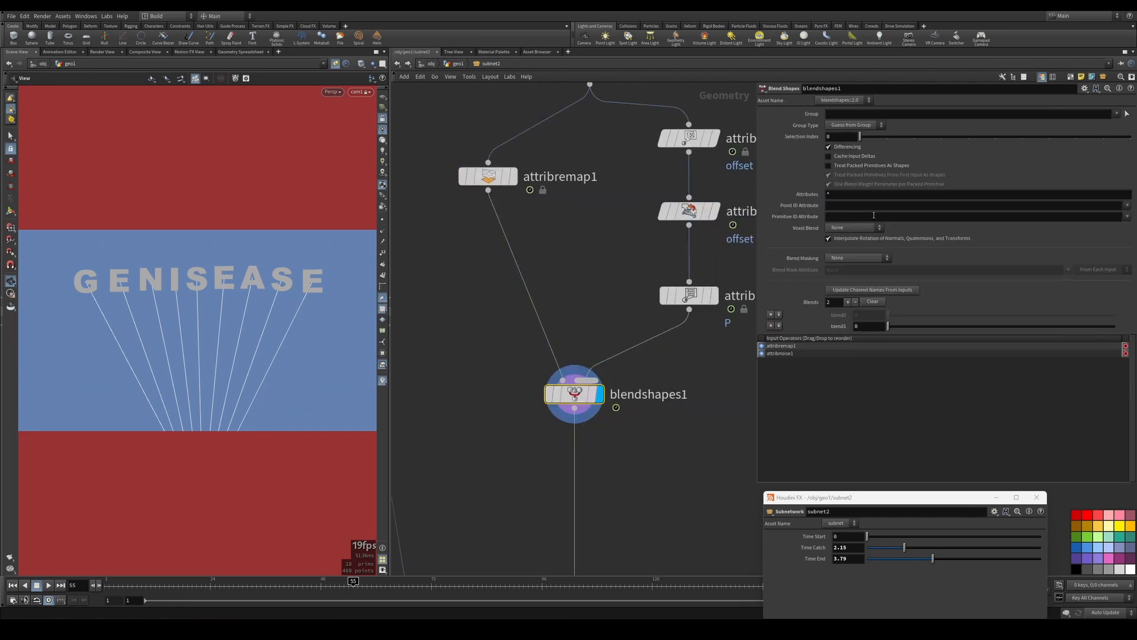
{"action": "left_click", "coordinate": [853, 259]}
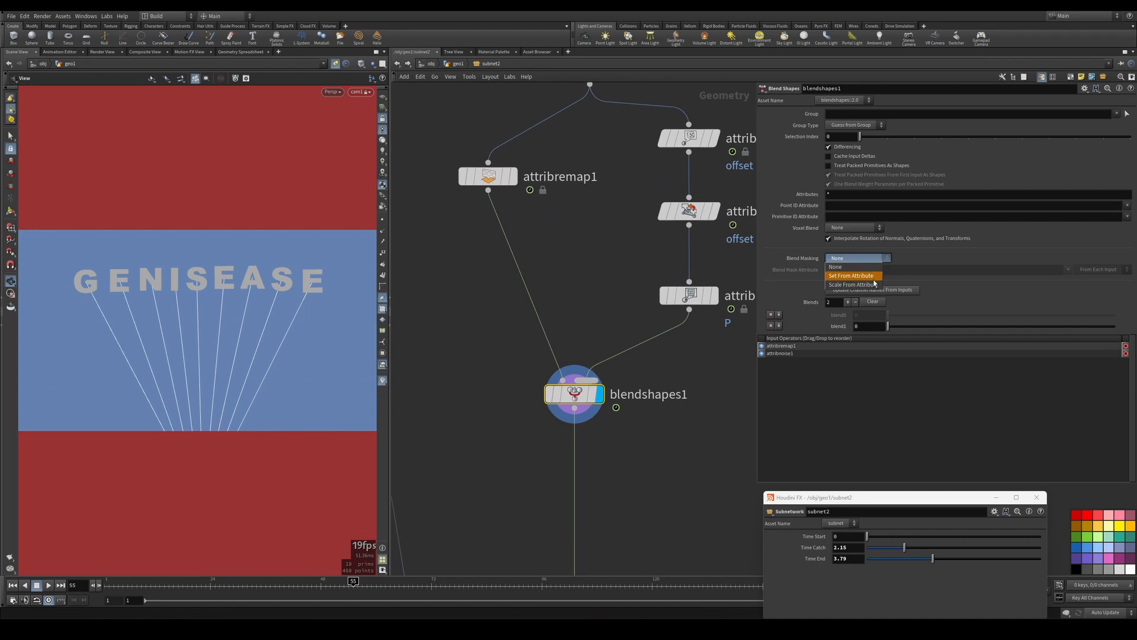
{"action": "left_click", "coordinate": [874, 277]}
{"action": "left_click", "coordinate": [890, 268]}
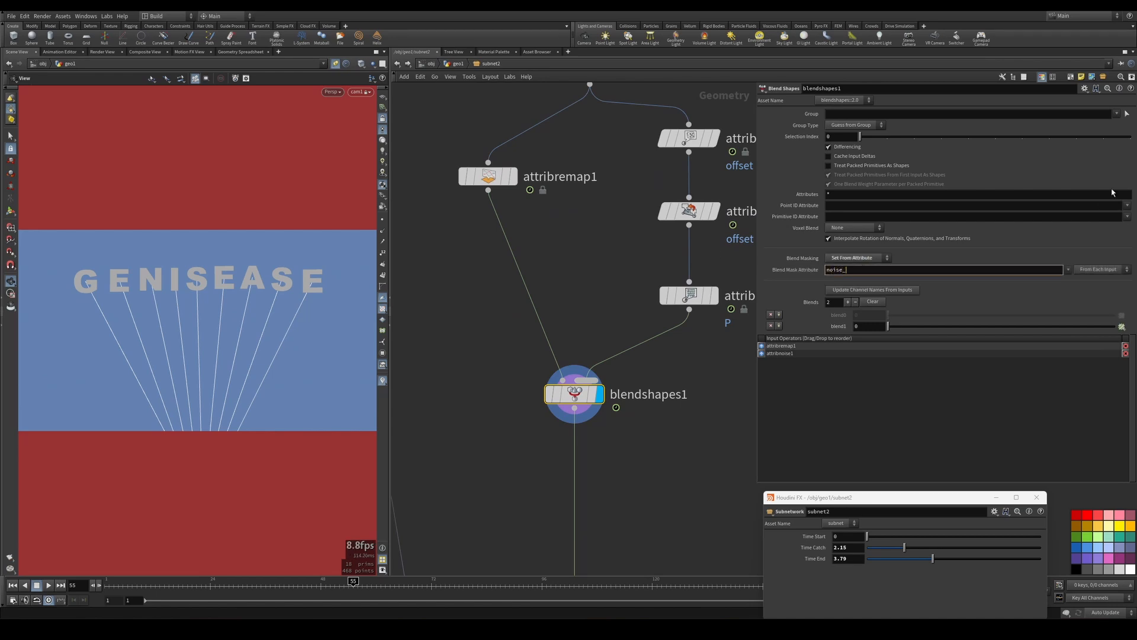
{"action": "type", "text": "noise_mask"}
{"action": "left_click", "coordinate": [1099, 269]}
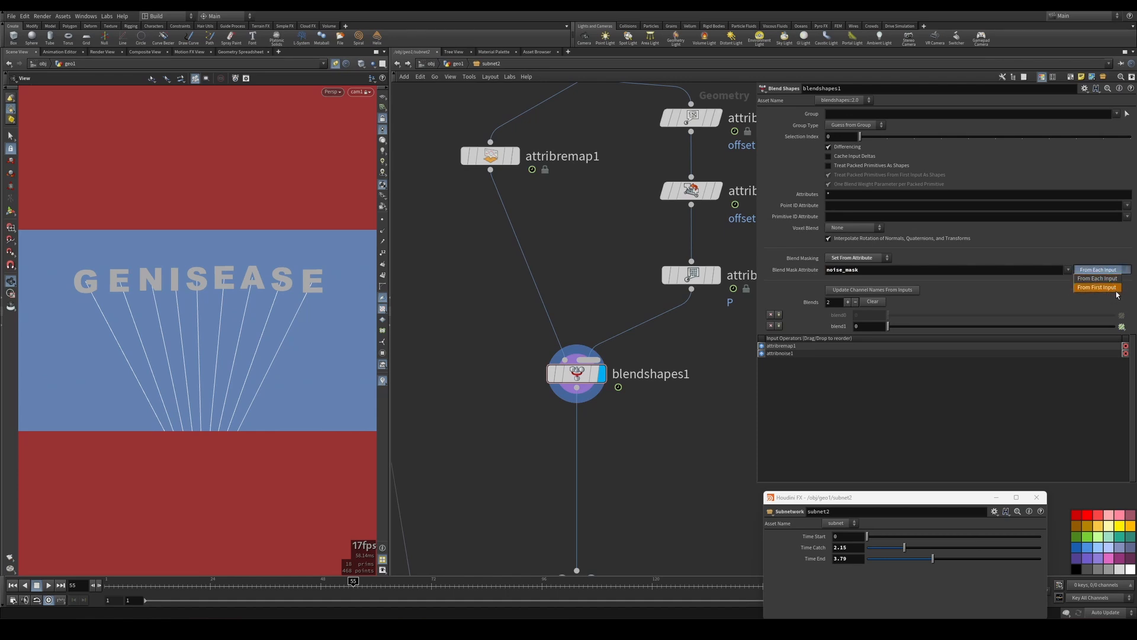
{"action": "left_click", "coordinate": [1116, 289]}
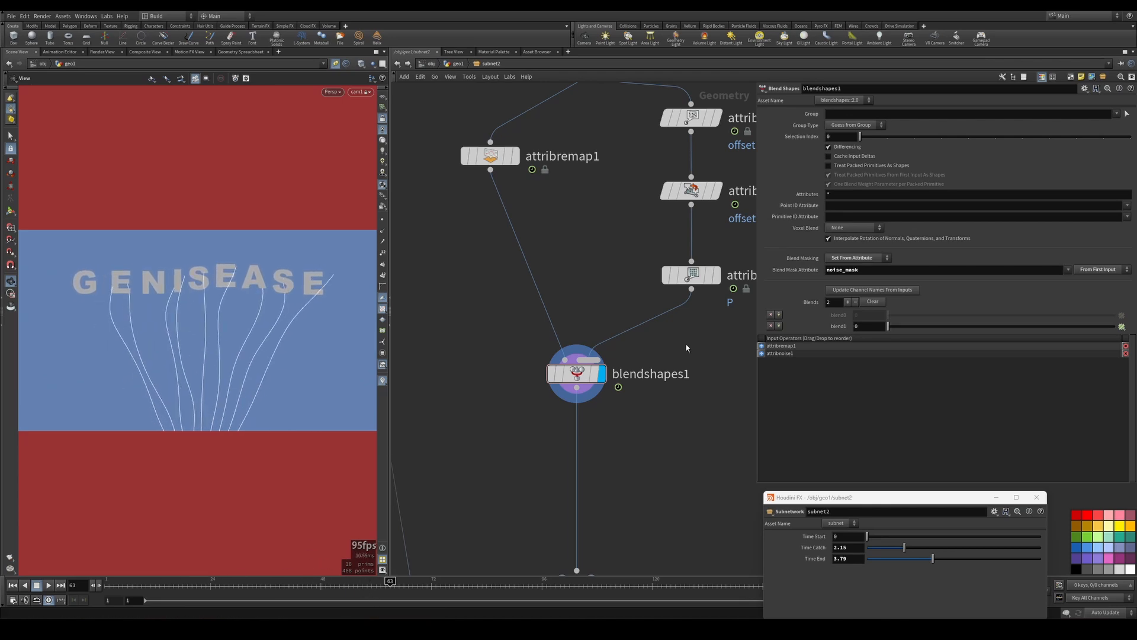
- Set the interpolation of attribremap1's remap ramp points to B-Spline
{"action": "middle_click_drag", "start_coordinate": [687, 348], "coordinate": [671, 406]}
{"action": "left_click", "coordinate": [476, 215]}
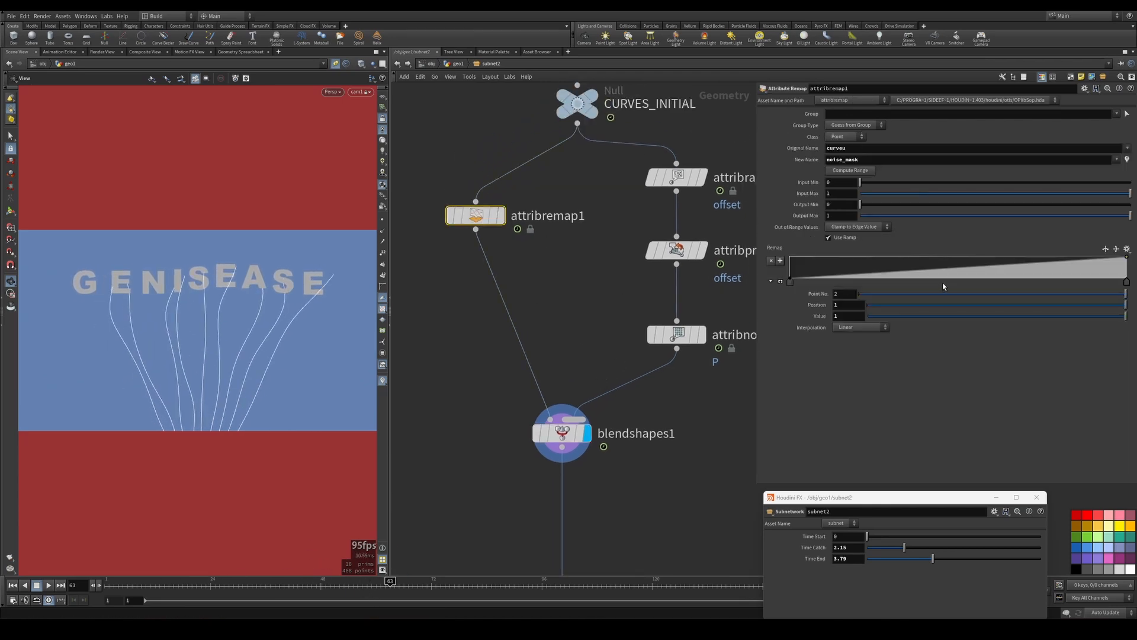
{"action": "left_click", "coordinate": [791, 283]}
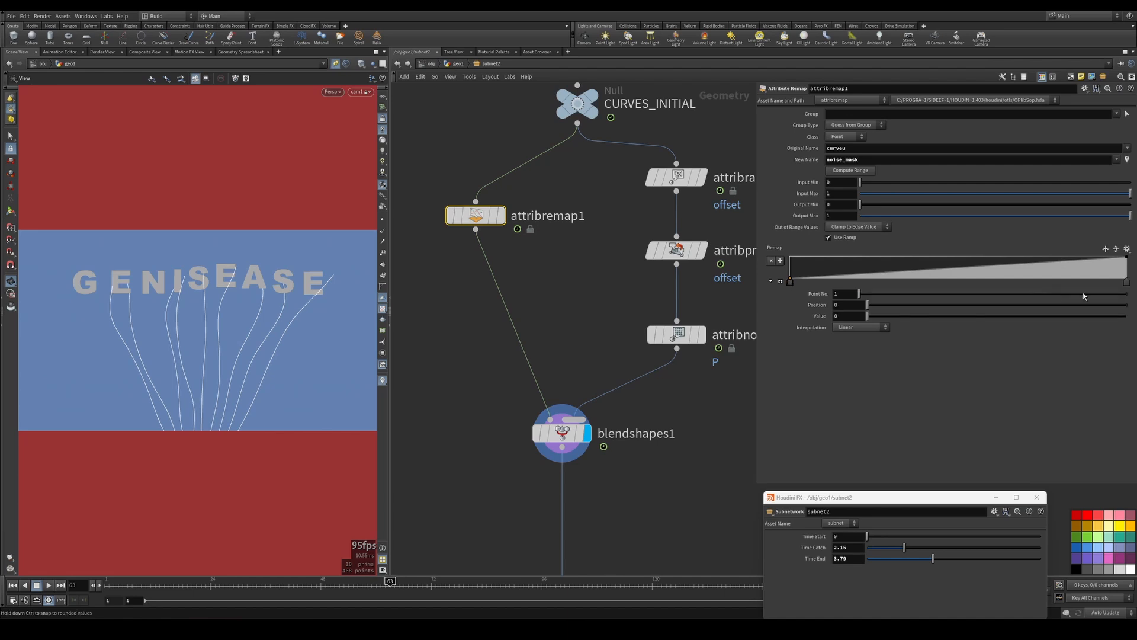
{"action": "left_click", "coordinate": [1127, 283]}
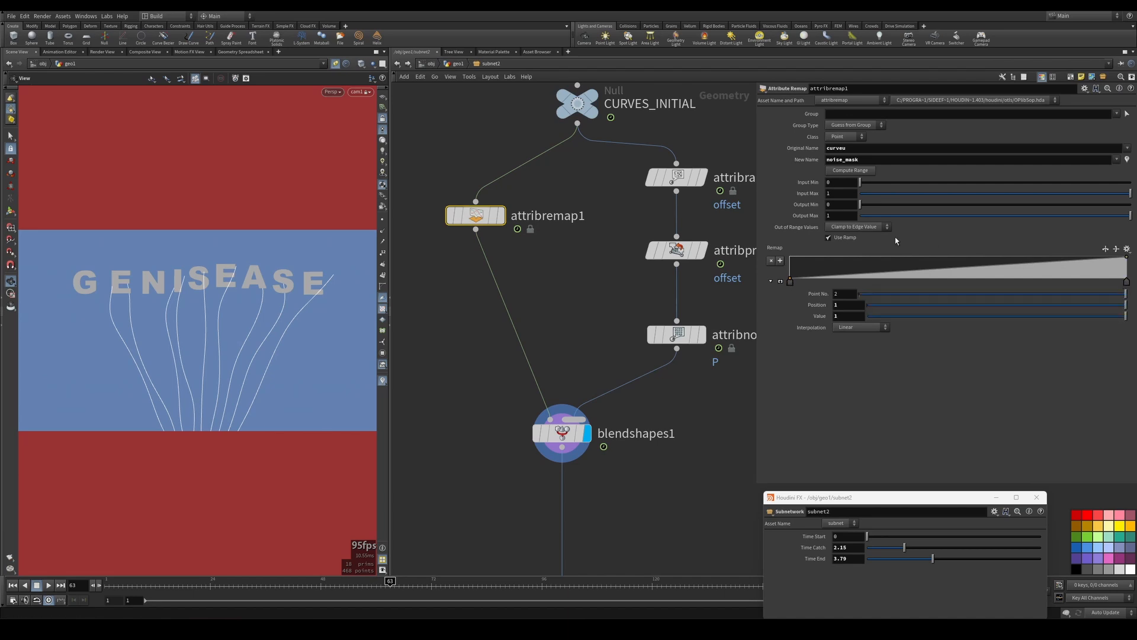
{"action": "right_click", "coordinate": [789, 287]}
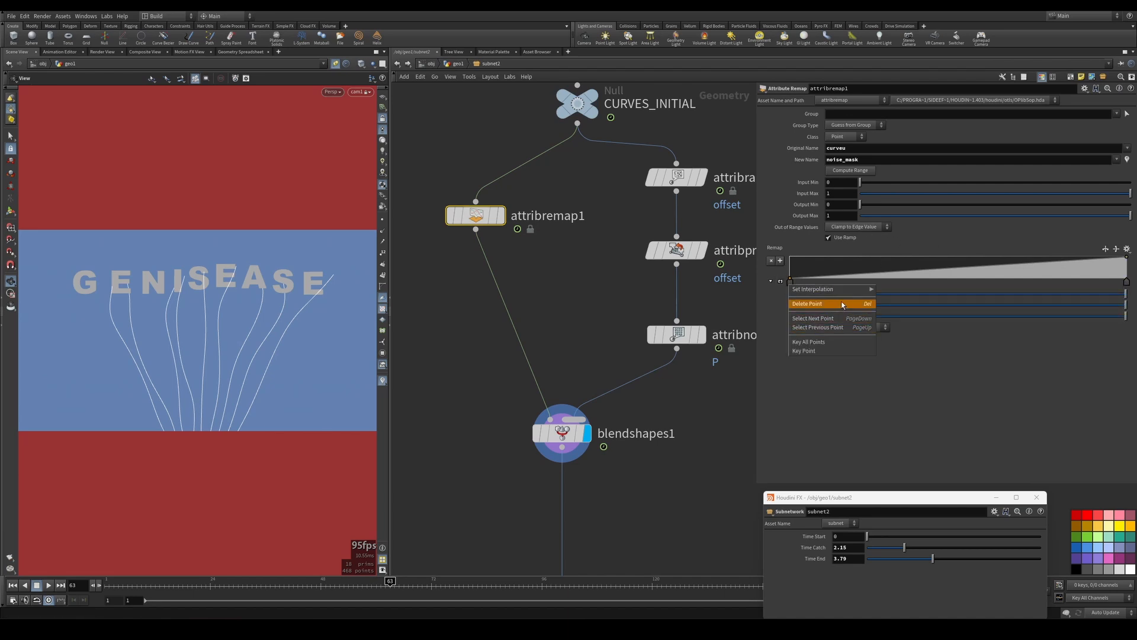
{"action": "mouse_move", "coordinate": [830, 289]}
{"action": "left_click", "coordinate": [902, 333]}
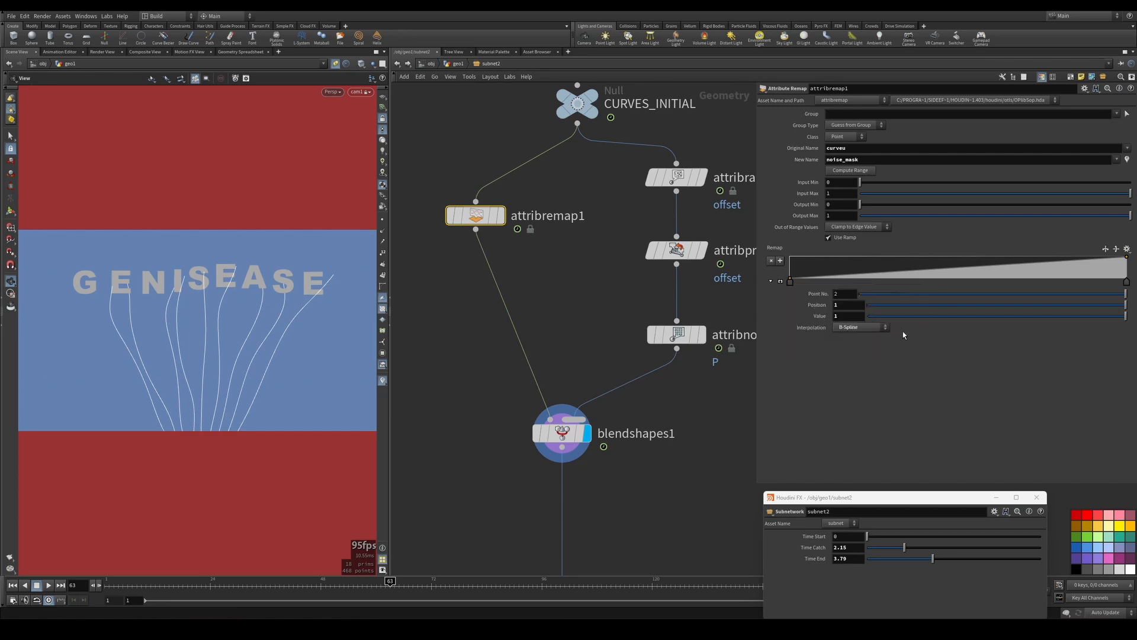
- Shape the remap ramp into an arch with value-1 points at about 0.24 and 0.76 and the end point lowered to 0
{"action": "left_click_drag", "start_coordinate": [840, 271], "coordinate": [869, 256]}
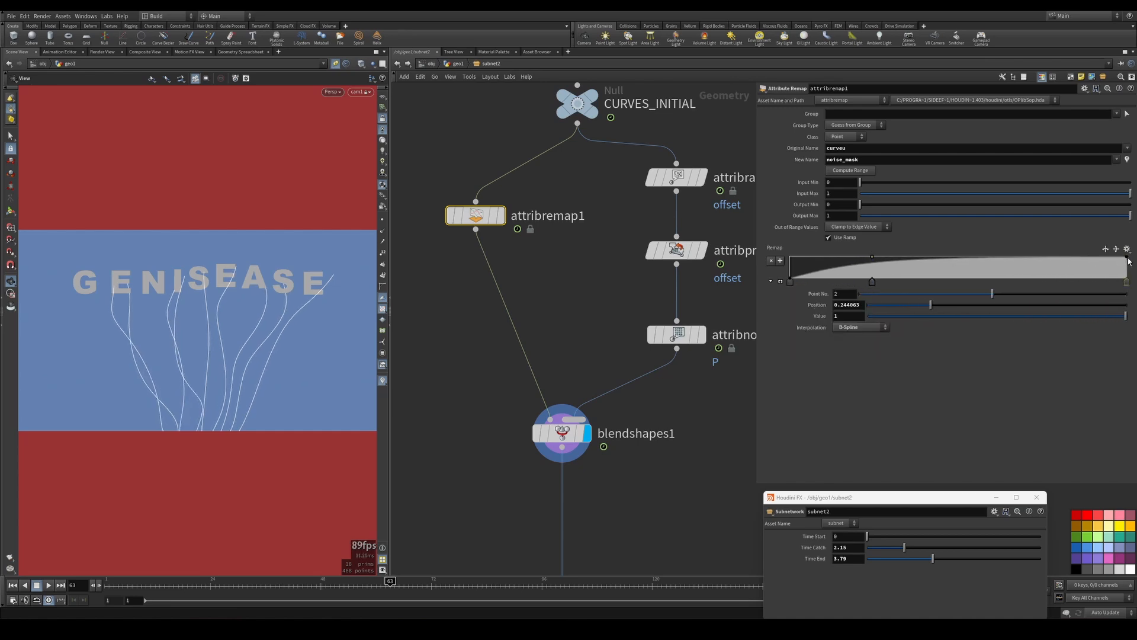
{"action": "left_click_drag", "start_coordinate": [1126, 258], "coordinate": [1126, 282]}
{"action": "left_click_drag", "start_coordinate": [1032, 271], "coordinate": [1053, 254]}
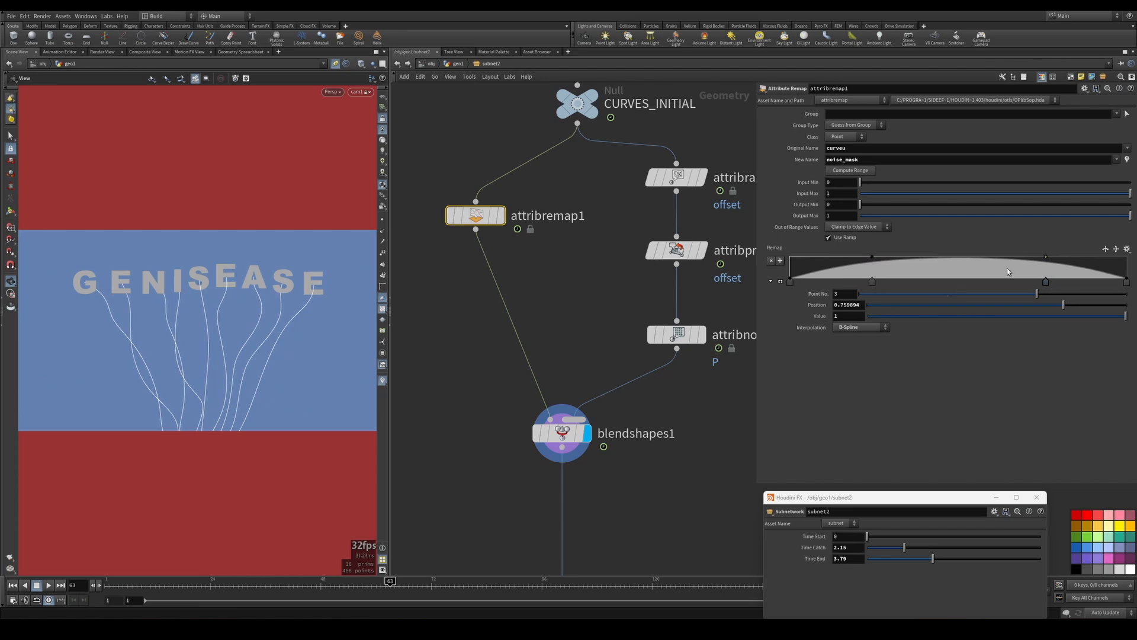
- Play back and scrub the timeline to check the masked noise motion at both ends of the curves
{"action": "left_click_drag", "start_coordinate": [390, 583], "coordinate": [191, 582]}
{"action": "left_click", "coordinate": [49, 585]}
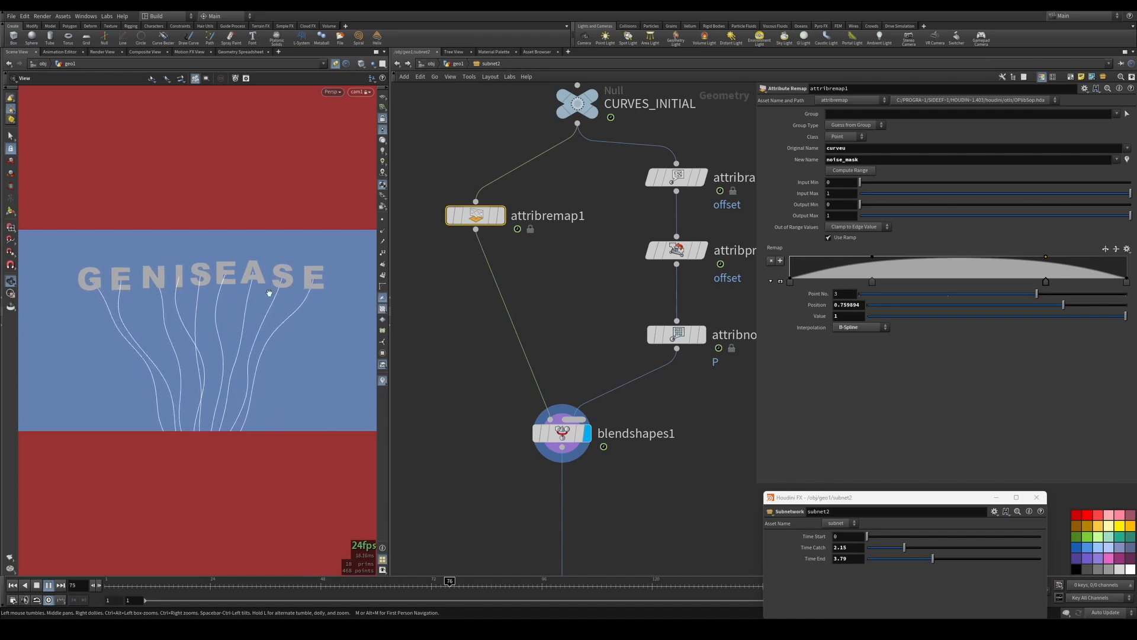
{"action": "left_click", "coordinate": [528, 582]}
{"action": "mouse_move", "coordinate": [527, 584]}
{"action": "left_mouse_down"}
{"action": "mouse_move", "coordinate": [237, 576]}
{"action": "mouse_move", "coordinate": [537, 571]}
{"action": "left_mouse_up"}
{"action": "left_click_drag", "start_coordinate": [537, 570], "coordinate": [574, 570]}
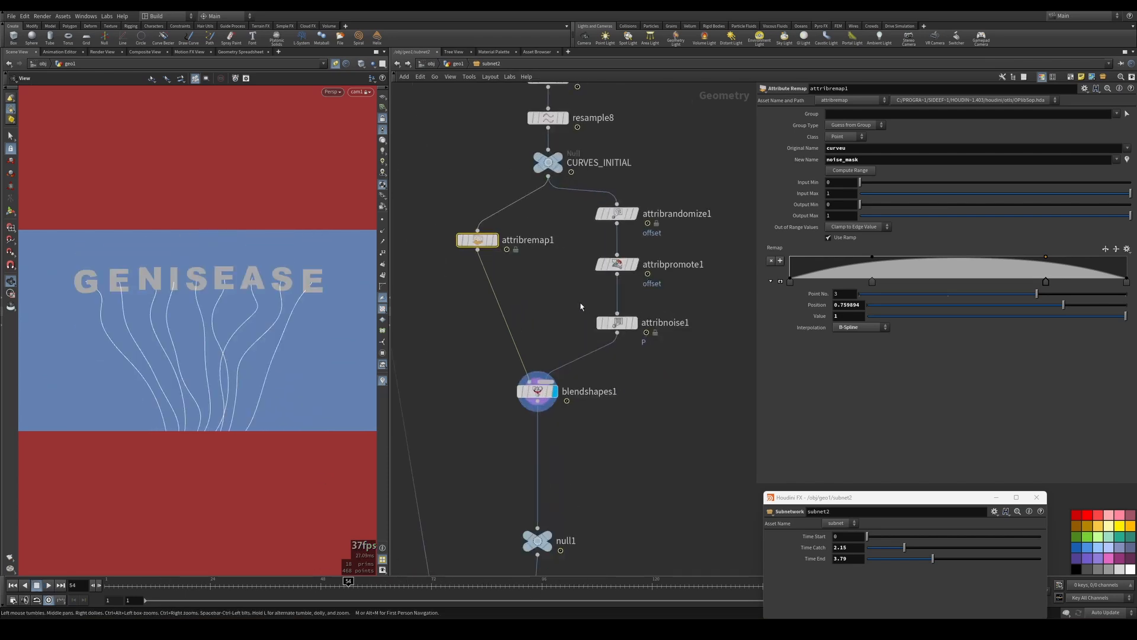
- Set attribnoise1's Element Size to 1.38 and scrub the timeline to frame 74 to check the curves
{"action": "middle_click_drag", "start_coordinate": [650, 249], "coordinate": [652, 297]}
{"action": "mouse_move", "coordinate": [526, 330]}
{"action": "middle_mouse_down"}
{"action": "mouse_move", "coordinate": [551, 282]}
{"action": "mouse_move", "coordinate": [540, 315]}
{"action": "middle_mouse_up"}
{"action": "left_click_drag", "start_coordinate": [454, 296], "coordinate": [488, 295]}
{"action": "left_click", "coordinate": [601, 383]}
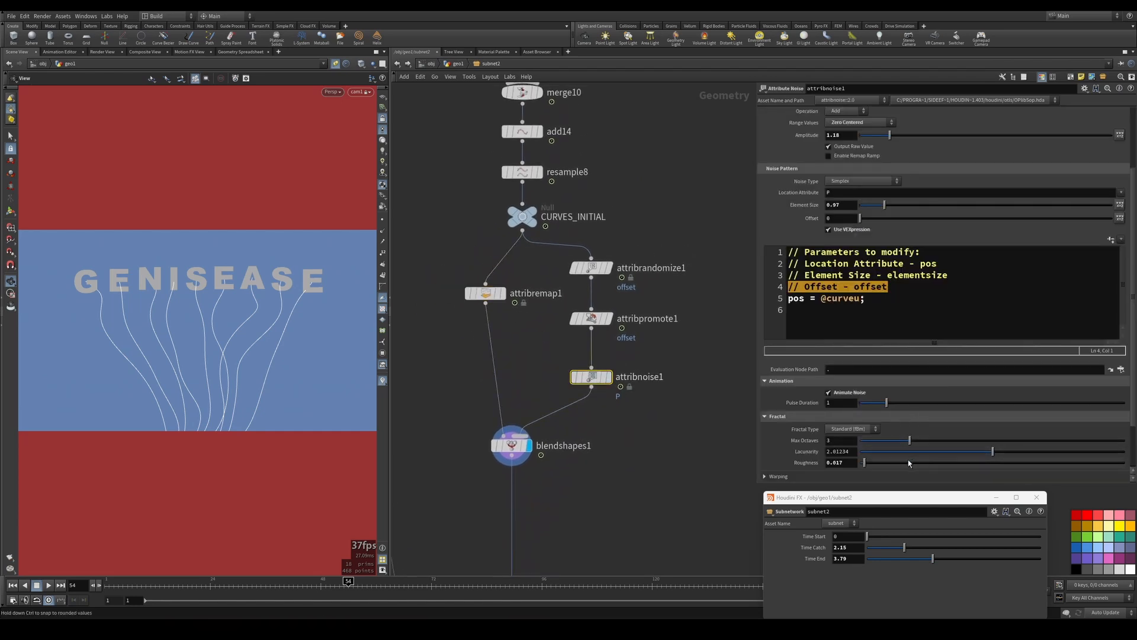
{"action": "left_click_drag", "start_coordinate": [888, 206], "coordinate": [895, 205]}
{"action": "left_click_drag", "start_coordinate": [374, 588], "coordinate": [441, 581]}
- Move the node chain from null1 to the output further down, clearing space below blendshapes1, and scrub the timeline to check the curve motion
{"action": "scroll", "coordinate": [623, 426], "scroll_direction": "down", "scroll_amount": 1}
{"action": "middle_click_drag", "start_coordinate": [623, 426], "coordinate": [616, 209]}
{"action": "scroll", "coordinate": [613, 423], "scroll_direction": "down", "scroll_amount": 2}
{"action": "scroll", "coordinate": [616, 209], "scroll_direction": "down", "scroll_amount": 1}
{"action": "left_click_drag", "start_coordinate": [645, 224], "coordinate": [481, 400]}
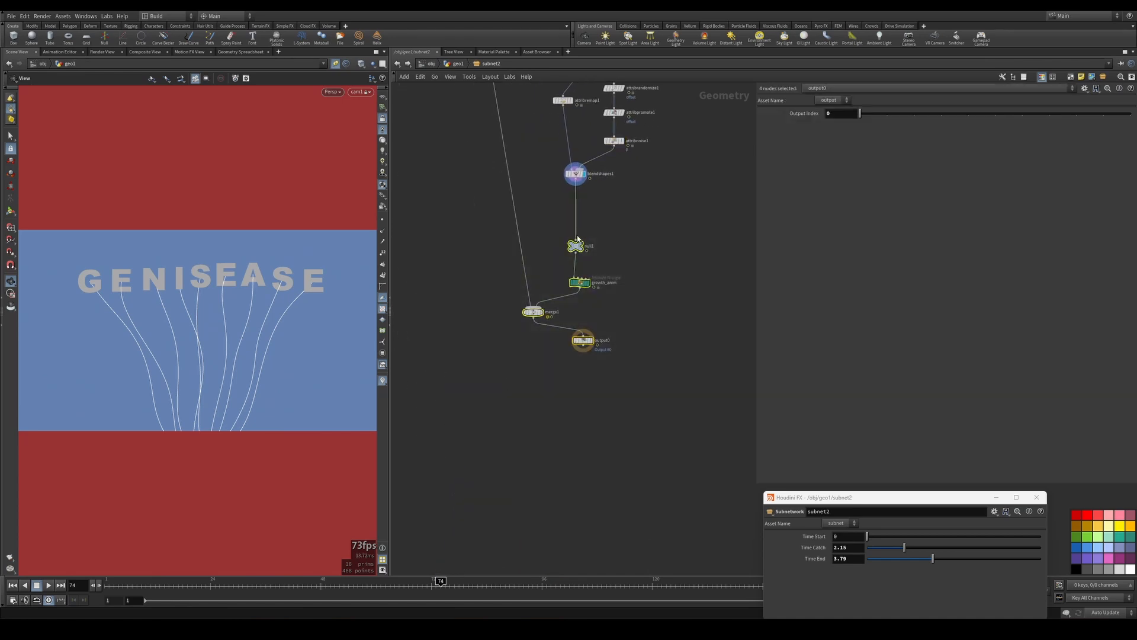
{"action": "left_click_drag", "start_coordinate": [577, 248], "coordinate": [566, 409]}
{"action": "middle_click_drag", "start_coordinate": [612, 274], "coordinate": [573, 548]}
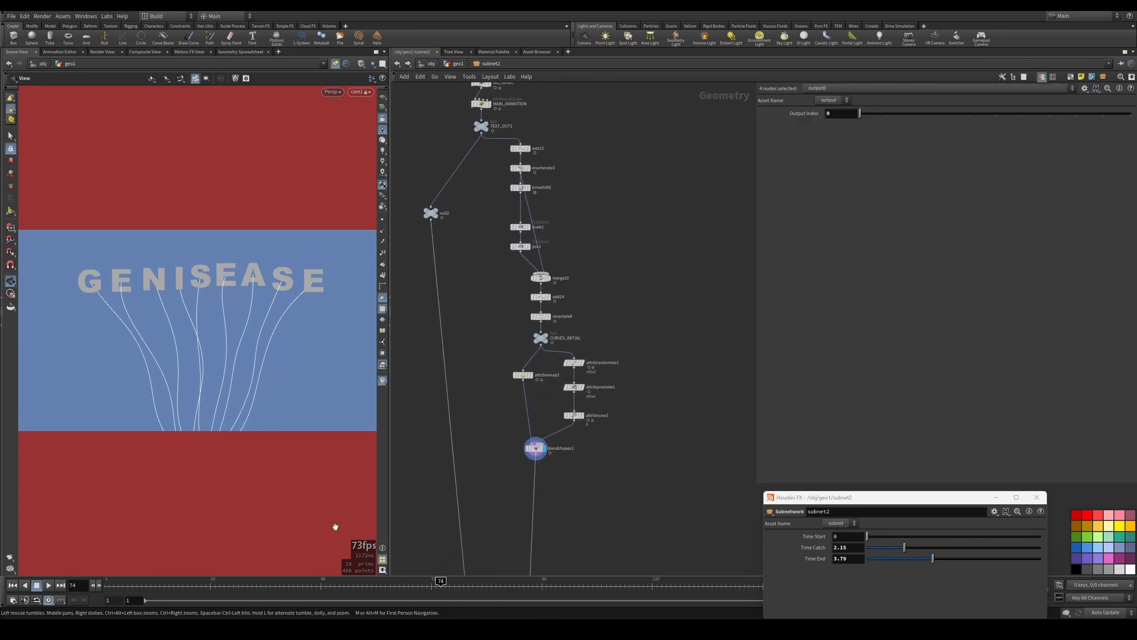
{"action": "left_click_drag", "start_coordinate": [305, 582], "coordinate": [230, 560]}
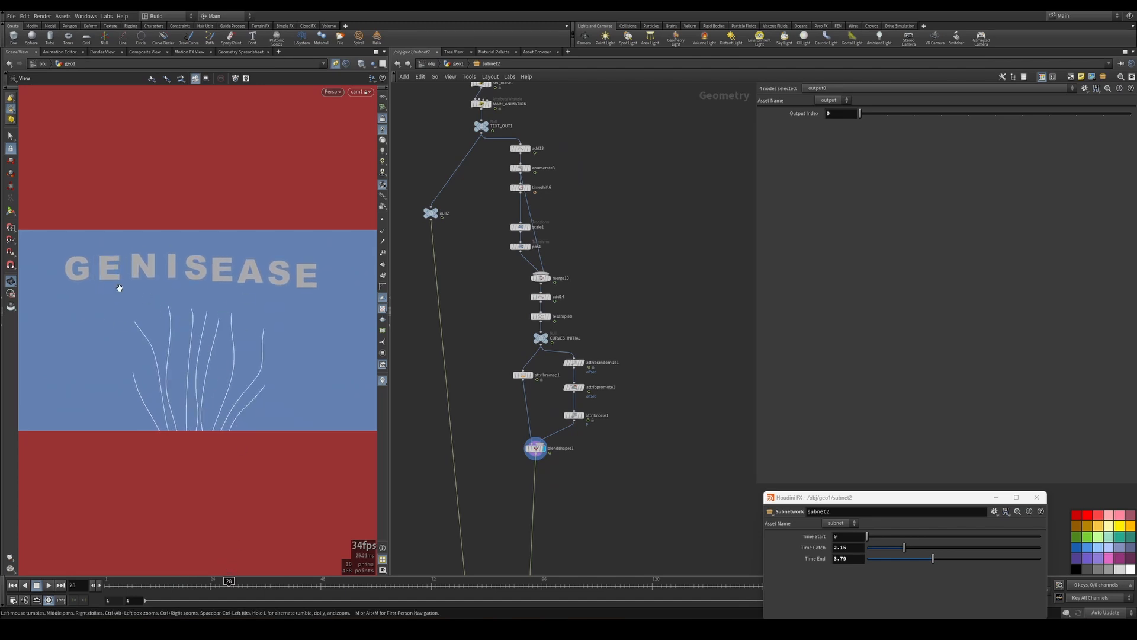
{"action": "left_click_drag", "start_coordinate": [234, 587], "coordinate": [344, 590]}
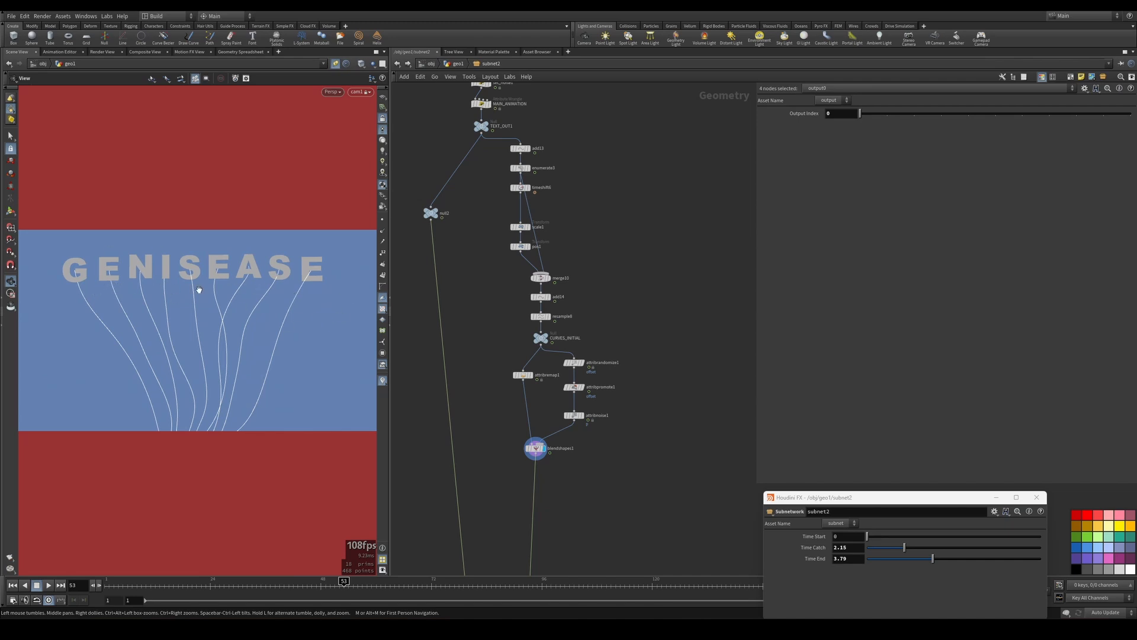
- Duplicate attribremap1, attribrandomize1, attribpromote1, attribnoise1 and blendshapes1 into the space below blendshapes1
{"action": "scroll", "coordinate": [566, 362], "scroll_direction": "up", "scroll_amount": 5}
{"action": "left_click_drag", "start_coordinate": [605, 343], "coordinate": [443, 145]}
{"action": "key", "text": "ctrl+c"}
{"action": "key", "text": "ctrl+v"}
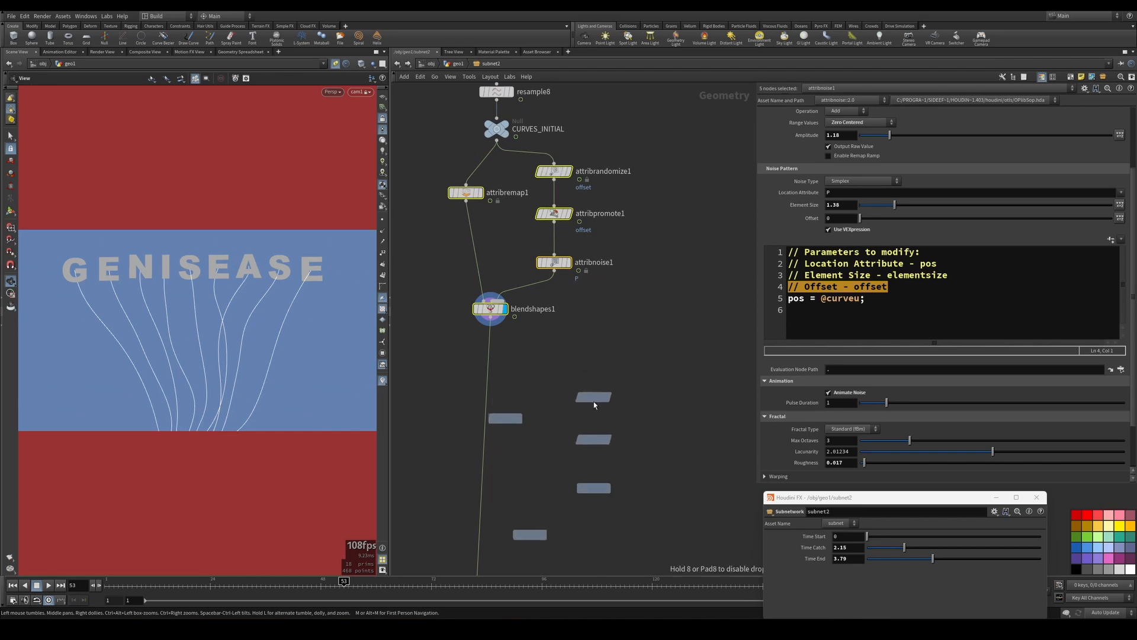
{"action": "scroll", "coordinate": [521, 326], "scroll_direction": "up", "scroll_amount": 2}
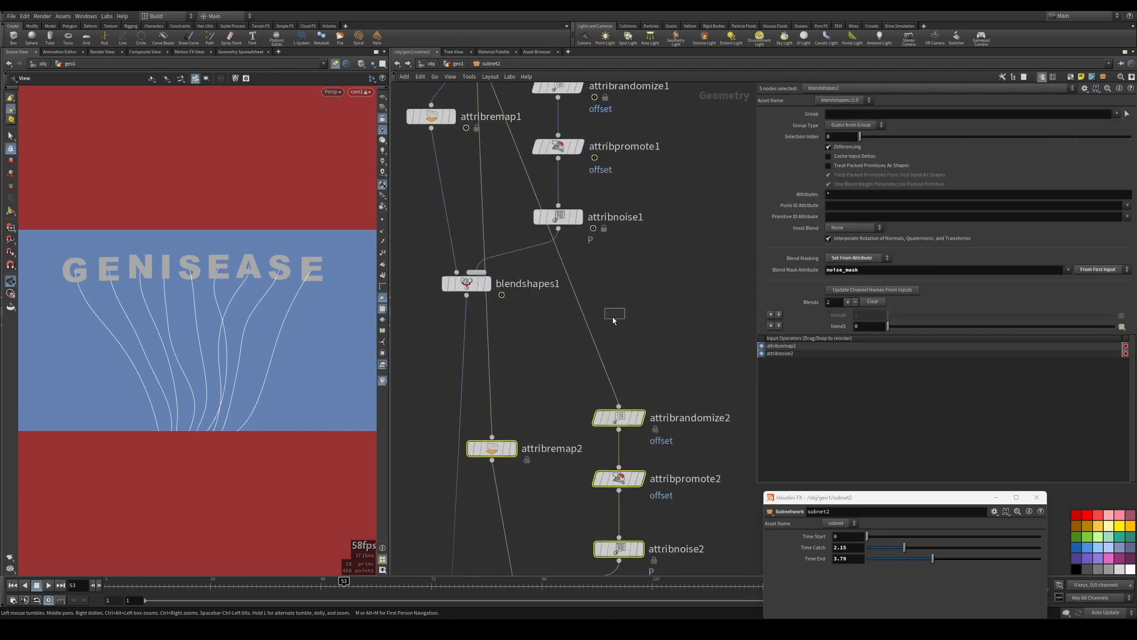
- Feed blendshapes1 into attribremap2 and attribrandomize2, connect blendshapes2 onward to null1, and tidy the copied nodes' layout
{"action": "left_click_drag", "start_coordinate": [613, 317], "coordinate": [466, 295]}
{"action": "middle_click_drag", "start_coordinate": [575, 306], "coordinate": [584, 159]}
{"action": "scroll", "coordinate": [584, 158], "scroll_direction": "down", "scroll_amount": 3}
{"action": "left_click_drag", "start_coordinate": [514, 340], "coordinate": [556, 349]}
{"action": "middle_click_drag", "start_coordinate": [625, 355], "coordinate": [630, 388]}
{"action": "left_click_drag", "start_coordinate": [669, 400], "coordinate": [527, 243]}
{"action": "left_click_drag", "start_coordinate": [609, 258], "coordinate": [566, 257]}
{"action": "left_click", "coordinate": [497, 272]}
- Link blendshapes1's Blend Mask Attribute to attribremap1's New Name with a relative reference
{"action": "scroll", "coordinate": [498, 272], "scroll_direction": "up", "scroll_amount": 2}
{"action": "middle_click_drag", "start_coordinate": [498, 272], "coordinate": [480, 534]}
{"action": "left_click", "coordinate": [490, 261]}
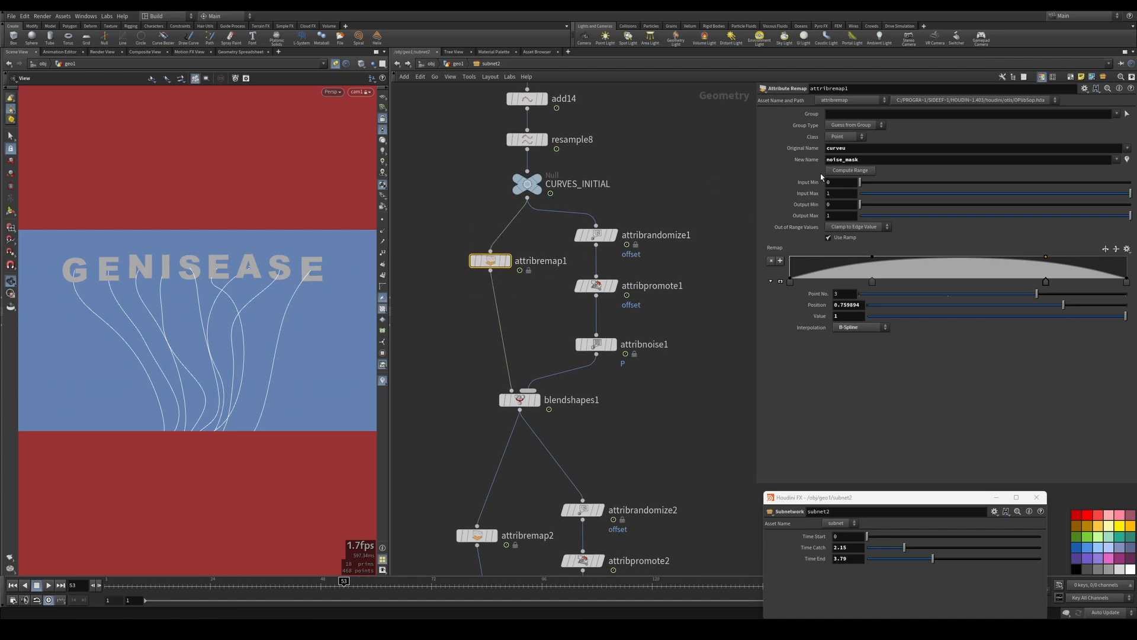
{"action": "right_click", "coordinate": [809, 160]}
{"action": "left_click", "coordinate": [862, 224]}
{"action": "left_click", "coordinate": [520, 400]}
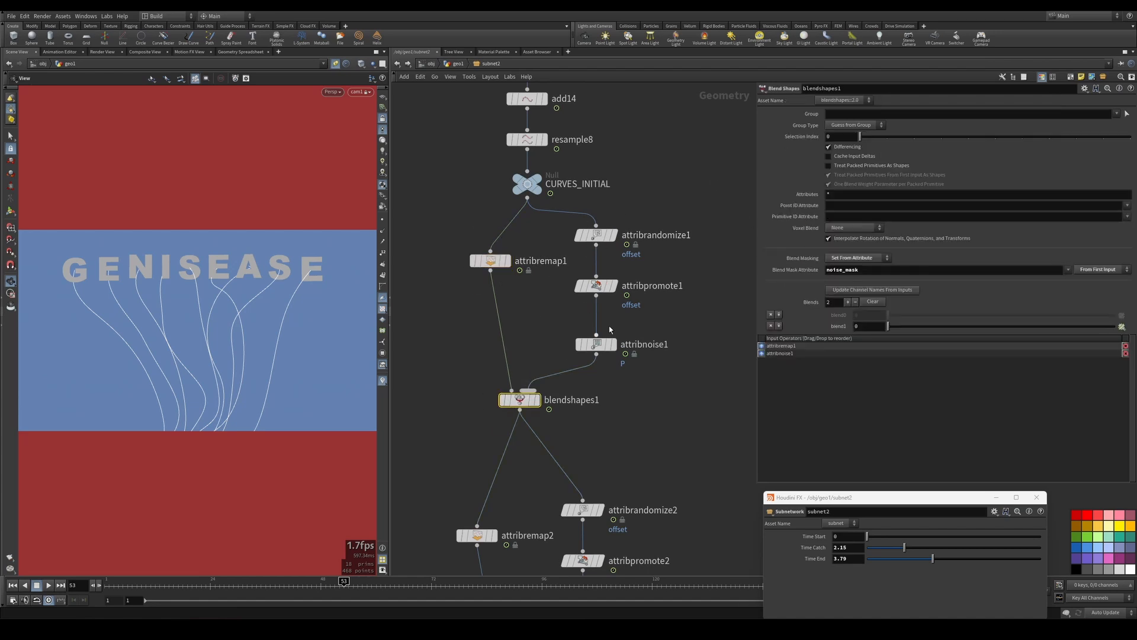
{"action": "right_click", "coordinate": [804, 271]}
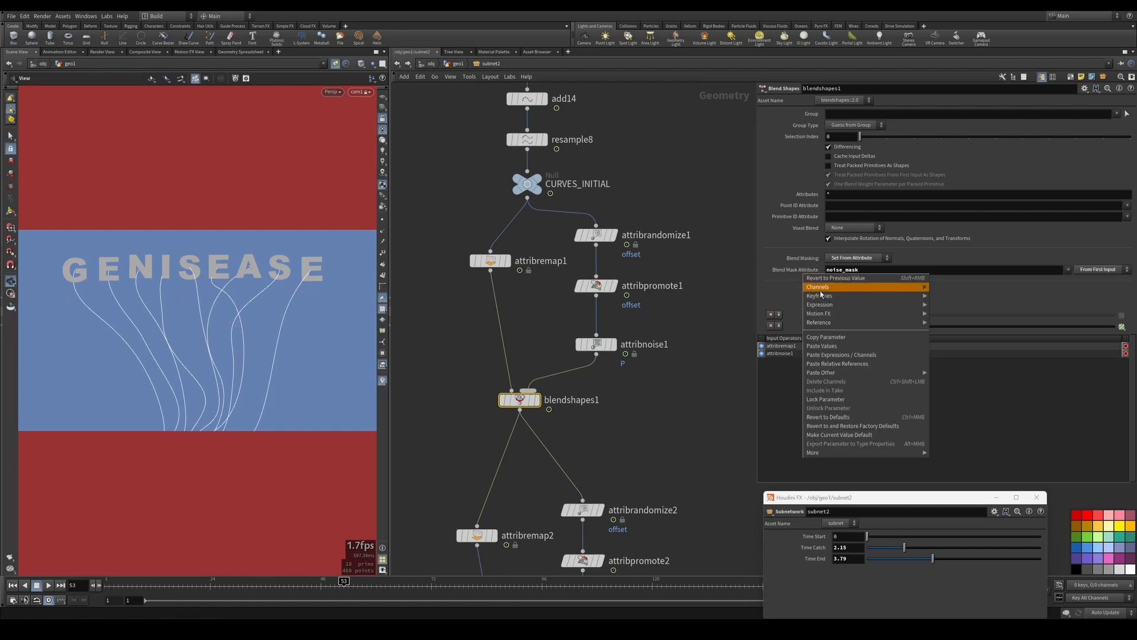
{"action": "left_click", "coordinate": [840, 364]}
- Link blendshapes2's Blend Mask Attribute to attribremap2's New Name with a relative reference
{"action": "scroll", "coordinate": [615, 408], "scroll_direction": "down", "scroll_amount": 4}
{"action": "middle_click_drag", "start_coordinate": [559, 484], "coordinate": [530, 325]}
{"action": "scroll", "coordinate": [531, 325], "scroll_direction": "up", "scroll_amount": 4}
{"action": "left_click_drag", "start_coordinate": [556, 274], "coordinate": [496, 307]}
{"action": "left_click", "coordinate": [501, 298]}
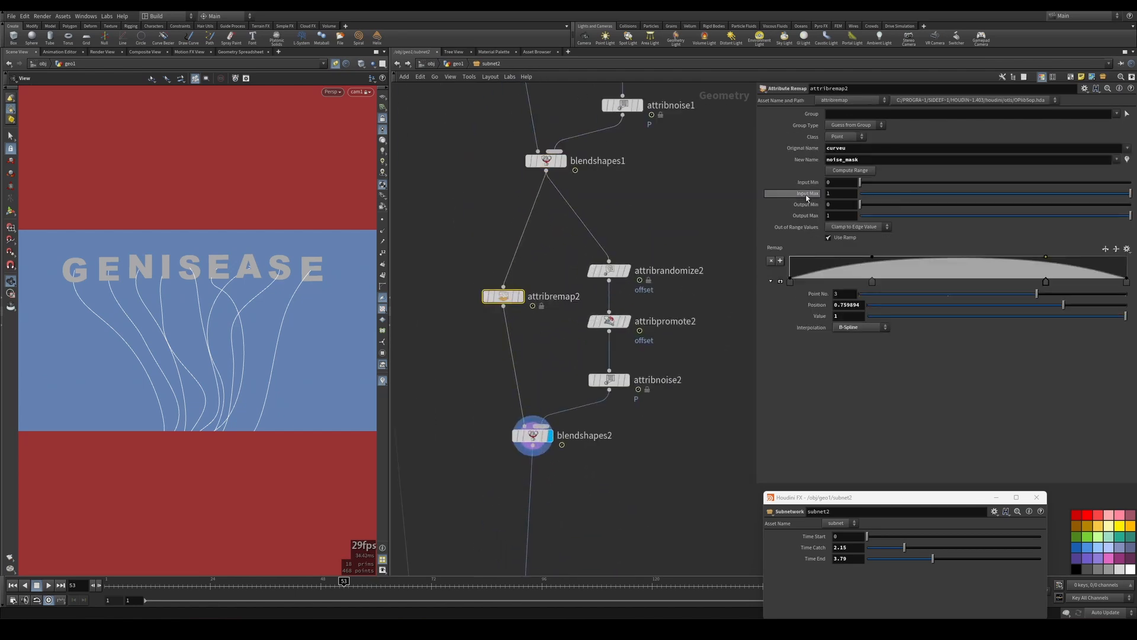
{"action": "right_click", "coordinate": [807, 160]}
{"action": "left_click", "coordinate": [835, 224]}
{"action": "left_click", "coordinate": [552, 423]}
{"action": "right_click", "coordinate": [797, 271]}
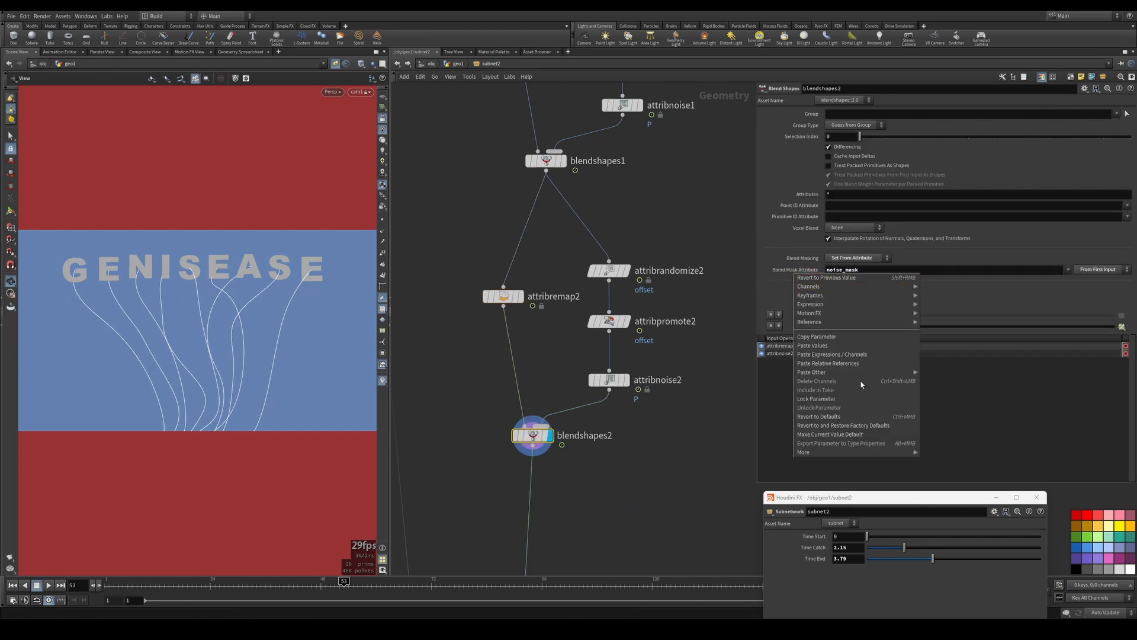
{"action": "left_click", "coordinate": [832, 358]}
{"action": "left_click_drag", "start_coordinate": [523, 294], "coordinate": [526, 294]}
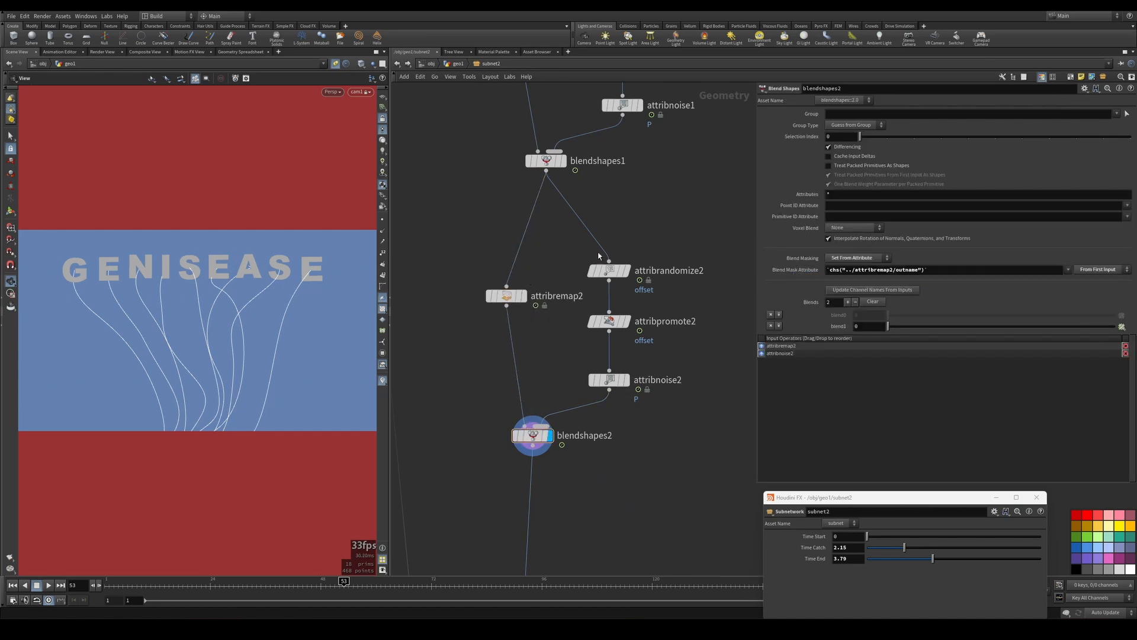
- Set attribremap2's New Name to tip_mask and check that blendshapes2 picks up the attribute
{"action": "left_click", "coordinate": [509, 299]}
{"action": "double_click", "coordinate": [885, 160]}
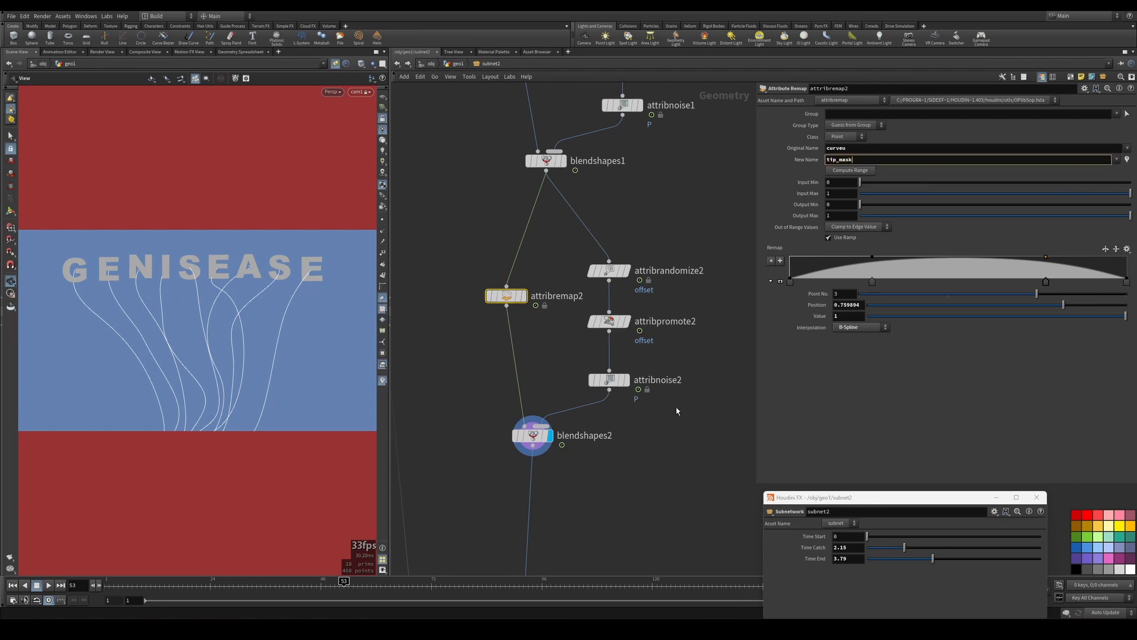
{"action": "left_click", "coordinate": [536, 379]}
{"action": "middle_click_drag", "start_coordinate": [536, 379], "coordinate": [529, 295]}
{"action": "middle_click", "coordinate": [526, 351]}
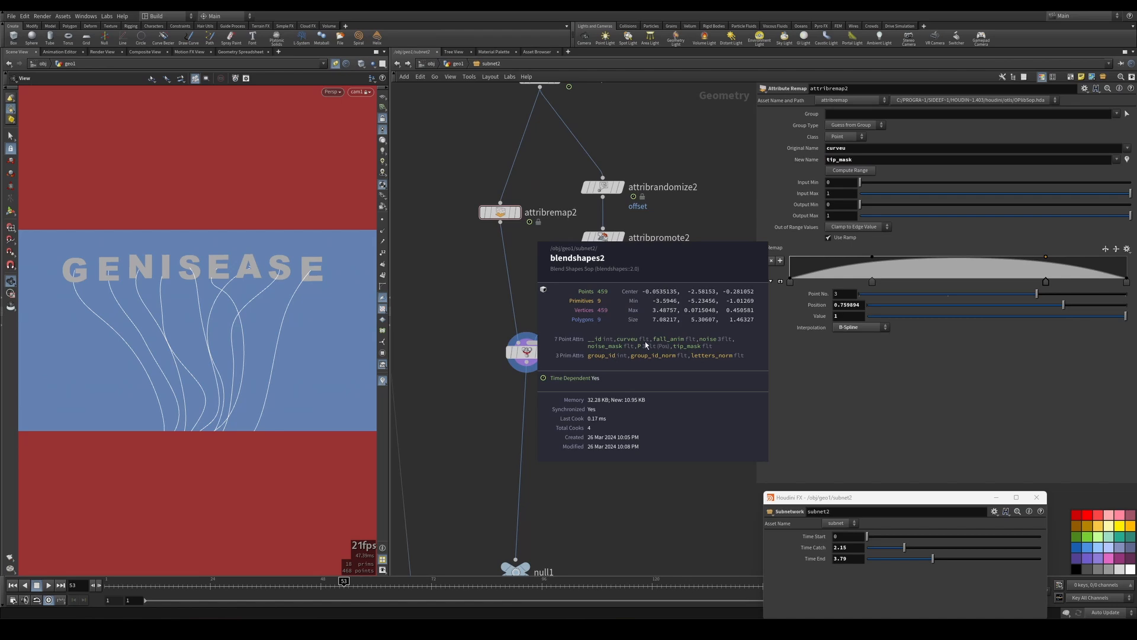
{"action": "left_click", "coordinate": [529, 351]}
{"action": "left_click", "coordinate": [797, 270]}
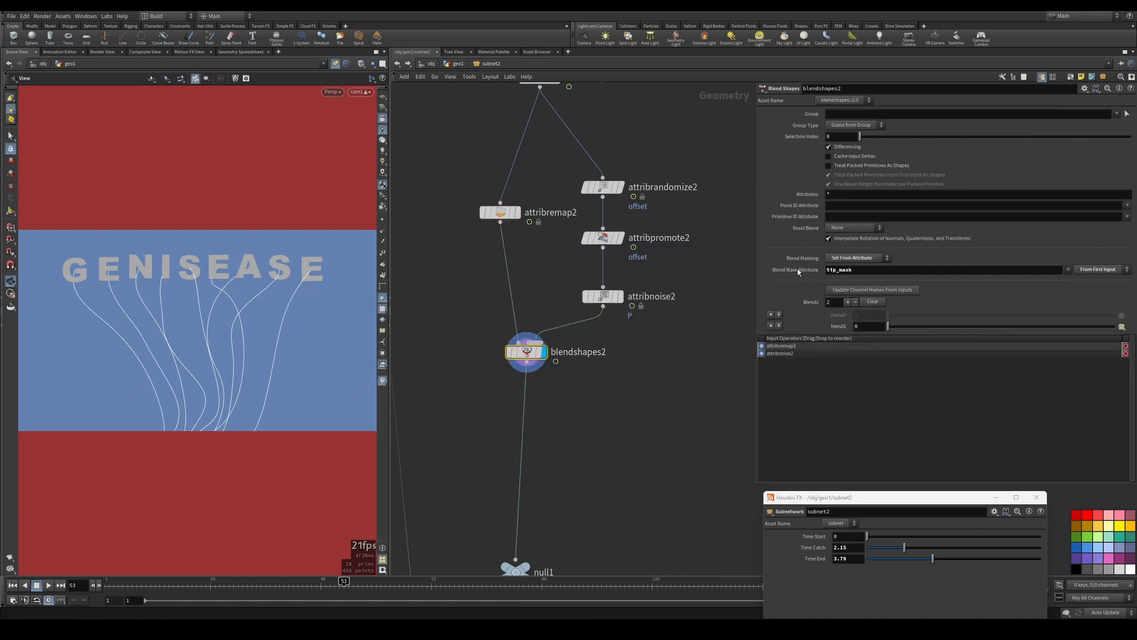
- Move both value-1 points of attribremap2's ramp to the far end, the last one at position 1, to mask only the curve tips
{"action": "left_click", "coordinate": [511, 217]}
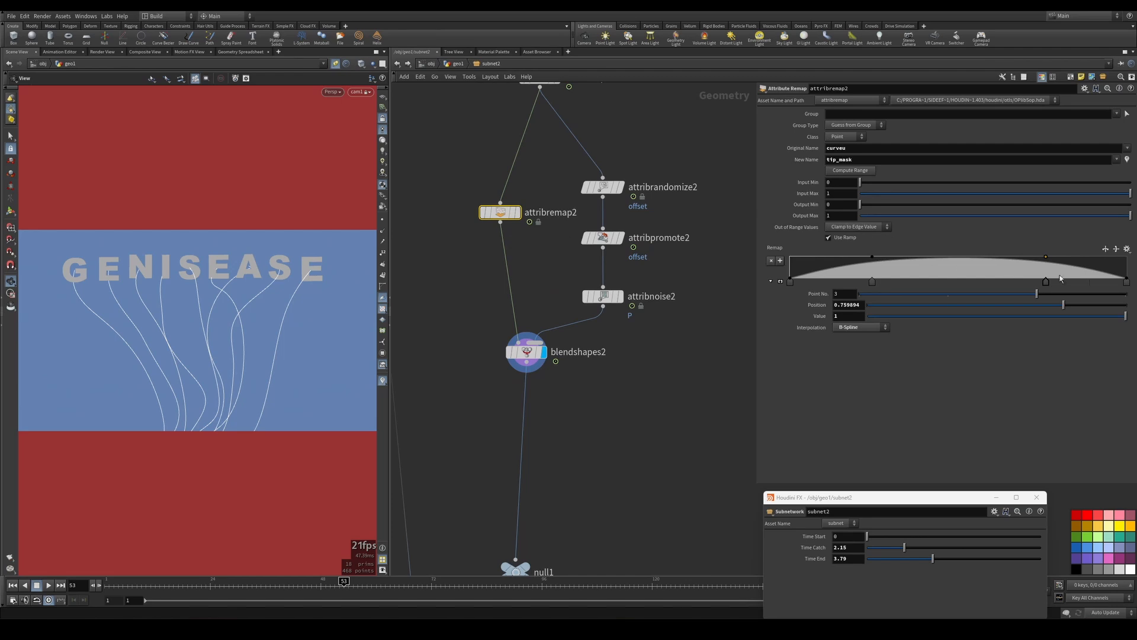
{"action": "left_click_drag", "start_coordinate": [1047, 258], "coordinate": [1128, 252]}
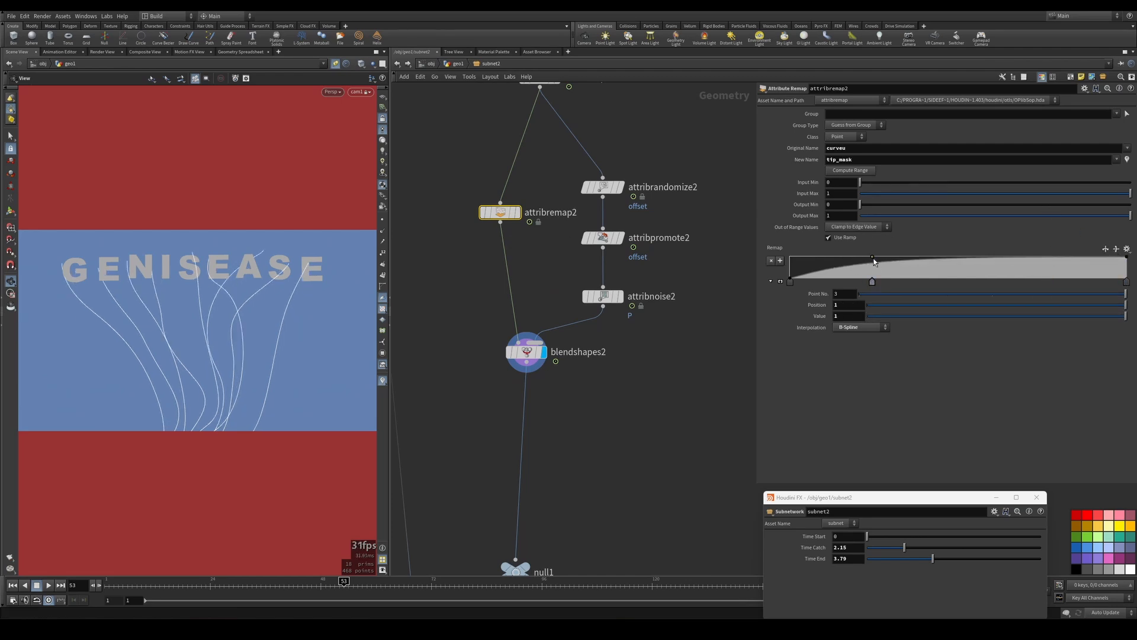
{"action": "left_click_drag", "start_coordinate": [874, 262], "coordinate": [1114, 261]}
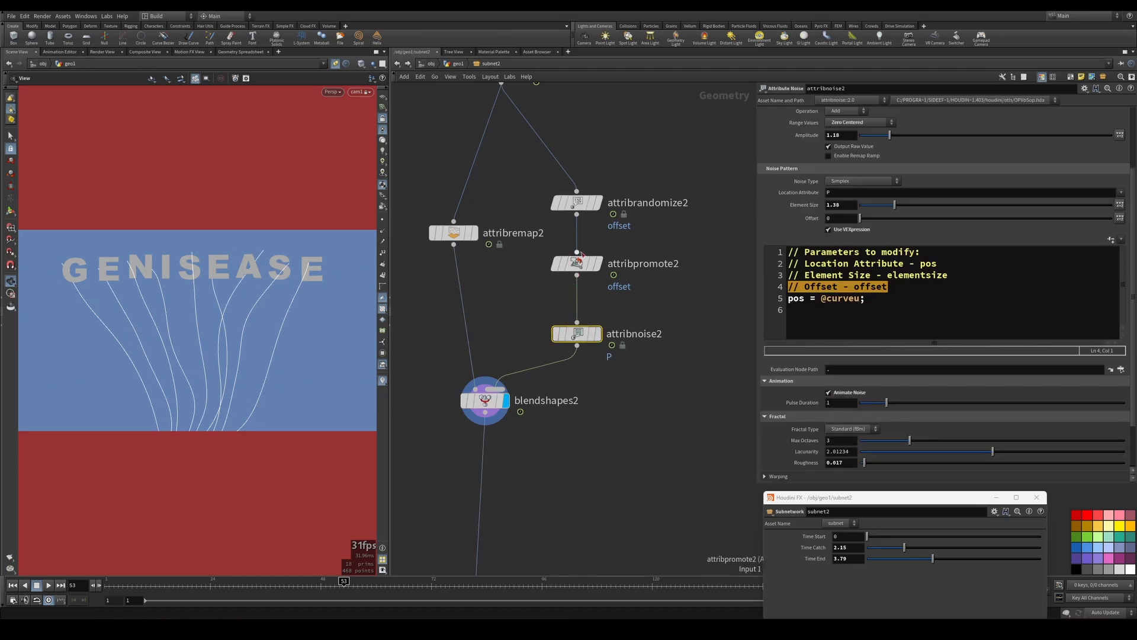
- Set the second Max Value component of attribrandomize2 to 12.124
{"action": "left_click", "coordinate": [576, 202]}
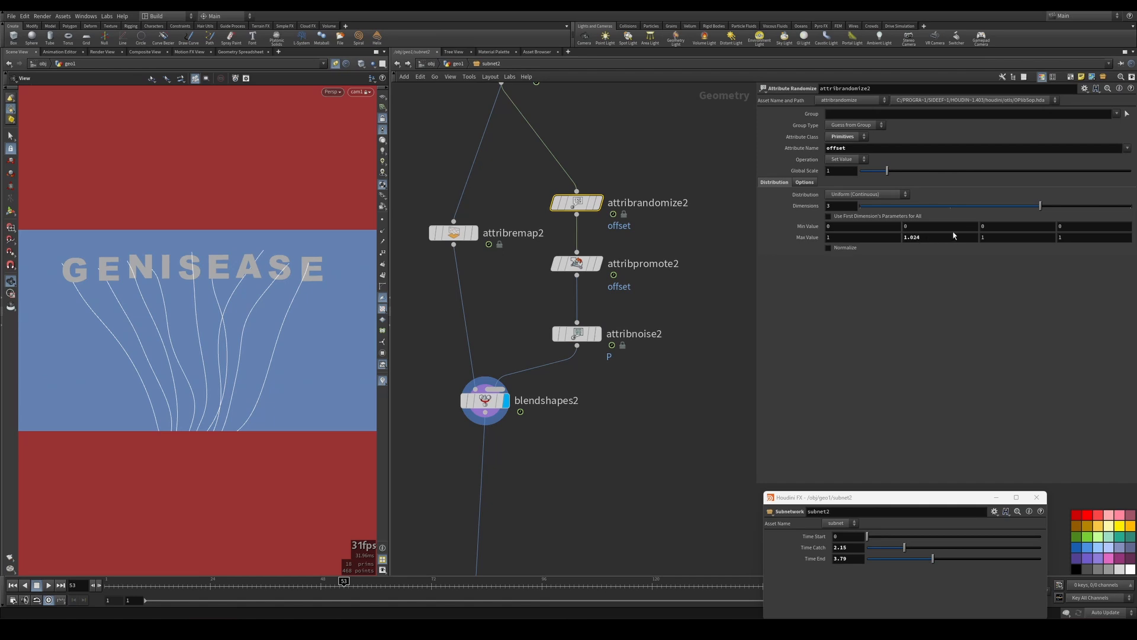
{"action": "middle_click_drag", "start_coordinate": [929, 237], "coordinate": [895, 249]}
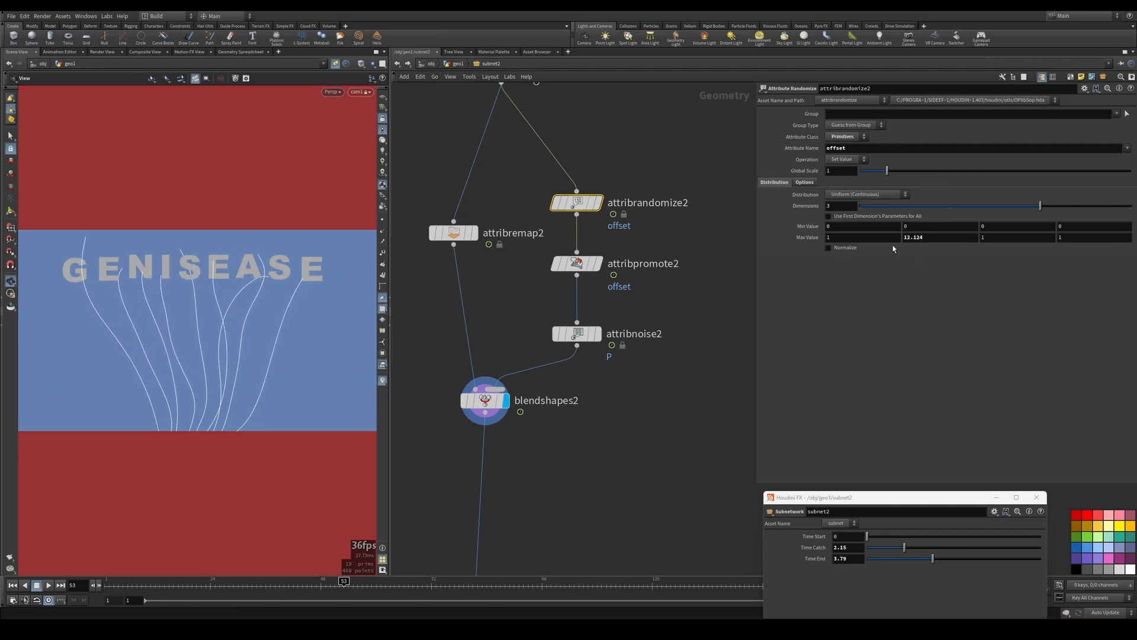
- Set attribnoise2's Lacunarity to 1.855, Roughness to 0.054, Pulse Duration to 0.49 and Element Size to 0.55
{"action": "middle_click_drag", "start_coordinate": [584, 400], "coordinate": [532, 382]}
{"action": "scroll", "coordinate": [581, 427], "scroll_direction": "down", "scroll_amount": 1}
{"action": "scroll", "coordinate": [531, 383], "scroll_direction": "up", "scroll_amount": 1}
{"action": "left_click", "coordinate": [522, 321]}
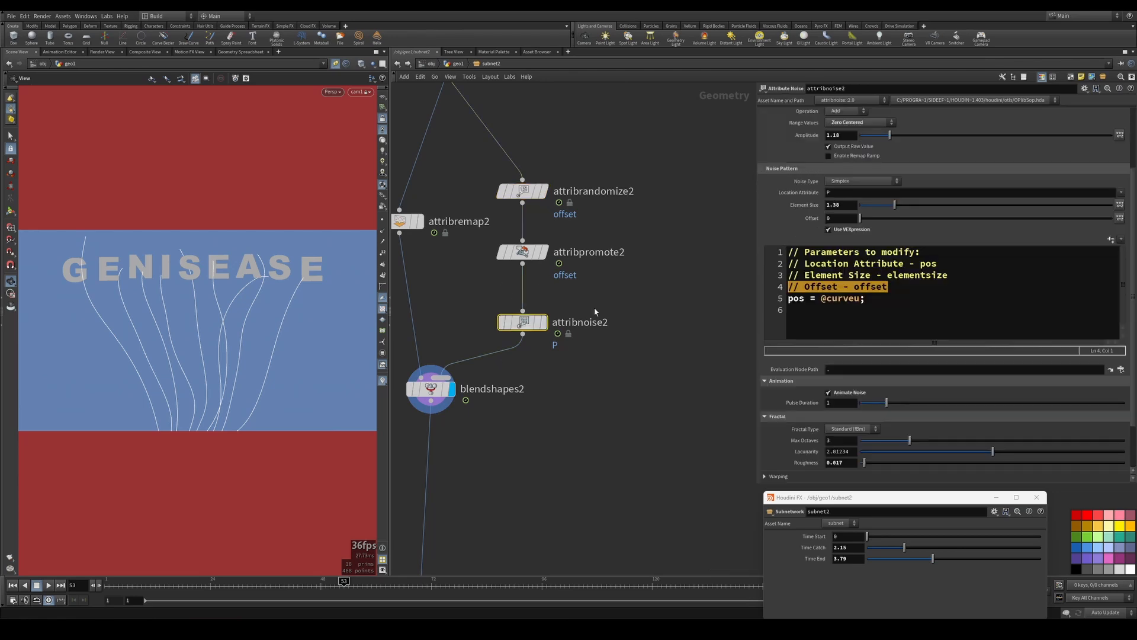
{"action": "middle_click_drag", "start_coordinate": [594, 311], "coordinate": [611, 369]}
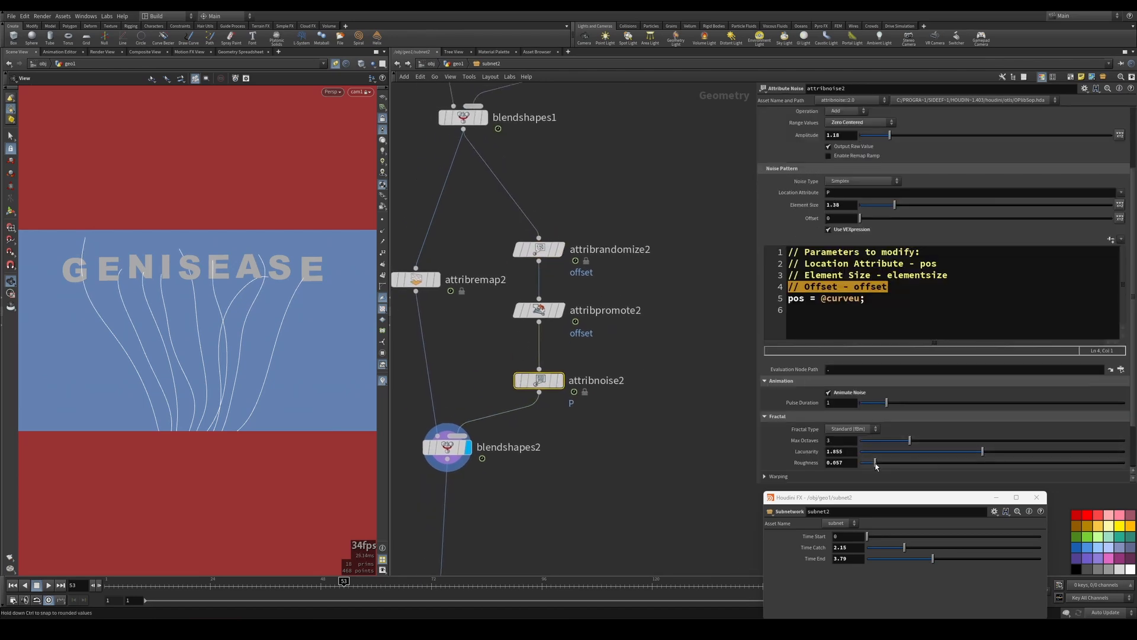
{"action": "left_click_drag", "start_coordinate": [890, 203], "coordinate": [951, 212]}
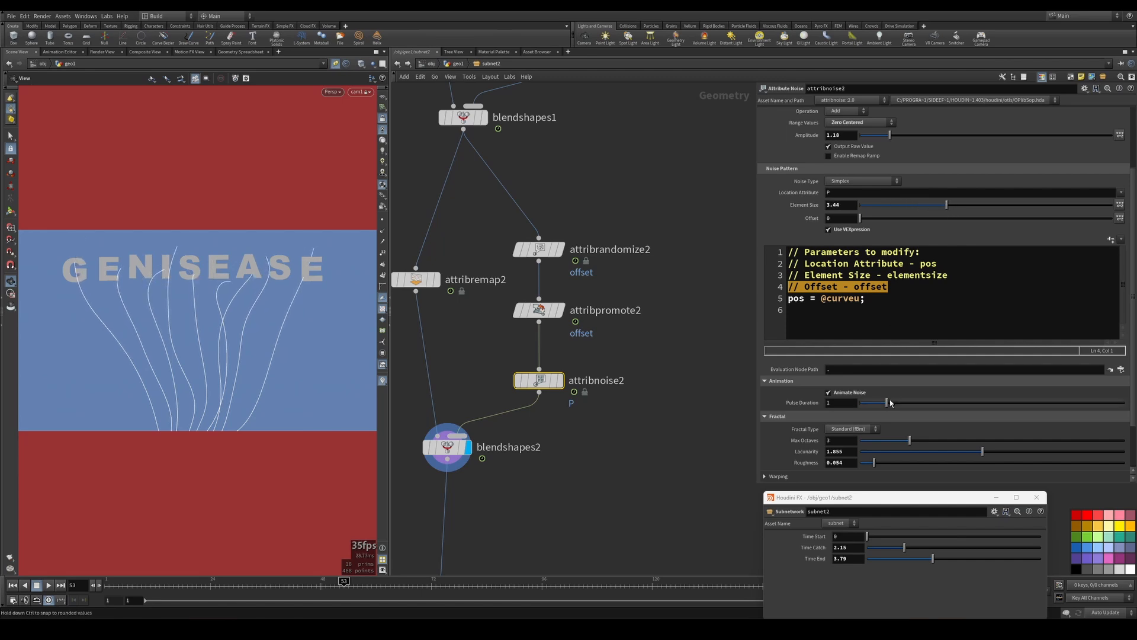
{"action": "left_click_drag", "start_coordinate": [878, 403], "coordinate": [875, 409]}
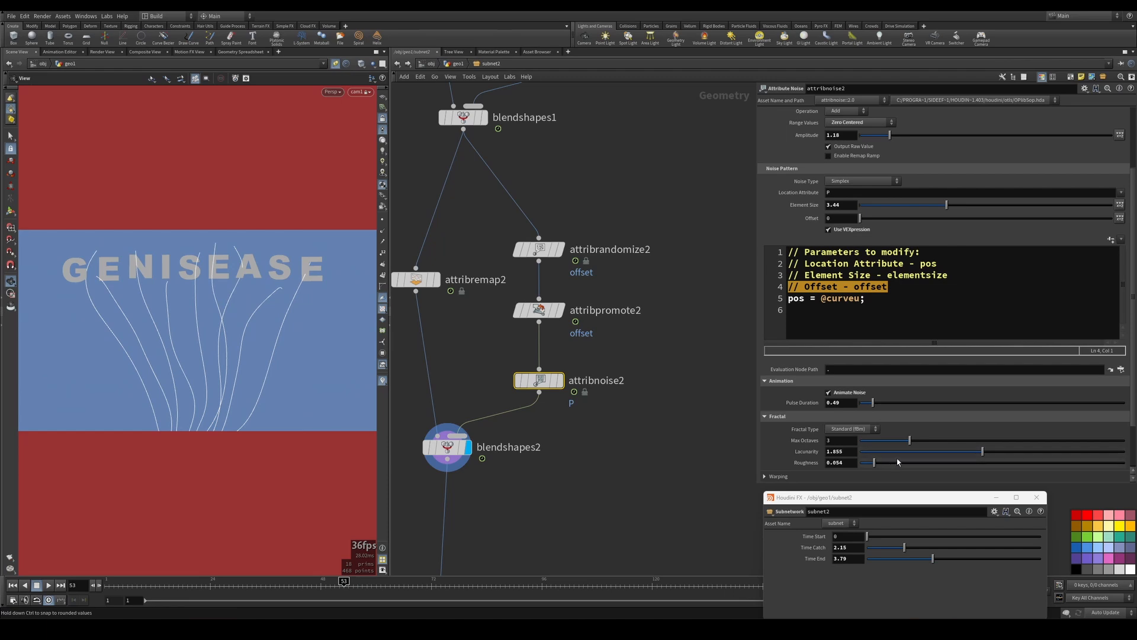
{"action": "left_click_drag", "start_coordinate": [935, 211], "coordinate": [875, 213]}
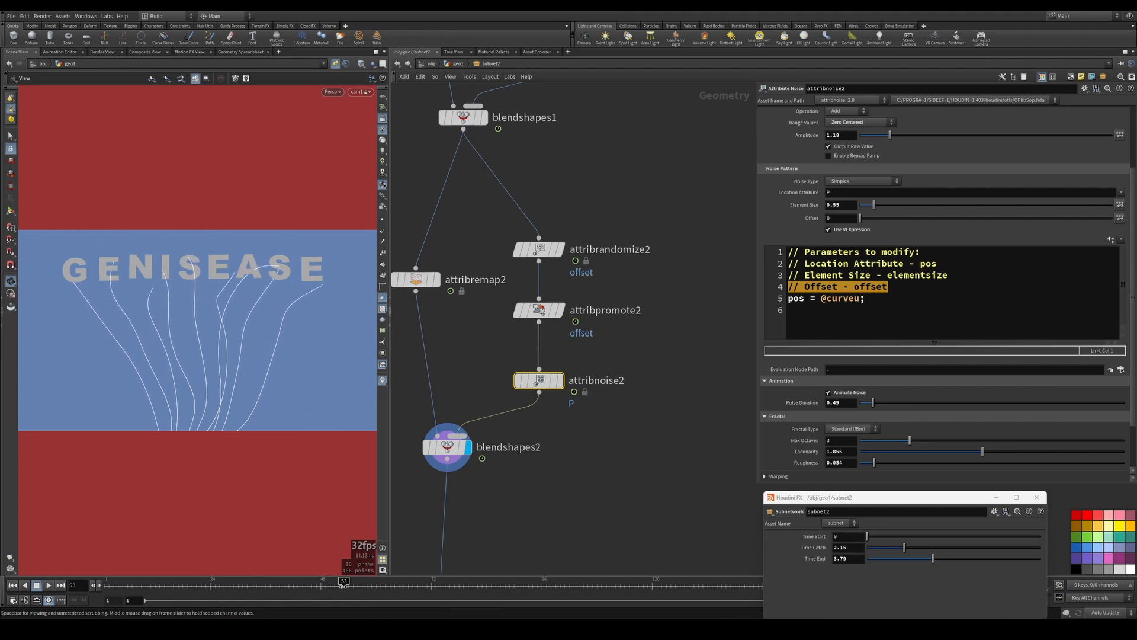
- Scrub the timeline to frame 45 to check the tip motion, and review the whole node network
{"action": "left_click_drag", "start_coordinate": [342, 583], "coordinate": [307, 582]}
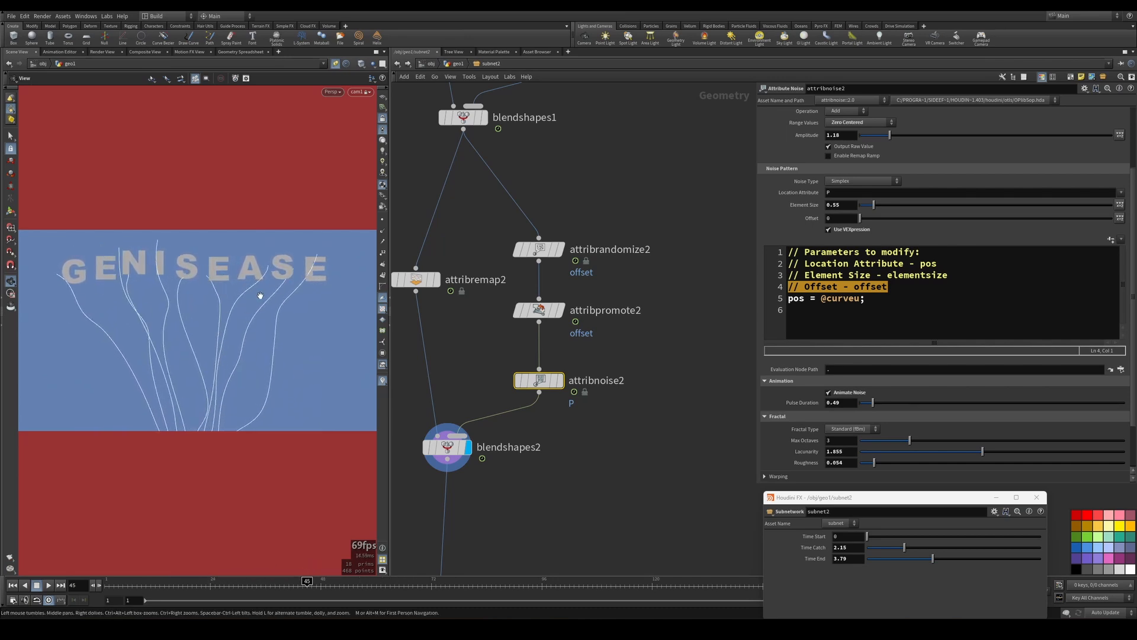
{"action": "scroll", "coordinate": [592, 385], "scroll_direction": "down", "scroll_amount": 10}
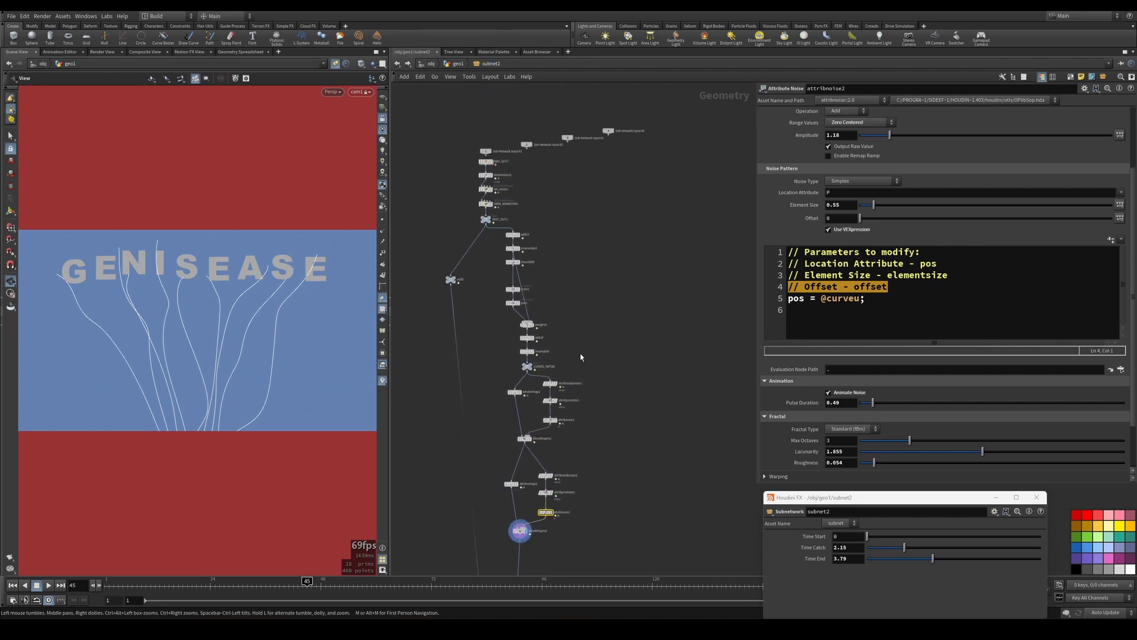
{"action": "scroll", "coordinate": [580, 357], "scroll_direction": "up", "scroll_amount": 8}
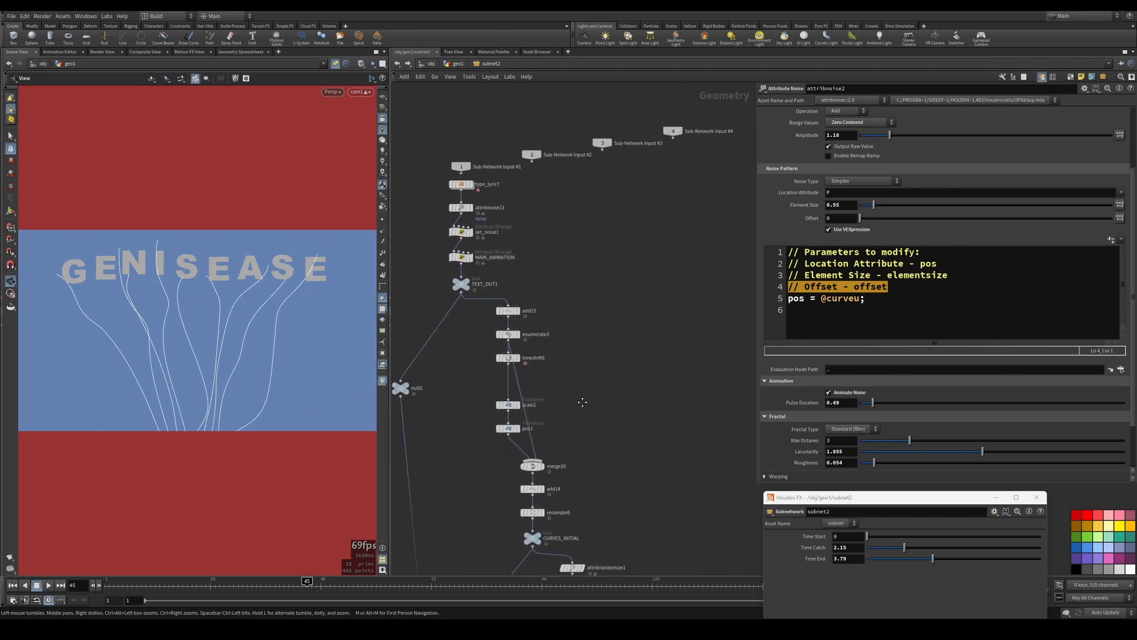
{"action": "scroll", "coordinate": [582, 403], "scroll_direction": "up", "scroll_amount": 3}
{"action": "scroll", "coordinate": [577, 338], "scroll_direction": "down", "scroll_amount": 10}
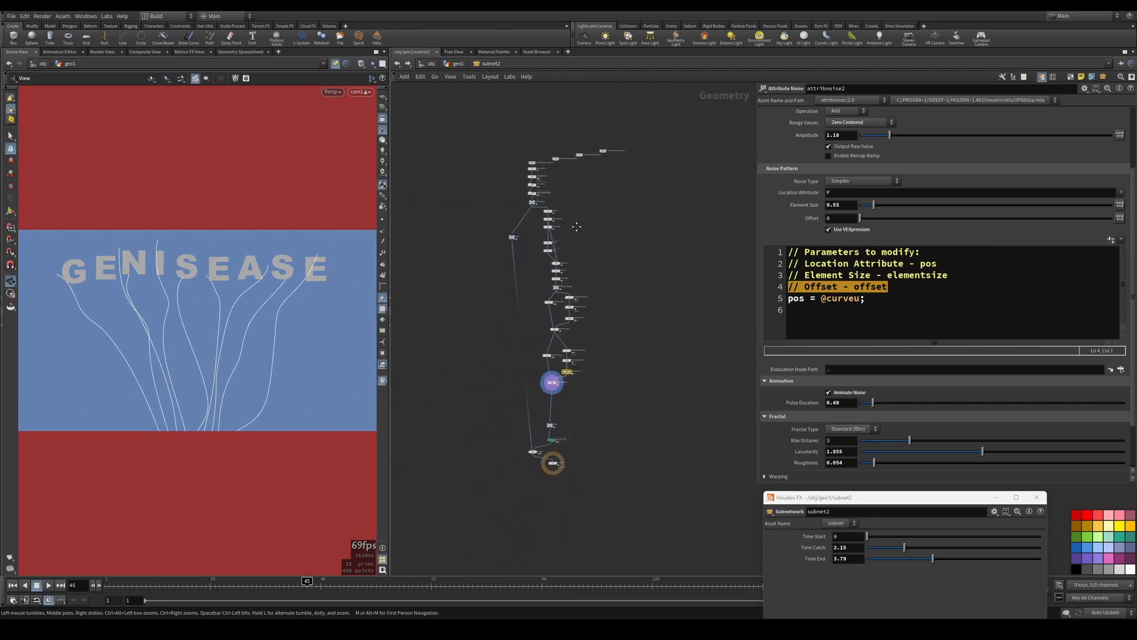
{"action": "scroll", "coordinate": [572, 343], "scroll_direction": "up", "scroll_amount": 6}
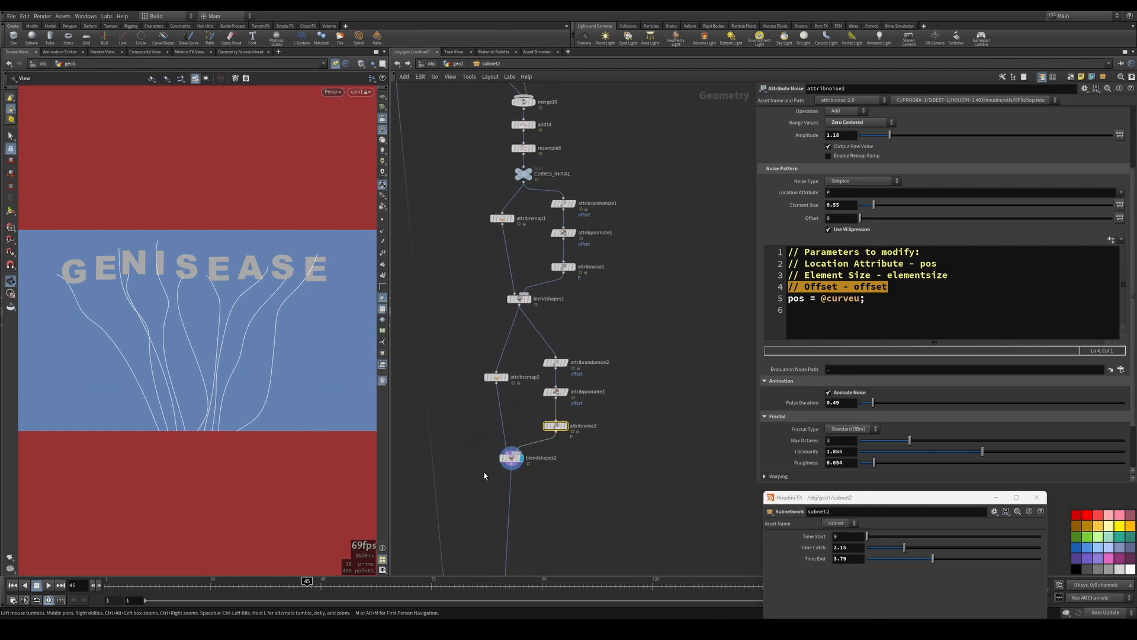
- Duplicate the MAIN_ANIMATION wrangle, insert the copy between blendshapes2 and null1, and display it
{"action": "middle_click_drag", "start_coordinate": [479, 287], "coordinate": [498, 504]}
{"action": "middle_click_drag", "start_coordinate": [465, 278], "coordinate": [478, 397]}
{"action": "left_click_drag", "start_coordinate": [483, 227], "coordinate": [614, 368], "text": "alt"}
{"action": "middle_click_drag", "start_coordinate": [642, 274], "coordinate": [598, 161]}
{"action": "scroll", "coordinate": [598, 161], "scroll_direction": "down", "scroll_amount": 3}
{"action": "left_click_drag", "start_coordinate": [578, 218], "coordinate": [570, 481]}
{"action": "middle_click_drag", "start_coordinate": [630, 416], "coordinate": [653, 318]}
{"action": "scroll", "coordinate": [603, 399], "scroll_direction": "up", "scroll_amount": 5}
{"action": "left_click_drag", "start_coordinate": [572, 349], "coordinate": [474, 347]}
{"action": "middle_click_drag", "start_coordinate": [523, 313], "coordinate": [605, 287]}
{"action": "scroll", "coordinate": [537, 269], "scroll_direction": "up", "scroll_amount": 5}
{"action": "key", "text": "r"}
{"action": "left_click", "coordinate": [513, 287]}
{"action": "left_click", "coordinate": [926, 252]}
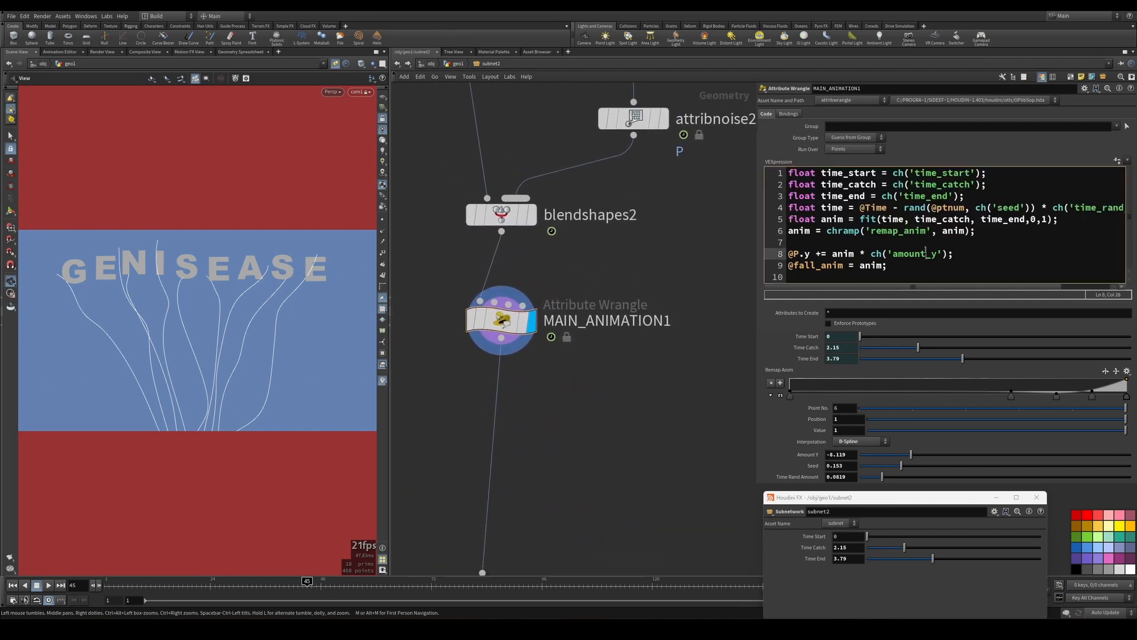
{"action": "left_click_drag", "start_coordinate": [921, 265], "coordinate": [905, 243]}
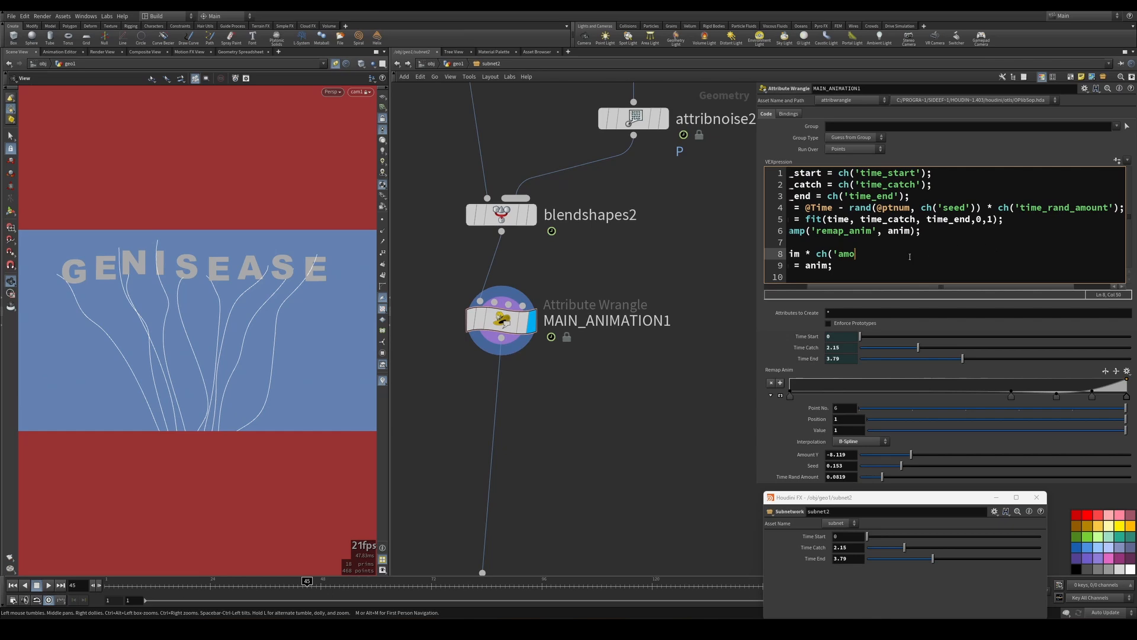
{"action": "key", "text": "ctrl+z"}
{"action": "key", "text": "ctrl+z"}
{"action": "key", "text": "ctrl+z"}
{"action": "key", "text": "ctrl+z"}
{"action": "key", "text": "ctrl+z"}
{"action": "key", "text": "ctrl+z"}
{"action": "key", "text": "ctrl+z"}
{"action": "key", "text": "ctrl+z"}
{"action": "key", "text": "ctrl+z"}
{"action": "left_click_drag", "start_coordinate": [841, 242], "coordinate": [896, 254]}
{"action": "left_click", "coordinate": [892, 266]}
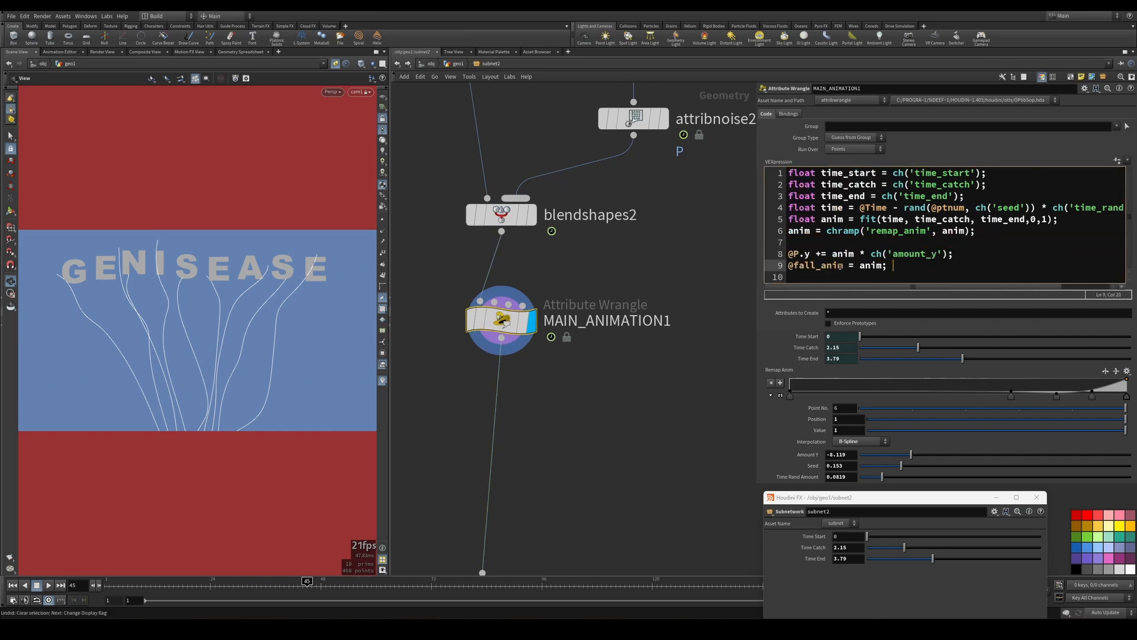
{"action": "mouse_move", "coordinate": [817, 265]}
{"action": "left_mouse_down"}
{"action": "mouse_move", "coordinate": [798, 265]}
{"action": "mouse_move", "coordinate": [817, 266]}
{"action": "left_mouse_up"}
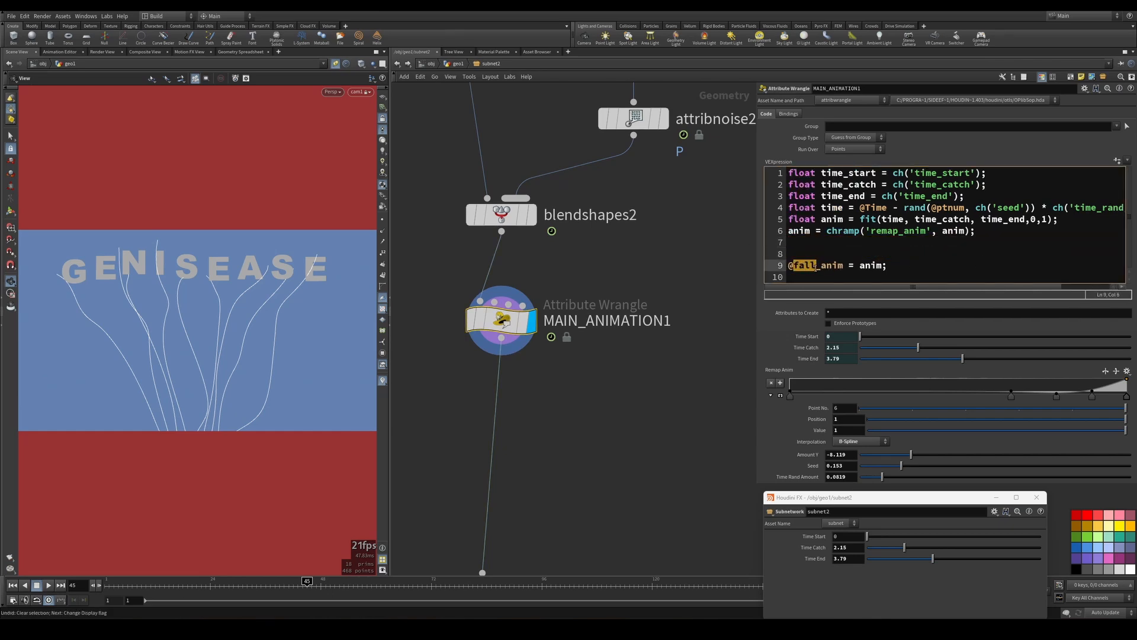
{"action": "key", "text": "BackSpace"}
{"action": "type", "text": "cathc"}
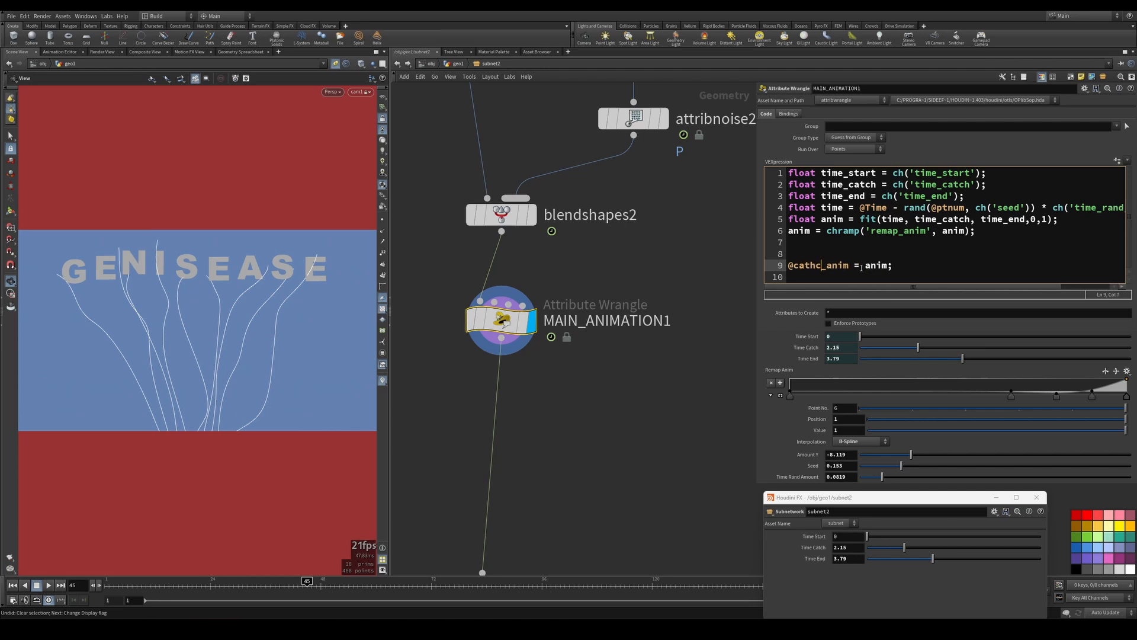
{"action": "key", "text": "BackSpace"}
{"action": "key", "text": "BackSpace"}
{"action": "type", "text": "ch"}
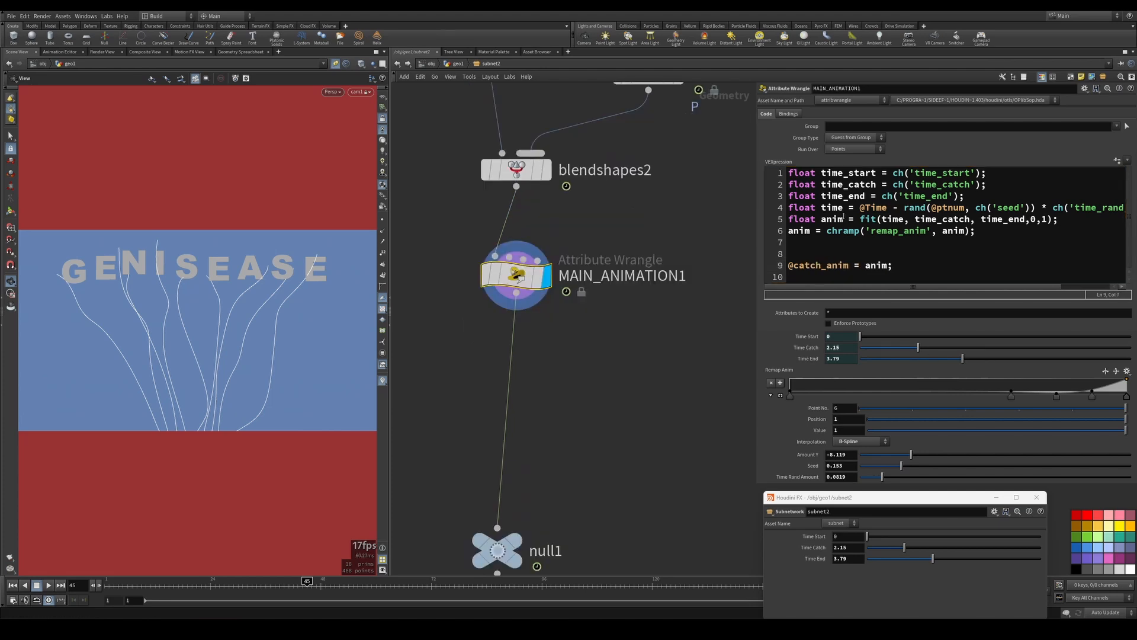
- Remove time_end from the fit call in the anim line and add a minus sign after time_catch
{"action": "left_click_drag", "start_coordinate": [755, 206], "coordinate": [690, 208]}
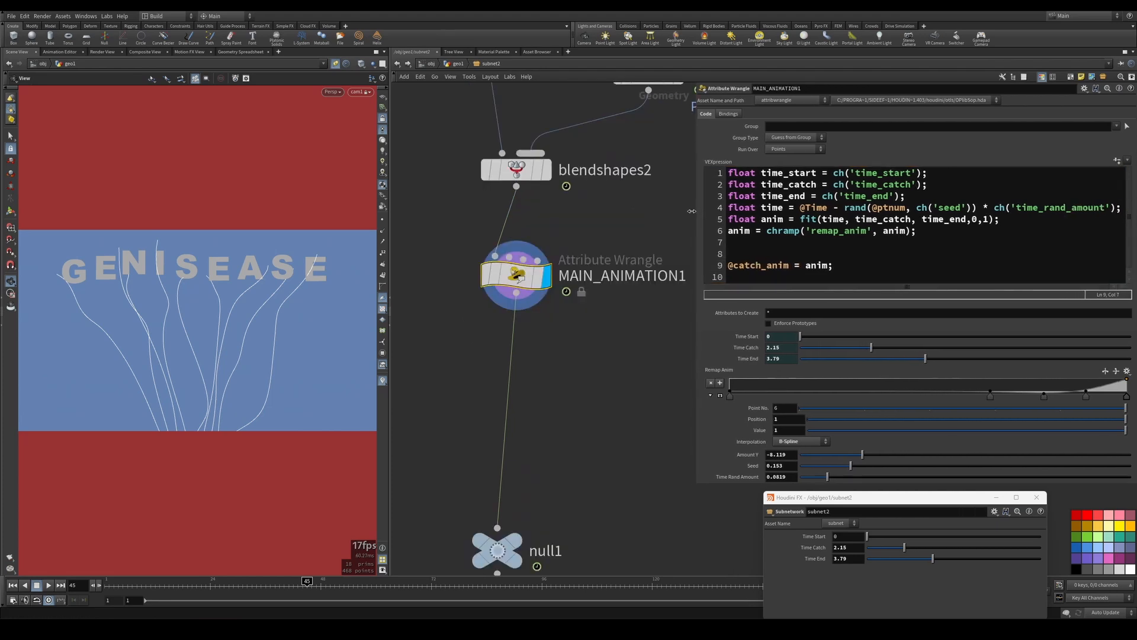
{"action": "left_click", "coordinate": [845, 219]}
{"action": "left_click_drag", "start_coordinate": [914, 221], "coordinate": [959, 224]}
{"action": "key", "text": "BackSpace"}
{"action": "key", "text": "Left"}
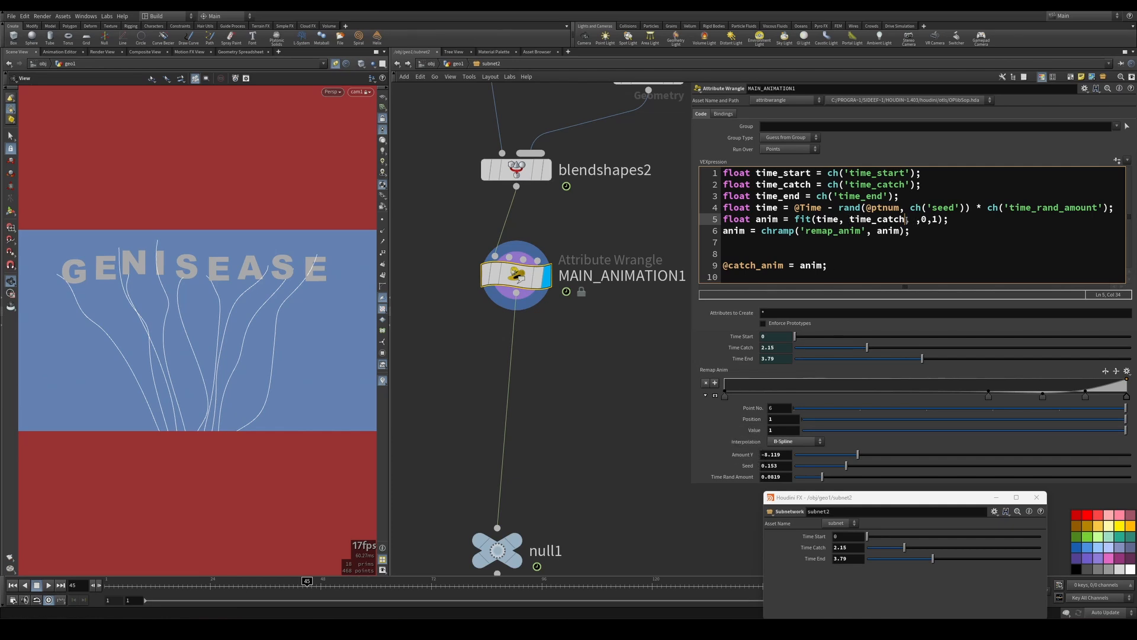
{"action": "type", "text": "-c"}
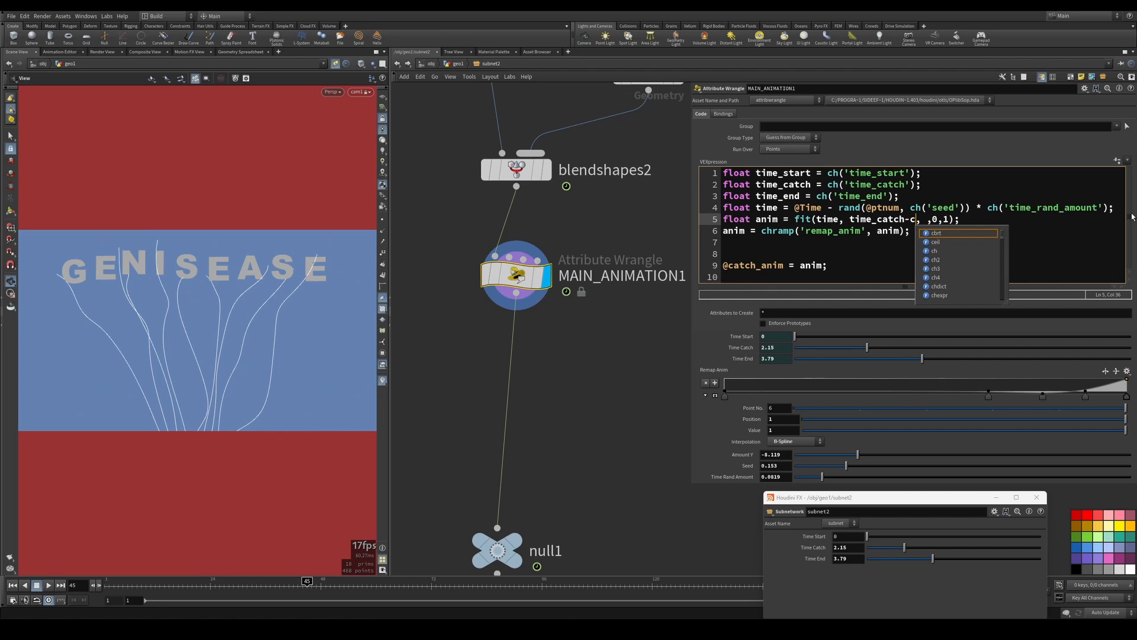
{"action": "key", "text": "BackSpace"}
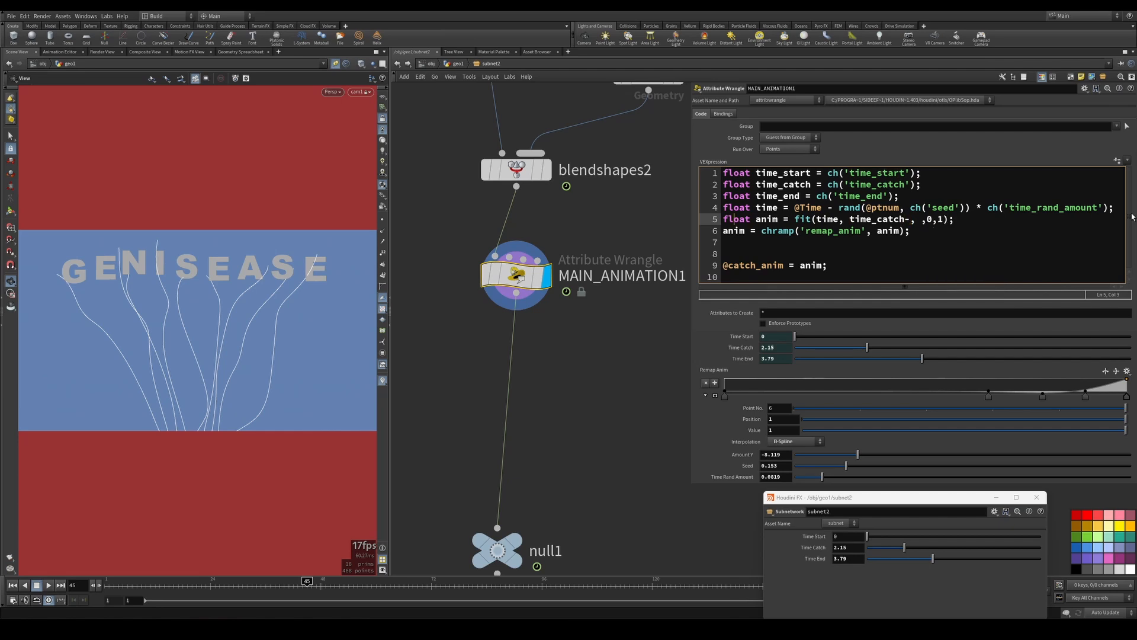
- Insert the line float duratrion = ch('duration'); above the anim line in the wrangle code
{"action": "key", "text": "Home"}
{"action": "key", "text": "Return"}
{"action": "key", "text": "Up"}
{"action": "type", "text": "float"}
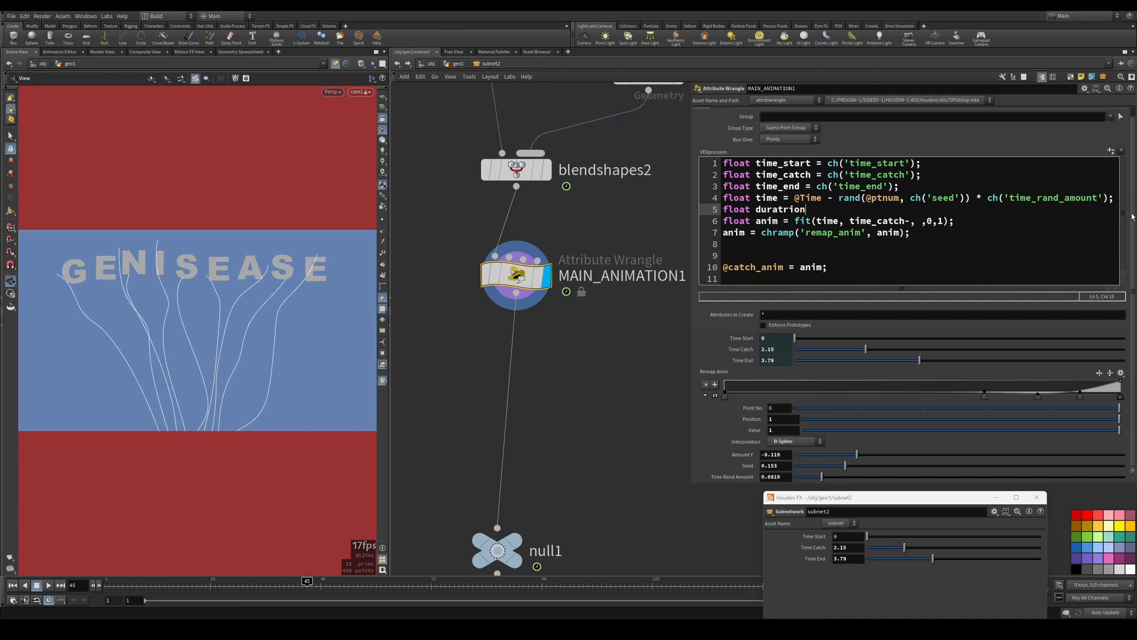
{"action": "type", "text": "duratrion = ch()"}
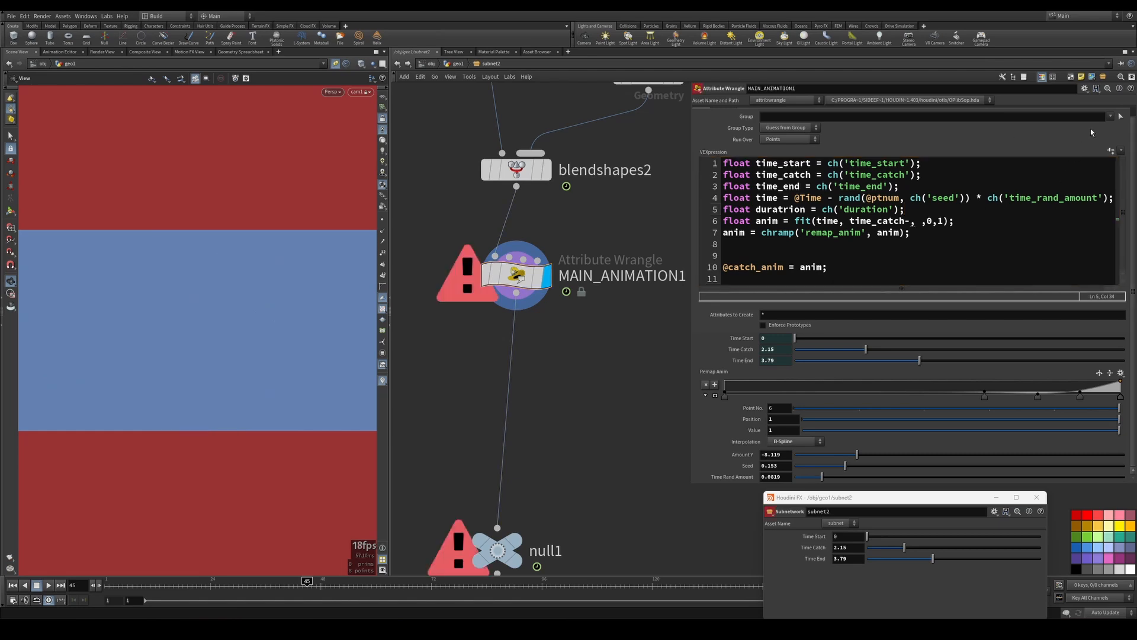
- Complete the fit call's input range as time_catch-duratrion to time_catch
{"action": "double_click", "coordinate": [877, 220]}
{"action": "key", "text": "ctrl+c"}
{"action": "left_click", "coordinate": [921, 220]}
{"action": "key", "text": "ctrl+v"}
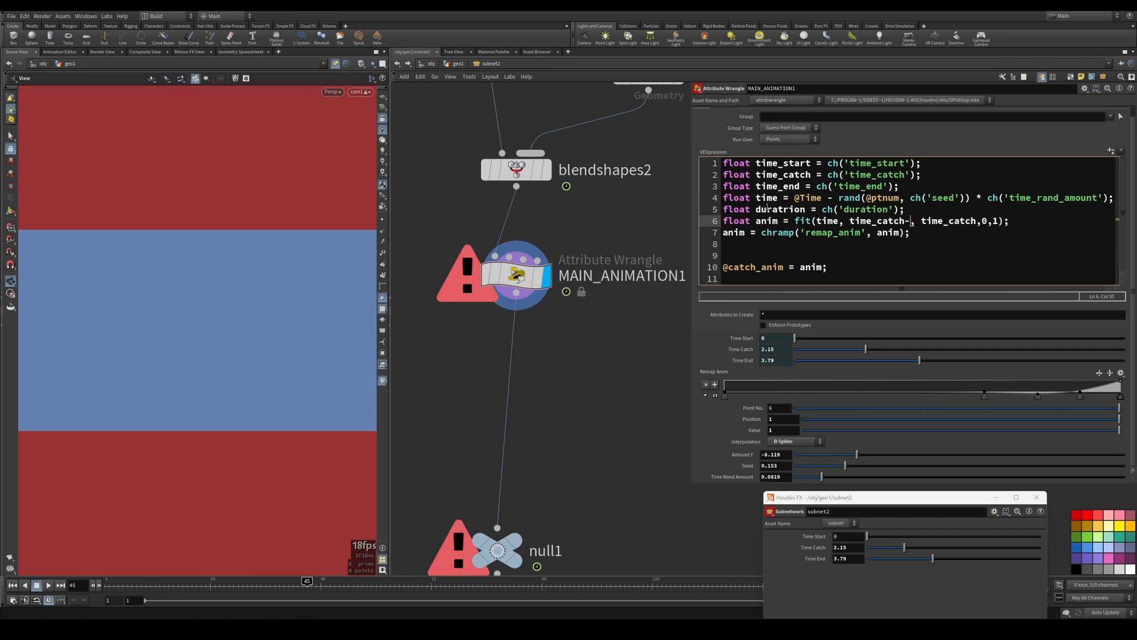
{"action": "left_click_drag", "start_coordinate": [756, 209], "coordinate": [802, 211]}
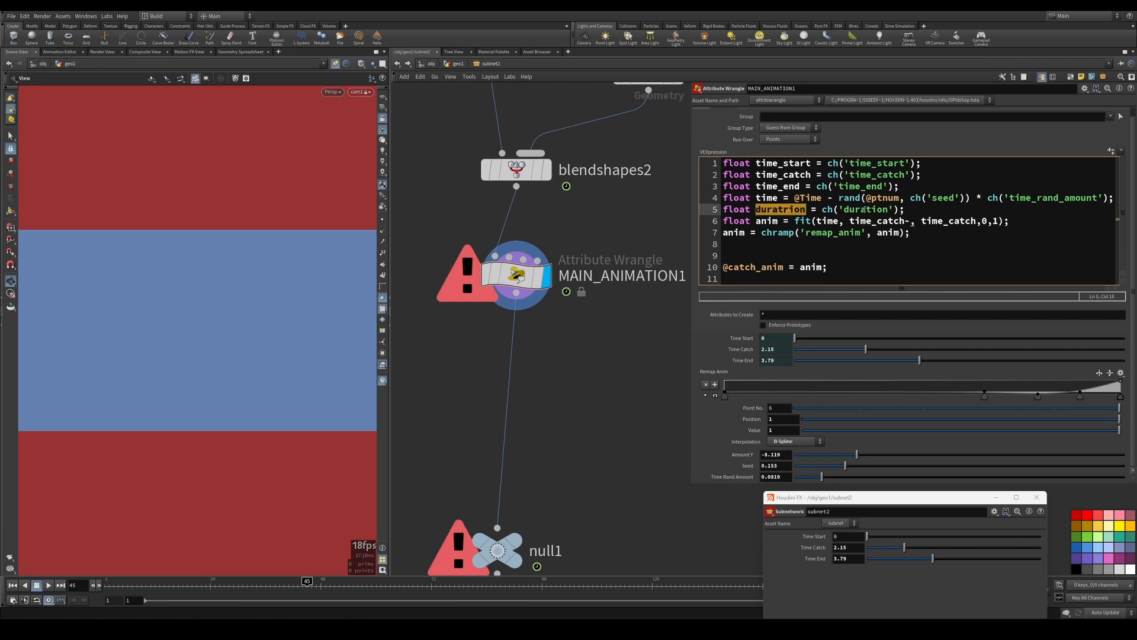
{"action": "left_click", "coordinate": [913, 221]}
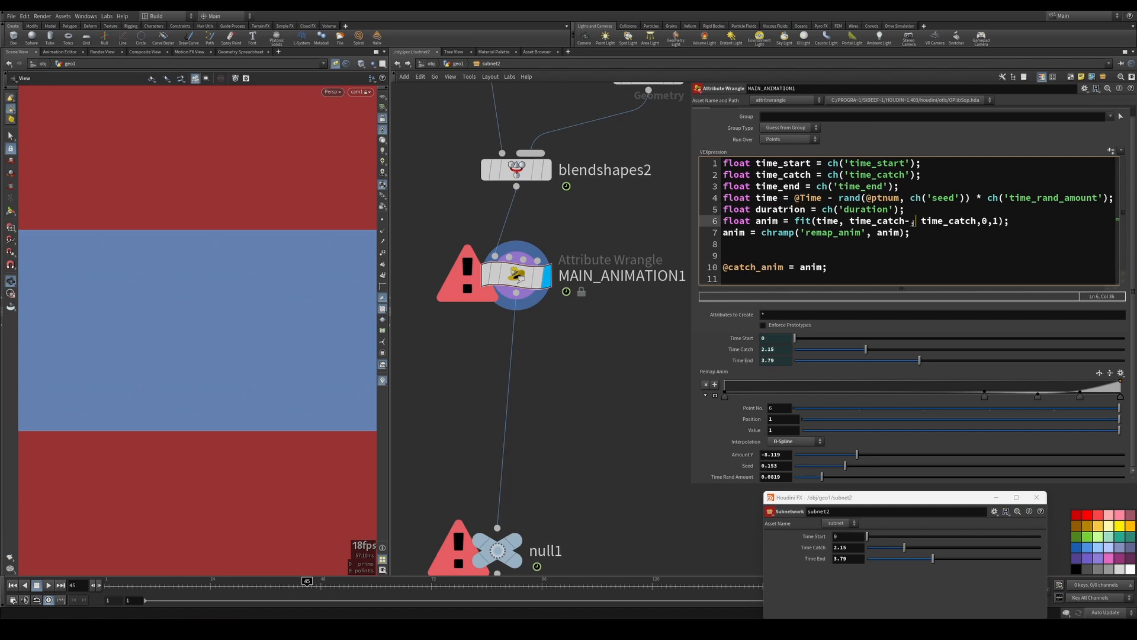
{"action": "key", "text": "ctrl+v"}
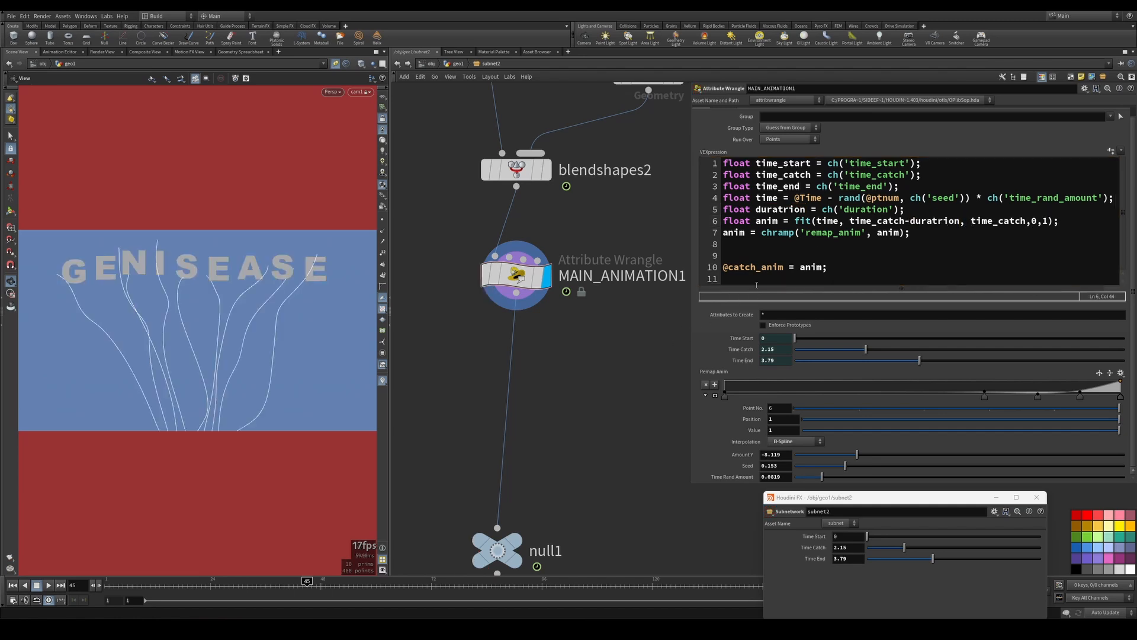
- Enlarge the Remap Anim ramp, raise its first point to value 1 and delete all inner points except the one near 0.9
{"action": "left_click", "coordinate": [716, 395]}
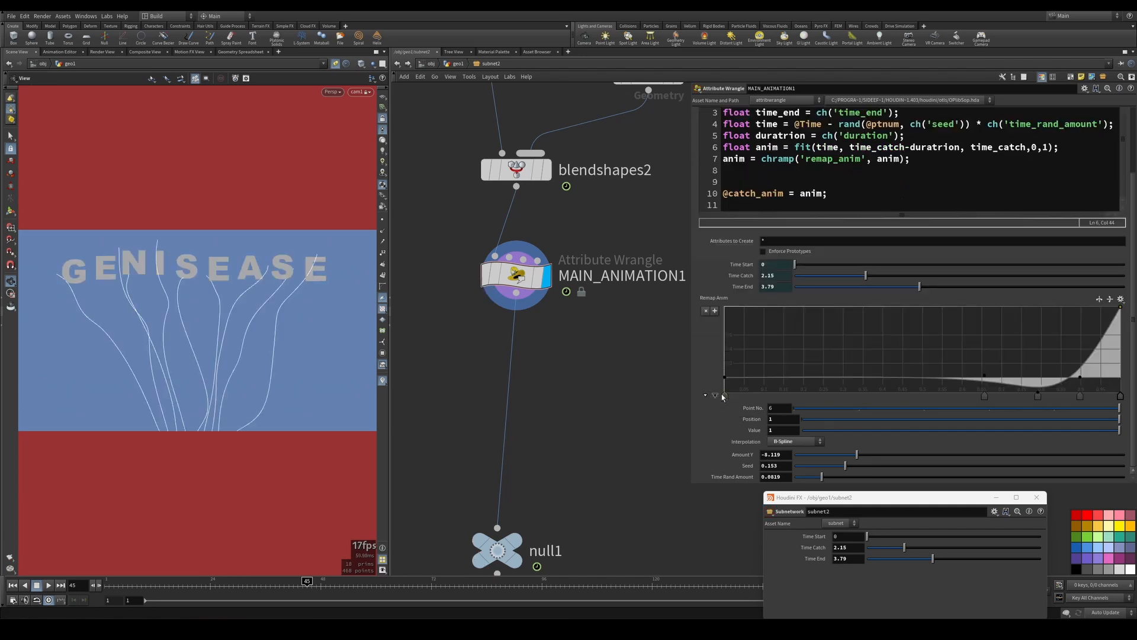
{"action": "left_click_drag", "start_coordinate": [1040, 393], "coordinate": [1045, 345]}
{"action": "key", "text": "Delete"}
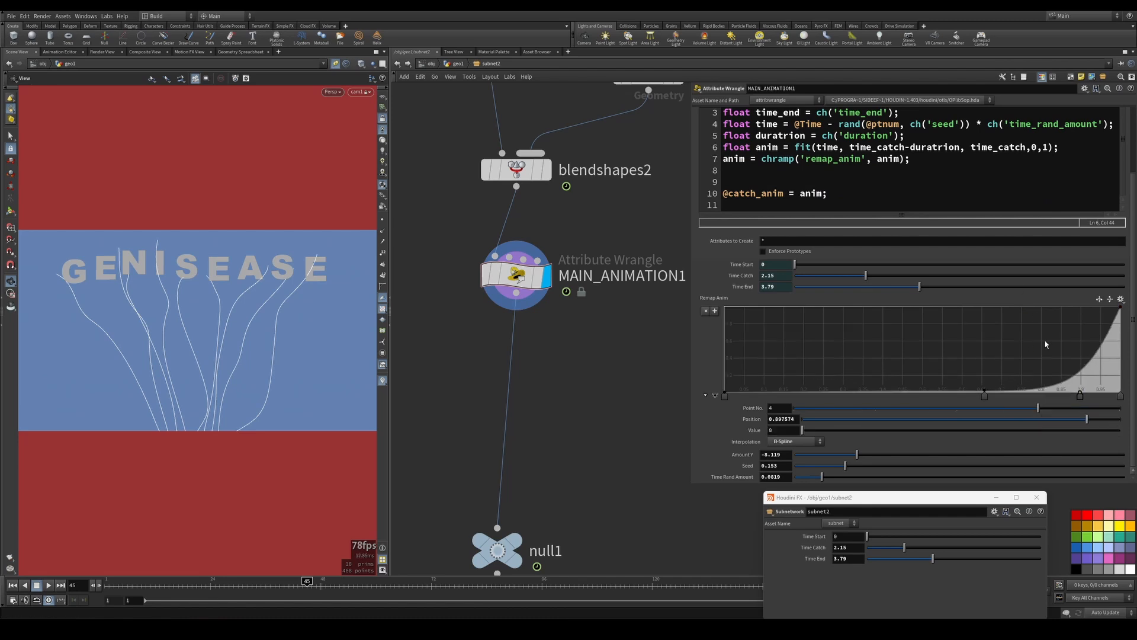
{"action": "left_click", "coordinate": [882, 347]}
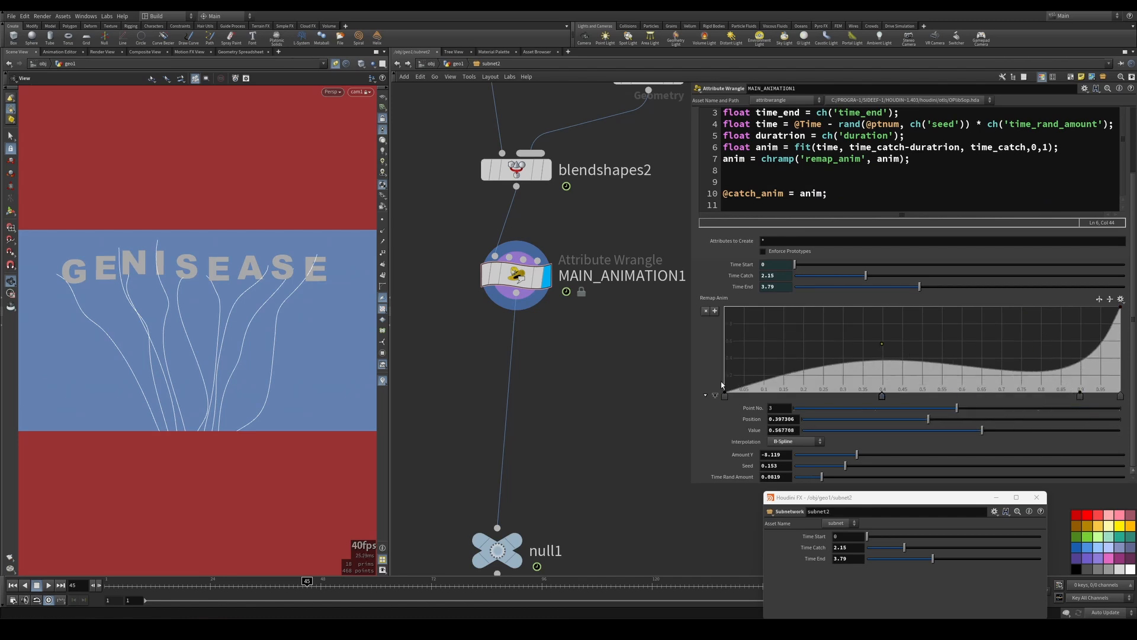
{"action": "left_click_drag", "start_coordinate": [726, 392], "coordinate": [777, 344]}
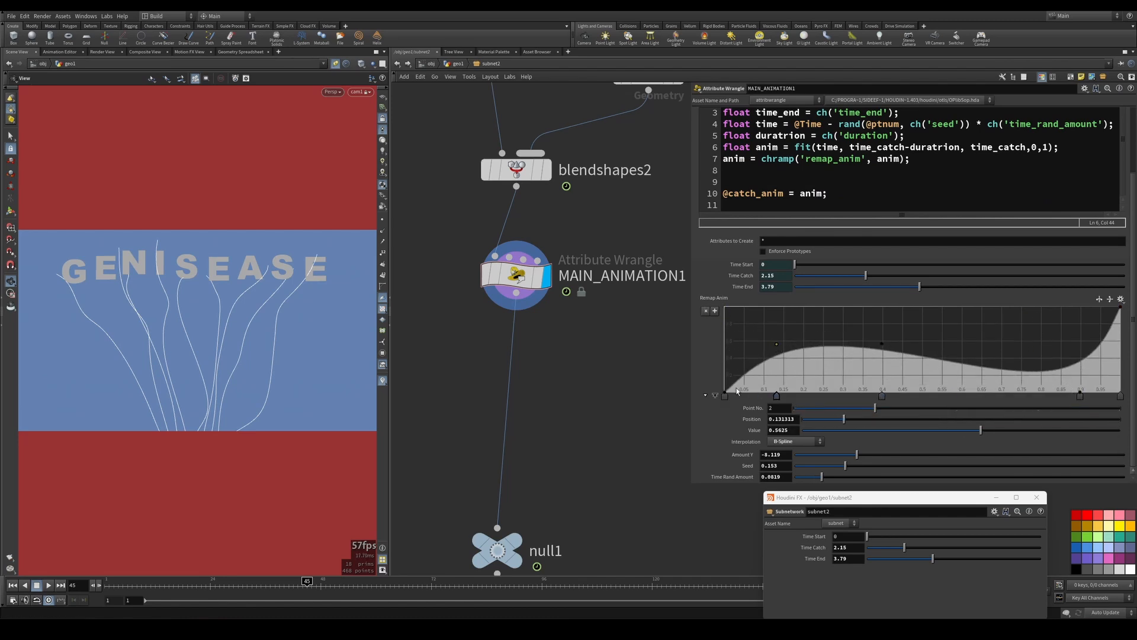
{"action": "left_click_drag", "start_coordinate": [725, 393], "coordinate": [713, 309]}
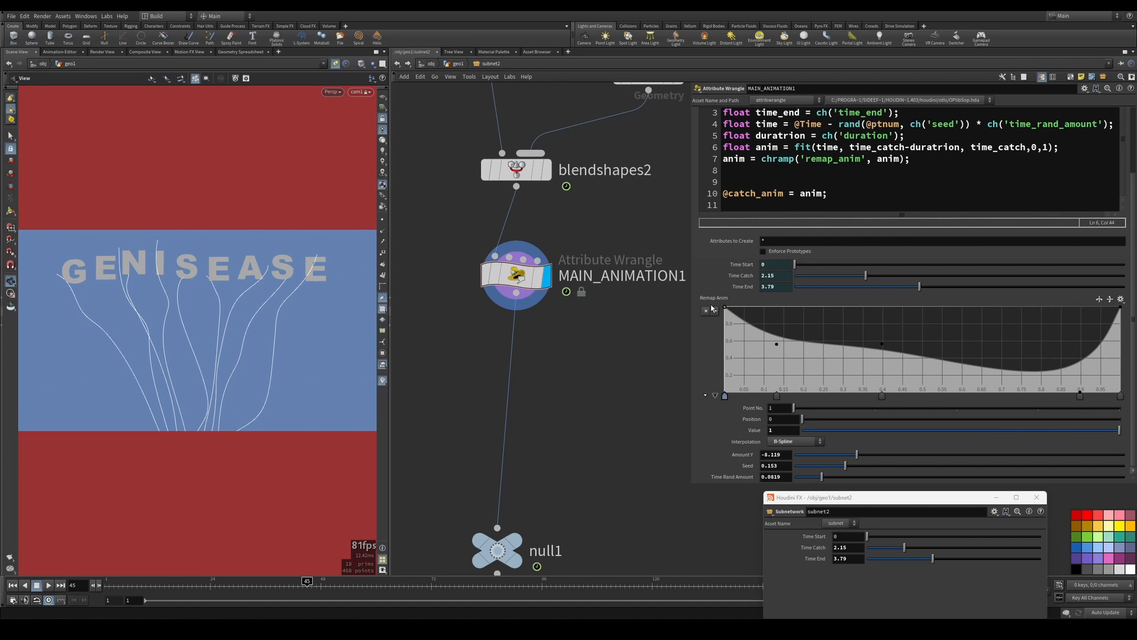
{"action": "left_click", "coordinate": [777, 344], "text": "ctrl"}
{"action": "left_click", "coordinate": [882, 345], "text": "ctrl"}
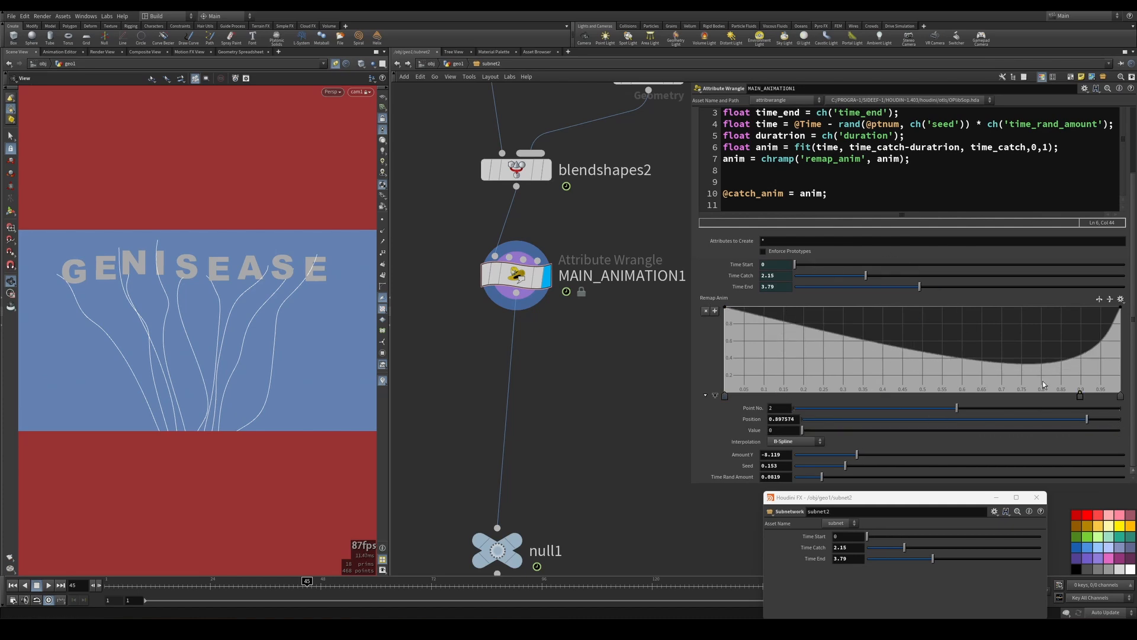
- Reshape the Remap Anim ramp to stay near 1, peak slightly before the end, and fall to 0 at position 1
{"action": "left_click_drag", "start_coordinate": [1081, 392], "coordinate": [972, 311]}
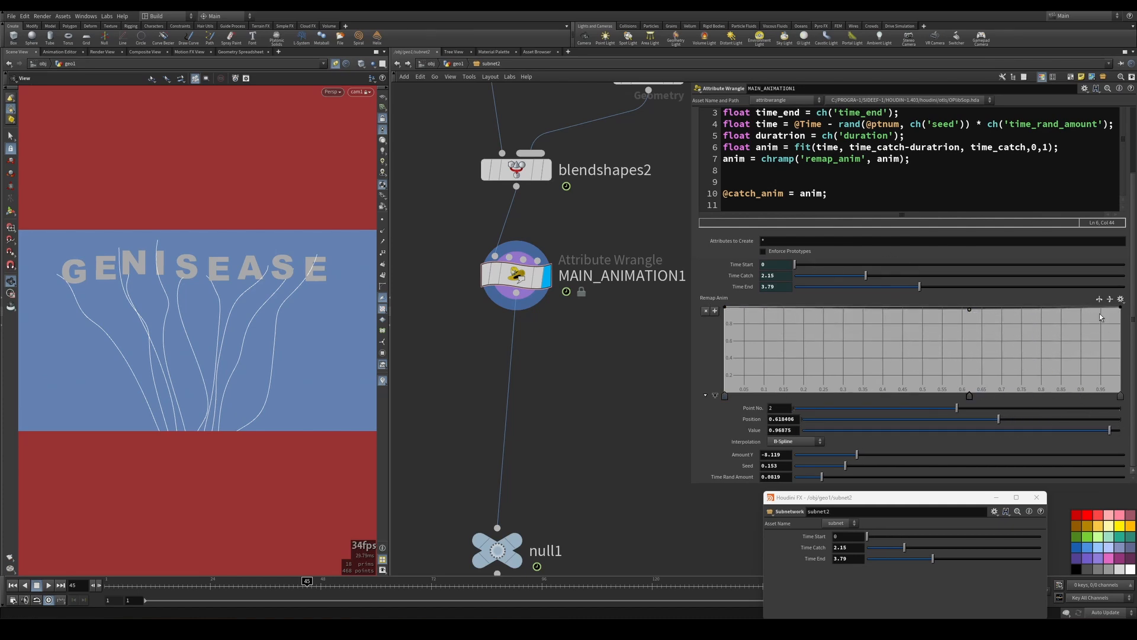
{"action": "left_click_drag", "start_coordinate": [1121, 309], "coordinate": [1126, 408]}
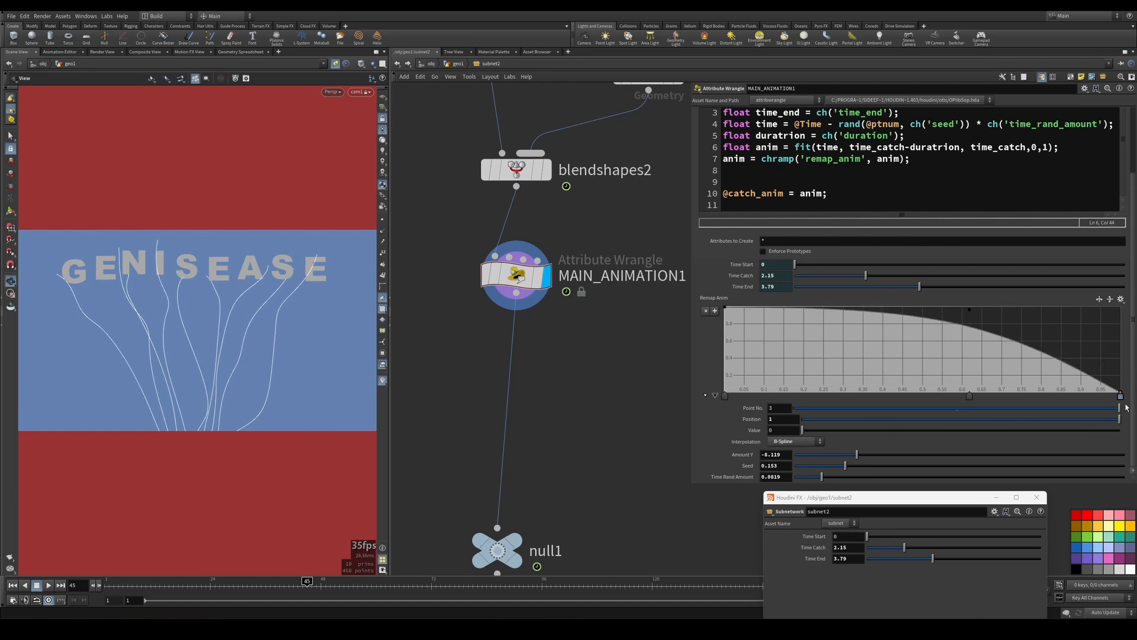
{"action": "left_click_drag", "start_coordinate": [972, 314], "coordinate": [1004, 306]}
{"action": "middle_click", "coordinate": [1004, 306]}
{"action": "middle_click_drag", "start_coordinate": [1004, 307], "coordinate": [960, 314]}
{"action": "left_click", "coordinate": [889, 327]}
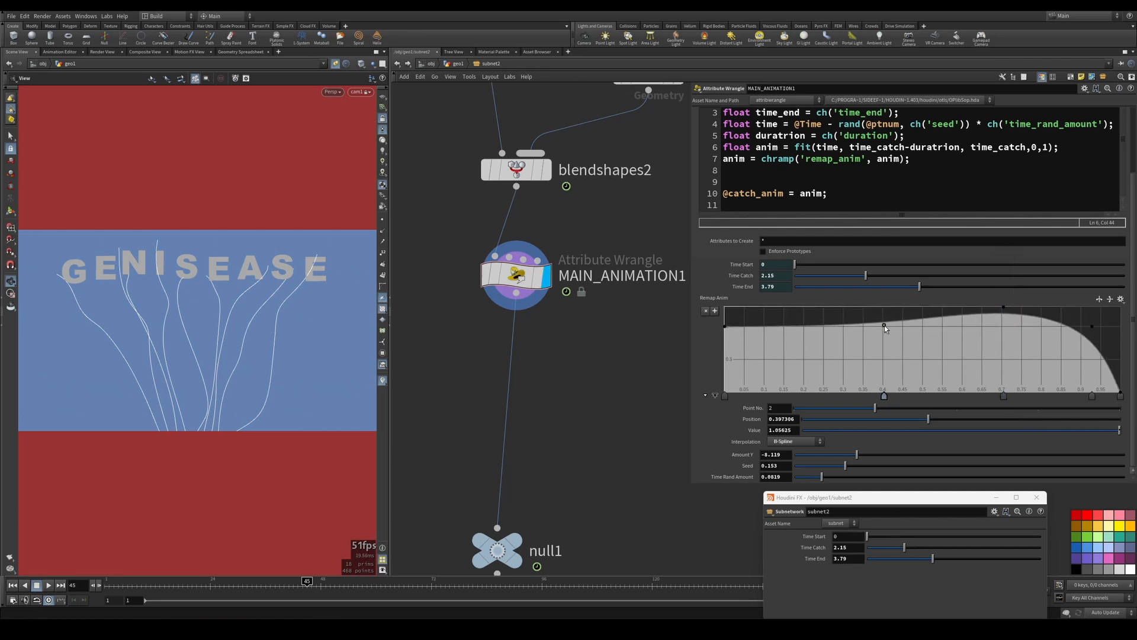
- Duplicate the blendshapes2 node with its inputs and place the copy below MAIN_ANIMATION1
{"action": "scroll", "coordinate": [621, 372], "scroll_direction": "down", "scroll_amount": 8}
{"action": "middle_click_drag", "start_coordinate": [619, 382], "coordinate": [597, 390]}
{"action": "scroll", "coordinate": [604, 380], "scroll_direction": "up", "scroll_amount": 5}
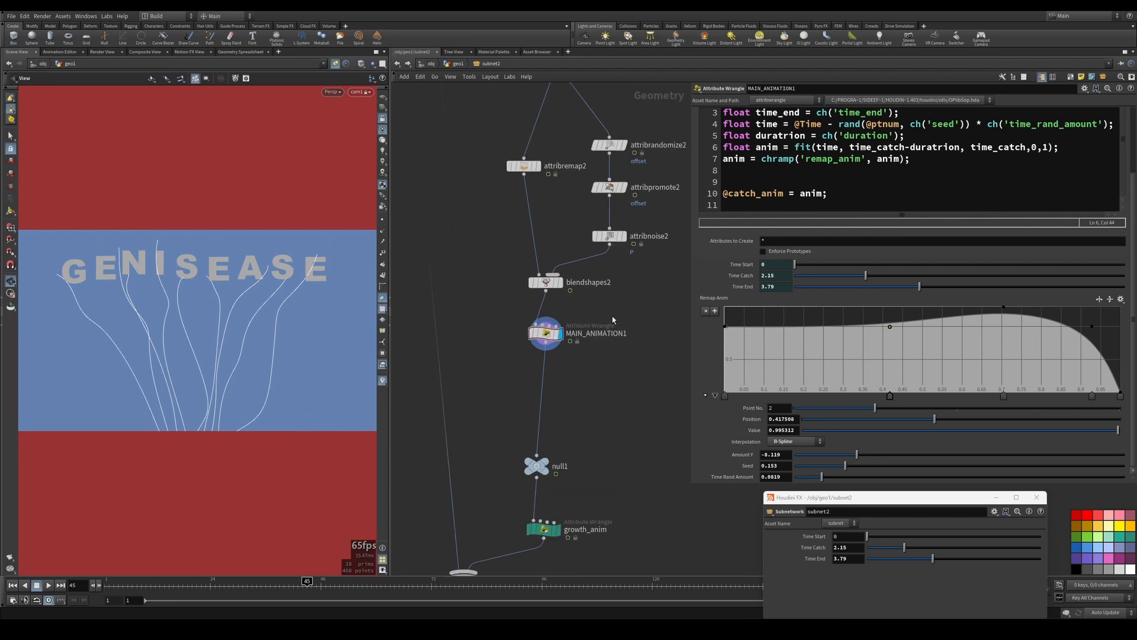
{"action": "middle_click_drag", "start_coordinate": [613, 320], "coordinate": [601, 357]}
{"action": "left_click_drag", "start_coordinate": [526, 319], "coordinate": [572, 434], "text": "alt"}
{"action": "middle_click_drag", "start_coordinate": [574, 407], "coordinate": [600, 416]}
{"action": "scroll", "coordinate": [599, 414], "scroll_direction": "up", "scroll_amount": 2}
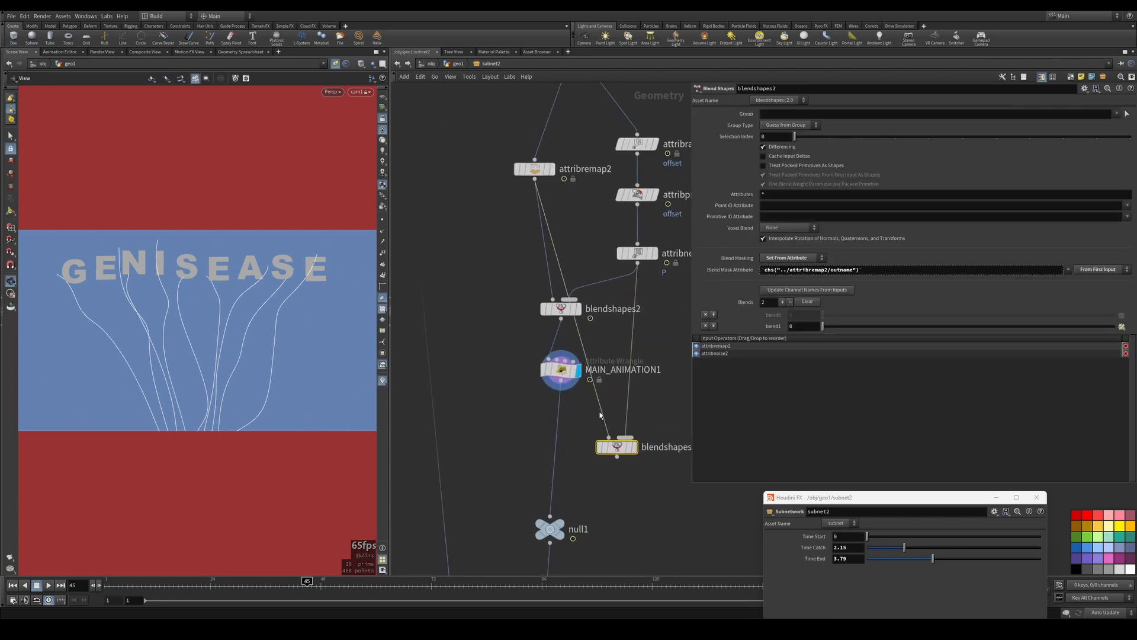
- Set the Blend Mask Attribute of blendshapes3 to catch_anim, copying the name from MAIN_ANIMATION1's code
{"action": "left_click", "coordinate": [556, 383]}
{"action": "left_click_drag", "start_coordinate": [782, 192], "coordinate": [727, 194]}
{"action": "key", "text": "ctrl+c"}
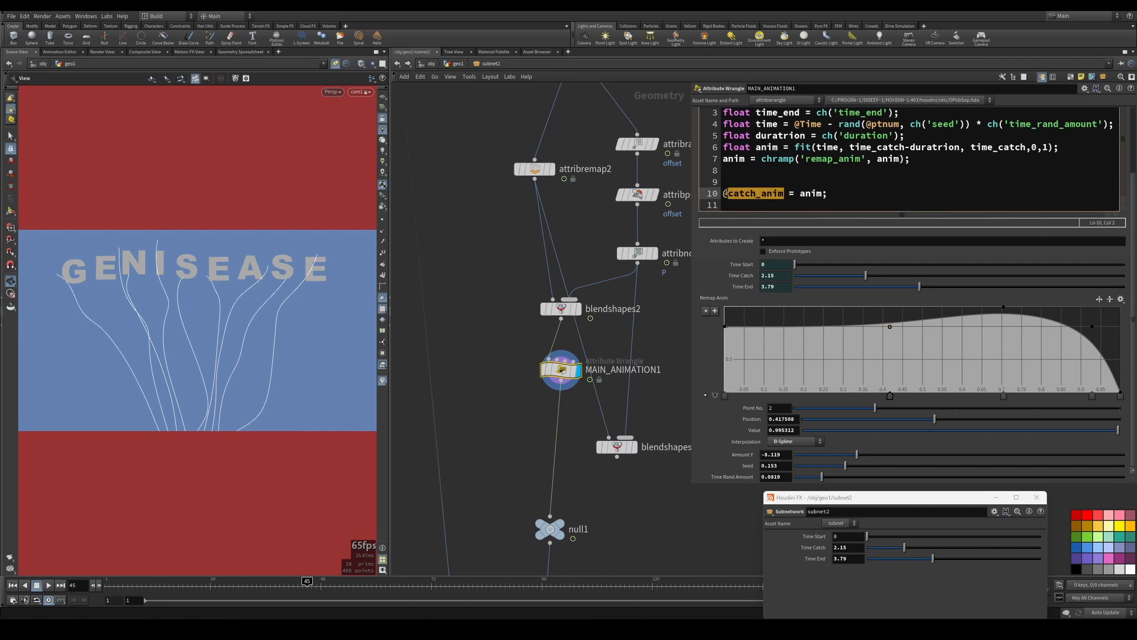
{"action": "left_click", "coordinate": [663, 367]}
{"action": "left_click", "coordinate": [609, 437]}
{"action": "left_click", "coordinate": [620, 445]}
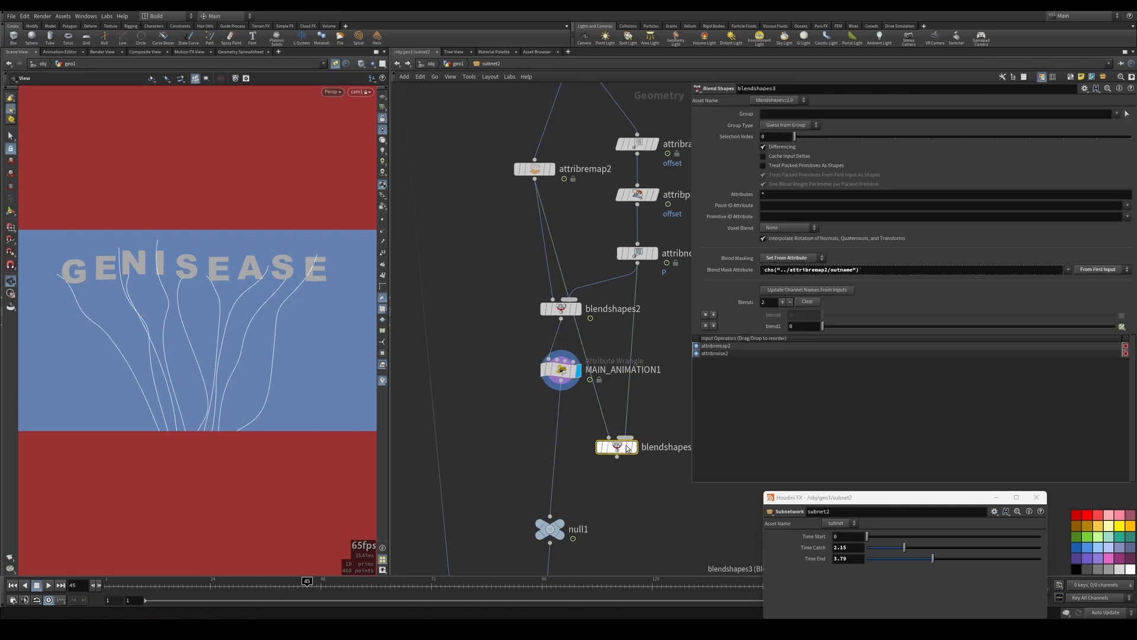
{"action": "left_click_drag", "start_coordinate": [882, 269], "coordinate": [760, 268]}
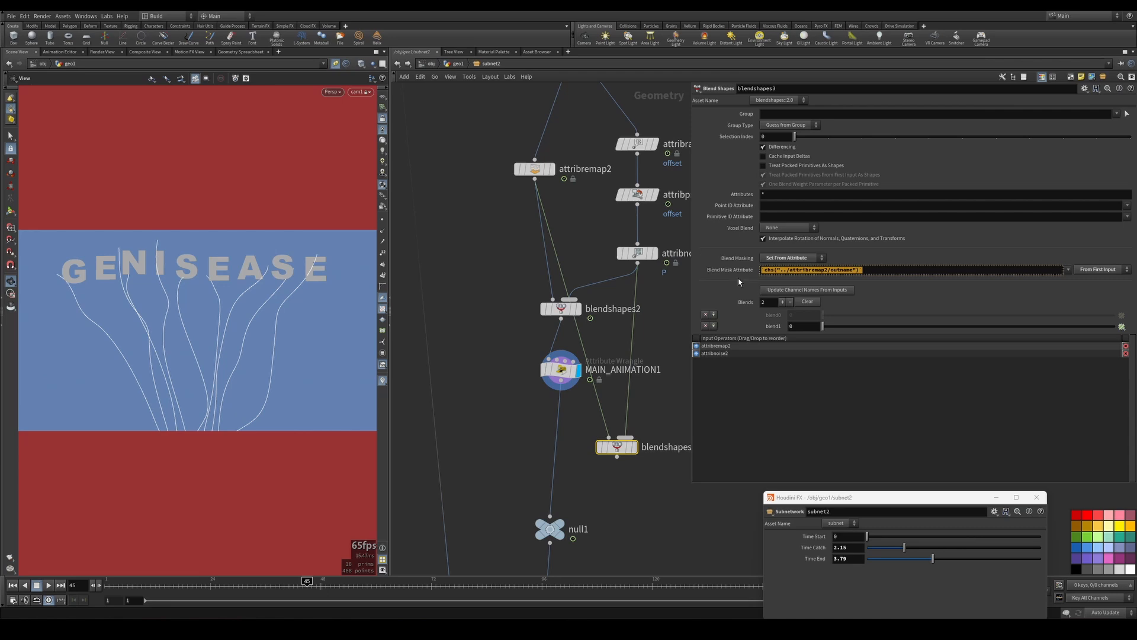
{"action": "left_click", "coordinate": [732, 271]}
{"action": "left_click", "coordinate": [734, 271]}
{"action": "left_click_drag", "start_coordinate": [792, 270], "coordinate": [748, 273]}
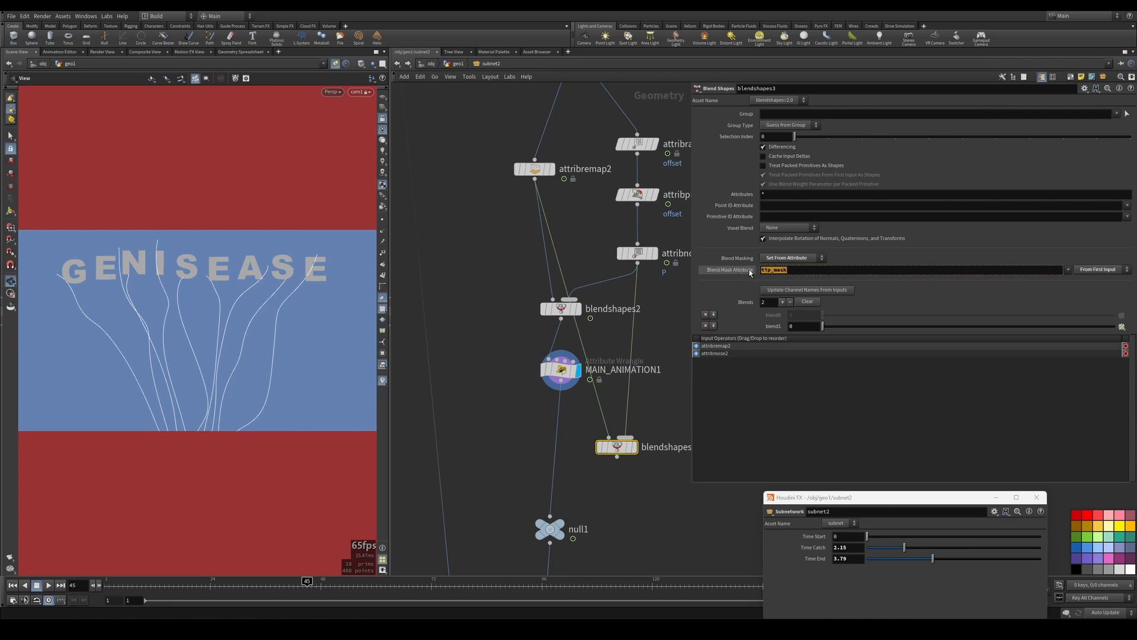
{"action": "left_click", "coordinate": [736, 271]}
{"action": "left_click_drag", "start_coordinate": [871, 271], "coordinate": [696, 257]}
{"action": "key", "text": "ctrl+v"}
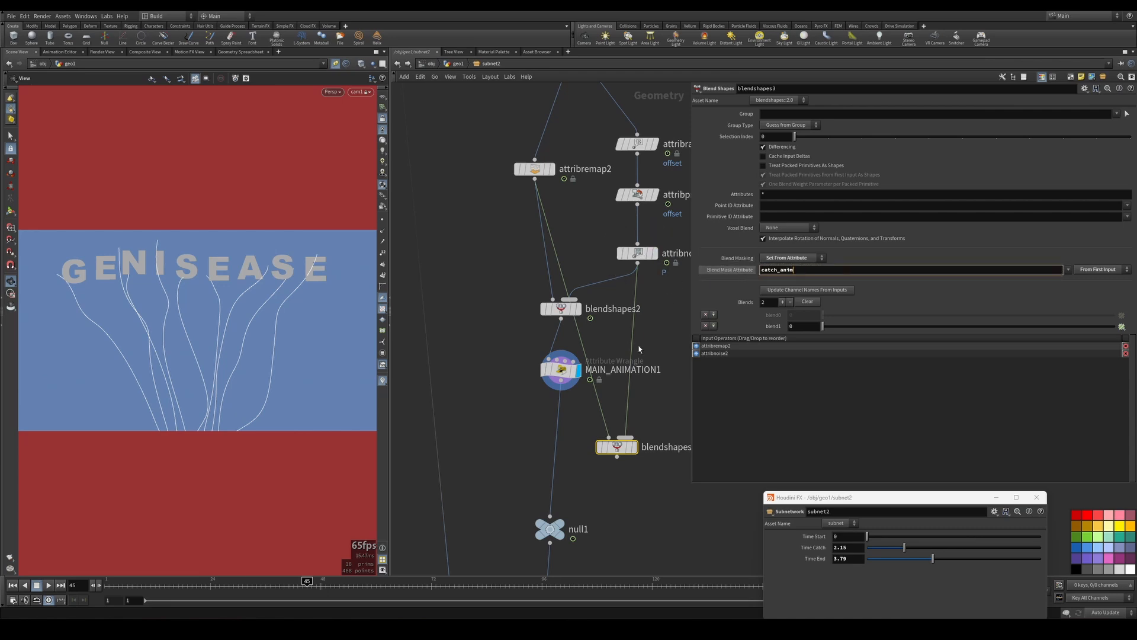
{"action": "left_click", "coordinate": [651, 340]}
- Feed MAIN_ANIMATION1's output into the first input of blendshapes3 and move the wrangle beside the main chain
{"action": "middle_click_drag", "start_coordinate": [652, 338], "coordinate": [654, 278]}
{"action": "scroll", "coordinate": [608, 348], "scroll_direction": "down", "scroll_amount": 2}
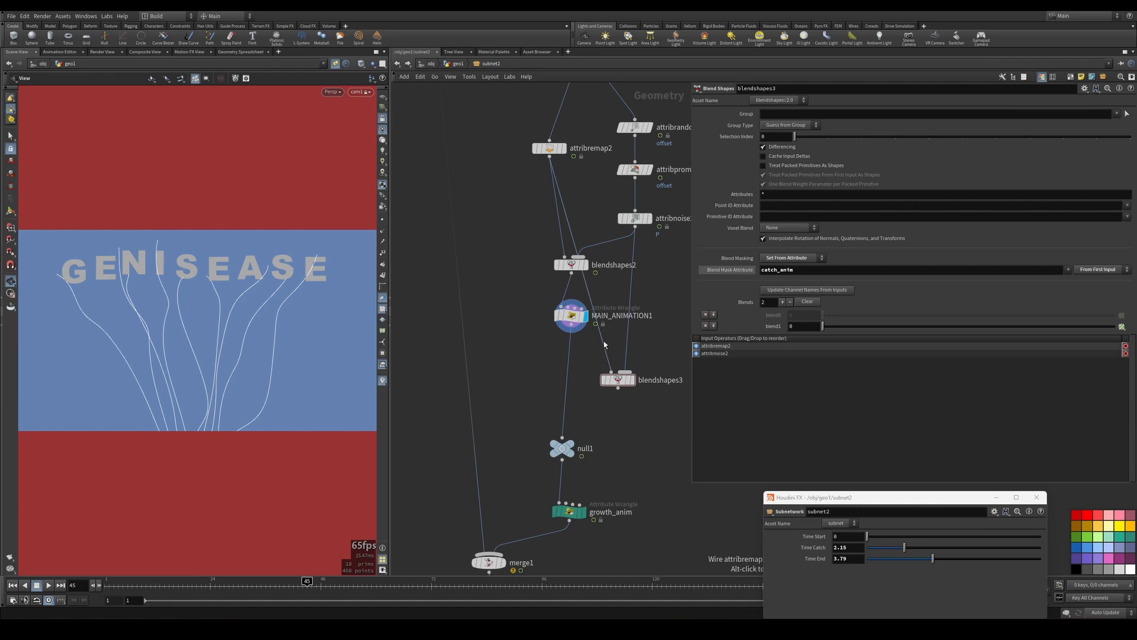
{"action": "middle_click_drag", "start_coordinate": [605, 343], "coordinate": [607, 355]}
{"action": "left_click_drag", "start_coordinate": [605, 354], "coordinate": [572, 336]}
{"action": "middle_click_drag", "start_coordinate": [591, 313], "coordinate": [633, 325]}
{"action": "left_click_drag", "start_coordinate": [632, 326], "coordinate": [536, 330]}
- Connect the blendshapes1 output to MAIN_ANIMATION1's first input and move attribremap2 clear of the new wire
{"action": "middle_click_drag", "start_coordinate": [615, 84], "coordinate": [586, 268]}
{"action": "left_click", "coordinate": [581, 266]}
{"action": "middle_click_drag", "start_coordinate": [507, 312], "coordinate": [520, 225]}
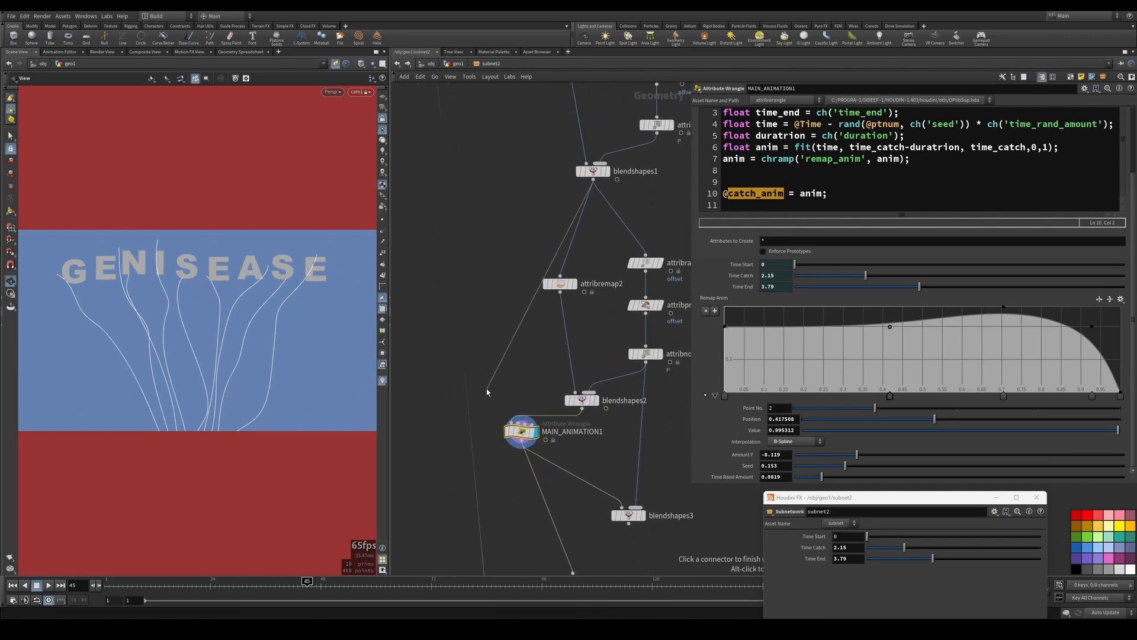
{"action": "left_click", "coordinate": [509, 420]}
{"action": "middle_click_drag", "start_coordinate": [574, 296], "coordinate": [569, 305]}
{"action": "left_click", "coordinate": [554, 293]}
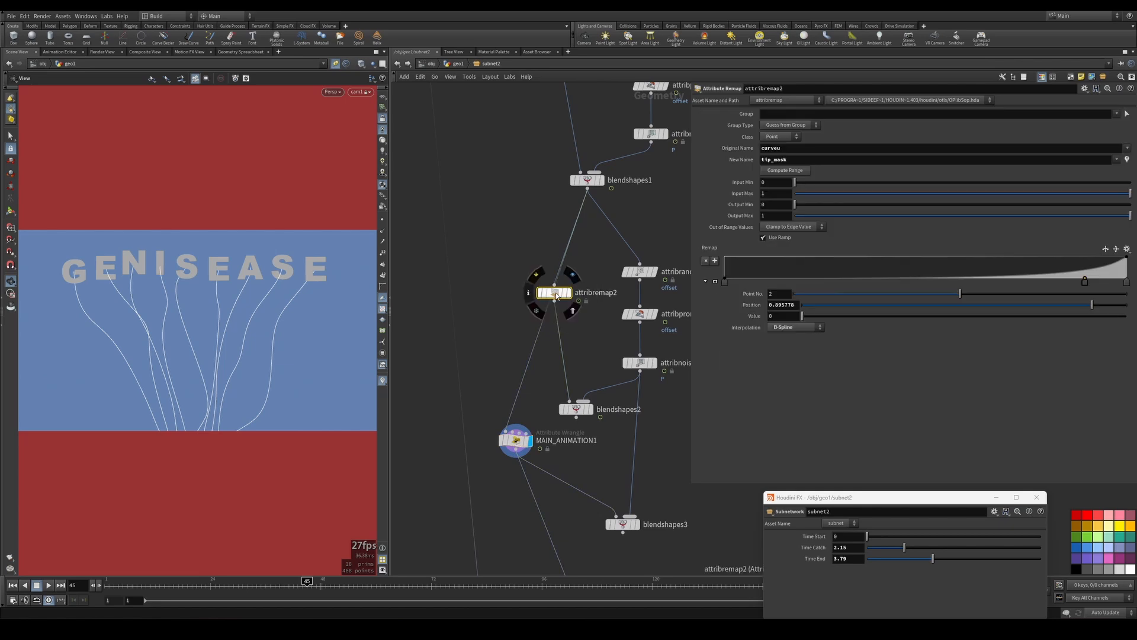
{"action": "key", "text": "l"}
- Connect the blendshapes2 output to the second input of blendshapes3, replacing the wire from attribnoise2
{"action": "middle_click_drag", "start_coordinate": [644, 443], "coordinate": [634, 338]}
{"action": "scroll", "coordinate": [636, 337], "scroll_direction": "up", "scroll_amount": 3}
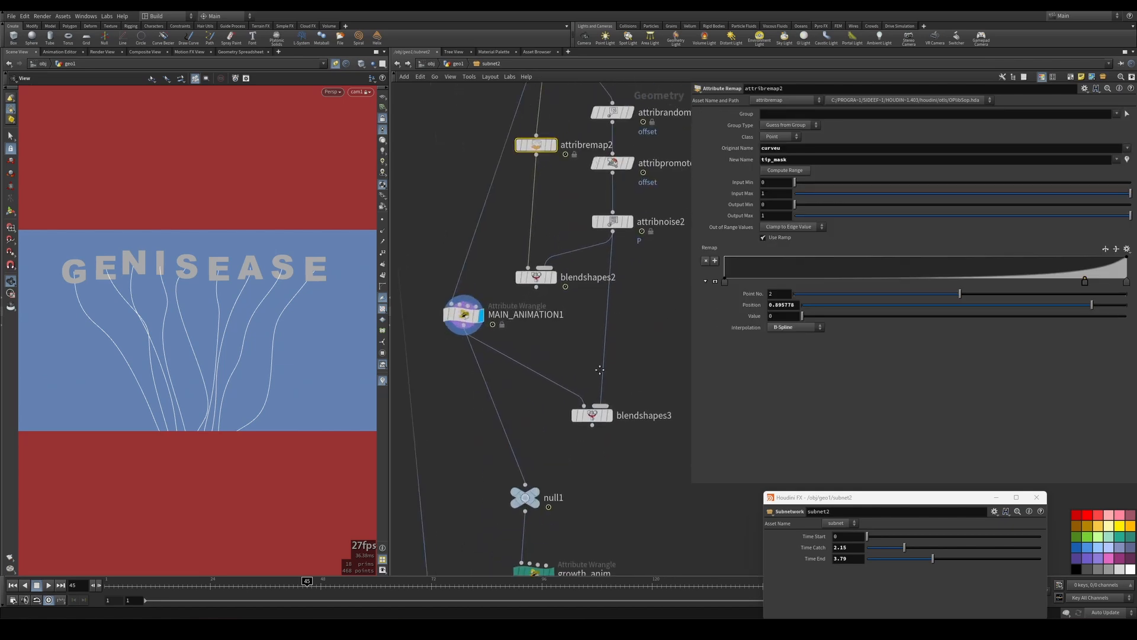
{"action": "middle_click_drag", "start_coordinate": [535, 310], "coordinate": [505, 307]}
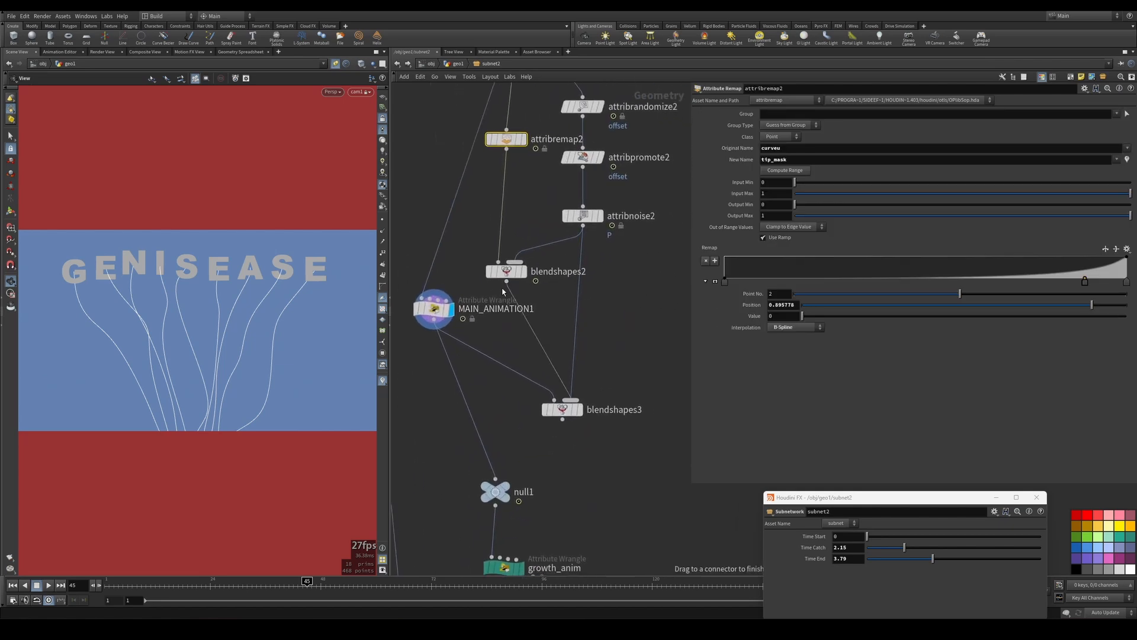
- Insert blendshapes3 into the wire between MAIN_ANIMATION1 and null1 and display its result
{"action": "scroll", "coordinate": [574, 336], "scroll_direction": "down", "scroll_amount": 3}
{"action": "scroll", "coordinate": [505, 356], "scroll_direction": "up", "scroll_amount": 4}
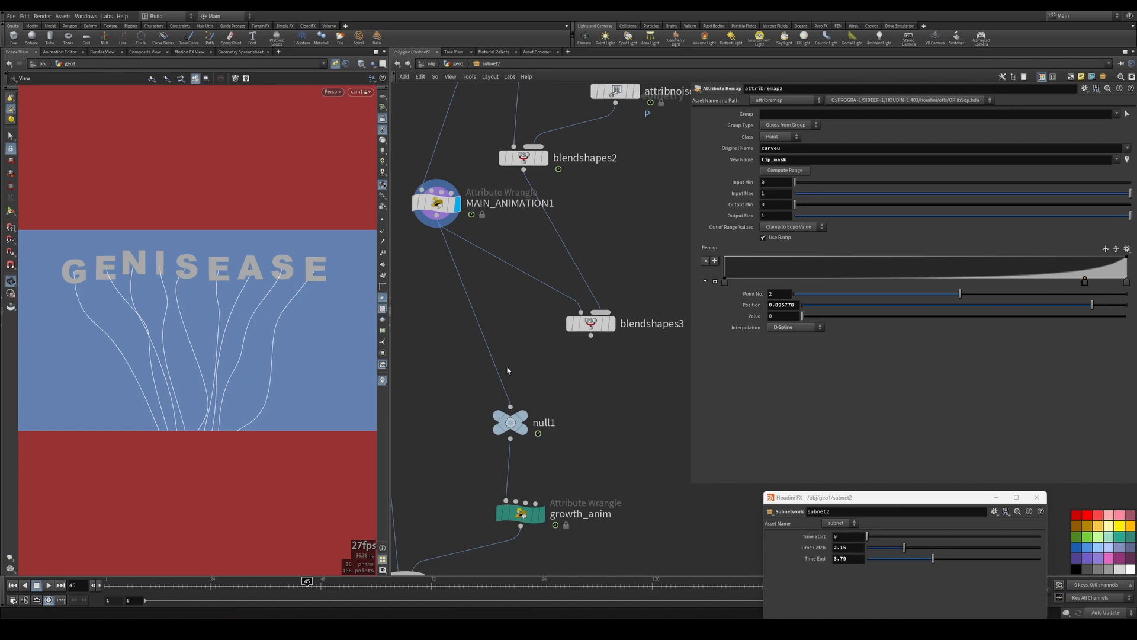
{"action": "left_click_drag", "start_coordinate": [614, 331], "coordinate": [526, 339]}
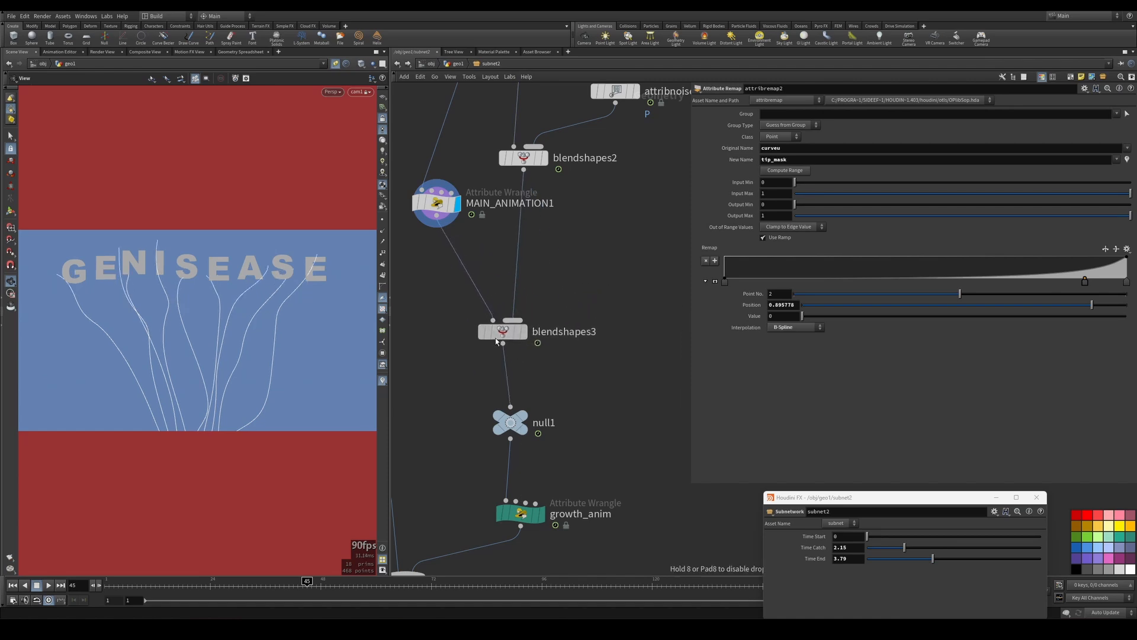
{"action": "left_click", "coordinate": [526, 335]}
- Play and scrub the timeline to examine how the line tips lose their noise as they reach the letters
{"action": "scroll", "coordinate": [596, 321], "scroll_direction": "down", "scroll_amount": 3}
{"action": "left_click_drag", "start_coordinate": [314, 583], "coordinate": [176, 565]}
{"action": "key", "text": "Up"}
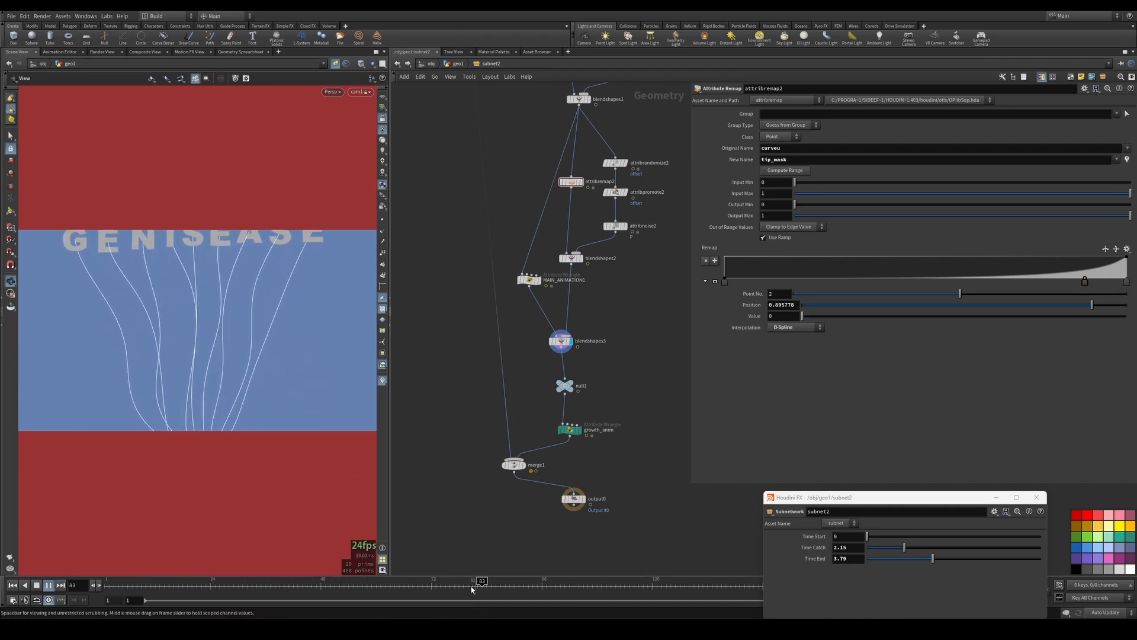
{"action": "left_click", "coordinate": [370, 581]}
{"action": "left_click_drag", "start_coordinate": [371, 581], "coordinate": [345, 574]}
{"action": "scroll", "coordinate": [561, 361], "scroll_direction": "down", "scroll_amount": 3}
{"action": "scroll", "coordinate": [582, 316], "scroll_direction": "up", "scroll_amount": 5}
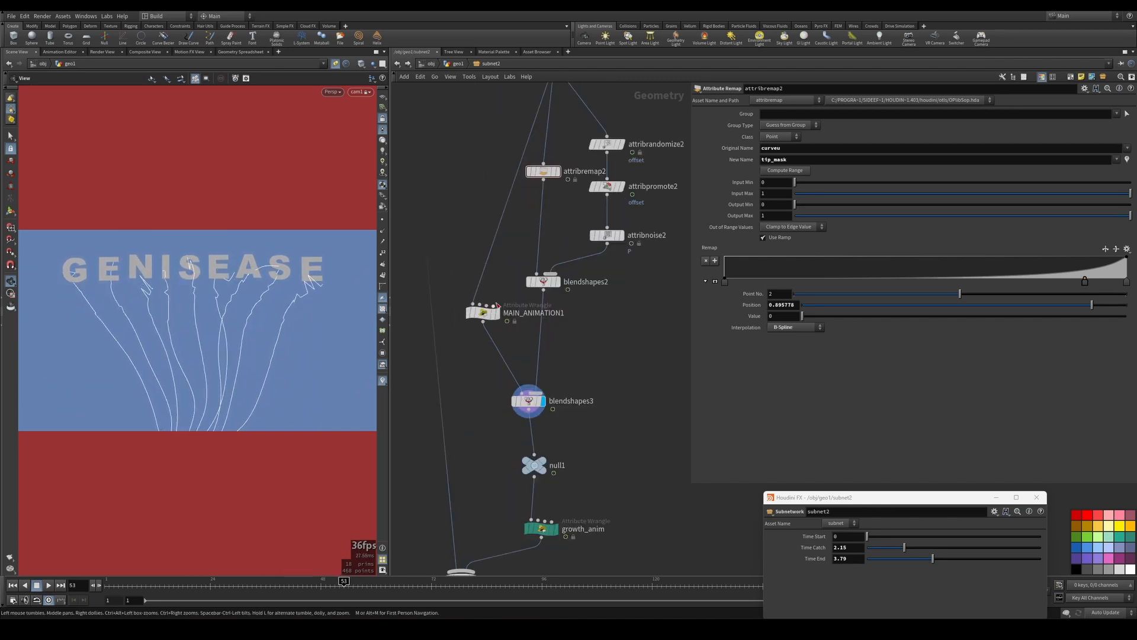
{"action": "left_click", "coordinate": [484, 314]}
{"action": "scroll", "coordinate": [766, 137], "scroll_direction": "up", "scroll_amount": 3}
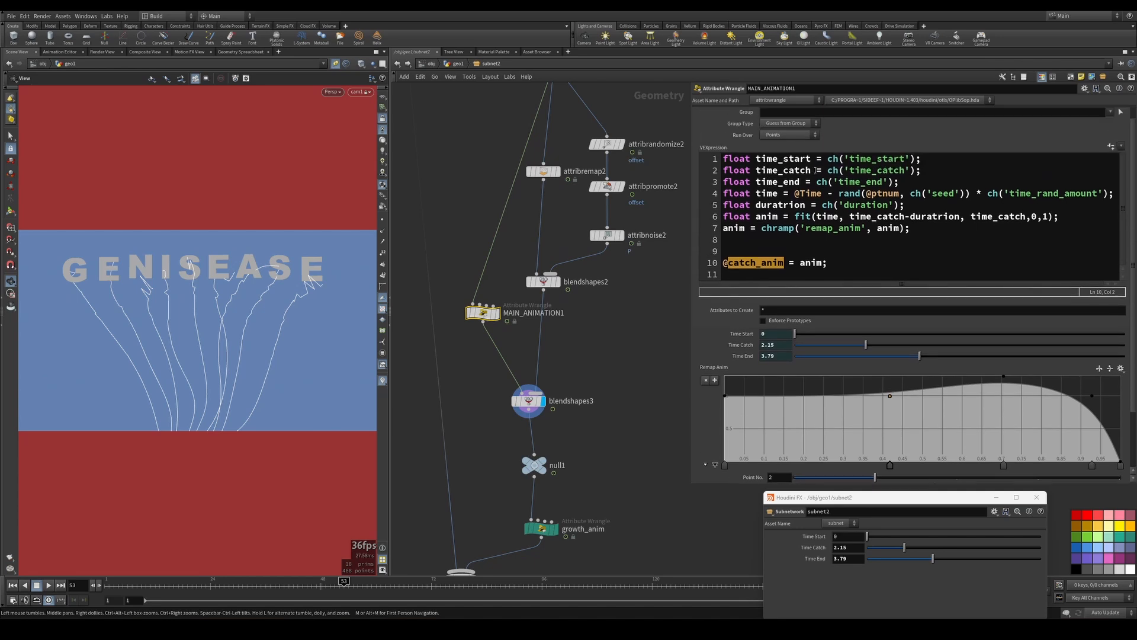
{"action": "left_click", "coordinate": [918, 218]}
{"action": "left_click_drag", "start_coordinate": [901, 208], "coordinate": [879, 207]}
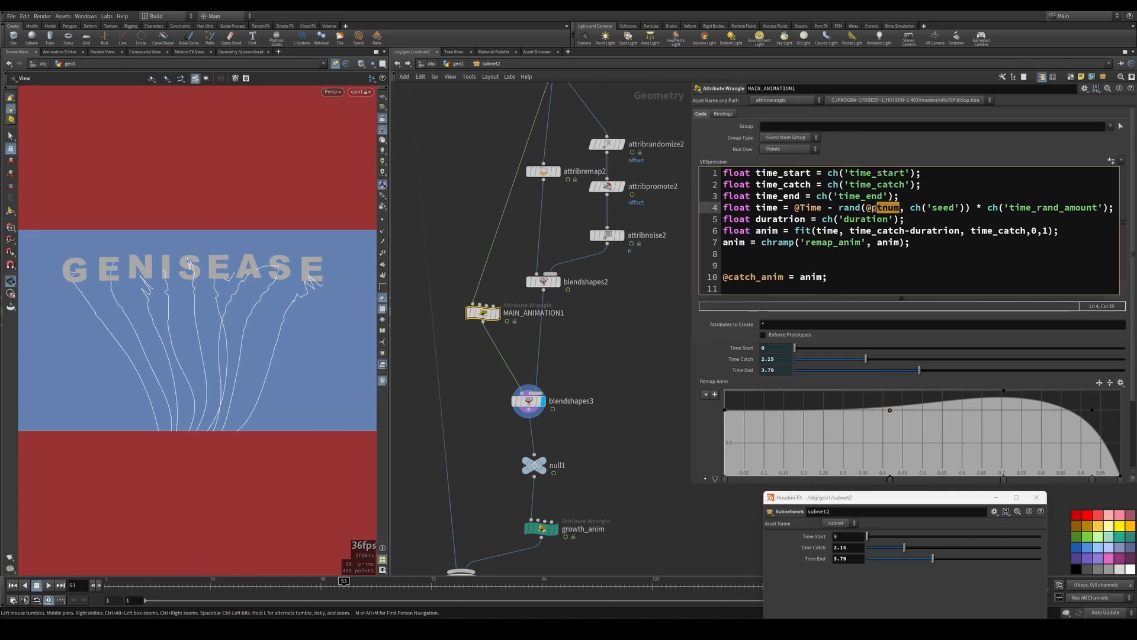
{"action": "type", "text": "primnum"}
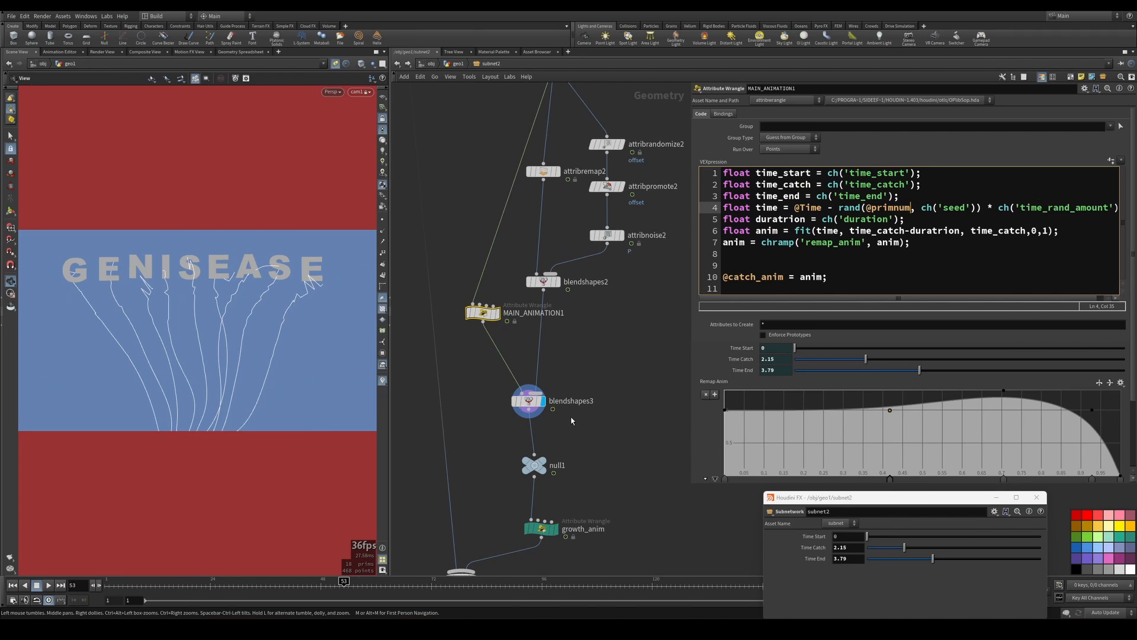
{"action": "left_click", "coordinate": [599, 376]}
- Scrub and play the animation to check the catch timing randomized per line
{"action": "middle_click_drag", "start_coordinate": [599, 376], "coordinate": [601, 329]}
{"action": "left_click_drag", "start_coordinate": [339, 583], "coordinate": [224, 579]}
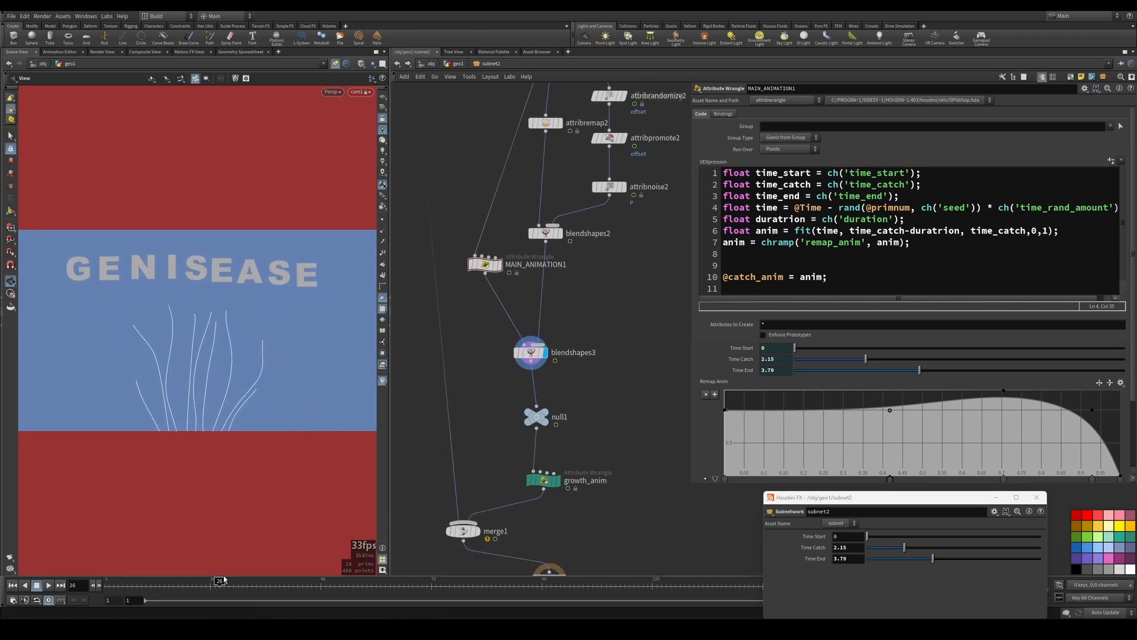
{"action": "left_click", "coordinate": [49, 585]}
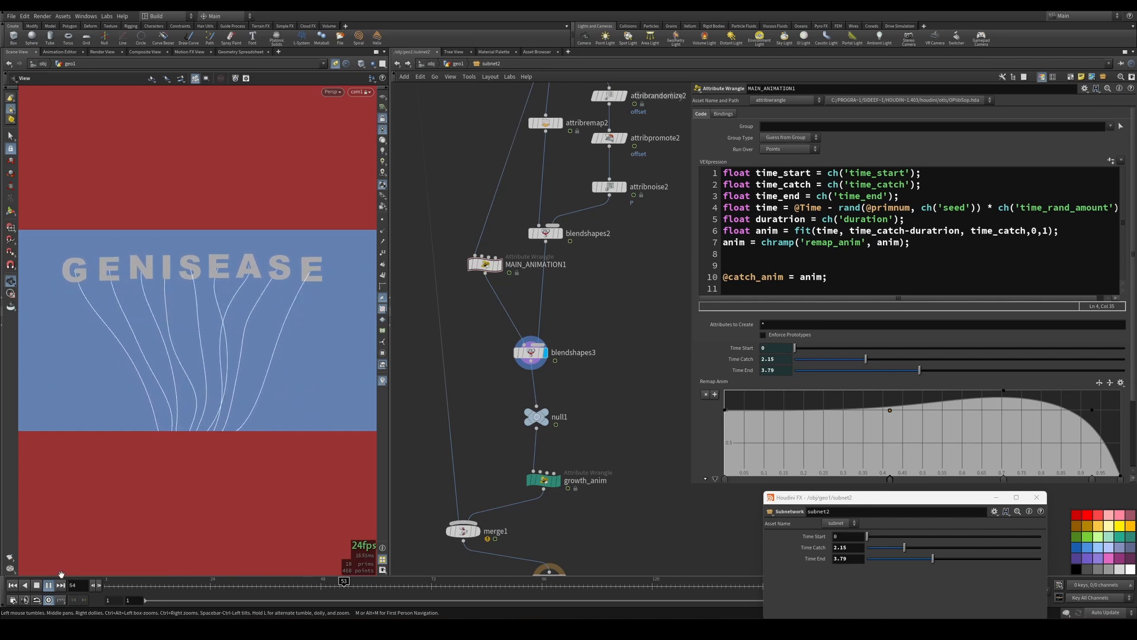
{"action": "left_click_drag", "start_coordinate": [177, 582], "coordinate": [160, 597]}
{"action": "left_click", "coordinate": [49, 584]}
- Insert a Sweep node between growth_anim and merge1, set its Surface Shape to Round Tube and display it
{"action": "key", "text": "Tab"}
{"action": "type", "text": "s"}
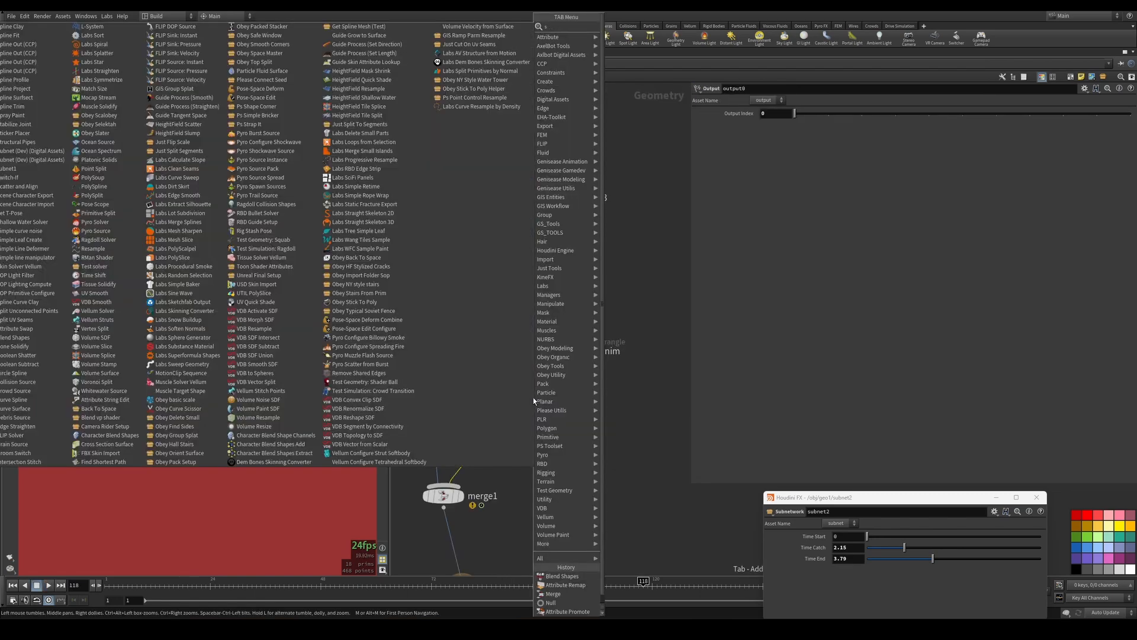
{"action": "type", "text": "we"}
{"action": "left_click", "coordinate": [625, 27]}
{"action": "left_click", "coordinate": [794, 140]}
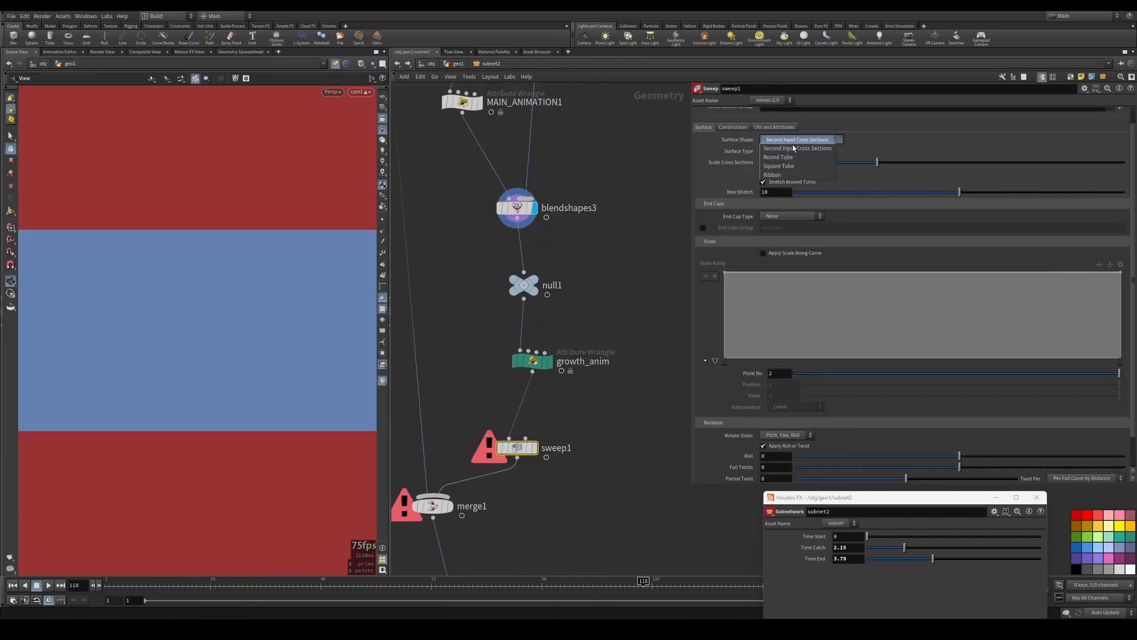
{"action": "left_click", "coordinate": [790, 158]}
{"action": "scroll", "coordinate": [596, 388], "scroll_direction": "up", "scroll_amount": 2}
{"action": "middle_click_drag", "start_coordinate": [581, 424], "coordinate": [612, 328]}
{"action": "left_click", "coordinate": [540, 417]}
{"action": "left_click", "coordinate": [566, 369]}
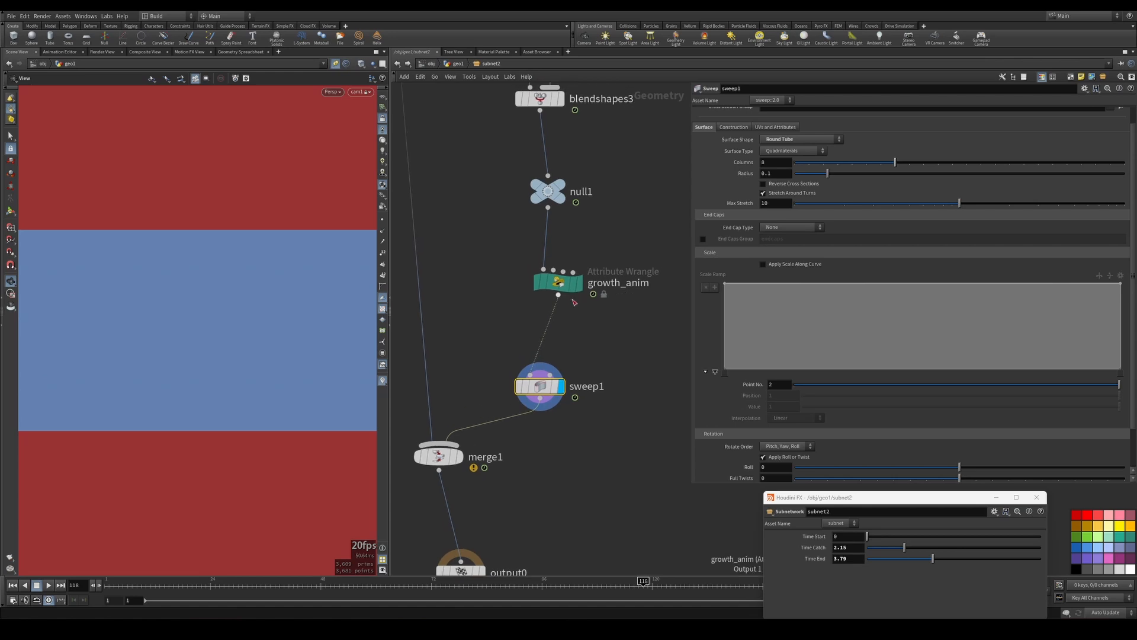
- Enable Apply Scale Along Curve on sweep1 and taper the ramp to 0 at the end, with a point near position 0.855, value 0.573
{"action": "left_click", "coordinate": [793, 264]}
{"action": "left_click_drag", "start_coordinate": [1121, 285], "coordinate": [1120, 372]}
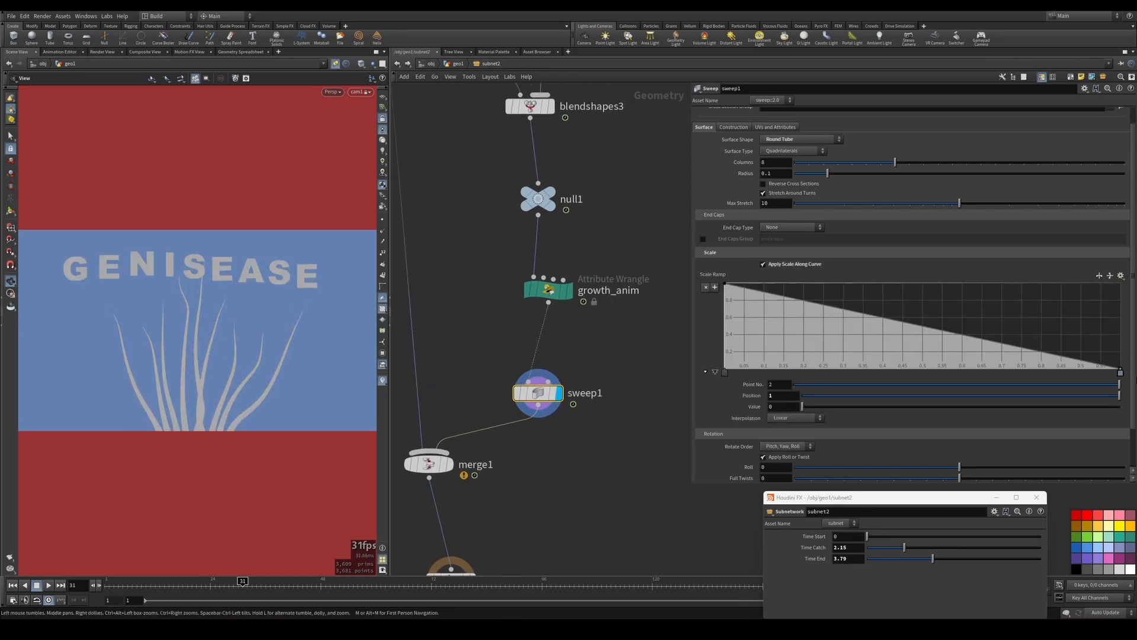
{"action": "mouse_move", "coordinate": [1063, 335]}
{"action": "left_mouse_down"}
{"action": "mouse_move", "coordinate": [1063, 307]}
{"action": "mouse_move", "coordinate": [1064, 320]}
{"action": "left_mouse_up"}
- Insert an Attribute Randomize node between growth_anim and sweep1
{"action": "scroll", "coordinate": [663, 327], "scroll_direction": "down", "scroll_amount": 2}
{"action": "middle_click_drag", "start_coordinate": [590, 311], "coordinate": [533, 263]}
{"action": "scroll", "coordinate": [532, 263], "scroll_direction": "up", "scroll_amount": 2}
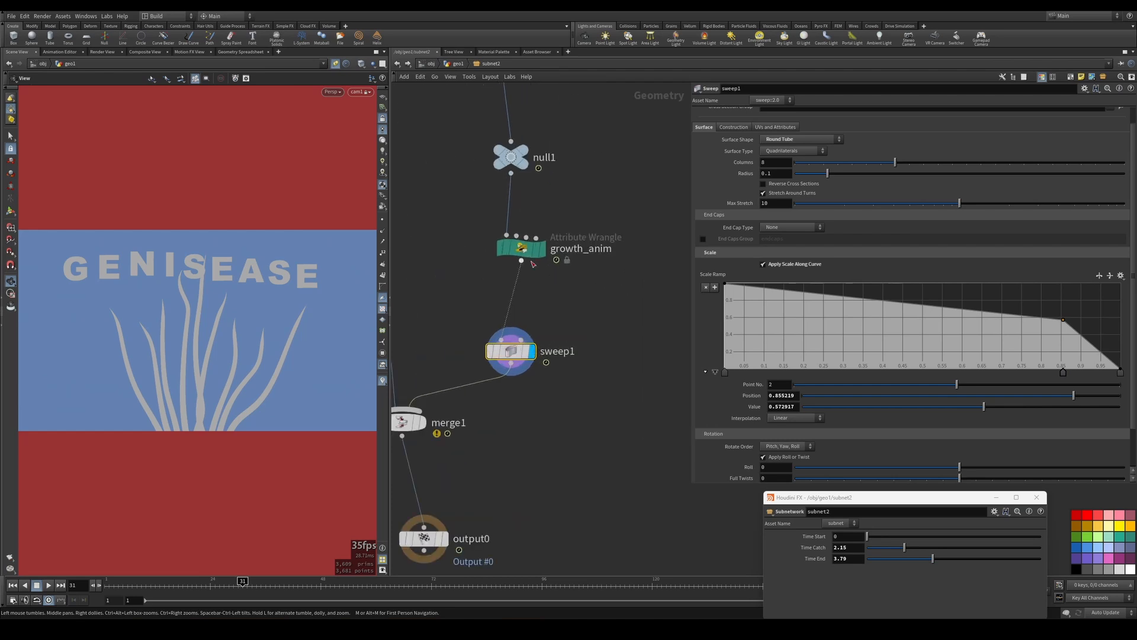
{"action": "key", "text": "Tab"}
{"action": "type", "text": "a"}
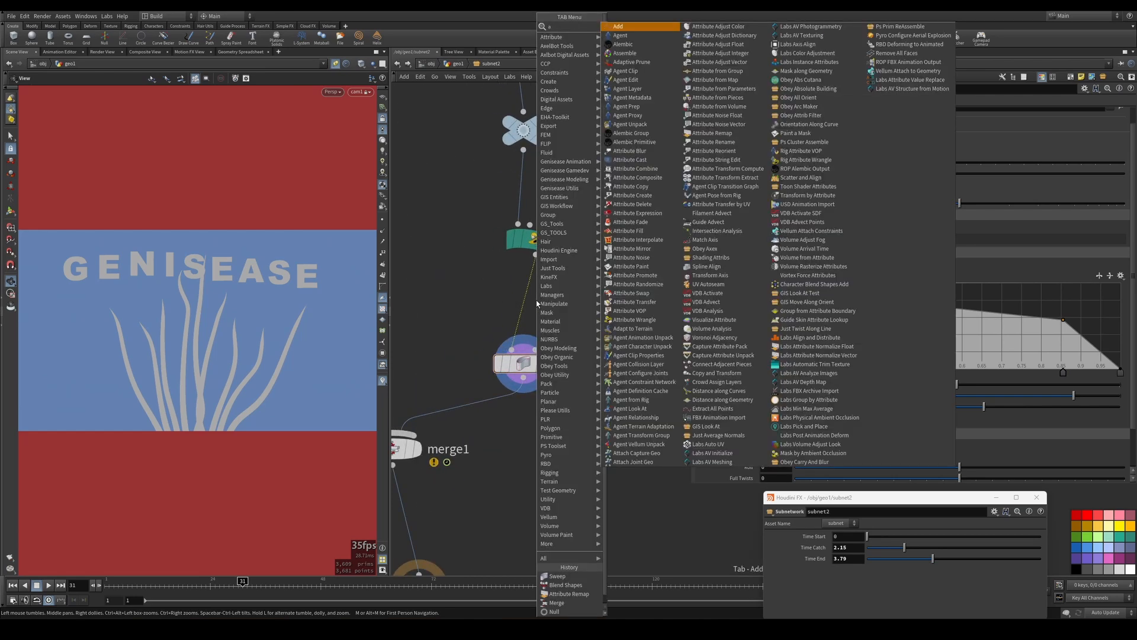
{"action": "type", "text": "ra"}
{"action": "left_click", "coordinate": [646, 26]}
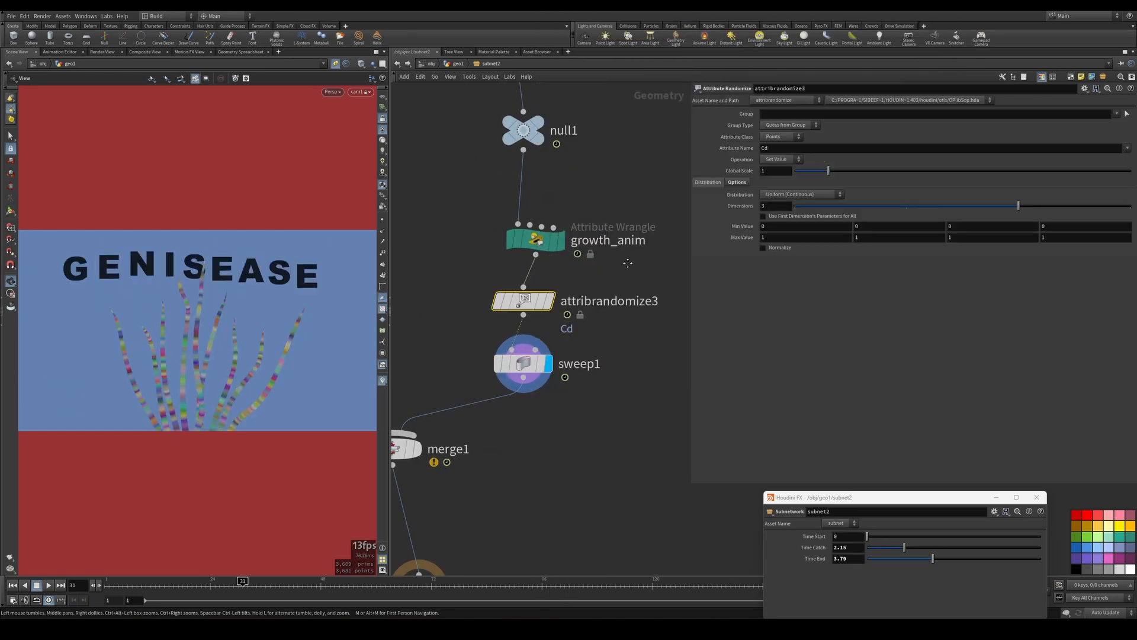
- Set attribrandomize3 to randomize pscale on Primitives with a Custom Ramp distribution and 1 dimension
{"action": "middle_click_drag", "start_coordinate": [628, 263], "coordinate": [631, 273]}
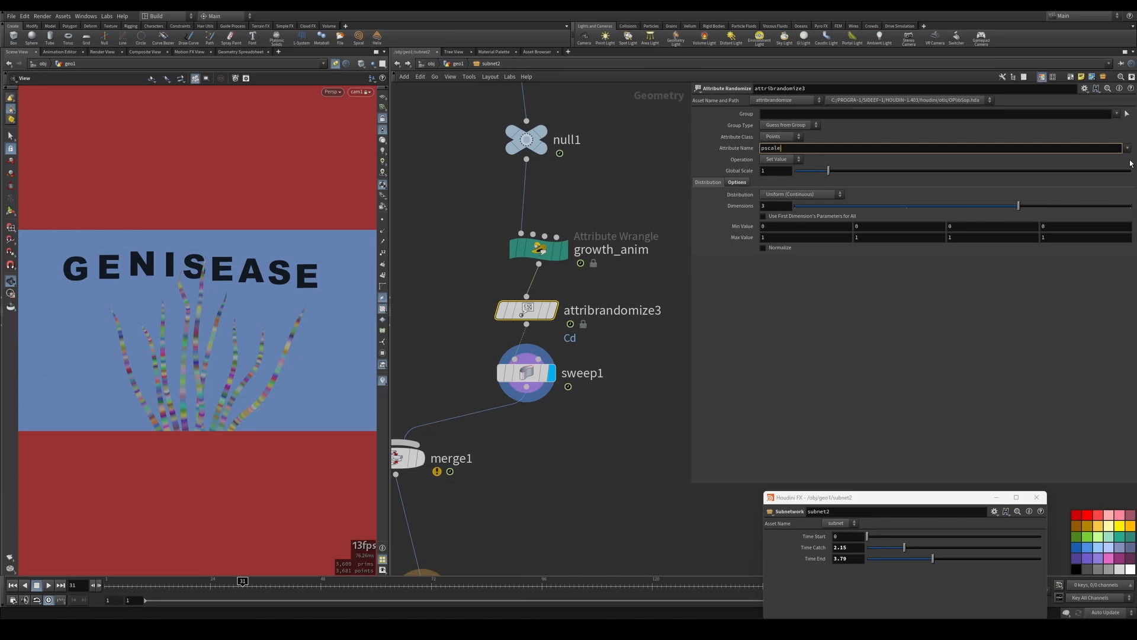
{"action": "type", "text": "pscale"}
{"action": "key", "text": "Return"}
{"action": "left_click", "coordinate": [769, 195]}
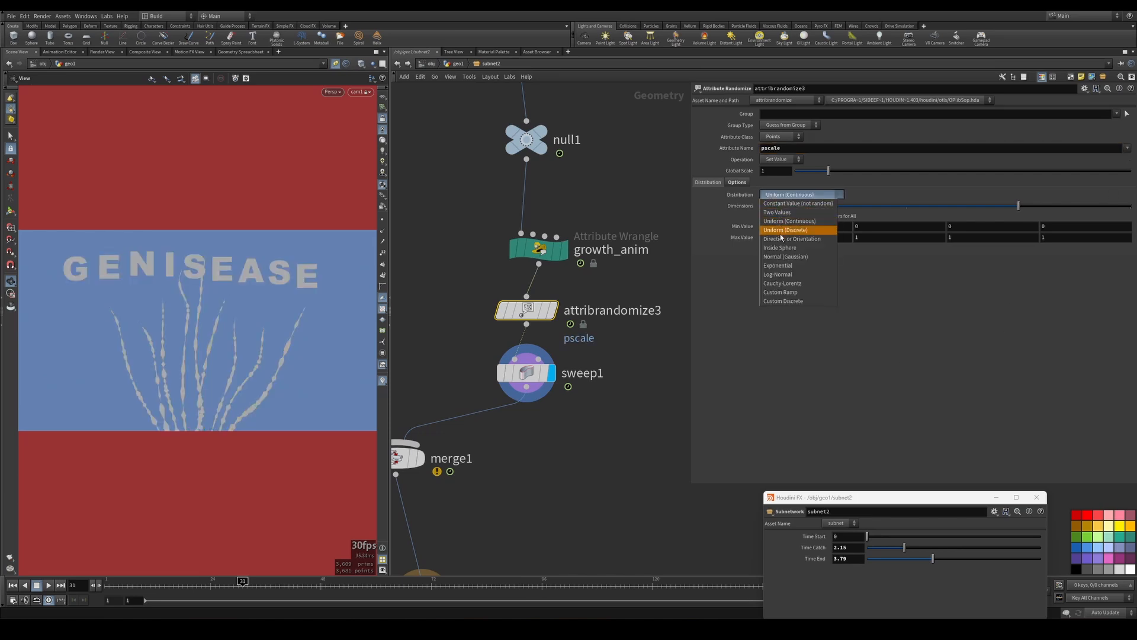
{"action": "left_click", "coordinate": [788, 293]}
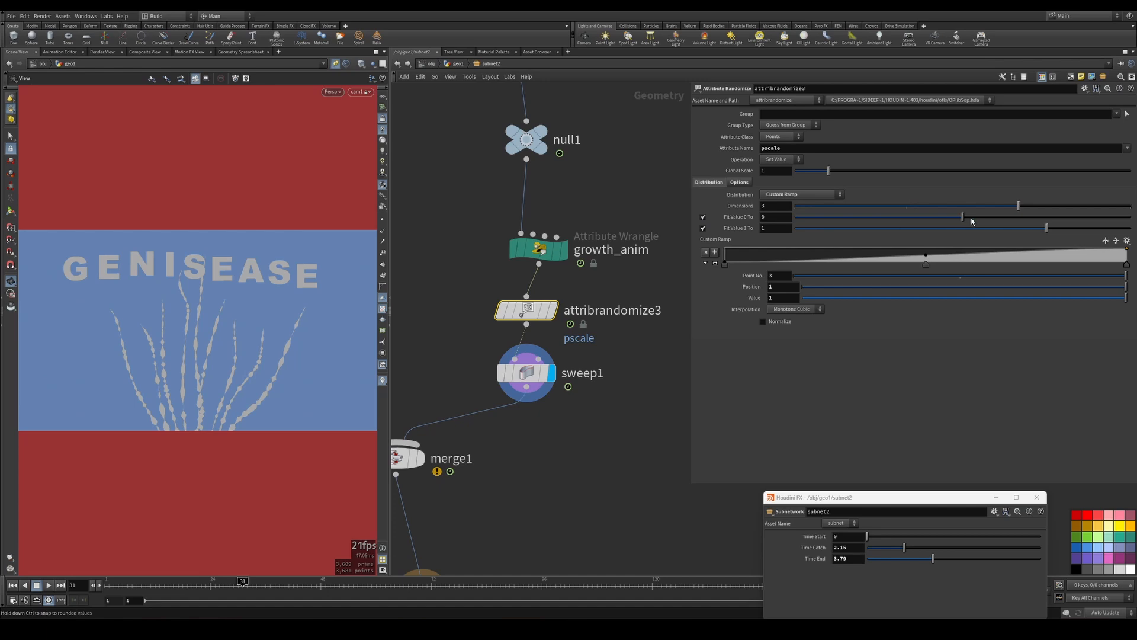
{"action": "left_click", "coordinate": [843, 206]}
{"action": "middle_click_drag", "start_coordinate": [625, 345], "coordinate": [646, 319]}
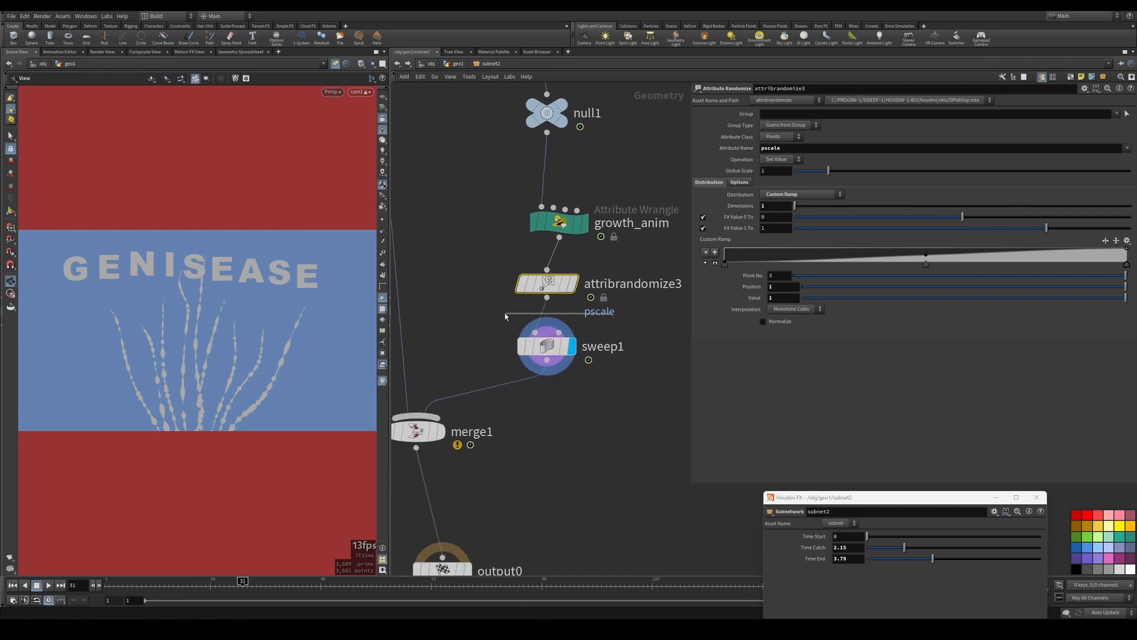
{"action": "left_click", "coordinate": [782, 137]}
{"action": "left_click", "coordinate": [792, 154]}
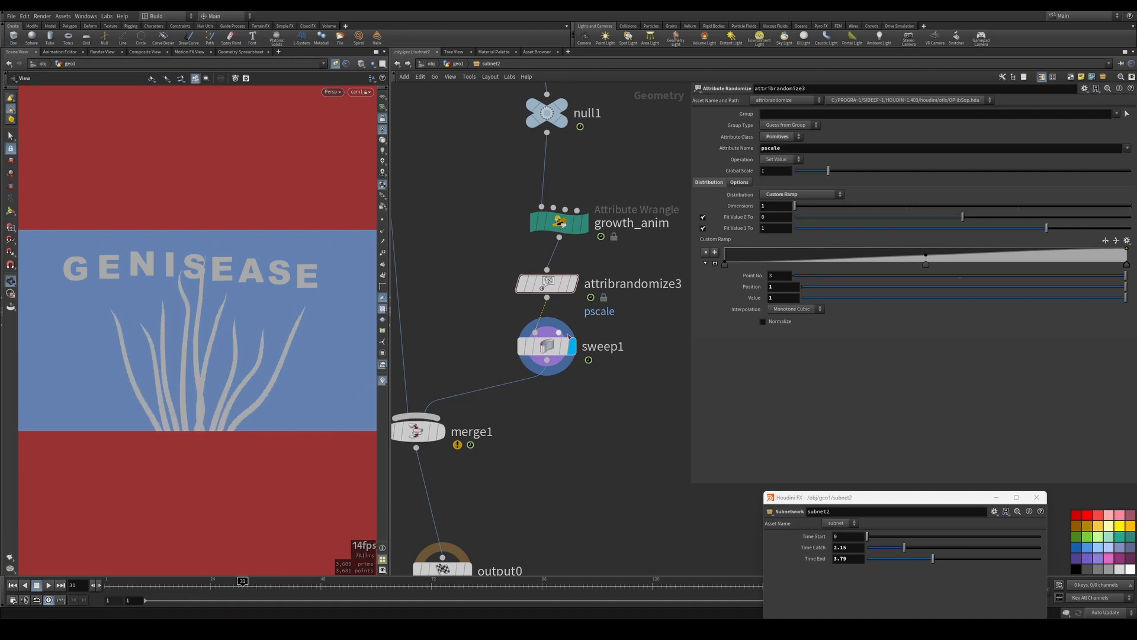
- Insert an Attribute Promote node between attribrandomize3 and sweep1 and promote pscale from Primitive to Point
{"action": "key", "text": "Tab"}
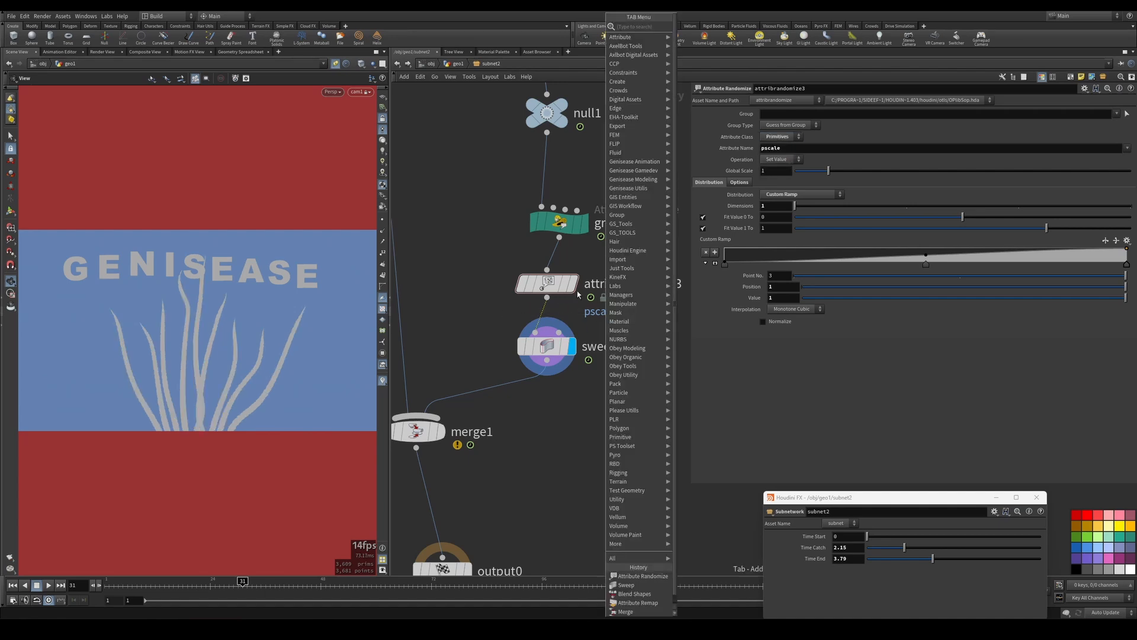
{"action": "type", "text": "atpr"}
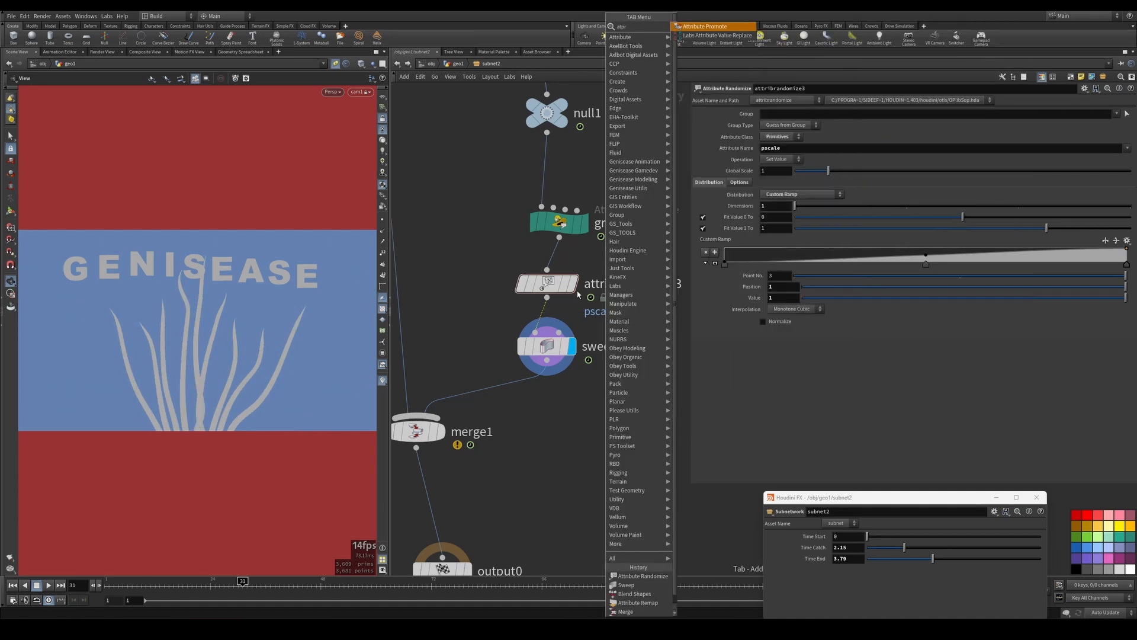
{"action": "left_click", "coordinate": [713, 27]}
{"action": "left_click", "coordinate": [551, 342]}
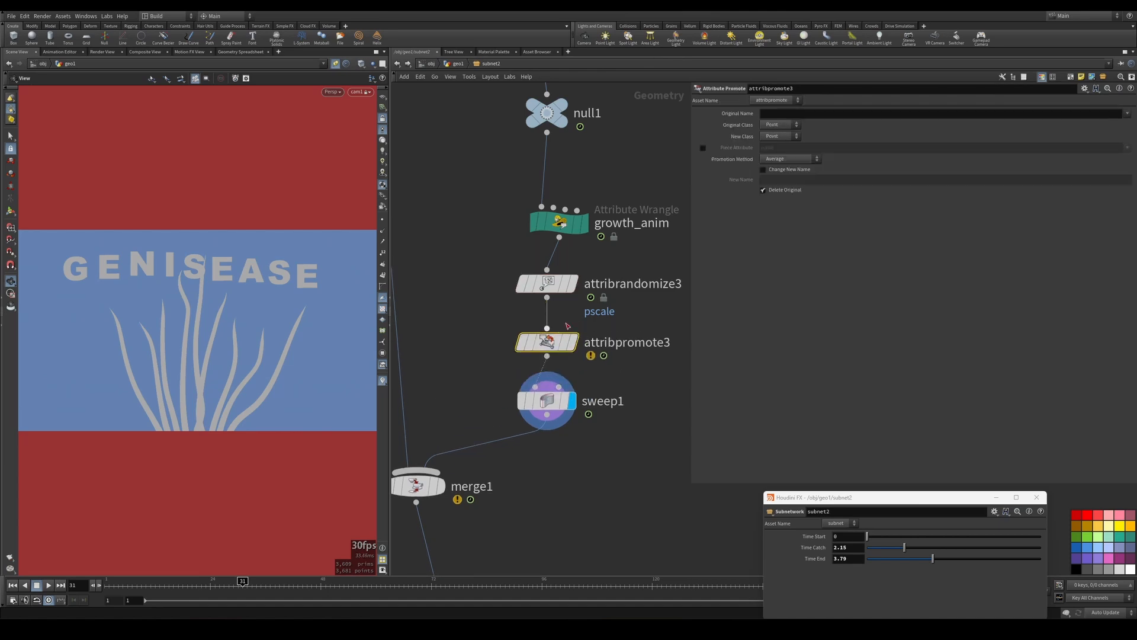
{"action": "left_click", "coordinate": [780, 124]}
{"action": "left_click", "coordinate": [776, 147]}
{"action": "left_click", "coordinate": [1127, 112]}
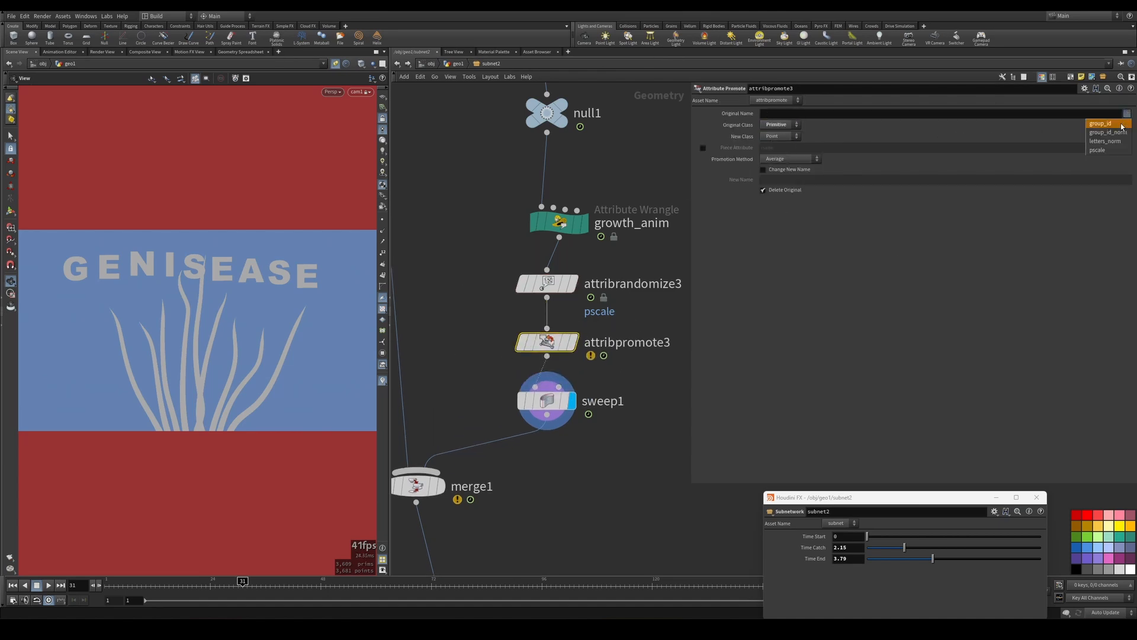
{"action": "left_click", "coordinate": [1102, 150]}
- Shape attribrandomize3's Custom Ramp with points near (0.243, 0.594) and (0.445, 0.755), and fit its output values from 0.635 to 1.545
{"action": "middle_click_drag", "start_coordinate": [598, 397], "coordinate": [588, 326]}
{"action": "middle_click_drag", "start_coordinate": [571, 282], "coordinate": [561, 312]}
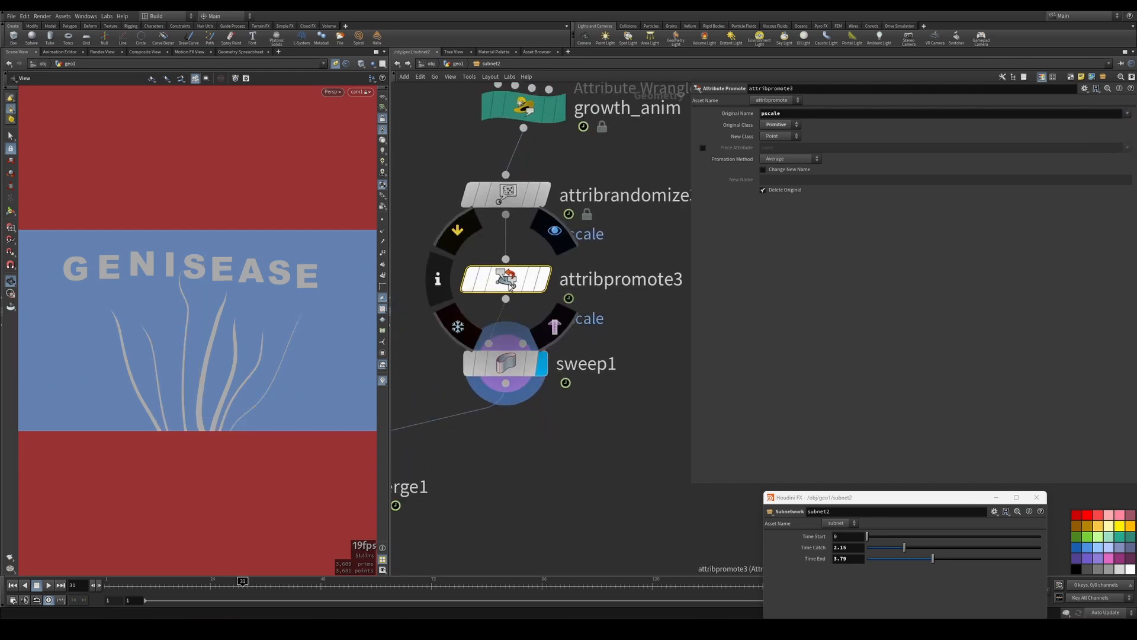
{"action": "middle_click_drag", "start_coordinate": [605, 254], "coordinate": [591, 285]}
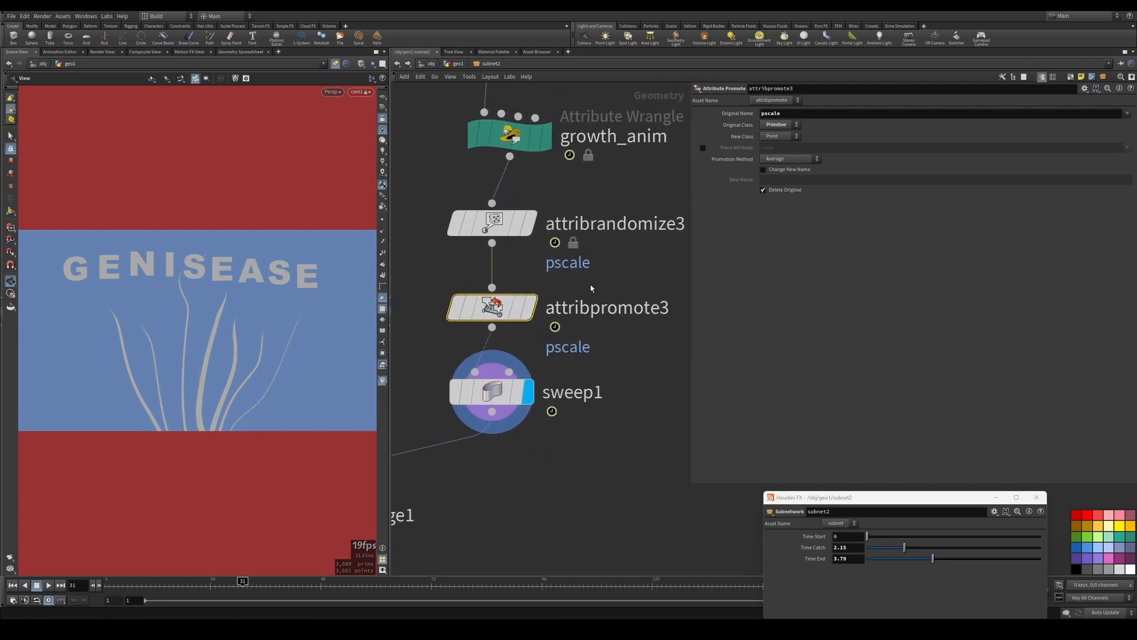
{"action": "left_click", "coordinate": [492, 223]}
{"action": "left_click", "coordinate": [706, 261]}
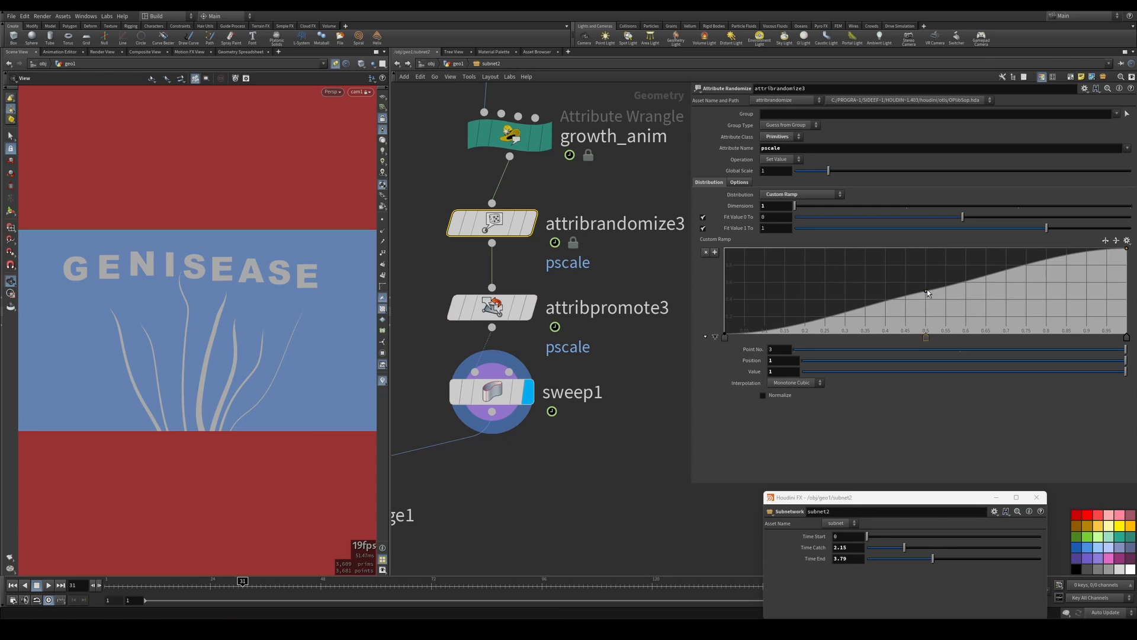
{"action": "left_click", "coordinate": [926, 290]}
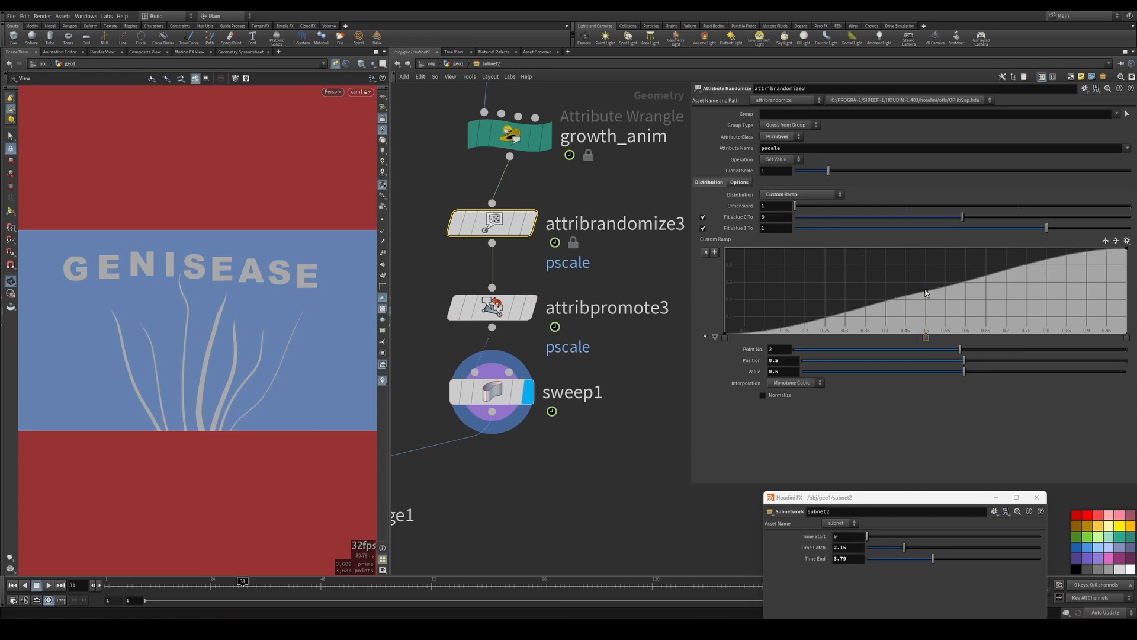
{"action": "left_click_drag", "start_coordinate": [926, 292], "coordinate": [823, 286]}
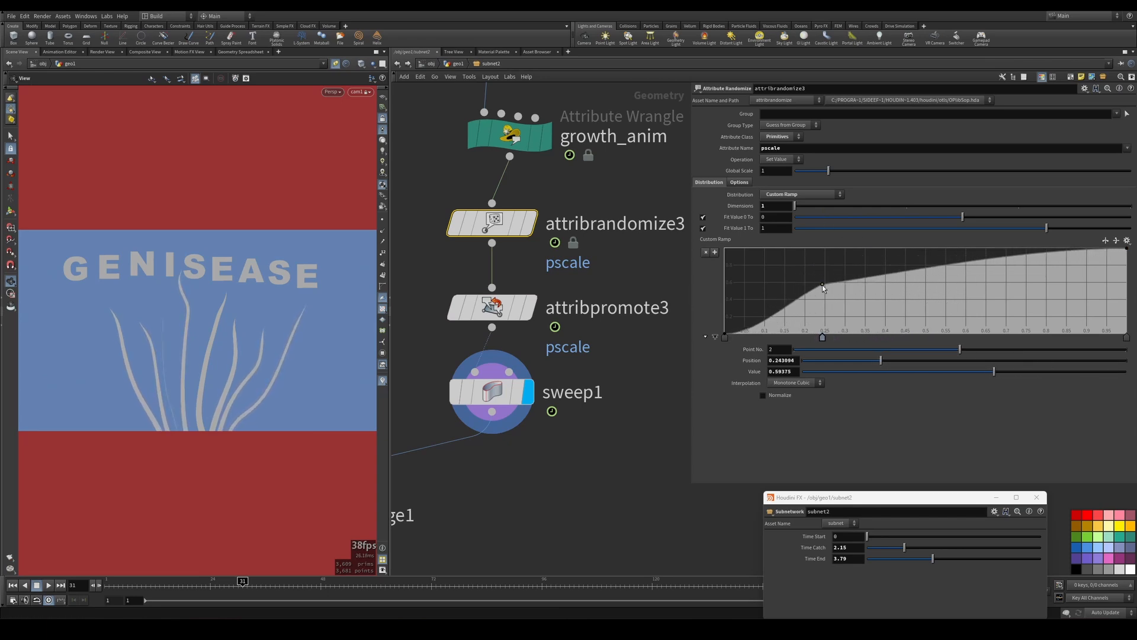
{"action": "left_click", "coordinate": [905, 279]}
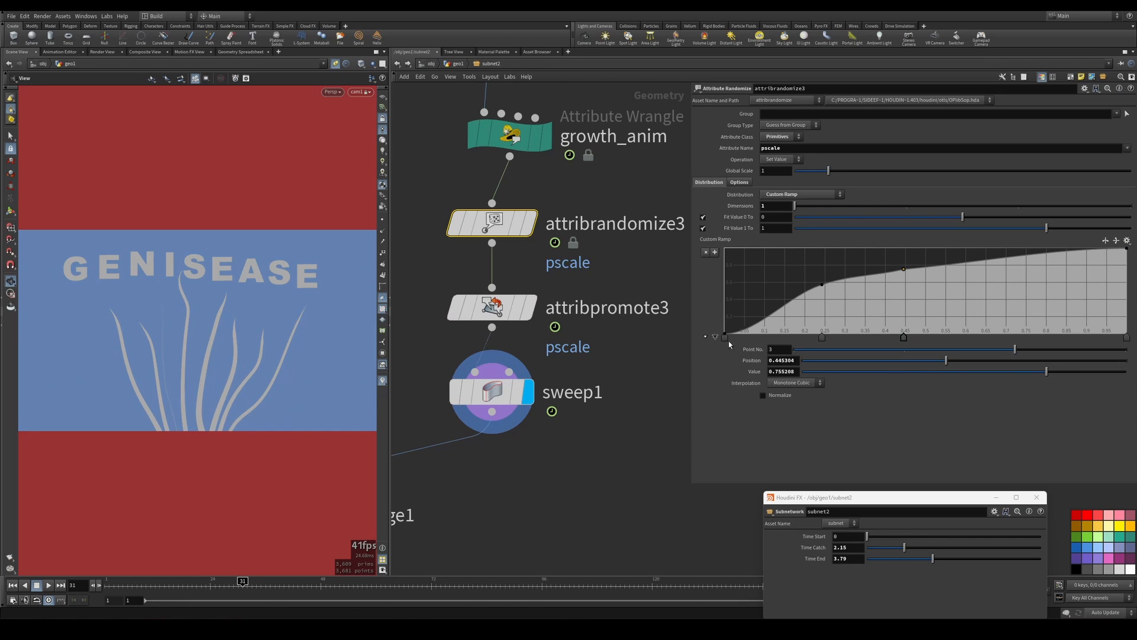
{"action": "left_click_drag", "start_coordinate": [996, 217], "coordinate": [1130, 229]}
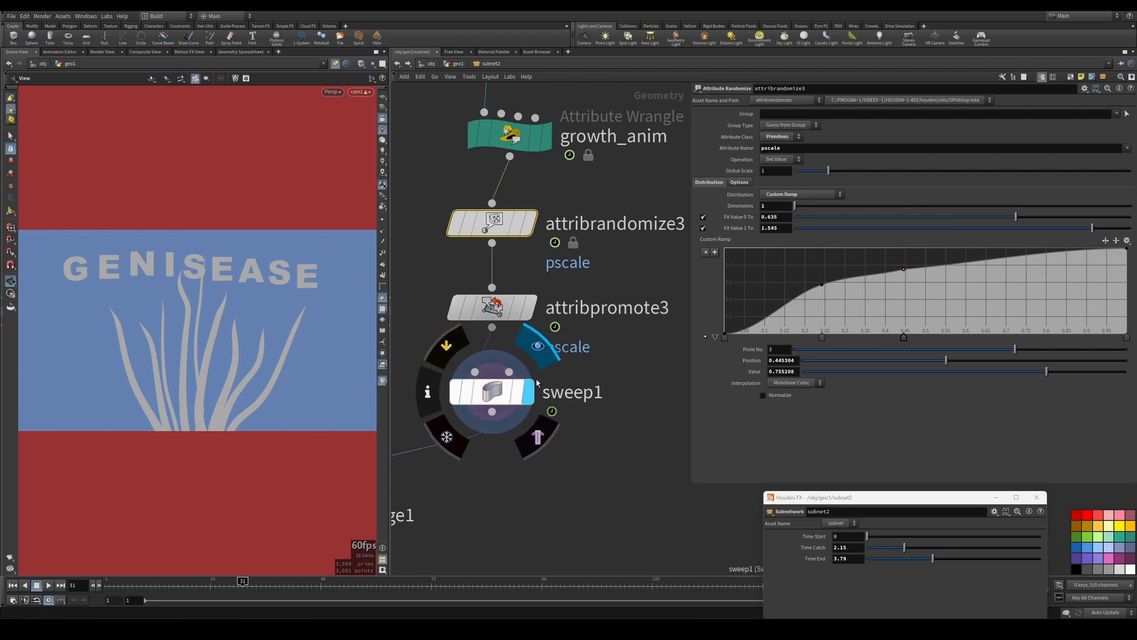
- Set sweep1's tube radius to 0.5
{"action": "left_click", "coordinate": [492, 393]}
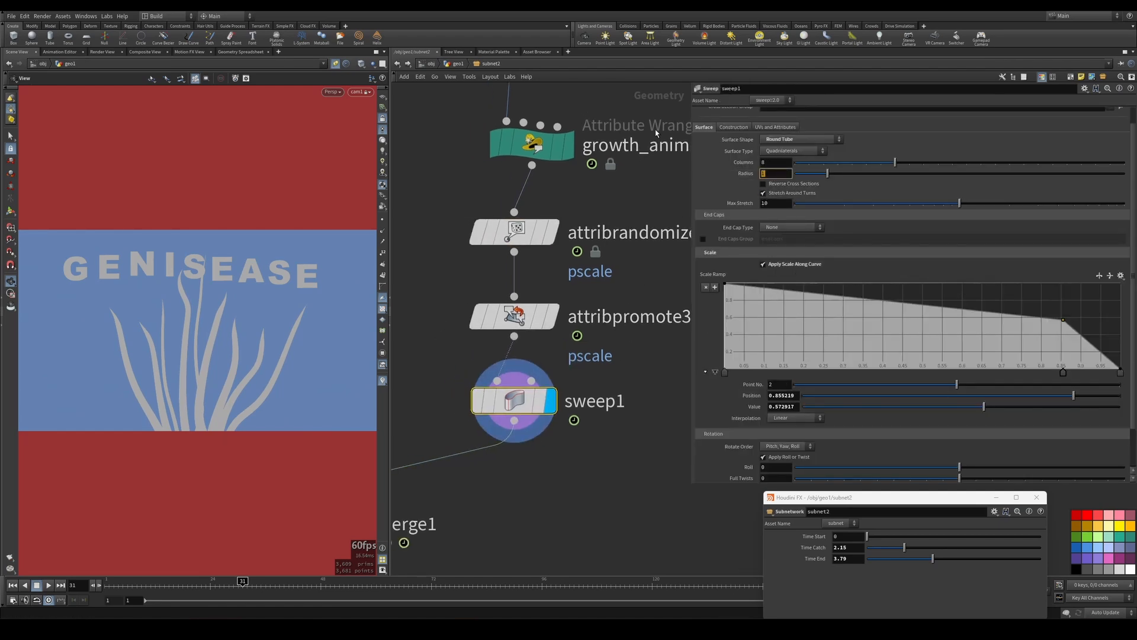
{"action": "type", "text": "0.5"}
{"action": "key", "text": "Return"}
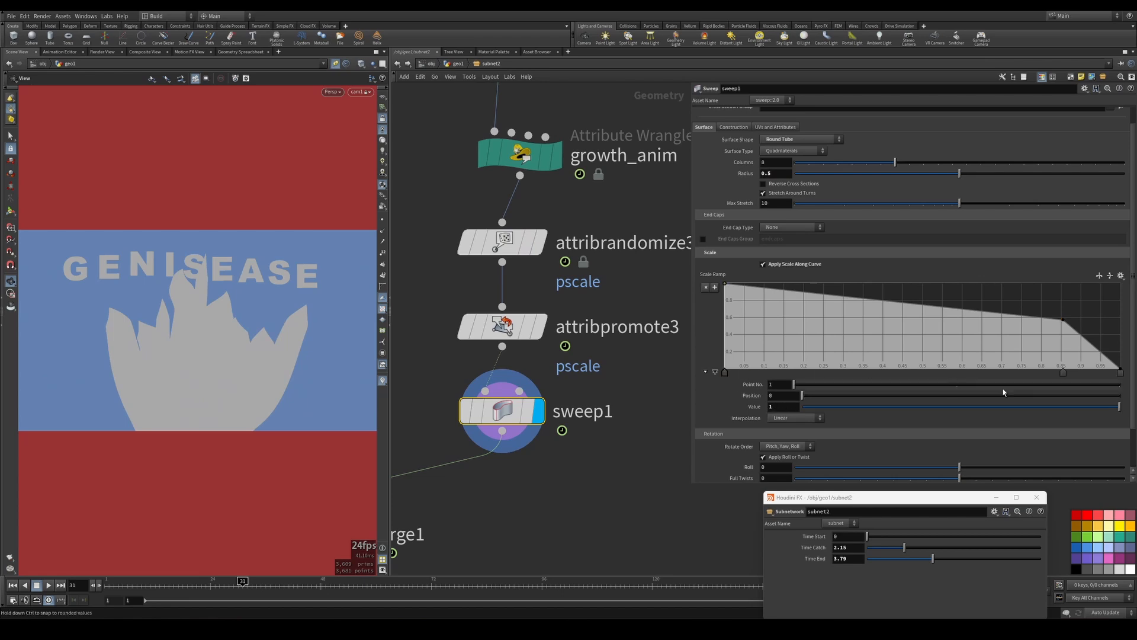
- Switch sweep1's Scale Ramp to B-Spline interpolation and reshape its inner points so the tubes thin out earlier along the curve
{"action": "left_click", "coordinate": [1121, 371]}
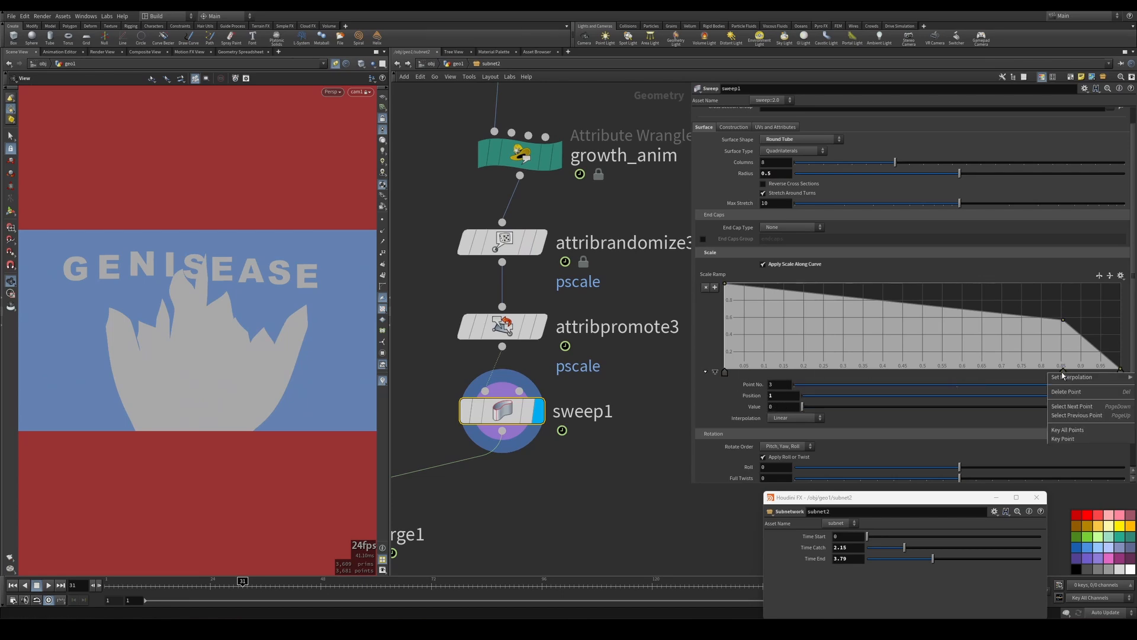
{"action": "right_click", "coordinate": [1120, 371]}
{"action": "mouse_move", "coordinate": [1093, 382]}
{"action": "left_click", "coordinate": [1026, 423]}
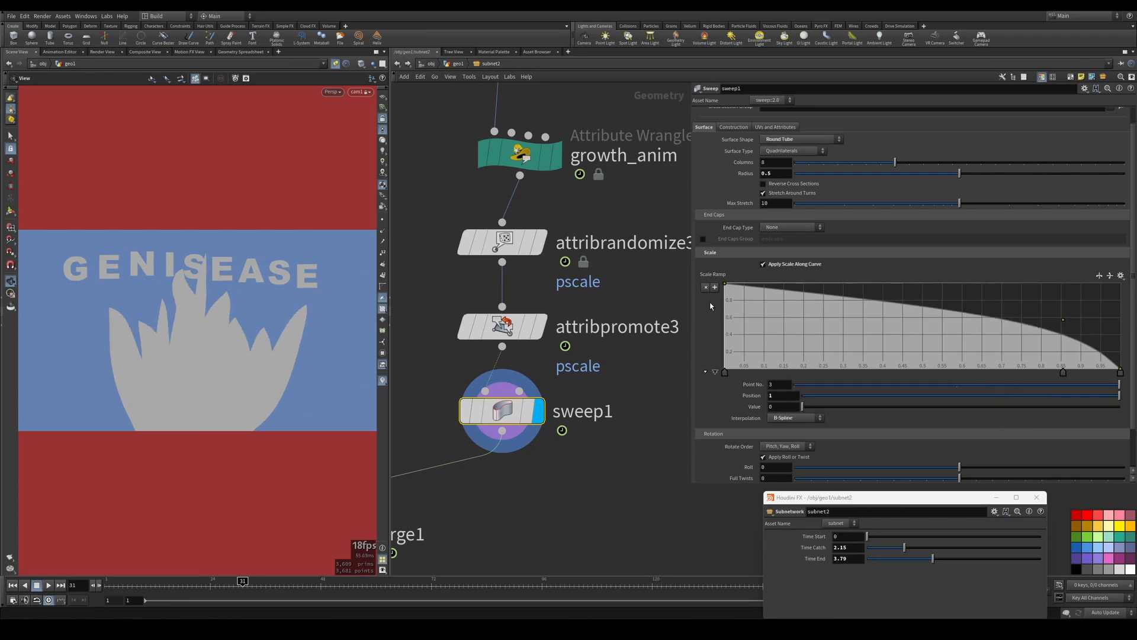
{"action": "left_click_drag", "start_coordinate": [1064, 323], "coordinate": [928, 293]}
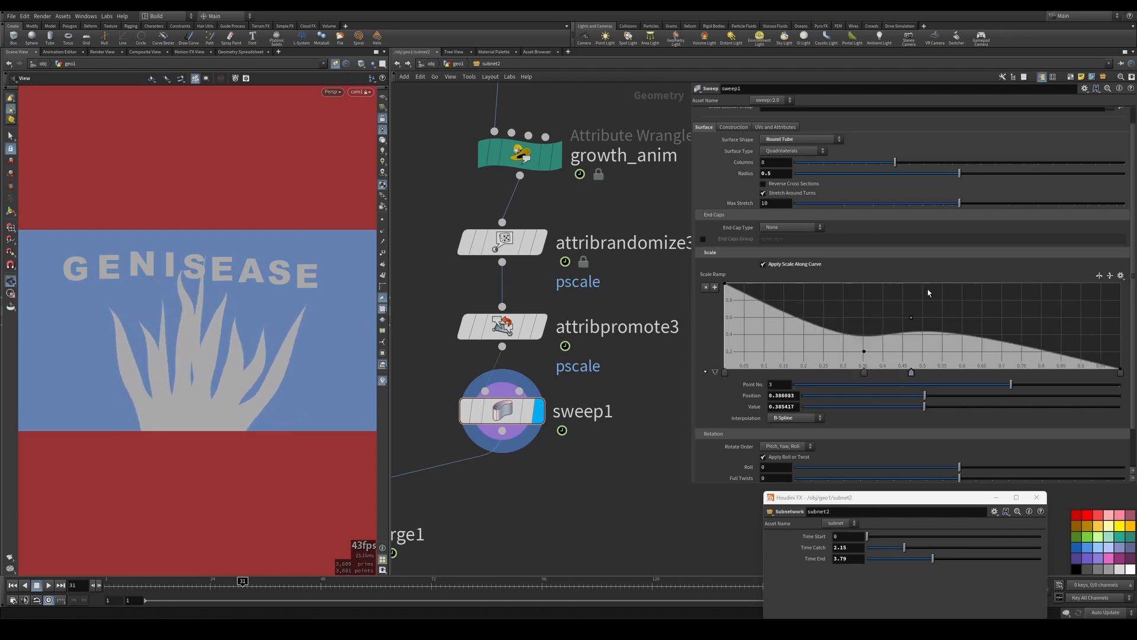
- Narrow attribrandomize3's pscale output range by setting its fit values to 0.418 and 0.677
{"action": "left_click", "coordinate": [502, 242]}
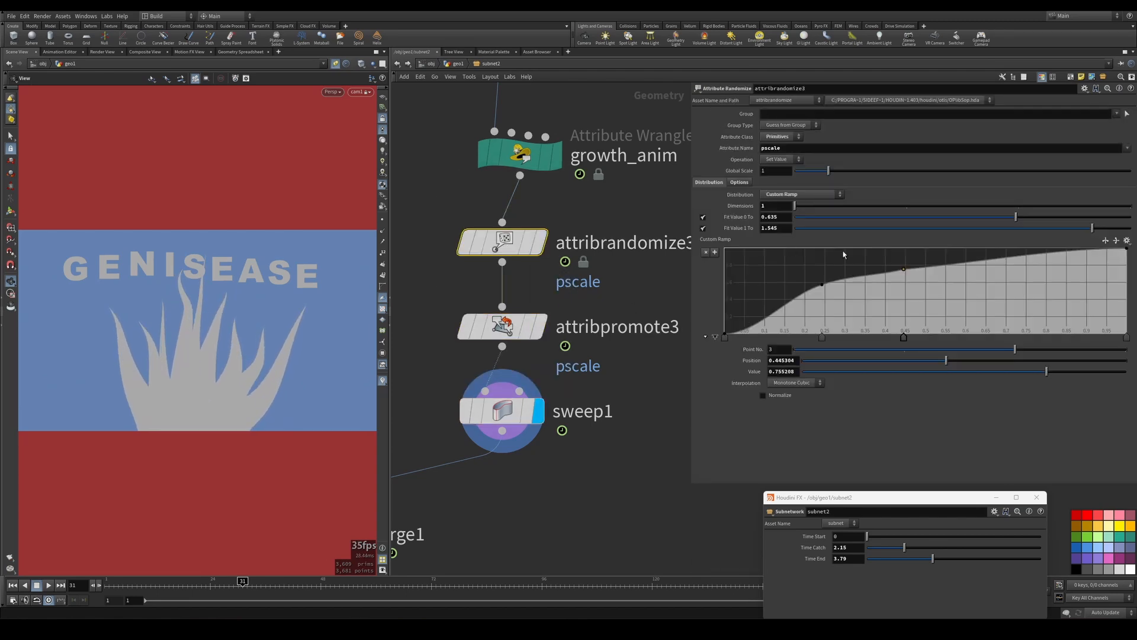
{"action": "left_click_drag", "start_coordinate": [1093, 228], "coordinate": [939, 225]}
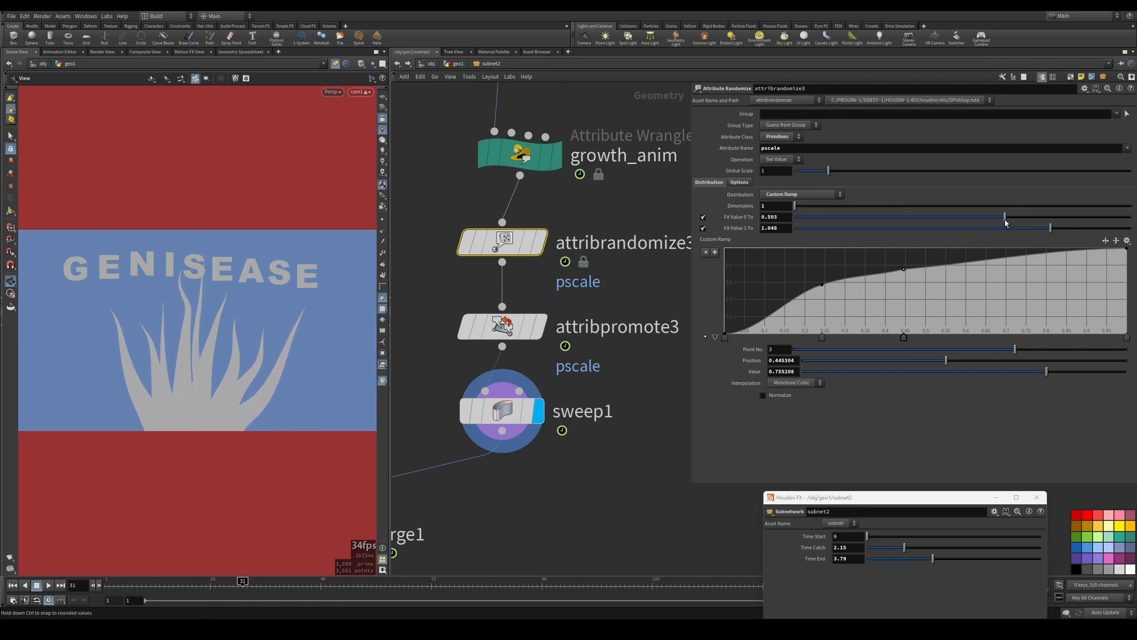
{"action": "left_click_drag", "start_coordinate": [1050, 228], "coordinate": [1024, 227]}
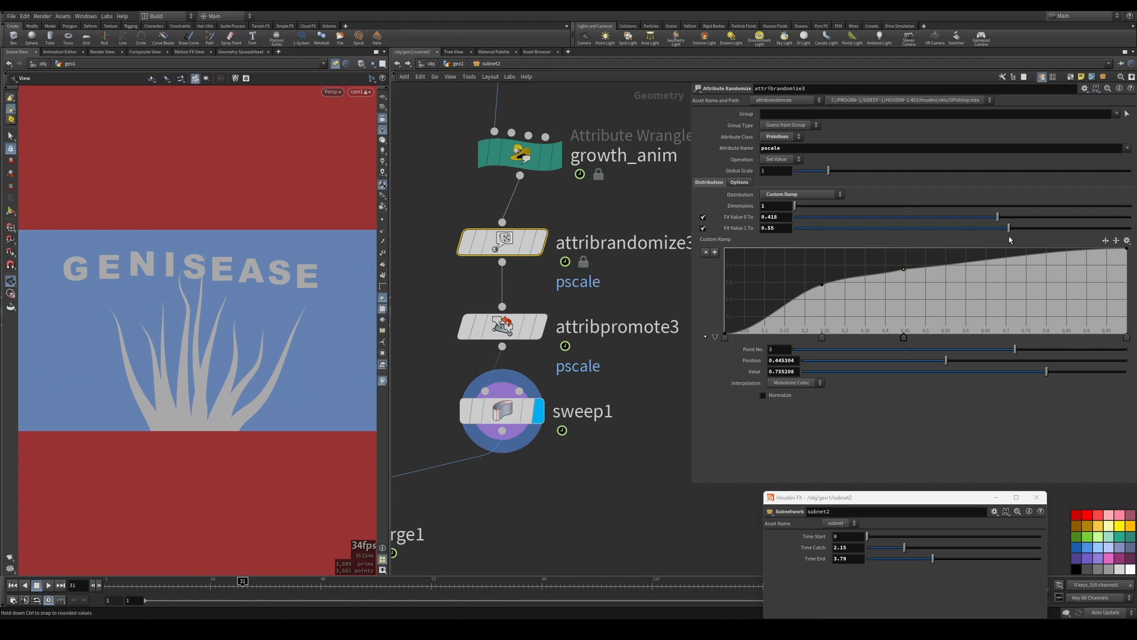
- Insert a Color node between sweep1 and merge1 and set its color to black
{"action": "middle_click_drag", "start_coordinate": [573, 432], "coordinate": [629, 306]}
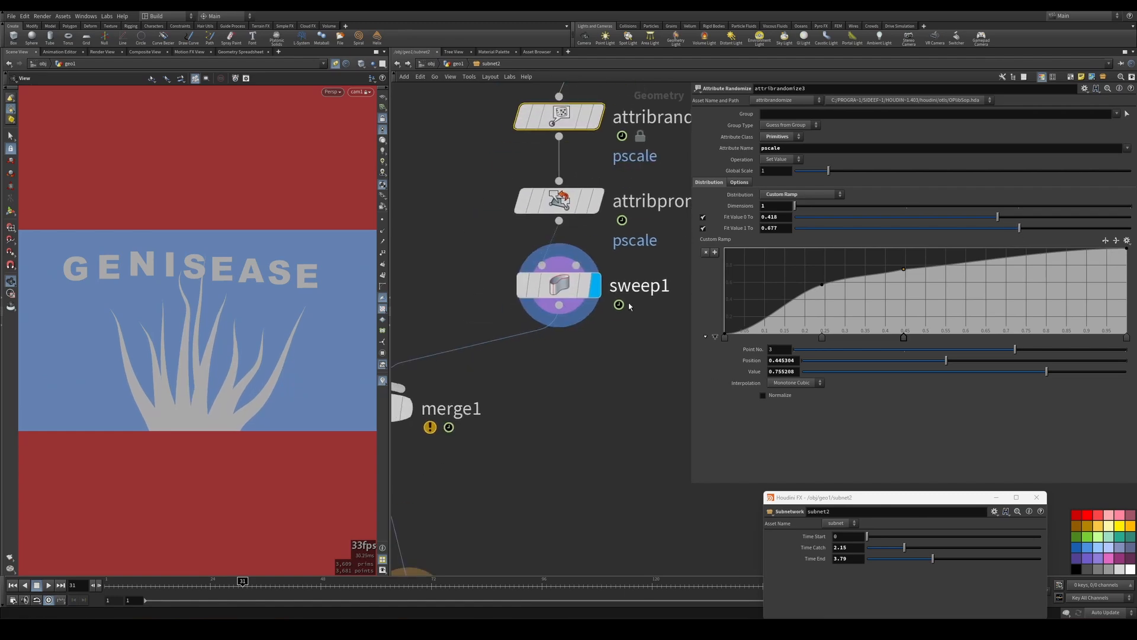
{"action": "middle_click_drag", "start_coordinate": [498, 365], "coordinate": [591, 320]}
{"action": "key", "text": "Tab"}
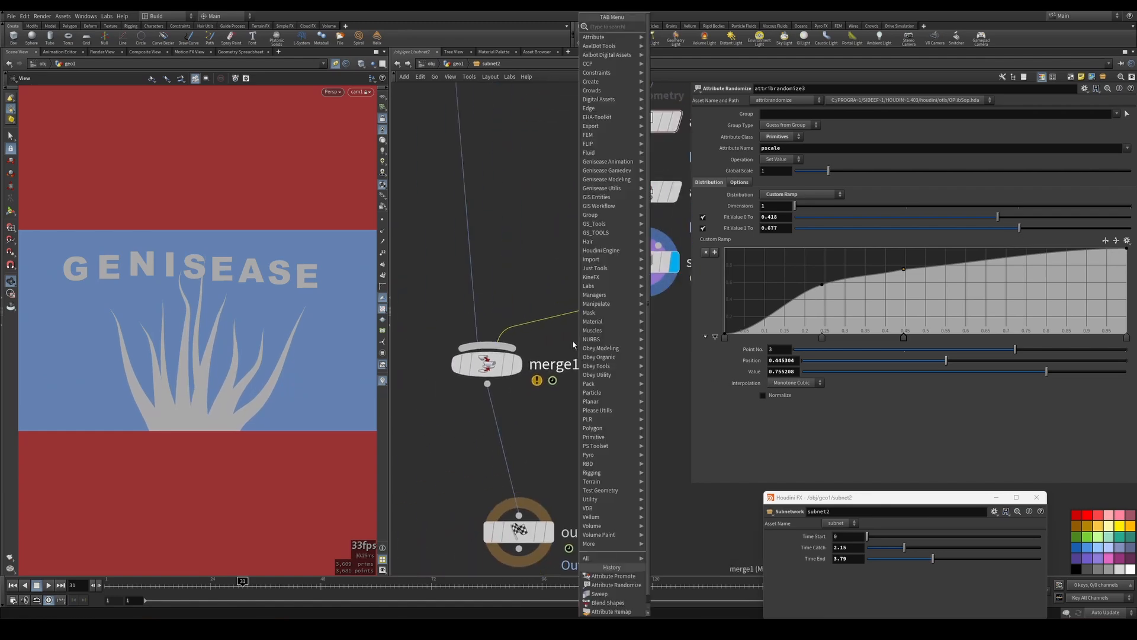
{"action": "type", "text": "color"}
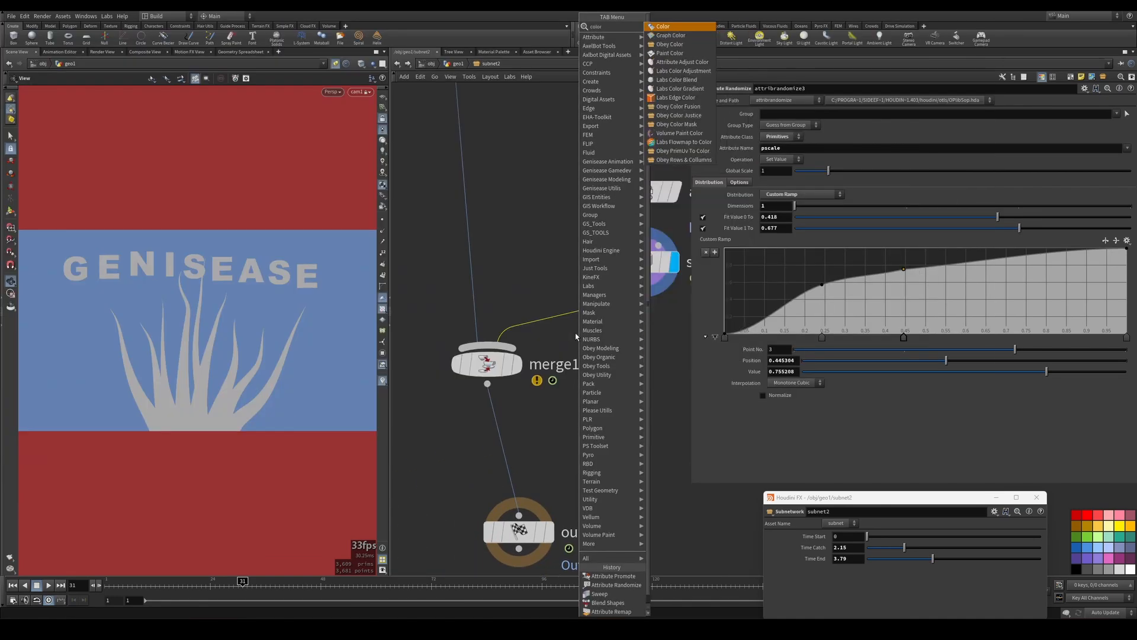
{"action": "left_click", "coordinate": [684, 28]}
{"action": "left_click", "coordinate": [577, 293]}
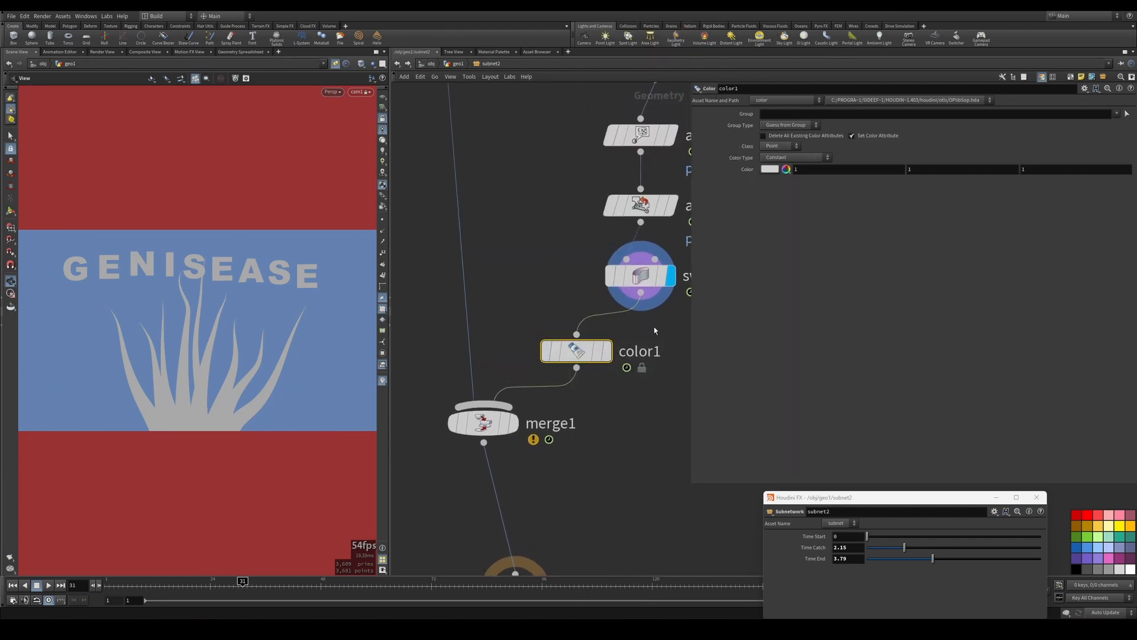
{"action": "left_click", "coordinate": [786, 170]}
{"action": "left_click", "coordinate": [813, 150]}
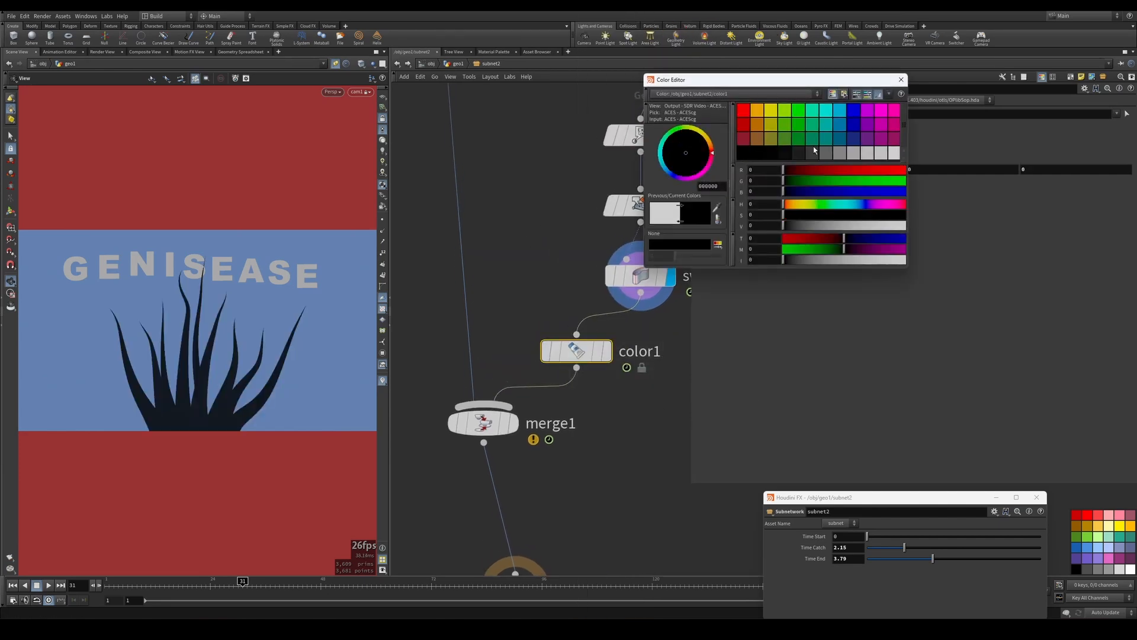
{"action": "left_click", "coordinate": [902, 79]}
{"action": "key", "text": "h"}
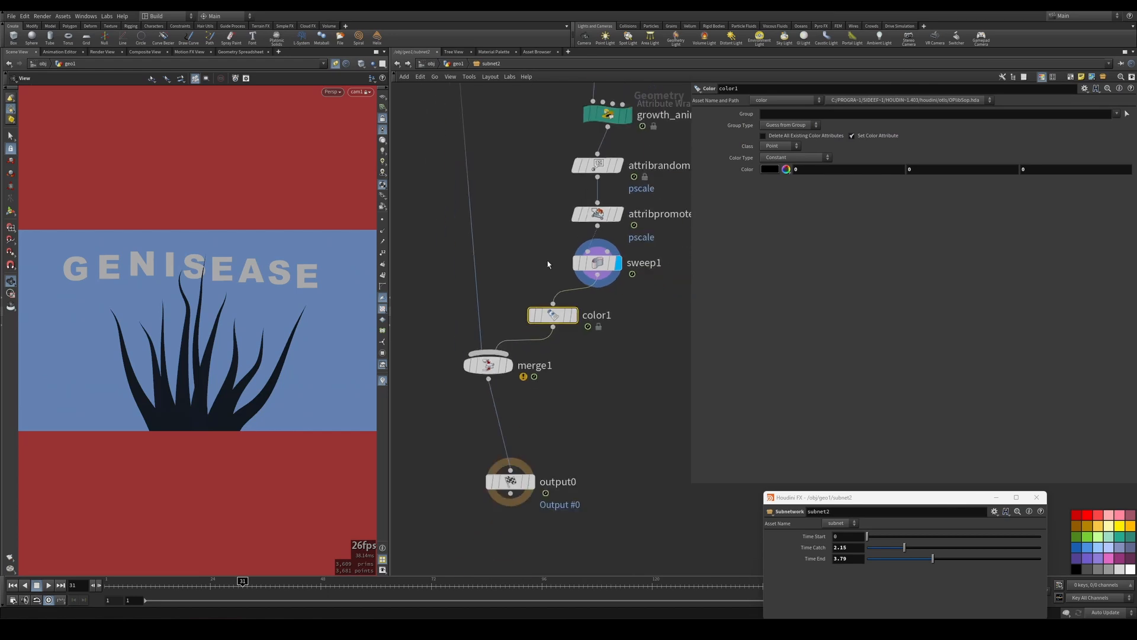
- Play the animation from near its start and scrub to frame 78 to examine the tubes reaching the text
{"action": "left_click_drag", "start_coordinate": [195, 587], "coordinate": [126, 583]}
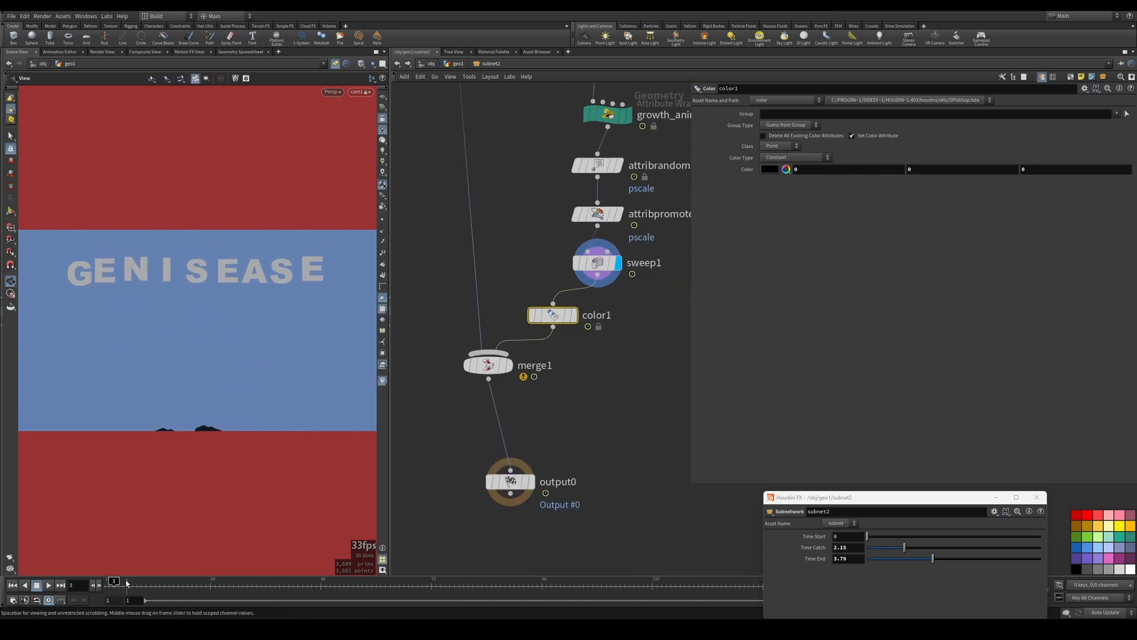
{"action": "left_click", "coordinate": [48, 585]}
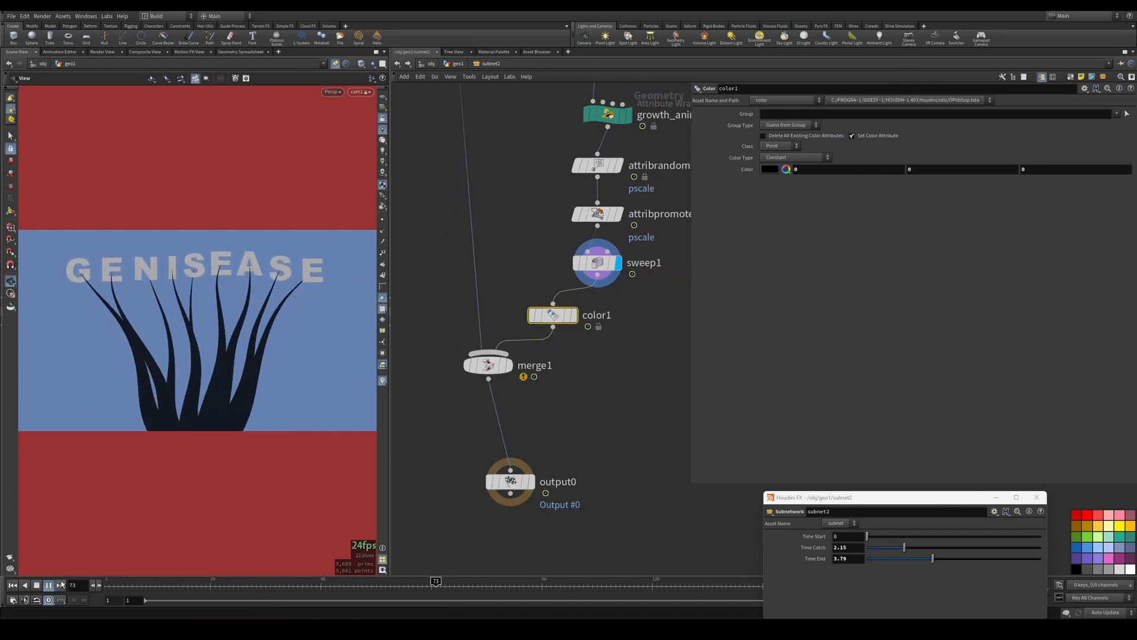
{"action": "left_click_drag", "start_coordinate": [296, 584], "coordinate": [459, 582]}
- Move MAIN_ANIMATION's inner Remap Anim ramp points earlier, to the ramp's start, about 0.29 and about 0.76
{"action": "scroll", "coordinate": [490, 401], "scroll_direction": "down", "scroll_amount": 4}
{"action": "middle_click_drag", "start_coordinate": [490, 154], "coordinate": [473, 552]}
{"action": "middle_click_drag", "start_coordinate": [541, 132], "coordinate": [556, 327]}
{"action": "scroll", "coordinate": [552, 326], "scroll_direction": "up", "scroll_amount": 4}
{"action": "left_click", "coordinate": [462, 356]}
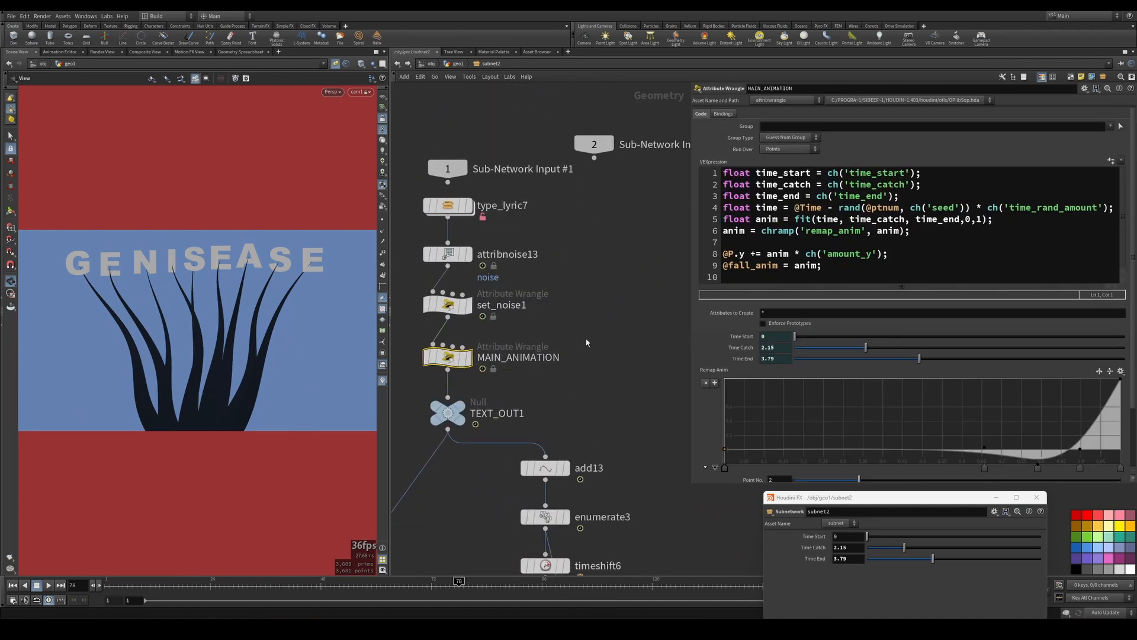
{"action": "scroll", "coordinate": [802, 396], "scroll_direction": "down", "scroll_amount": 3}
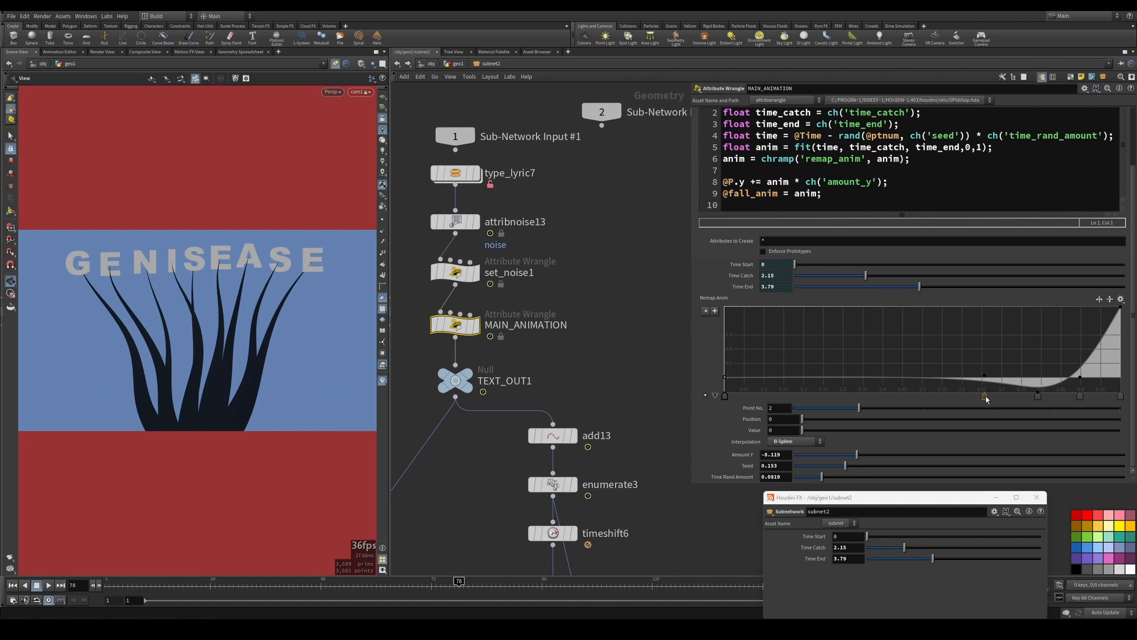
{"action": "left_click_drag", "start_coordinate": [986, 395], "coordinate": [709, 382]}
{"action": "left_click_drag", "start_coordinate": [1038, 396], "coordinate": [838, 395]}
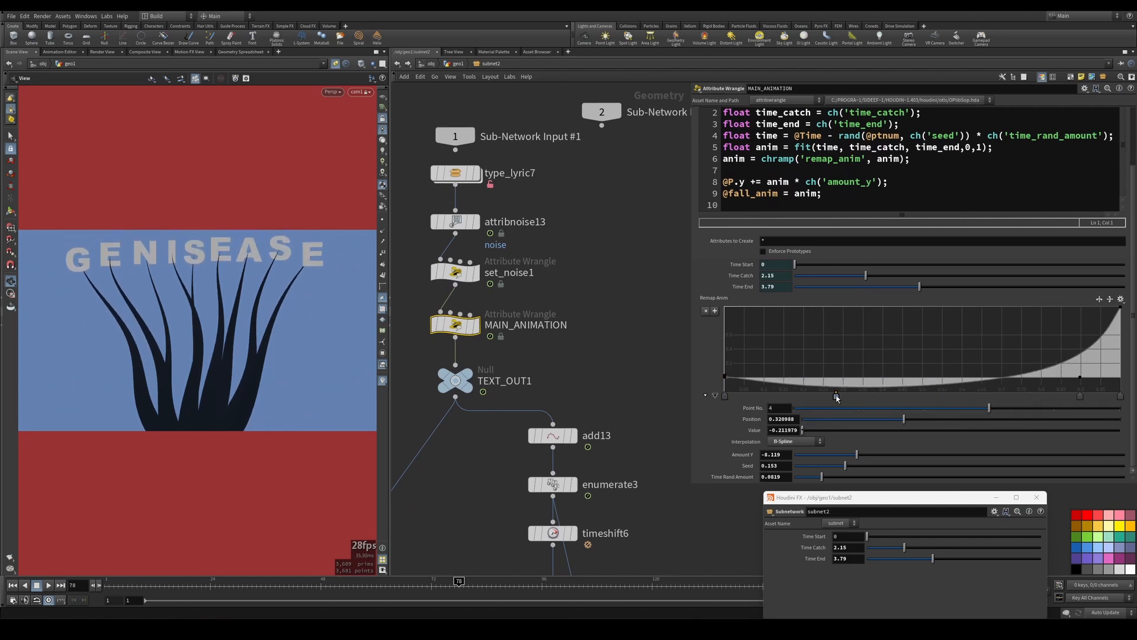
{"action": "left_click_drag", "start_coordinate": [1080, 395], "coordinate": [1024, 397]}
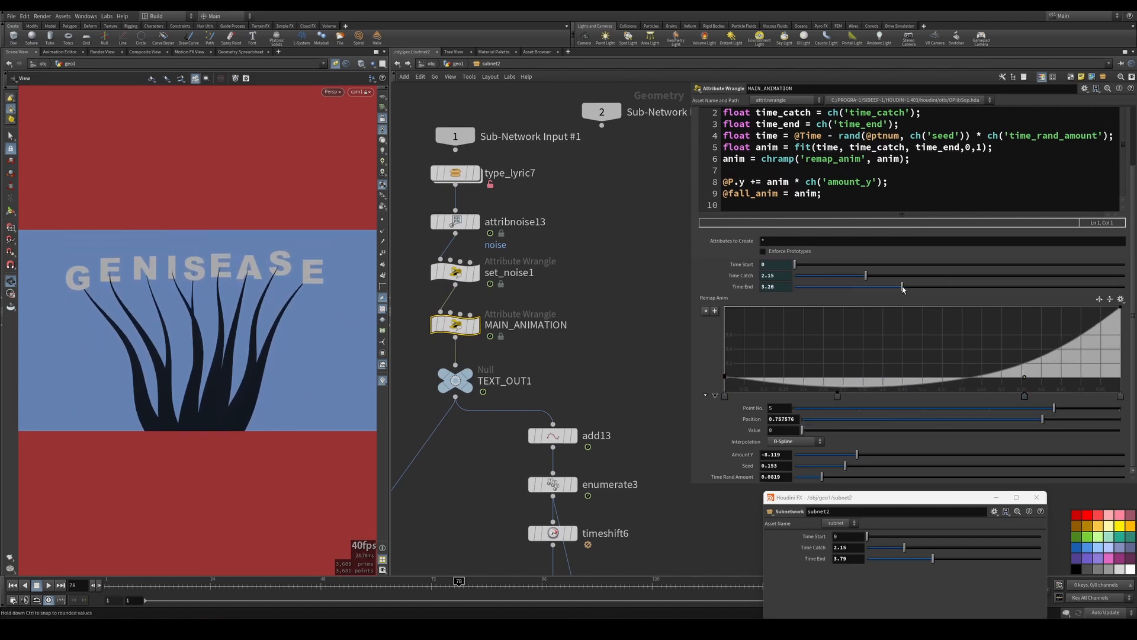
- Set MAIN_ANIMATION's Time Catch to 3.17 and Time End to 3.73, and add a Remap Anim point near position 0.19
{"action": "mouse_move", "coordinate": [903, 289]}
{"action": "left_mouse_down"}
{"action": "mouse_move", "coordinate": [927, 288]}
{"action": "mouse_move", "coordinate": [899, 276]}
{"action": "mouse_move", "coordinate": [918, 287]}
{"action": "left_mouse_up"}
{"action": "left_click_drag", "start_coordinate": [786, 383], "coordinate": [800, 378]}
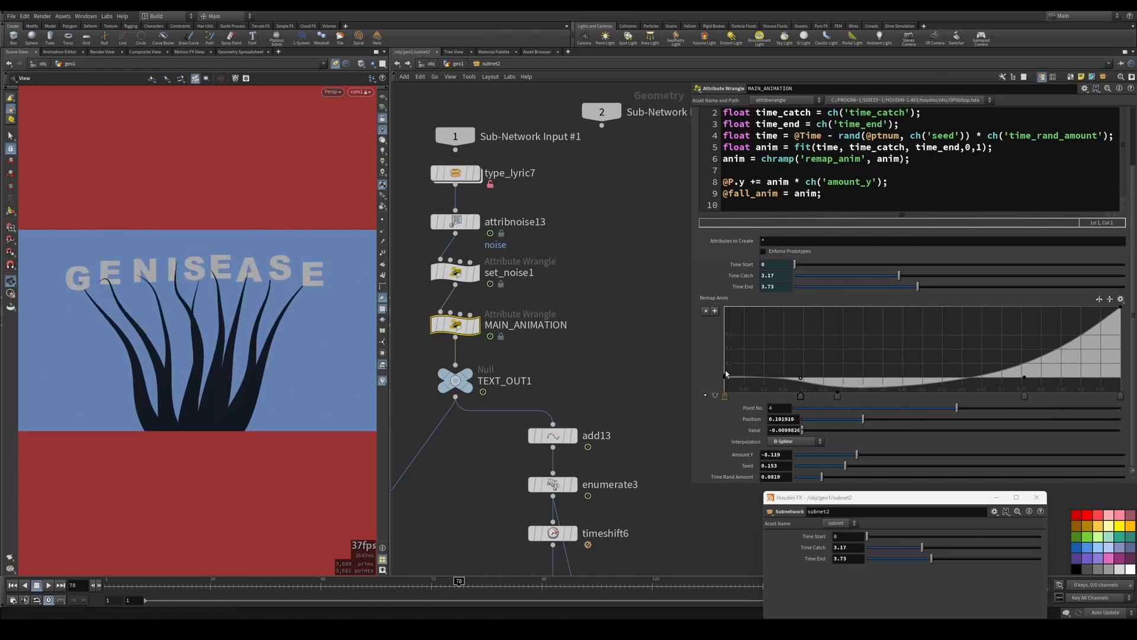
{"action": "left_click", "coordinate": [727, 374]}
- Replay from frame 1 and spread MAIN_ANIMATION's inner Remap Anim points to about 0.15, 0.32 and 0.49
{"action": "left_click_drag", "start_coordinate": [271, 583], "coordinate": [108, 583]}
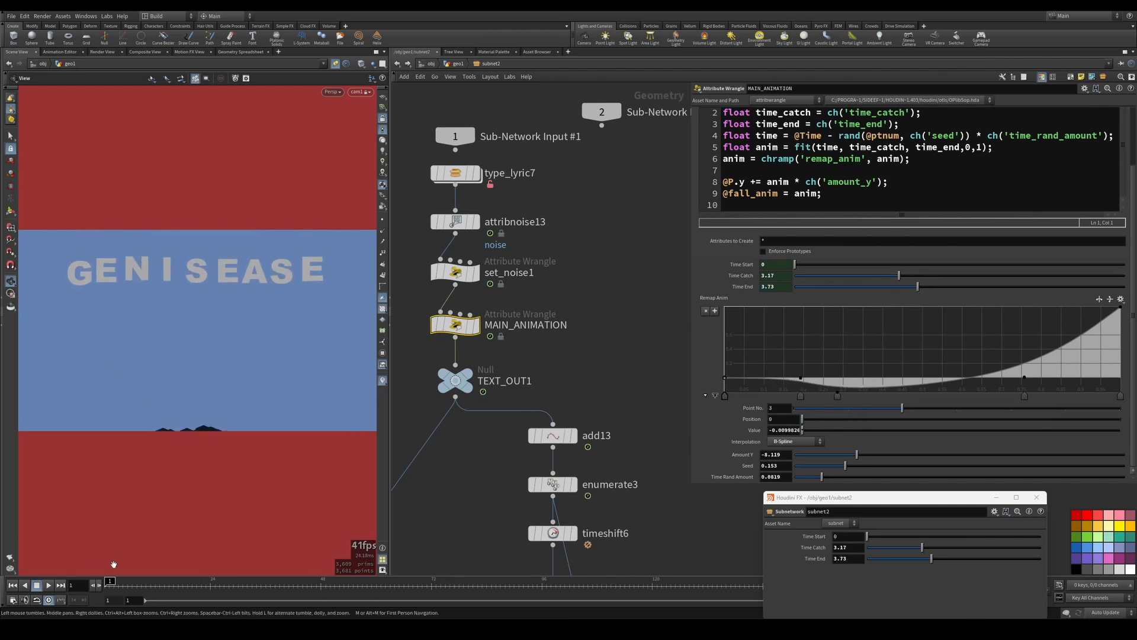
{"action": "left_click", "coordinate": [48, 586]}
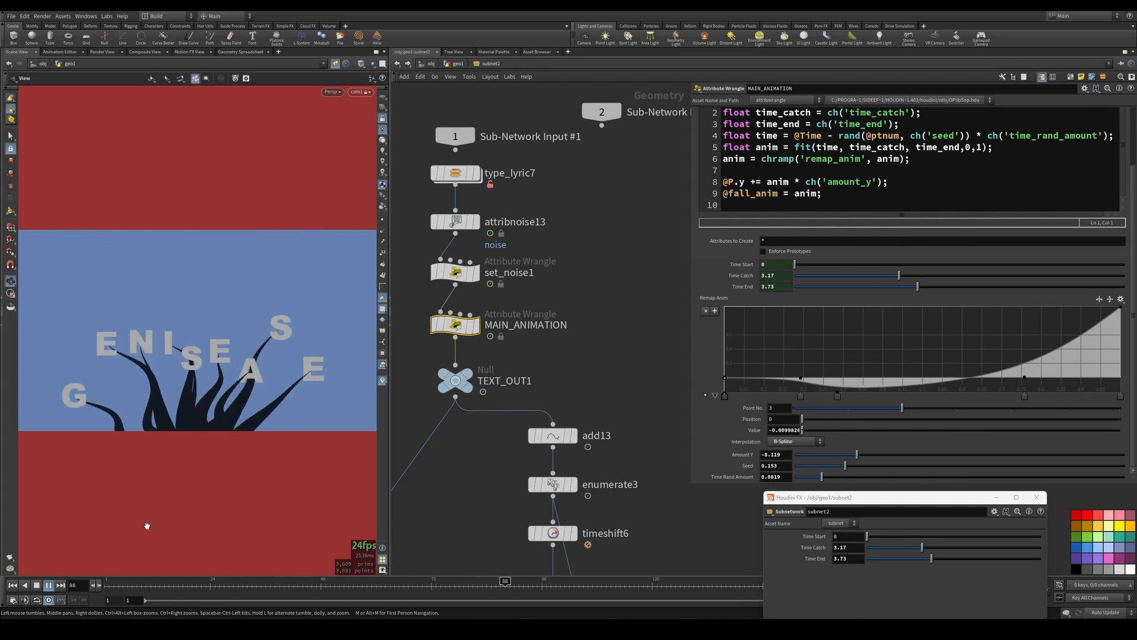
{"action": "left_click_drag", "start_coordinate": [843, 396], "coordinate": [905, 395]}
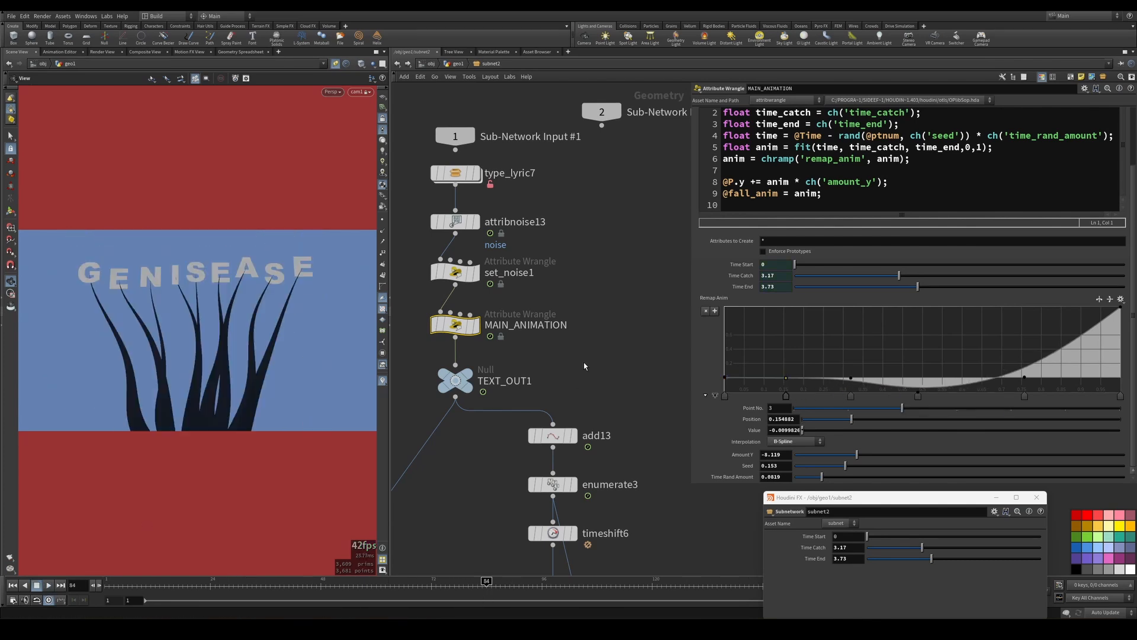
- Move attribrandomize3's second Custom Ramp point to about (0.276, 0.375) and slightly raise its upper fit value
{"action": "scroll", "coordinate": [580, 334], "scroll_direction": "down", "scroll_amount": 3}
{"action": "middle_click_drag", "start_coordinate": [580, 333], "coordinate": [589, 209]}
{"action": "middle_click_drag", "start_coordinate": [664, 416], "coordinate": [598, 236]}
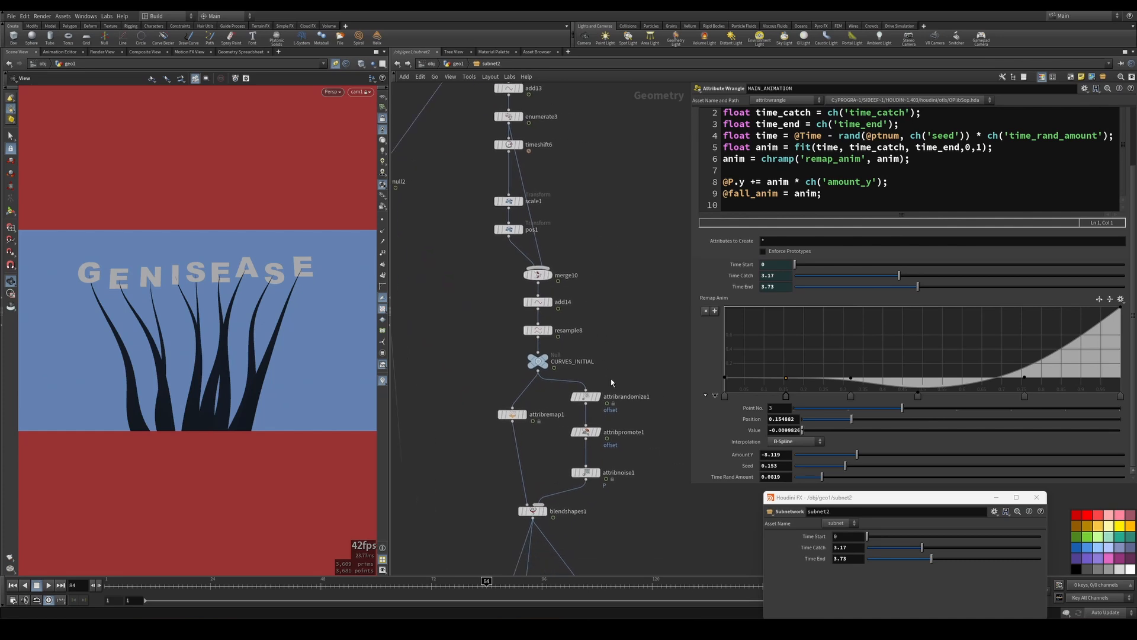
{"action": "middle_click_drag", "start_coordinate": [612, 384], "coordinate": [595, 178]}
{"action": "middle_click_drag", "start_coordinate": [624, 346], "coordinate": [623, 255]}
{"action": "scroll", "coordinate": [569, 441], "scroll_direction": "up", "scroll_amount": 2}
{"action": "middle_click_drag", "start_coordinate": [569, 440], "coordinate": [600, 467]}
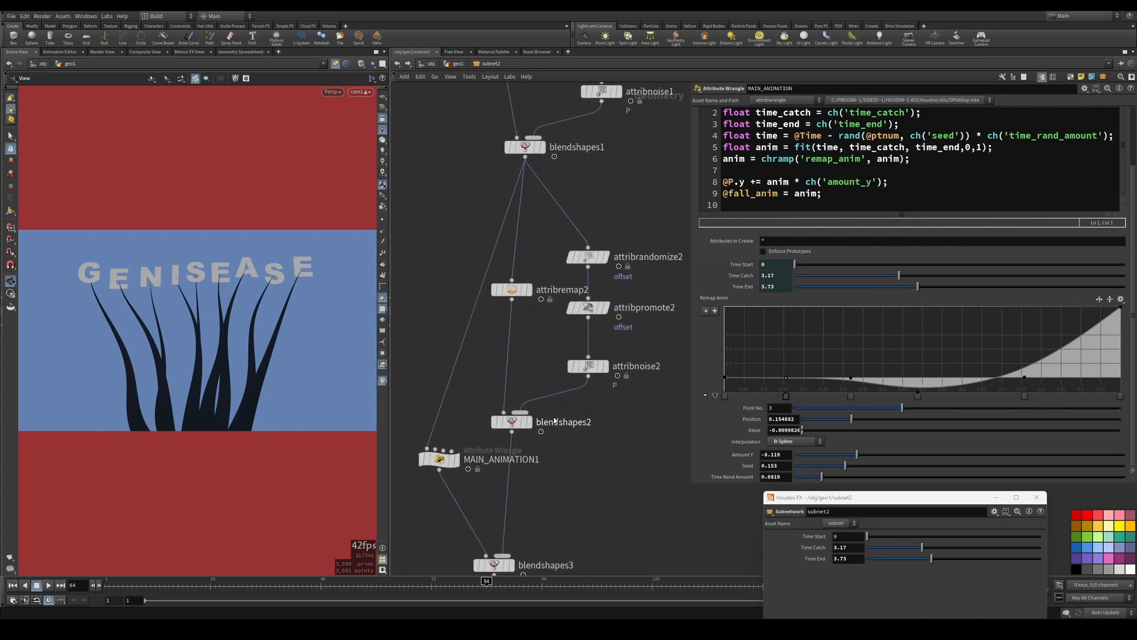
{"action": "middle_click_drag", "start_coordinate": [512, 358], "coordinate": [481, 446]}
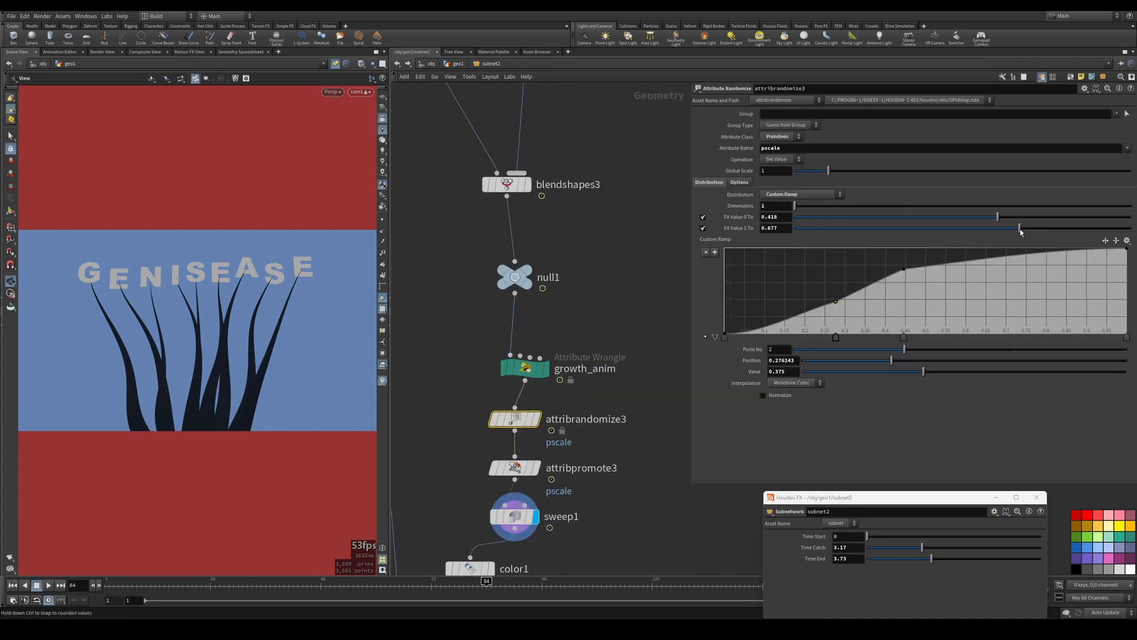
{"action": "left_click_drag", "start_coordinate": [1019, 229], "coordinate": [1026, 230]}
- Reshape sweep1's Scale Ramp with inner points near position 0.66 and near (0.269, 0.578)
{"action": "middle_click_drag", "start_coordinate": [508, 524], "coordinate": [514, 448]}
{"action": "left_click", "coordinate": [513, 448]}
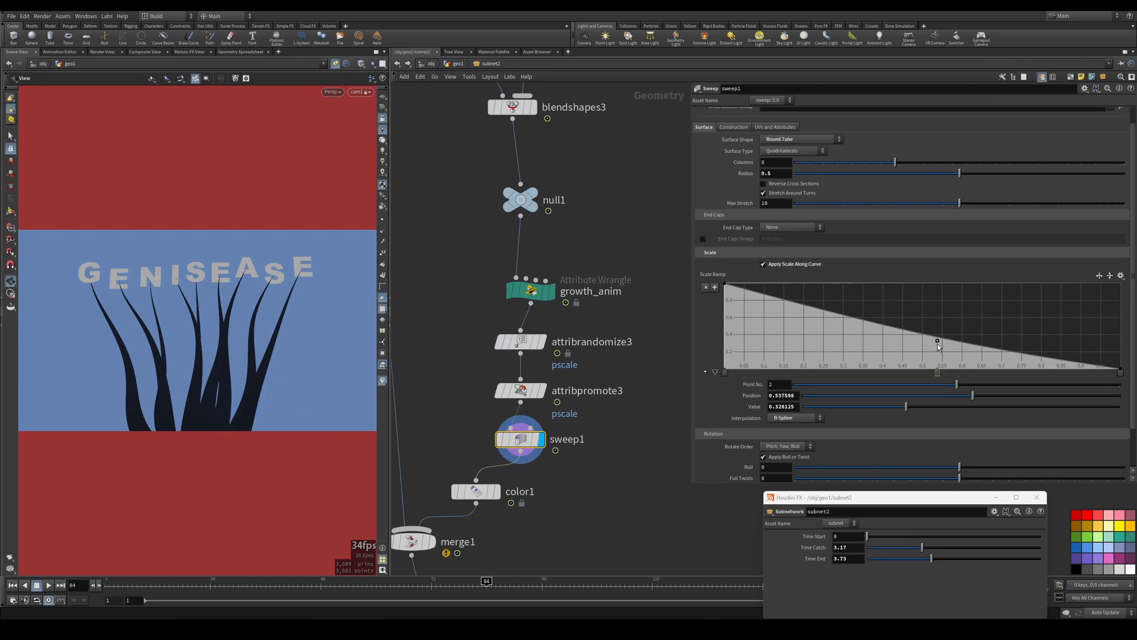
{"action": "left_click_drag", "start_coordinate": [938, 344], "coordinate": [987, 332]}
{"action": "left_click_drag", "start_coordinate": [844, 320], "coordinate": [831, 319]}
- Play the animation and scrub to frame 75 to review the tube thickness and the catching motion
{"action": "scroll", "coordinate": [604, 213], "scroll_direction": "down", "scroll_amount": 3}
{"action": "middle_click_drag", "start_coordinate": [613, 142], "coordinate": [593, 379]}
{"action": "scroll", "coordinate": [593, 379], "scroll_direction": "down", "scroll_amount": 1}
{"action": "left_click_drag", "start_coordinate": [450, 584], "coordinate": [178, 584]}
{"action": "left_click", "coordinate": [49, 585]}
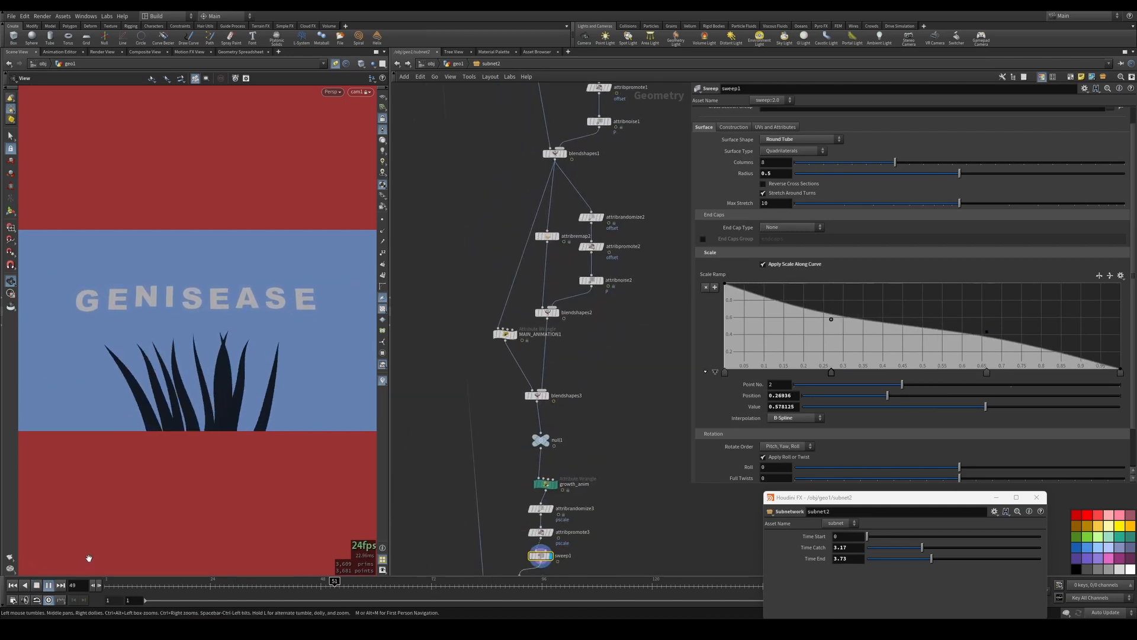
{"action": "left_click_drag", "start_coordinate": [400, 584], "coordinate": [445, 583]}
- Rename the MAIN_ANIMATION1 wrangle feeding blendshapes3 as CATCH_ANIM
{"action": "scroll", "coordinate": [619, 336], "scroll_direction": "down", "scroll_amount": 3}
{"action": "middle_click_drag", "start_coordinate": [620, 337], "coordinate": [573, 403]}
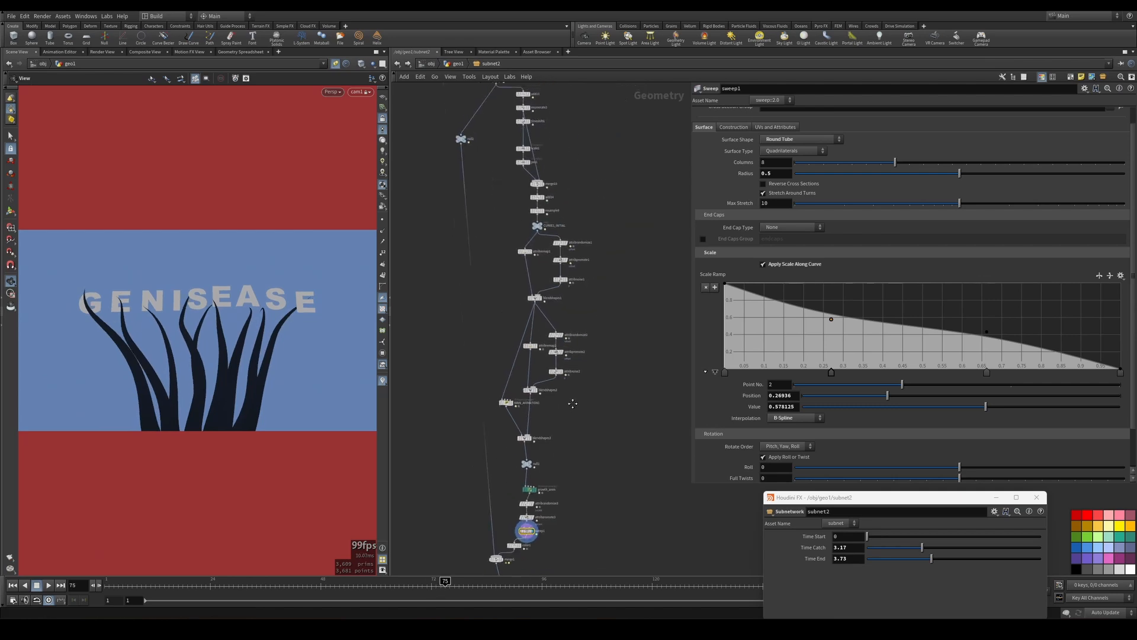
{"action": "scroll", "coordinate": [573, 404], "scroll_direction": "up", "scroll_amount": 5}
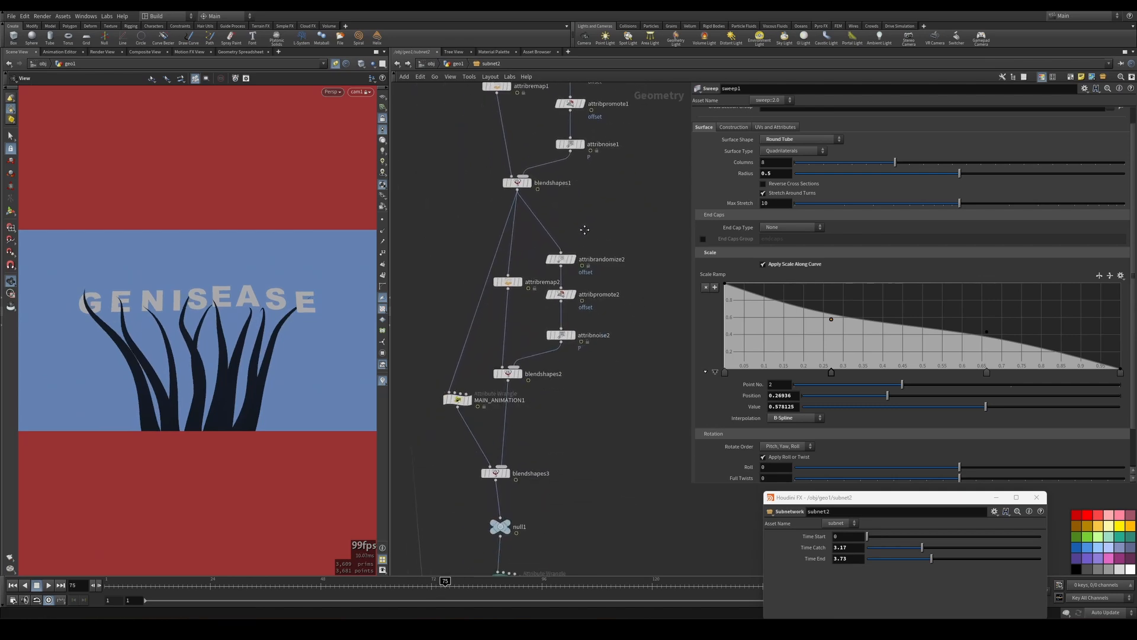
{"action": "middle_click_drag", "start_coordinate": [584, 229], "coordinate": [563, 160]}
{"action": "scroll", "coordinate": [517, 339], "scroll_direction": "up", "scroll_amount": 2}
{"action": "left_click", "coordinate": [475, 296]}
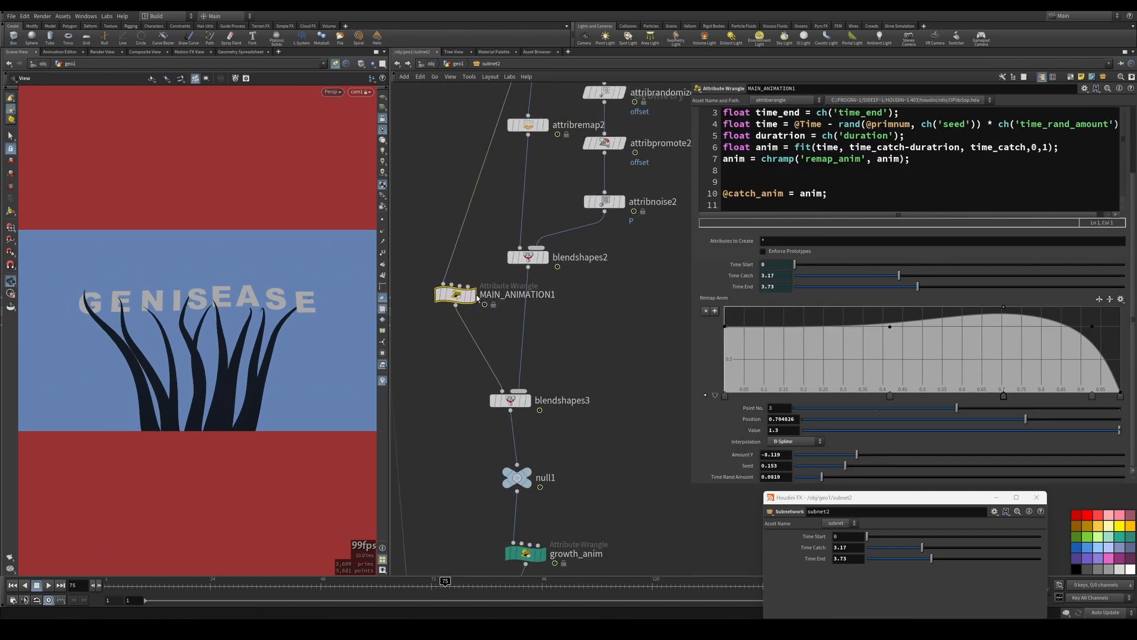
{"action": "double_click", "coordinate": [539, 295]}
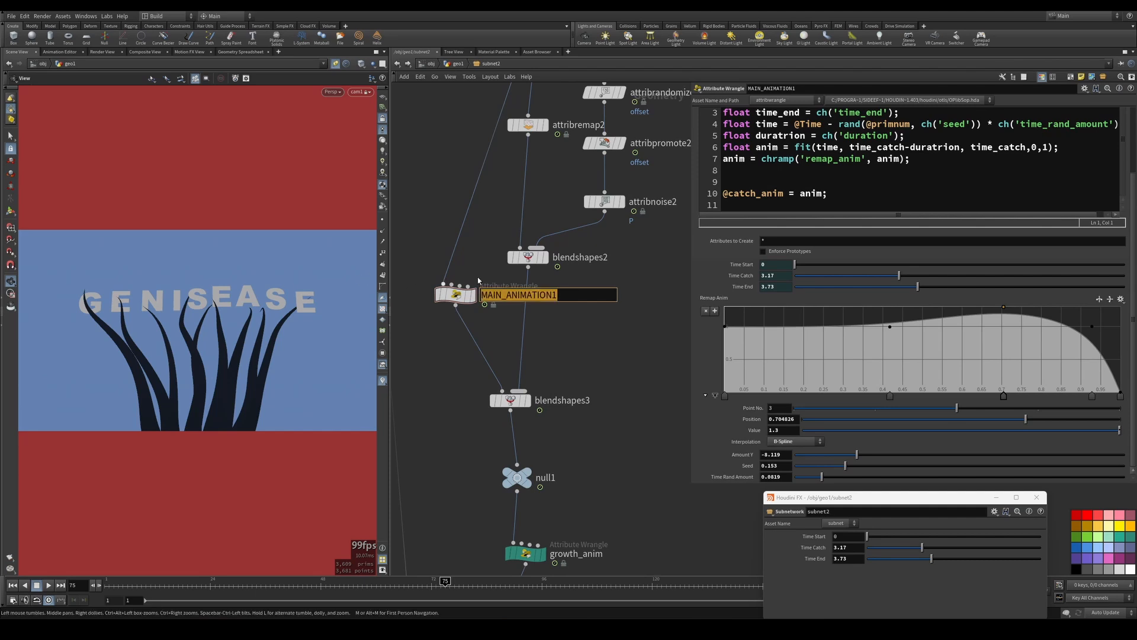
{"action": "type", "text": "CATCH_A"}
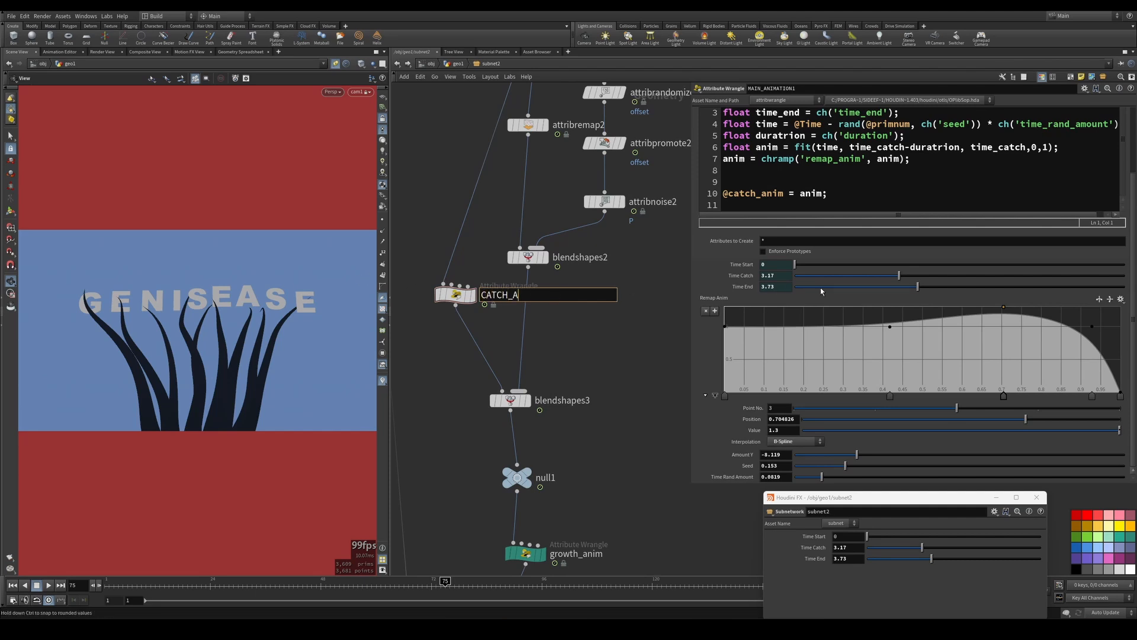
{"action": "type", "text": "NIM"}
{"action": "key", "text": "Return"}
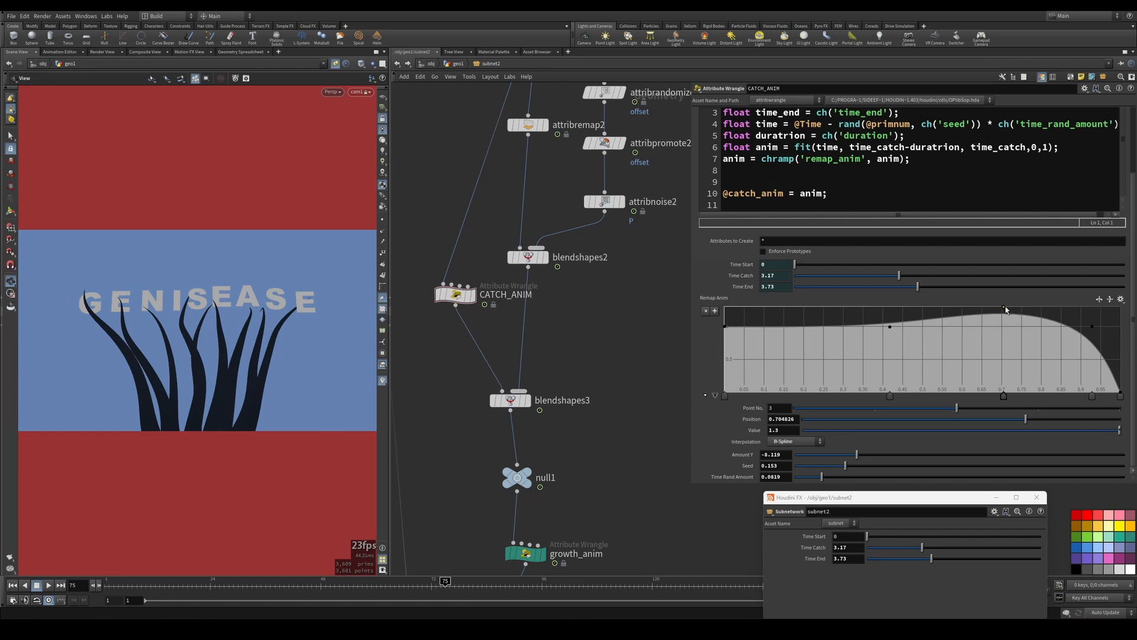
- Raise CATCH_ANIM's third Remap Anim ramp point to a value of 1.8, scrub to frame 76, and undo the extra point adjustment
{"action": "middle_click_drag", "start_coordinate": [1005, 309], "coordinate": [1032, 310]}
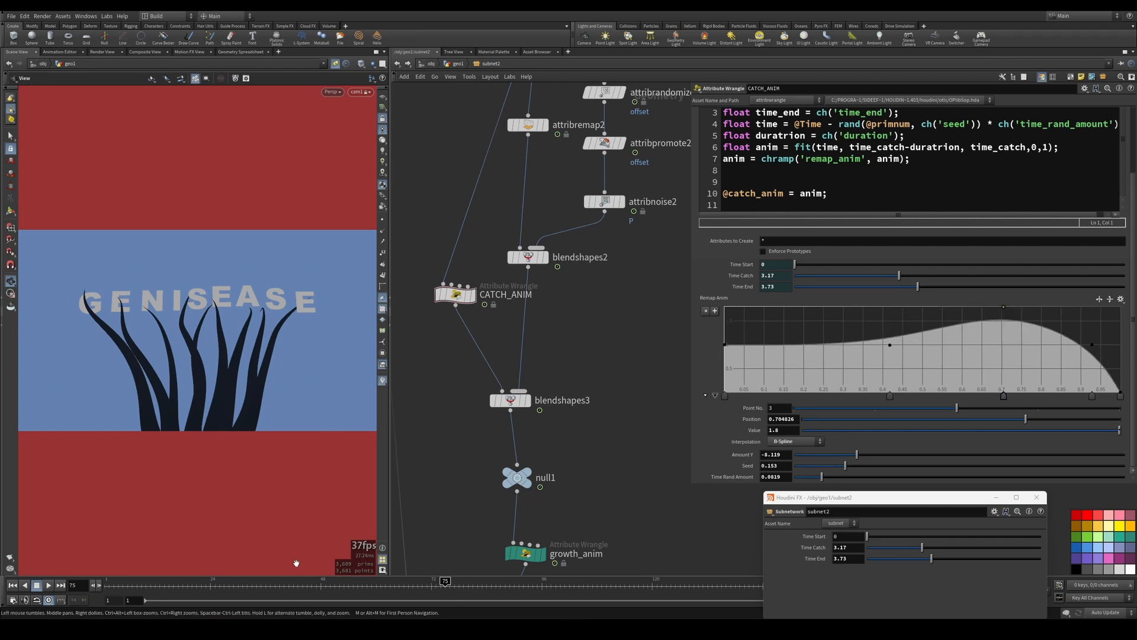
{"action": "left_click_drag", "start_coordinate": [327, 585], "coordinate": [106, 585]}
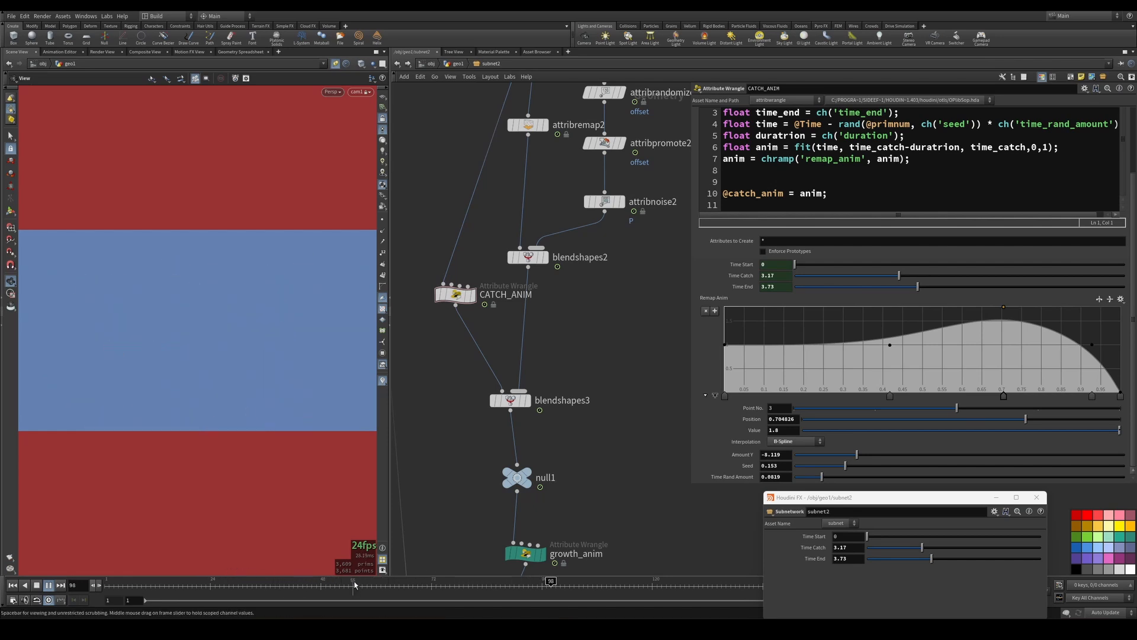
{"action": "left_click_drag", "start_coordinate": [354, 585], "coordinate": [450, 586]}
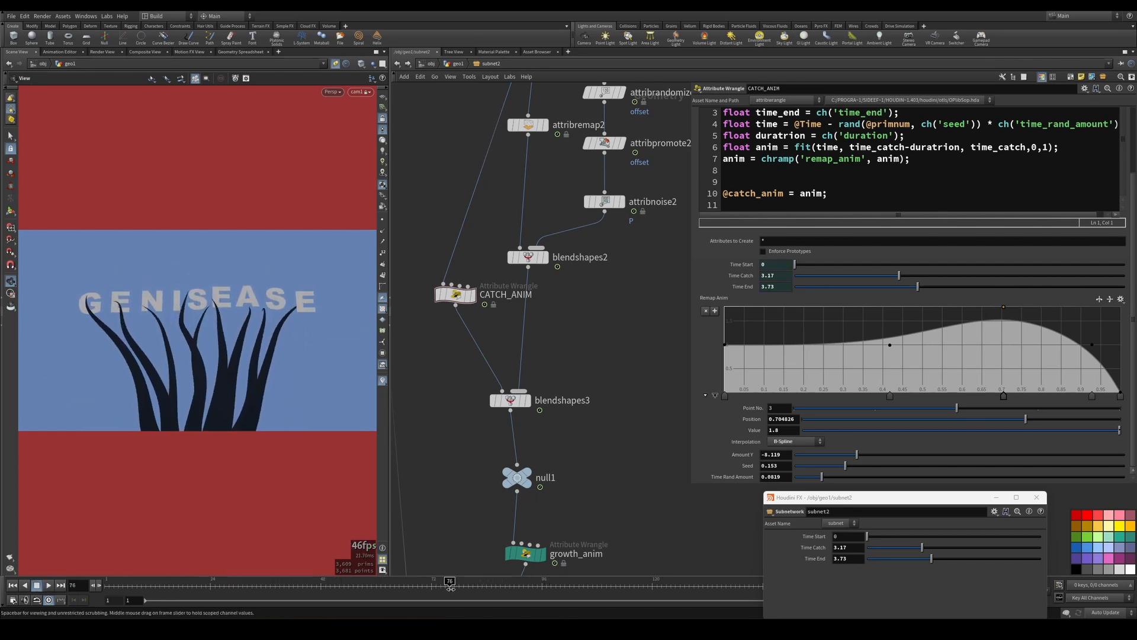
{"action": "left_click_drag", "start_coordinate": [1013, 309], "coordinate": [1005, 309]}
{"action": "key", "text": "ctrl+z"}
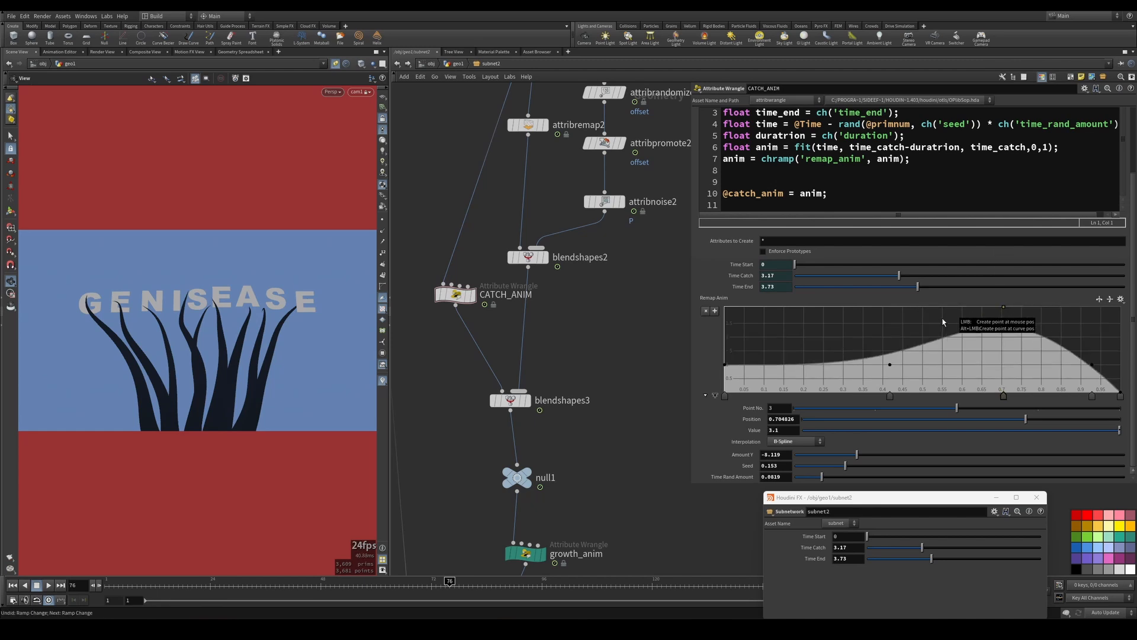
- Check blendshapes3's blend settings around frame 72 and set CATCH_ANIM's Time End to 3.8
{"action": "scroll", "coordinate": [583, 332], "scroll_direction": "down", "scroll_amount": 1}
{"action": "middle_click_drag", "start_coordinate": [576, 360], "coordinate": [563, 284]}
{"action": "scroll", "coordinate": [514, 314], "scroll_direction": "up", "scroll_amount": 2}
{"action": "left_click", "coordinate": [507, 320]}
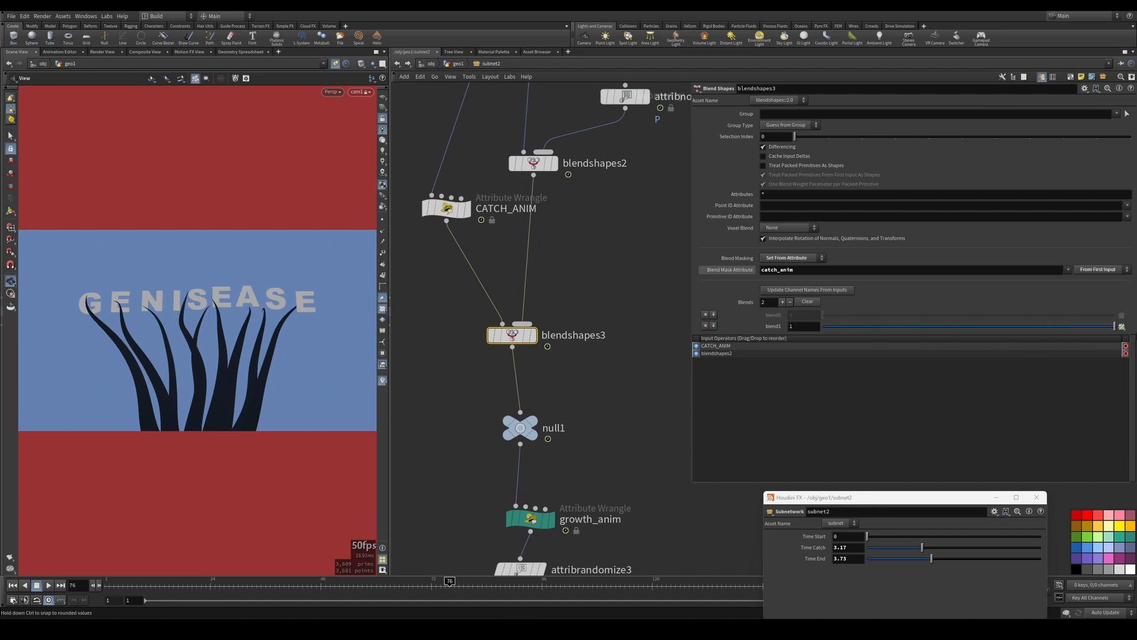
{"action": "mouse_move", "coordinate": [423, 582]}
{"action": "left_mouse_down"}
{"action": "mouse_move", "coordinate": [340, 580]}
{"action": "mouse_move", "coordinate": [450, 573]}
{"action": "mouse_move", "coordinate": [349, 567]}
{"action": "mouse_move", "coordinate": [489, 562]}
{"action": "mouse_move", "coordinate": [398, 561]}
{"action": "mouse_move", "coordinate": [432, 562]}
{"action": "left_mouse_up"}
{"action": "left_click", "coordinate": [446, 208]}
{"action": "middle_click_drag", "start_coordinate": [462, 237], "coordinate": [452, 353]}
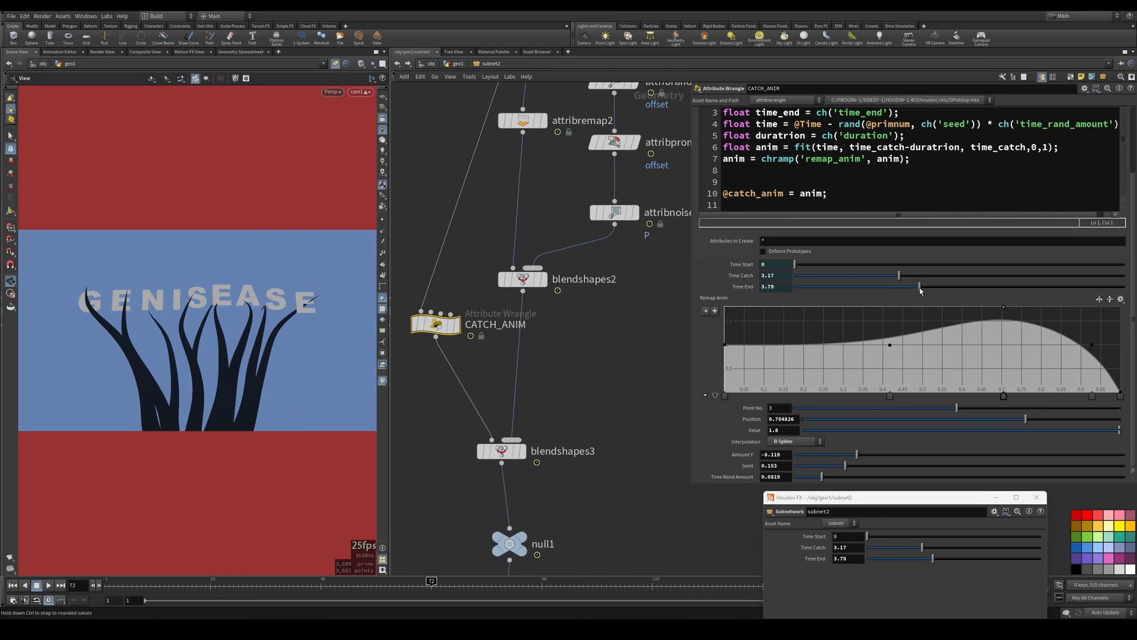
- Examine CATCH_ANIM's catch_anim point values in the geometry spreadsheet between frames 72 and 78, alongside its VEX code
{"action": "left_click", "coordinate": [240, 52]}
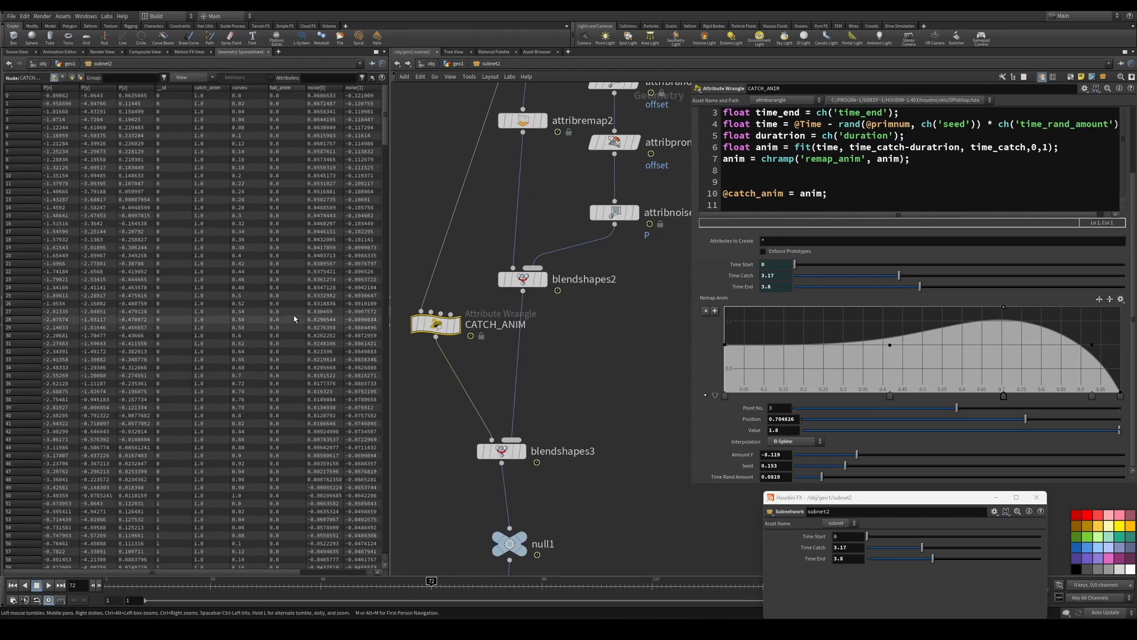
{"action": "mouse_move", "coordinate": [422, 581]}
{"action": "left_mouse_down"}
{"action": "mouse_move", "coordinate": [54, 575]}
{"action": "mouse_move", "coordinate": [496, 581]}
{"action": "mouse_move", "coordinate": [459, 584]}
{"action": "left_mouse_up"}
{"action": "left_click_drag", "start_coordinate": [385, 115], "coordinate": [362, 81]}
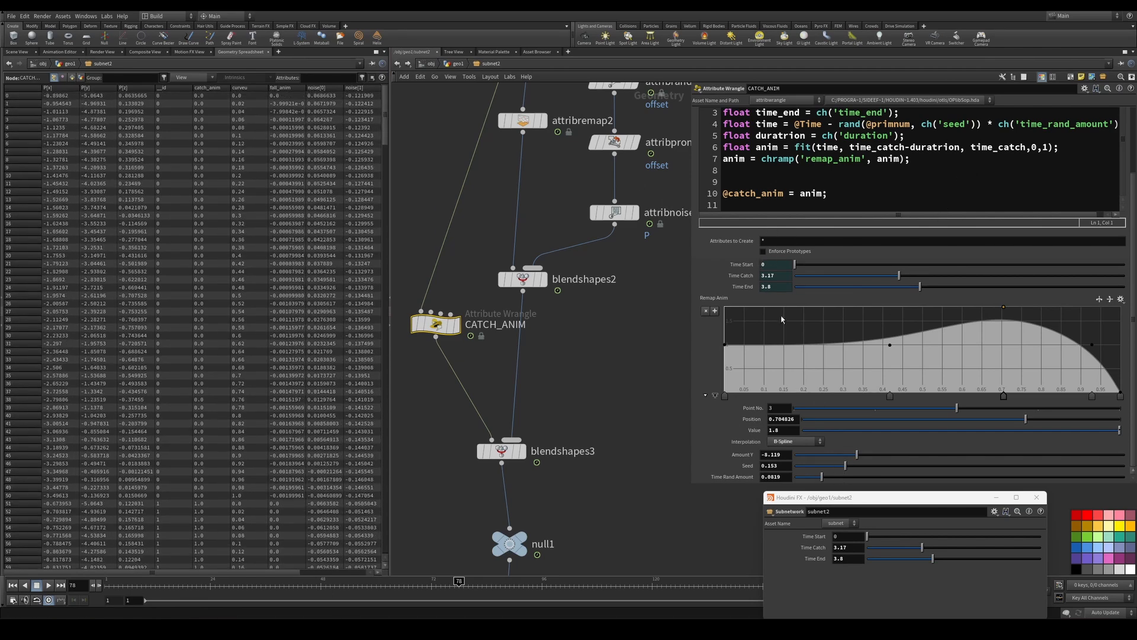
{"action": "scroll", "coordinate": [770, 379], "scroll_direction": "up", "scroll_amount": 3}
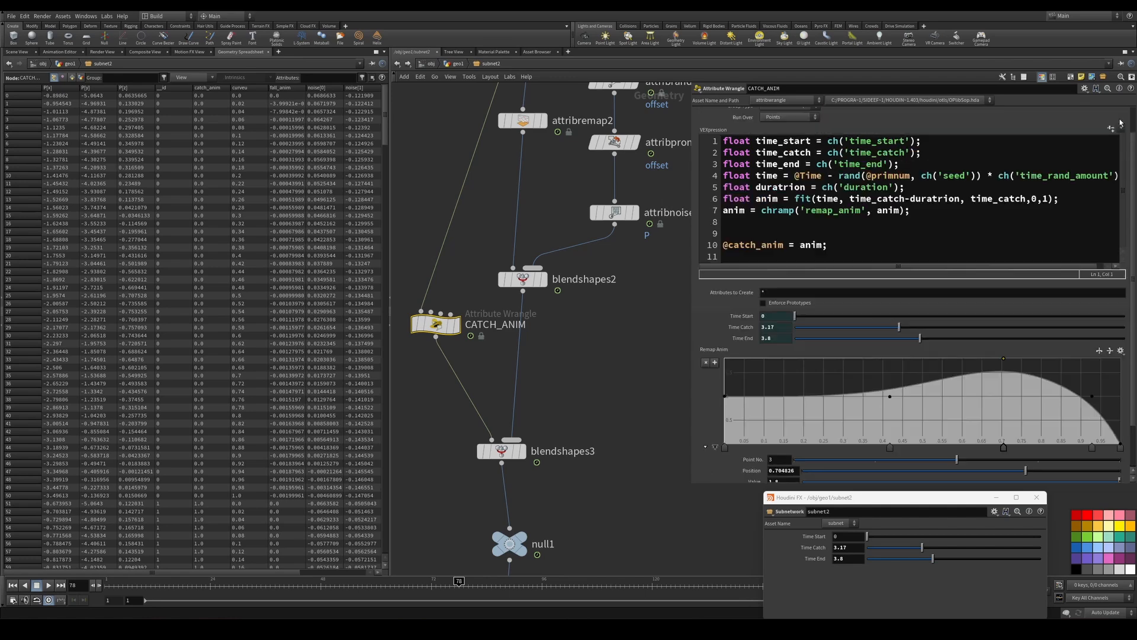
{"action": "left_click", "coordinate": [1111, 140]}
{"action": "left_click_drag", "start_coordinate": [1132, 175], "coordinate": [1129, 292]}
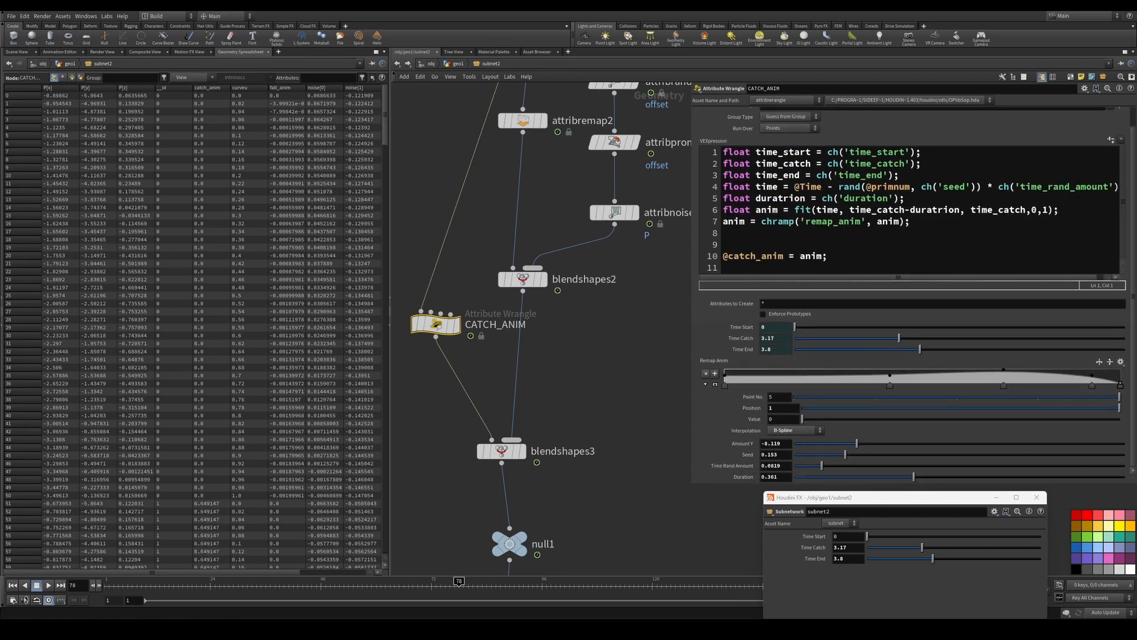
- Return to the scene view, play the animation, and stop at frame 77 to review the catch
{"action": "left_click", "coordinate": [17, 51]}
{"action": "left_click", "coordinate": [48, 585]}
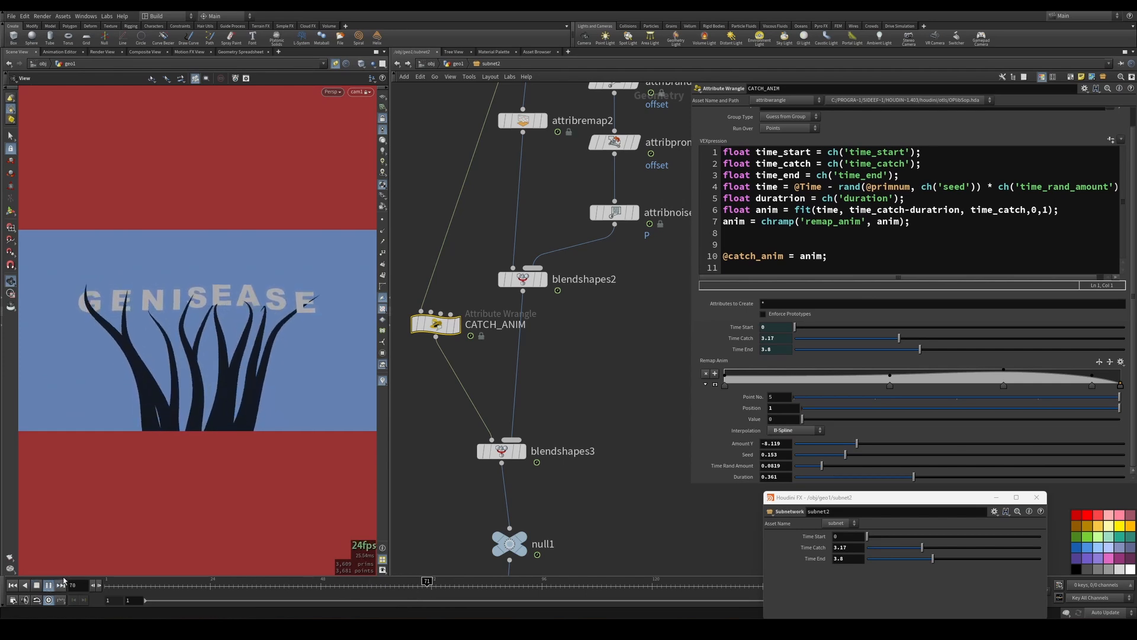
{"action": "left_click", "coordinate": [454, 595]}
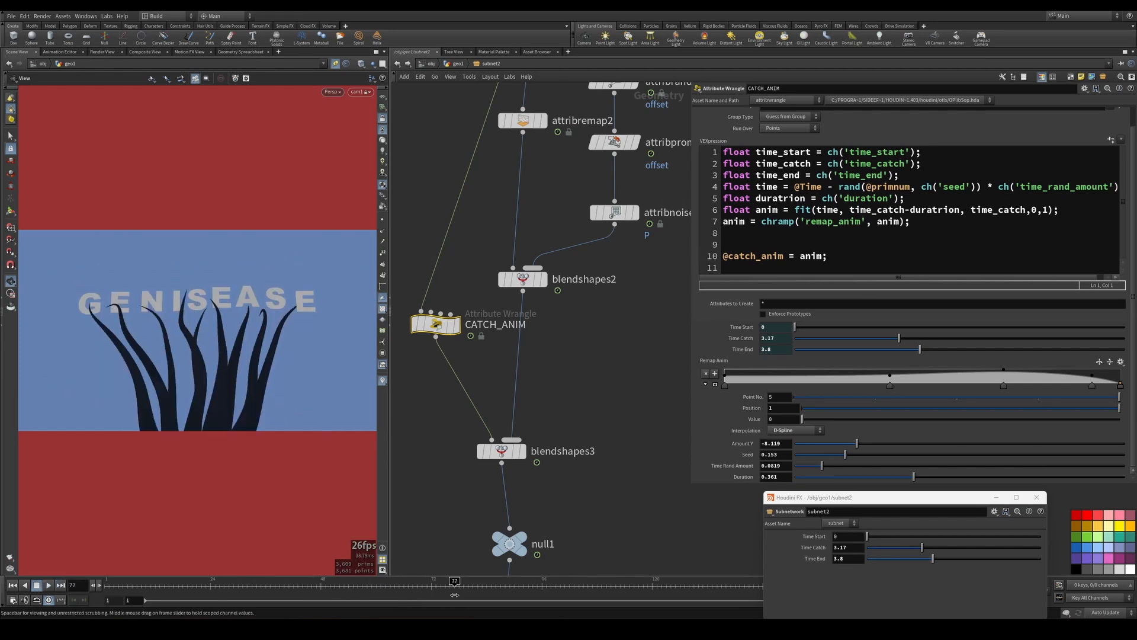
- Reshape CATCH_ANIM's Remap Anim ramp with inner points near positions 0.625, 0.823 and 0.98, and review the motion up to frame 77
{"action": "left_click", "coordinate": [716, 384]}
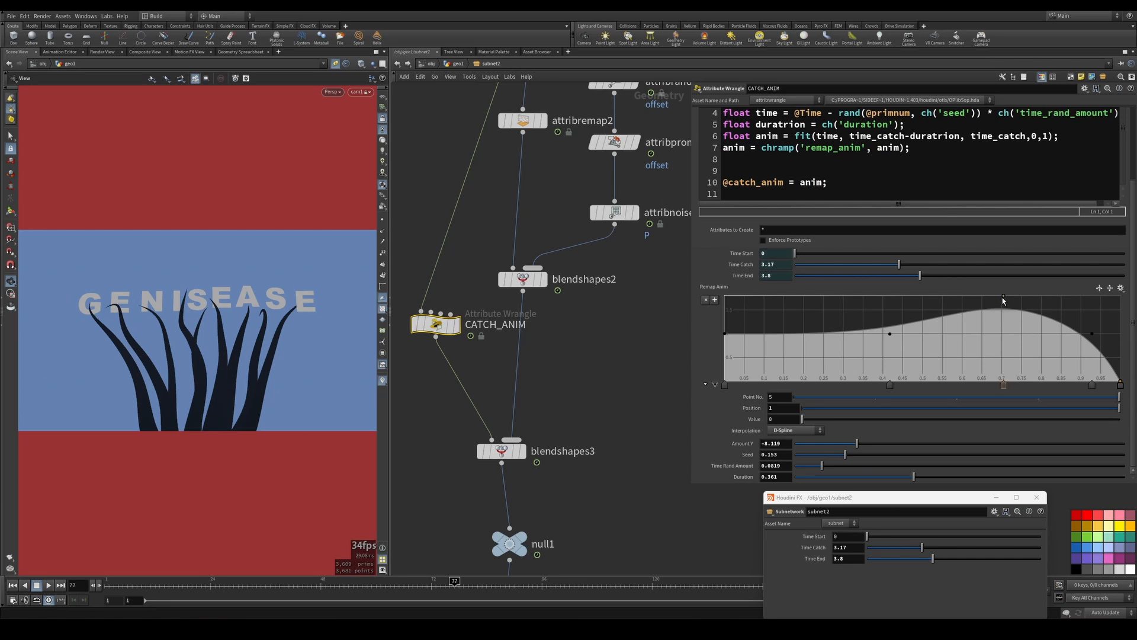
{"action": "mouse_move", "coordinate": [1004, 298]}
{"action": "middle_mouse_down"}
{"action": "mouse_move", "coordinate": [1063, 298]}
{"action": "mouse_move", "coordinate": [1021, 298]}
{"action": "middle_mouse_up"}
{"action": "left_click_drag", "start_coordinate": [890, 362], "coordinate": [964, 363]}
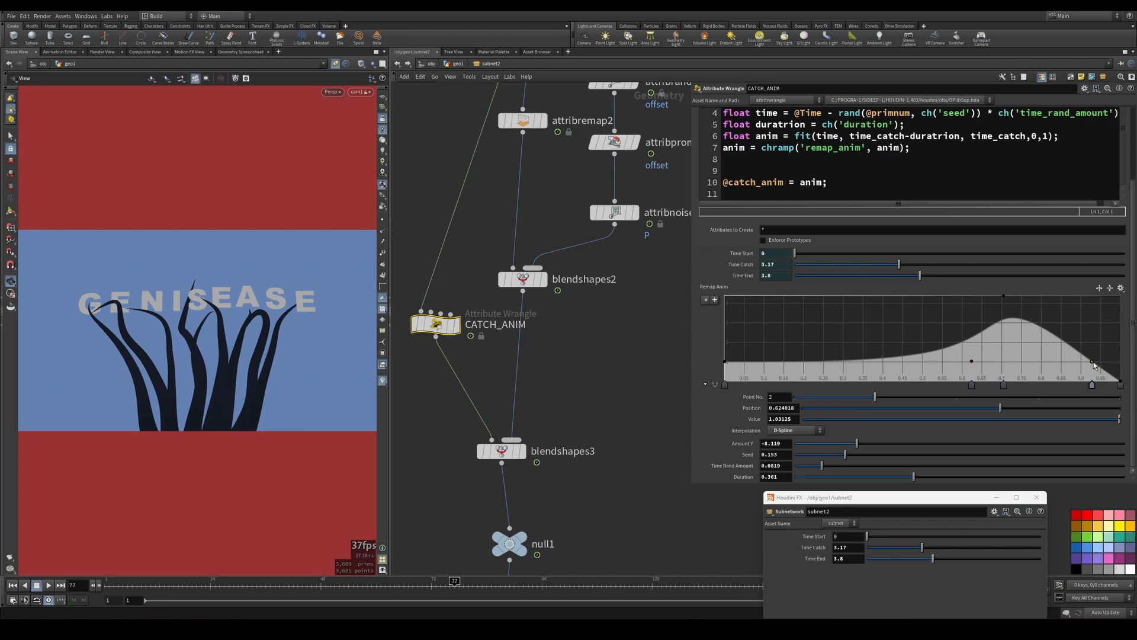
{"action": "left_click_drag", "start_coordinate": [1093, 362], "coordinate": [1112, 359]}
{"action": "left_click_drag", "start_coordinate": [1003, 296], "coordinate": [1050, 304]}
{"action": "left_click", "coordinate": [260, 583]}
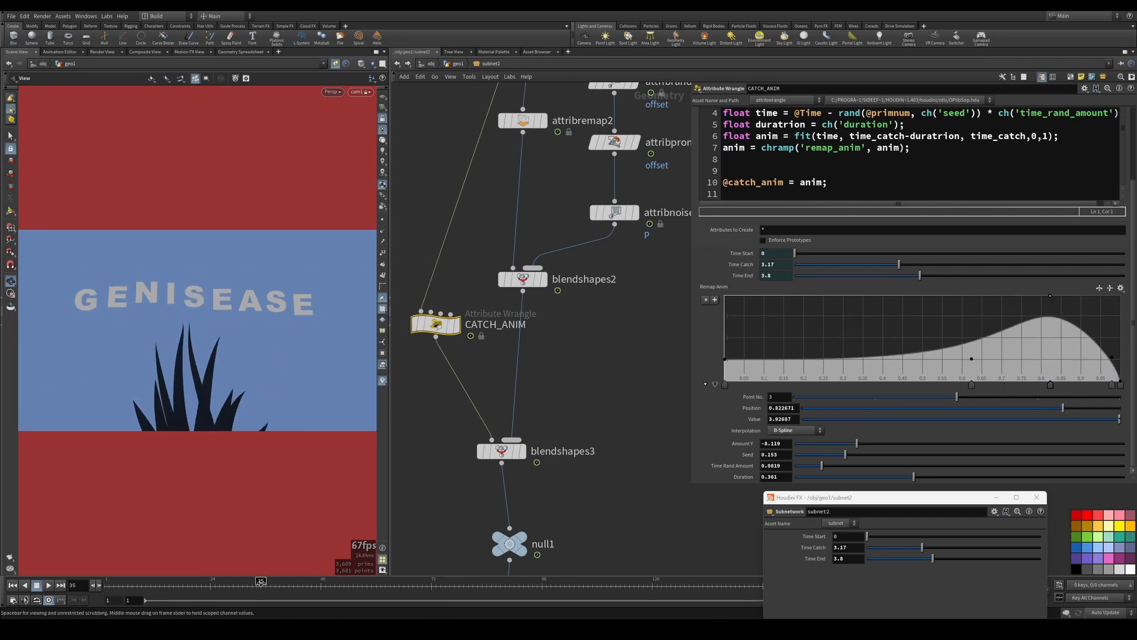
{"action": "left_click_drag", "start_coordinate": [261, 582], "coordinate": [455, 583]}
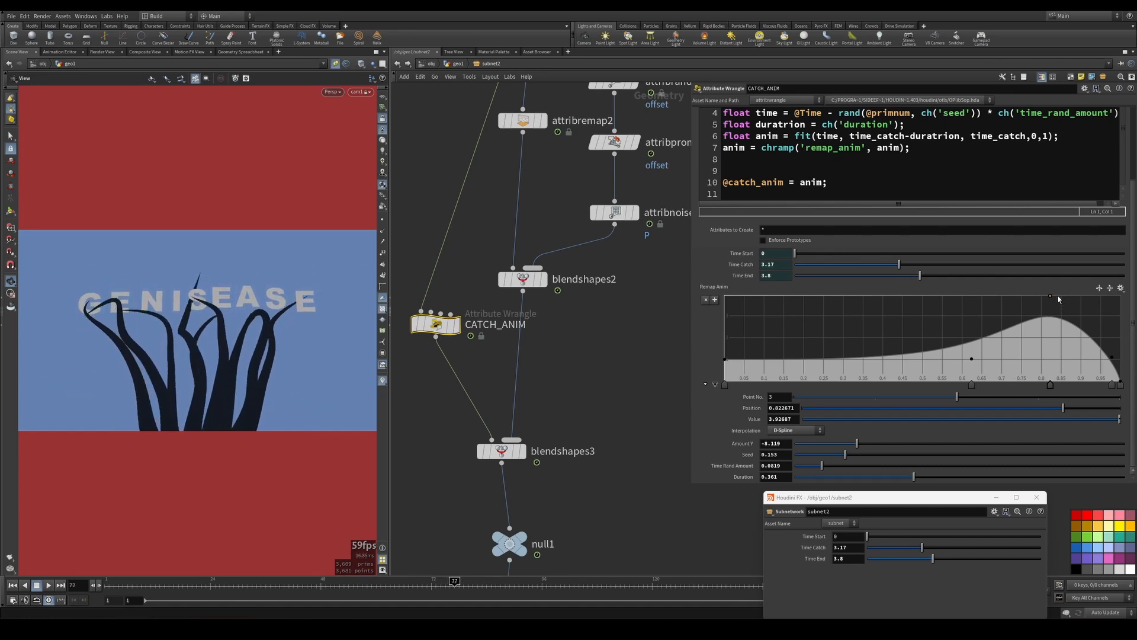
- Lower the third Remap Anim ramp point to about (0.829, 2.39) and play the animation to check the overshoot
{"action": "left_click_drag", "start_coordinate": [1052, 300], "coordinate": [1053, 332]}
{"action": "left_click", "coordinate": [49, 585]}
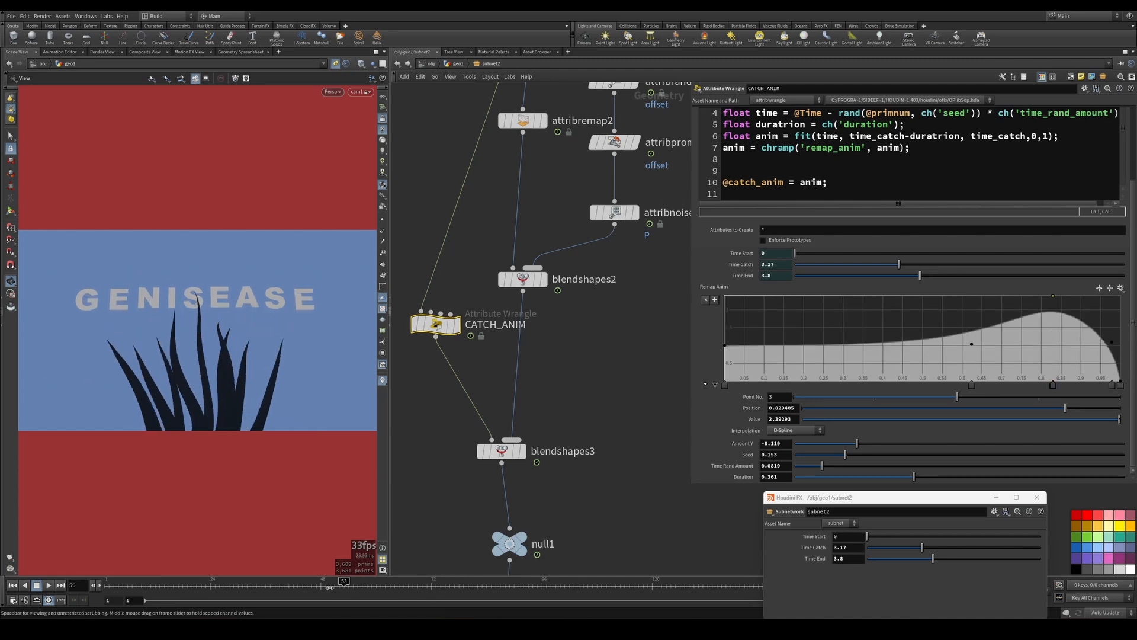
{"action": "left_click", "coordinate": [36, 585]}
- Inspect CATCH_ANIM's catch_anim values in the geometry spreadsheet while scrubbing from frame 73 to 78
{"action": "left_click", "coordinate": [240, 51]}
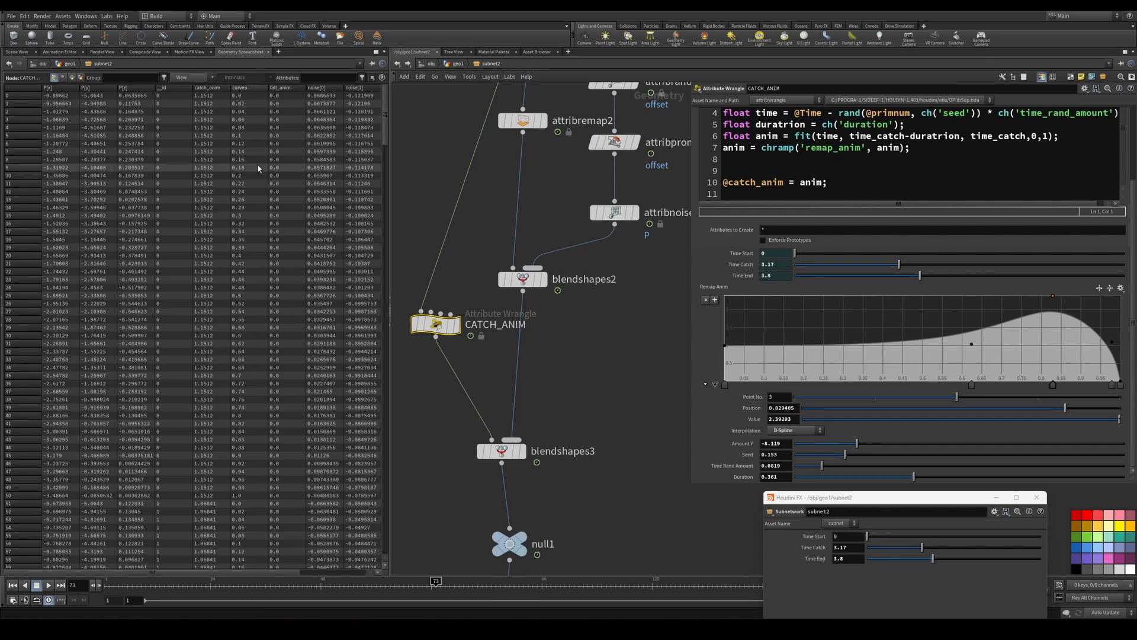
{"action": "left_click", "coordinate": [441, 586]}
{"action": "left_click_drag", "start_coordinate": [440, 591], "coordinate": [459, 591]}
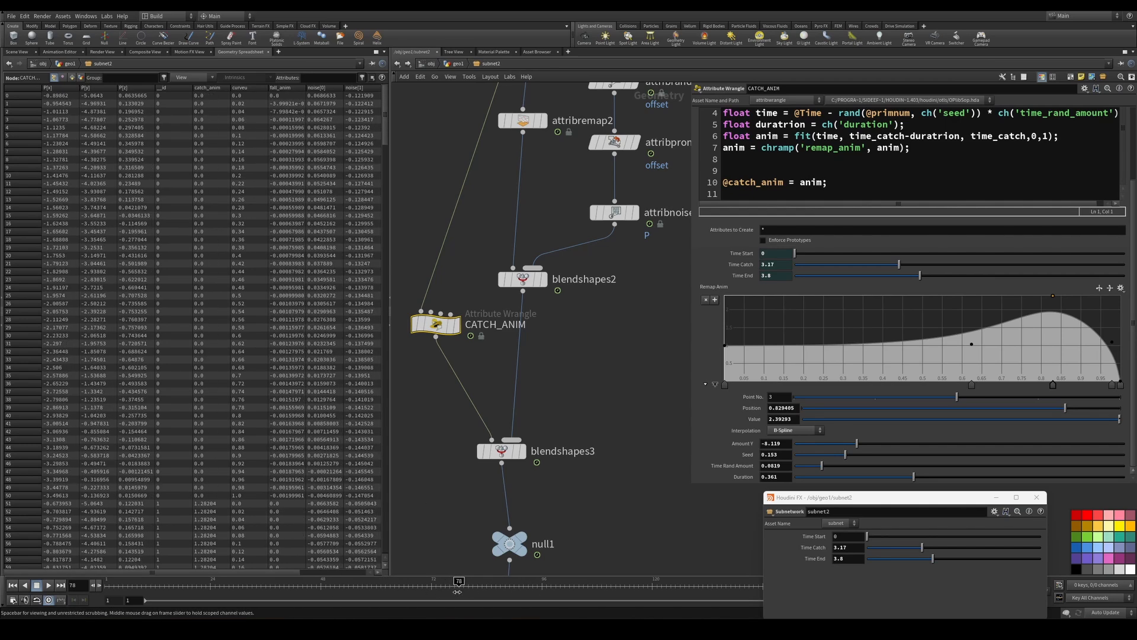
- Return to the scene view and review the full growth and catch animation by playing and scrubbing the timeline
{"action": "left_click", "coordinate": [18, 53]}
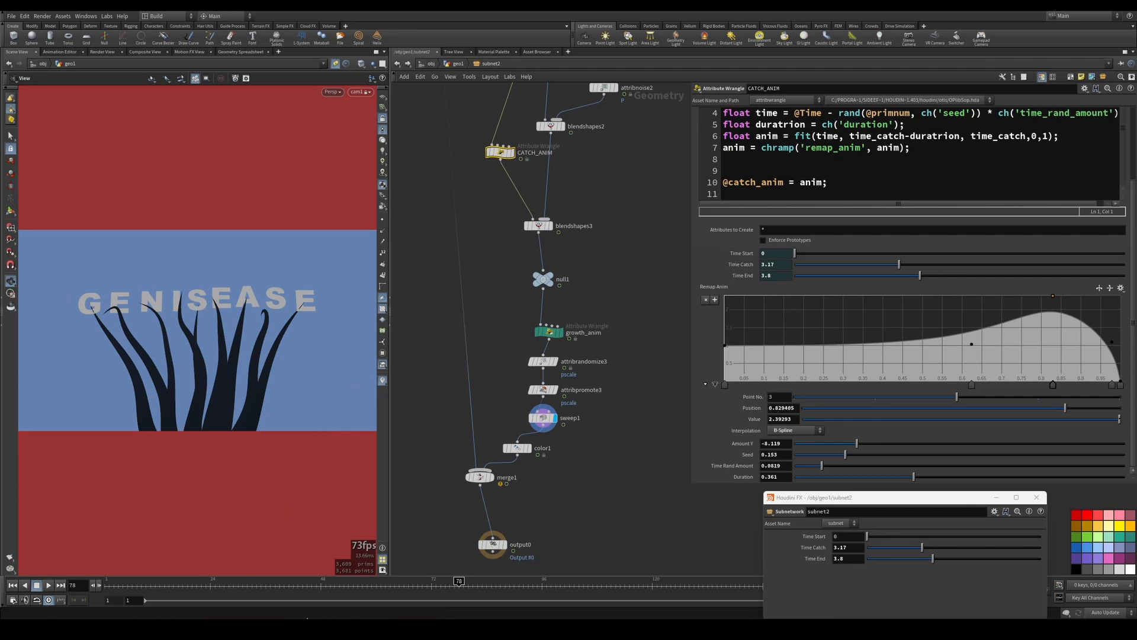
{"action": "left_click_drag", "start_coordinate": [352, 587], "coordinate": [237, 587]}
{"action": "key", "text": "Up"}
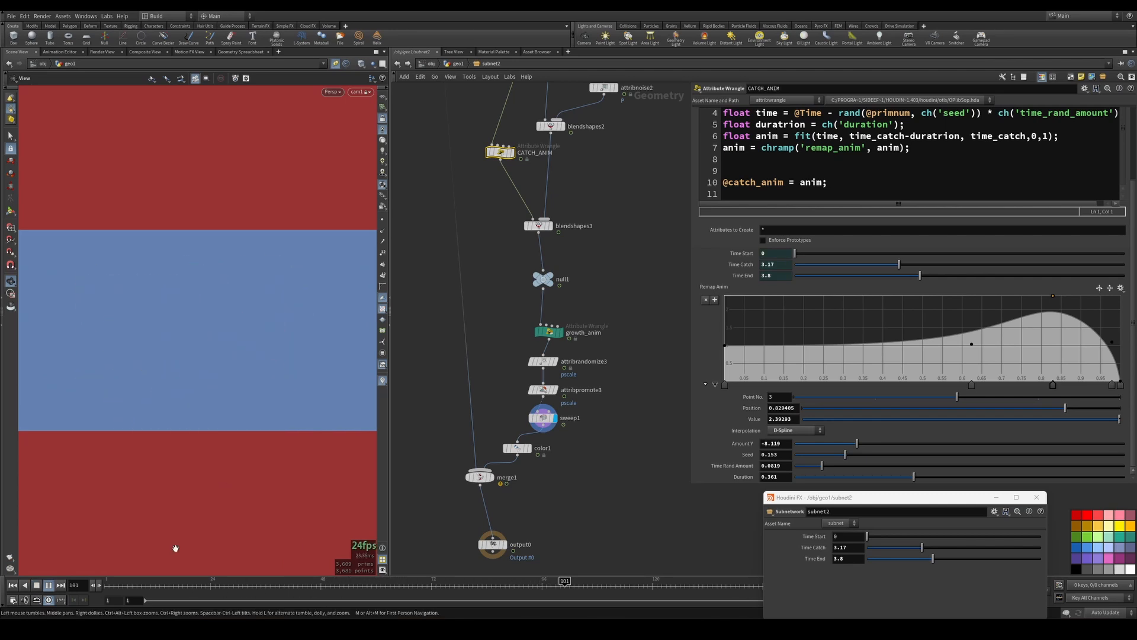
{"action": "left_click", "coordinate": [48, 586]}
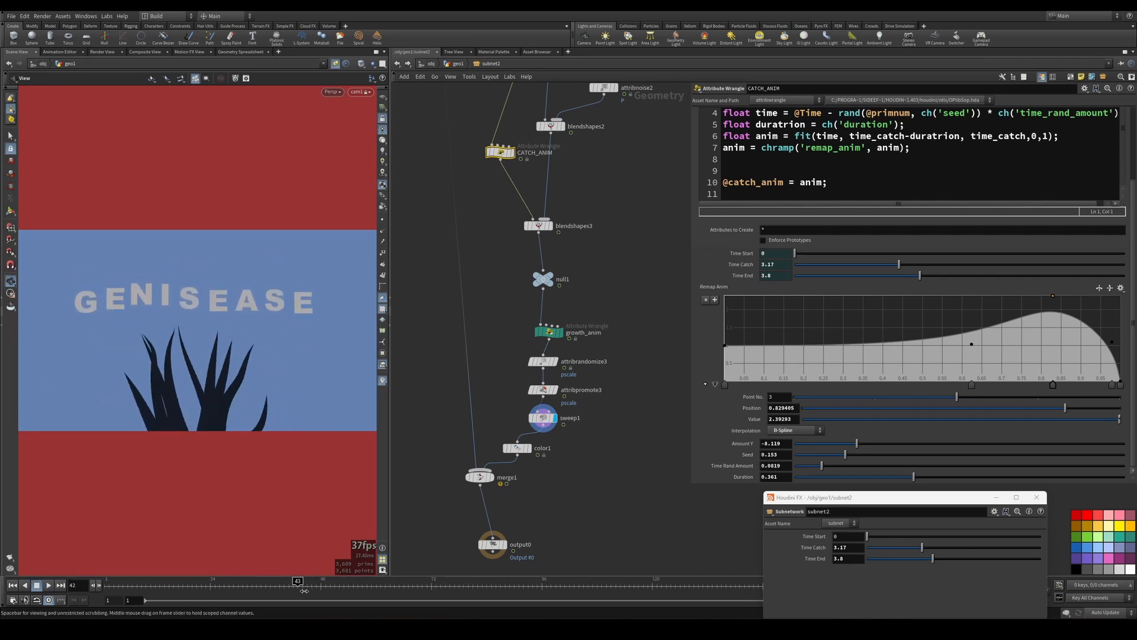
{"action": "left_click_drag", "start_coordinate": [304, 591], "coordinate": [389, 600]}
{"action": "mouse_move", "coordinate": [477, 606]}
{"action": "left_mouse_down"}
{"action": "mouse_move", "coordinate": [505, 603]}
{"action": "mouse_move", "coordinate": [248, 600]}
{"action": "left_mouse_up"}
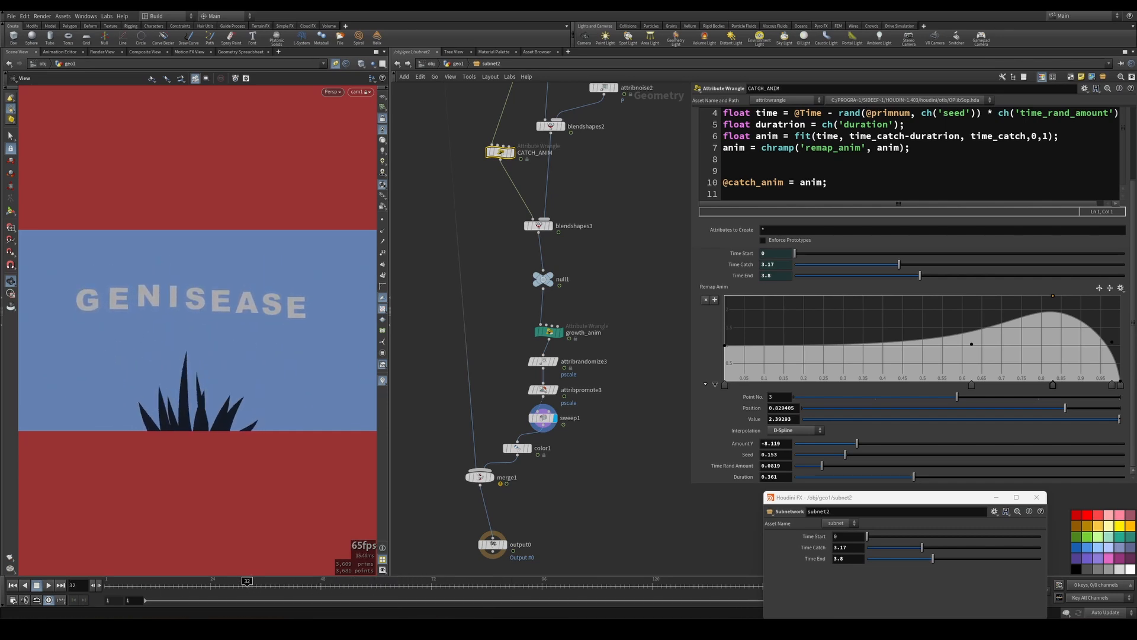